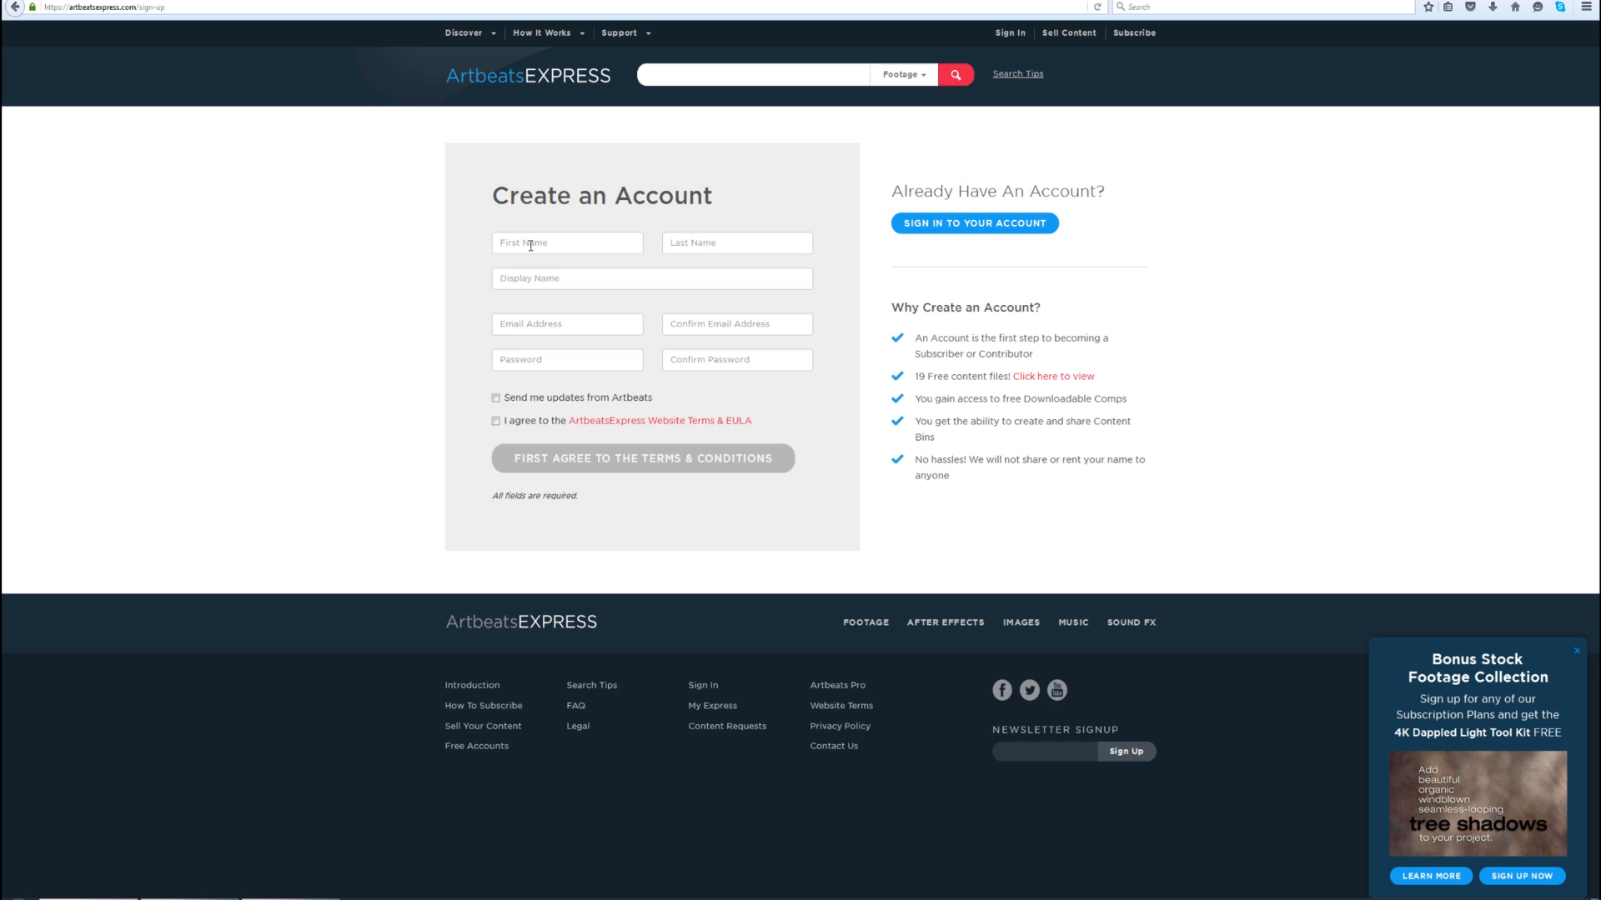
# - Complete the account form with first, last and display name, e-mail address and password, accept the website terms and submit it
pyautogui.press('Tab')
pyautogui.write('ta')
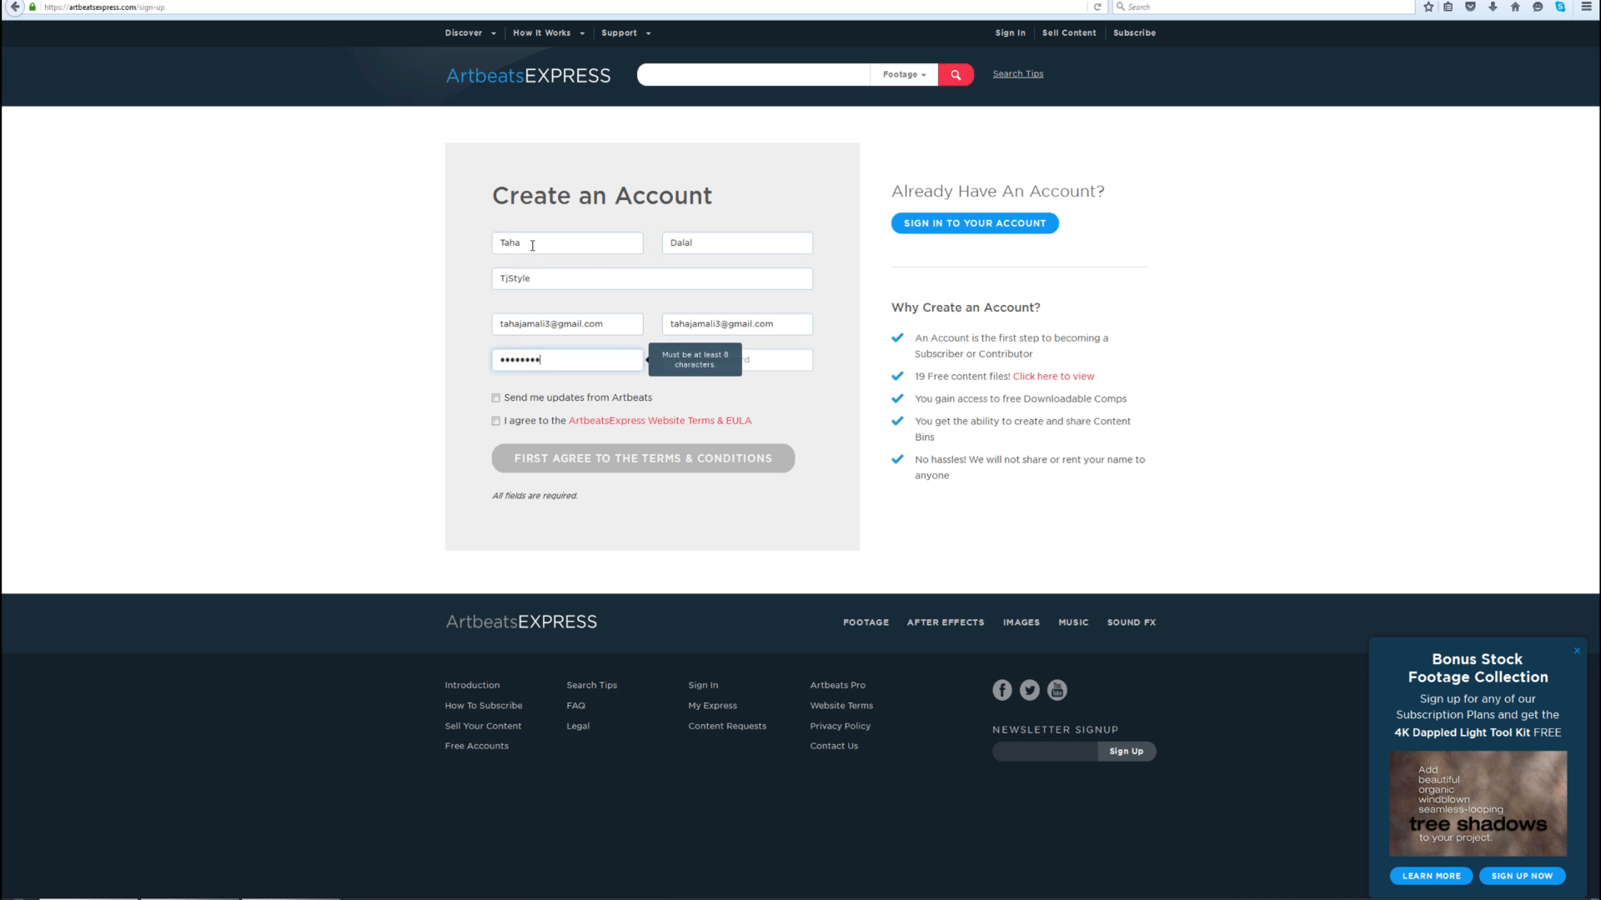
pyautogui.click(496, 421)
pyautogui.click(643, 457)
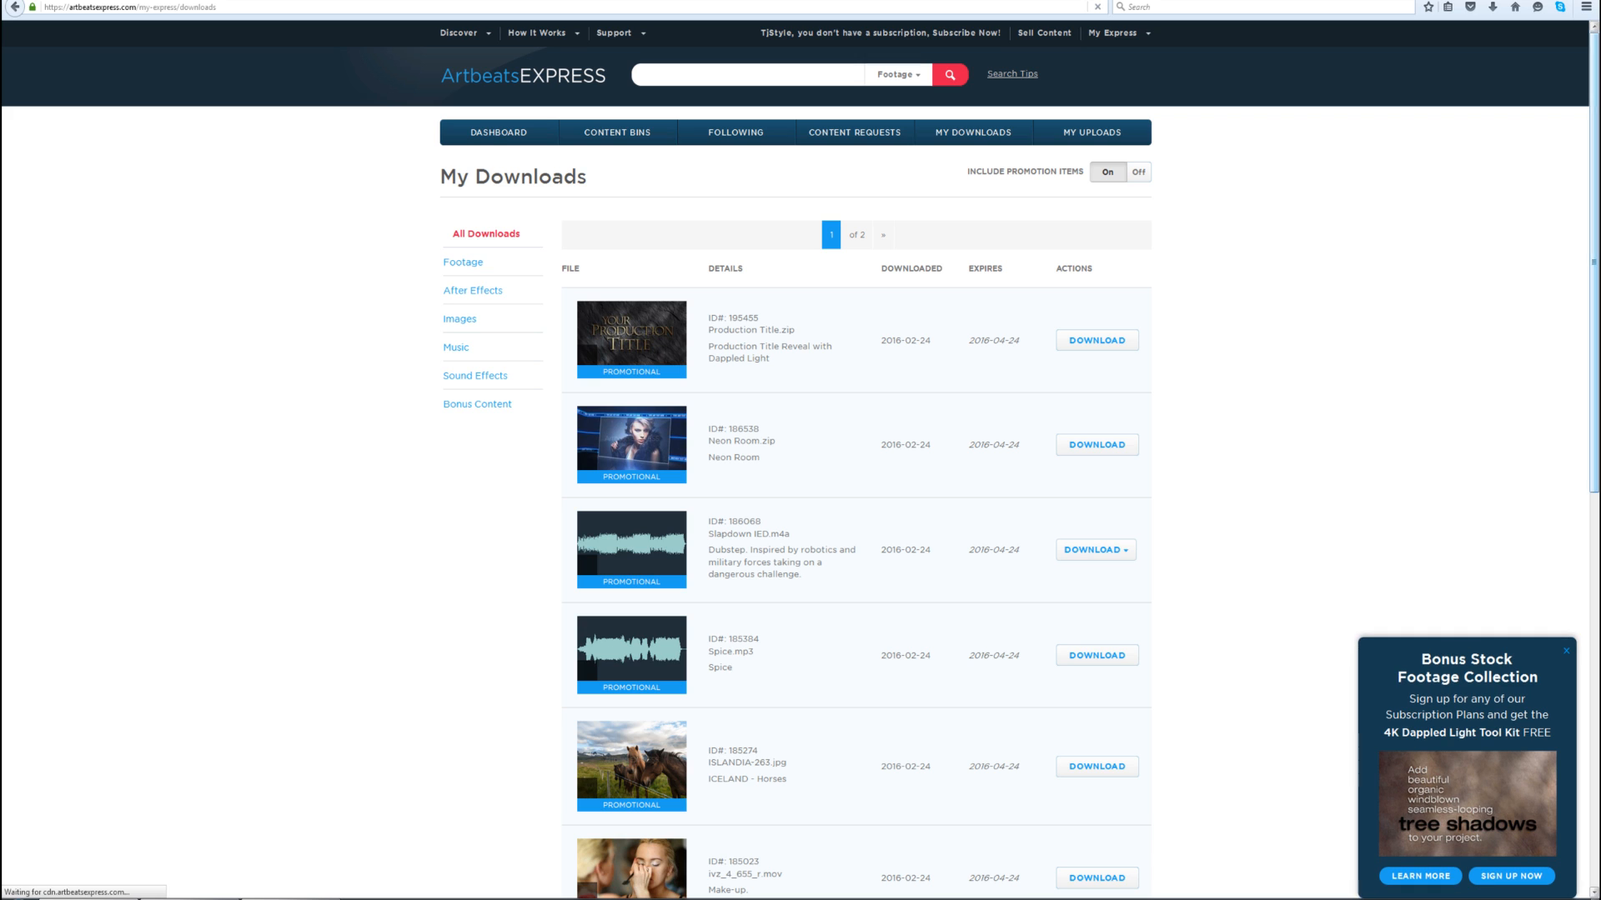
# - Look through the promotional files listed under My Downloads
pyautogui.scroll(-8, 801, 500)
pyautogui.scroll(8, 800, 500)
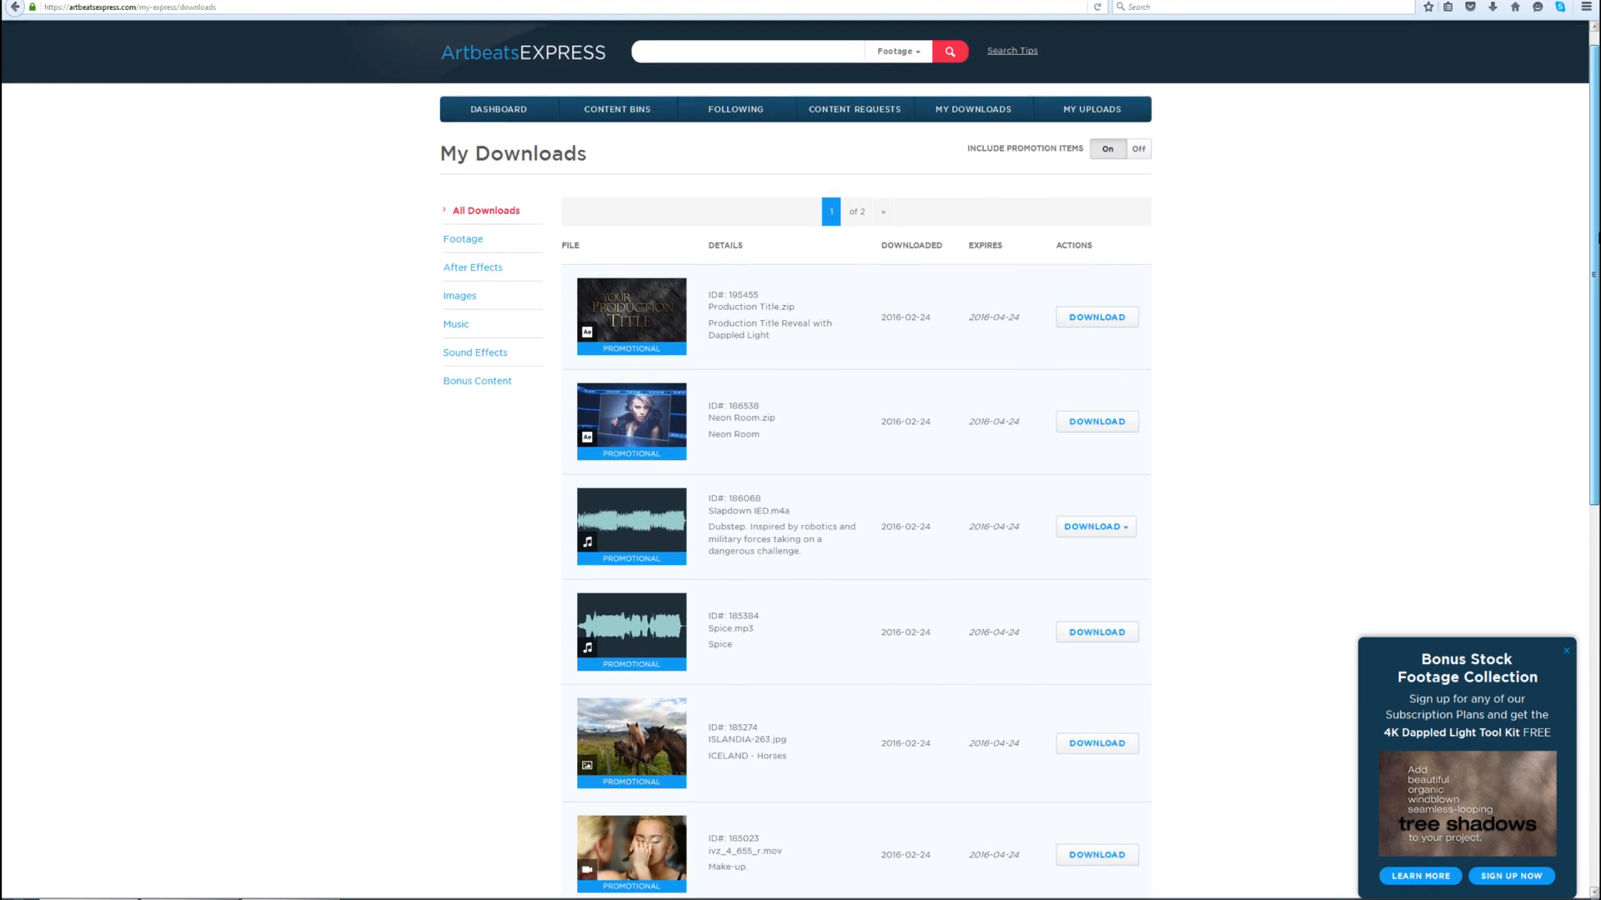
pyautogui.scroll(-5, 800, 500)
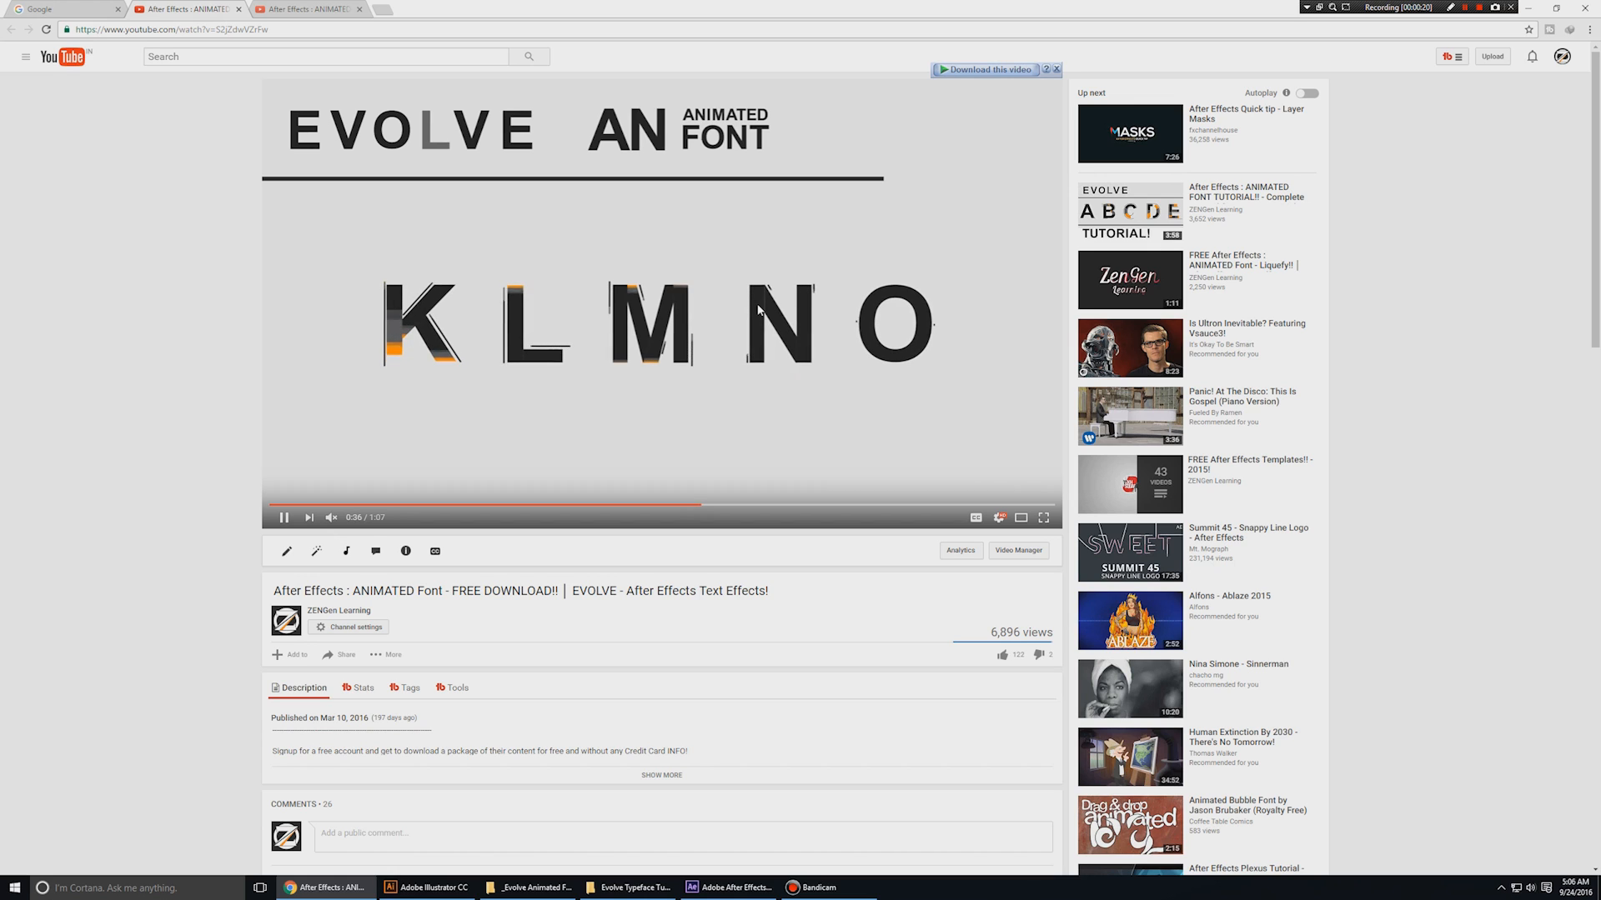
# - Pause the EVOLVE animated font video and look over its description and comments
pyautogui.click(775, 332)
pyautogui.scroll(-2, 910, 608)
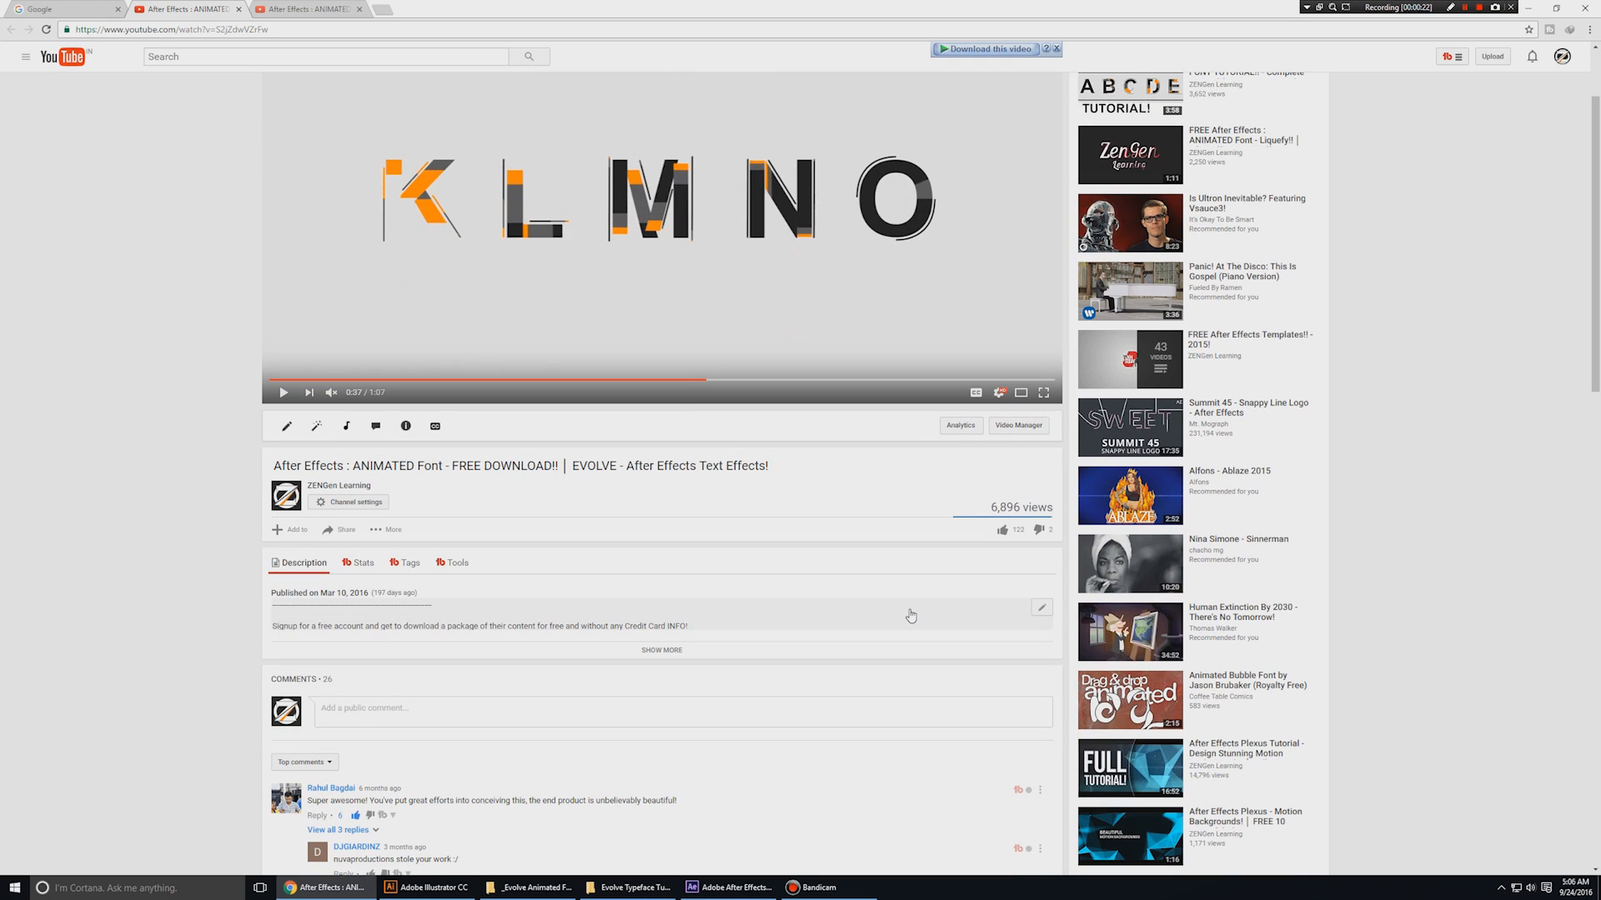
pyautogui.scroll(-2, 1010, 488)
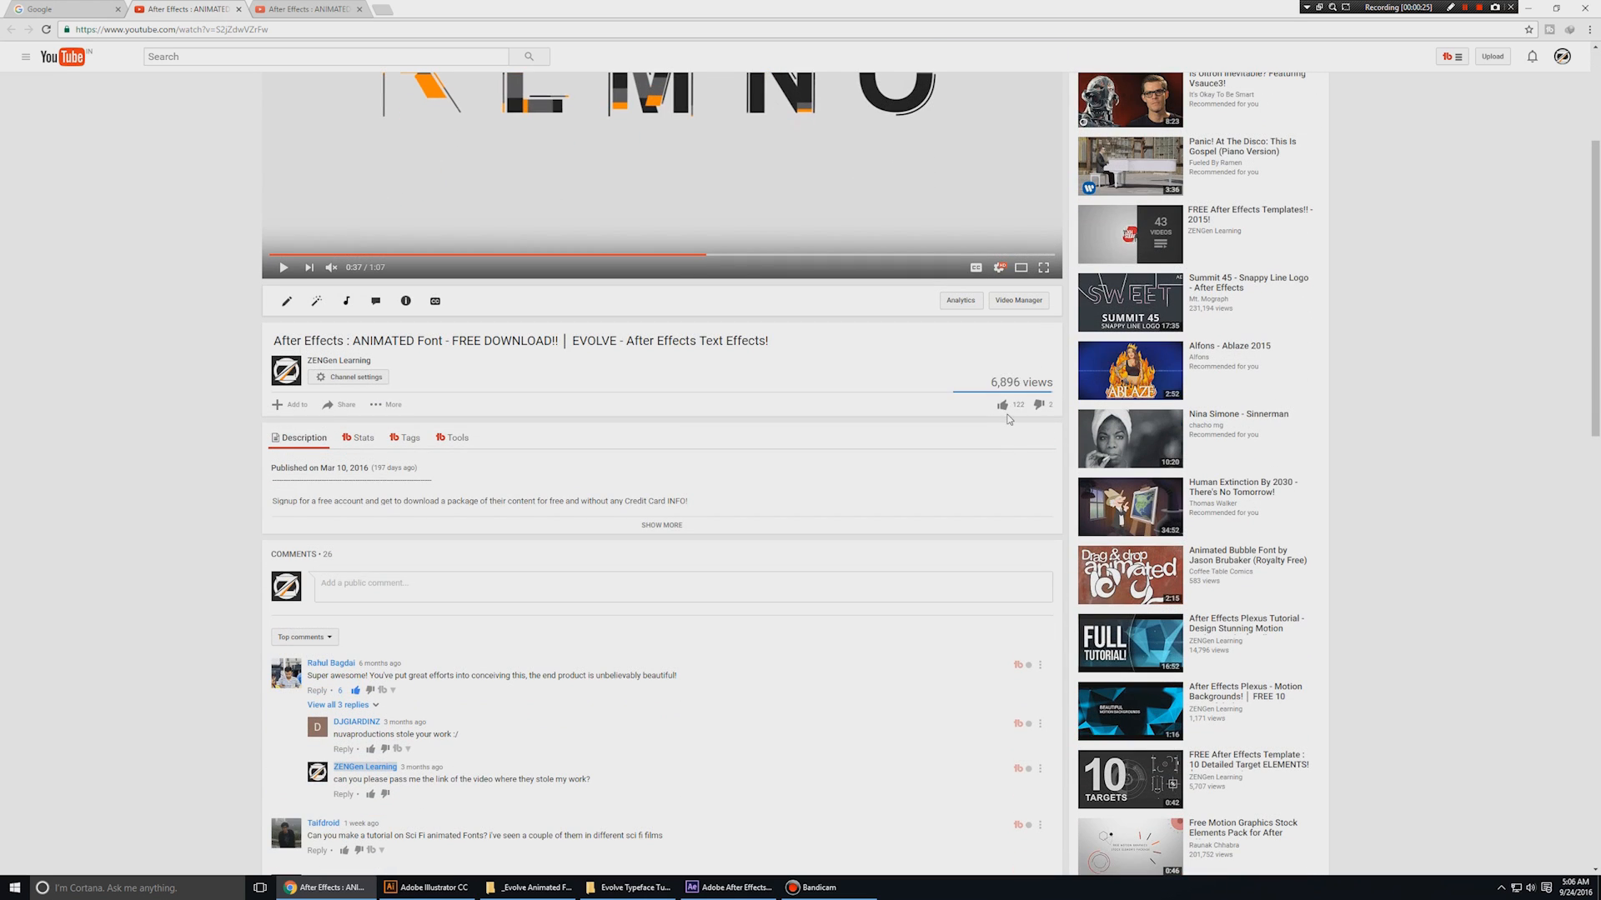
pyautogui.scroll(-5, 72, 731)
pyautogui.scroll(9, 71, 730)
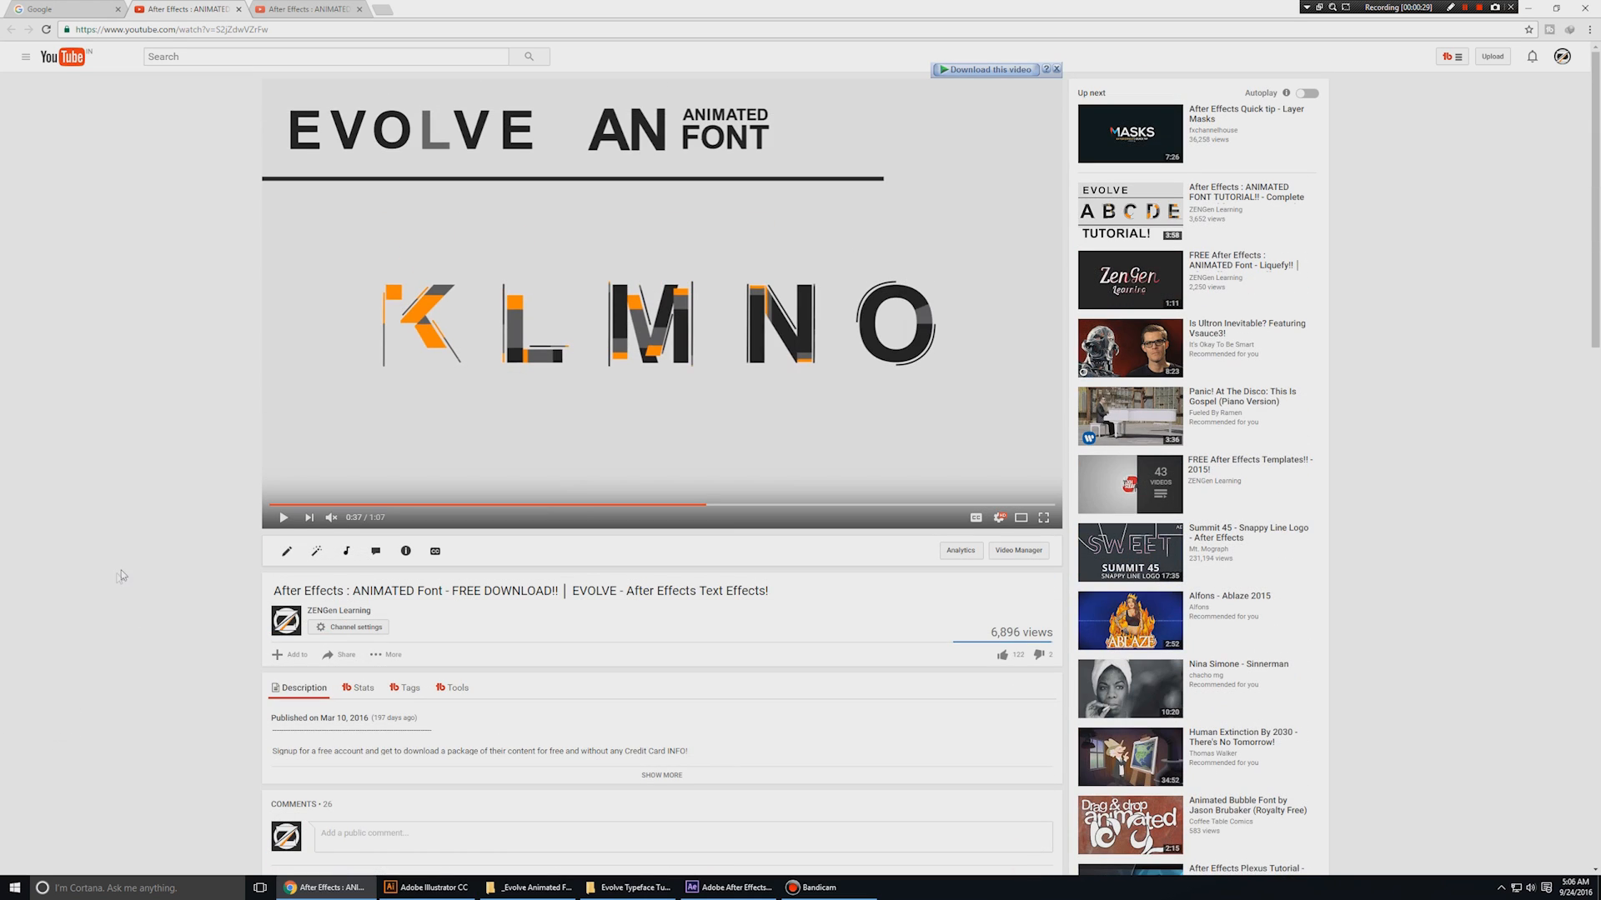
# - Switch to the ANIMATED FONT TUTORIAL video, play a short stretch of it and look over its description
pyautogui.click(268, 8)
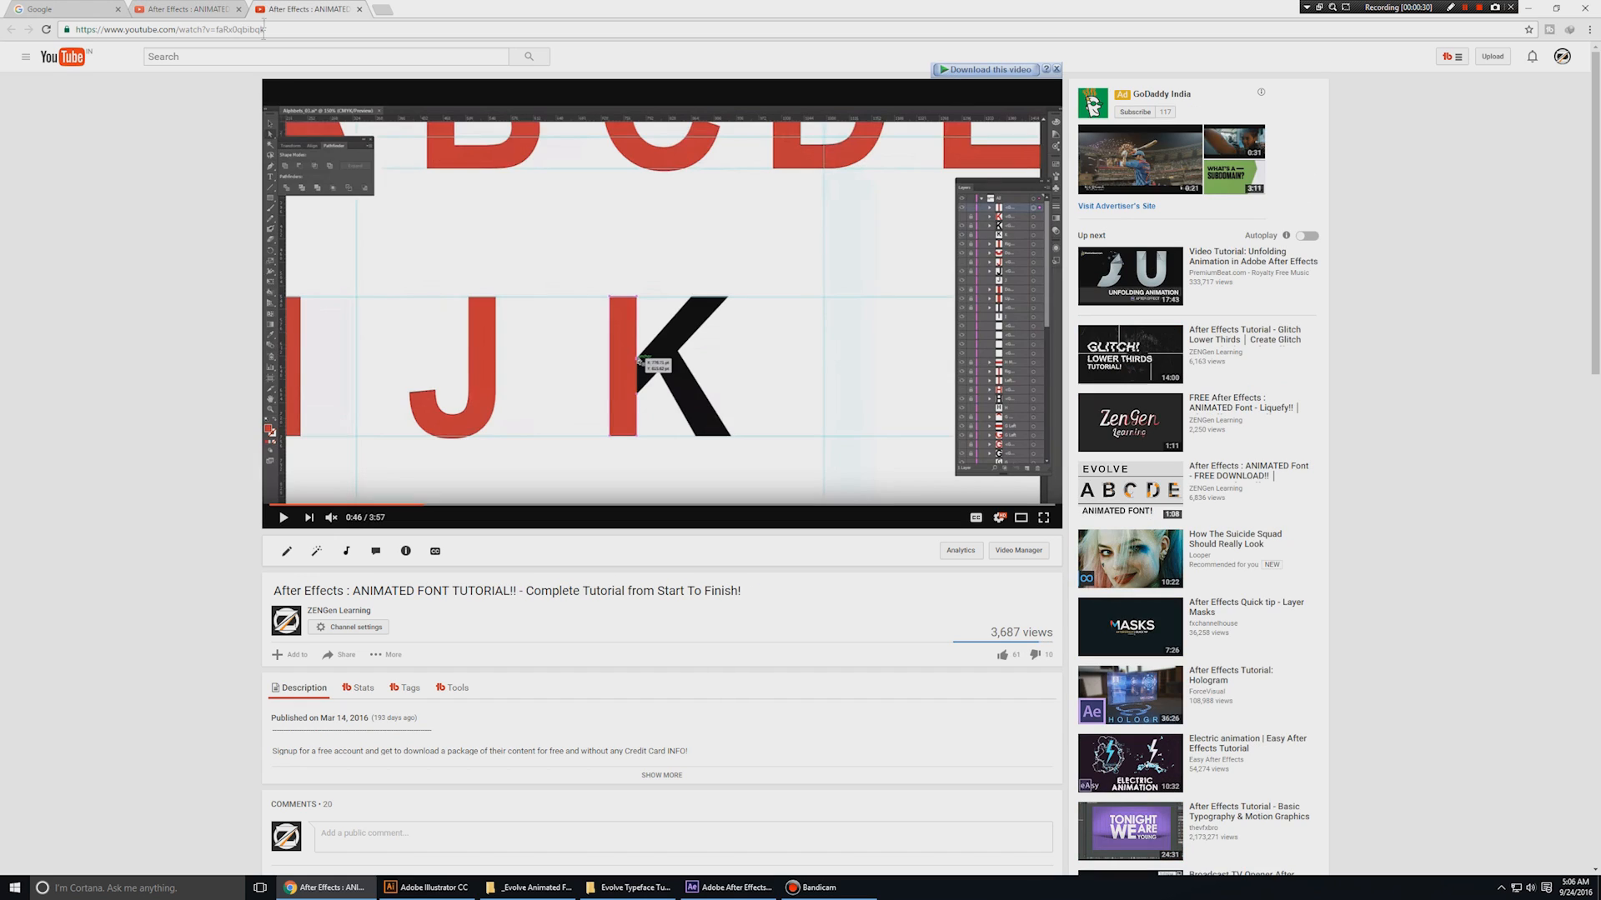
pyautogui.click(388, 402)
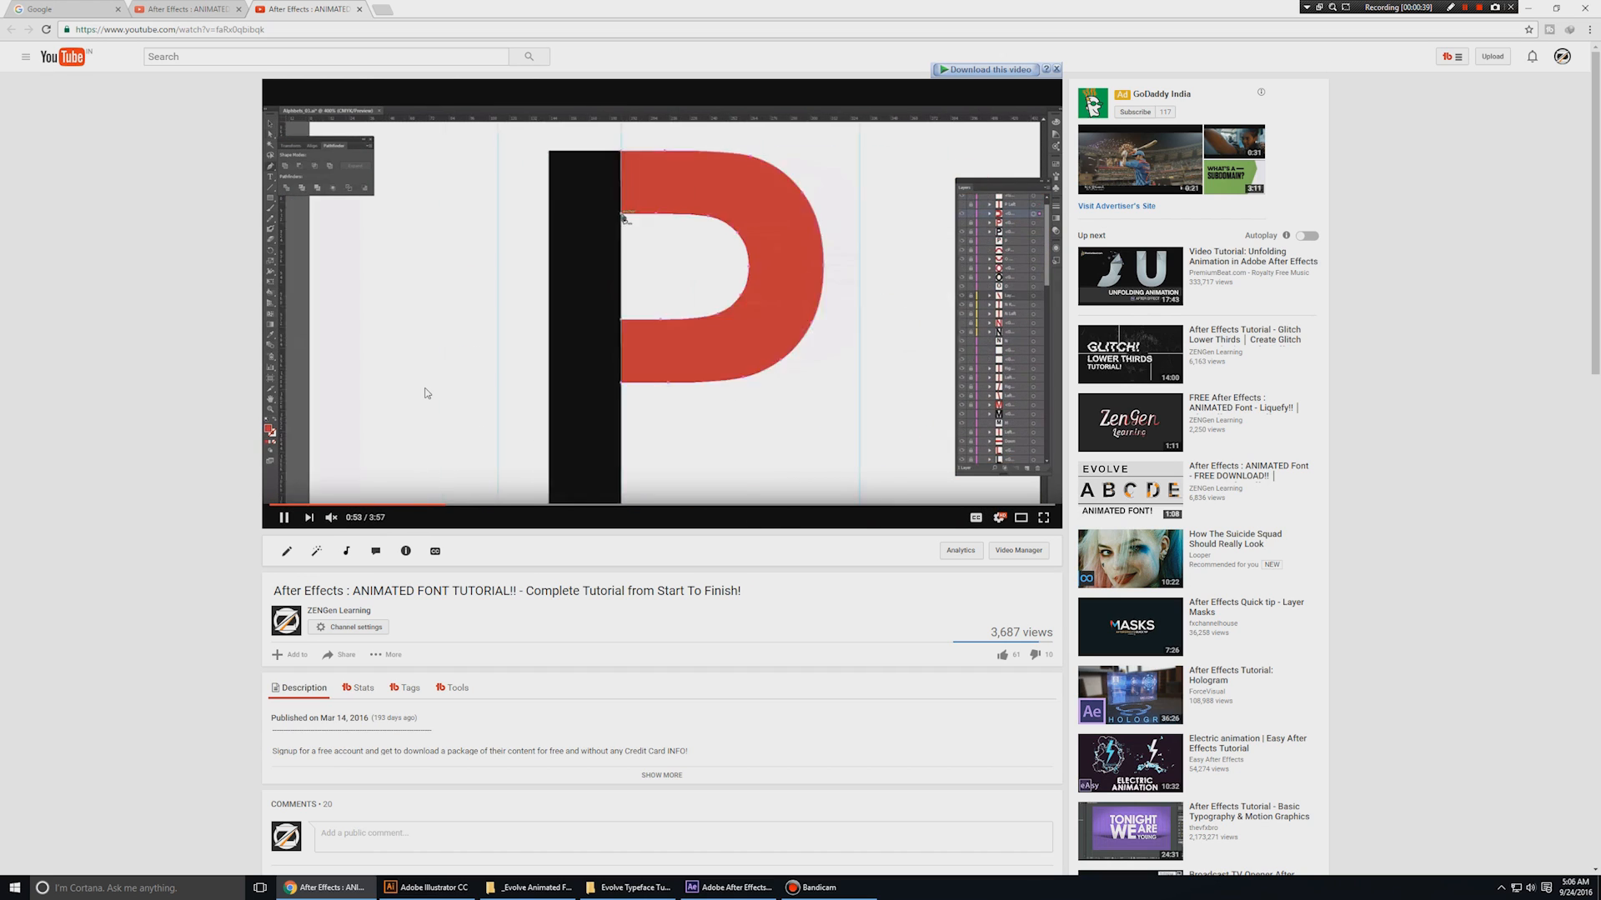
pyautogui.click(425, 393)
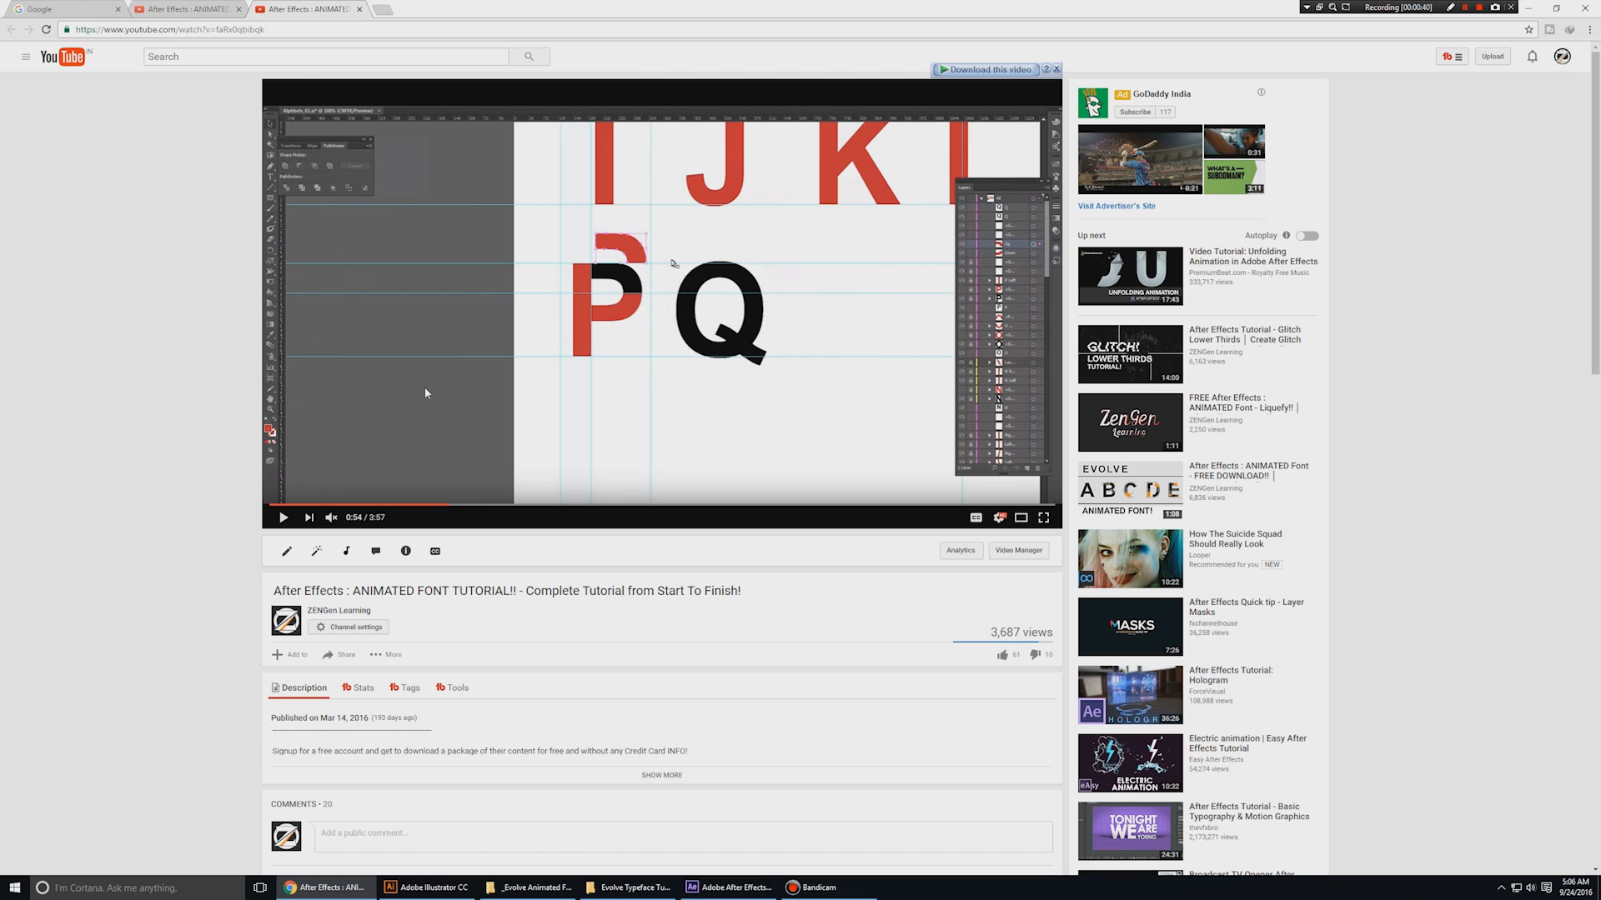
pyautogui.scroll(-5, 425, 393)
pyautogui.scroll(-5, 159, 407)
pyautogui.scroll(-3, 158, 403)
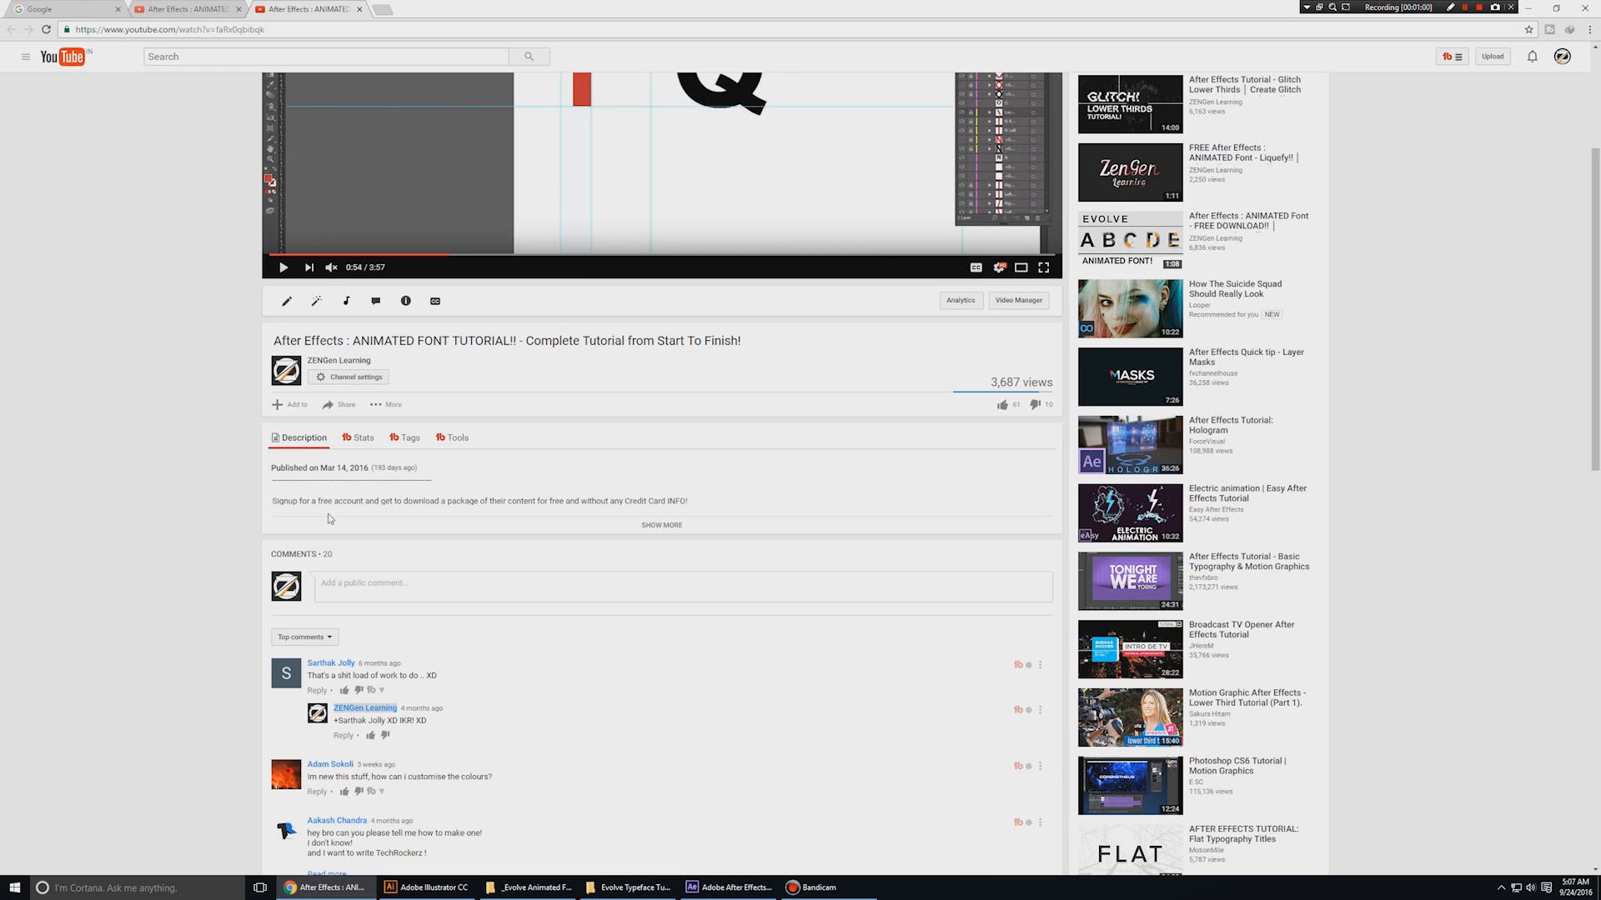
pyautogui.scroll(3, 283, 513)
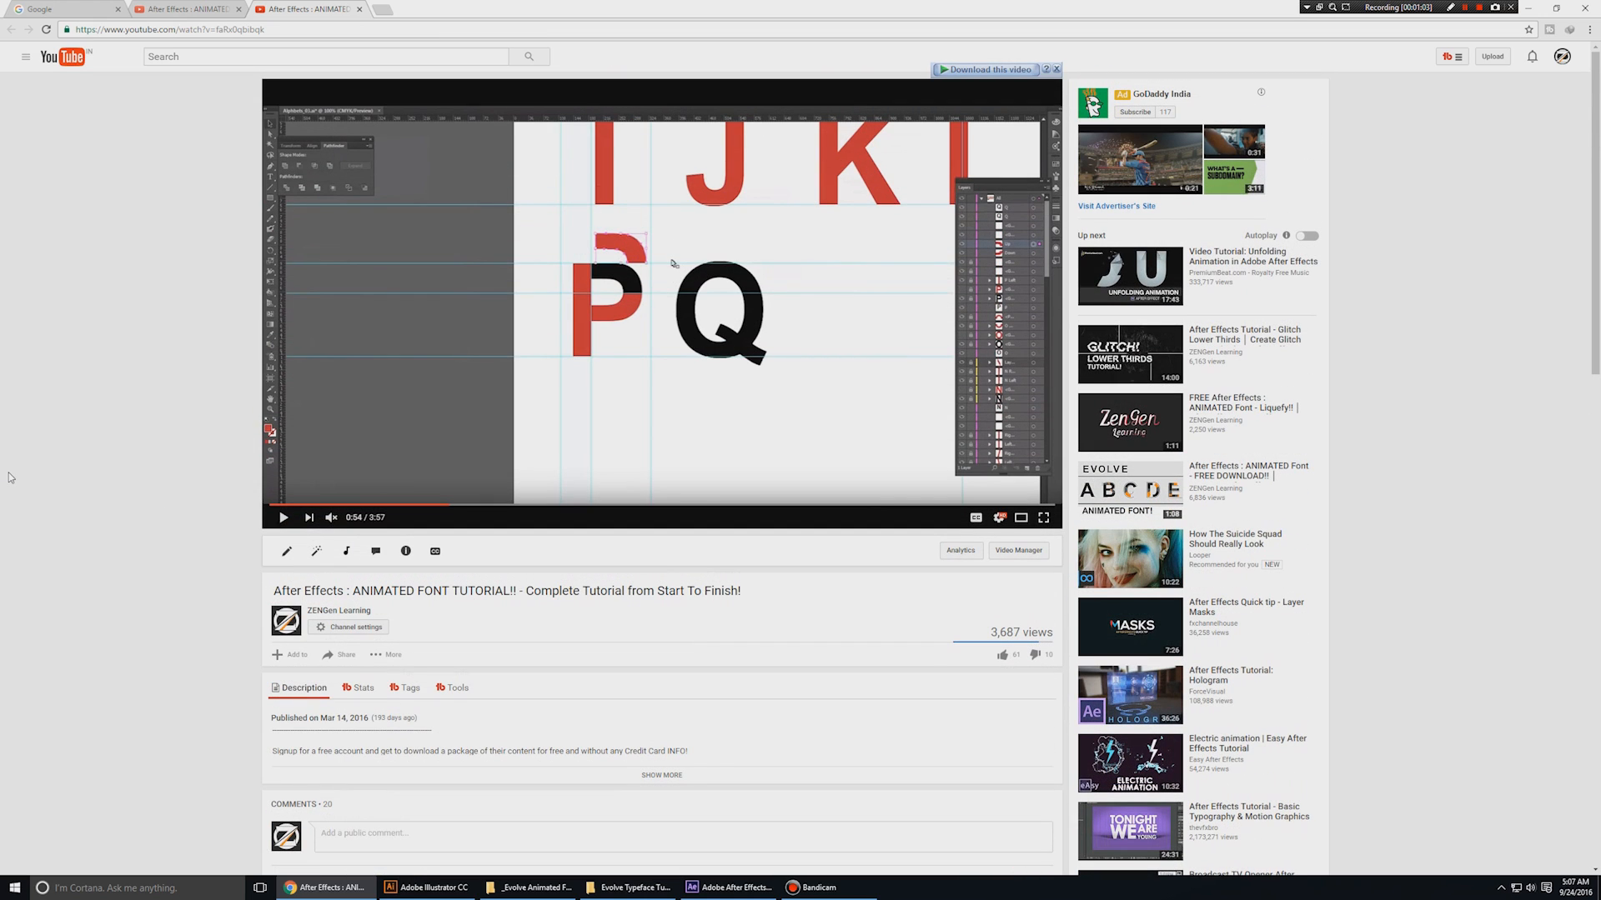
# - Read the viewer comments under the animated font tutorial and return to the start of the page
pyautogui.scroll(-8, 10, 477)
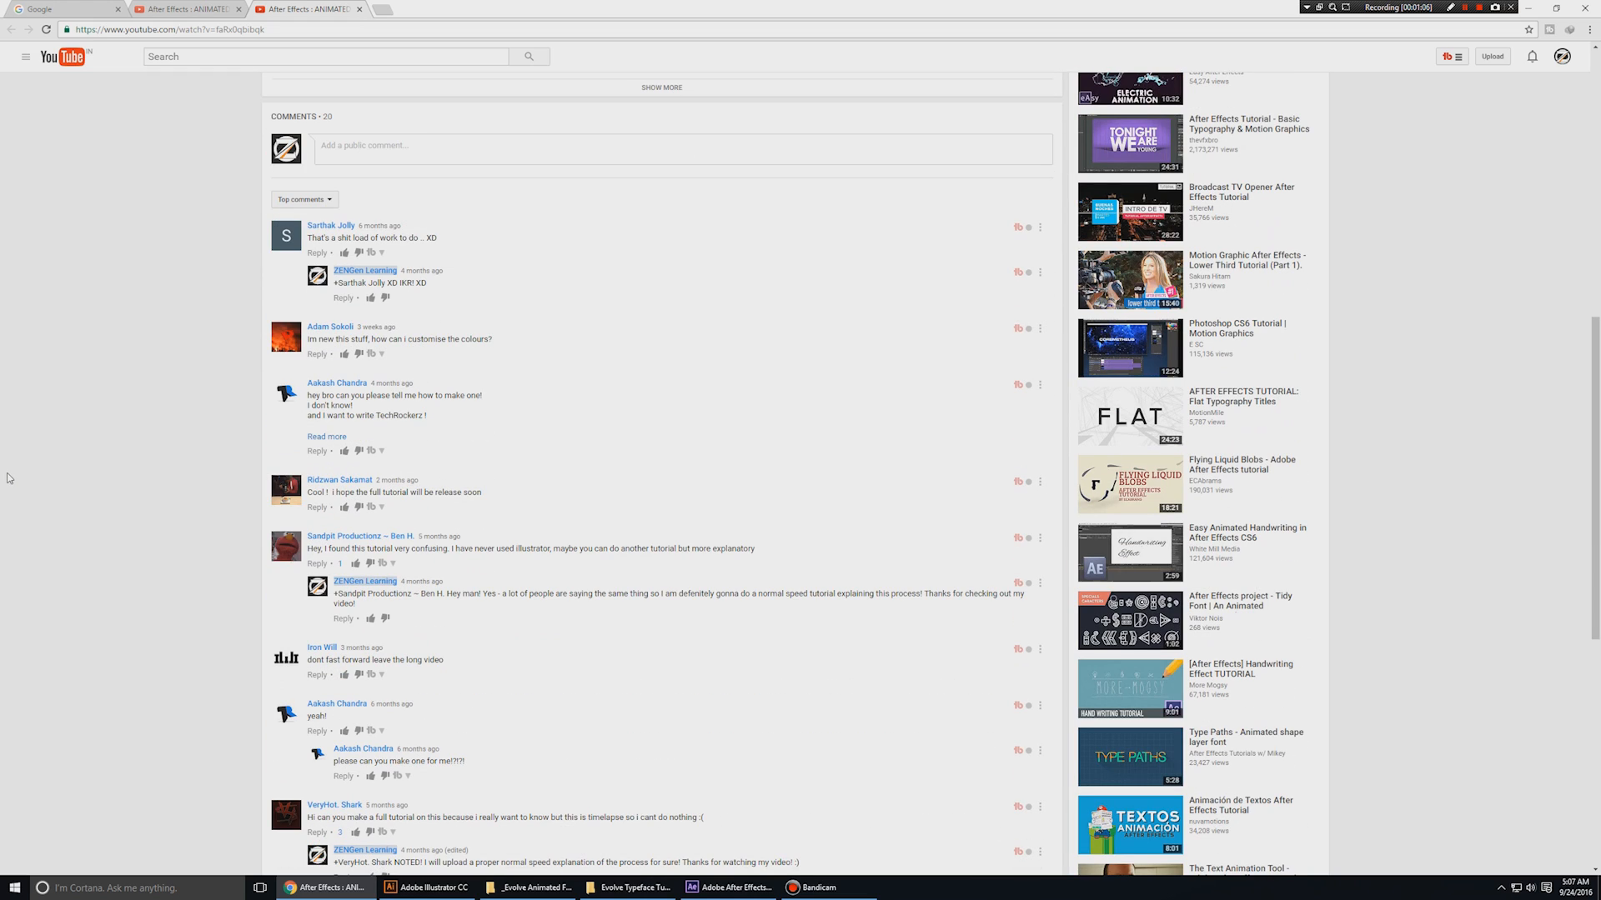
pyautogui.scroll(-2, 20, 451)
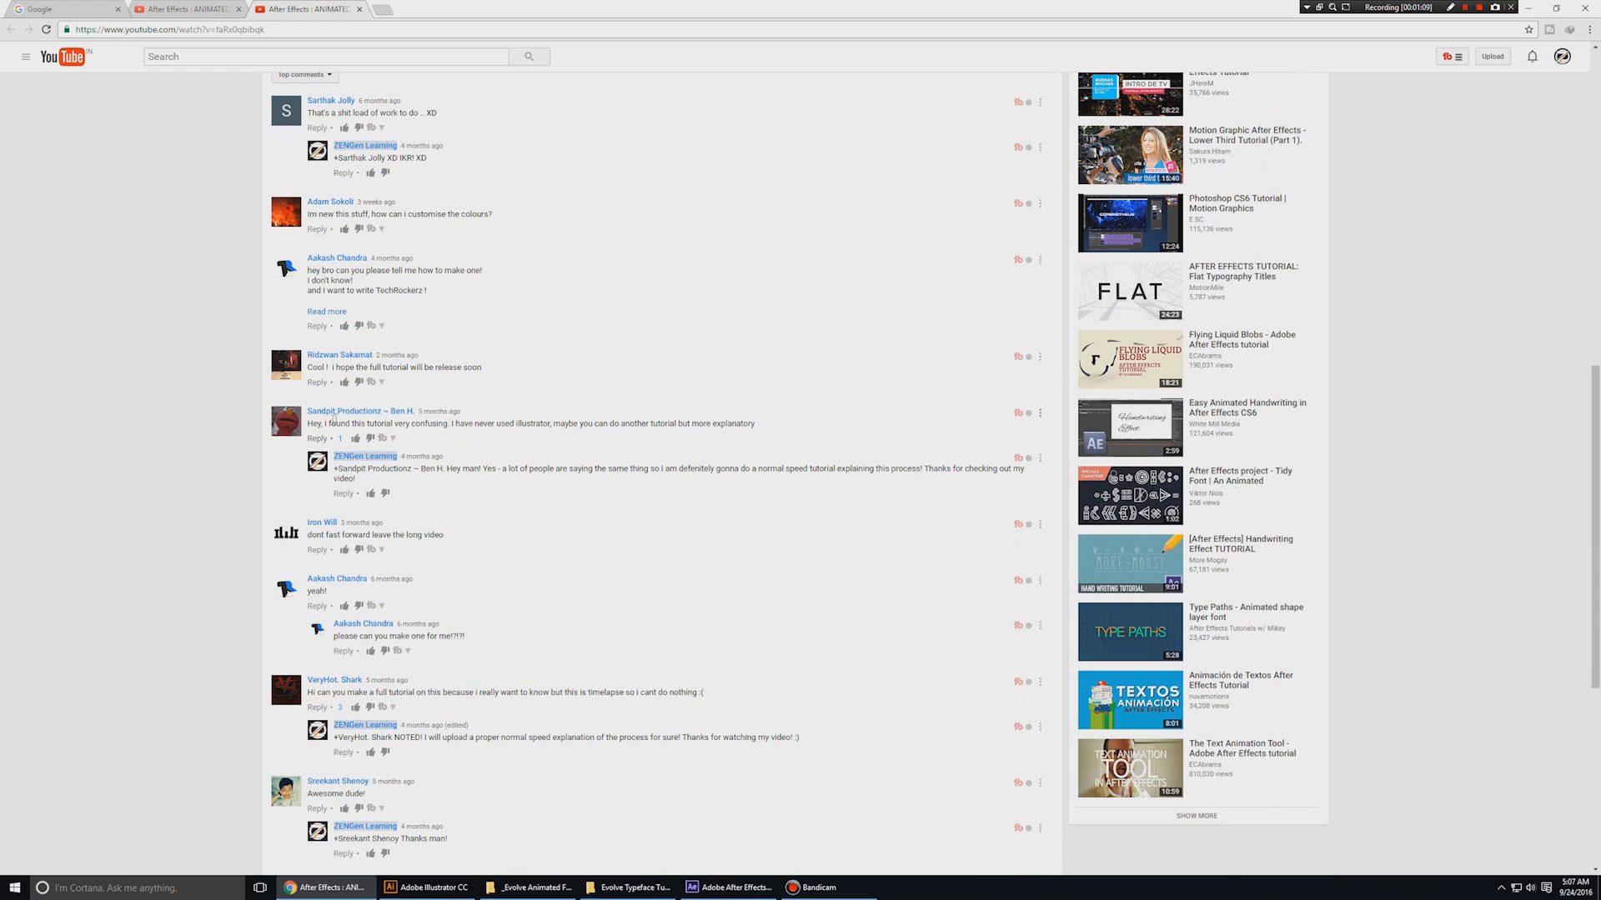
pyautogui.moveTo(349, 416)
pyautogui.moveTo(405, 425); pyautogui.dragTo(443, 418)
pyautogui.click(177, 411)
pyautogui.press('Home')
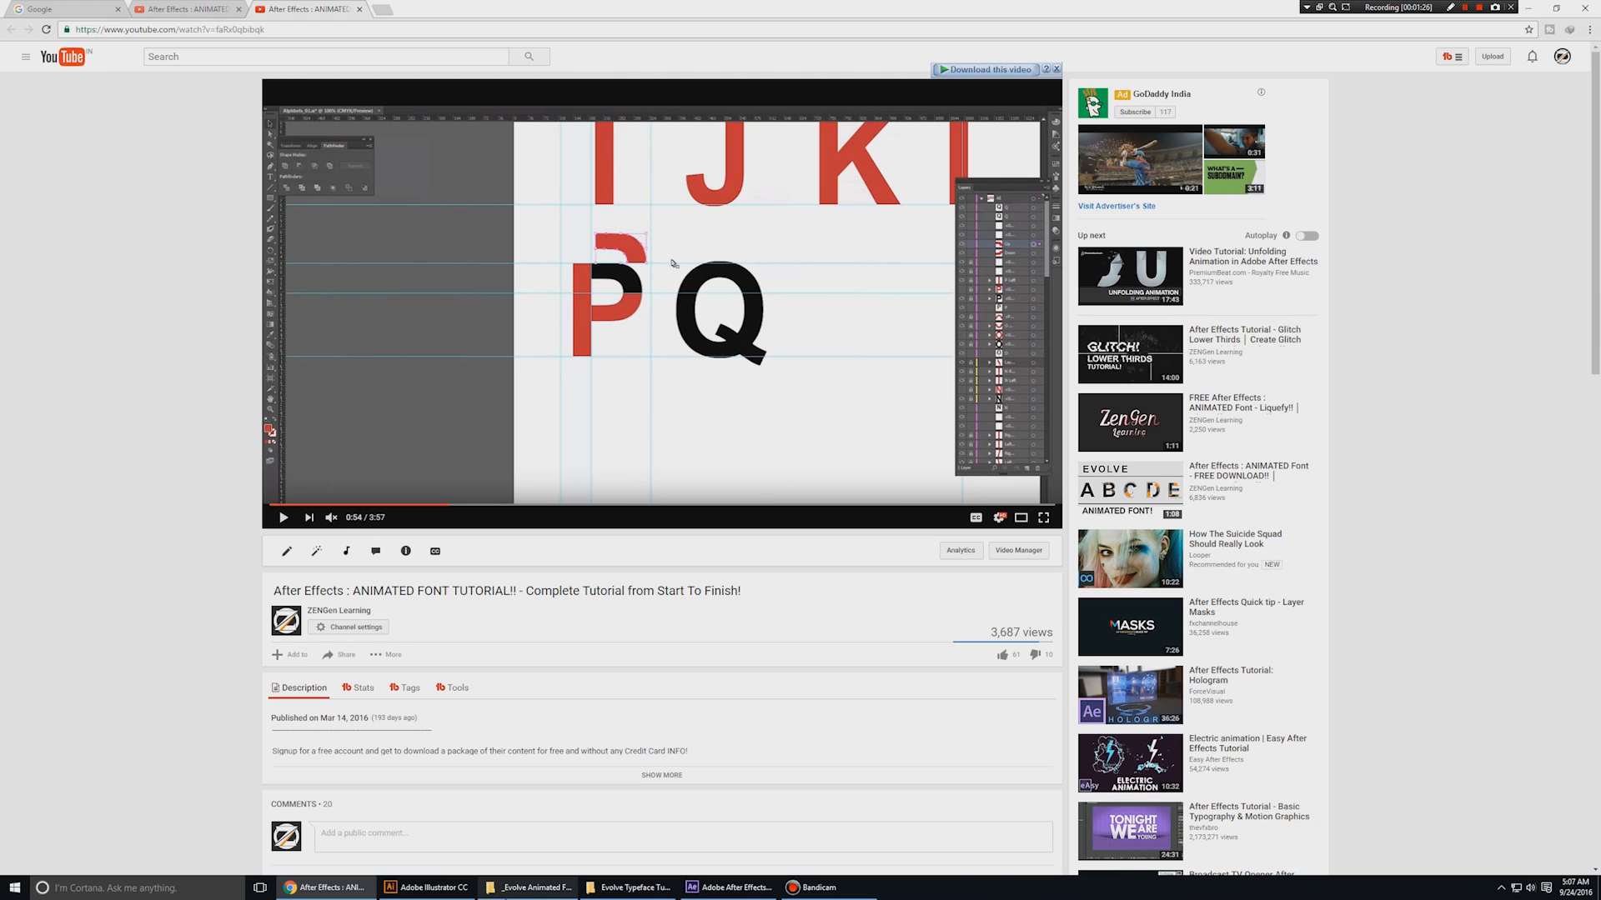
# - Switch between Illustrator and After Effects to view both empty workspaces
pyautogui.click(425, 887)
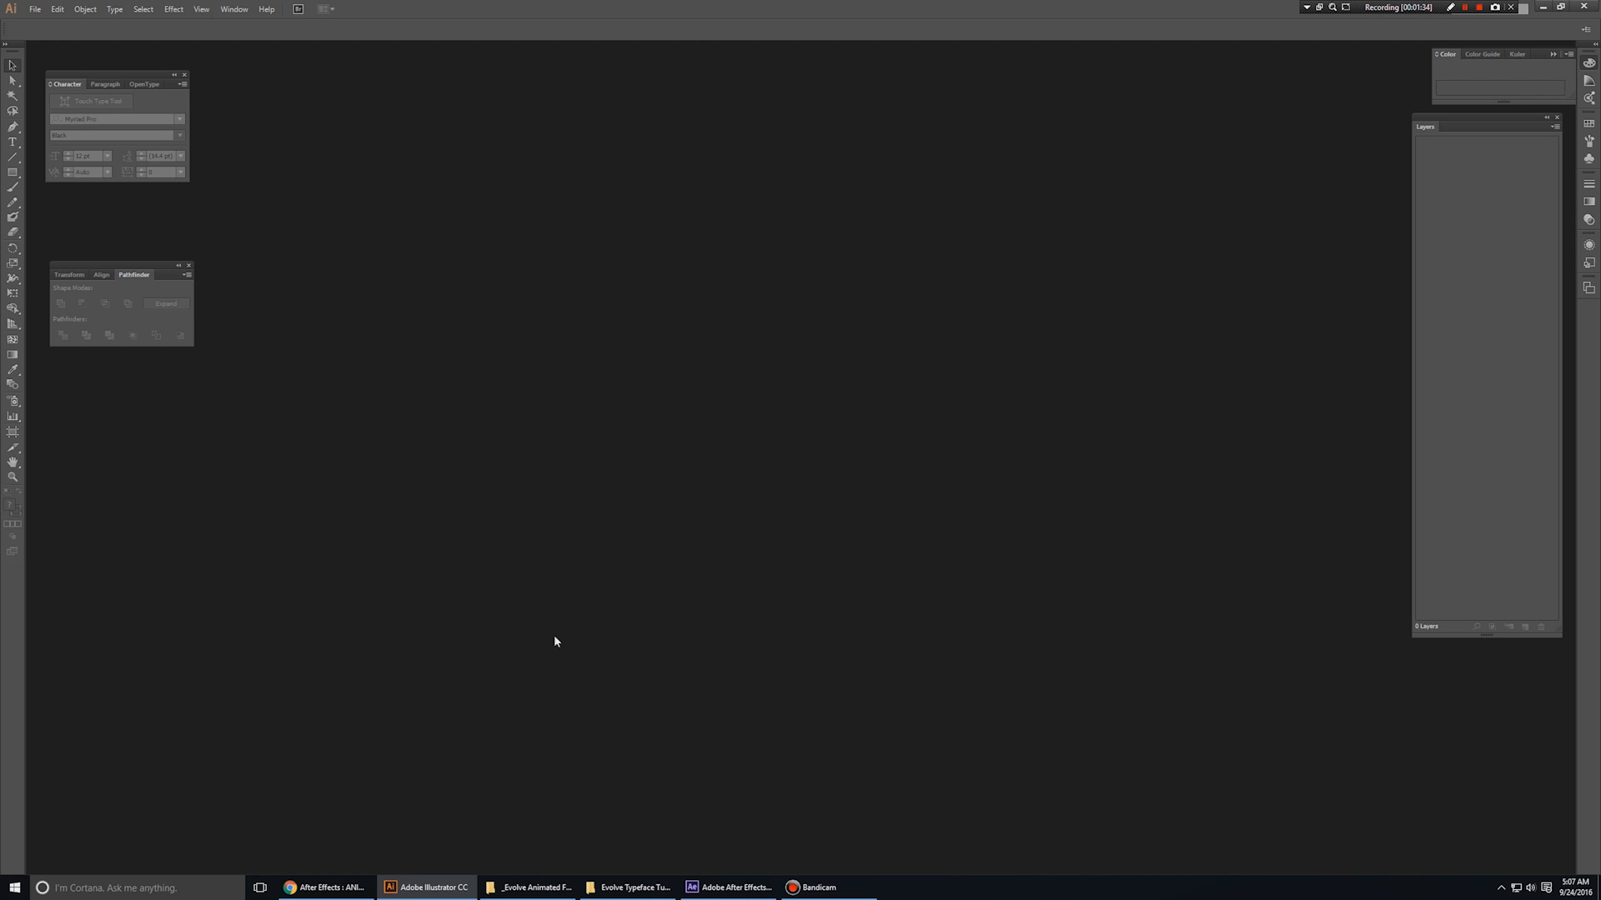
pyautogui.click(728, 888)
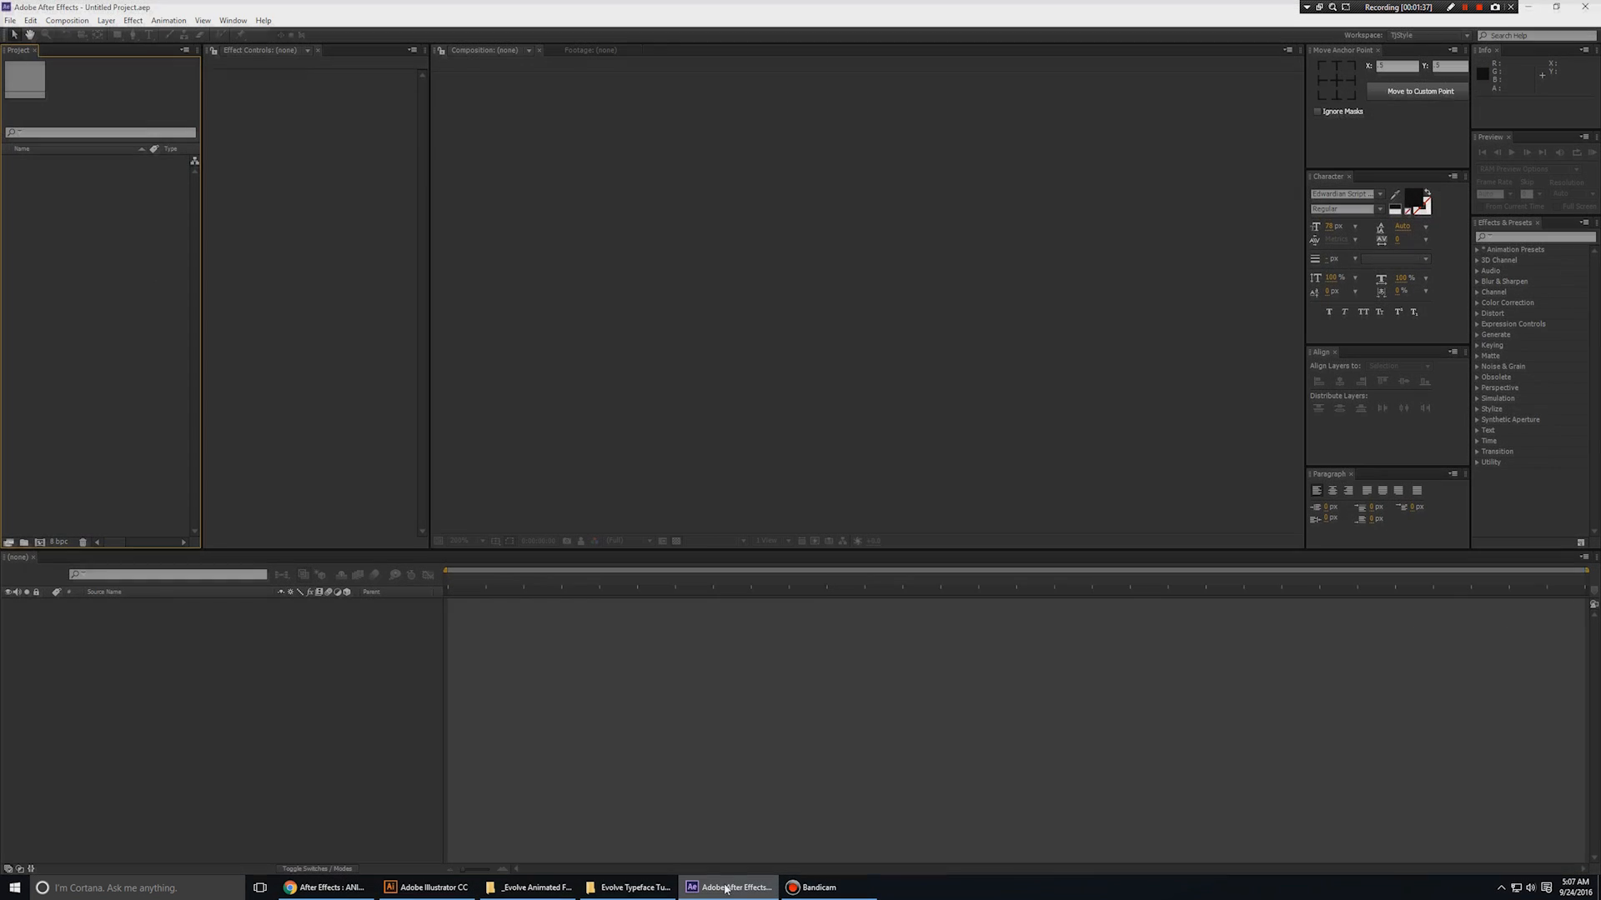
pyautogui.hotkey('alt', 'Tab')
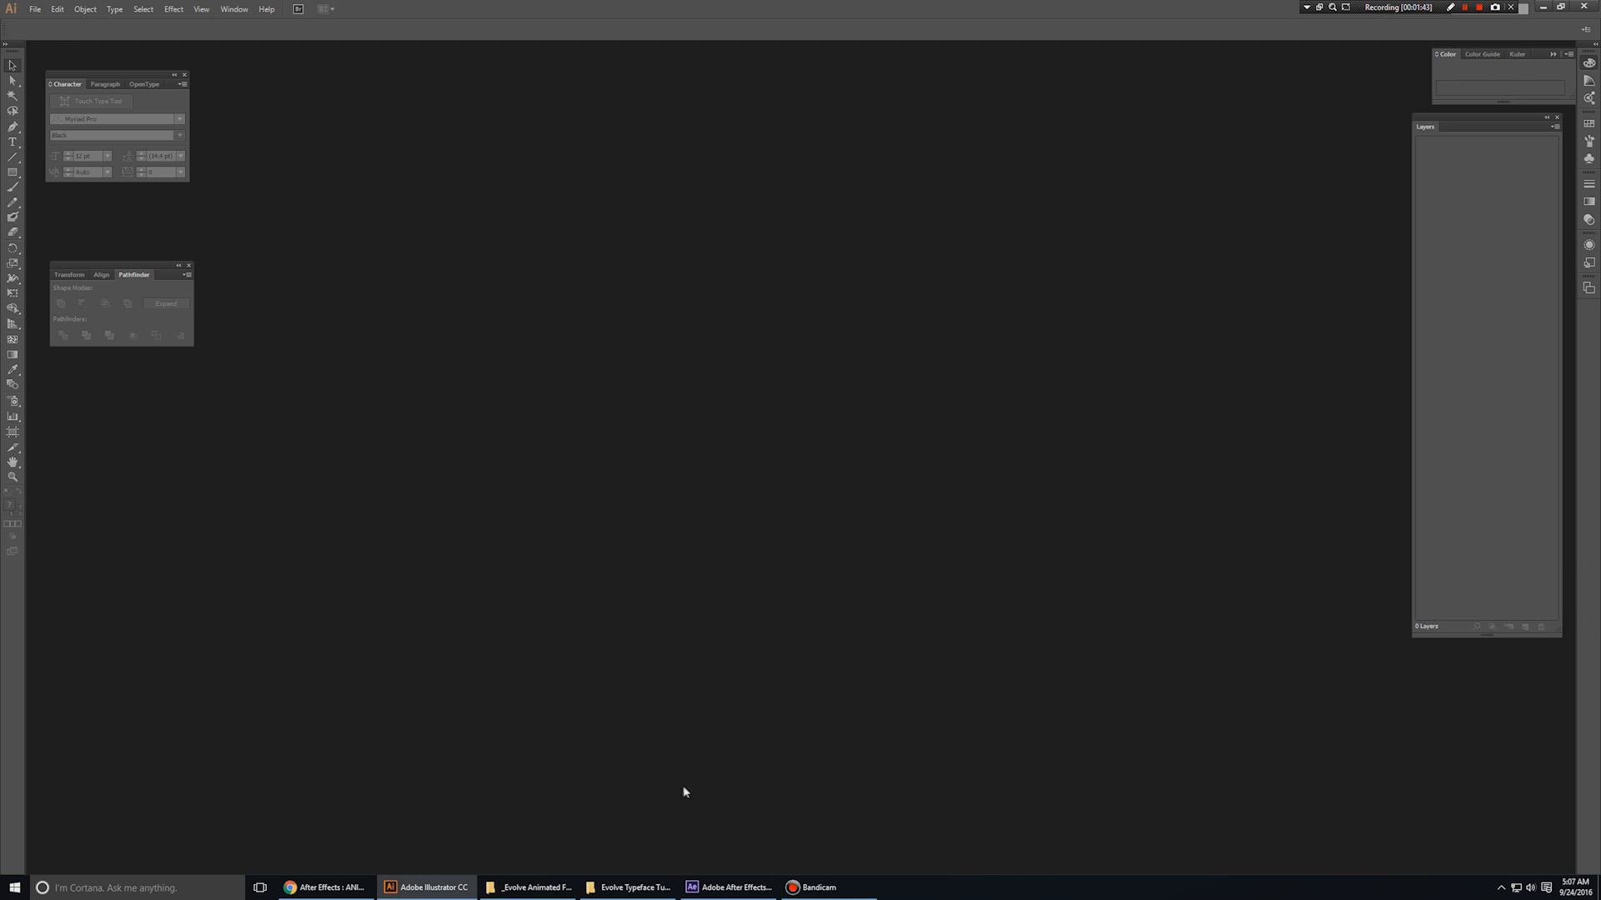
pyautogui.click(728, 888)
pyautogui.hotkey('alt', 'Tab')
# - Return to the browser and play the animated font tutorial on to the part where the letters are saved as separate Illustrator files
pyautogui.click(326, 888)
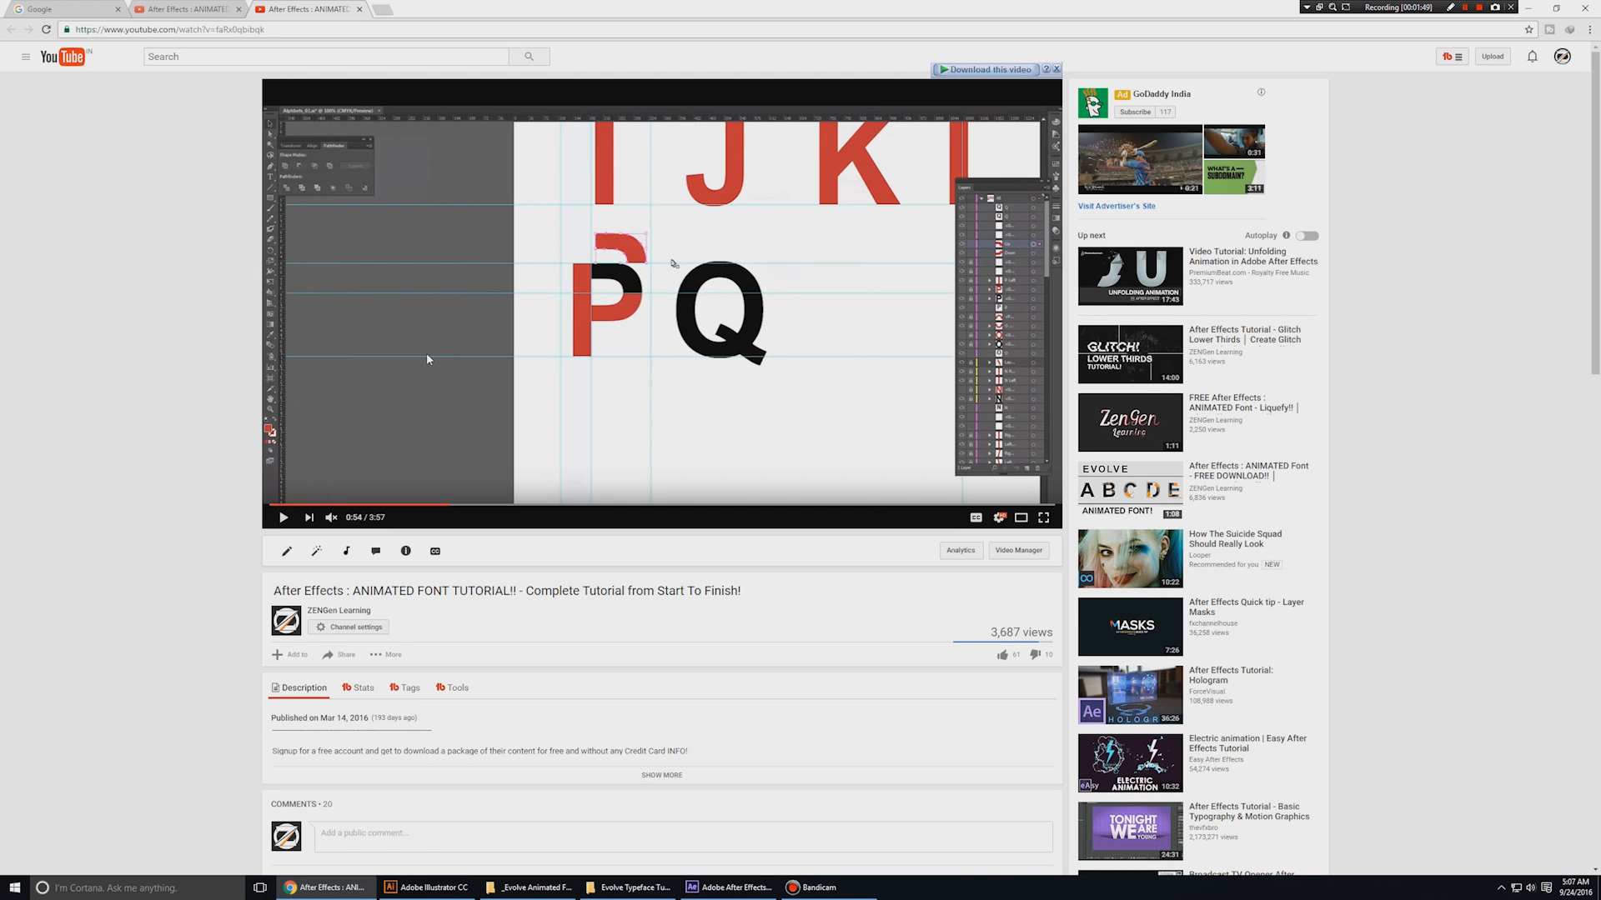
pyautogui.hotkey('alt', 'Tab')
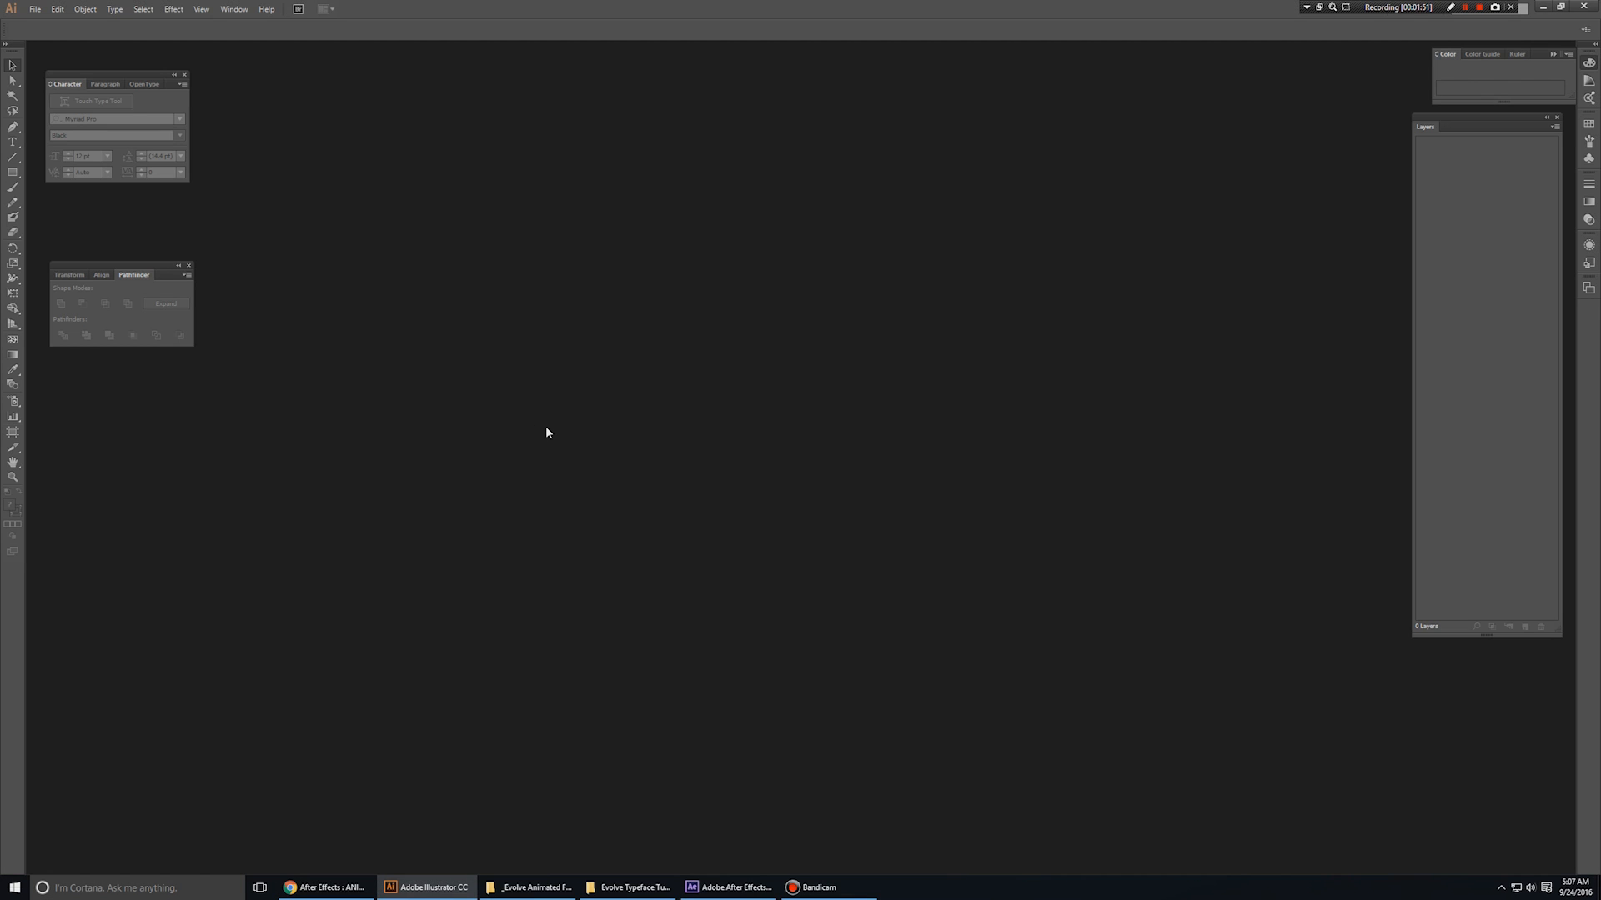
pyautogui.hotkey('alt', 'Tab')
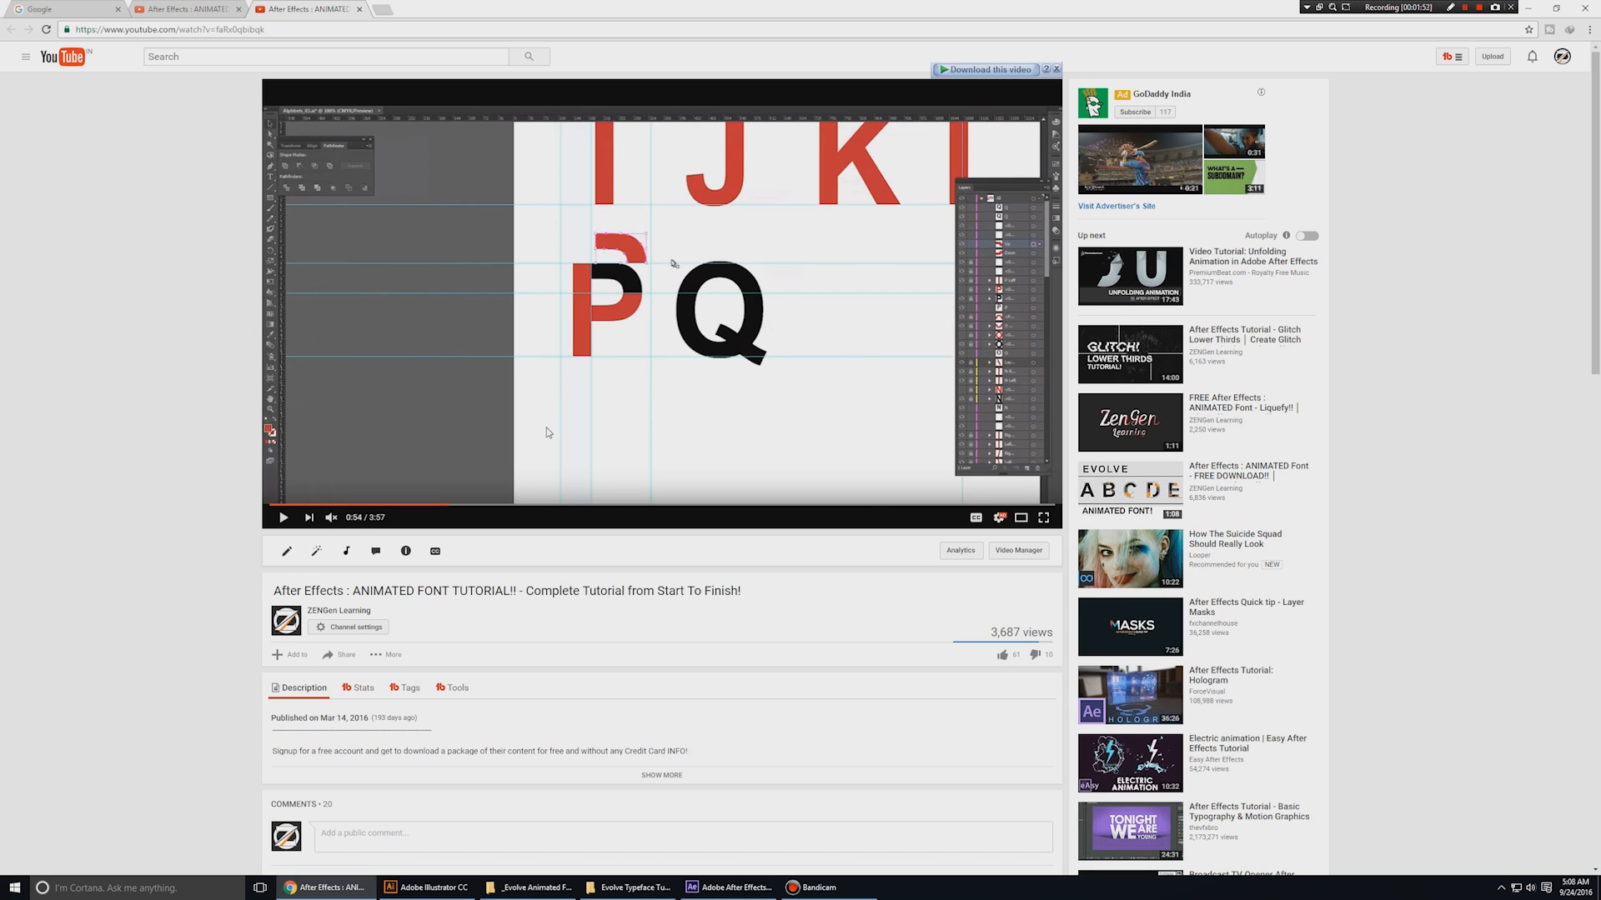
pyautogui.scroll(-4, 546, 433)
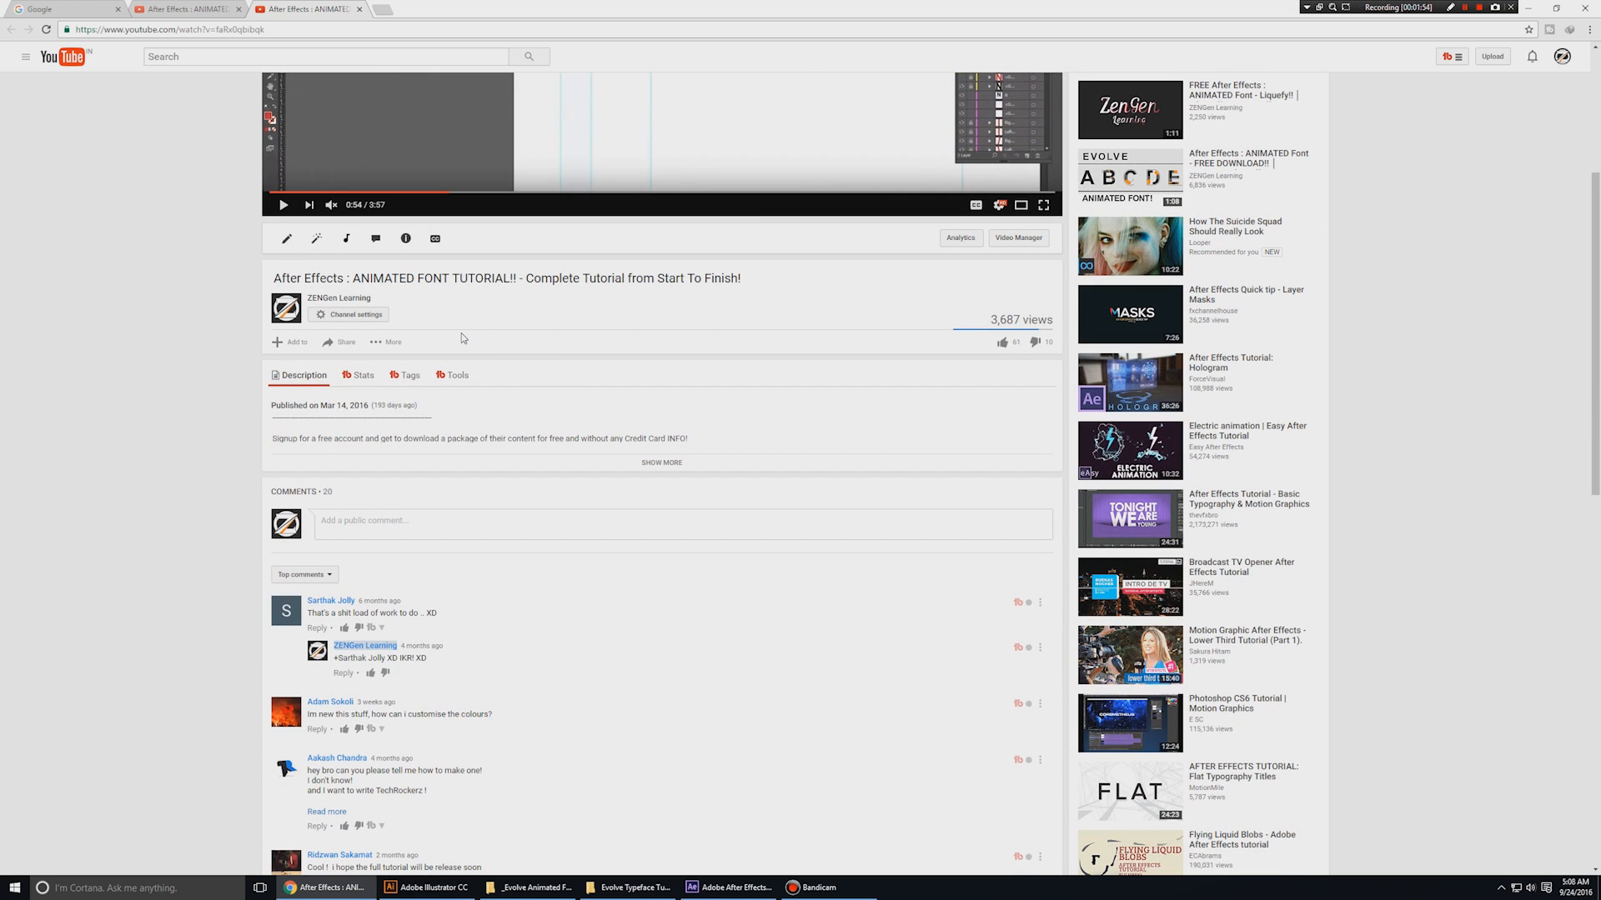
pyautogui.scroll(4, 463, 337)
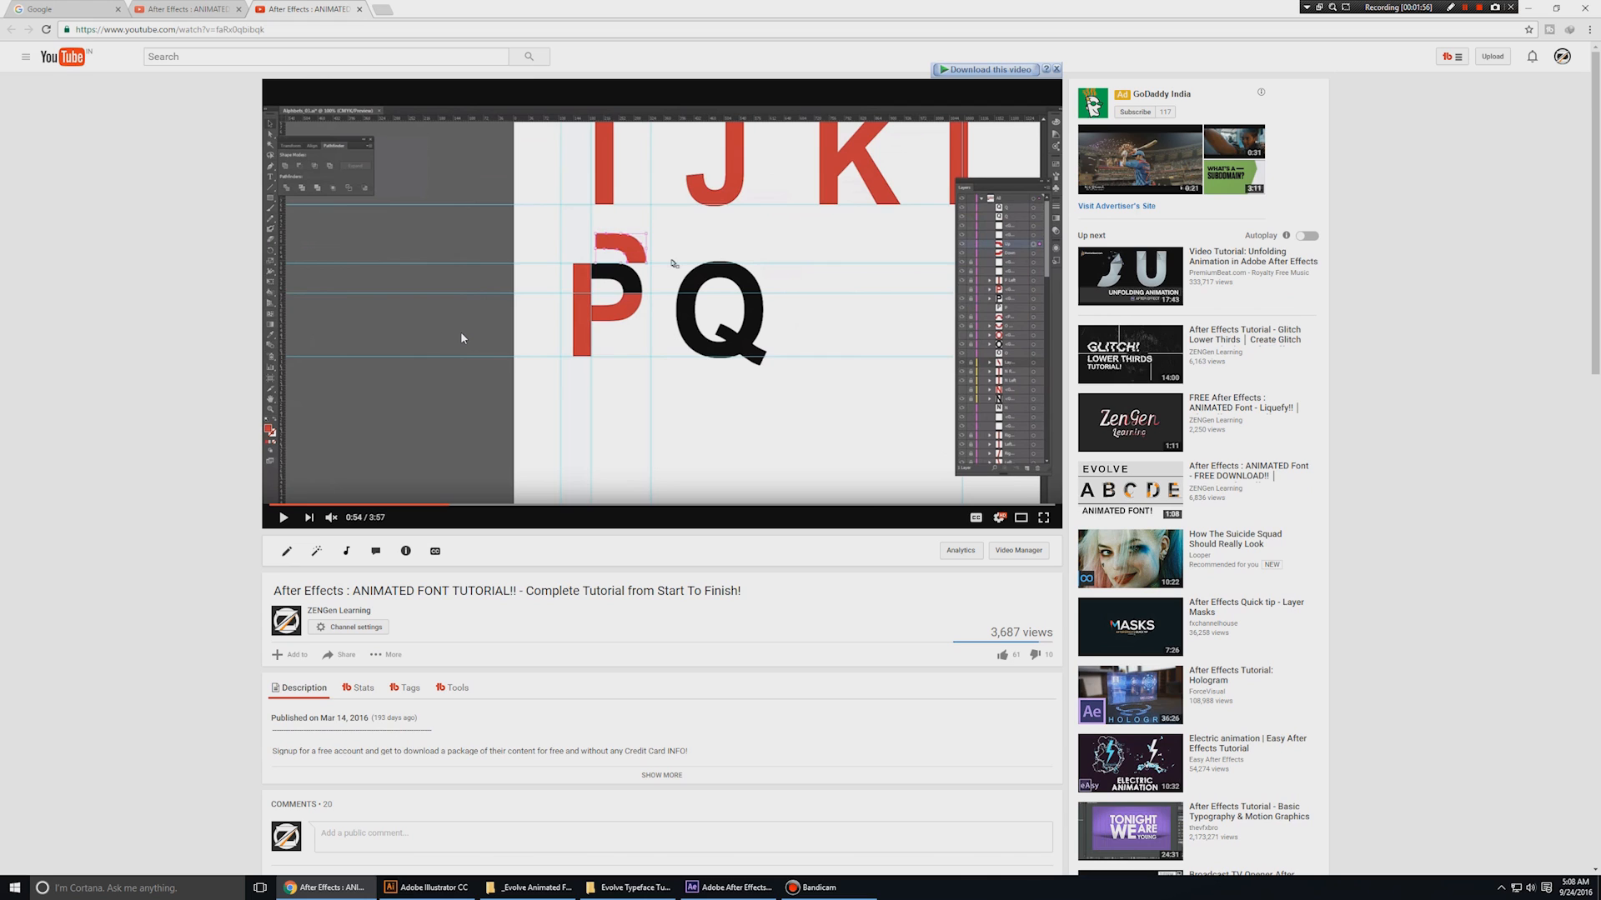
pyautogui.click(461, 337)
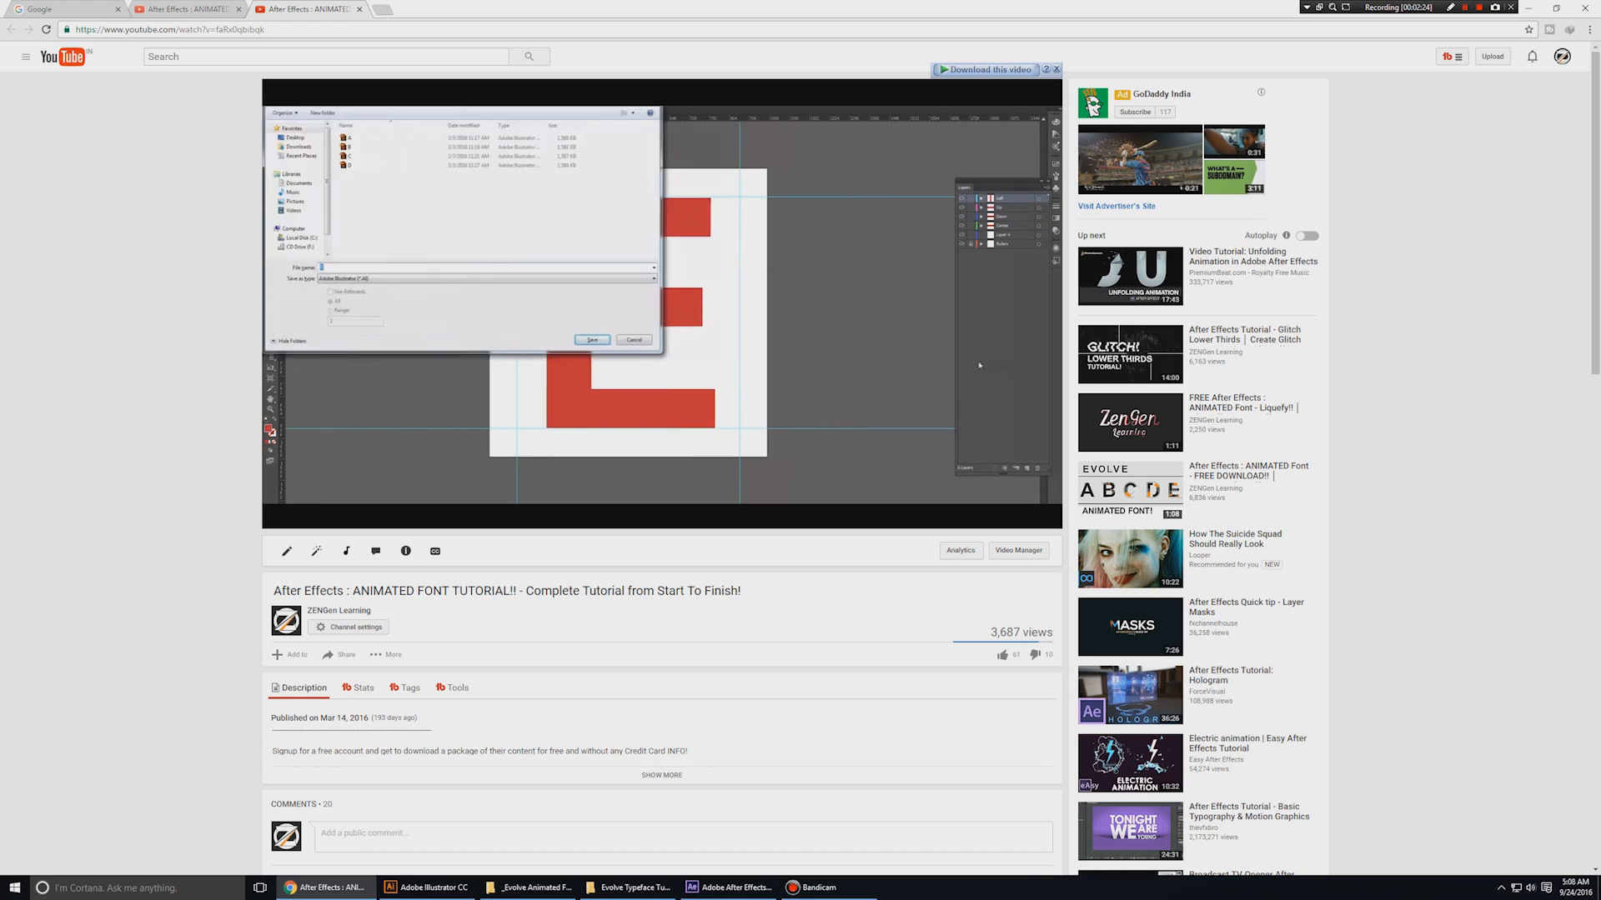
pyautogui.click(727, 257)
# - Switch to Illustrator and create a new document named _All Alphabets, 1920 pt wide and 1080 pt high
pyautogui.hotkey('alt', 'Tab')
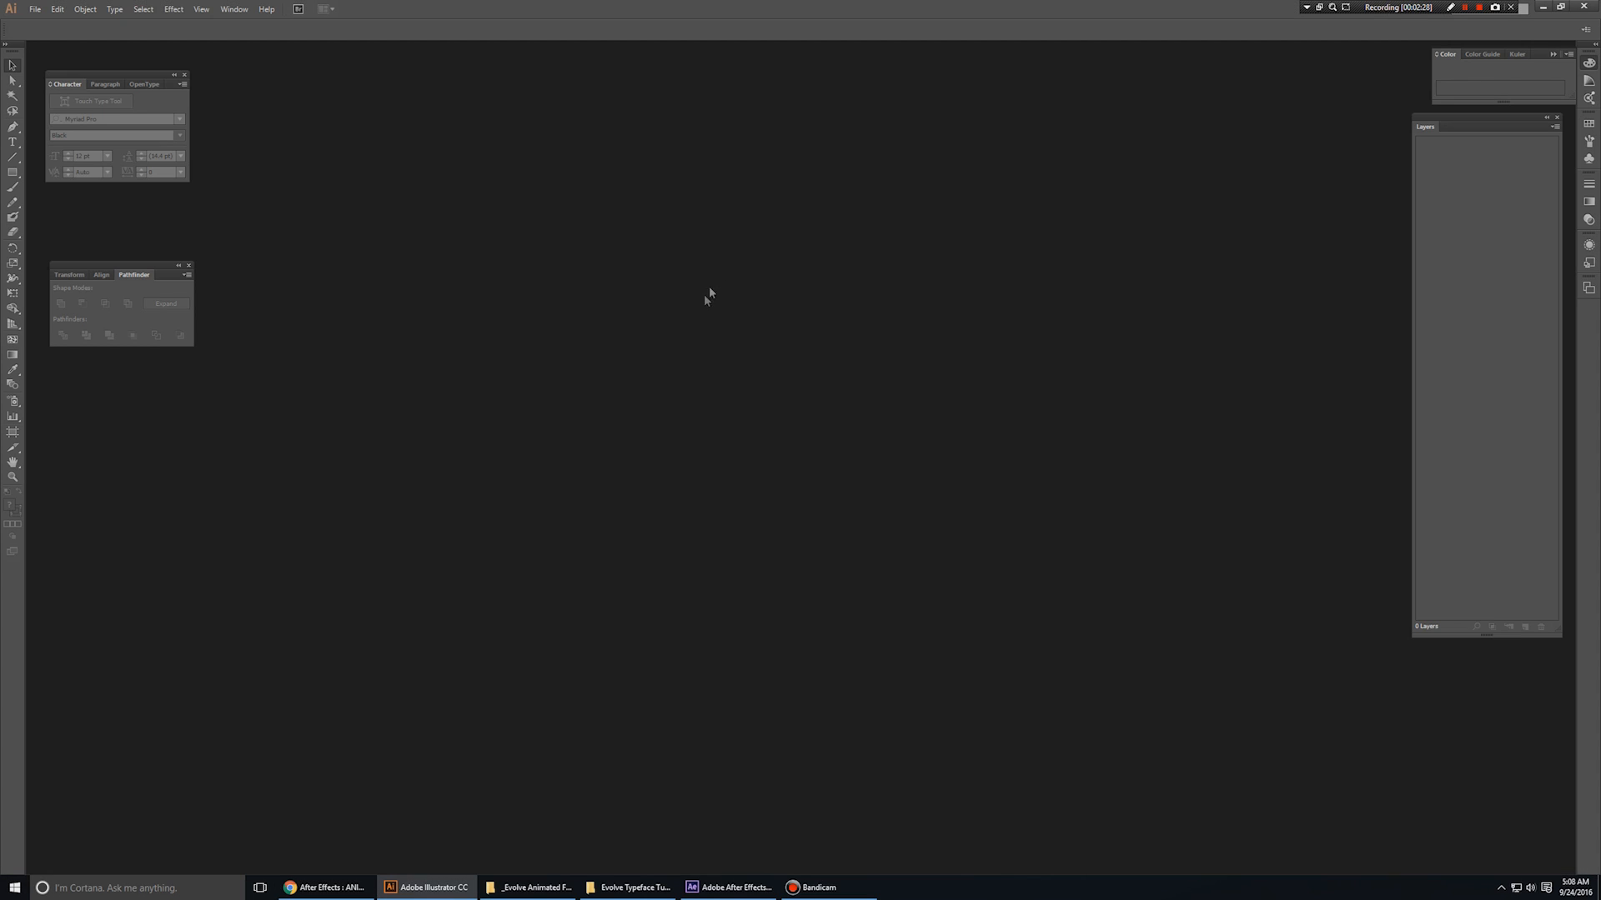
pyautogui.click(35, 9)
pyautogui.click(45, 22)
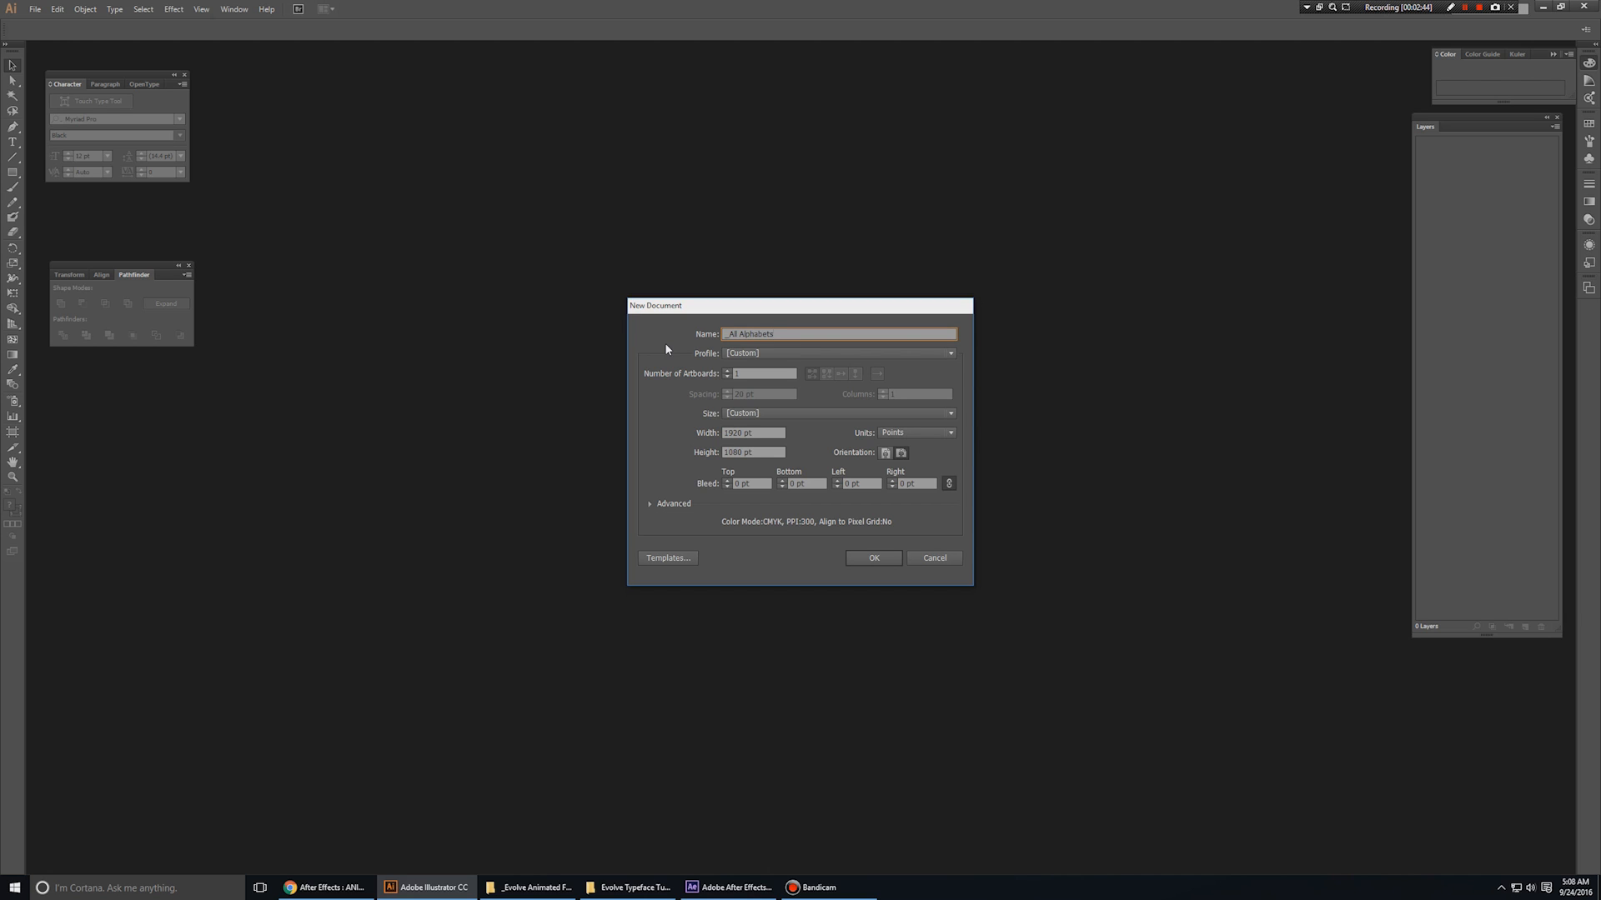
pyautogui.moveTo(767, 428); pyautogui.dragTo(671, 454)
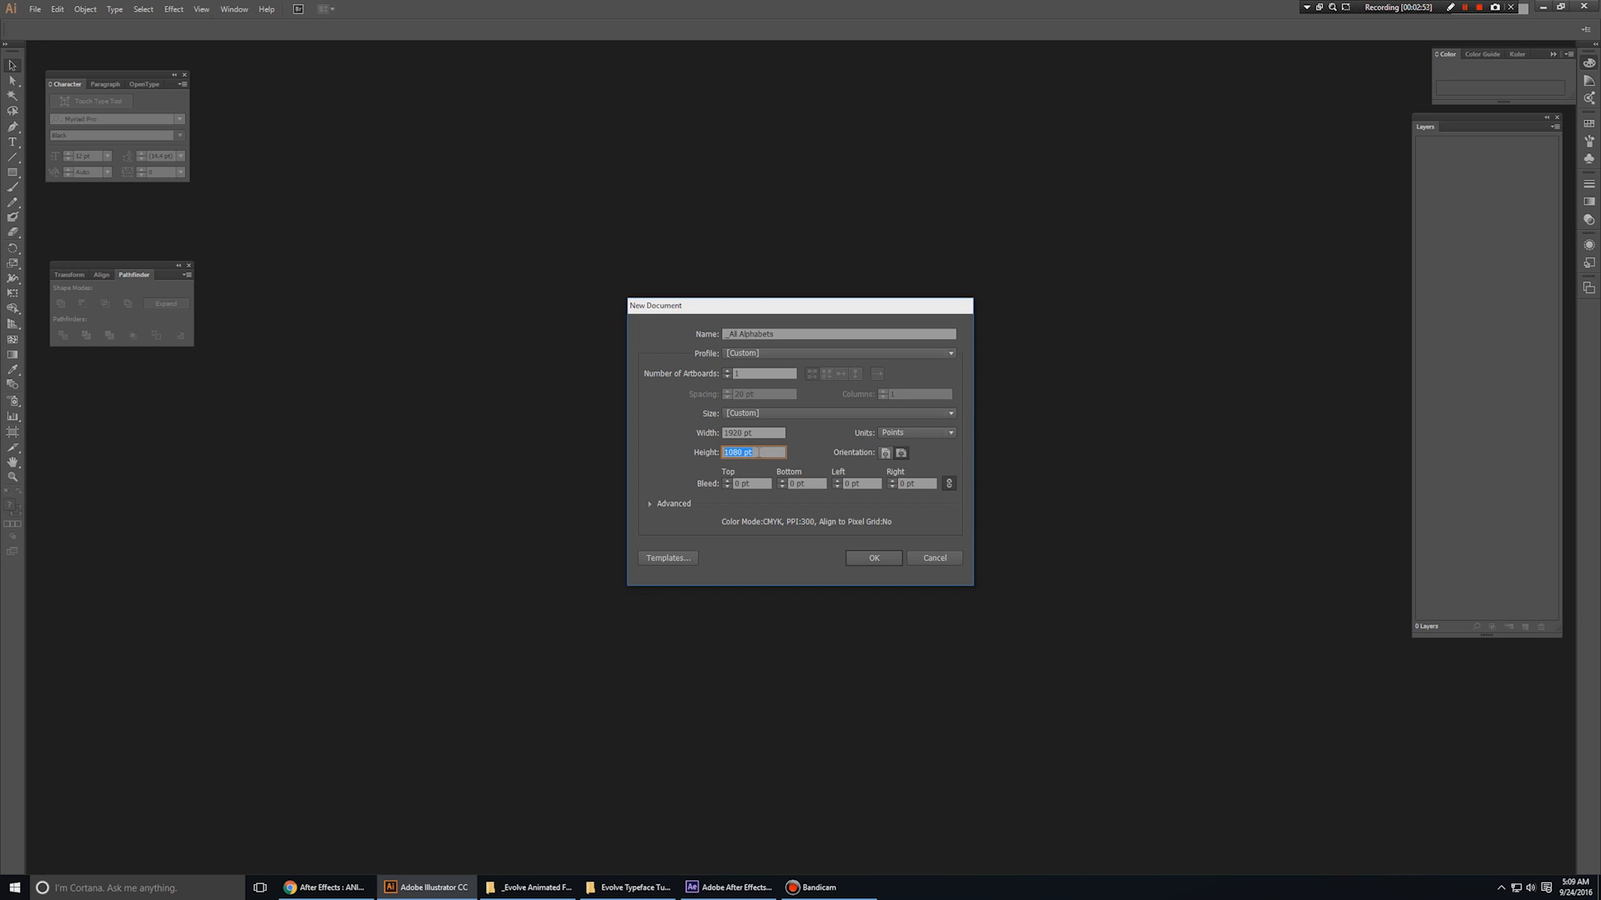
pyautogui.click(871, 558)
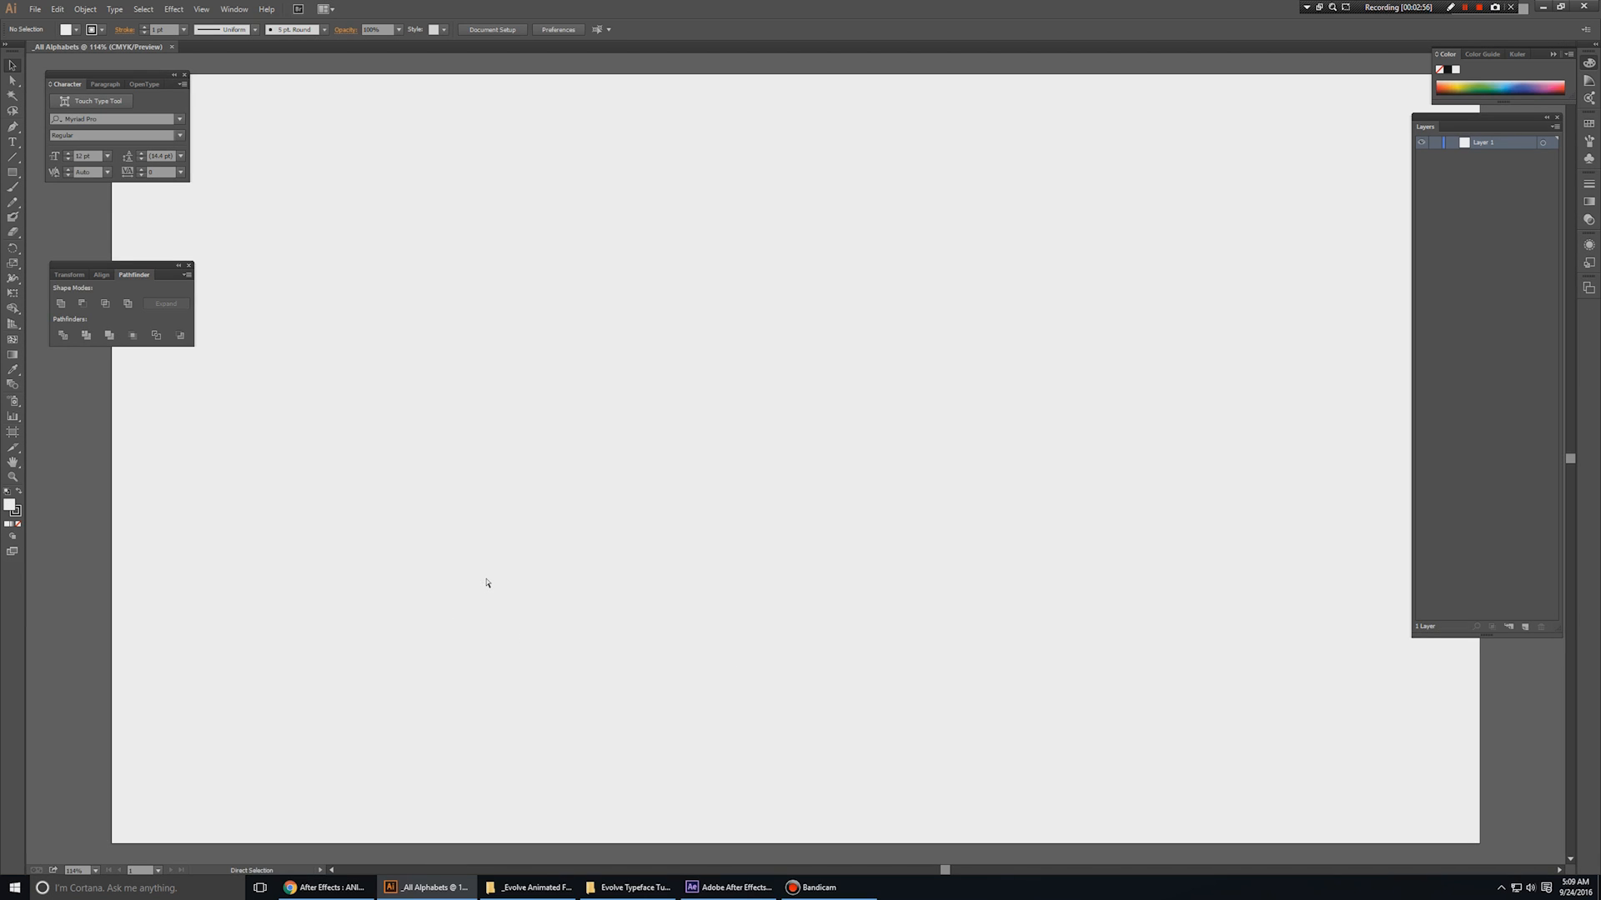
# - Add the letter A as text in the upper-left part of the artboard and enlarge it to about 165 pt
pyautogui.hotkey('ctrl', '1')
pyautogui.click(12, 142)
pyautogui.click(410, 322)
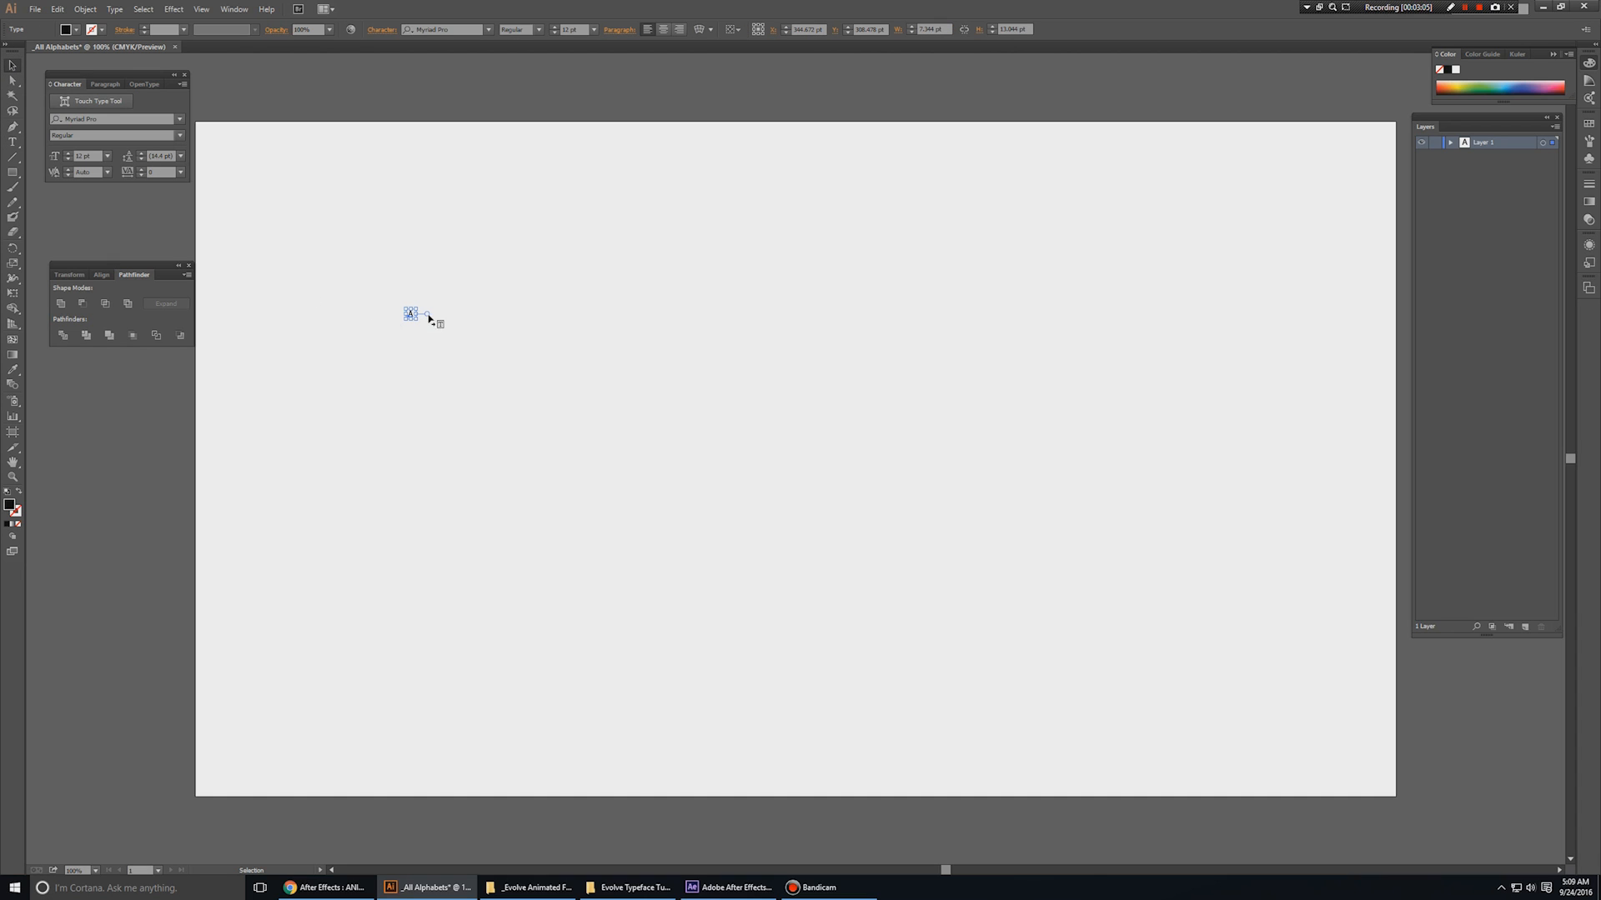
pyautogui.moveTo(419, 308); pyautogui.dragTo(607, 222)
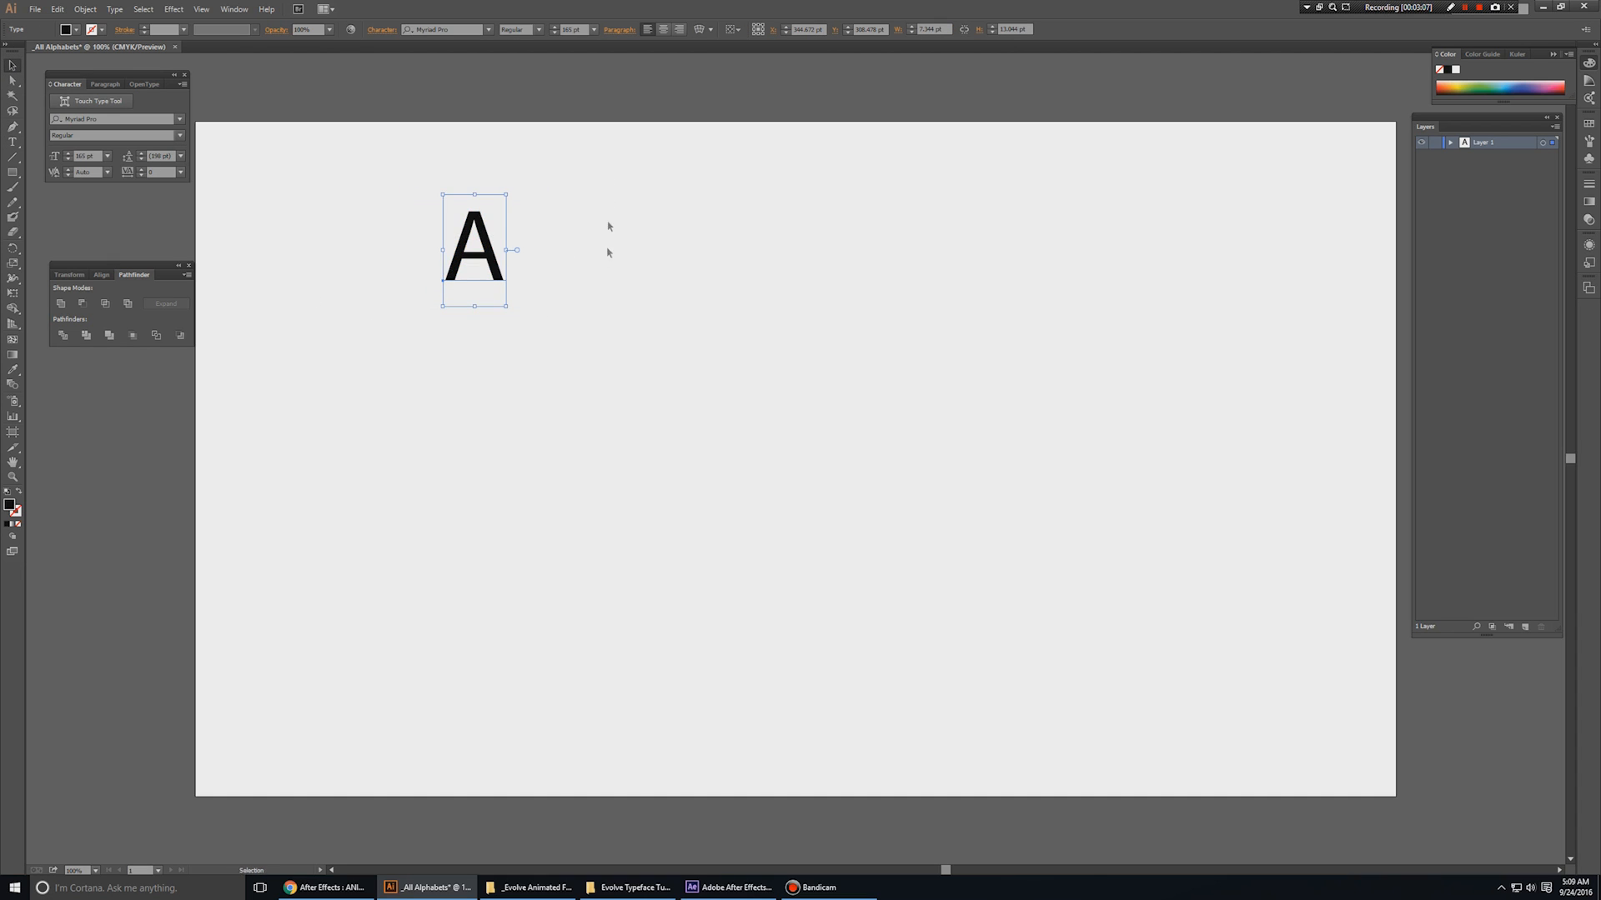
# - Set the letter A in Arial Bold and enlarge it to about 337 pt near the artboard's upper-left corner
pyautogui.click(117, 119)
pyautogui.write('ar')
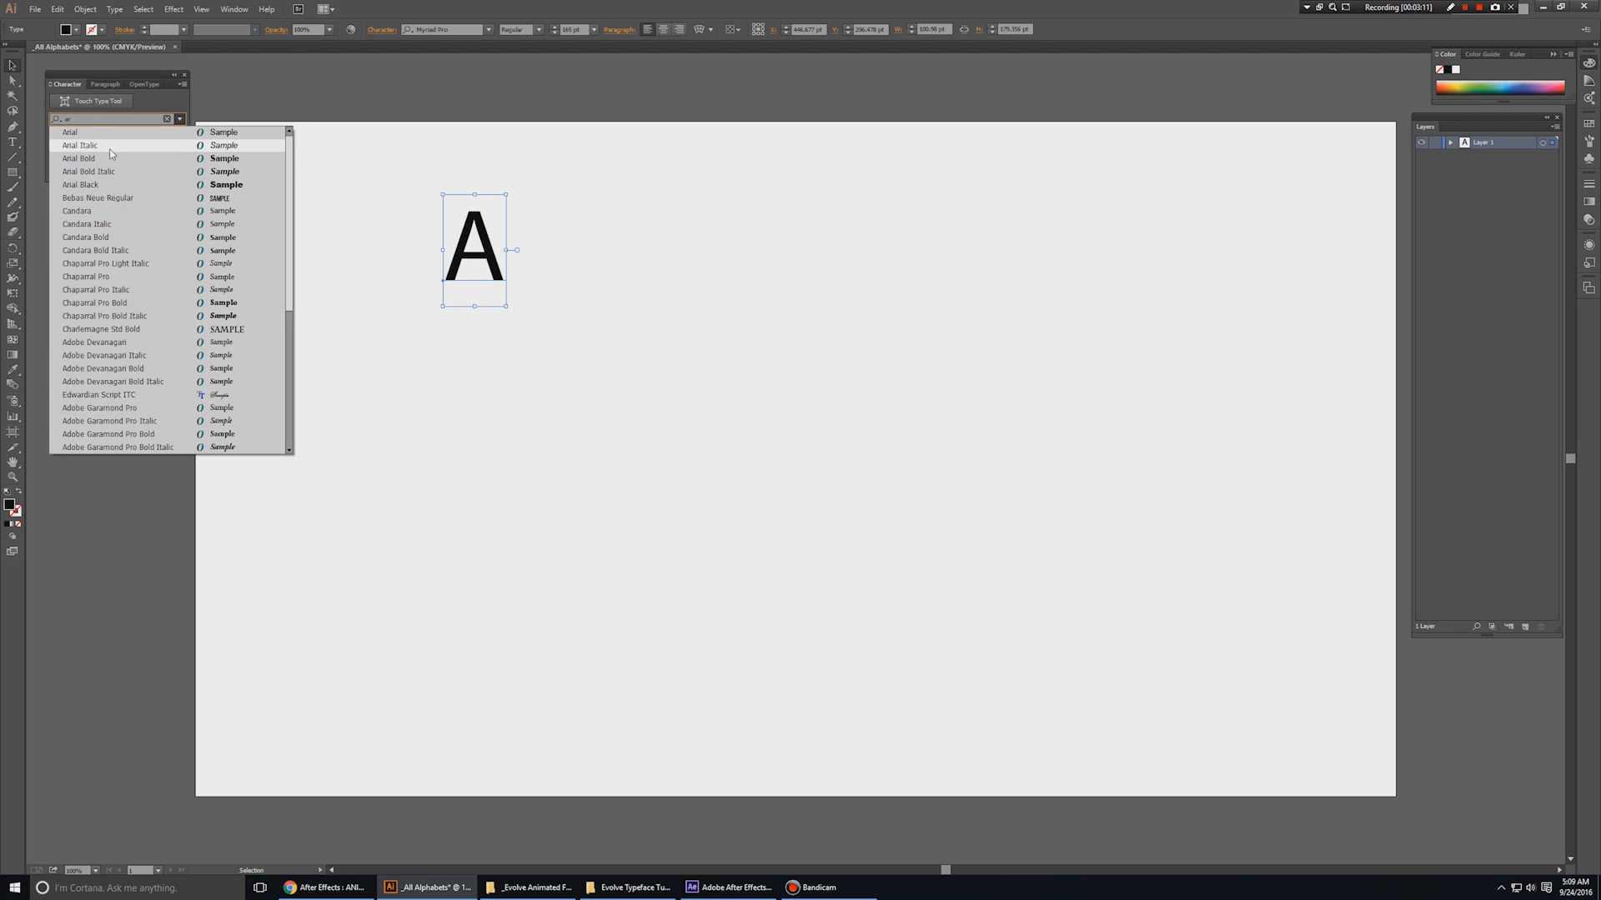
pyautogui.click(93, 160)
pyautogui.moveTo(517, 319); pyautogui.dragTo(594, 452)
pyautogui.moveTo(529, 251); pyautogui.dragTo(371, 221)
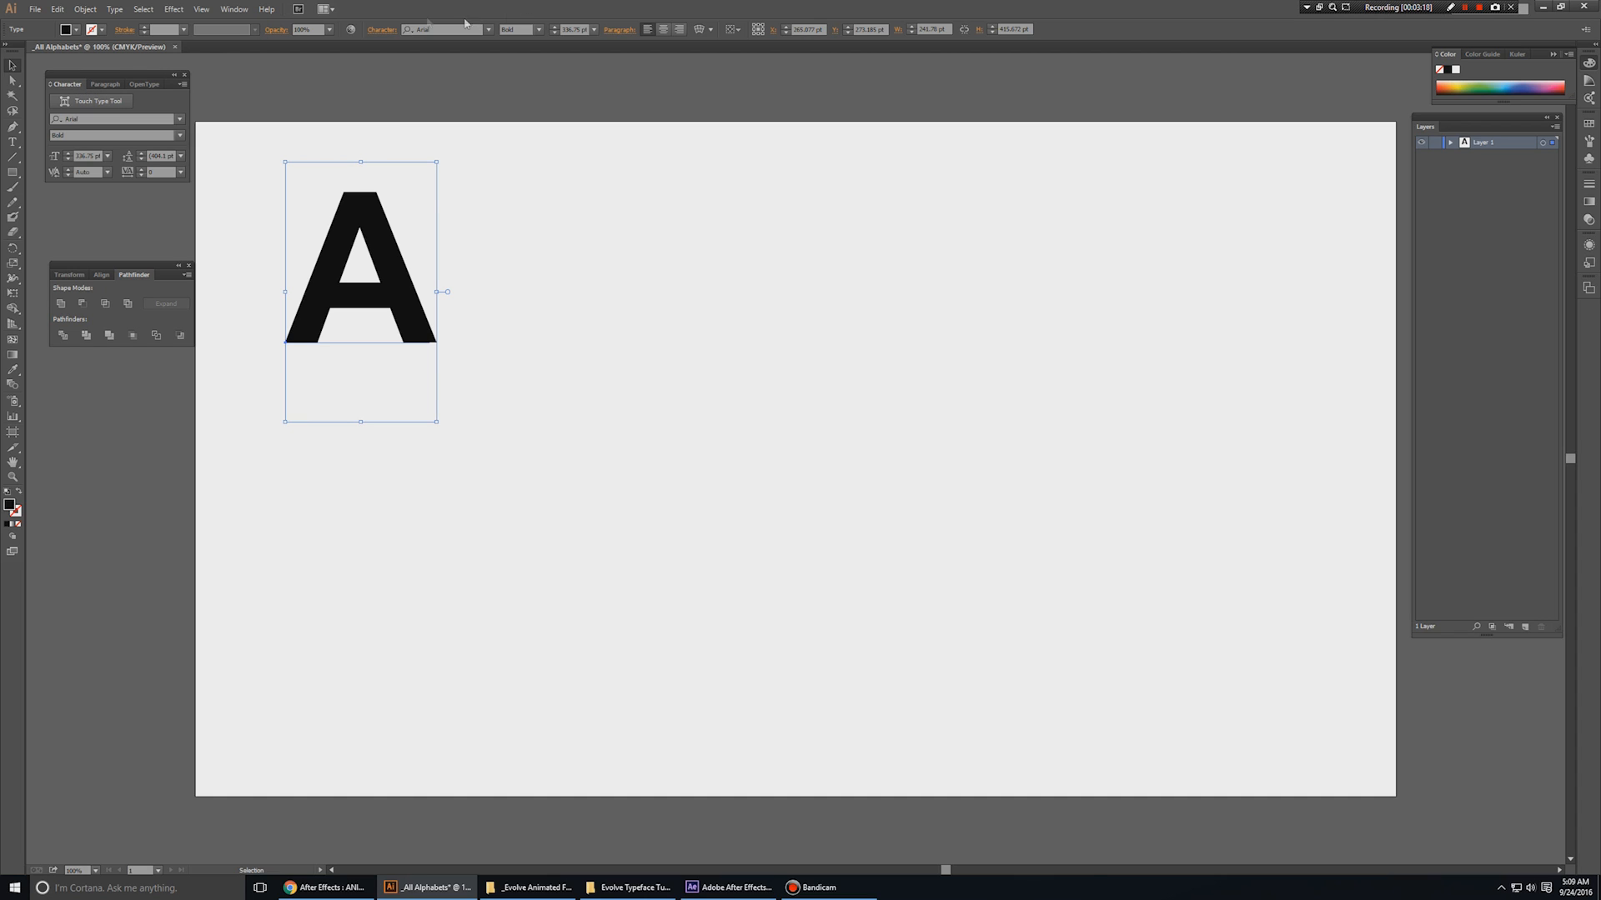
# - Close the Character panel and show it again
pyautogui.click(234, 10)
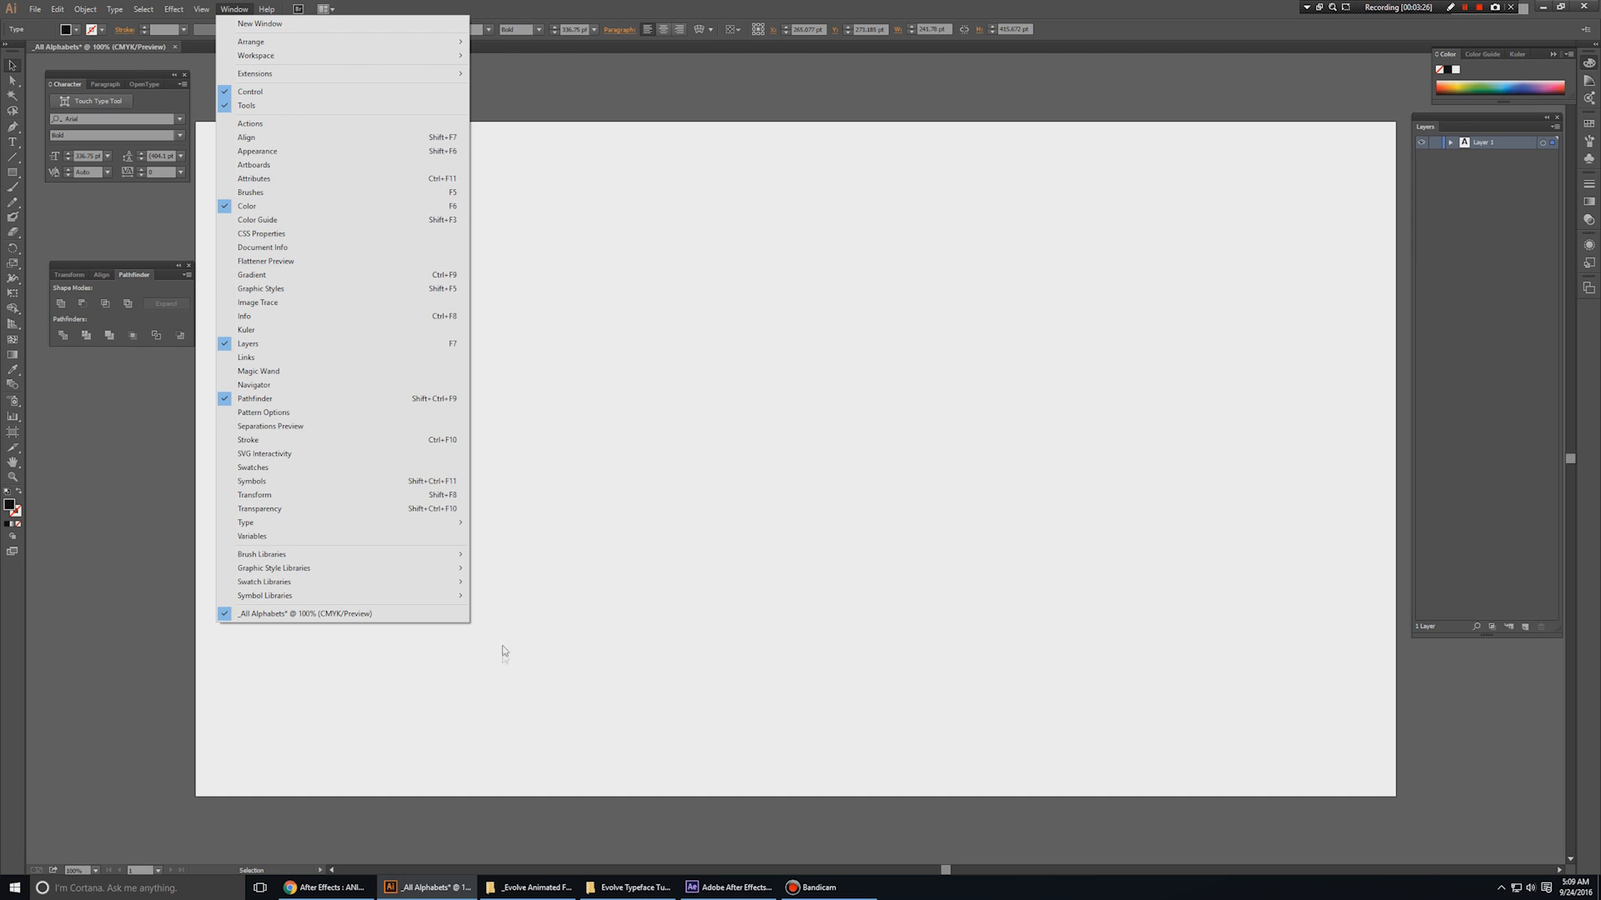
pyautogui.click(140, 87)
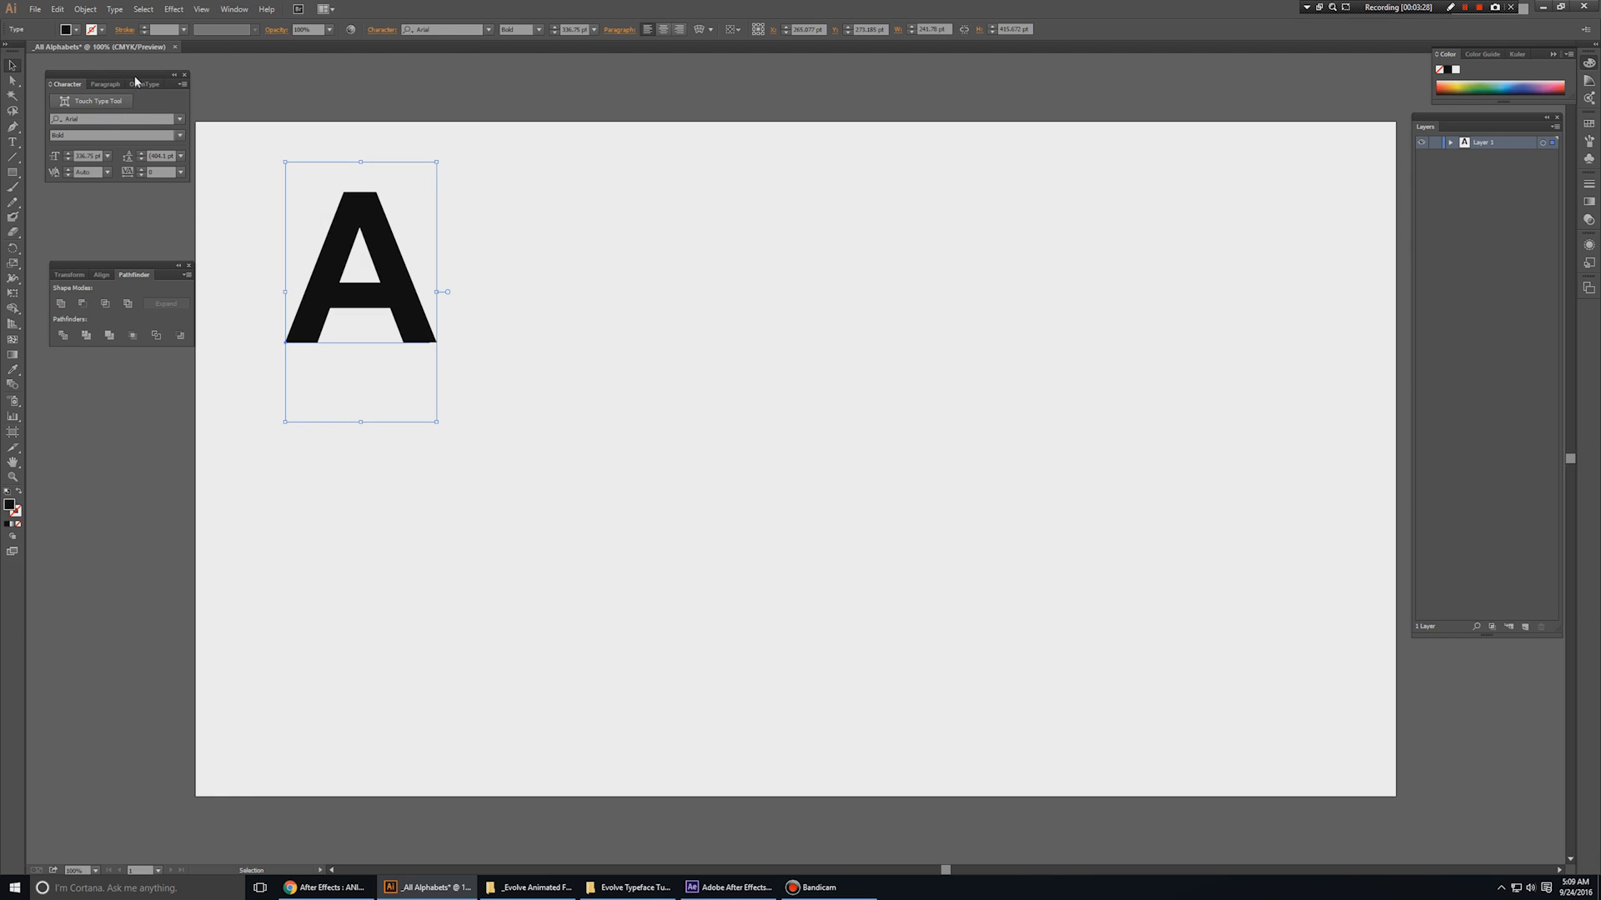
pyautogui.click(184, 74)
pyautogui.click(234, 10)
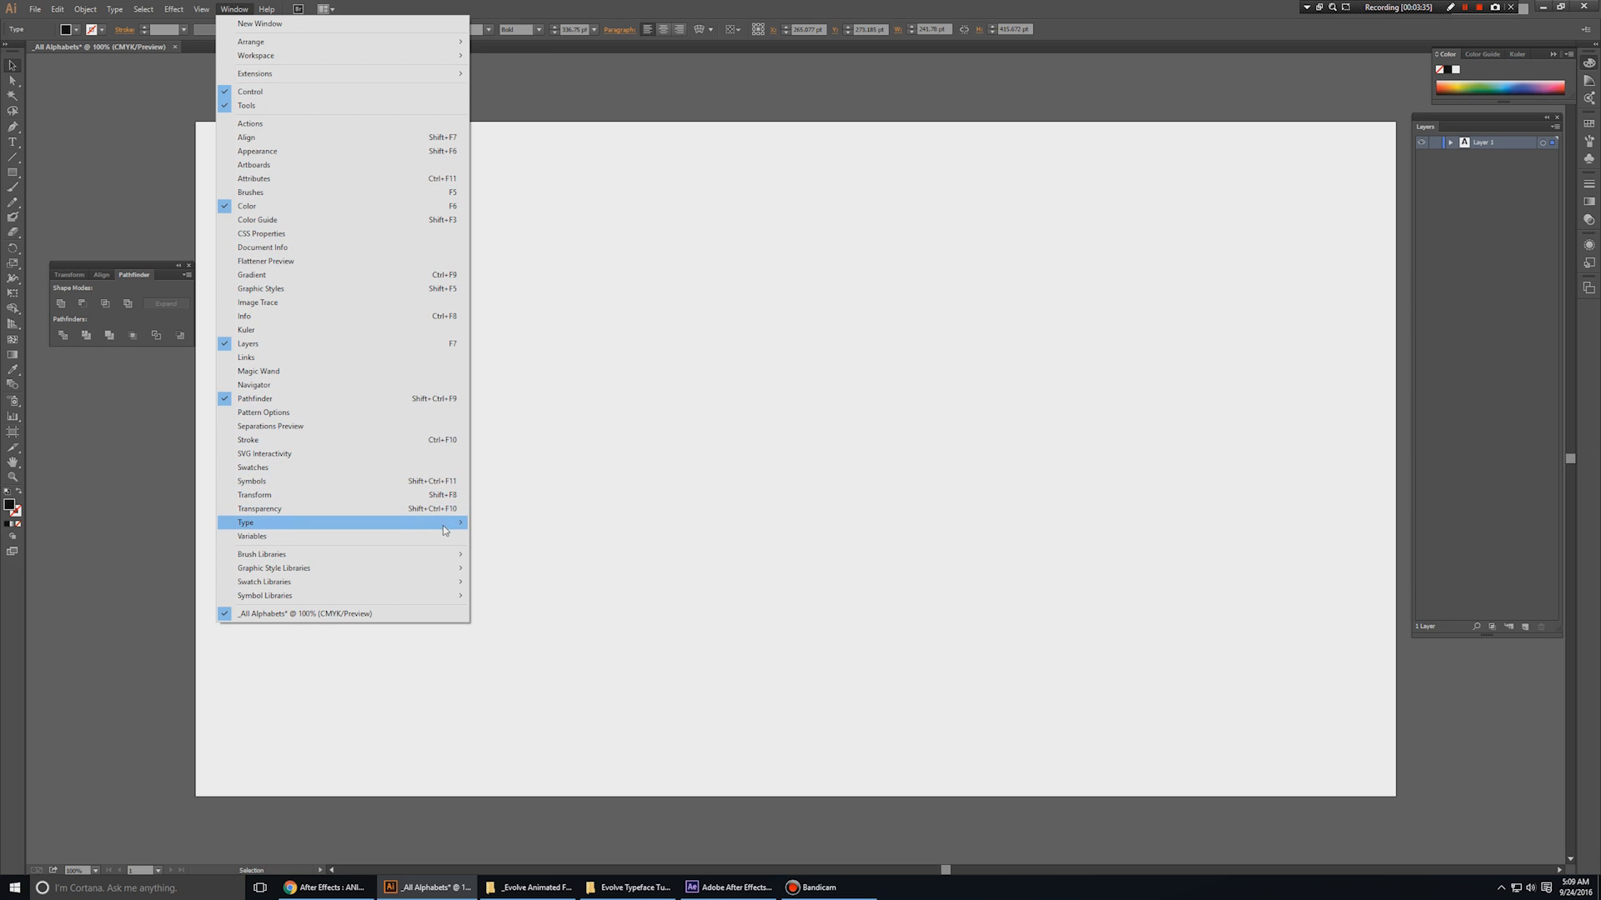
pyautogui.moveTo(452, 531)
pyautogui.click(507, 523)
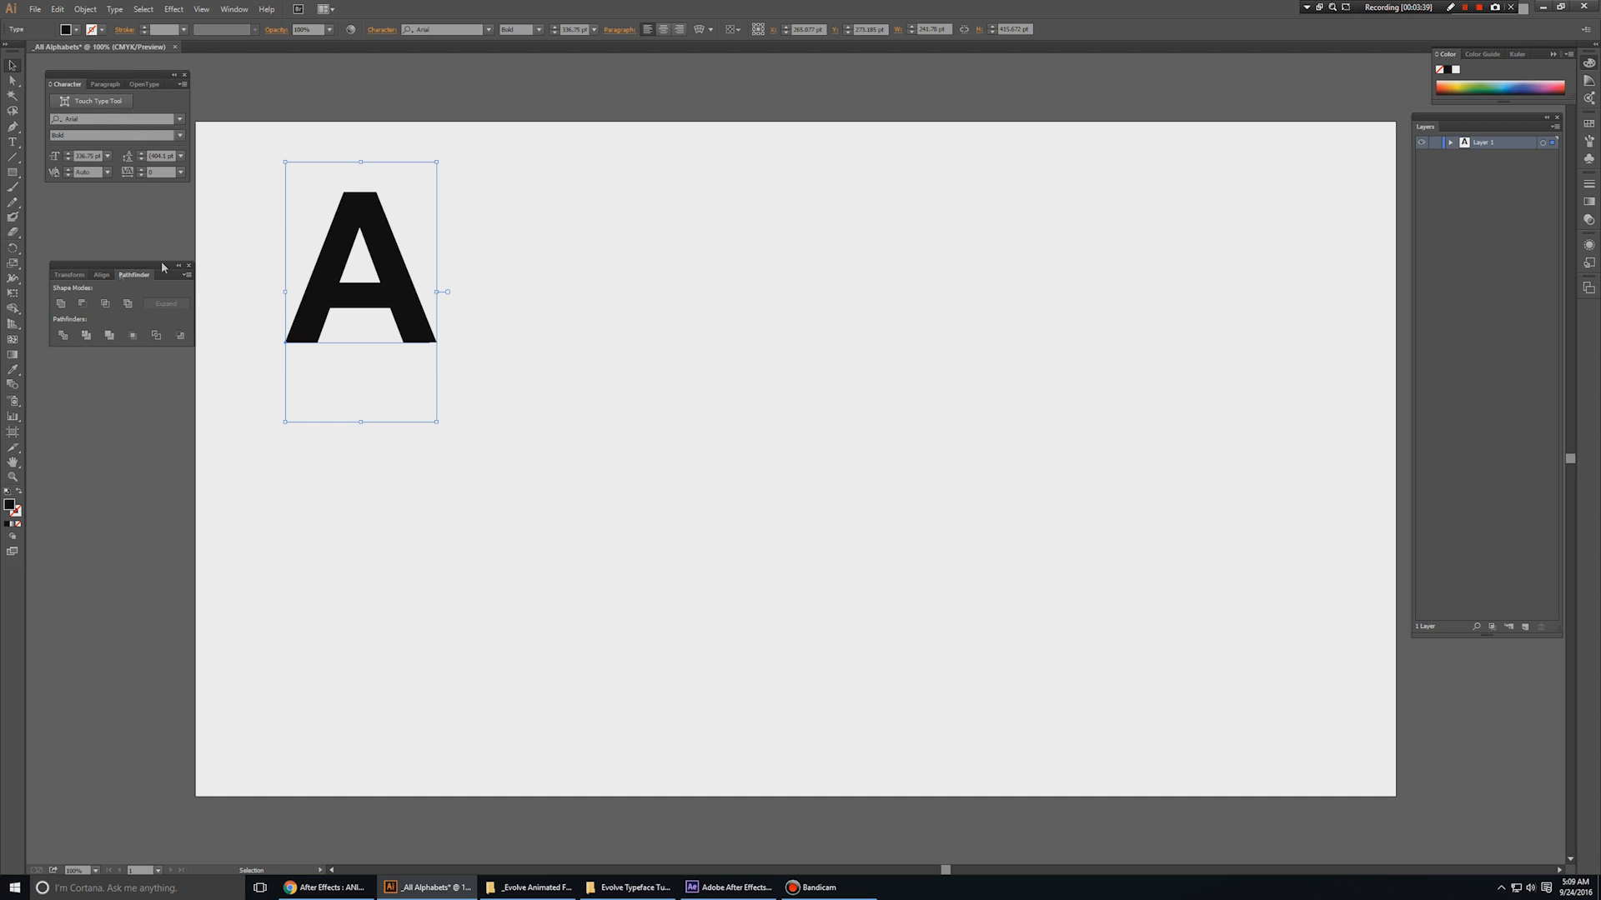
# - Move the letter A slightly closer to the artboard's upper-left corner
pyautogui.moveTo(390, 277); pyautogui.dragTo(369, 265)
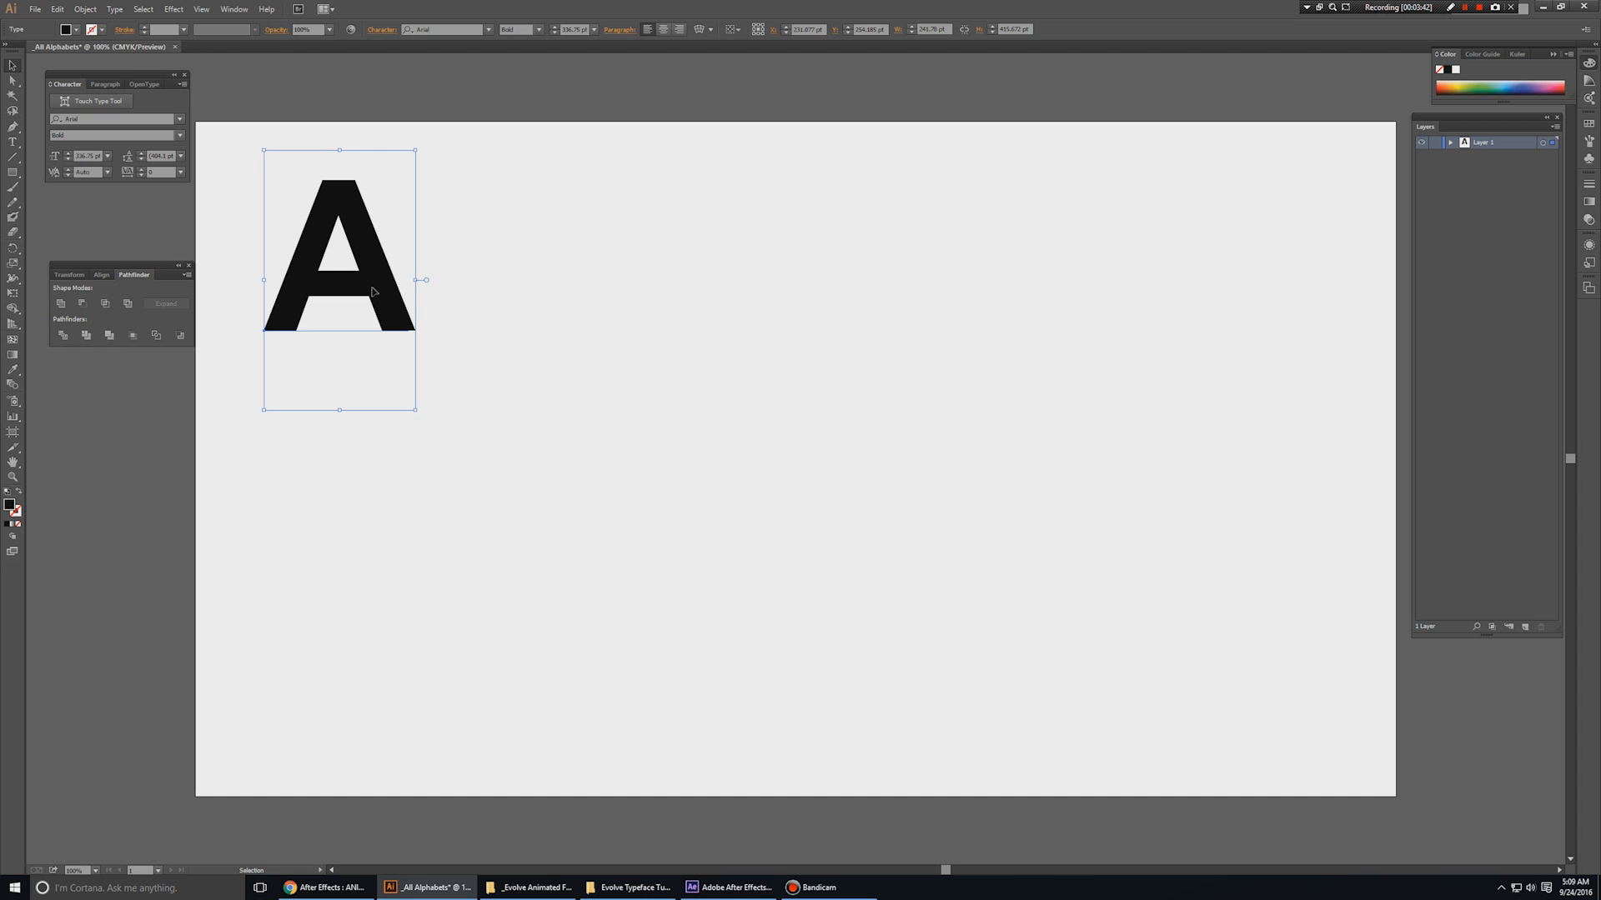
pyautogui.hotkey('alt', 'Tab')
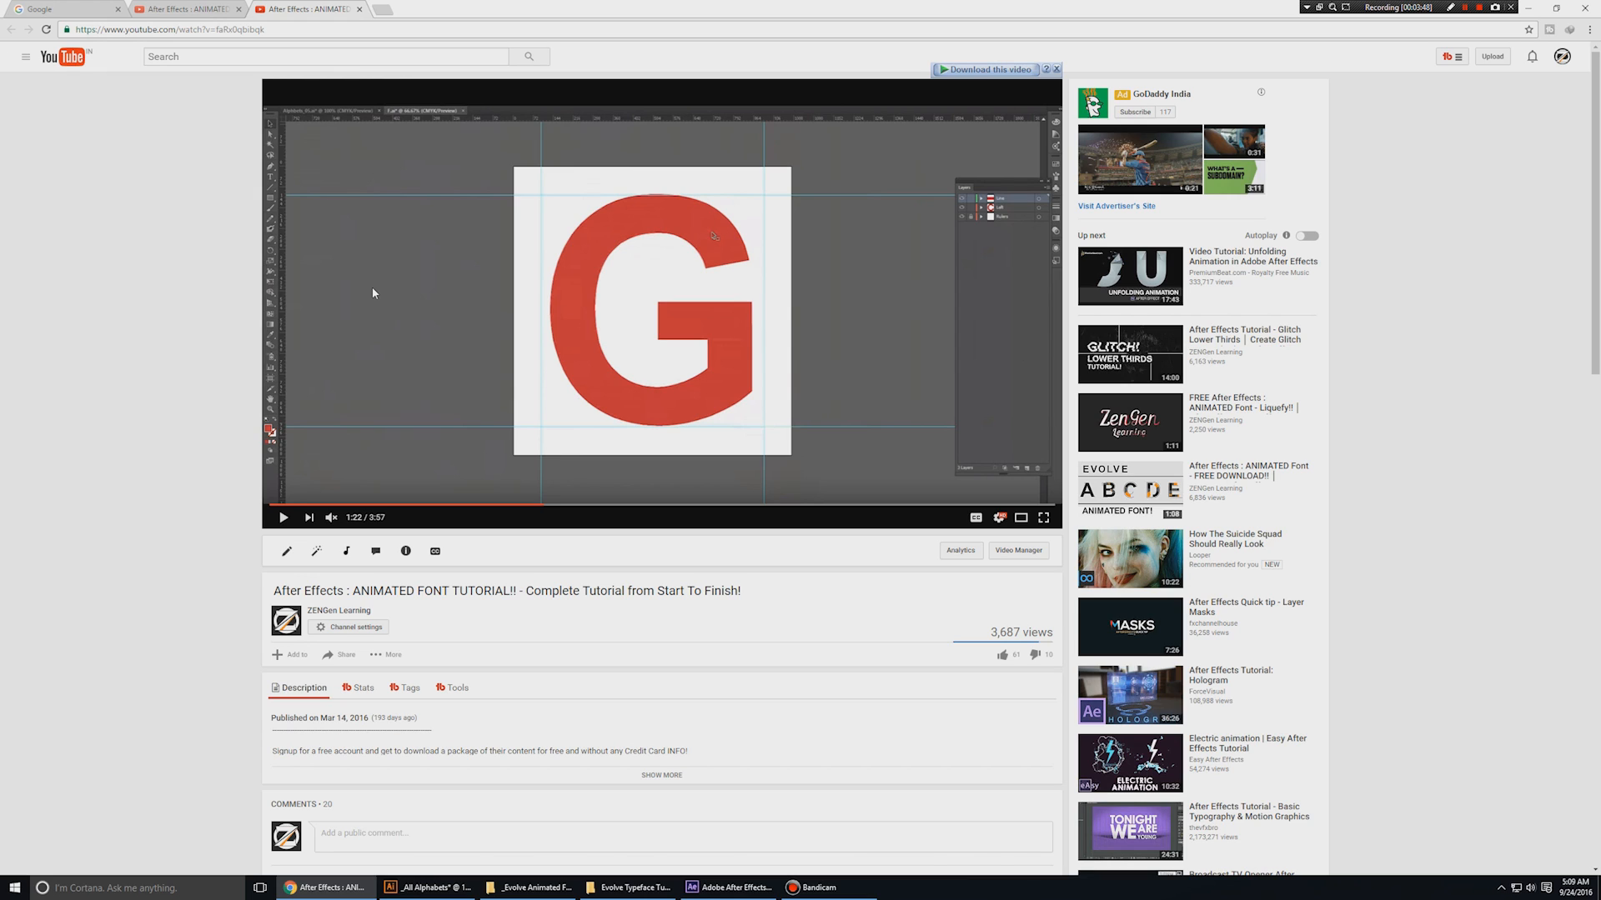
pyautogui.hotkey('alt', 'Tab')
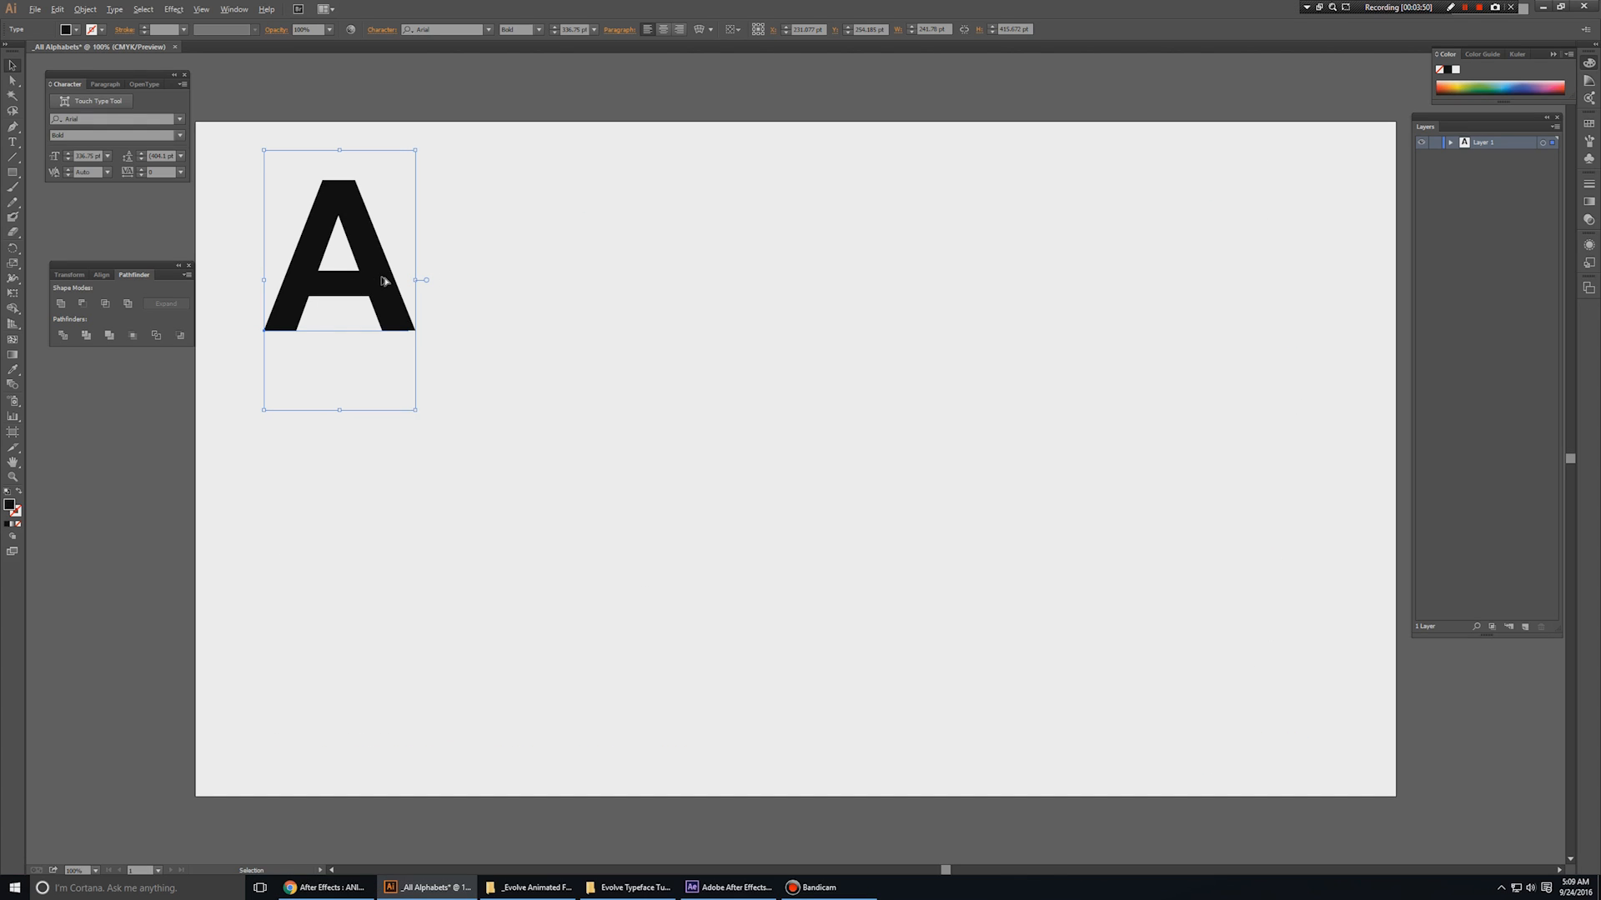
# - Duplicate the letter A to its right, change the copy to B and shift it slightly farther right
pyautogui.moveTo(377, 278); pyautogui.dragTo(475, 264)
pyautogui.write('t')
pyautogui.write('B')
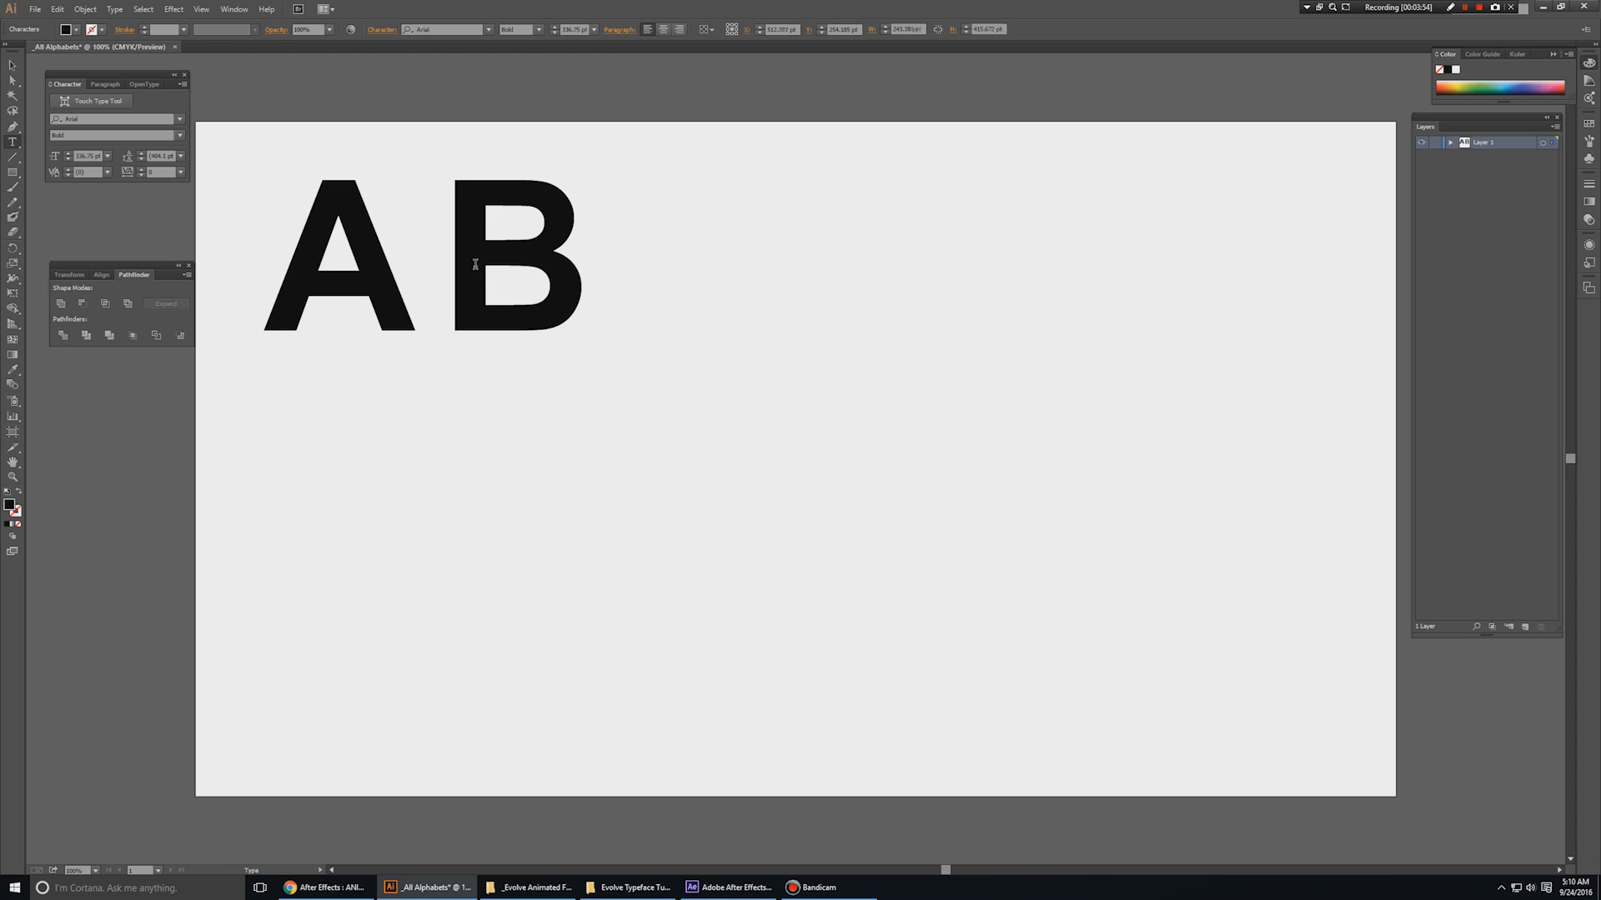
pyautogui.click(13, 70)
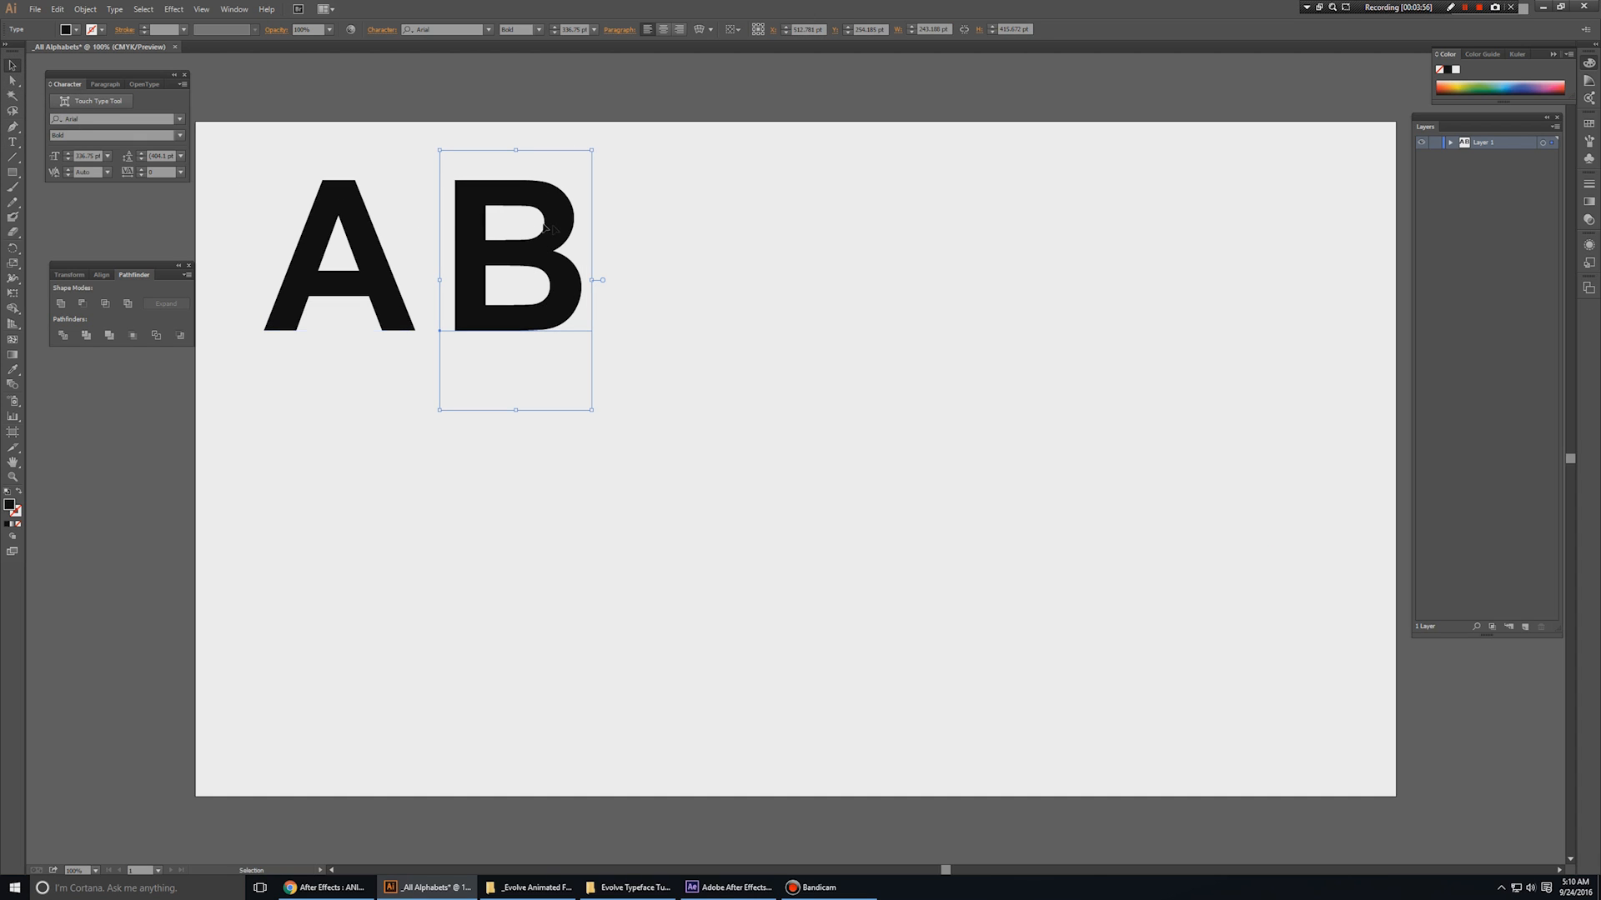
pyautogui.hotkey('shift', 'Right')
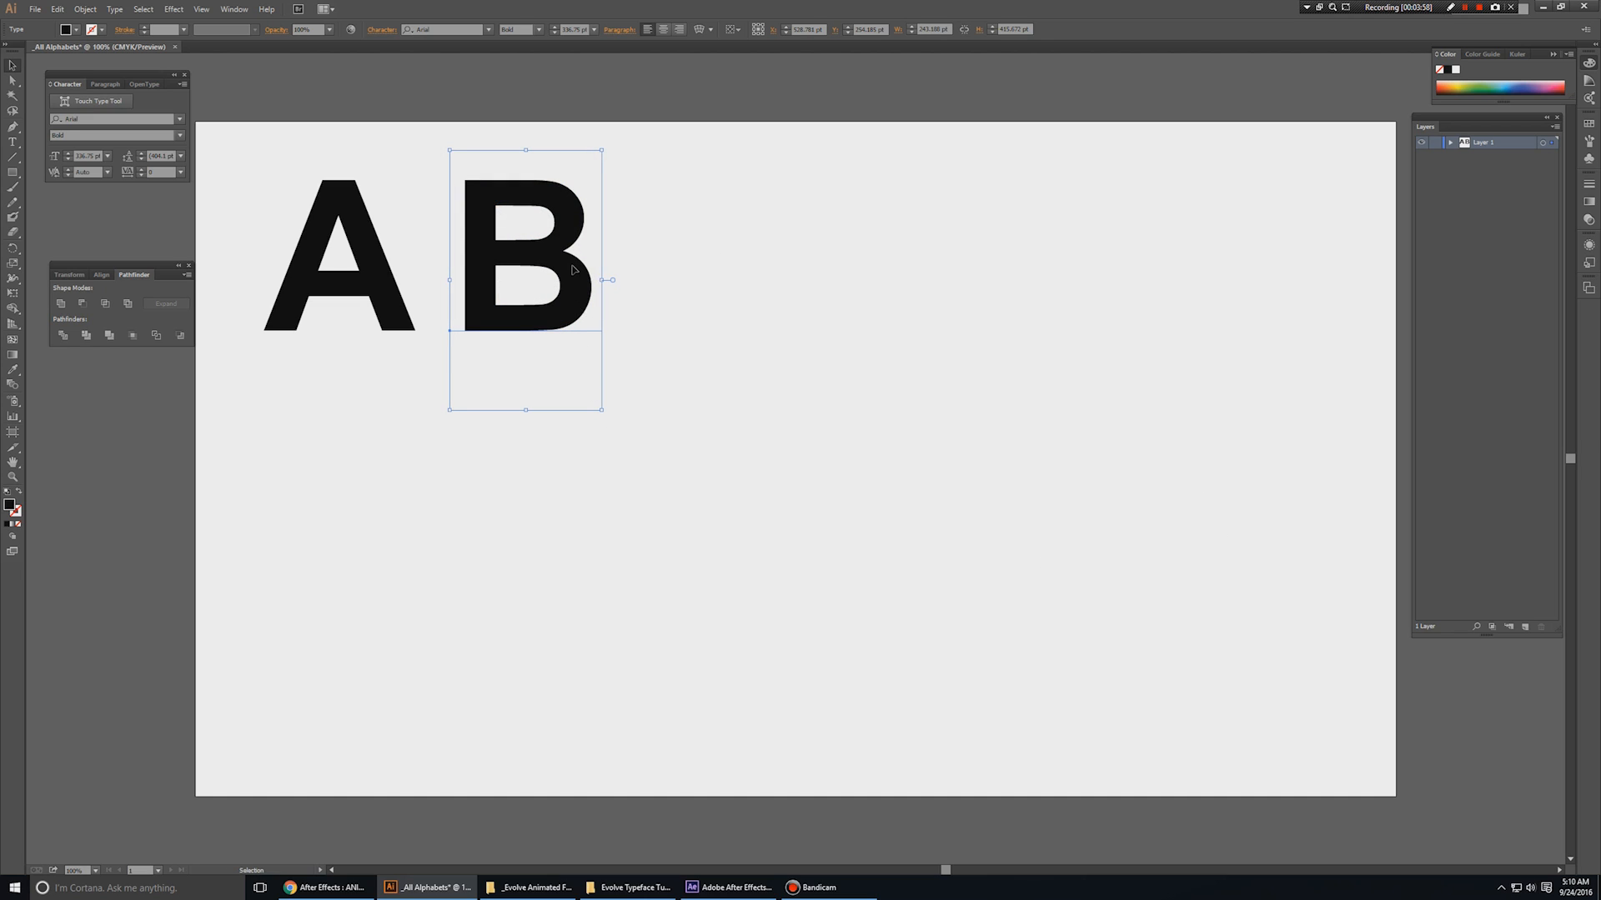
pyautogui.moveTo(569, 266); pyautogui.dragTo(748, 265)
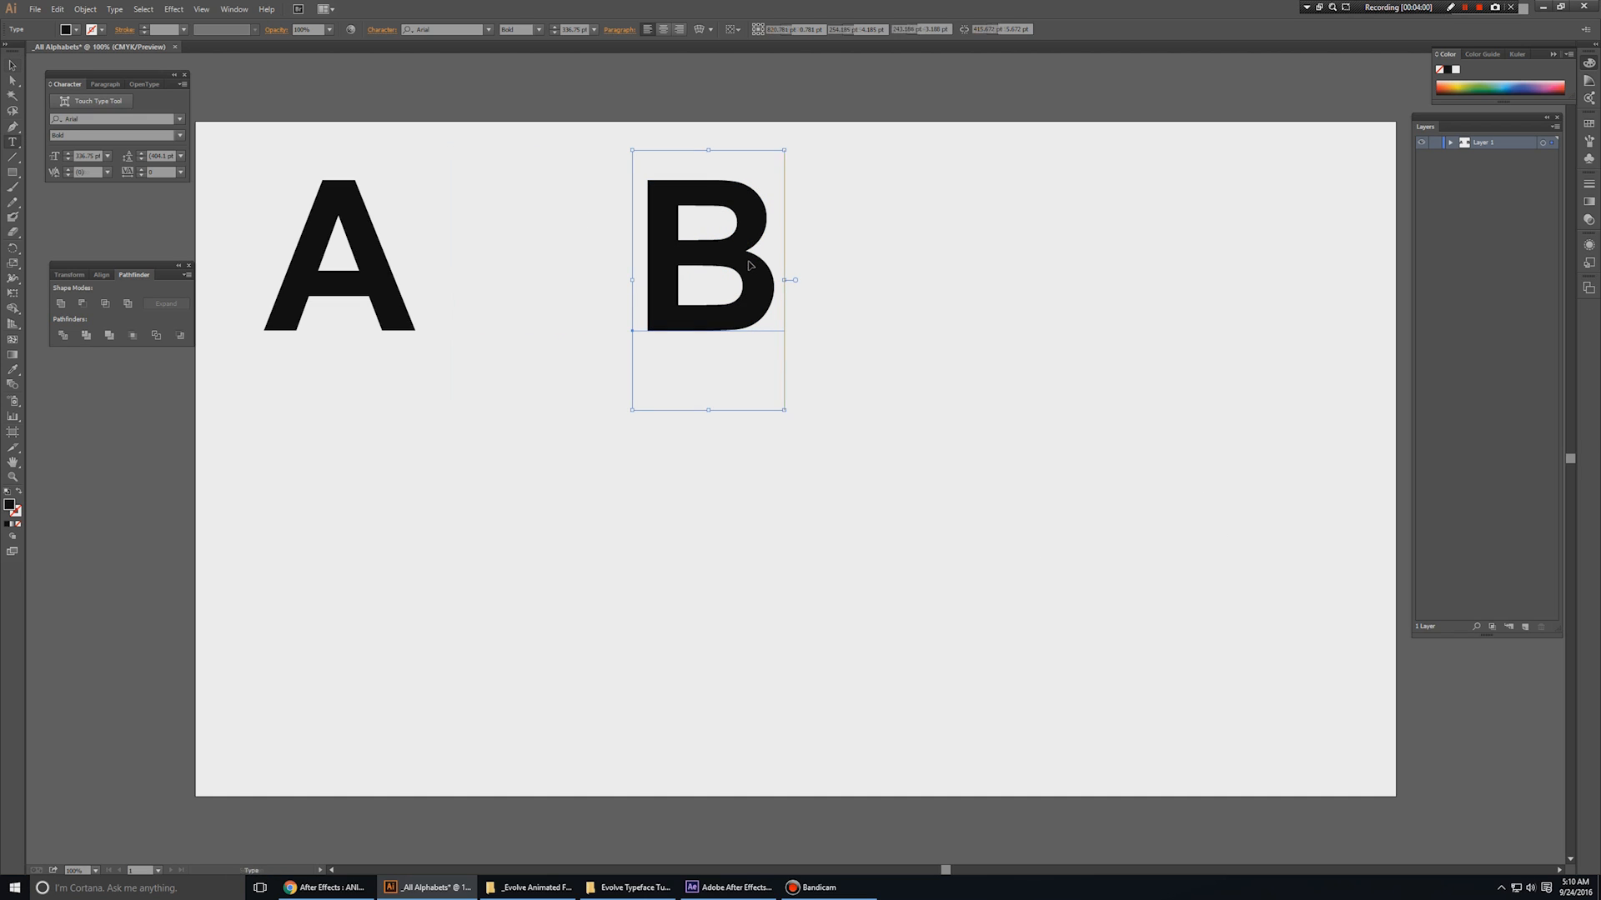
pyautogui.hotkey('ctrl', 'z')
pyautogui.press('t')
pyautogui.press('v')
# - Duplicate the letter B to its right on the same baseline and change the copy to C
pyautogui.moveTo(571, 285); pyautogui.dragTo(749, 281)
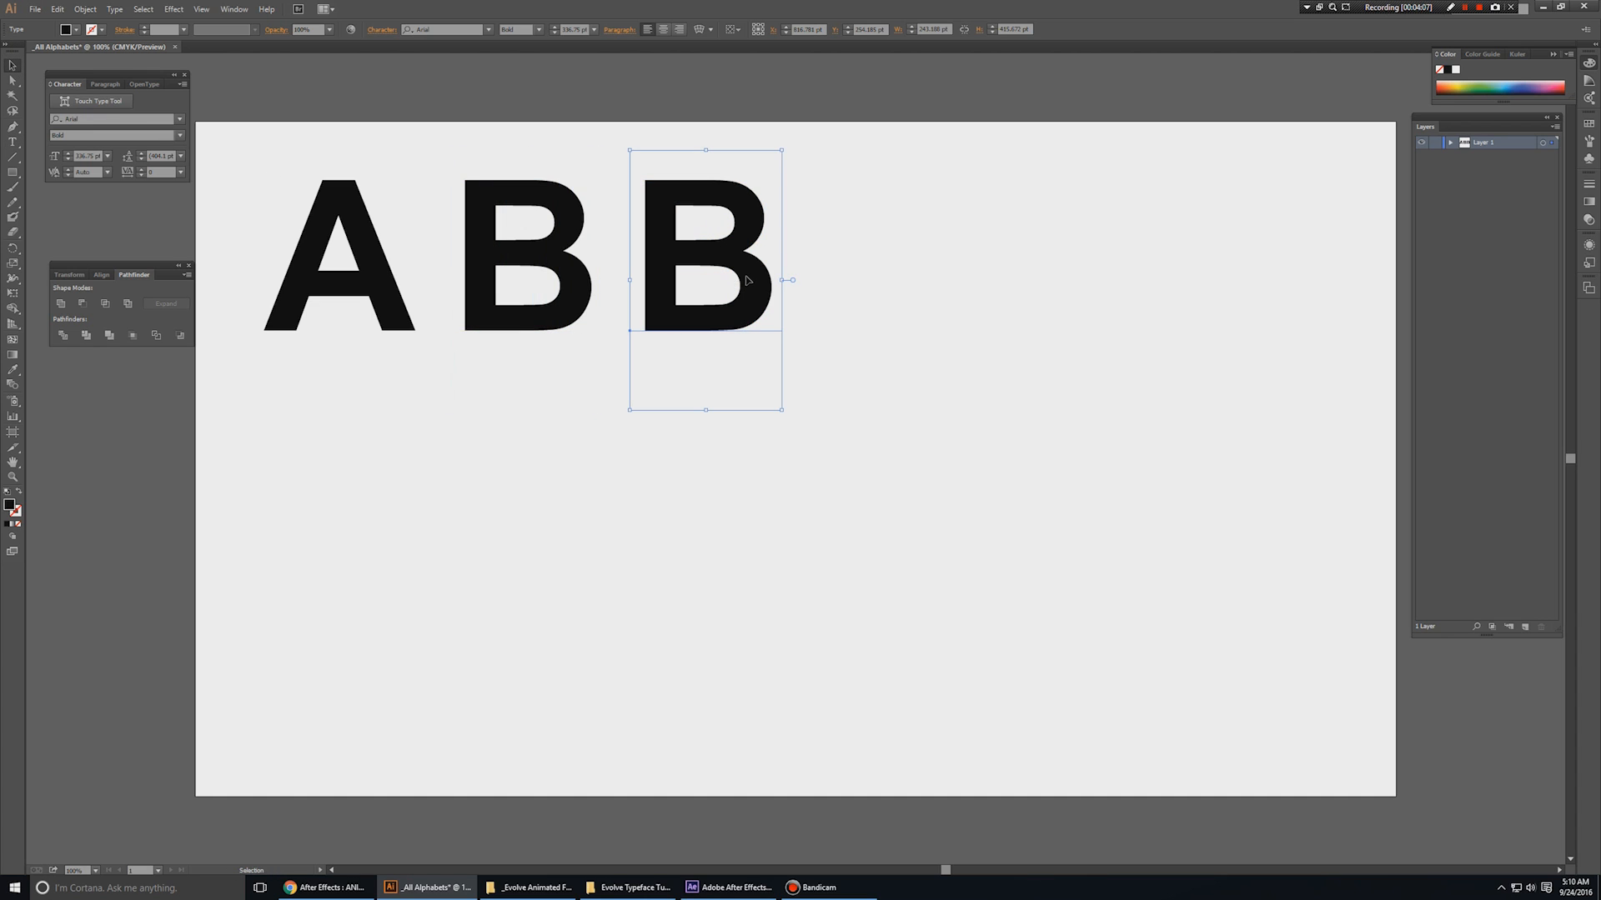
pyautogui.doubleClick(748, 281)
pyautogui.hotkey('ctrl', 'a')
pyautogui.write('C')
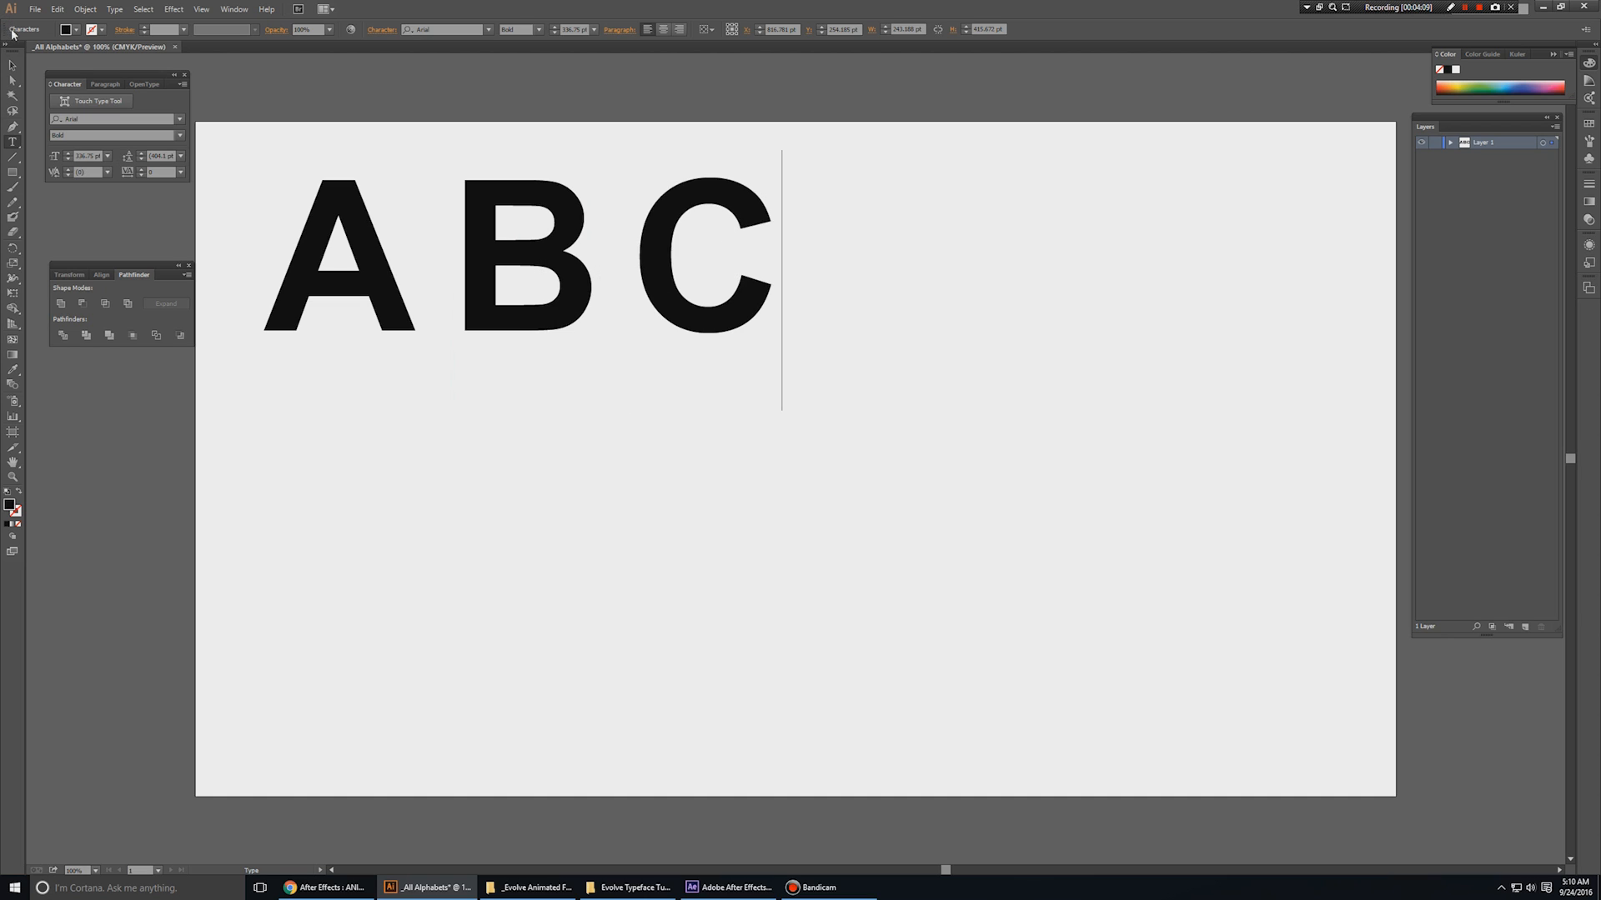
pyautogui.press('Escape')
# - Duplicate the letter C to its right on the same baseline and change the copy to D
pyautogui.moveTo(748, 292); pyautogui.dragTo(949, 292)
pyautogui.press('t')
pyautogui.doubleClick(868, 267)
pyautogui.write('D')
pyautogui.press('Escape')
# - Duplicate the letter D to its right on the same baseline and change the copy to E
pyautogui.moveTo(974, 282); pyautogui.dragTo(1171, 280)
pyautogui.press('t')
pyautogui.doubleClick(1054, 250)
pyautogui.write('E')
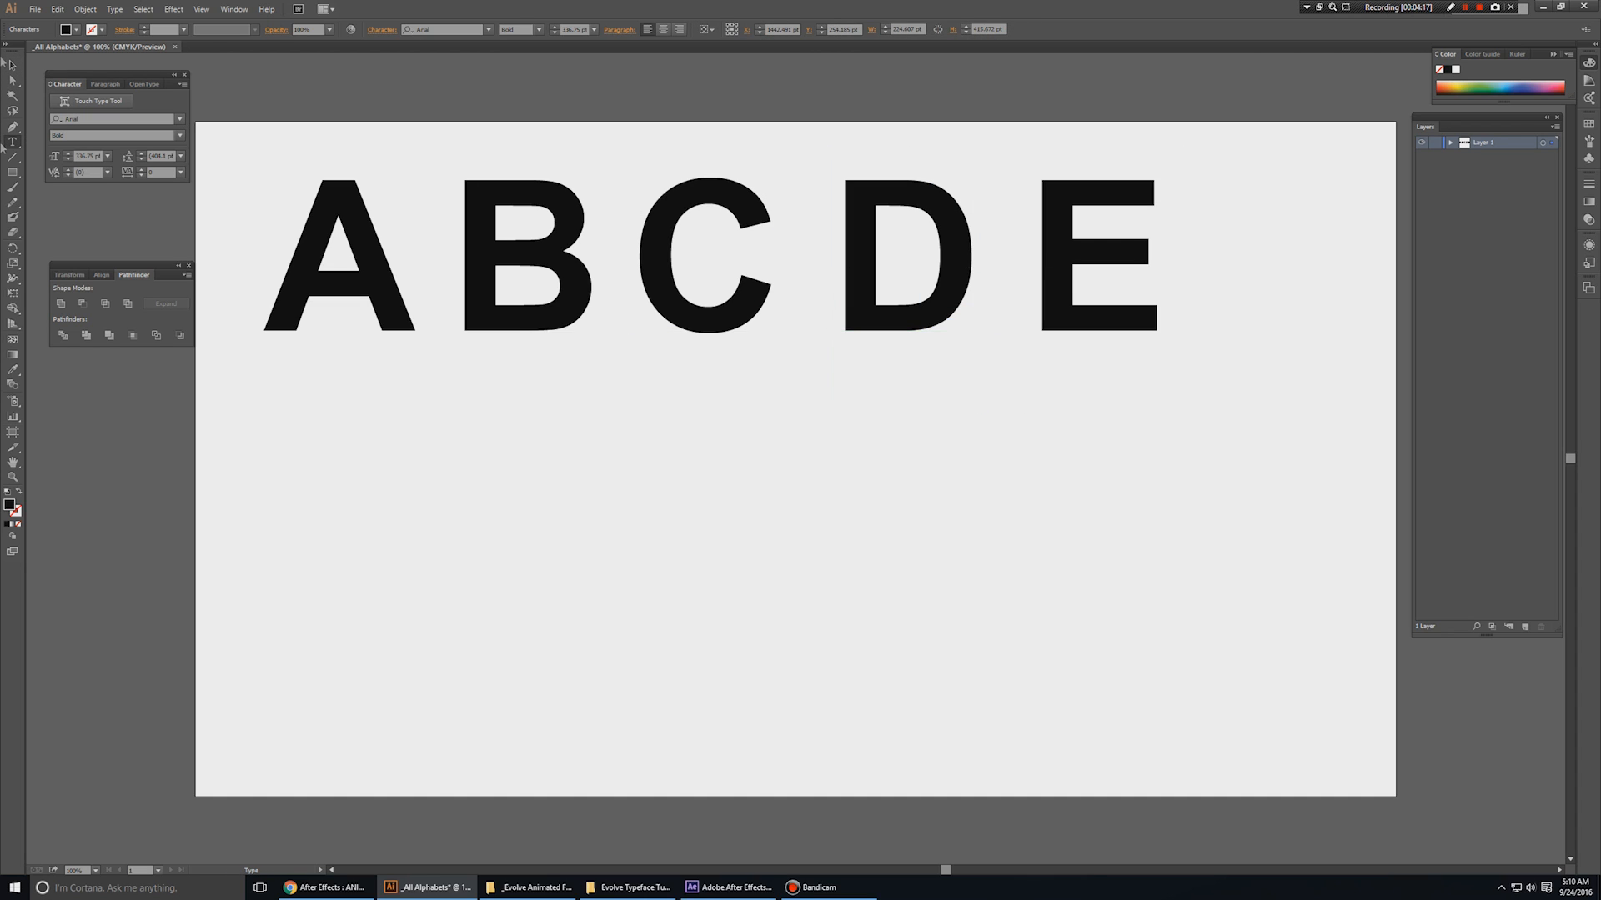
pyautogui.press('Escape')
# - Duplicate the letter E to its right on the same baseline and change the copy to F
pyautogui.moveTo(1146, 254); pyautogui.dragTo(1319, 257)
pyautogui.press('t')
pyautogui.doubleClick(1314, 246)
pyautogui.write('F')
pyautogui.click(8, 68)
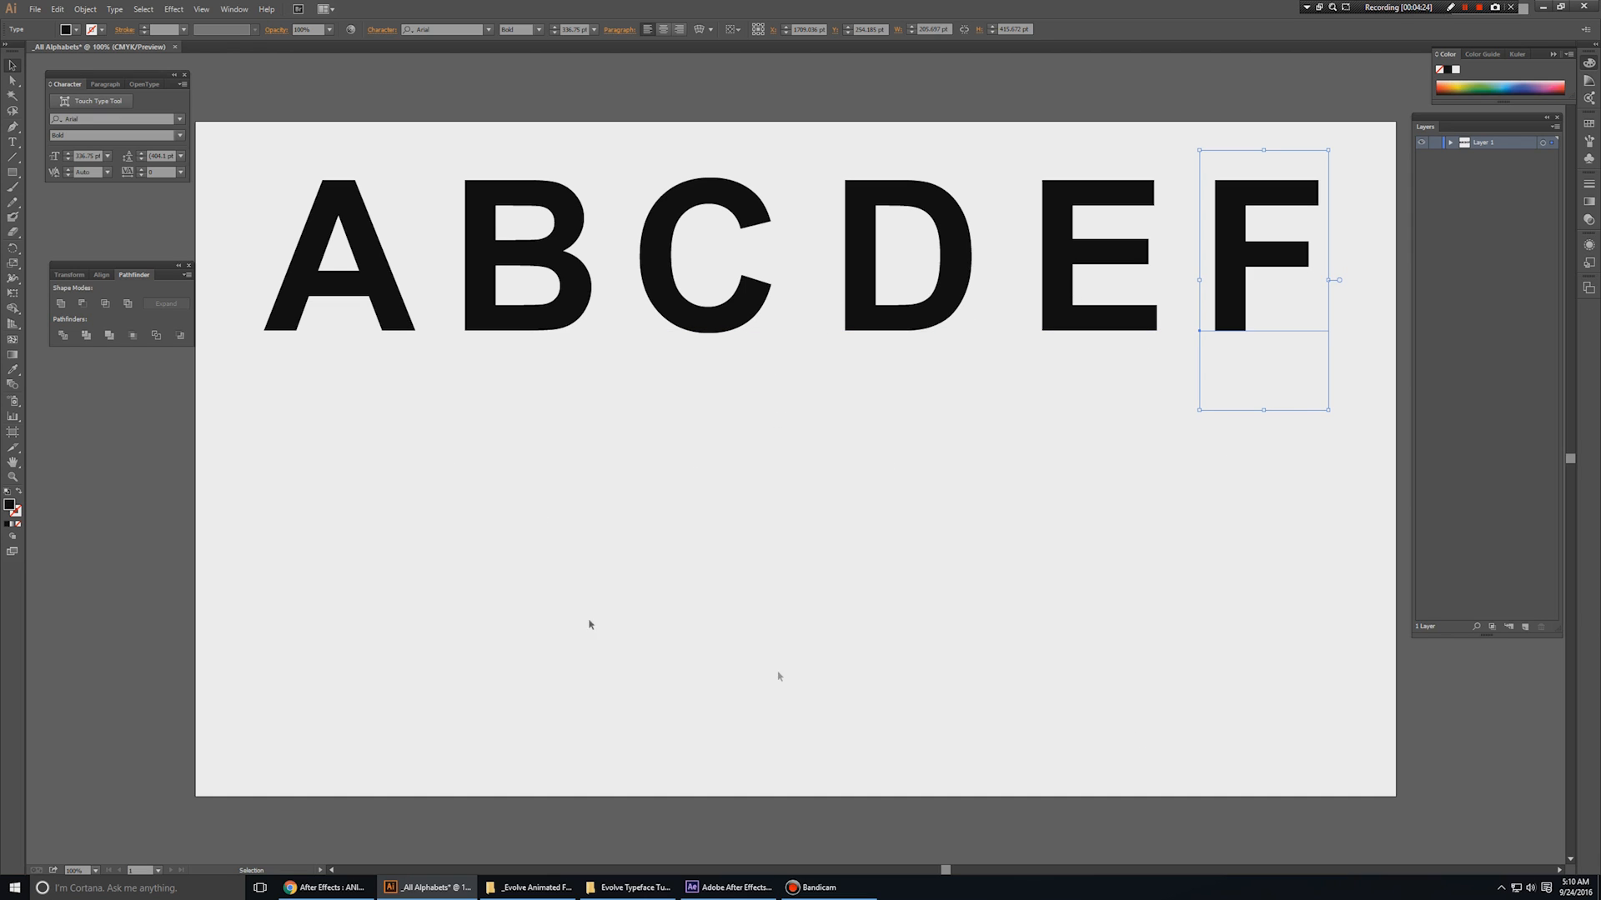
# - Fine-tune the row's spacing by shifting C slightly right and nudging the letters B to F right
pyautogui.click(1100, 611)
pyautogui.click(719, 322)
pyautogui.moveTo(738, 325); pyautogui.dragTo(759, 333)
pyautogui.click(528, 393)
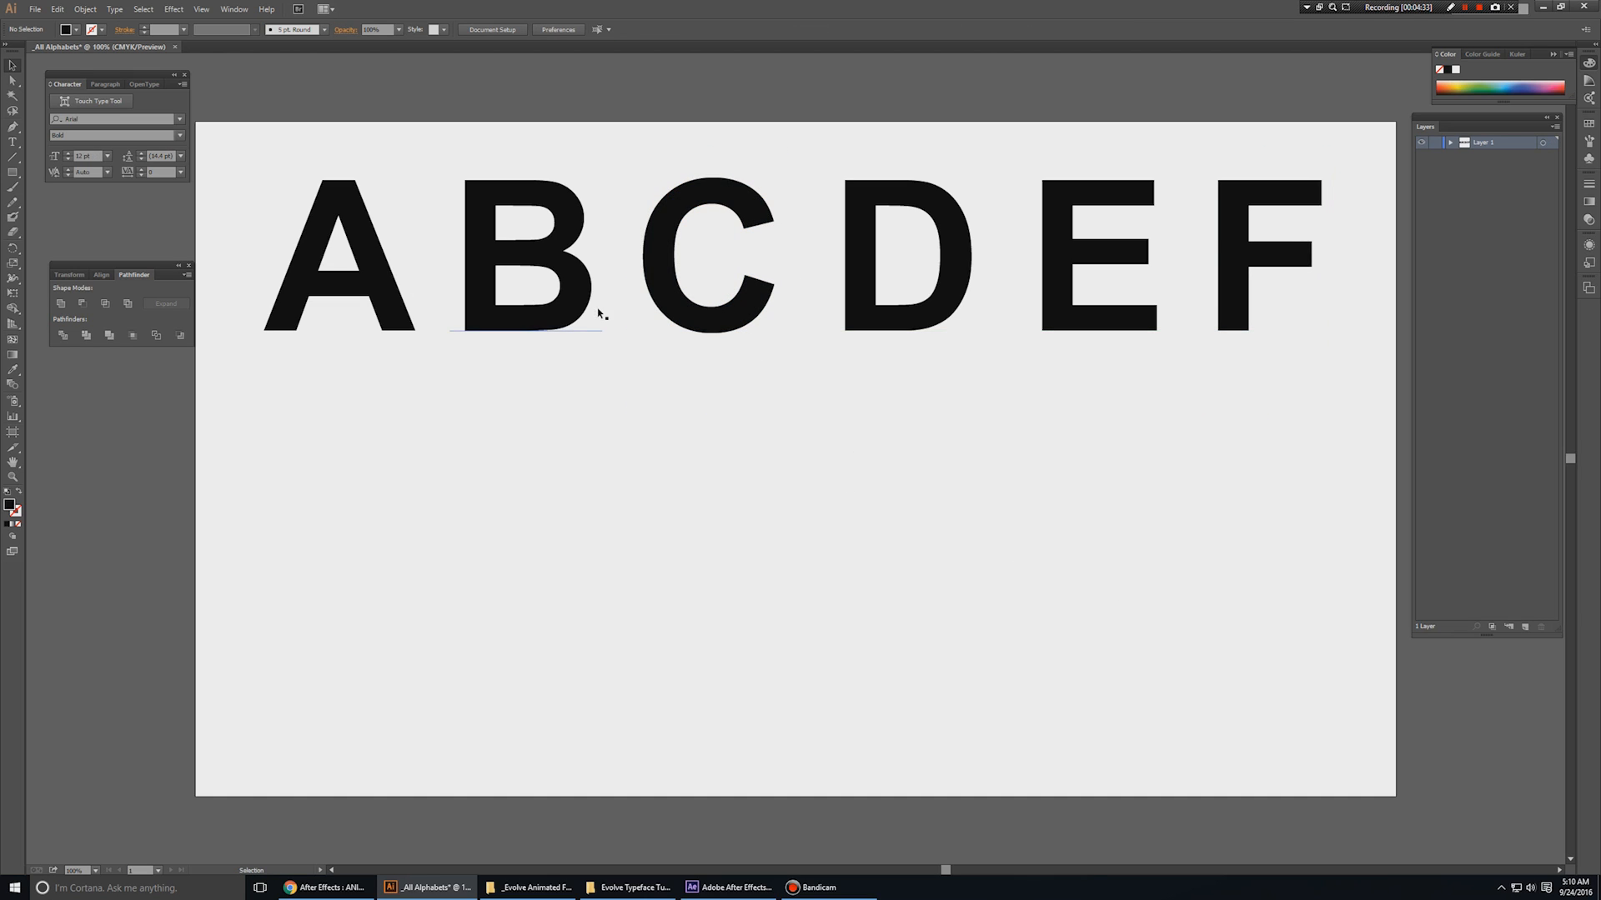
pyautogui.moveTo(1331, 148); pyautogui.dragTo(472, 286)
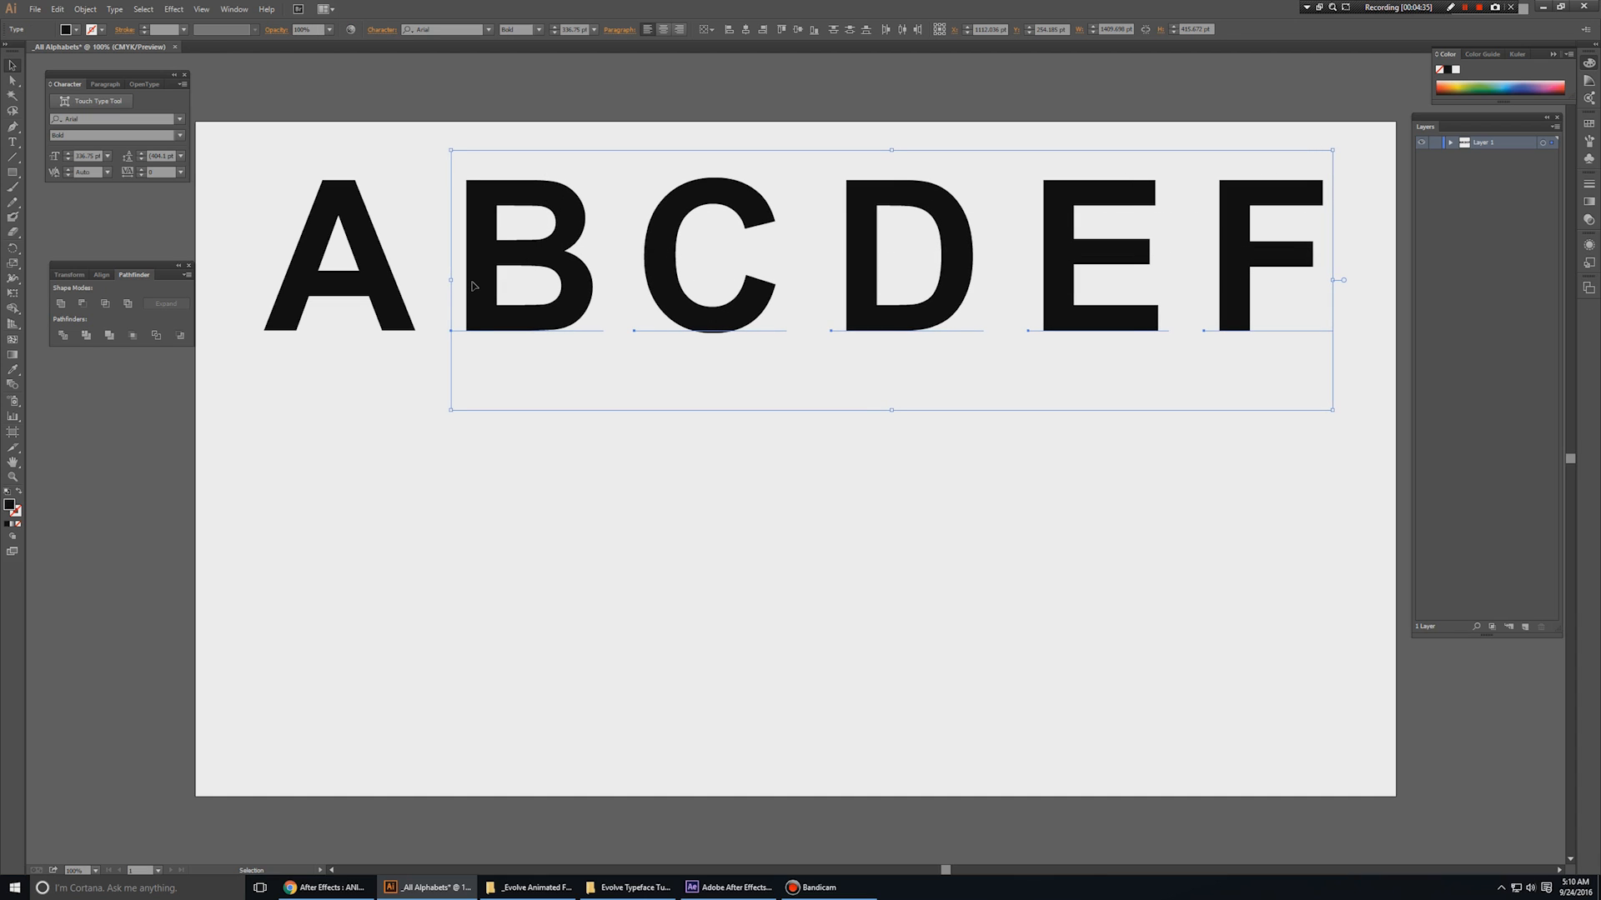
pyautogui.click(467, 453)
# - Move the letter F slightly to the right, widening its gap from E
pyautogui.press('z')
pyautogui.moveTo(223, 156); pyautogui.dragTo(450, 400)
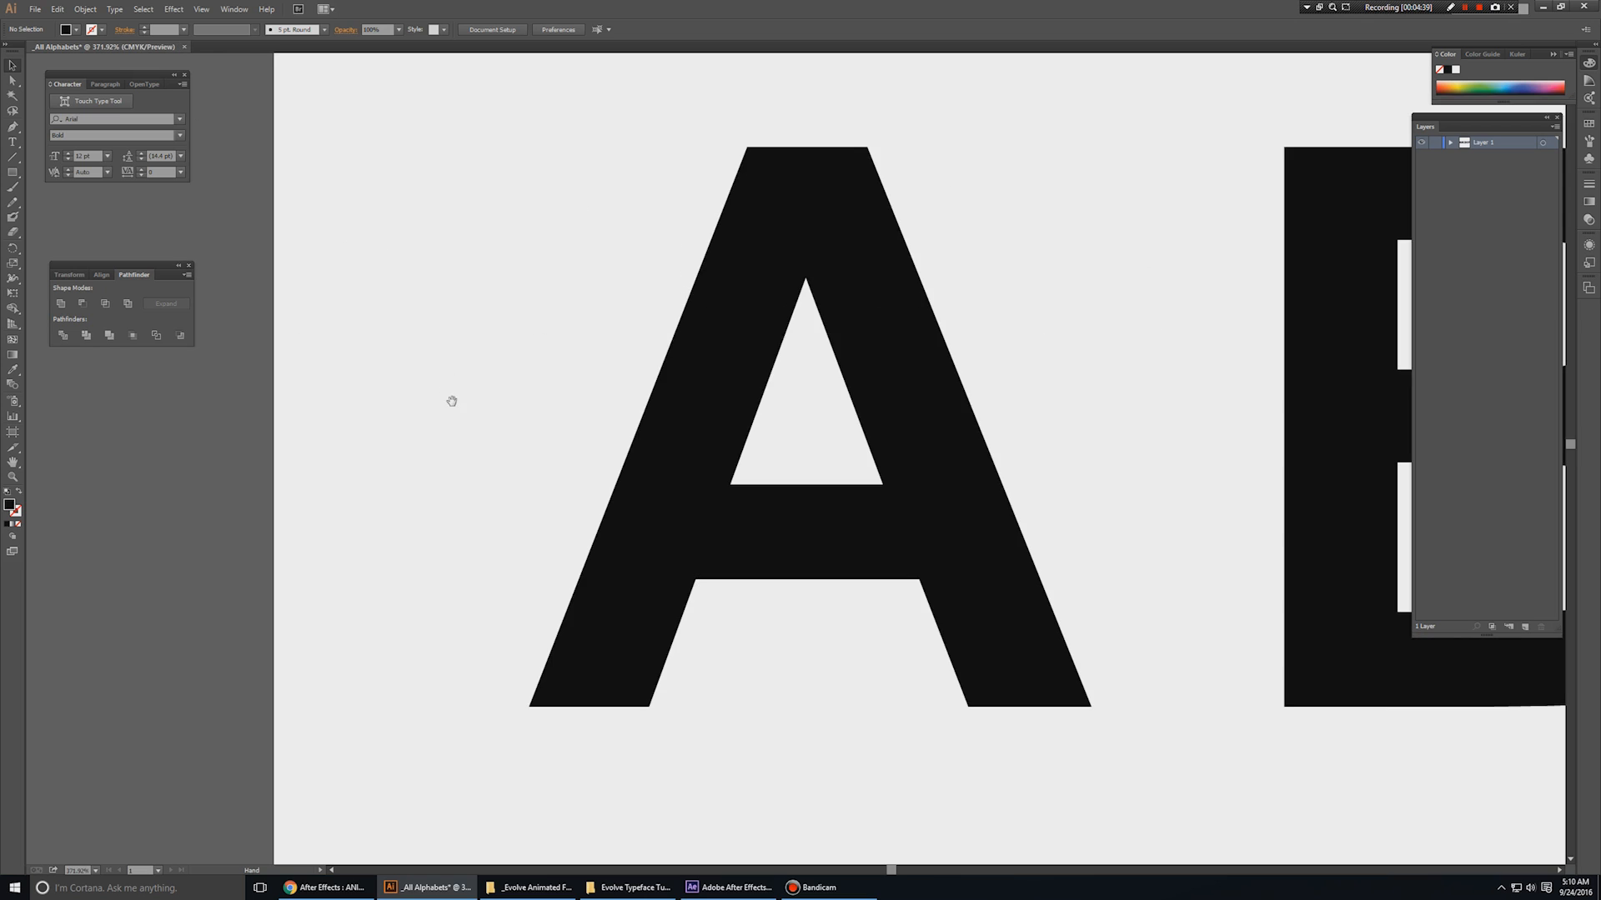
pyautogui.press('space')
pyautogui.moveTo(1251, 397); pyautogui.dragTo(975, 378)
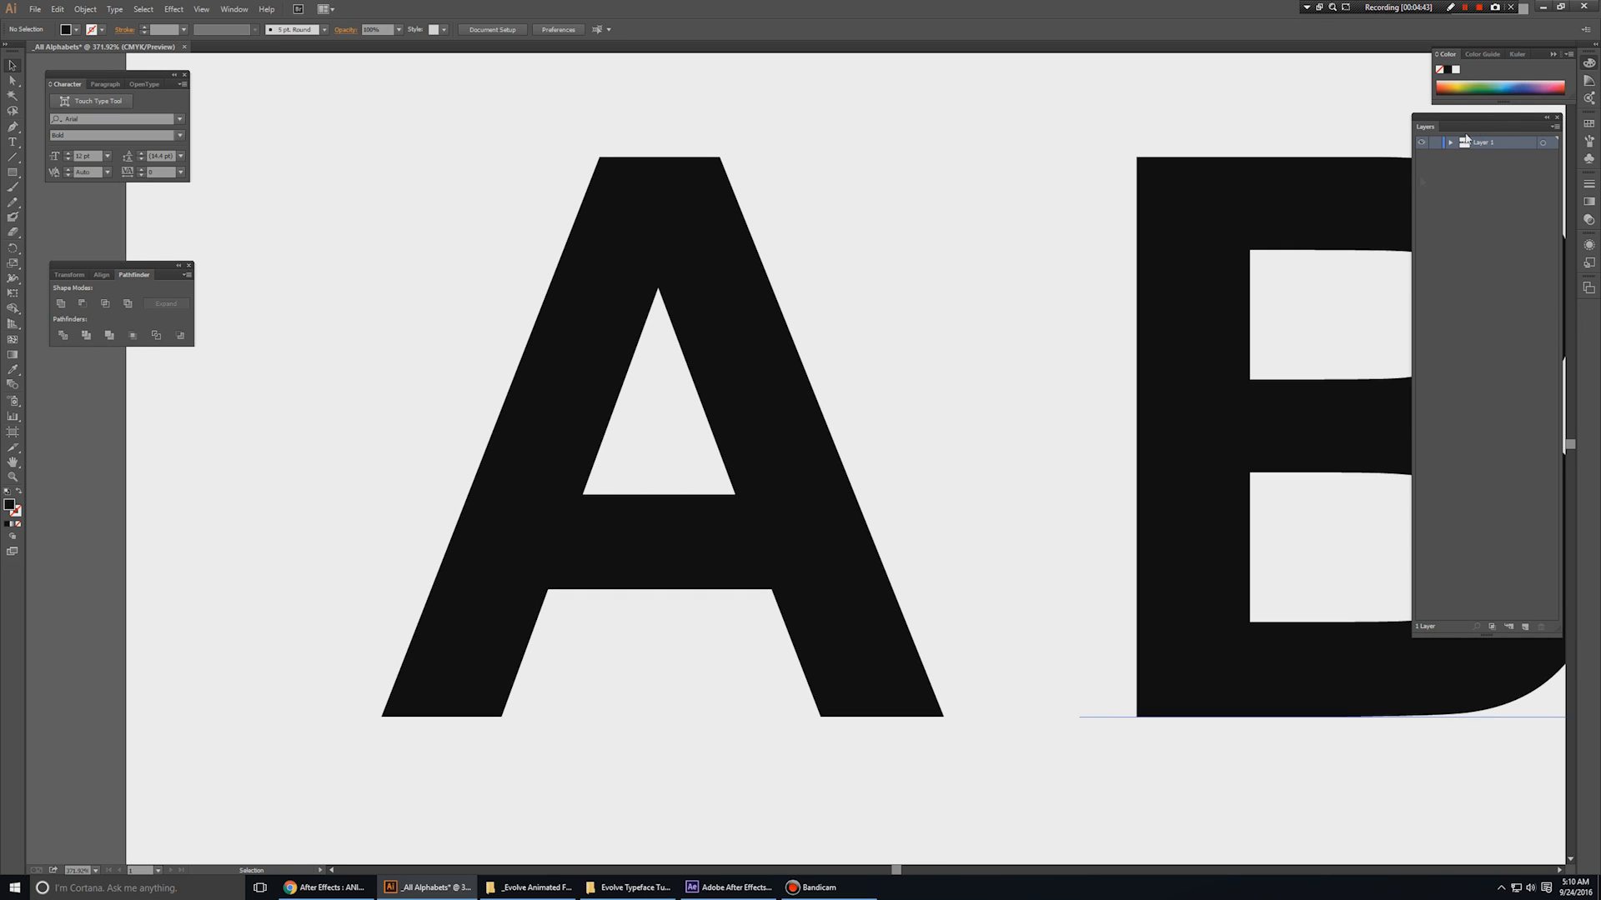
pyautogui.hotkey('ctrl', '1')
pyautogui.moveTo(1296, 424); pyautogui.dragTo(1309, 248)
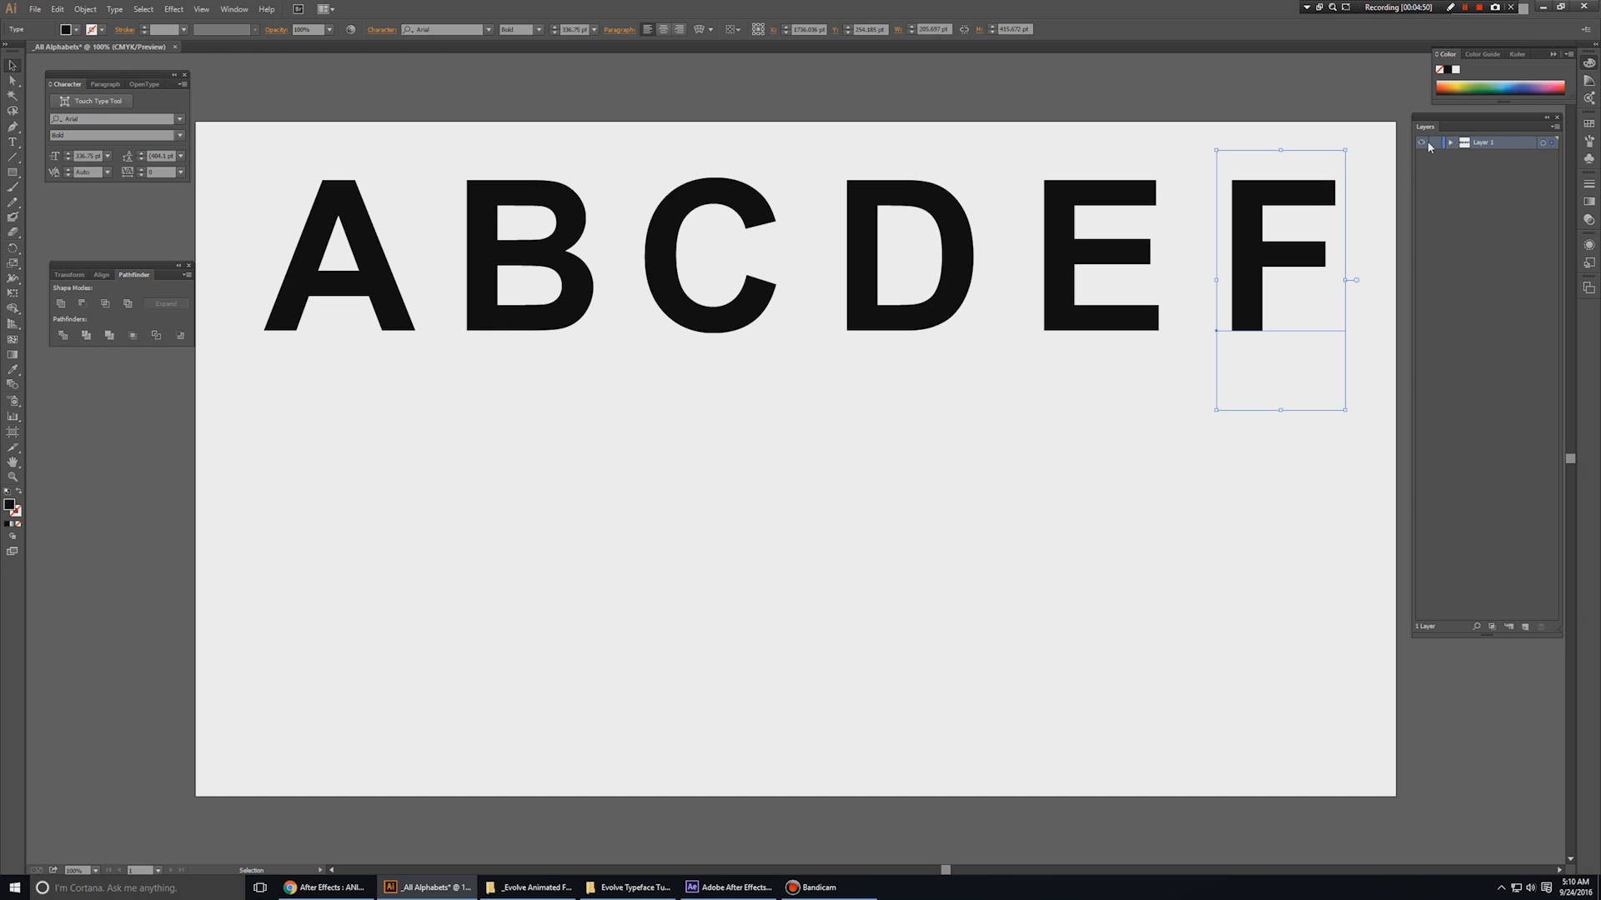
# - Inspect the letter objects inside Layer 1, select all its artwork, and collapse and deselect it again
pyautogui.click(1450, 144)
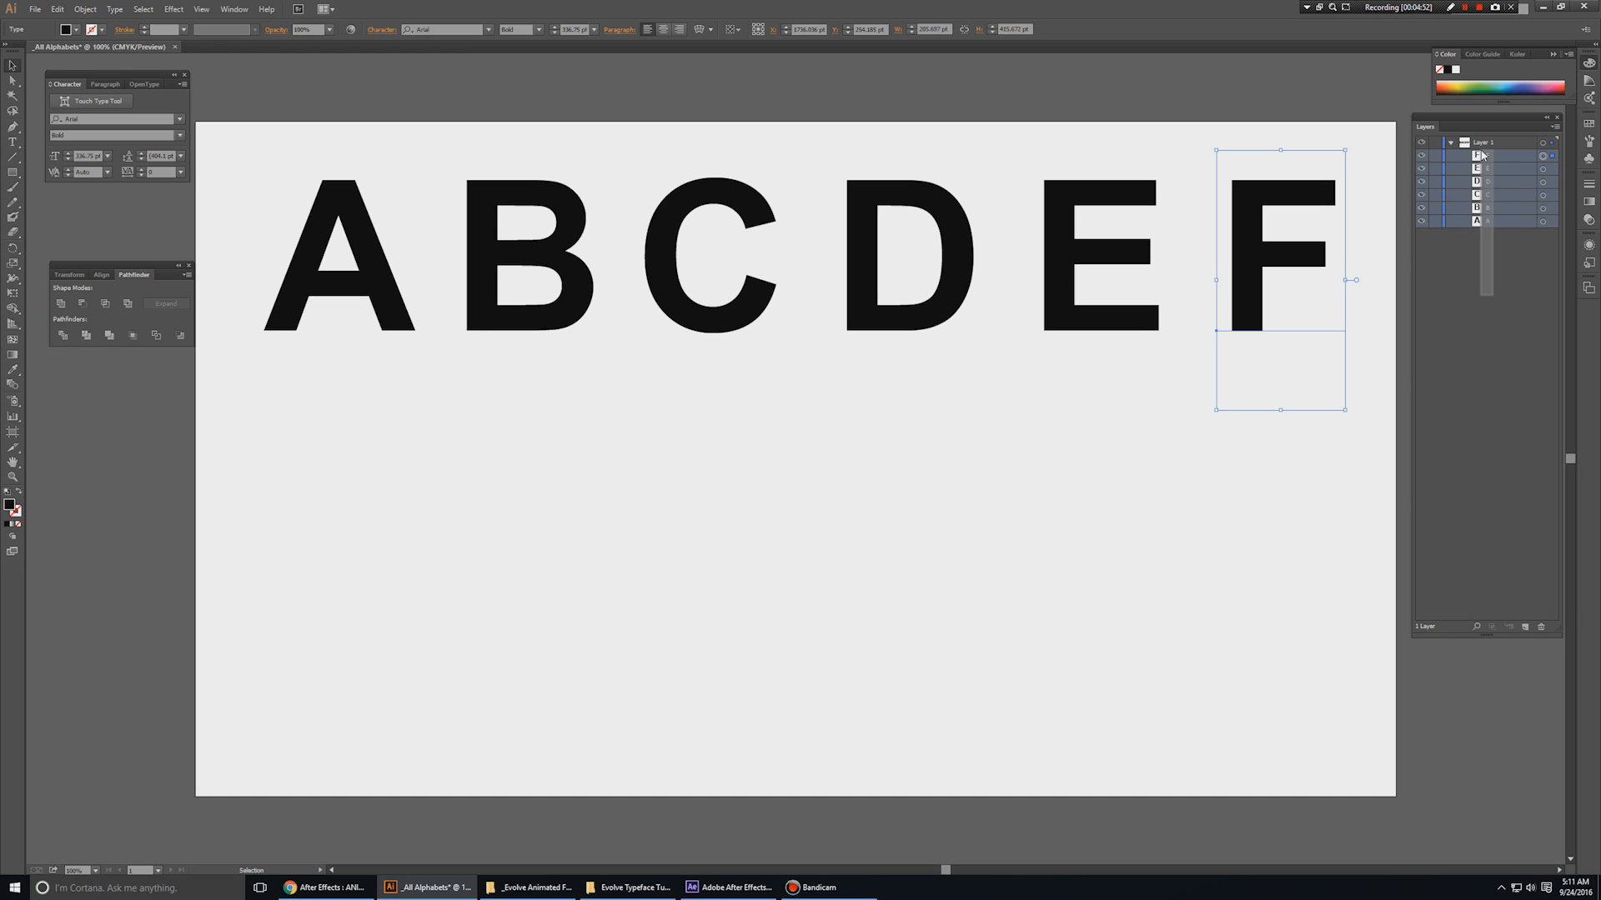
pyautogui.click(1543, 144)
pyautogui.click(1451, 145)
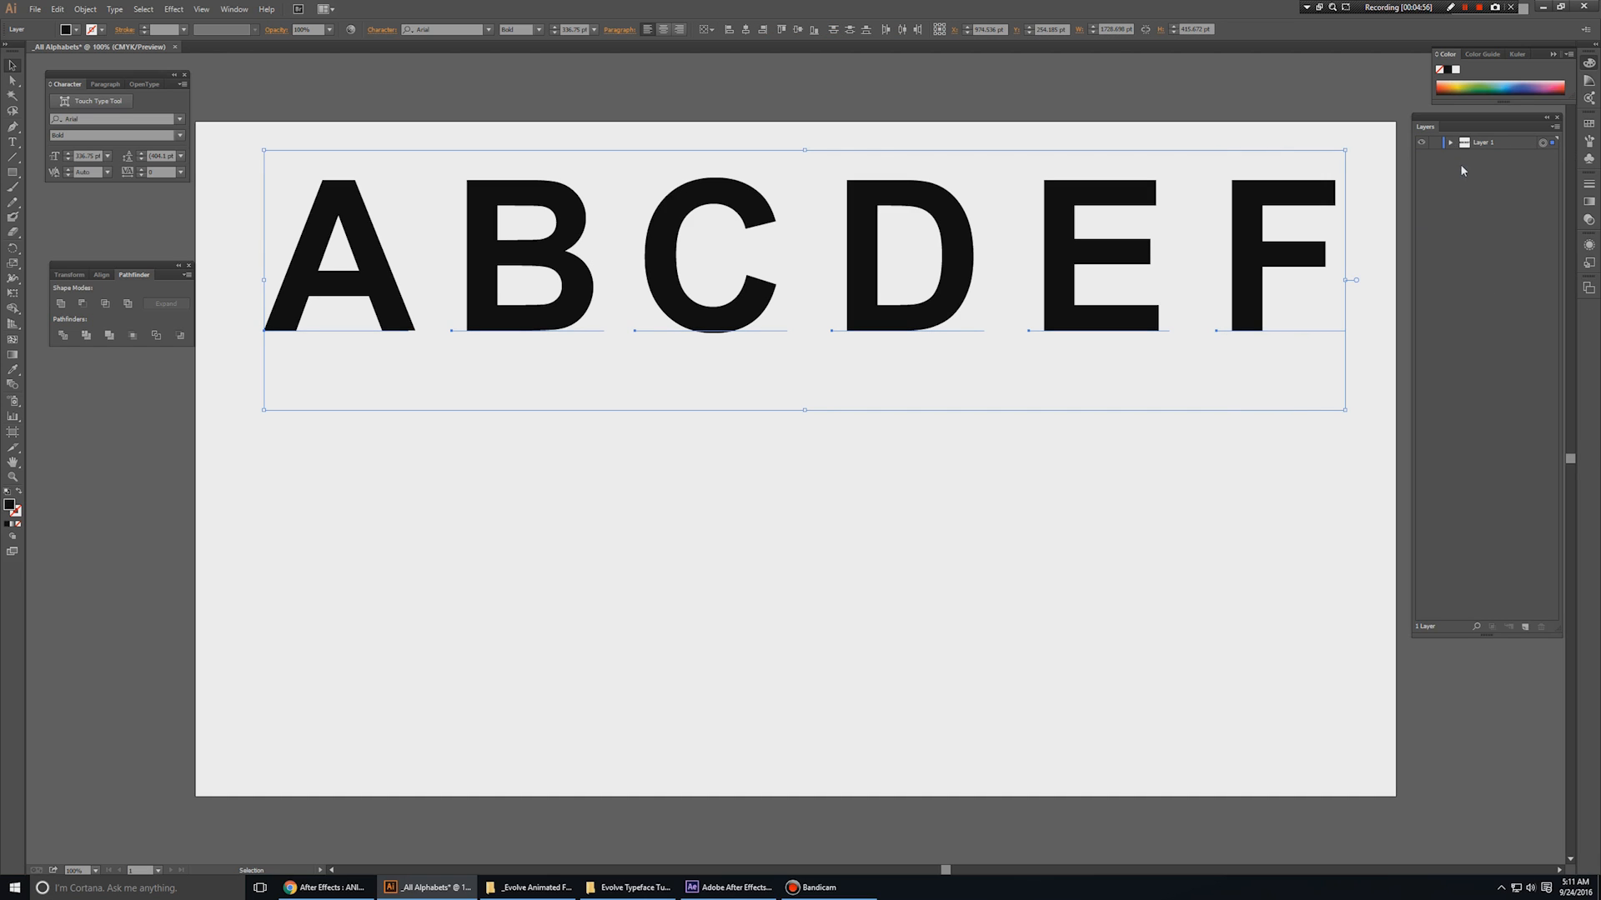
pyautogui.click(1489, 145)
pyautogui.click(1138, 474)
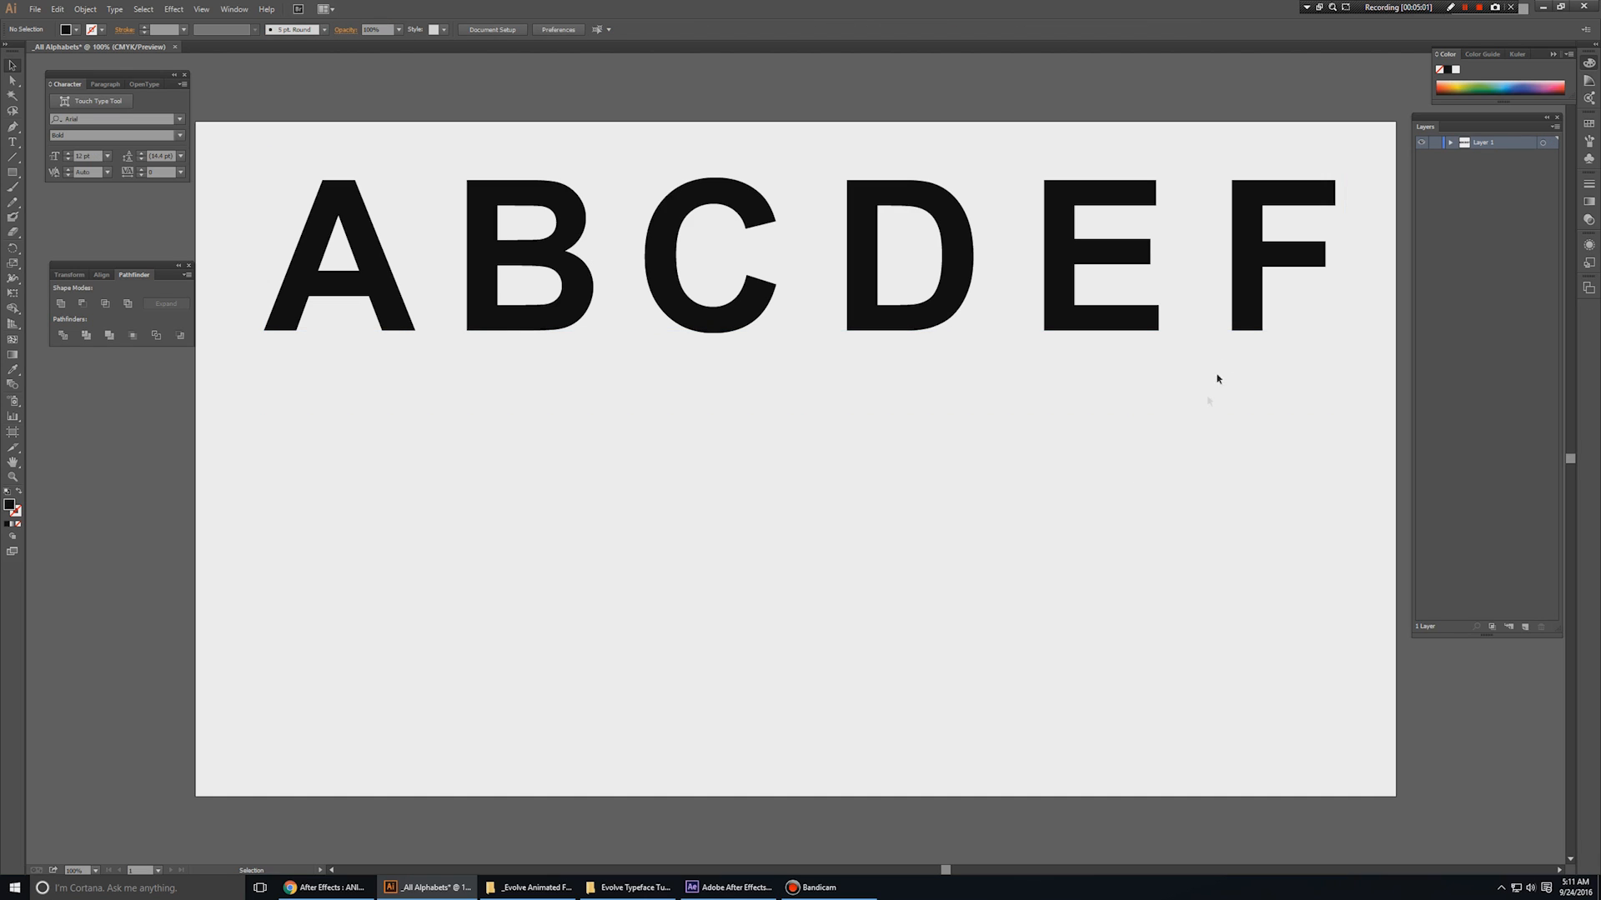
# - Expand Layer 1 and select F, E, D and C in turn to identify their entries in the layer list
pyautogui.click(1449, 143)
pyautogui.click(1261, 263)
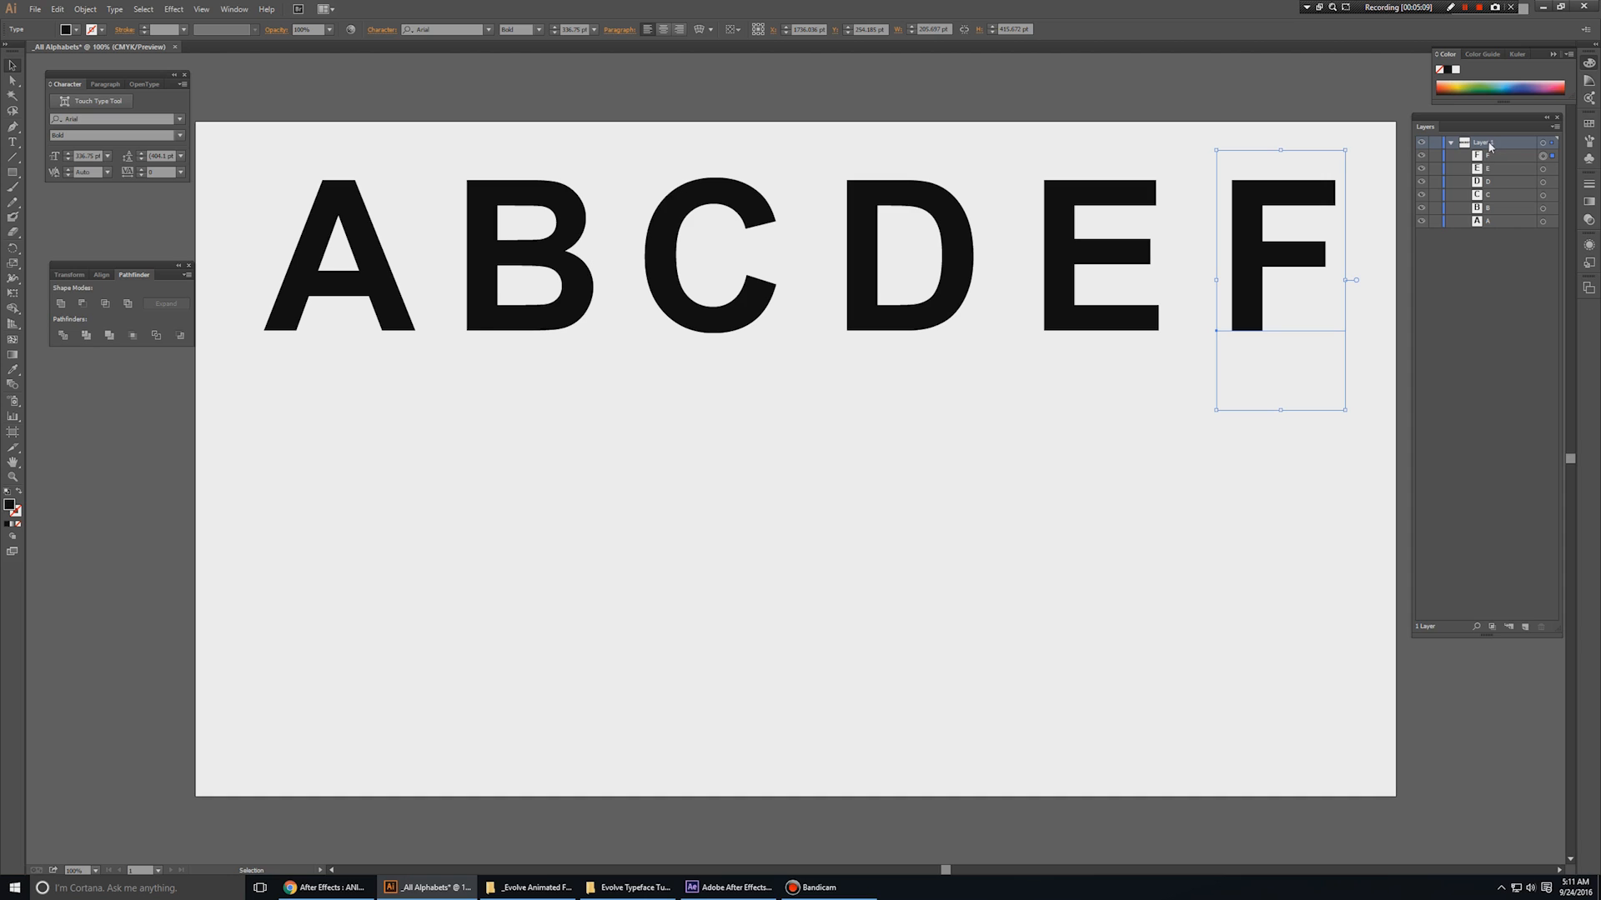
pyautogui.click(1123, 249)
pyautogui.click(959, 252)
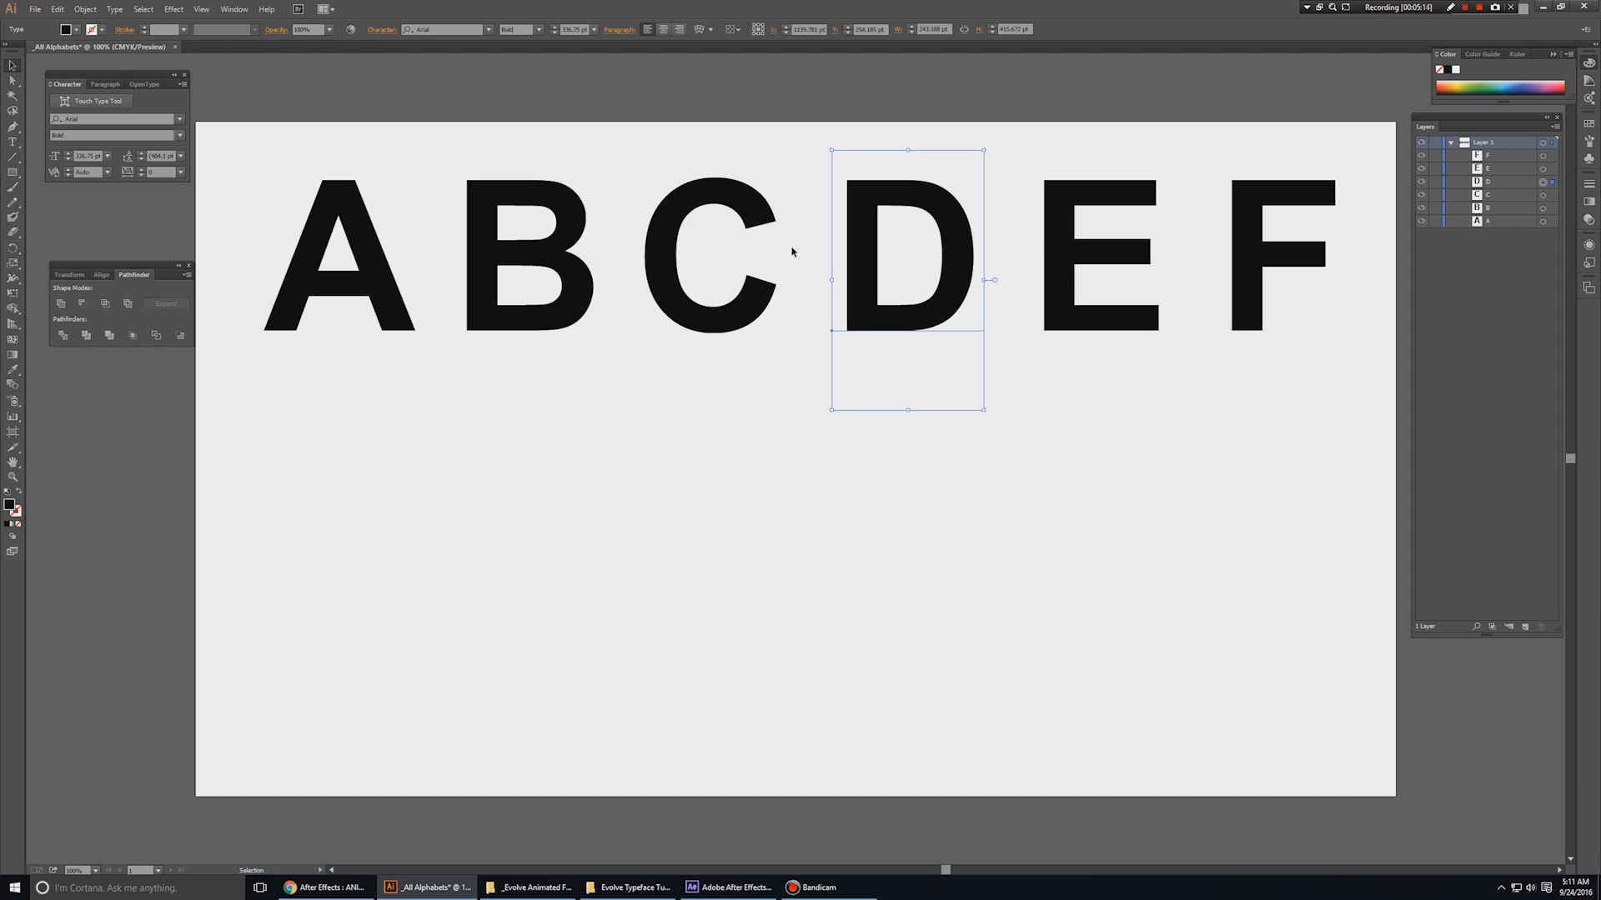
pyautogui.click(760, 217)
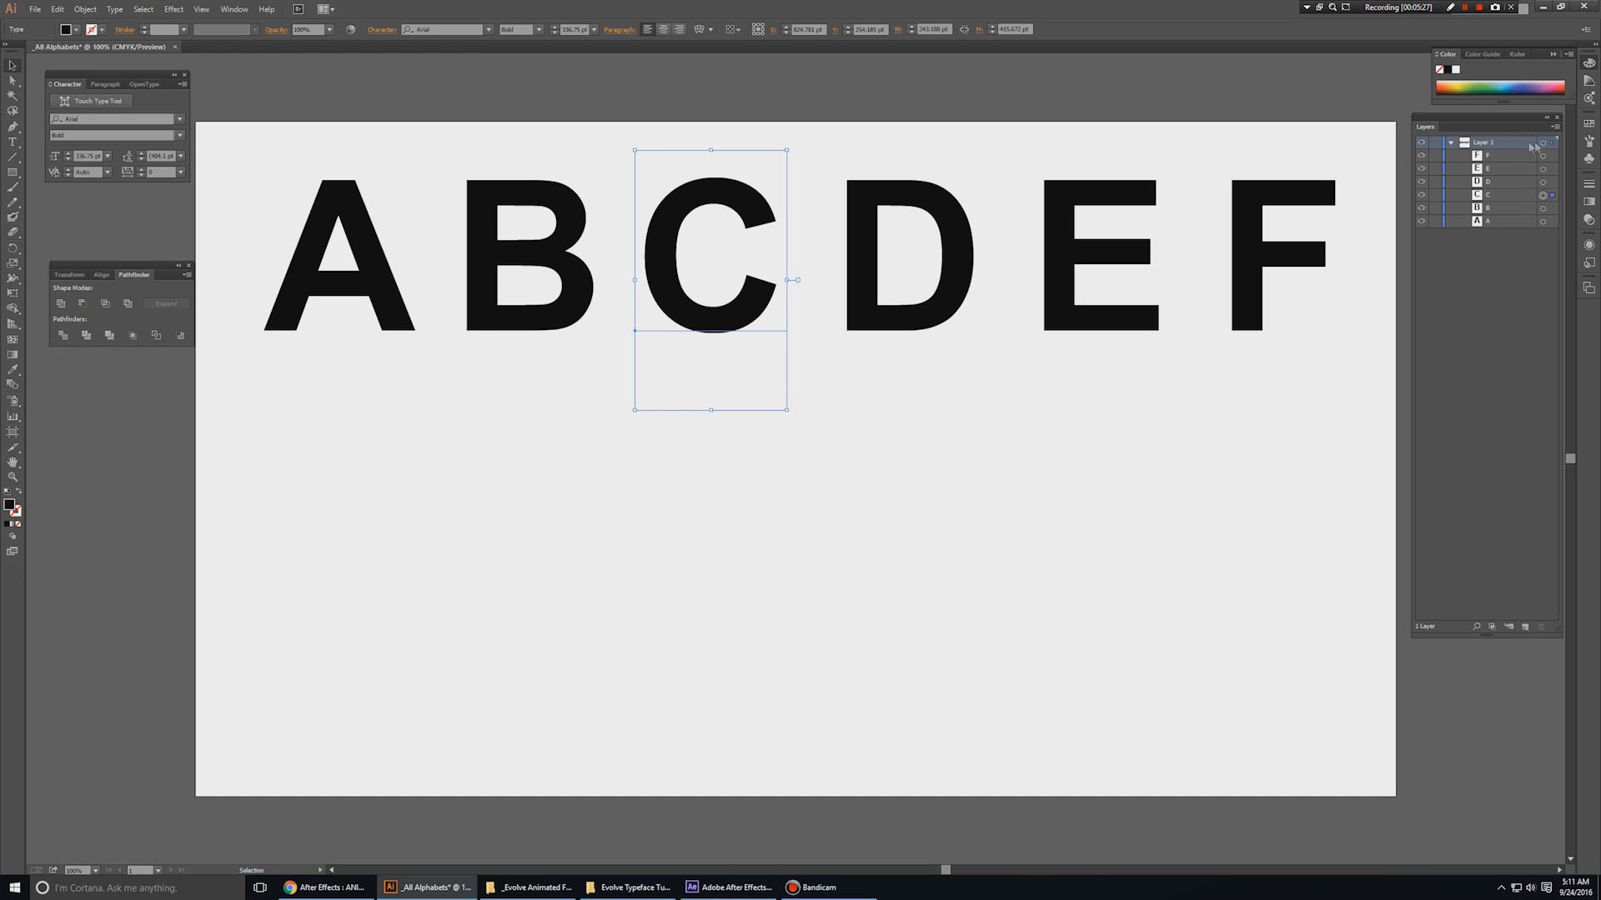
# - Enlarge the rows and thumbnails in the Layers panel
pyautogui.click(1555, 126)
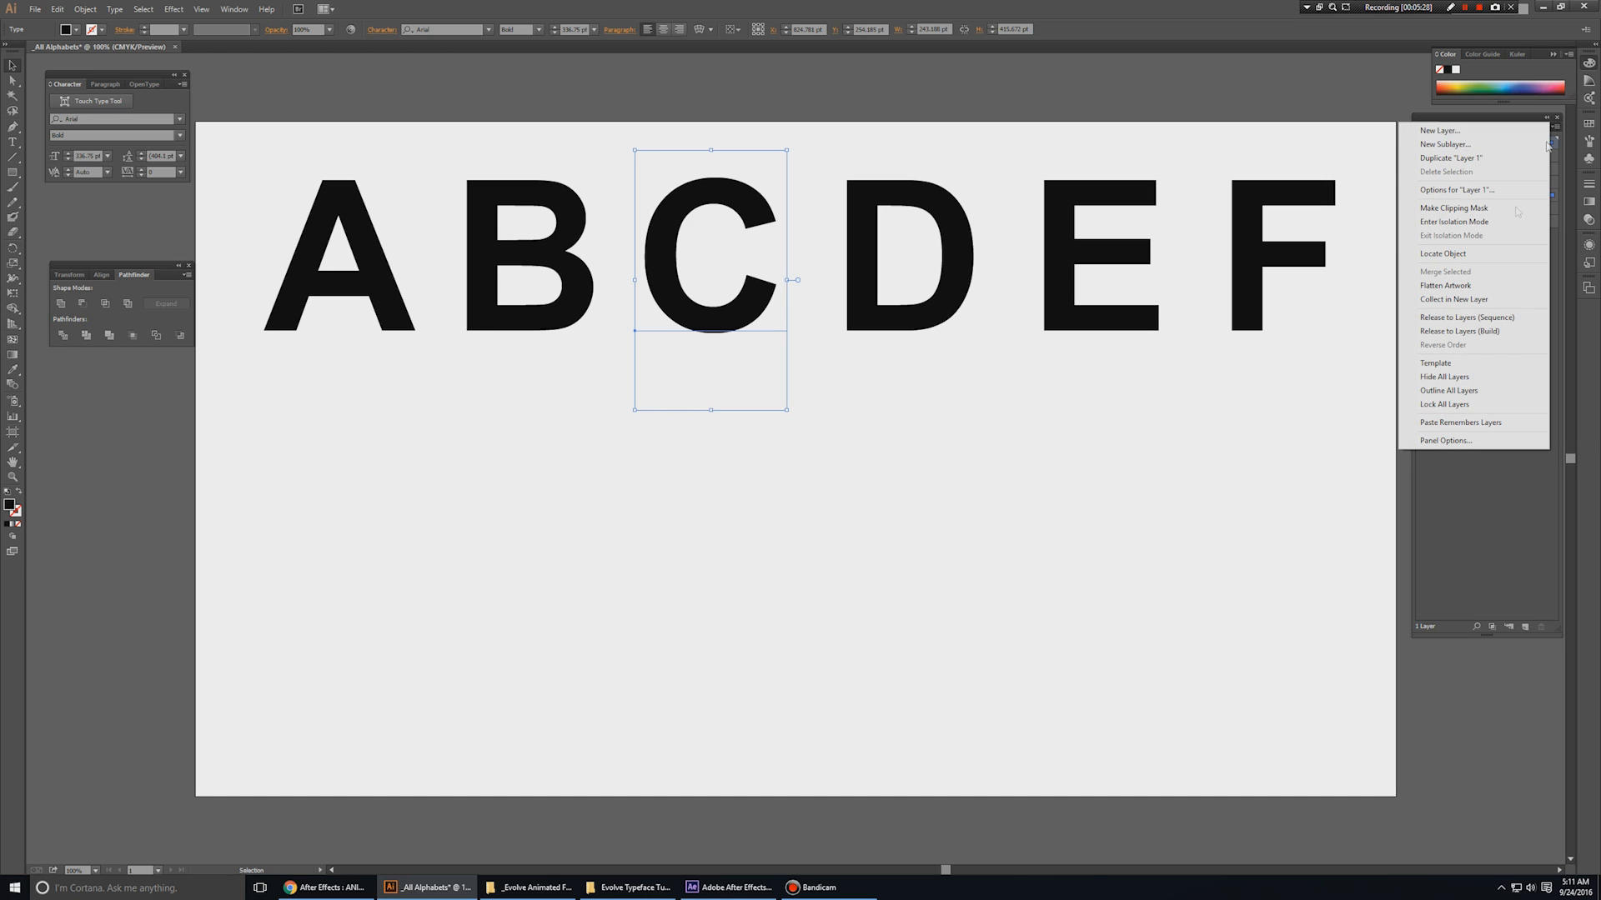
pyautogui.click(1446, 440)
pyautogui.click(730, 399)
pyautogui.click(788, 546)
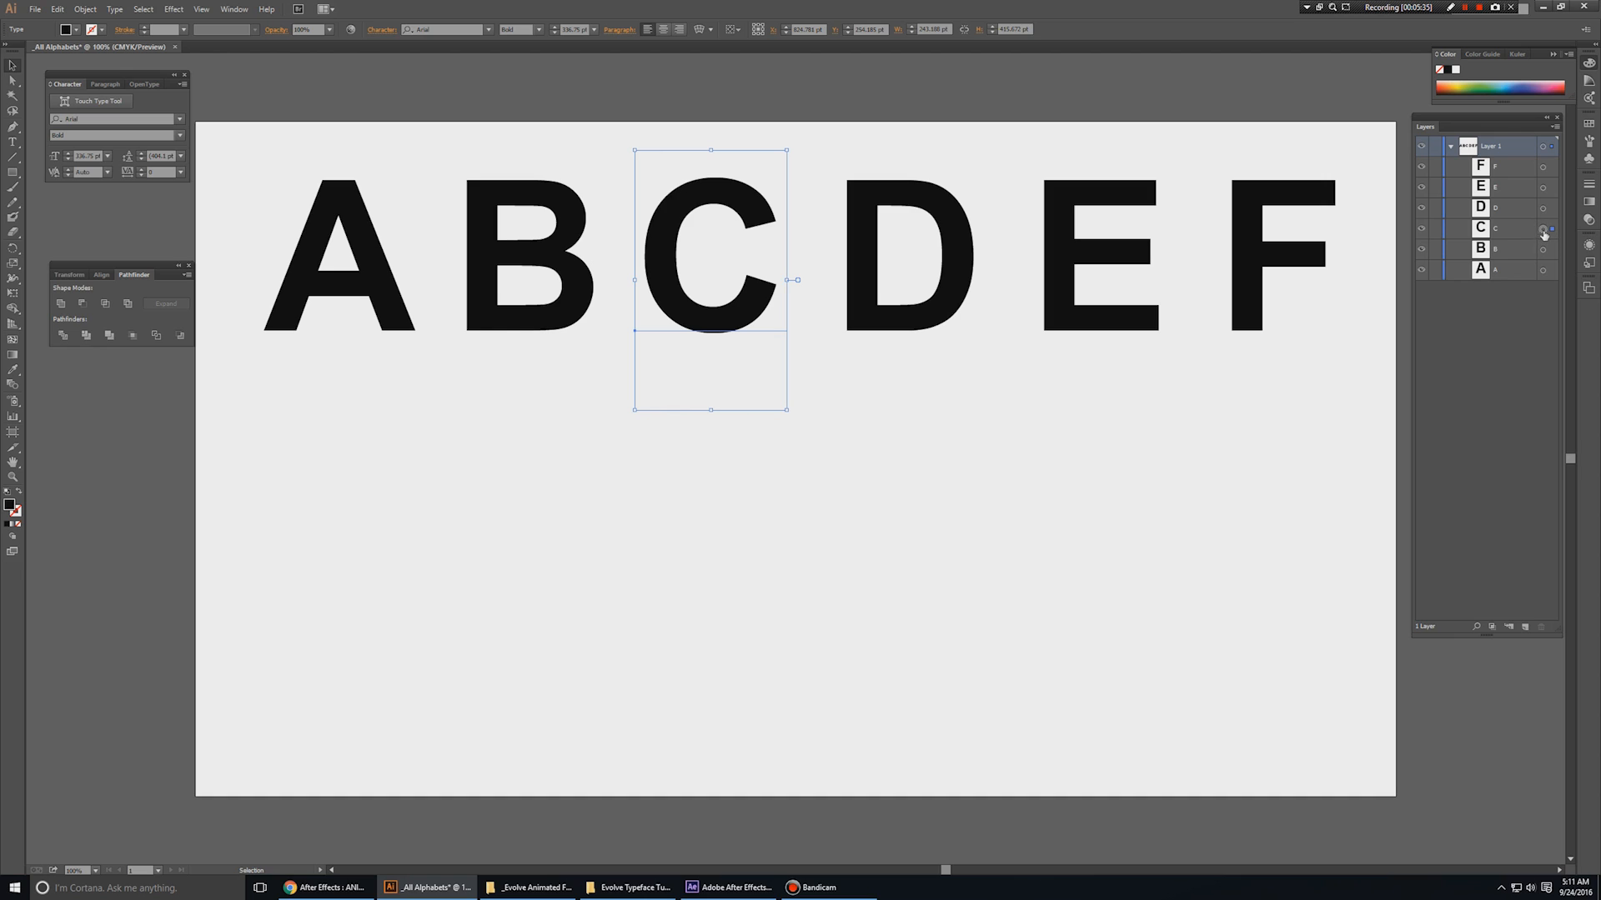
# - Highlight the D entry inside Layer 1 and select the letter B to compare it with its layer entry
pyautogui.click(1542, 229)
pyautogui.click(1508, 215)
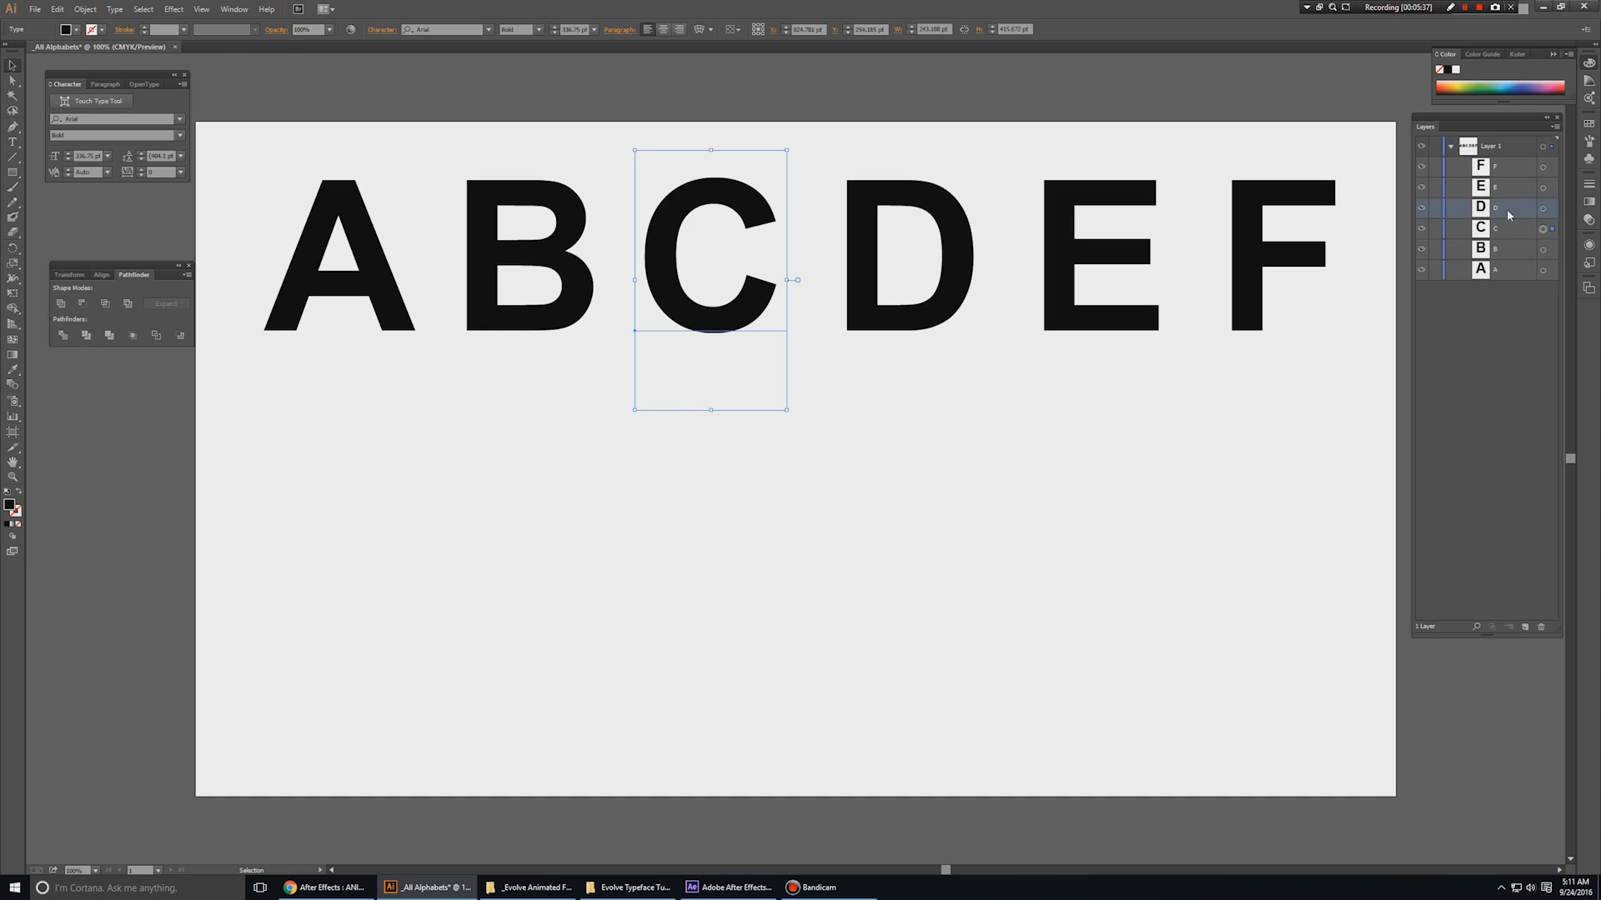
pyautogui.click(484, 249)
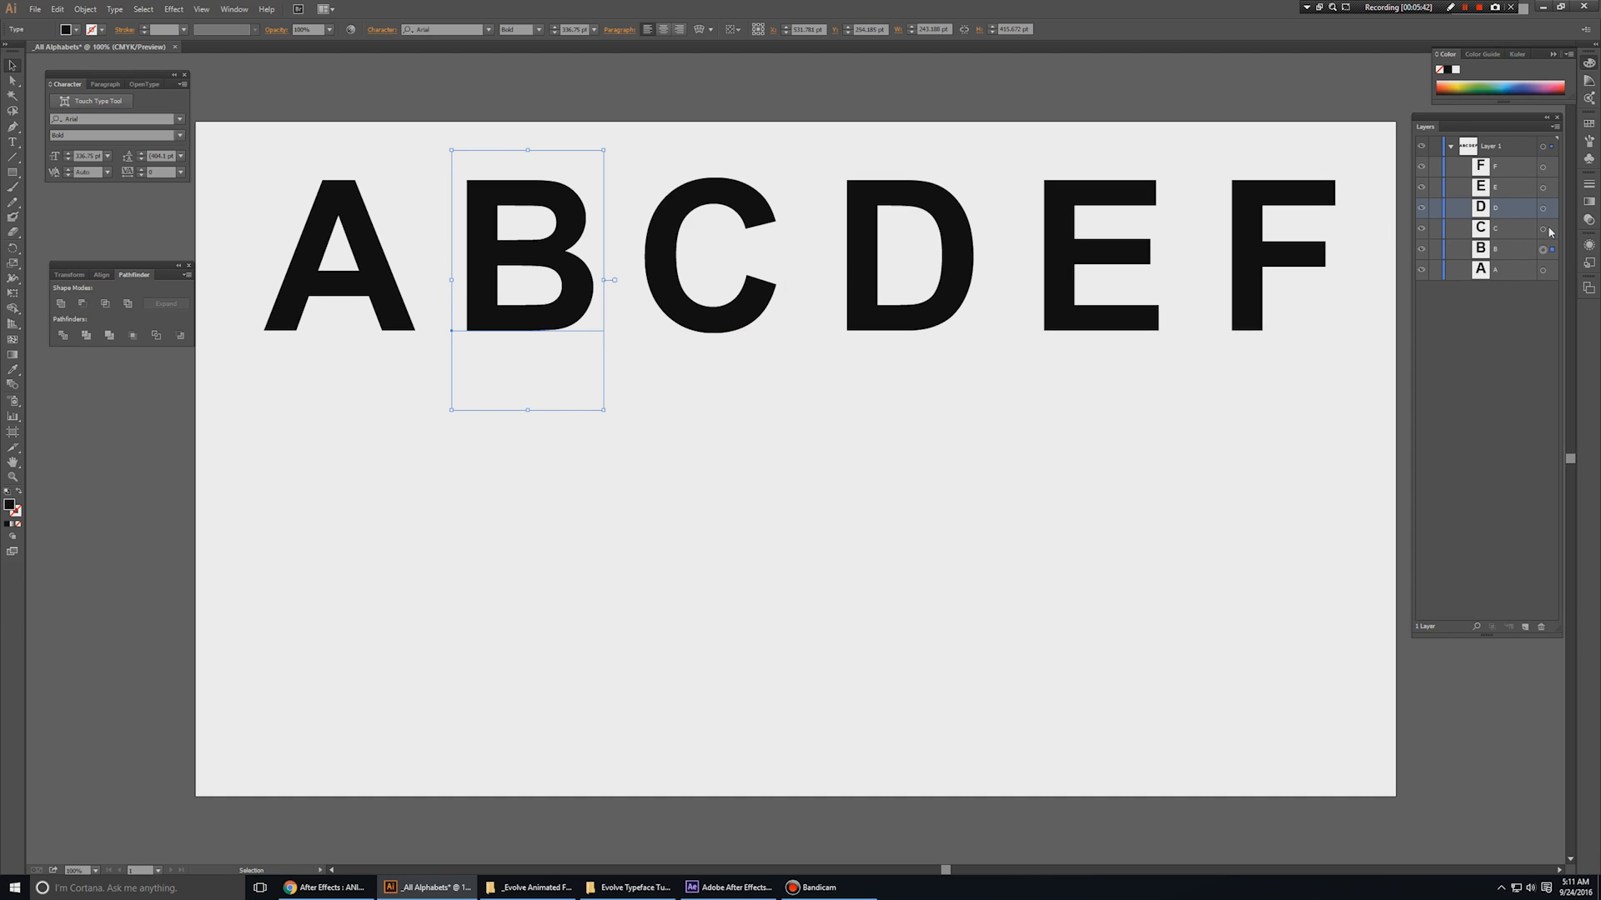
# - Select all the artwork on Layer 1 and try to release it to separate layers as a sequence
pyautogui.click(1542, 147)
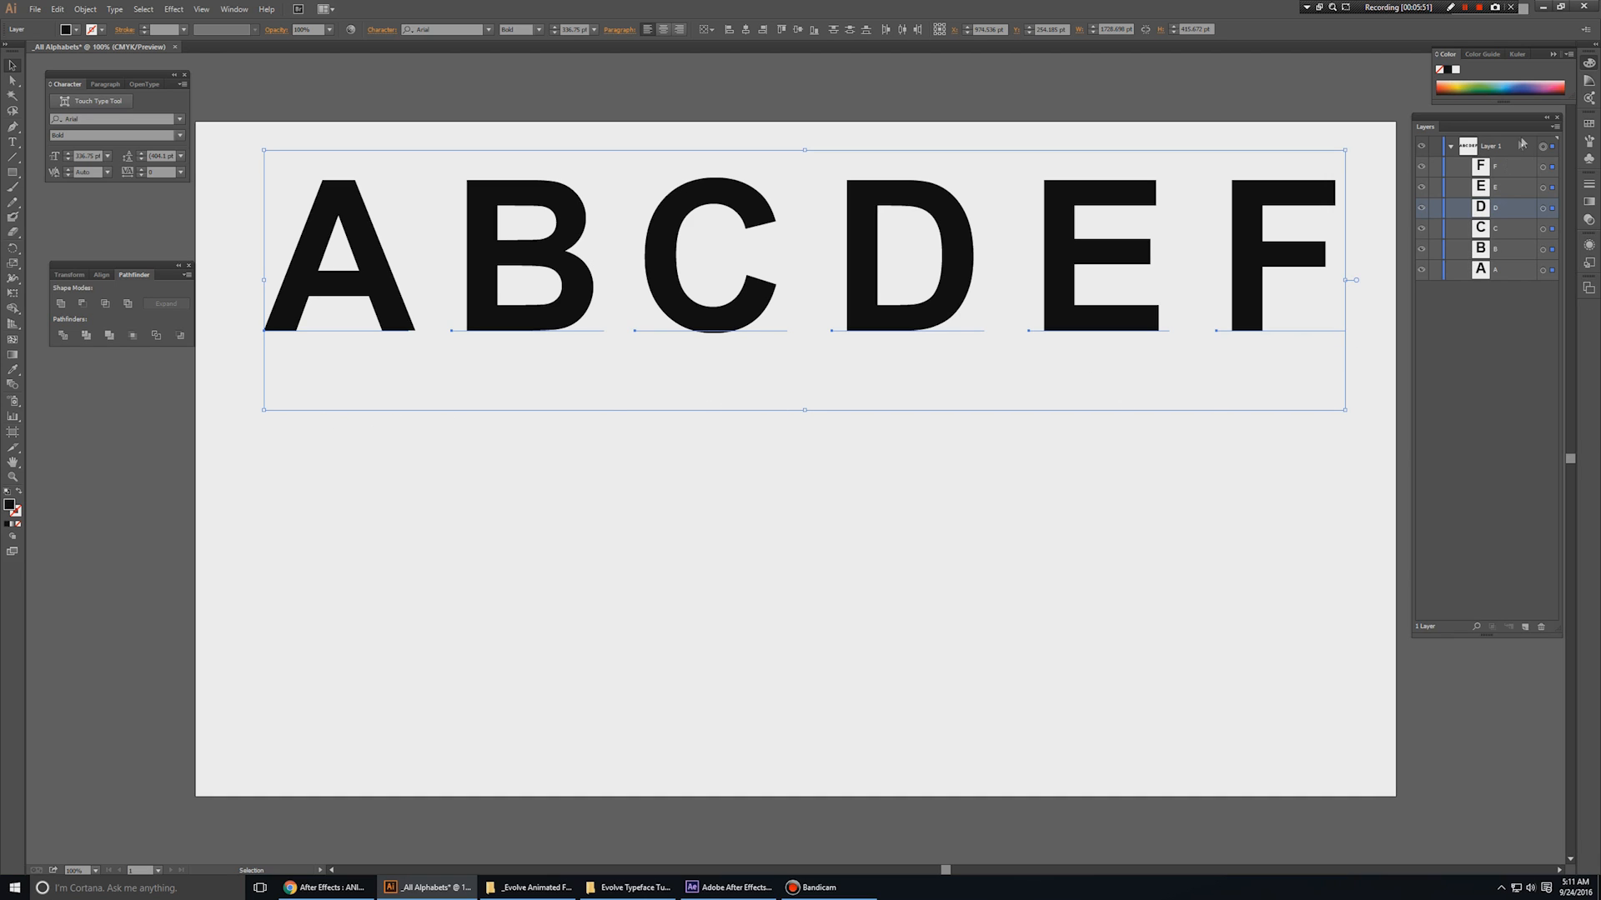
pyautogui.click(1555, 128)
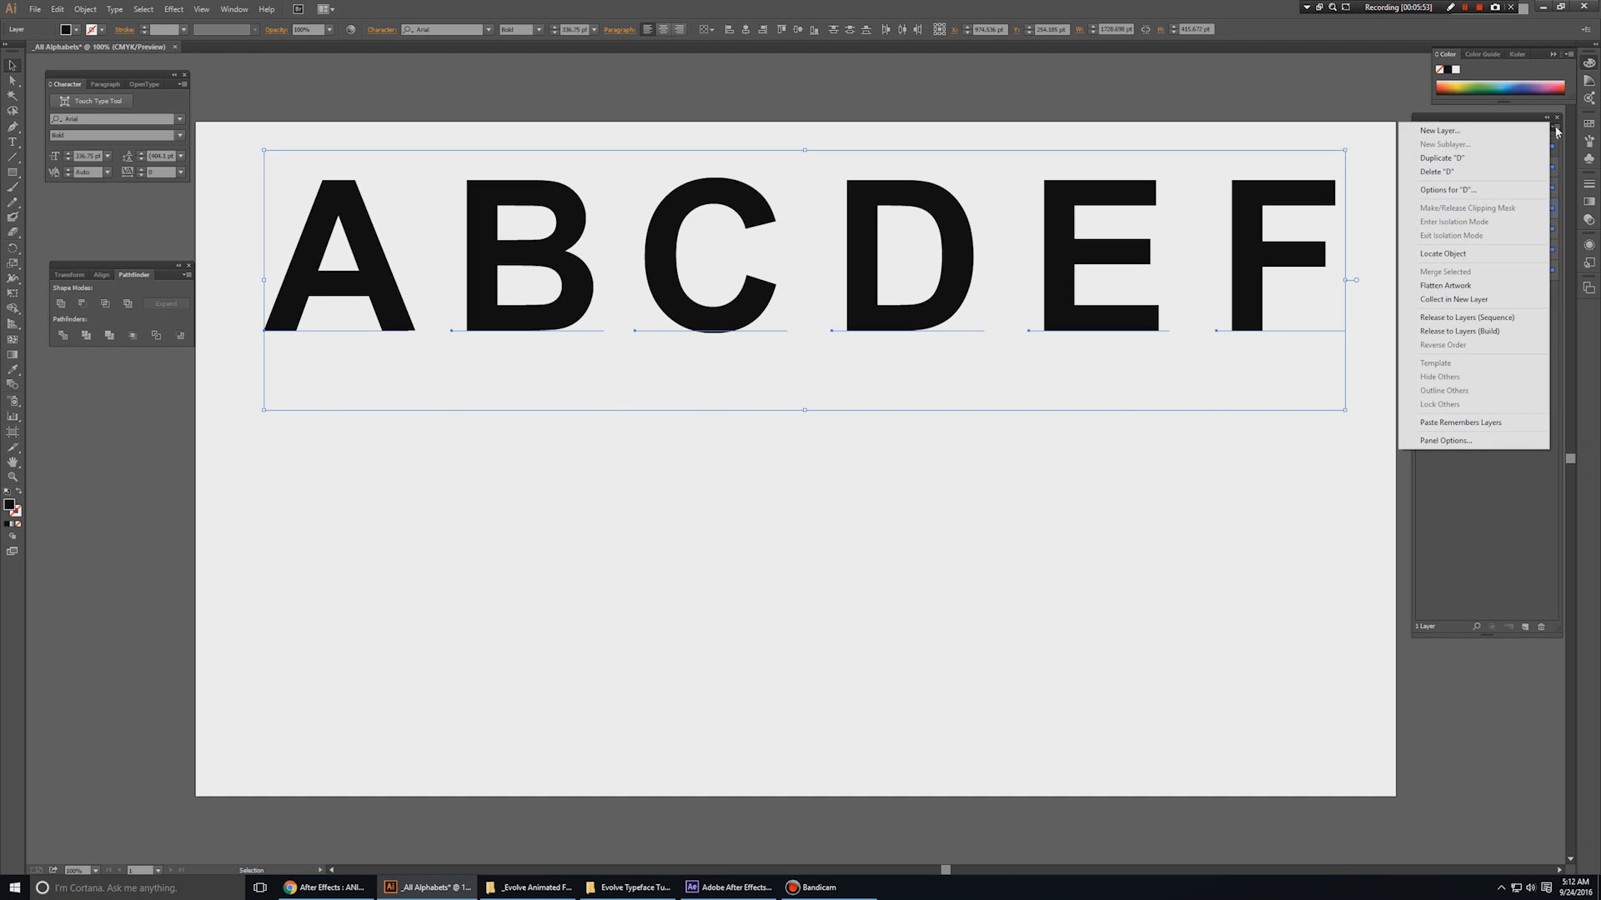
pyautogui.click(1481, 319)
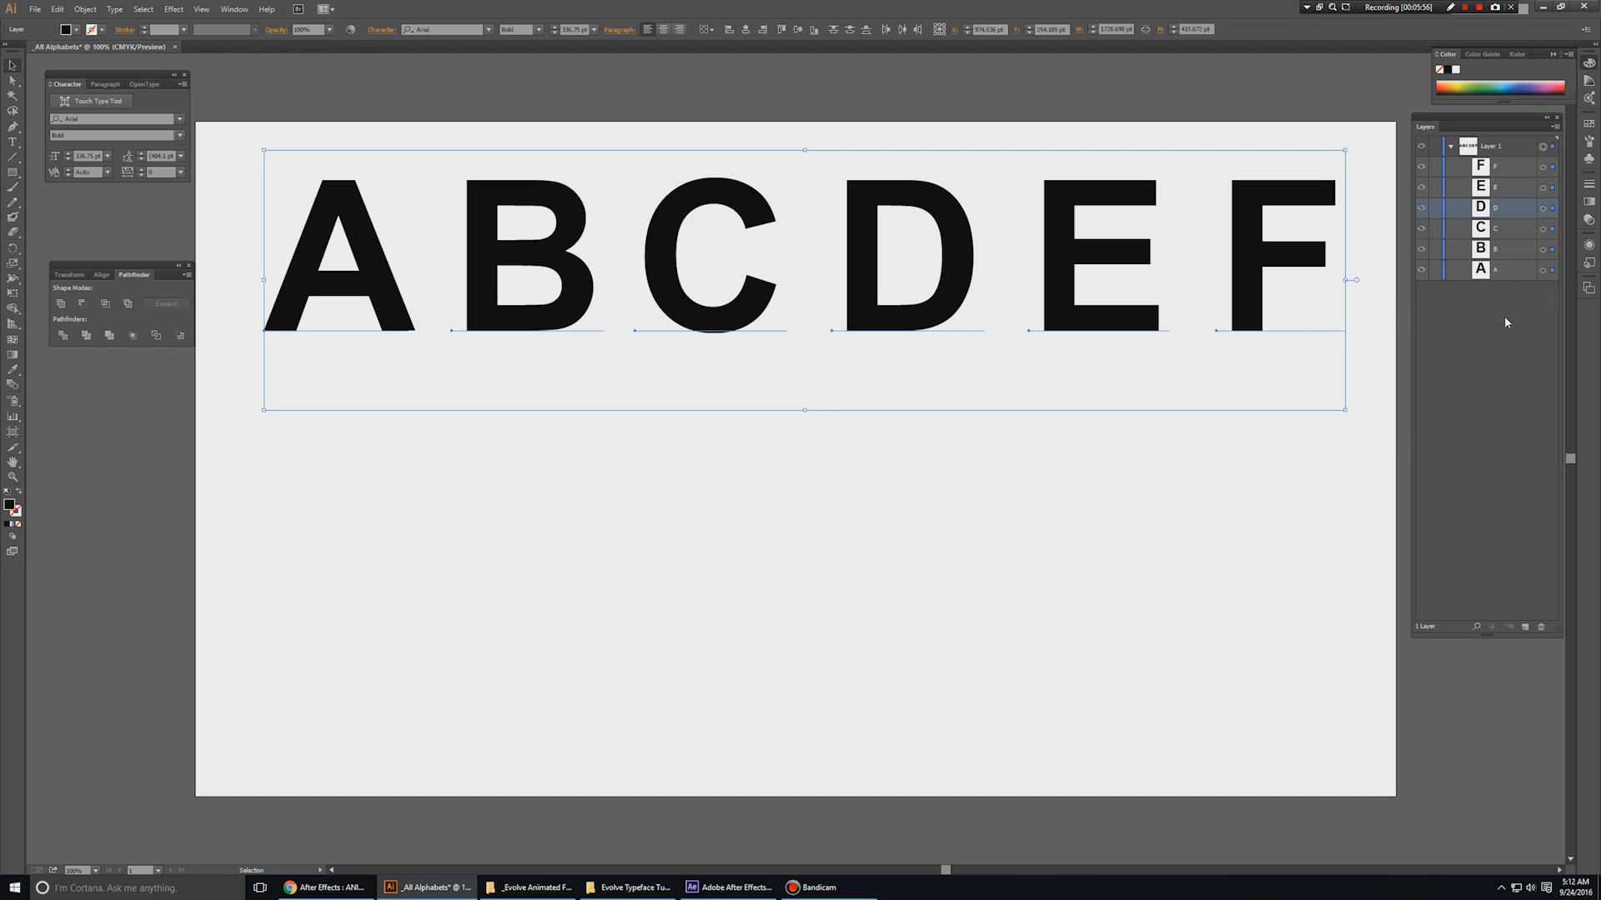
pyautogui.click(1494, 313)
# - Collapse Layer 1 and release its letters to separate layers as a sequence
pyautogui.click(1456, 154)
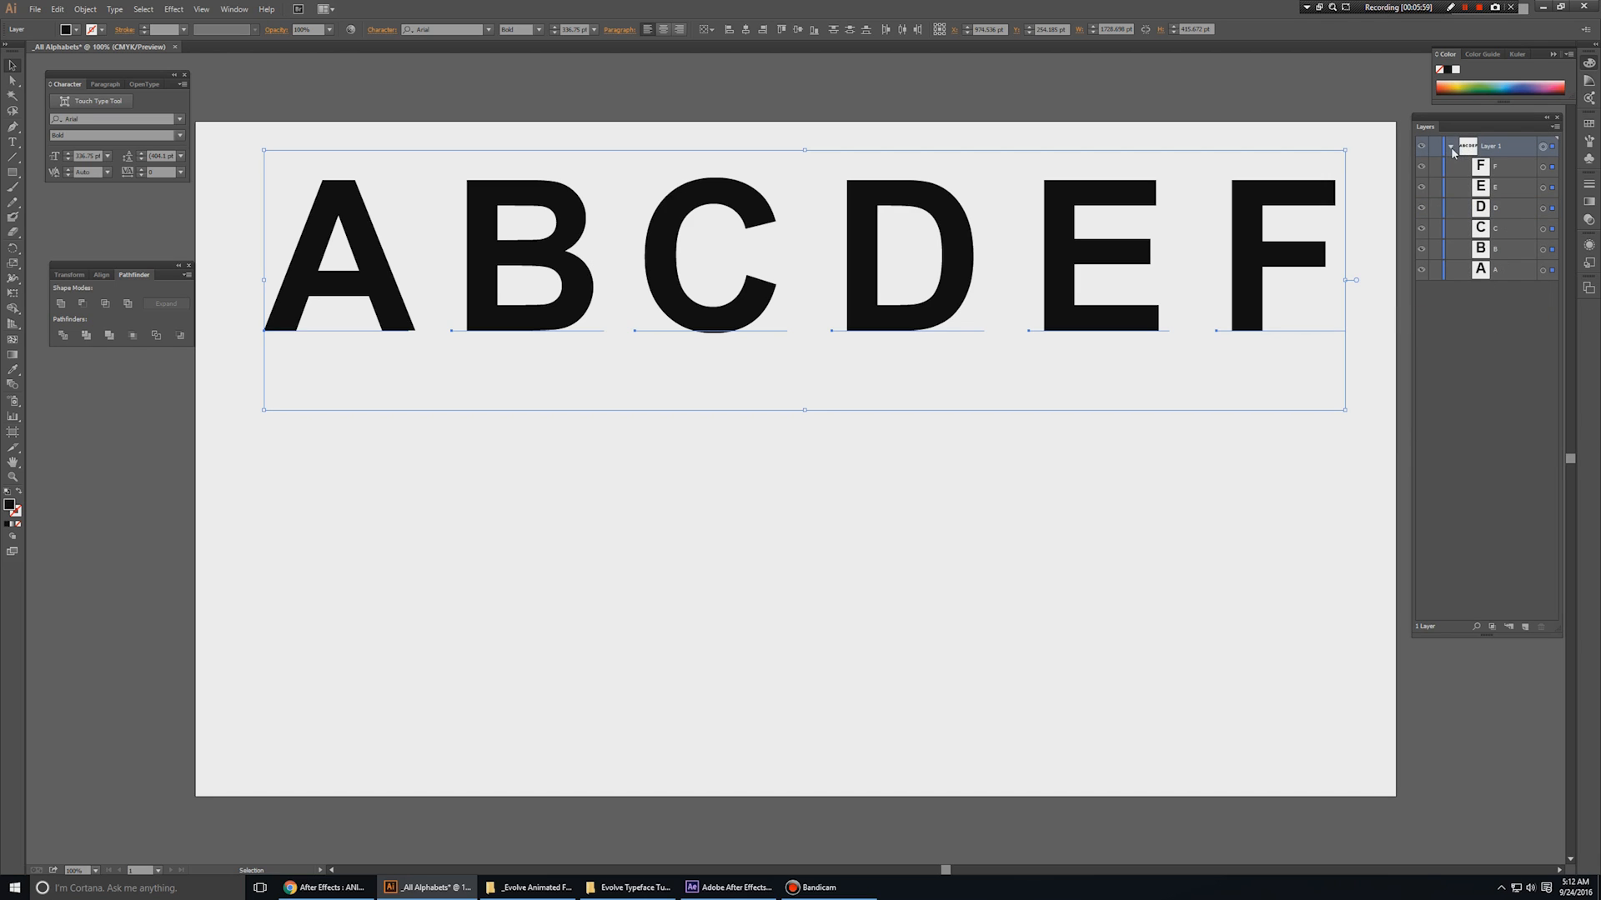
pyautogui.click(1451, 147)
pyautogui.click(1554, 126)
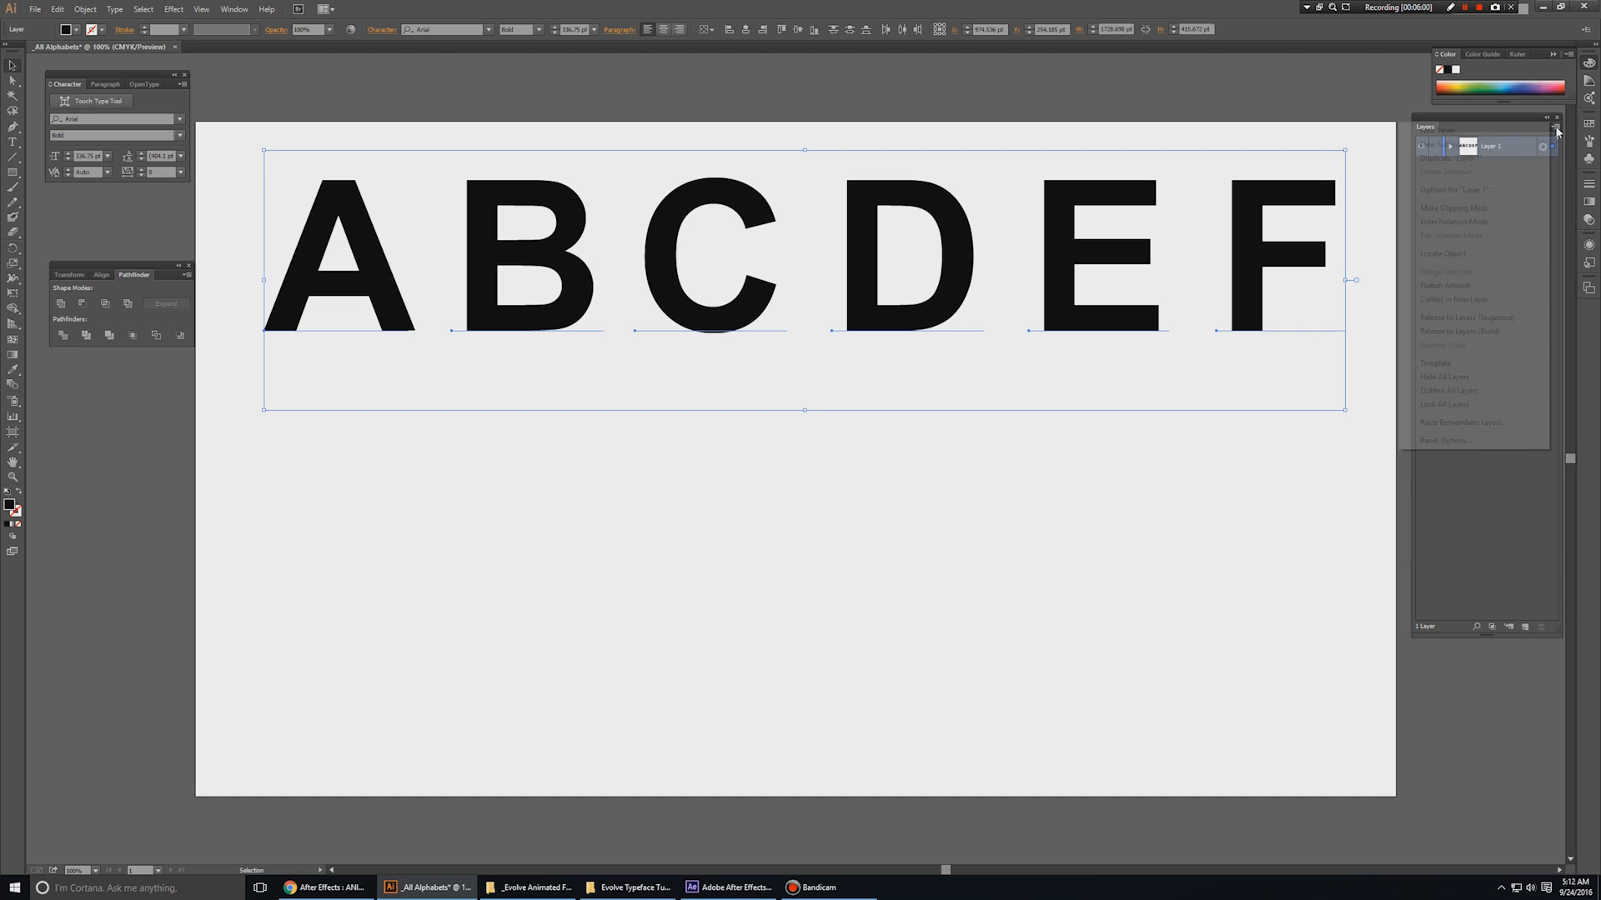
pyautogui.click(1492, 318)
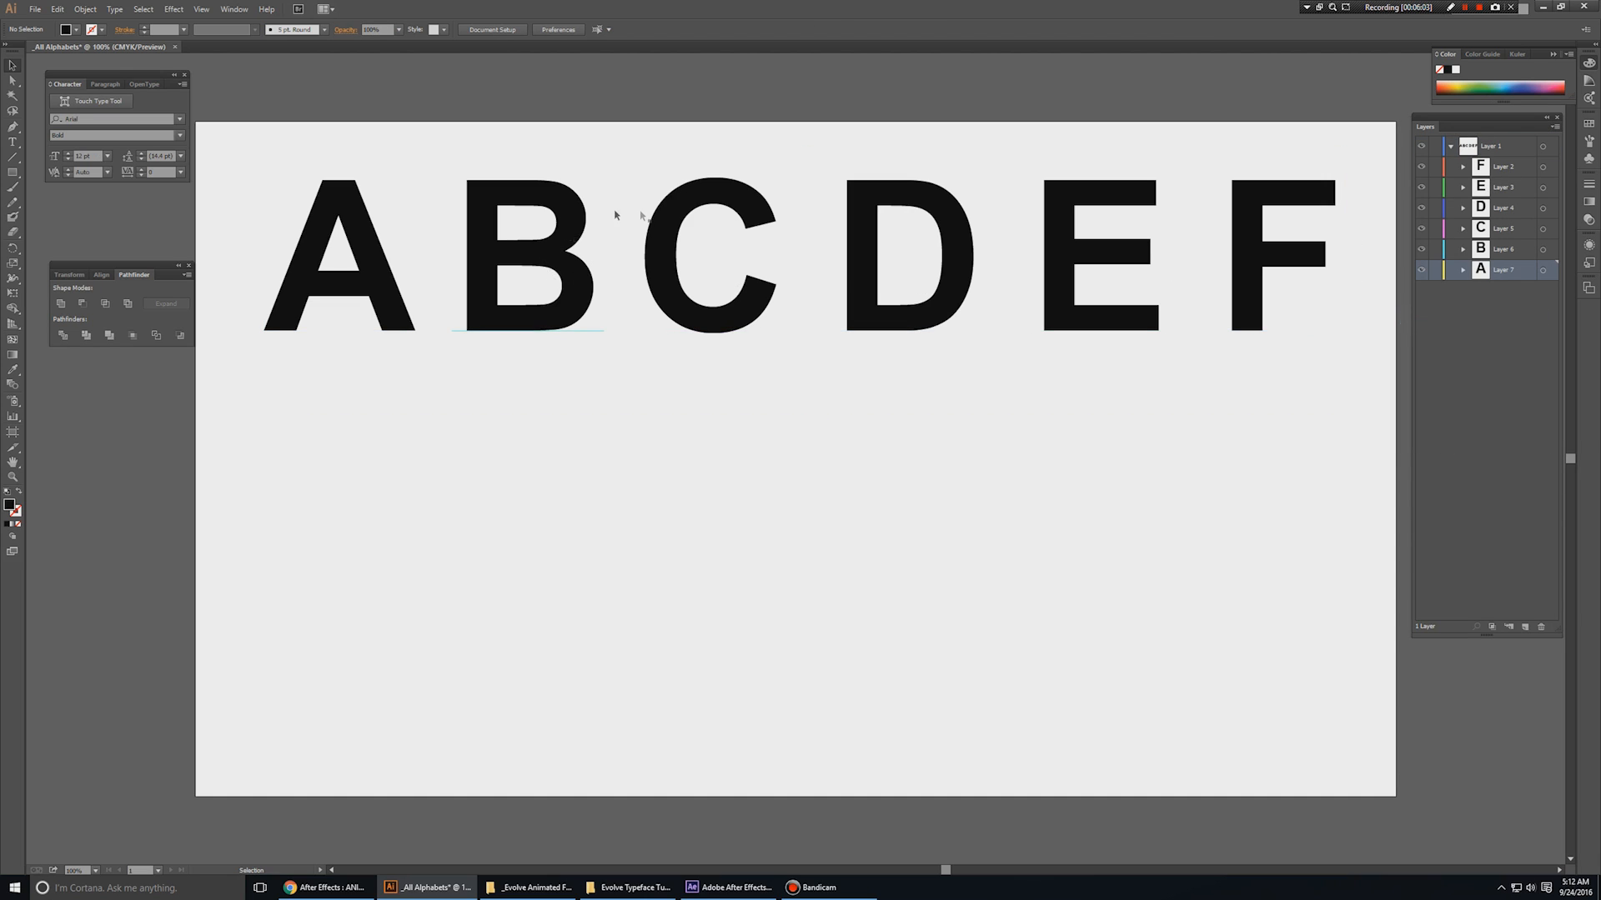
# - Move the six released letter layers out of Layer 1 to the top level and delete the empty Layer 1
pyautogui.moveTo(1499, 318); pyautogui.dragTo(1492, 167)
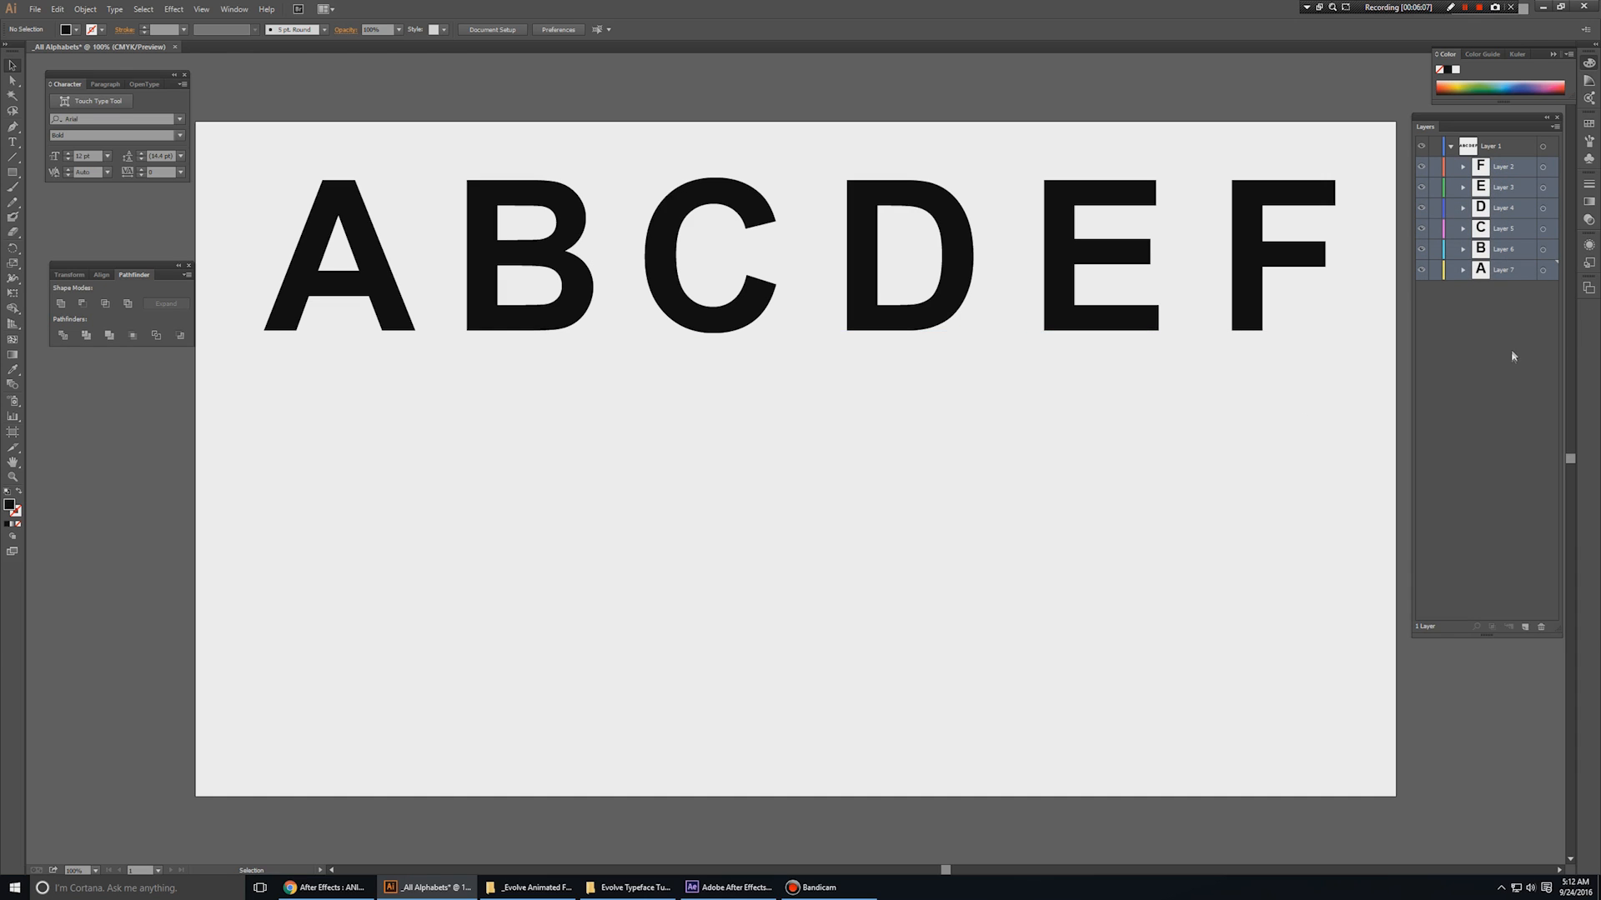
pyautogui.moveTo(1504, 276); pyautogui.dragTo(1503, 377)
pyautogui.click(1486, 147)
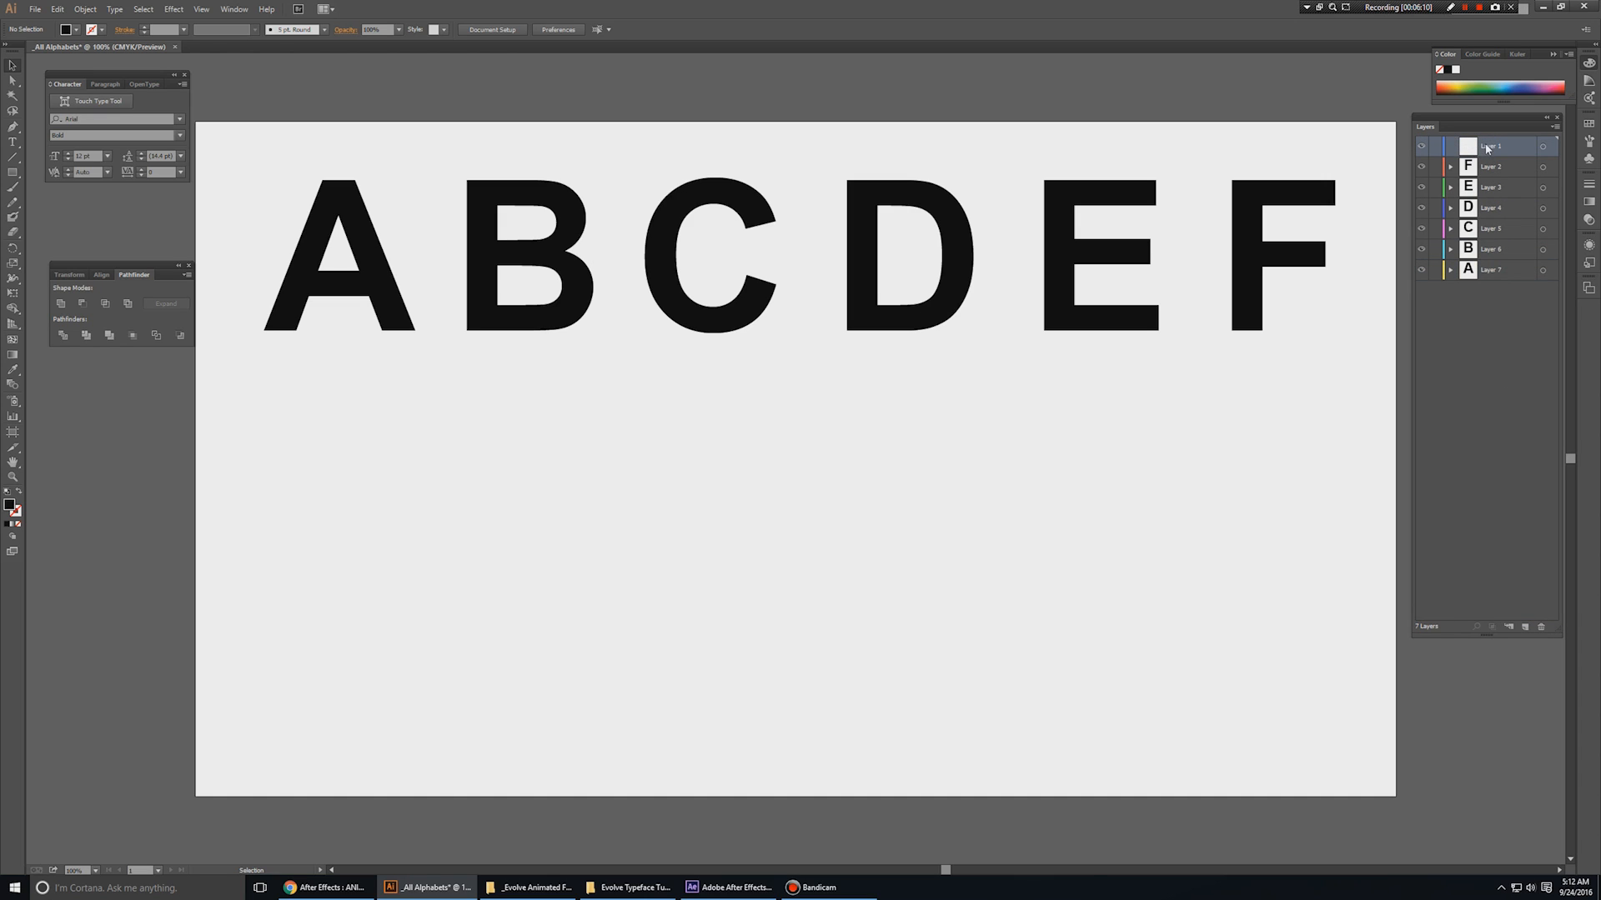
pyautogui.click(1541, 627)
# - Rename the layers holding the first three letters as A, B and C
pyautogui.doubleClick(1493, 247)
pyautogui.write('A')
pyautogui.click(1490, 235)
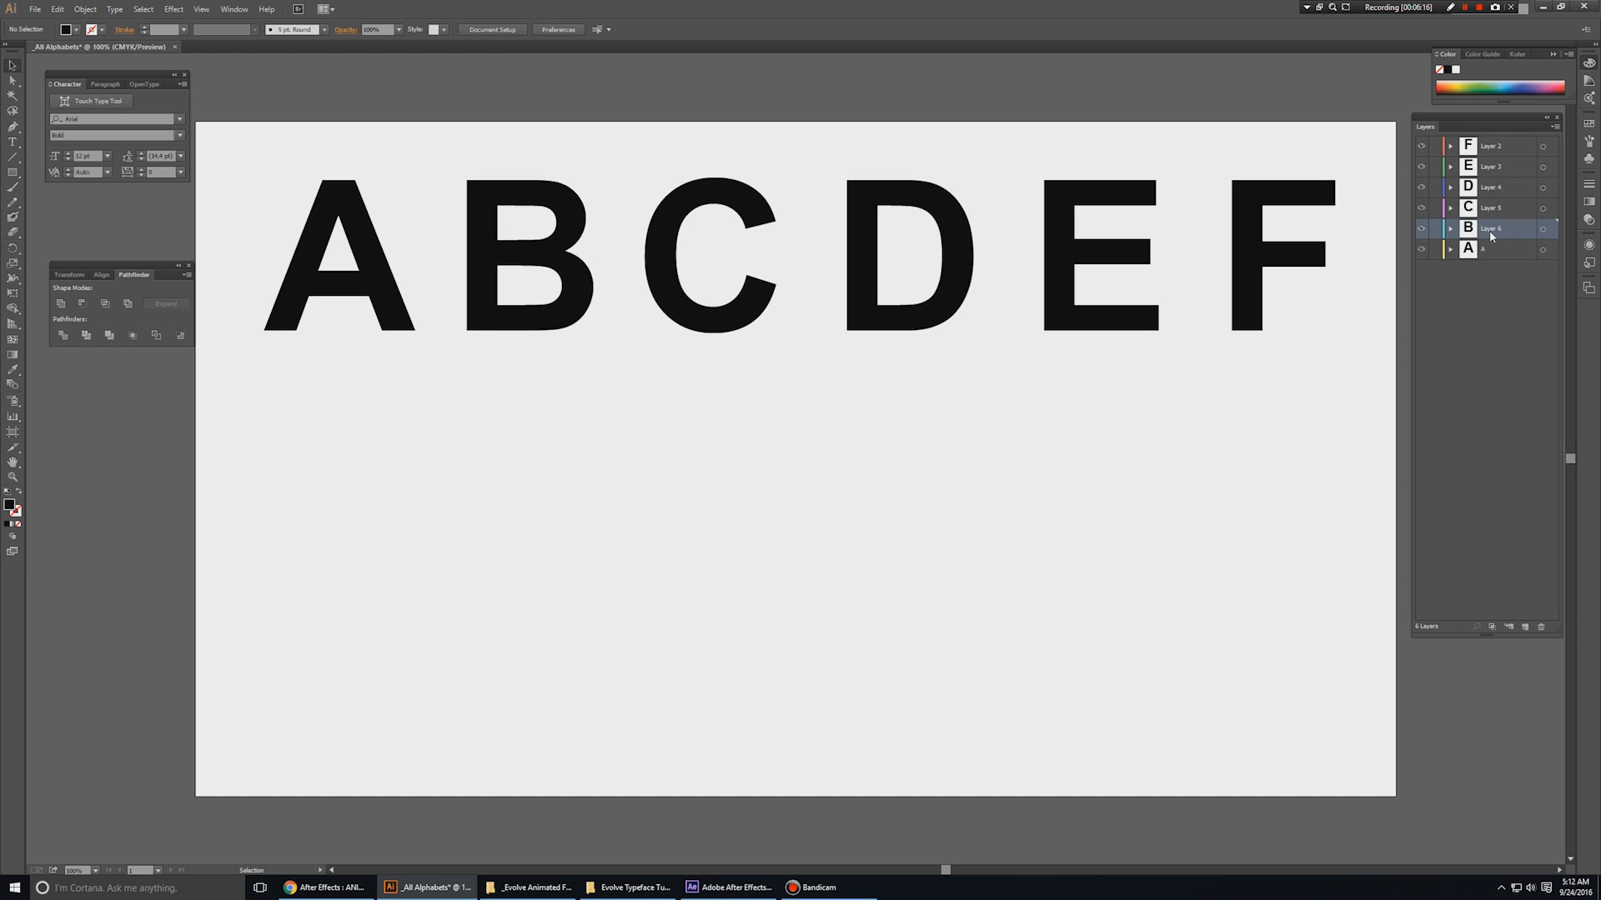
pyautogui.doubleClick(1489, 209)
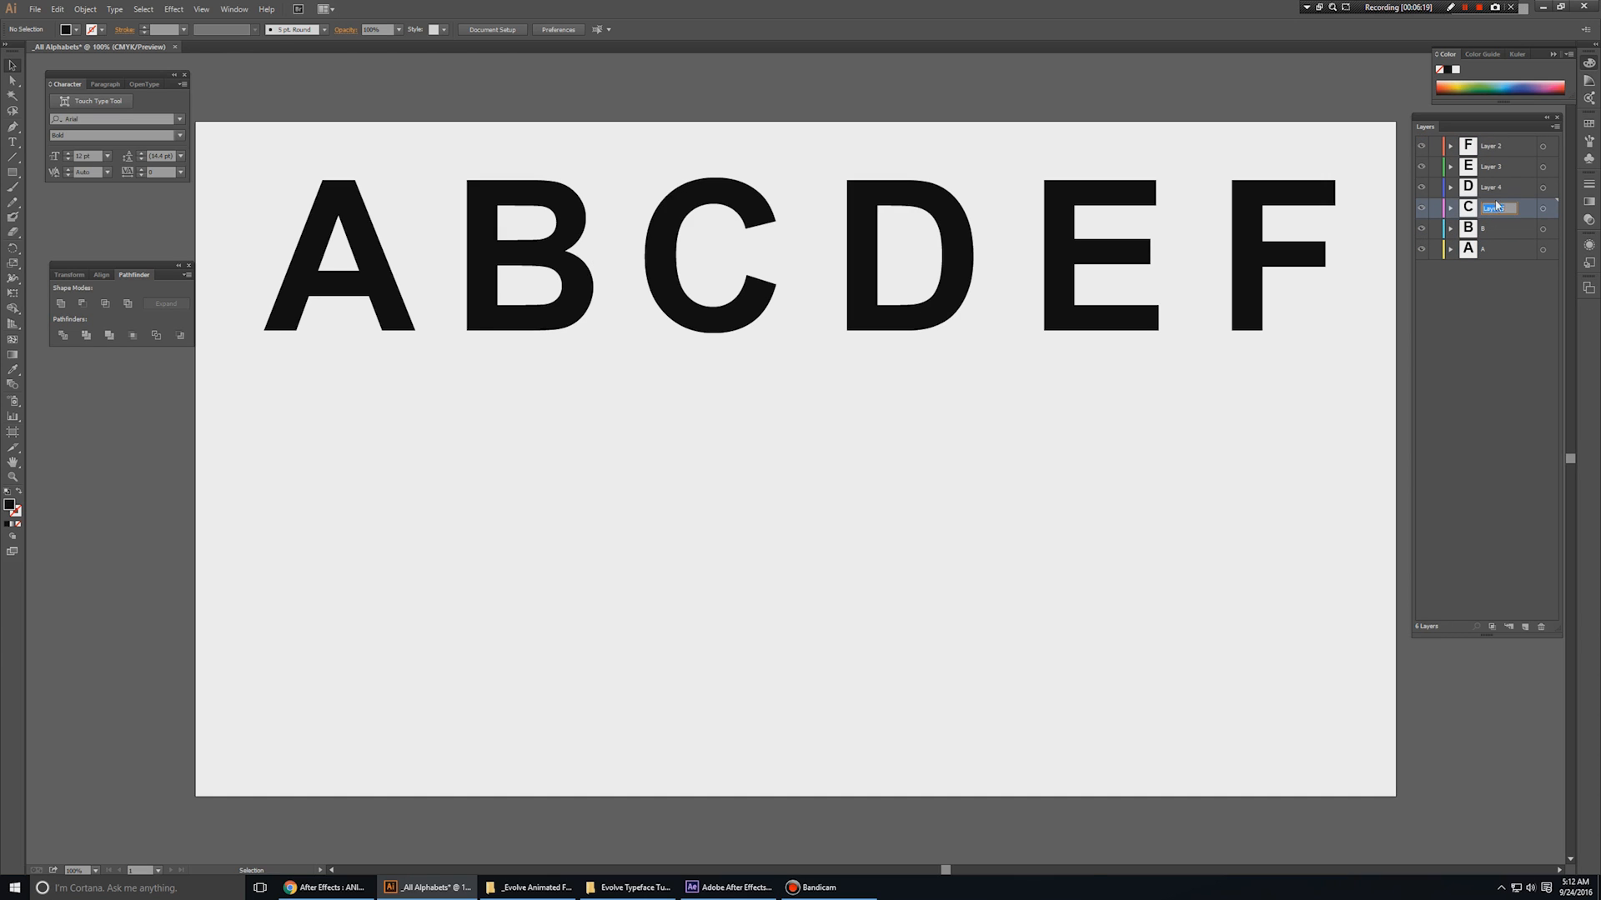
pyautogui.write('C')
pyautogui.click(1494, 187)
# - Examine the letter A up close and highlight its layer
pyautogui.press('z')
pyautogui.moveTo(245, 139); pyautogui.dragTo(442, 387)
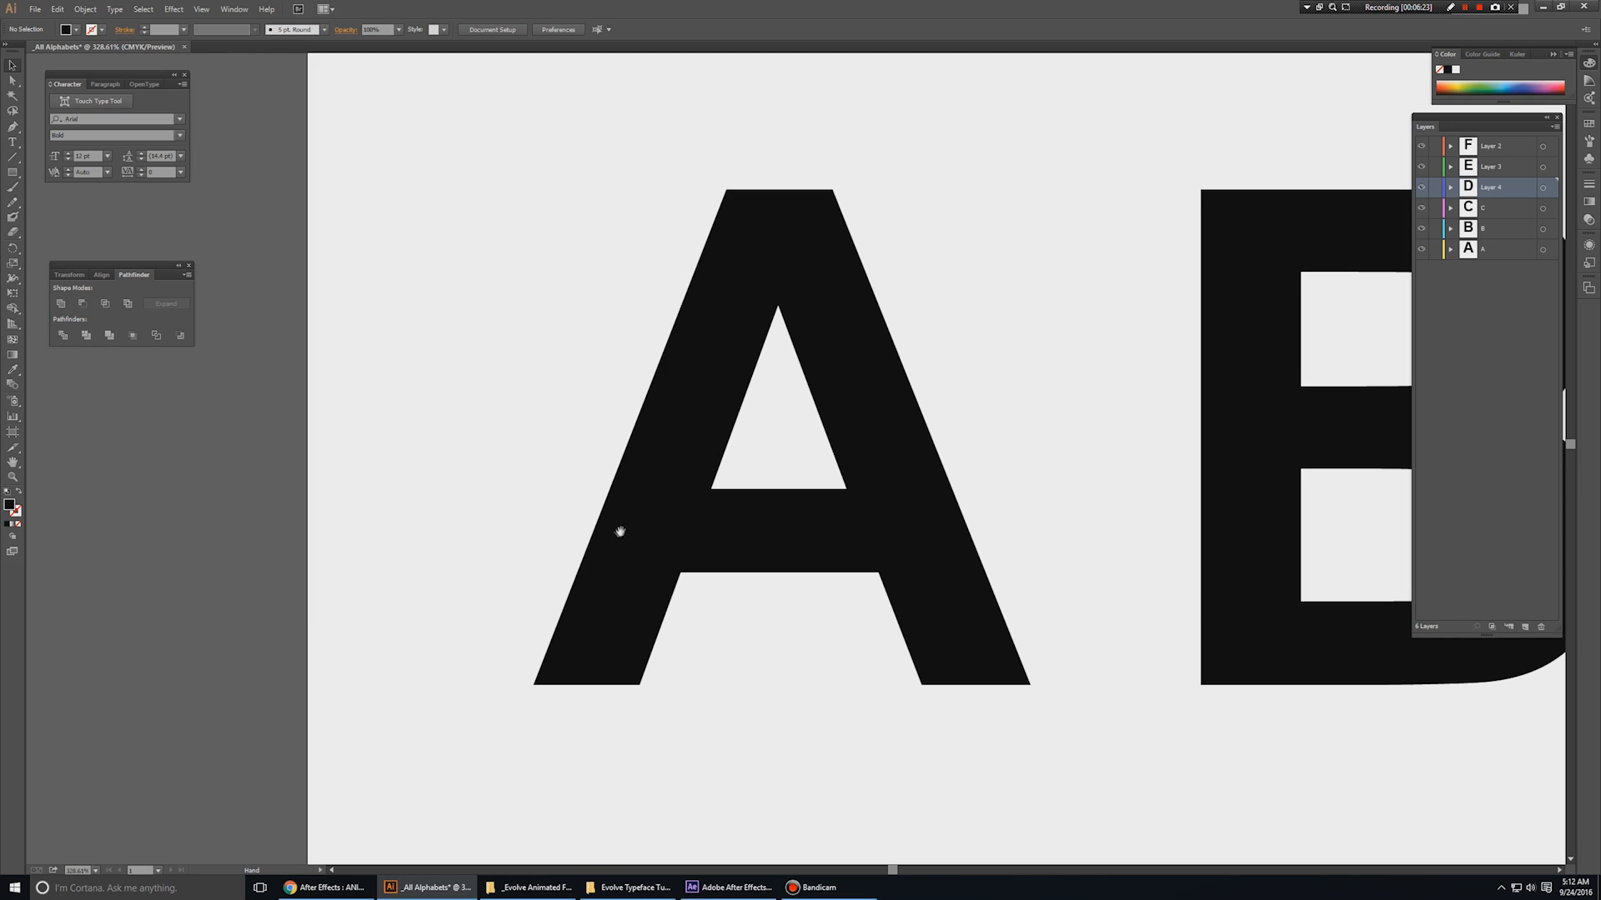
pyautogui.moveTo(1029, 383); pyautogui.dragTo(952, 362)
pyautogui.click(1494, 249)
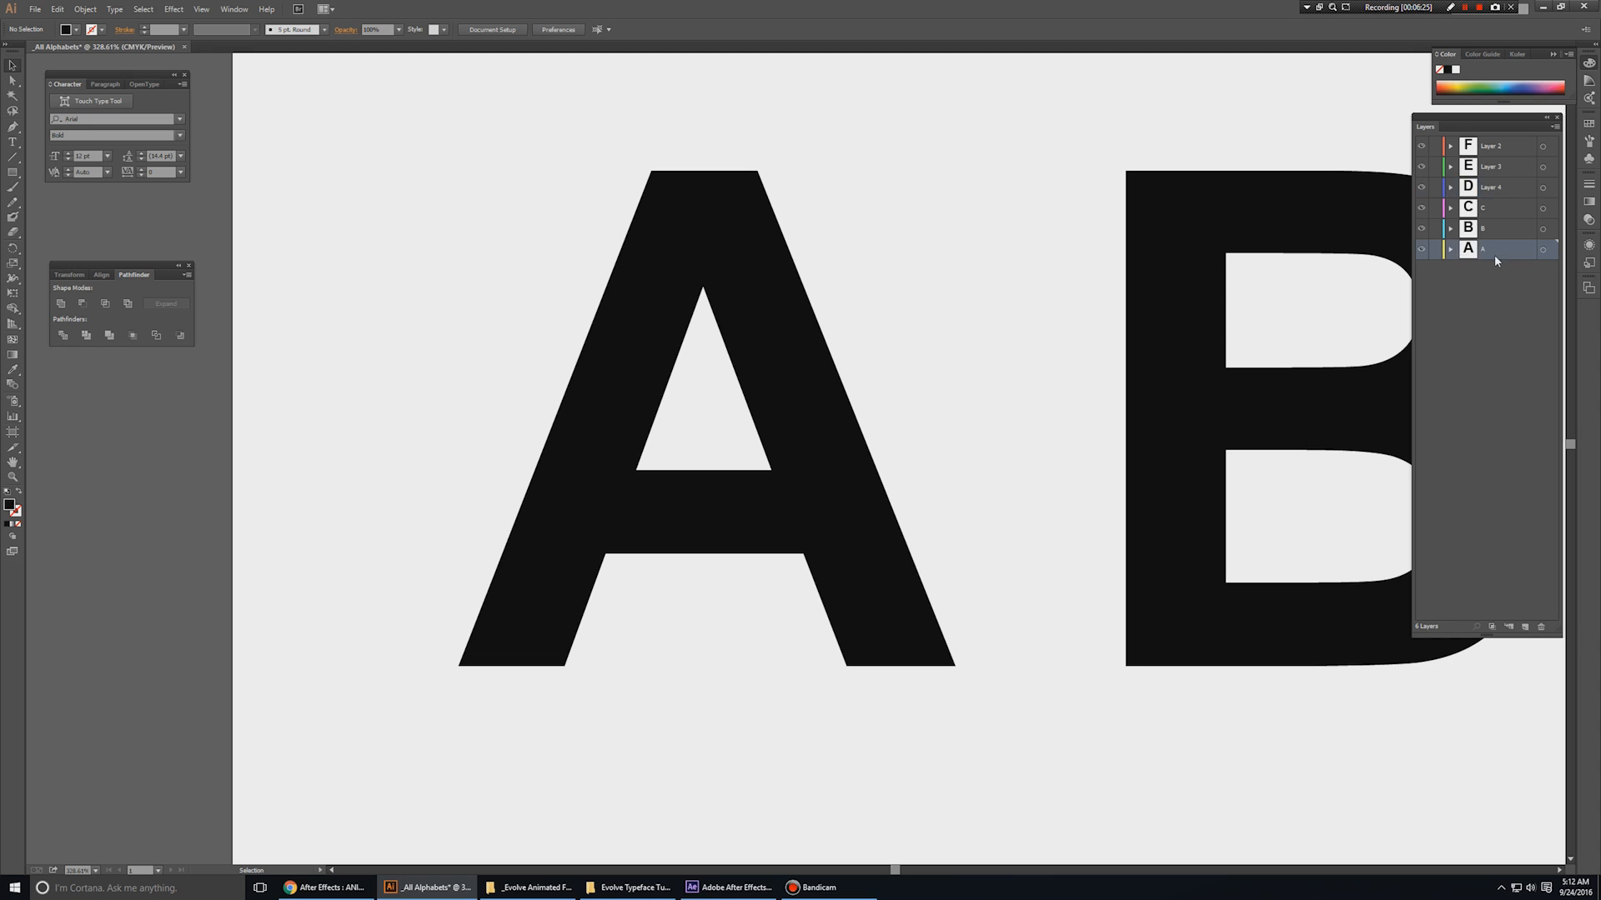
pyautogui.moveTo(885, 349); pyautogui.dragTo(874, 338)
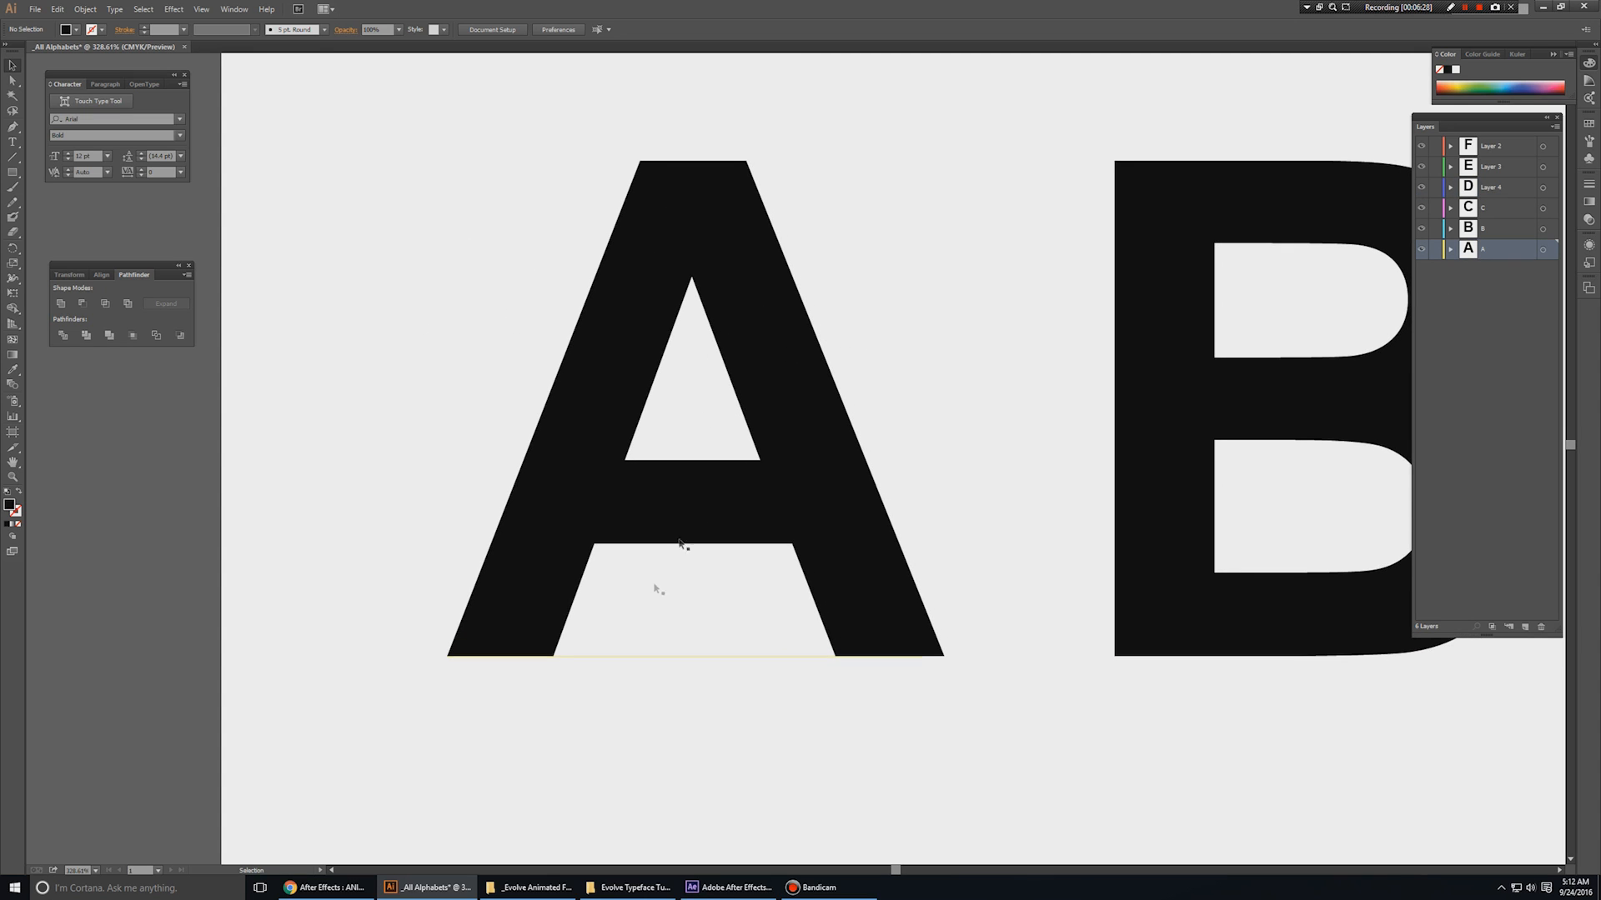
# - Switch to Chrome and play the ABCDE part of the EVOLVE animated font video from 0:23 as a reference
pyautogui.click(332, 887)
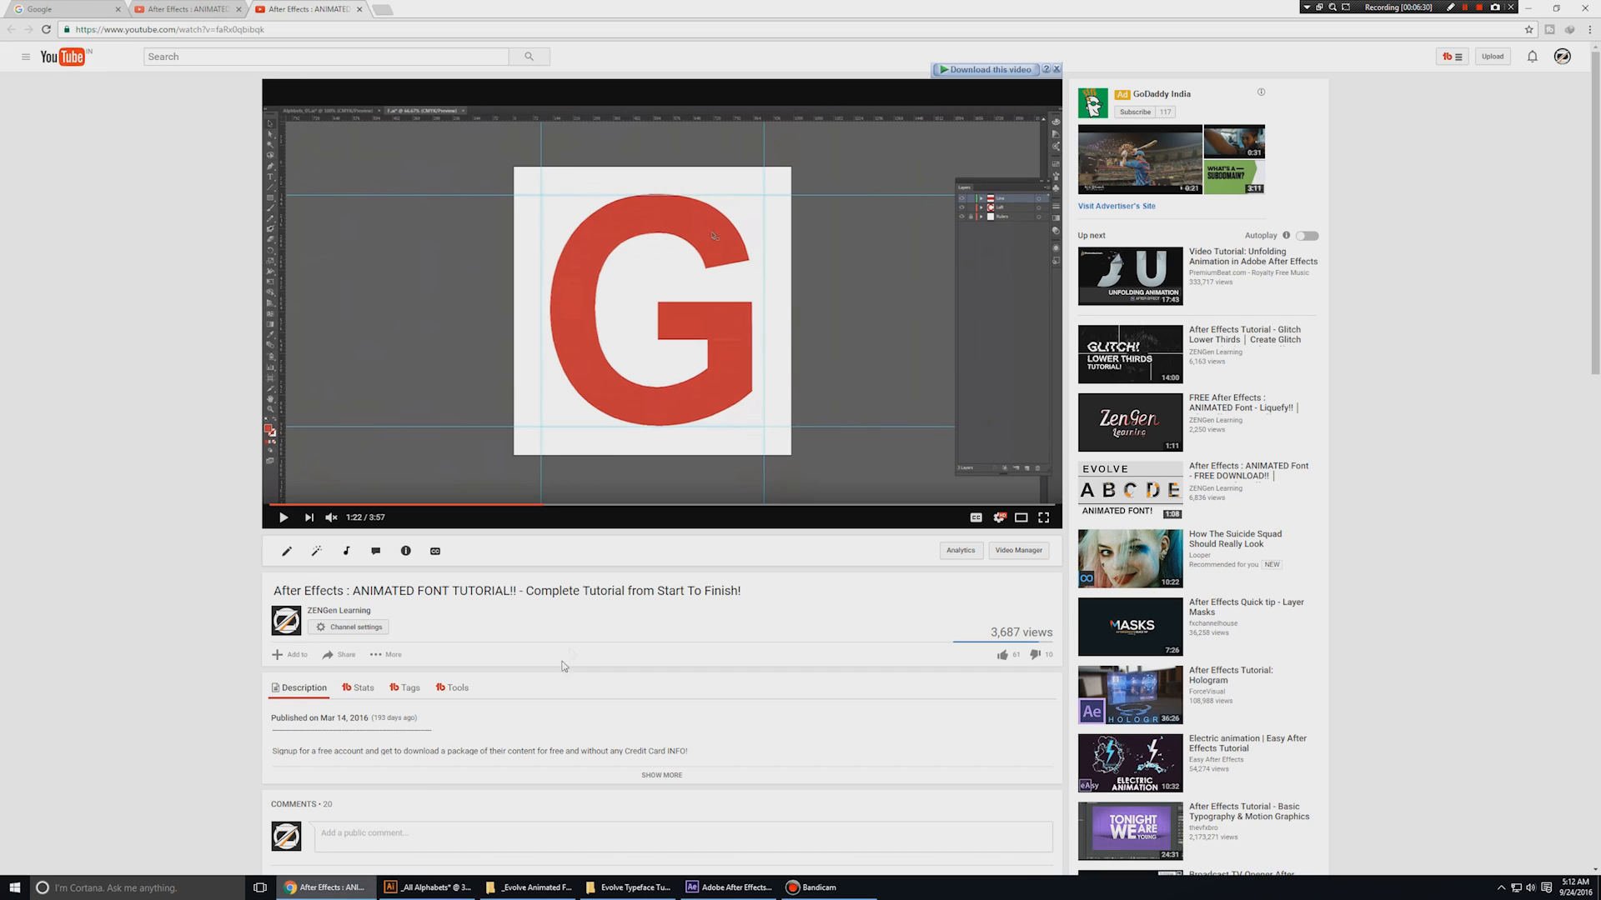
pyautogui.click(185, 8)
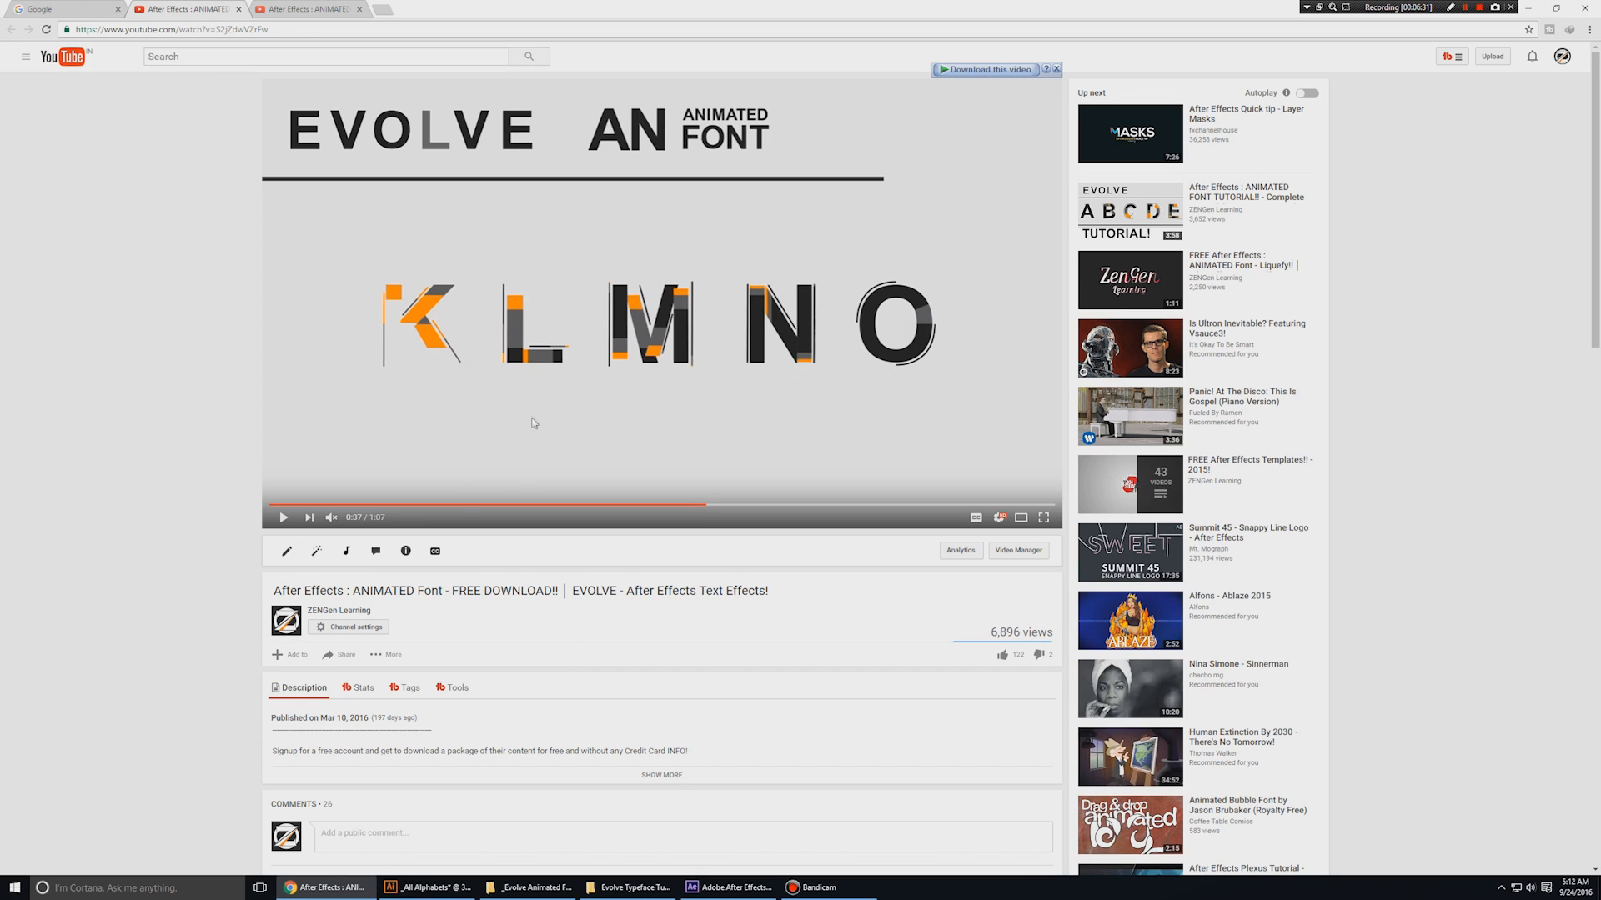
pyautogui.click(545, 505)
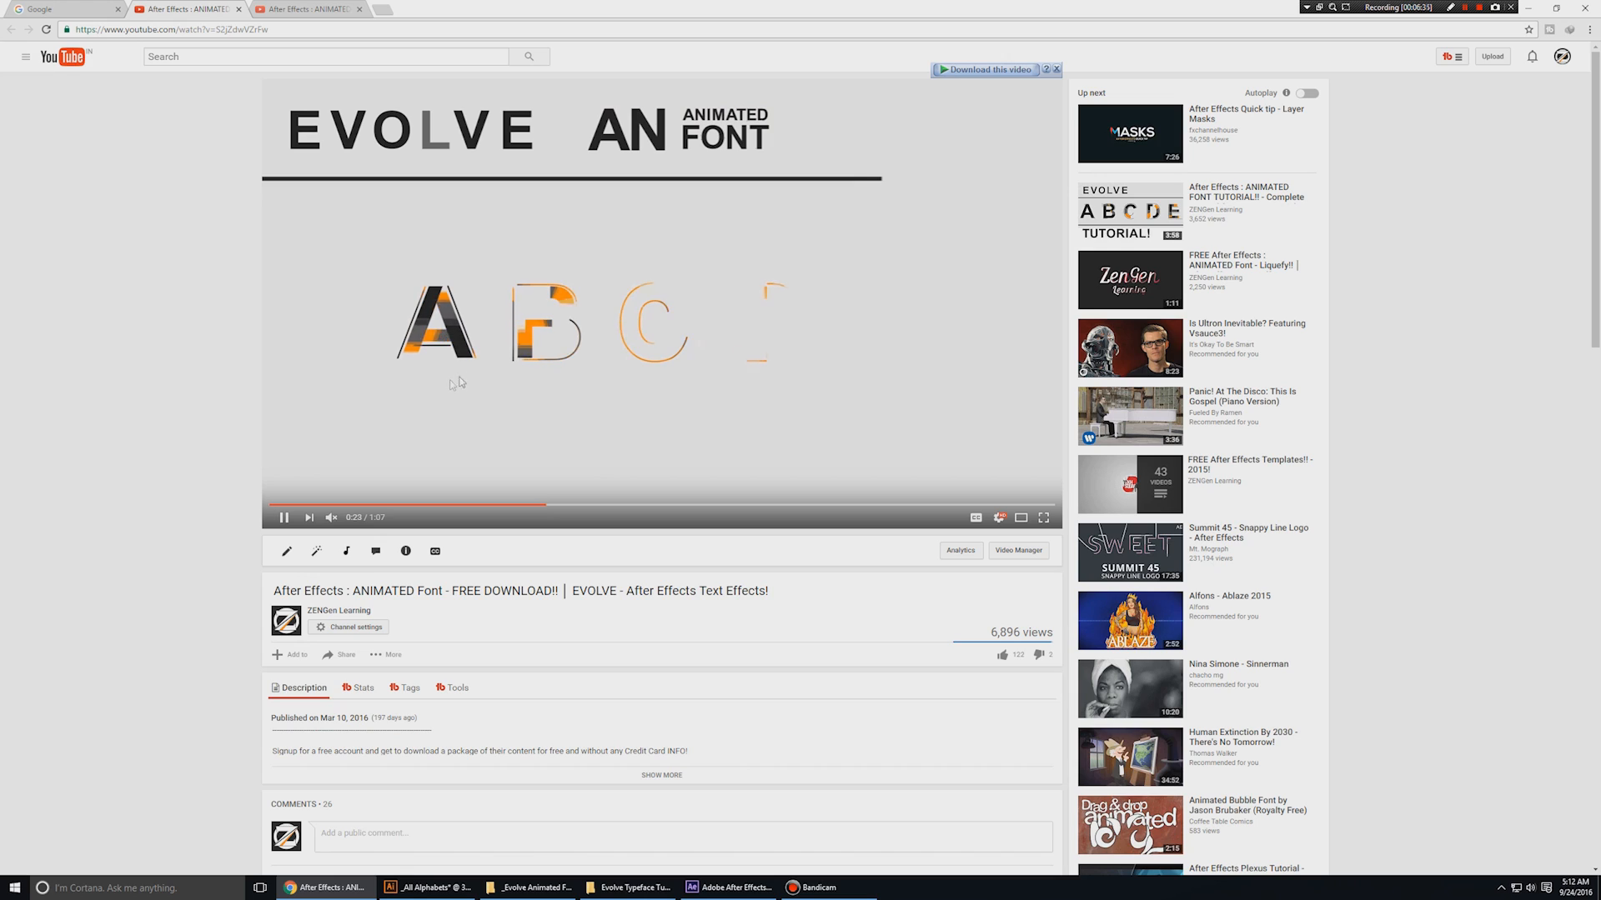
pyautogui.click(480, 379)
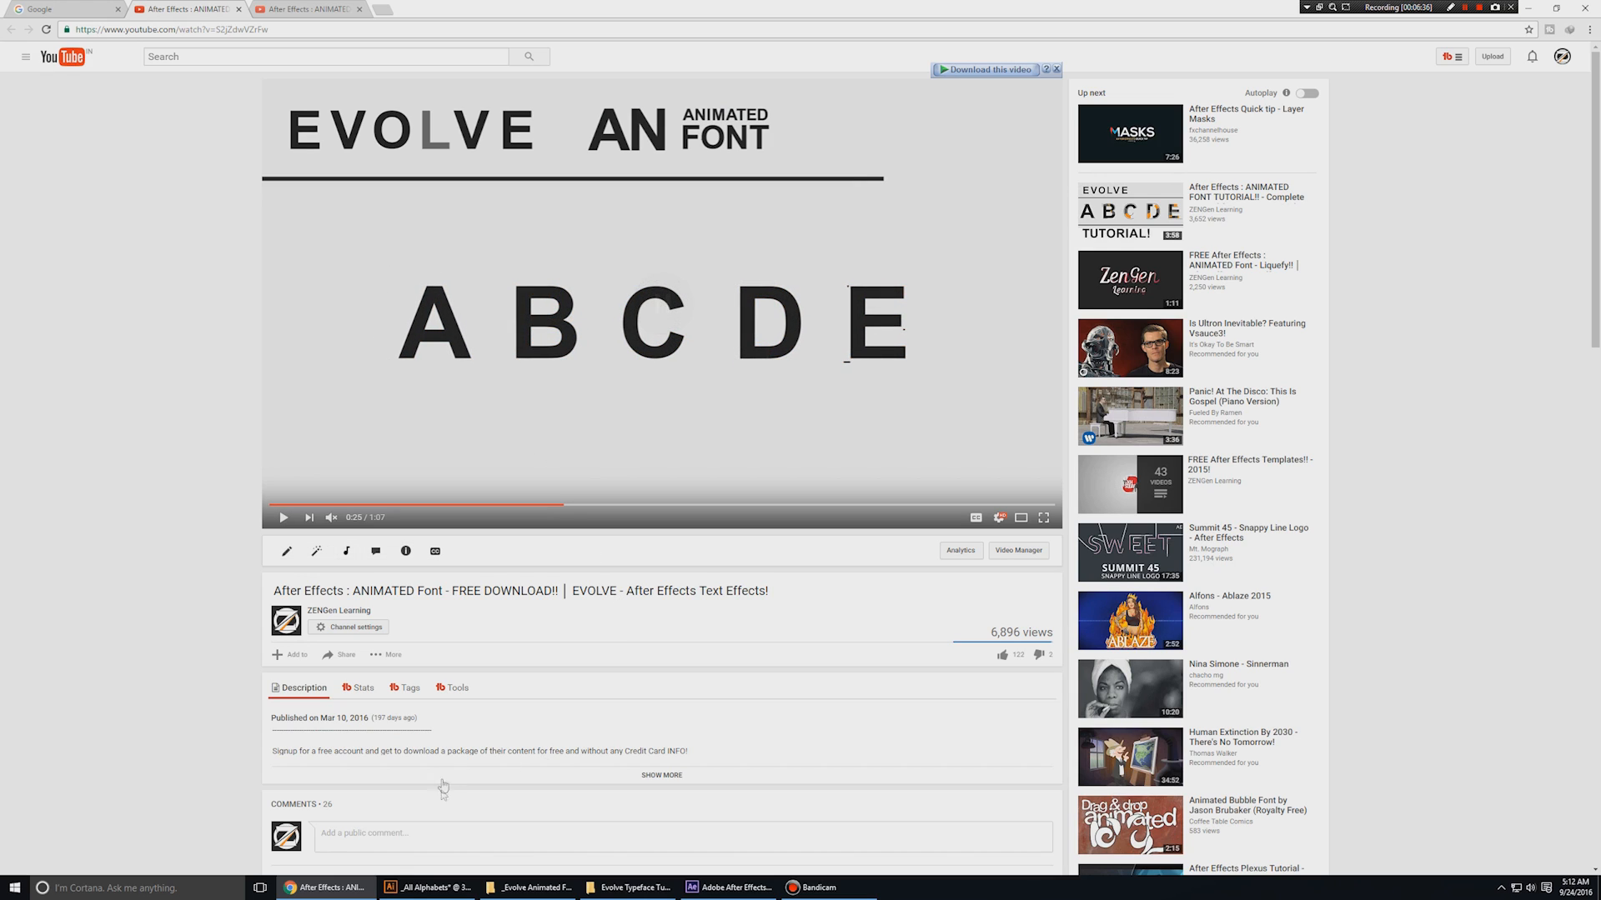
# - Switch back to Illustrator, expand layer C and convert the letter C to outlines
pyautogui.click(427, 887)
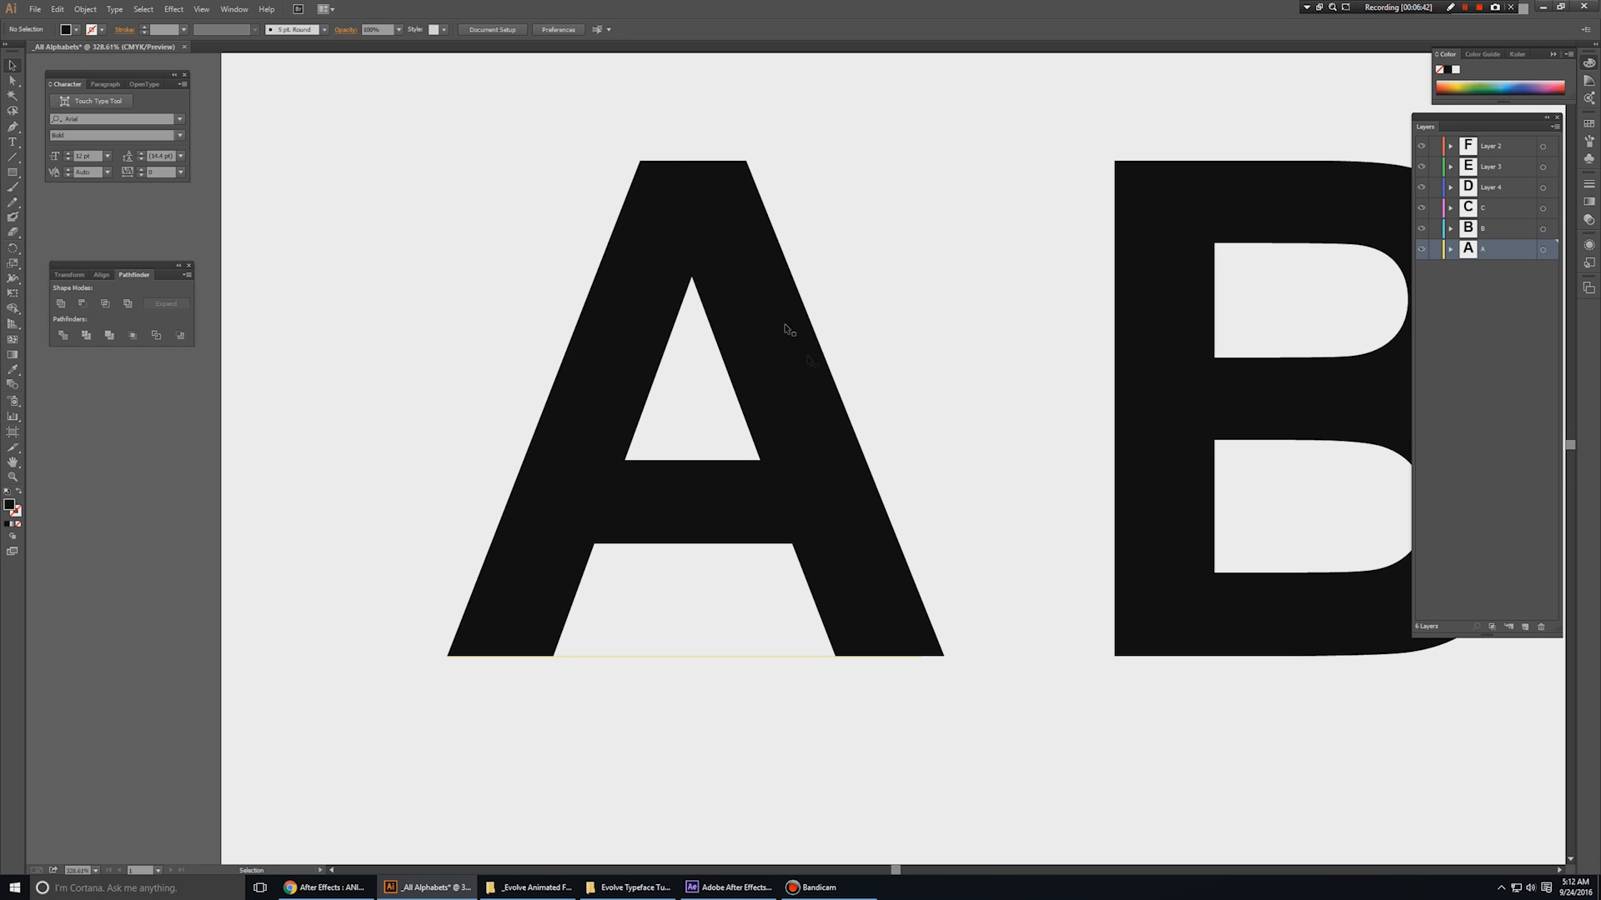
pyautogui.moveTo(909, 355); pyautogui.dragTo(302, 338)
pyautogui.moveTo(783, 372); pyautogui.dragTo(230, 460)
pyautogui.moveTo(812, 424); pyautogui.dragTo(747, 364)
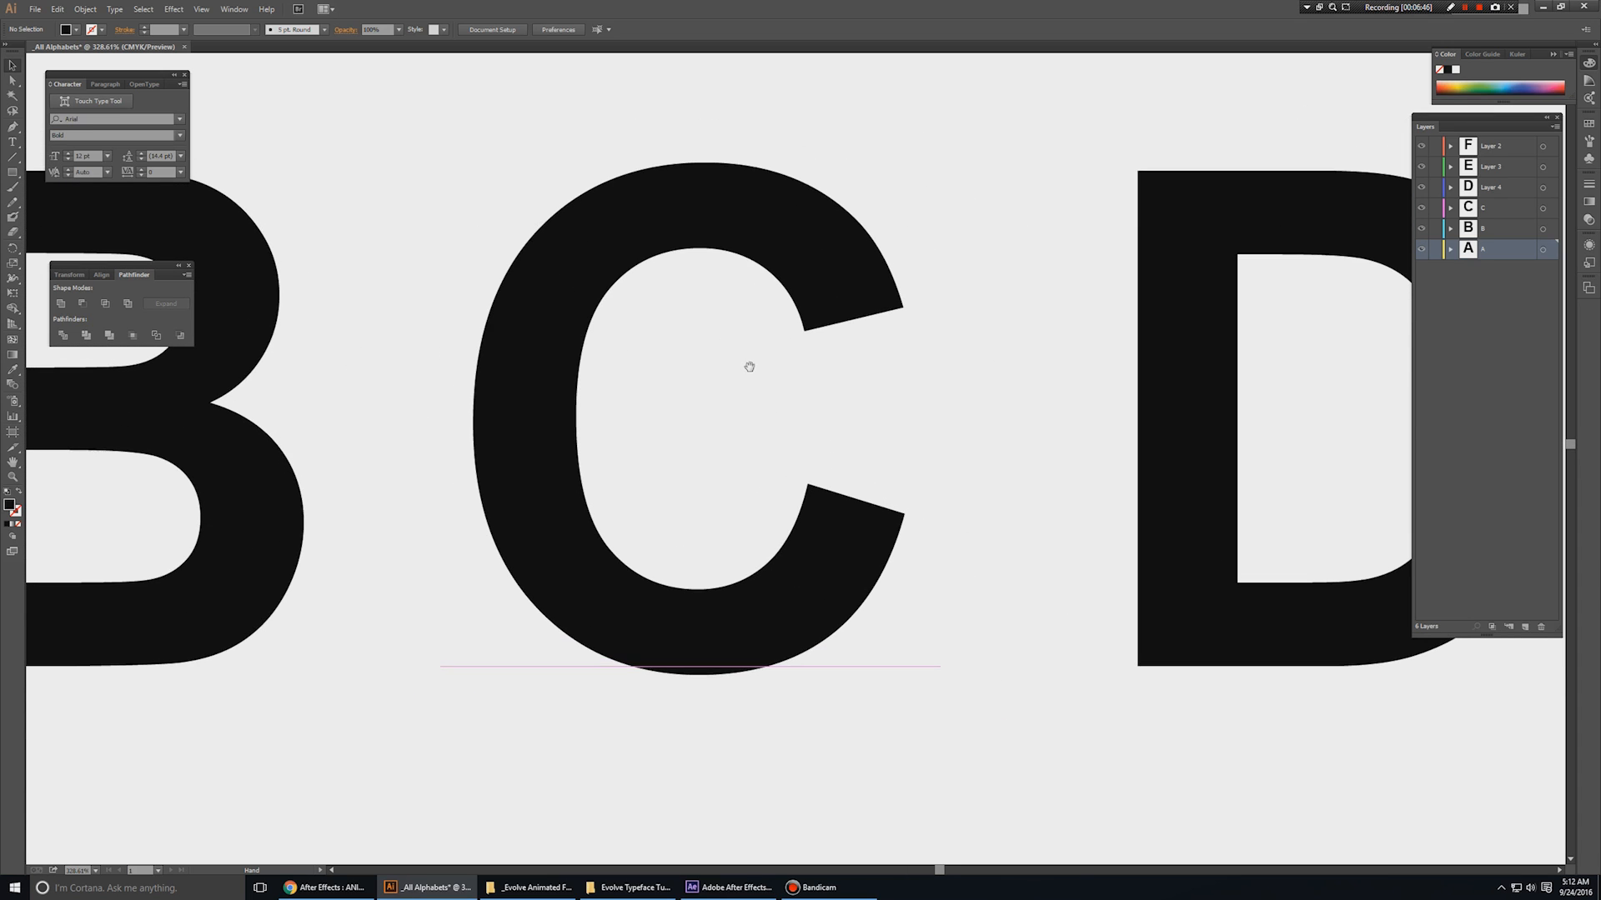
pyautogui.click(783, 265)
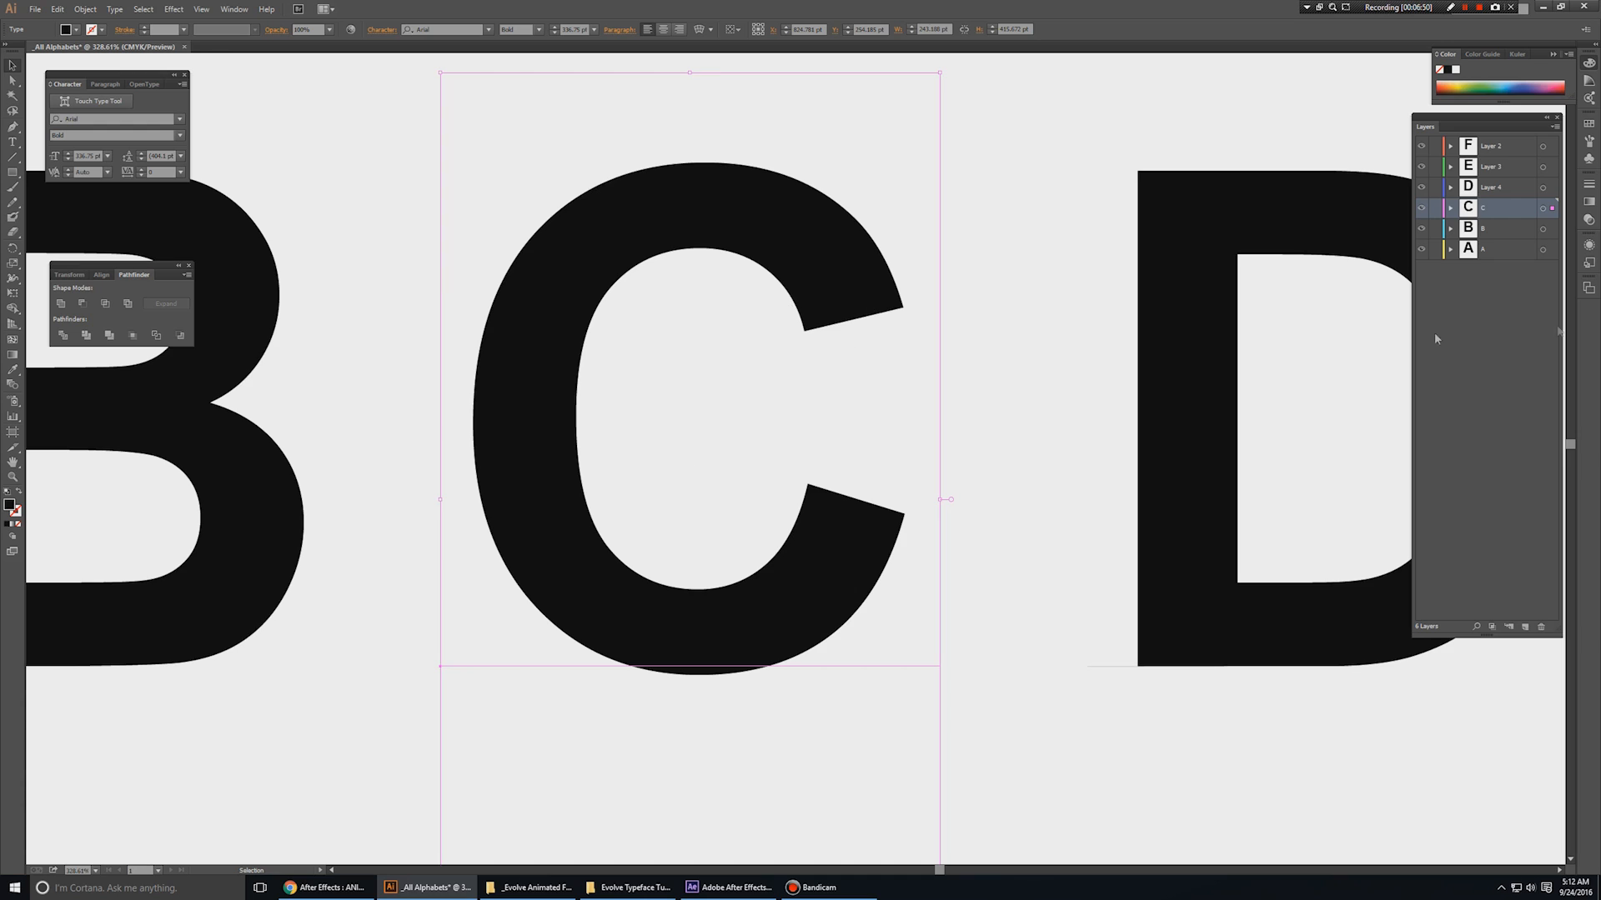
pyautogui.click(1450, 209)
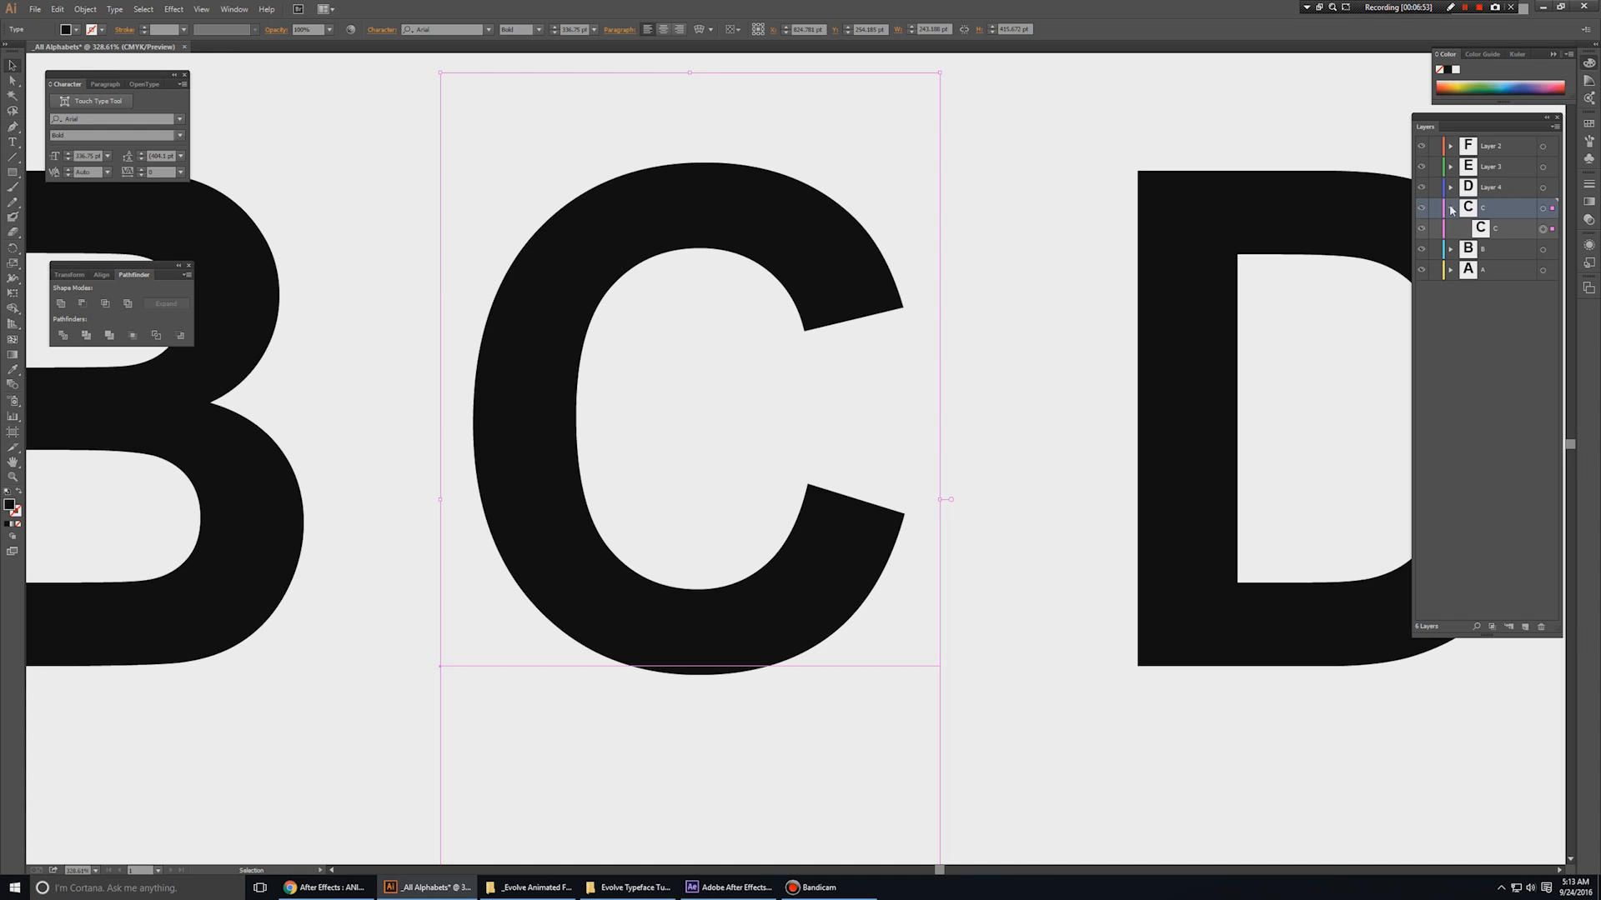
pyautogui.click(1507, 223)
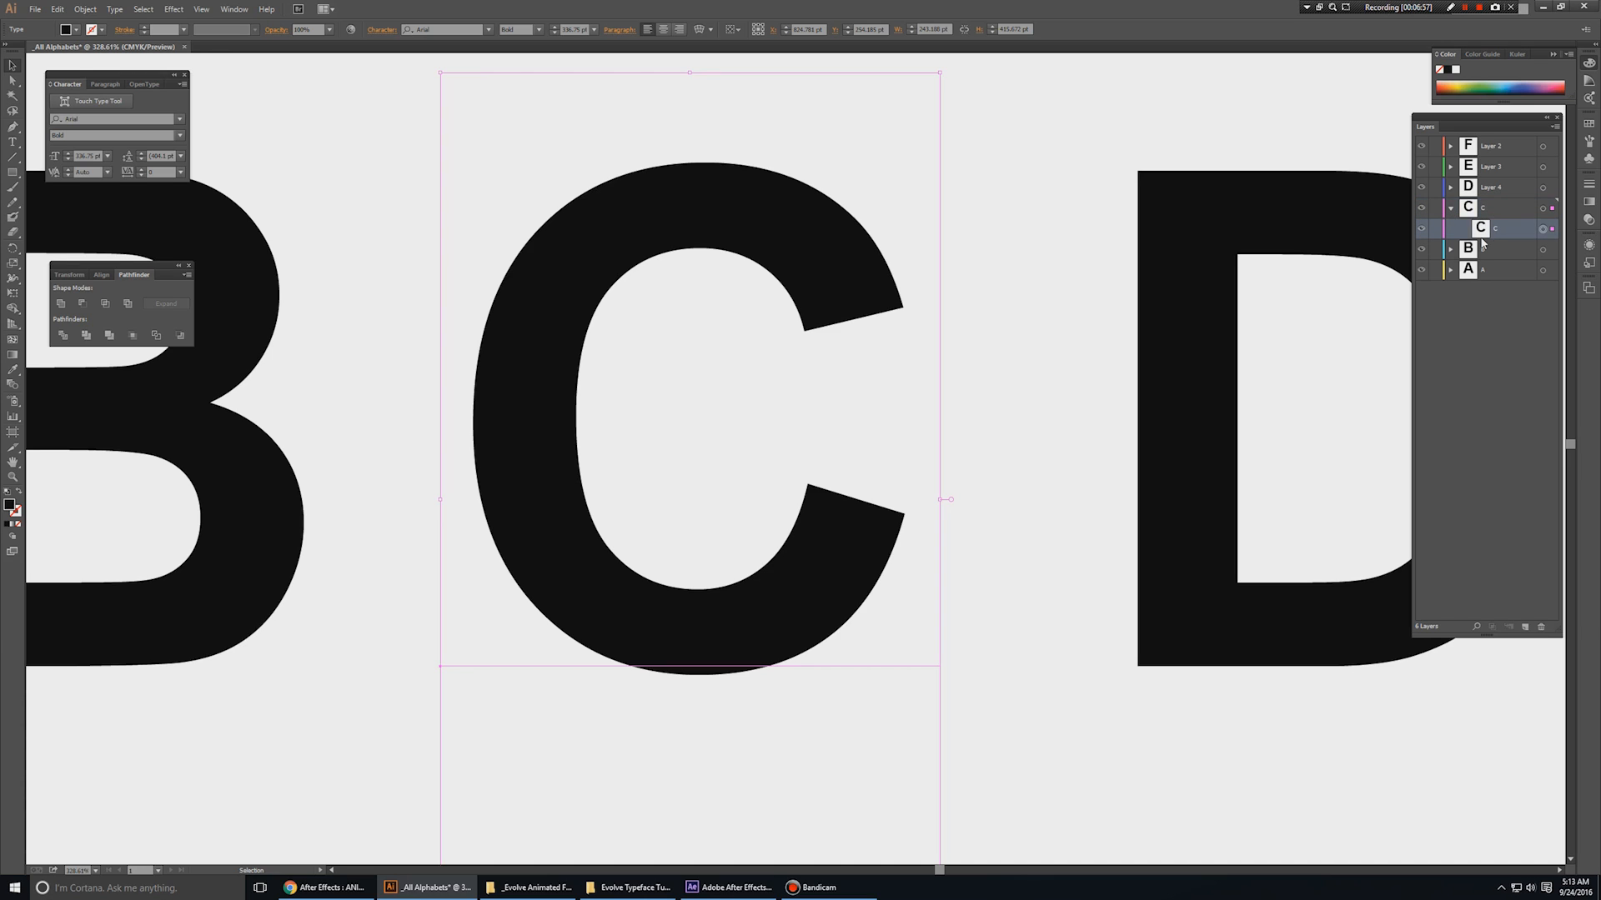
pyautogui.rightClick(725, 214)
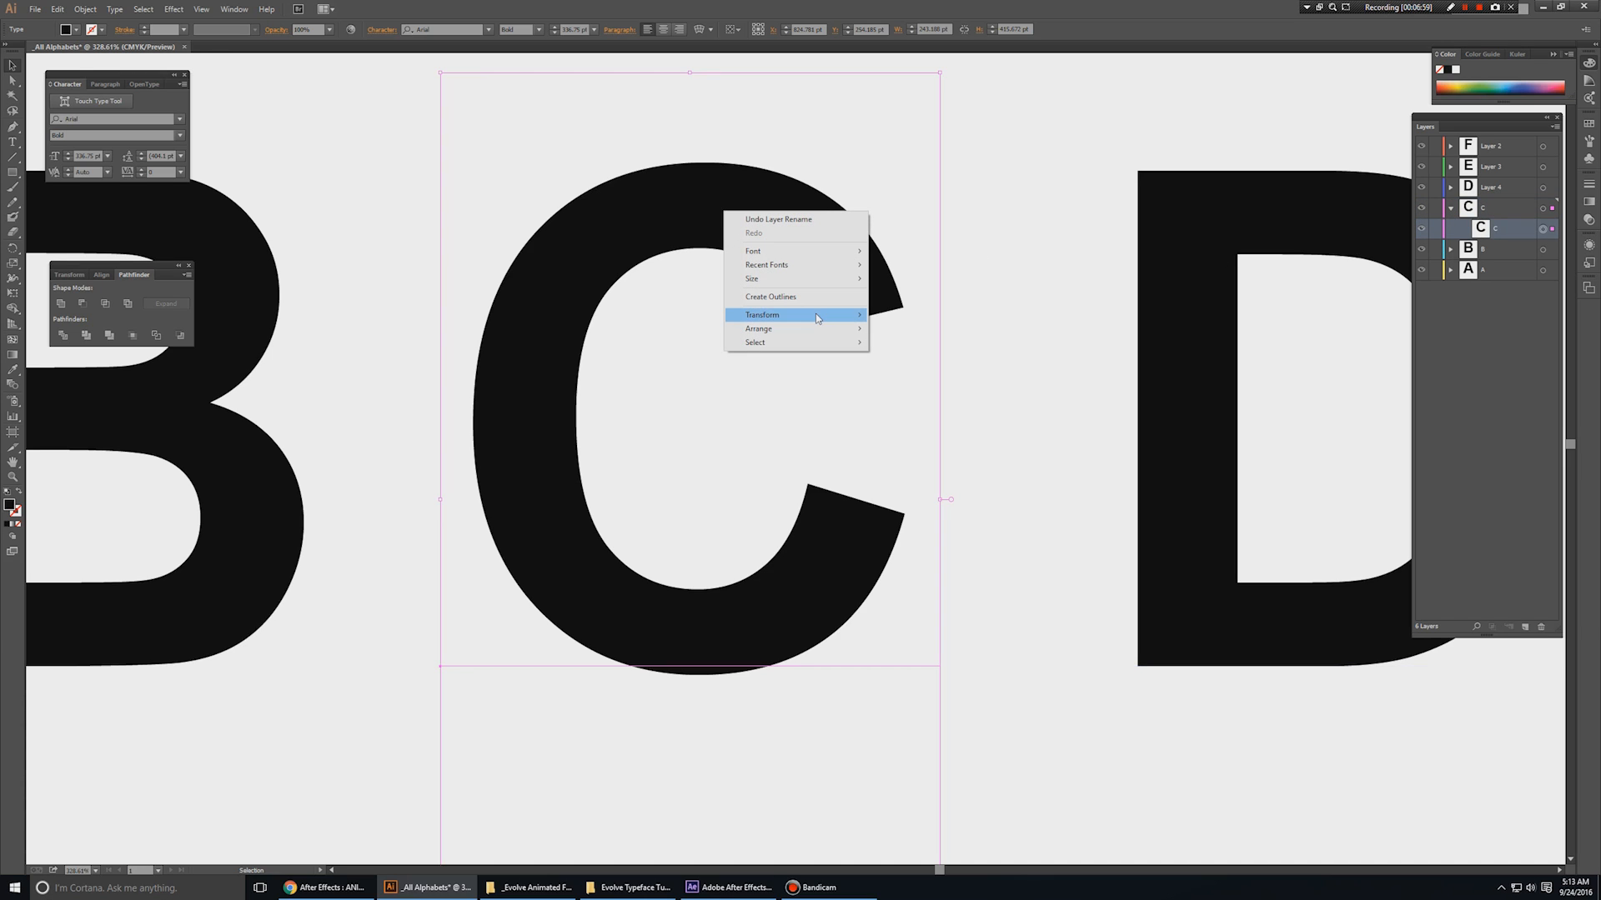
pyautogui.click(772, 299)
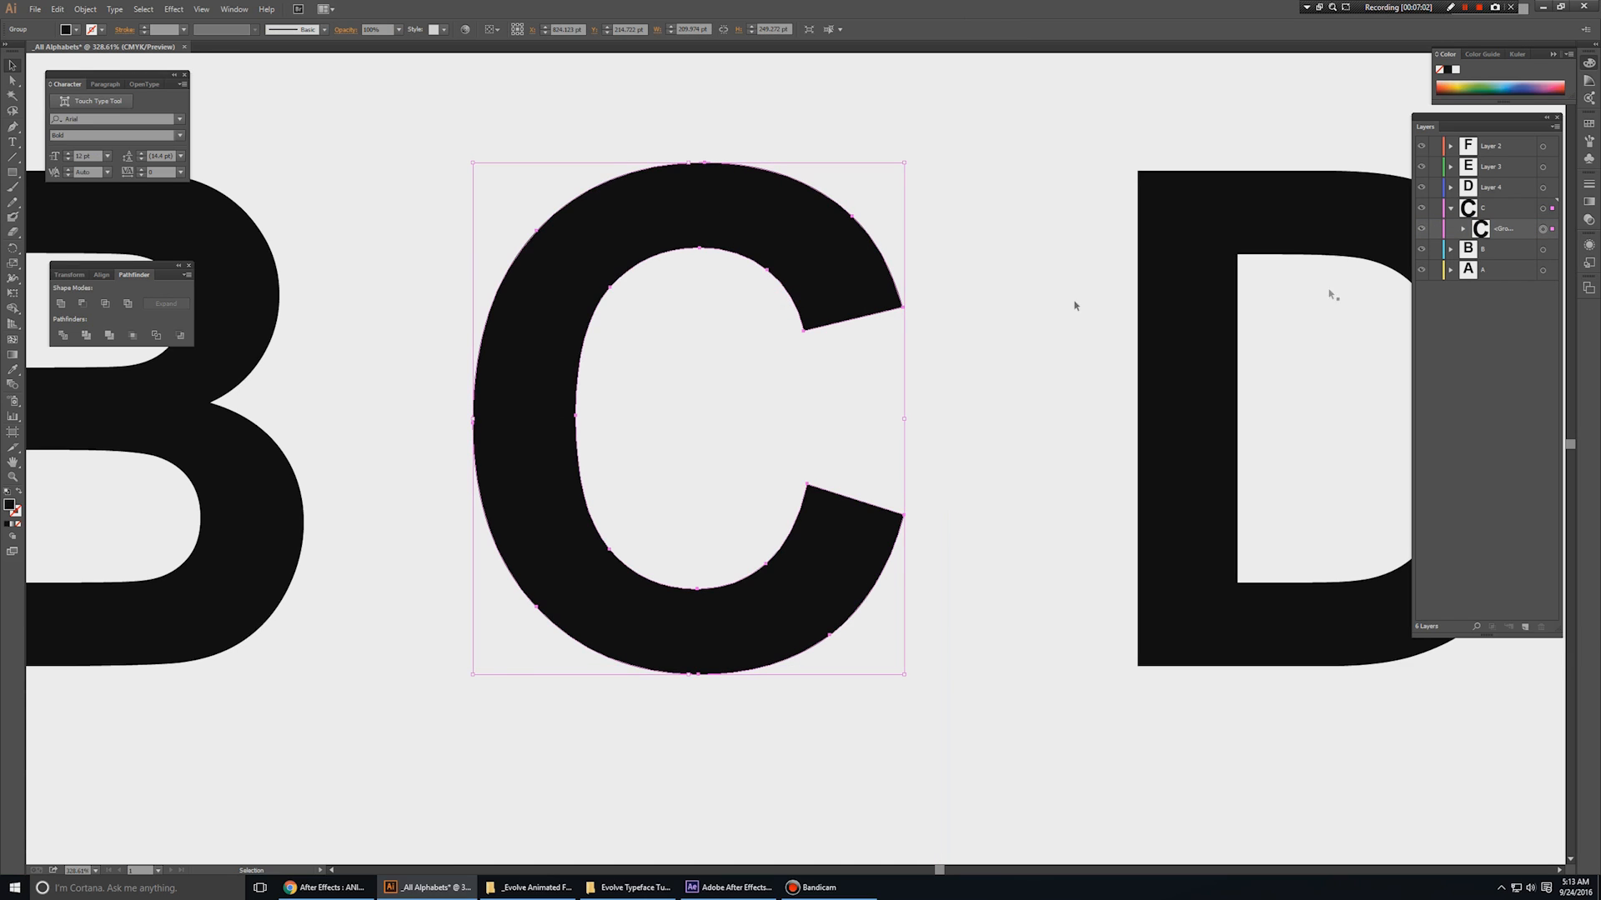
# - Duplicate the outlined C group twice within layer C and lock the two lower copies
pyautogui.click(1510, 231)
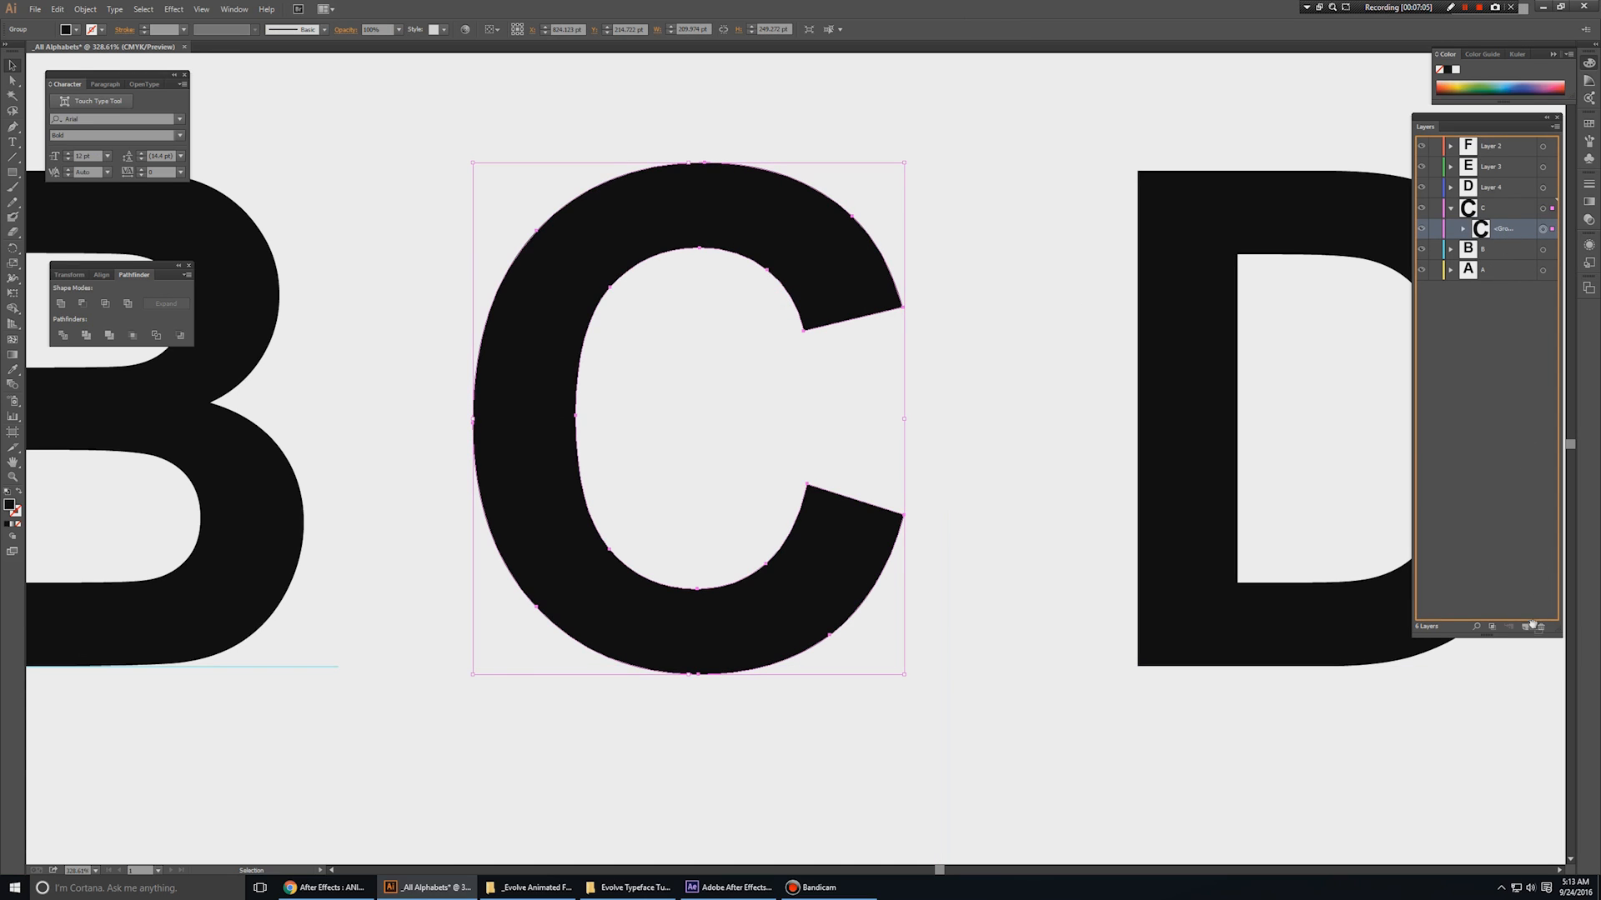
pyautogui.moveTo(1499, 234); pyautogui.dragTo(1527, 628)
pyautogui.moveTo(1493, 242); pyautogui.dragTo(1525, 626)
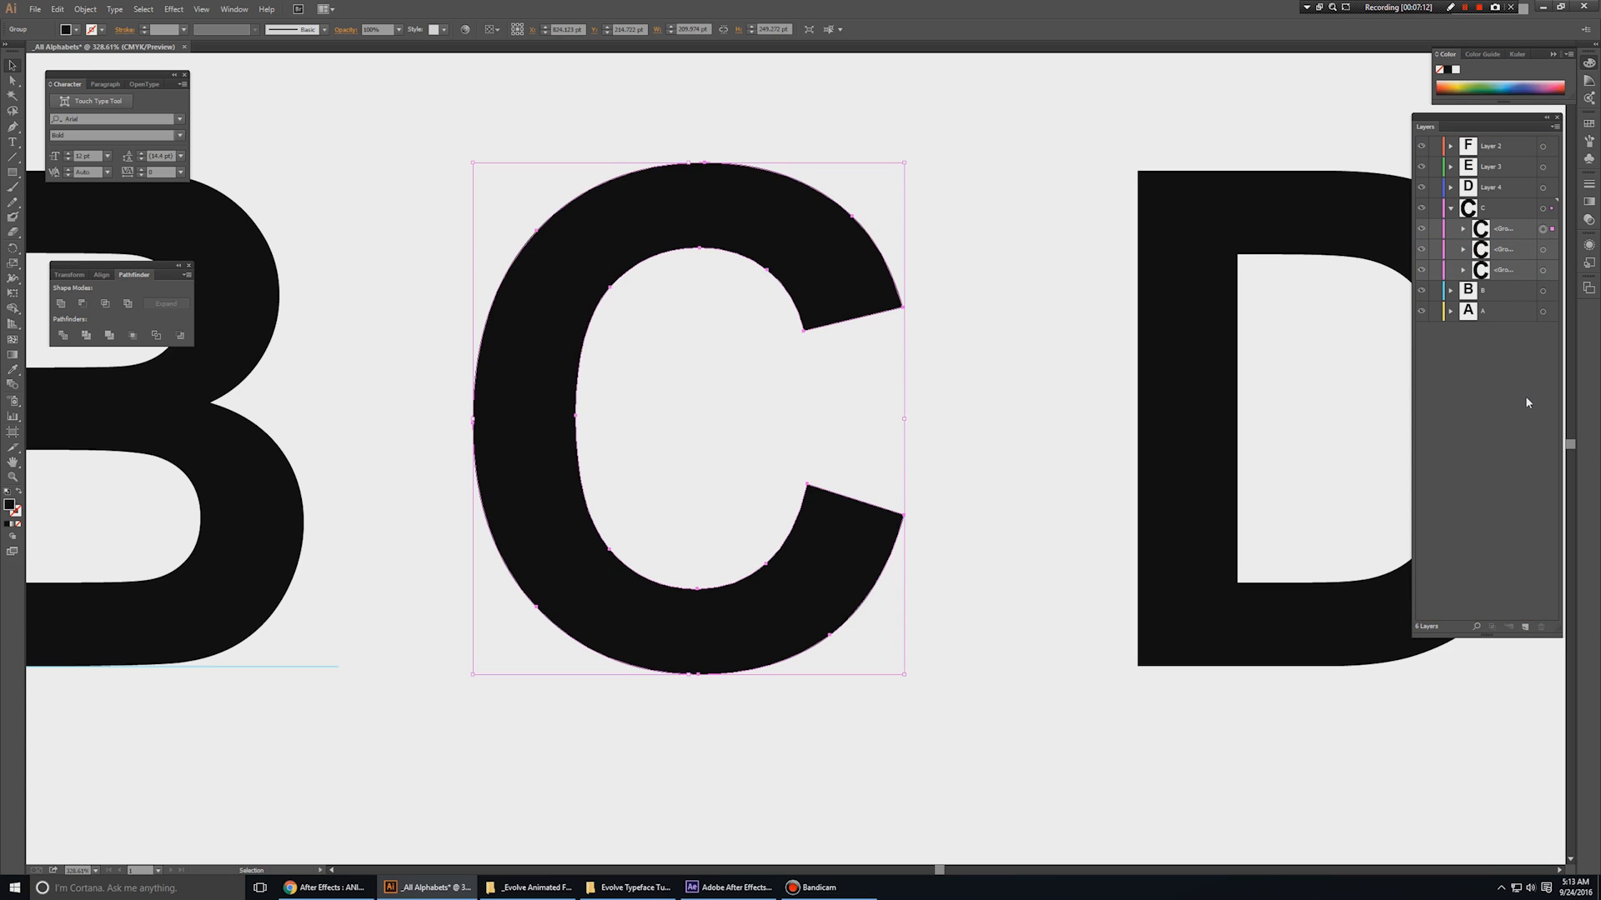
pyautogui.moveTo(1437, 254); pyautogui.dragTo(1438, 274)
pyautogui.click(1491, 255)
pyautogui.click(1489, 233)
pyautogui.click(704, 286)
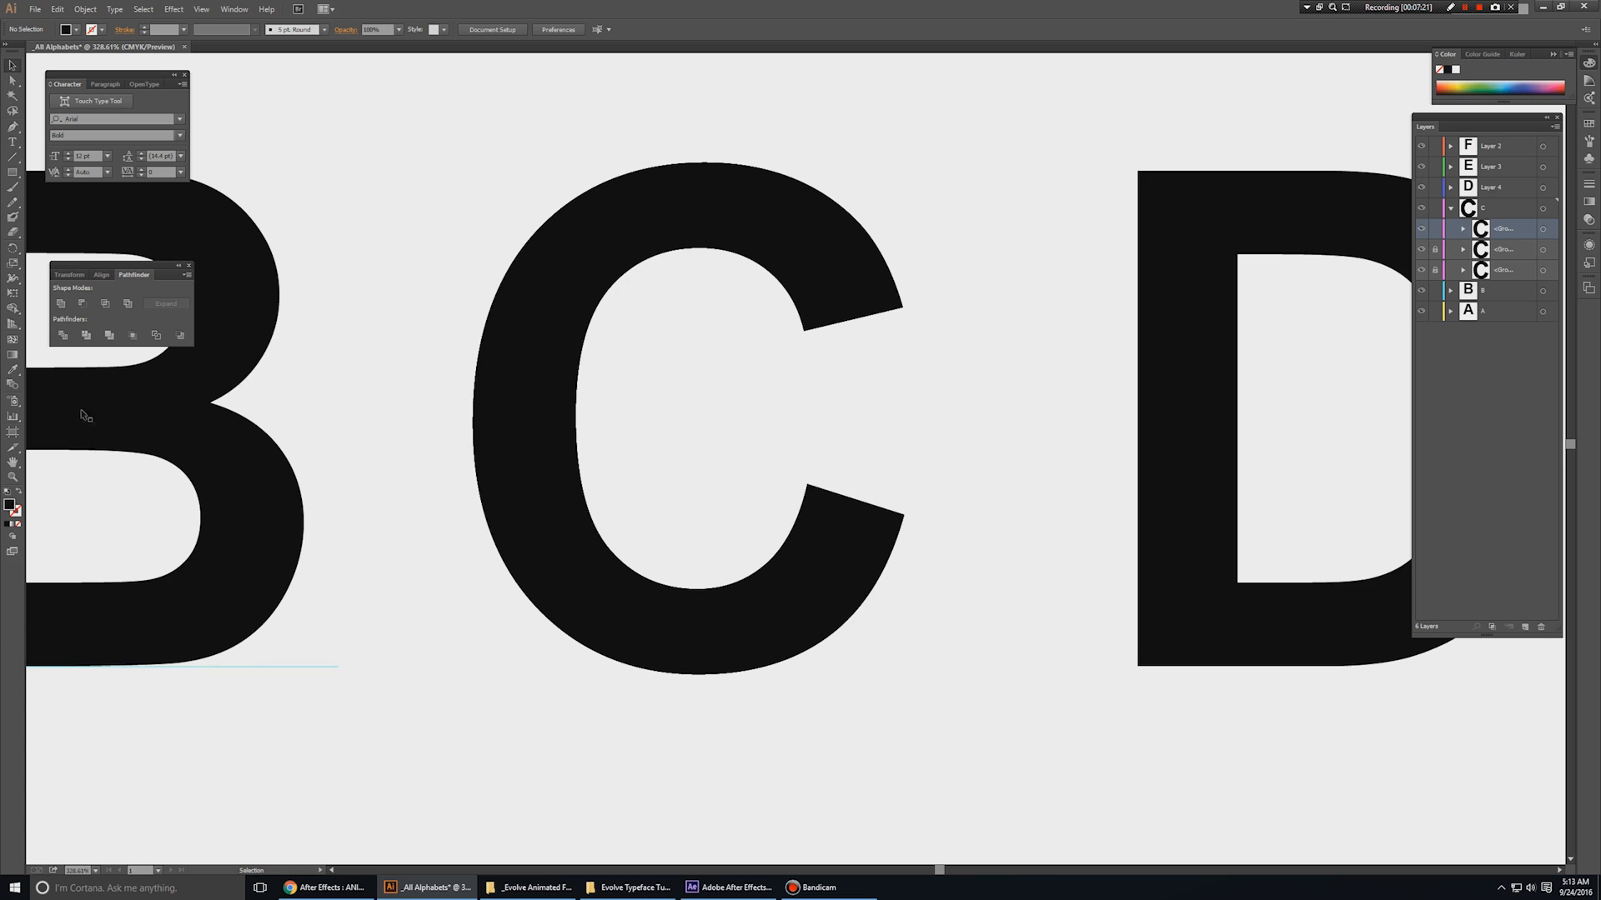
# - Draw a rectangle over the upper-right arm of the C and fill it with orange-red
pyautogui.moveTo(12, 173); pyautogui.dragTo(40, 179)
pyautogui.moveTo(710, 143); pyautogui.dragTo(915, 361)
pyautogui.click(75, 30)
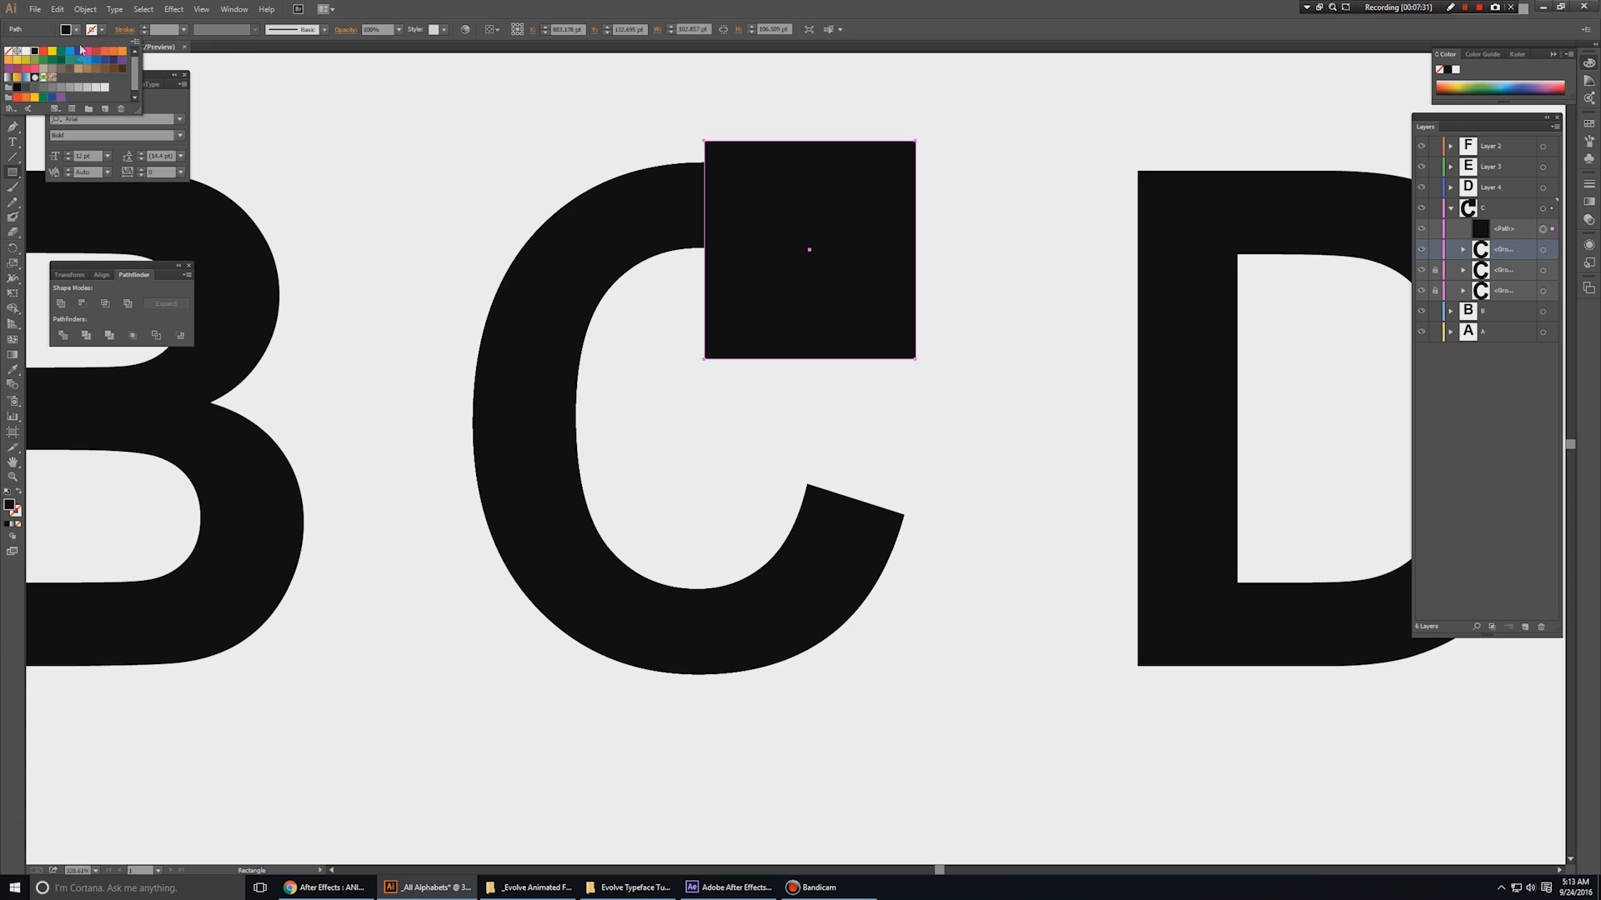
pyautogui.click(101, 51)
pyautogui.press('v')
pyautogui.click(1015, 191)
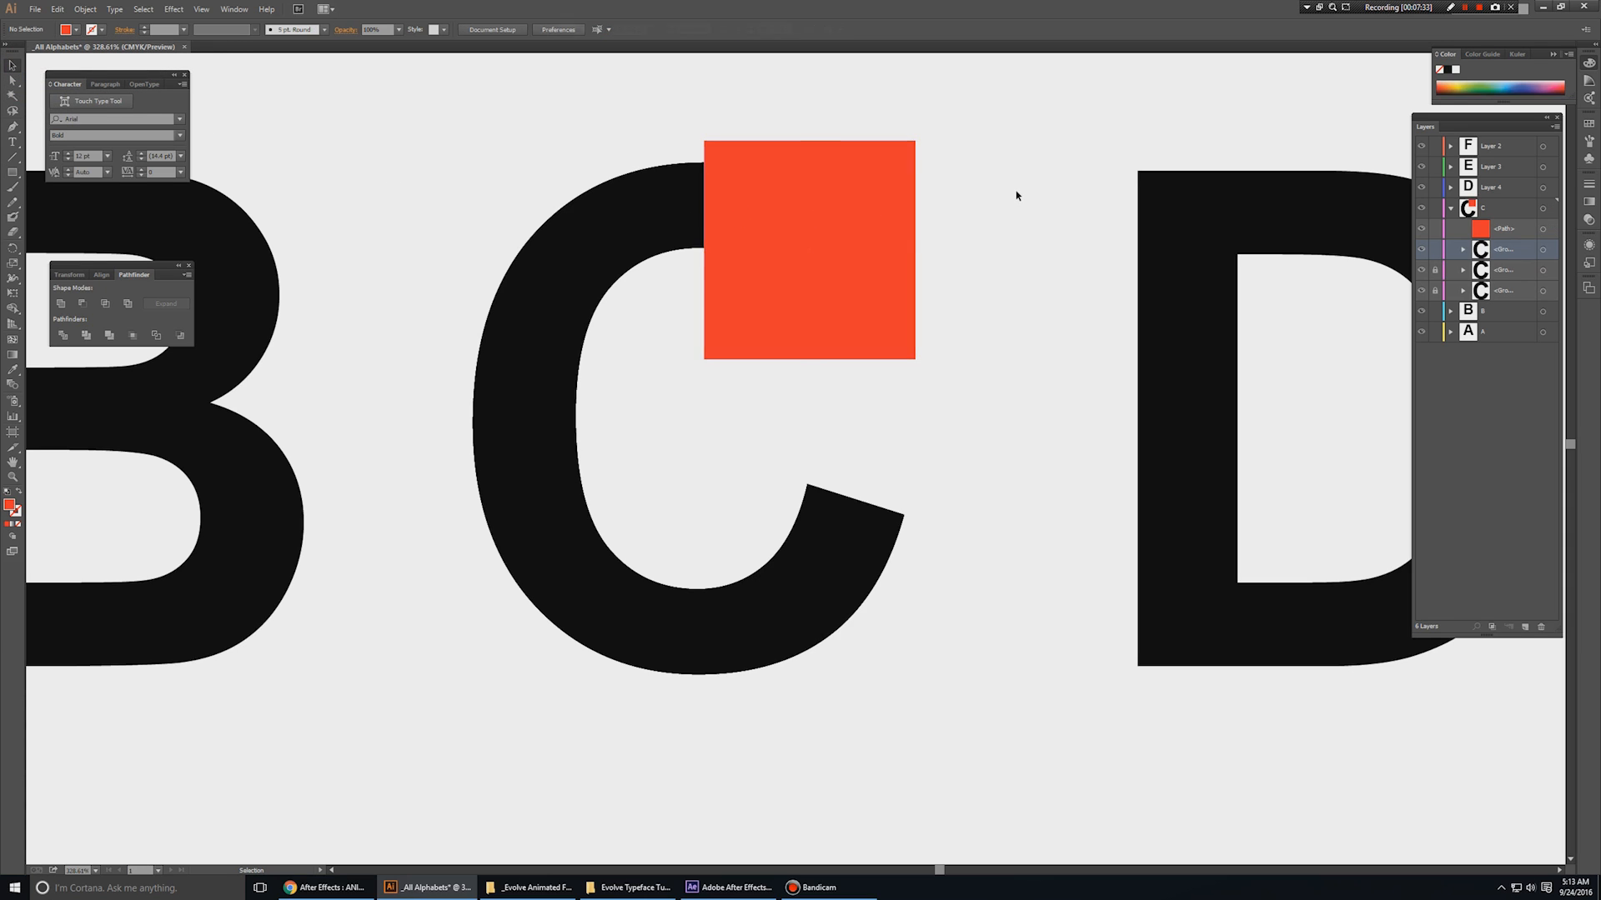
# - Select the unlocked C outline together with the orange-red rectangle and close the Pathfinder panel
pyautogui.keyDown('ctrl'); pyautogui.click(671, 142); pyautogui.keyUp('ctrl')
pyautogui.moveTo(978, 307); pyautogui.dragTo(864, 139)
pyautogui.moveTo(850, 560); pyautogui.dragTo(636, 39)
pyautogui.moveTo(826, 409); pyautogui.dragTo(813, 421)
pyautogui.click(682, 259)
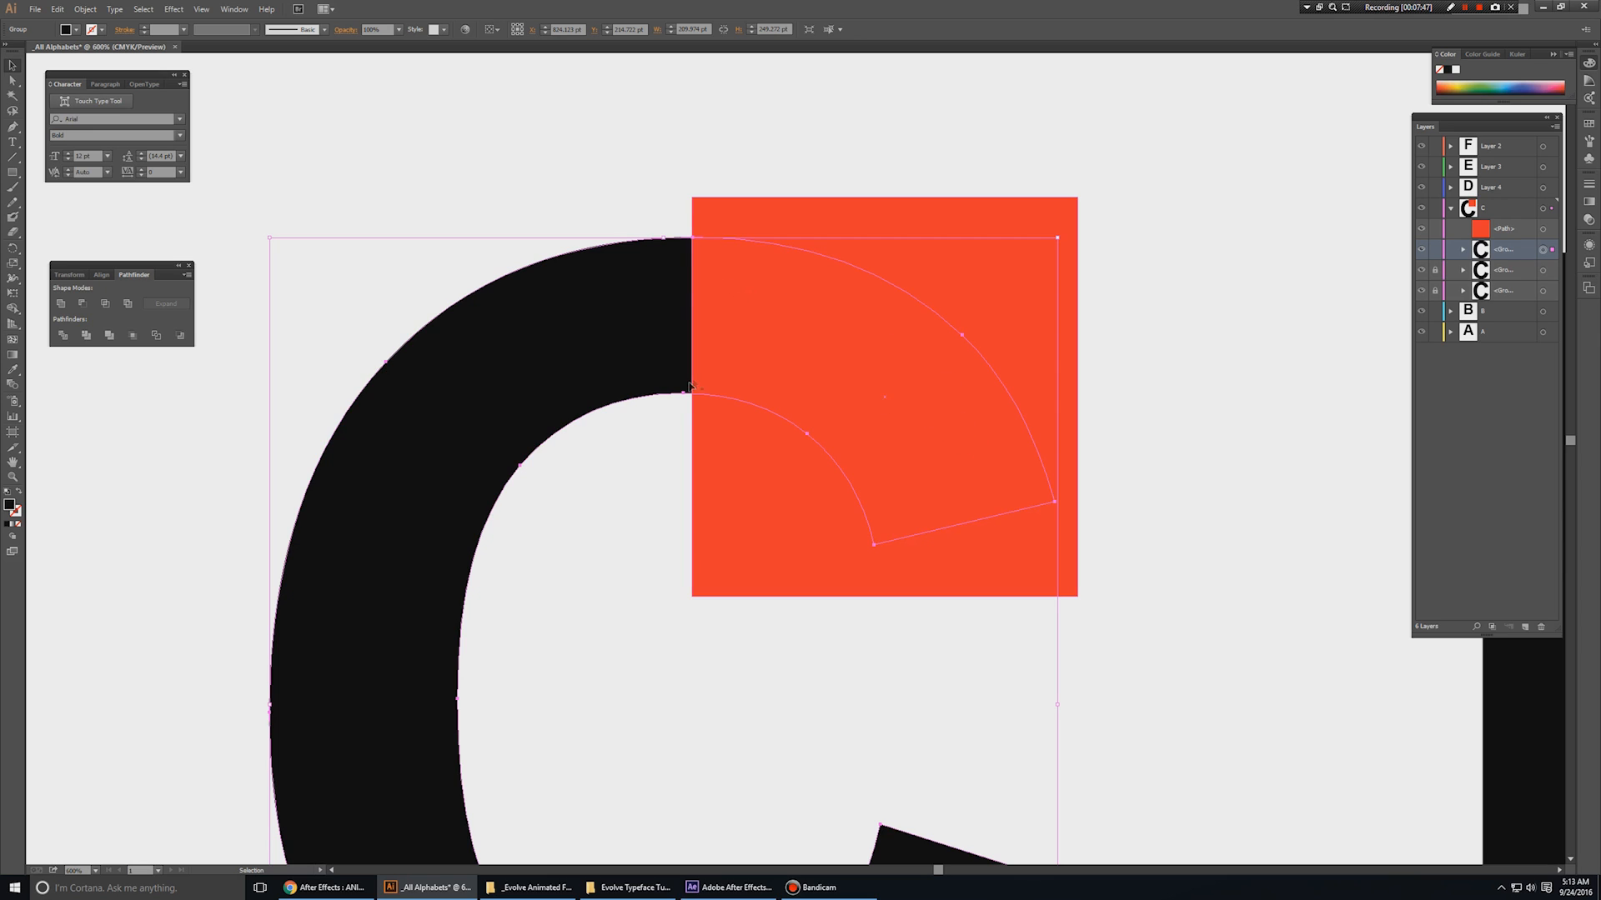
pyautogui.keyDown('ctrl'); pyautogui.click(876, 485); pyautogui.keyUp('ctrl')
pyautogui.moveTo(949, 387); pyautogui.dragTo(1002, 451)
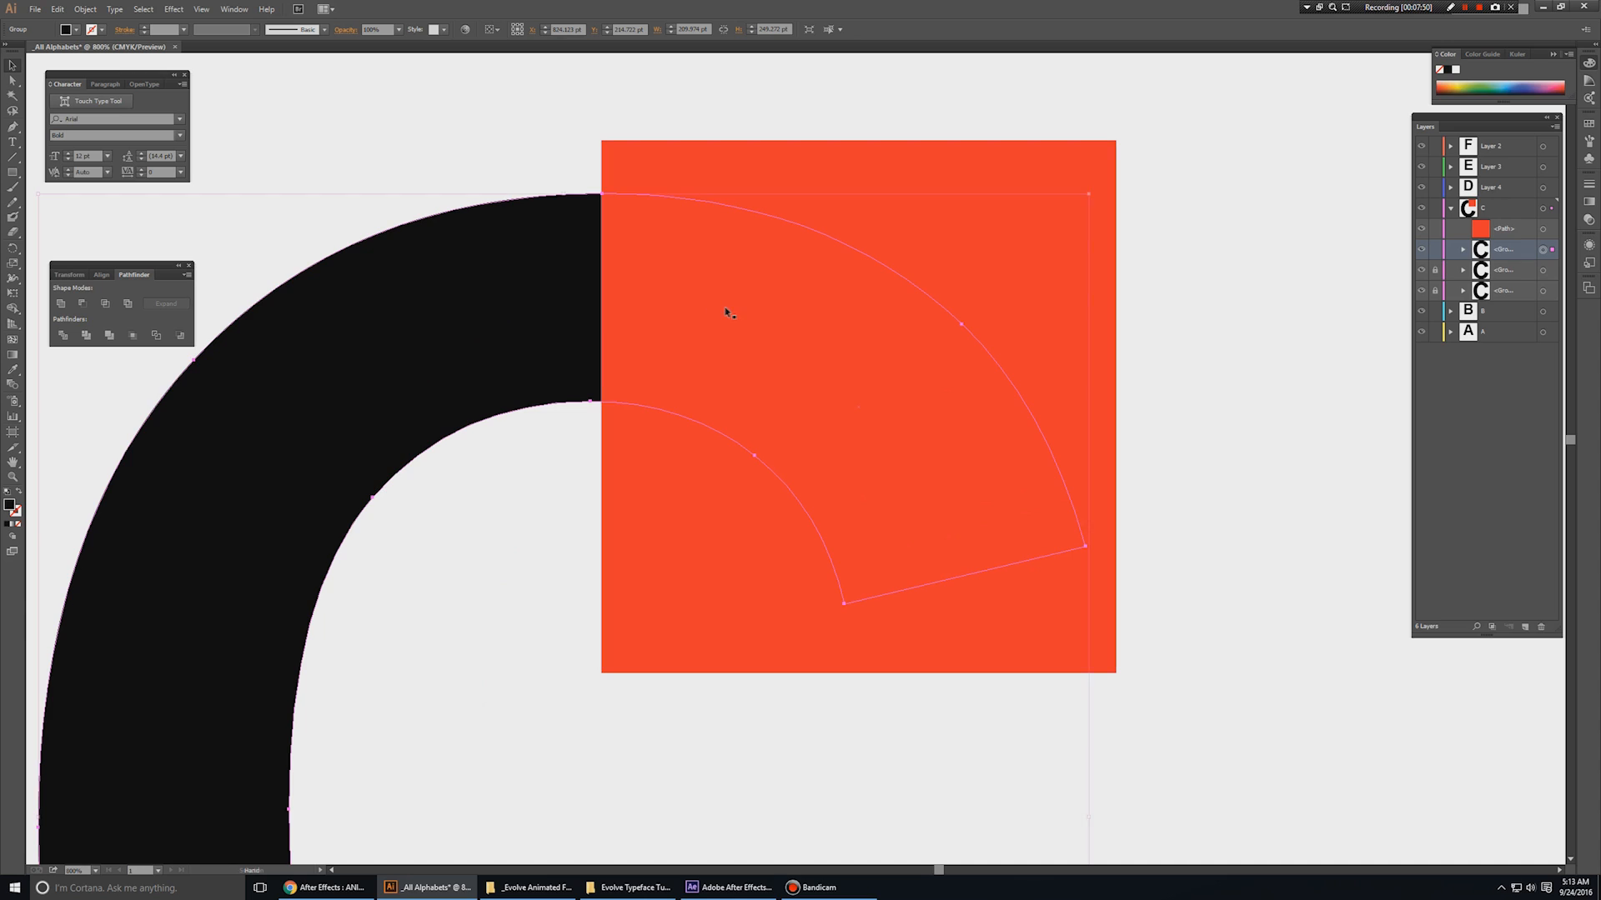
pyautogui.click(188, 266)
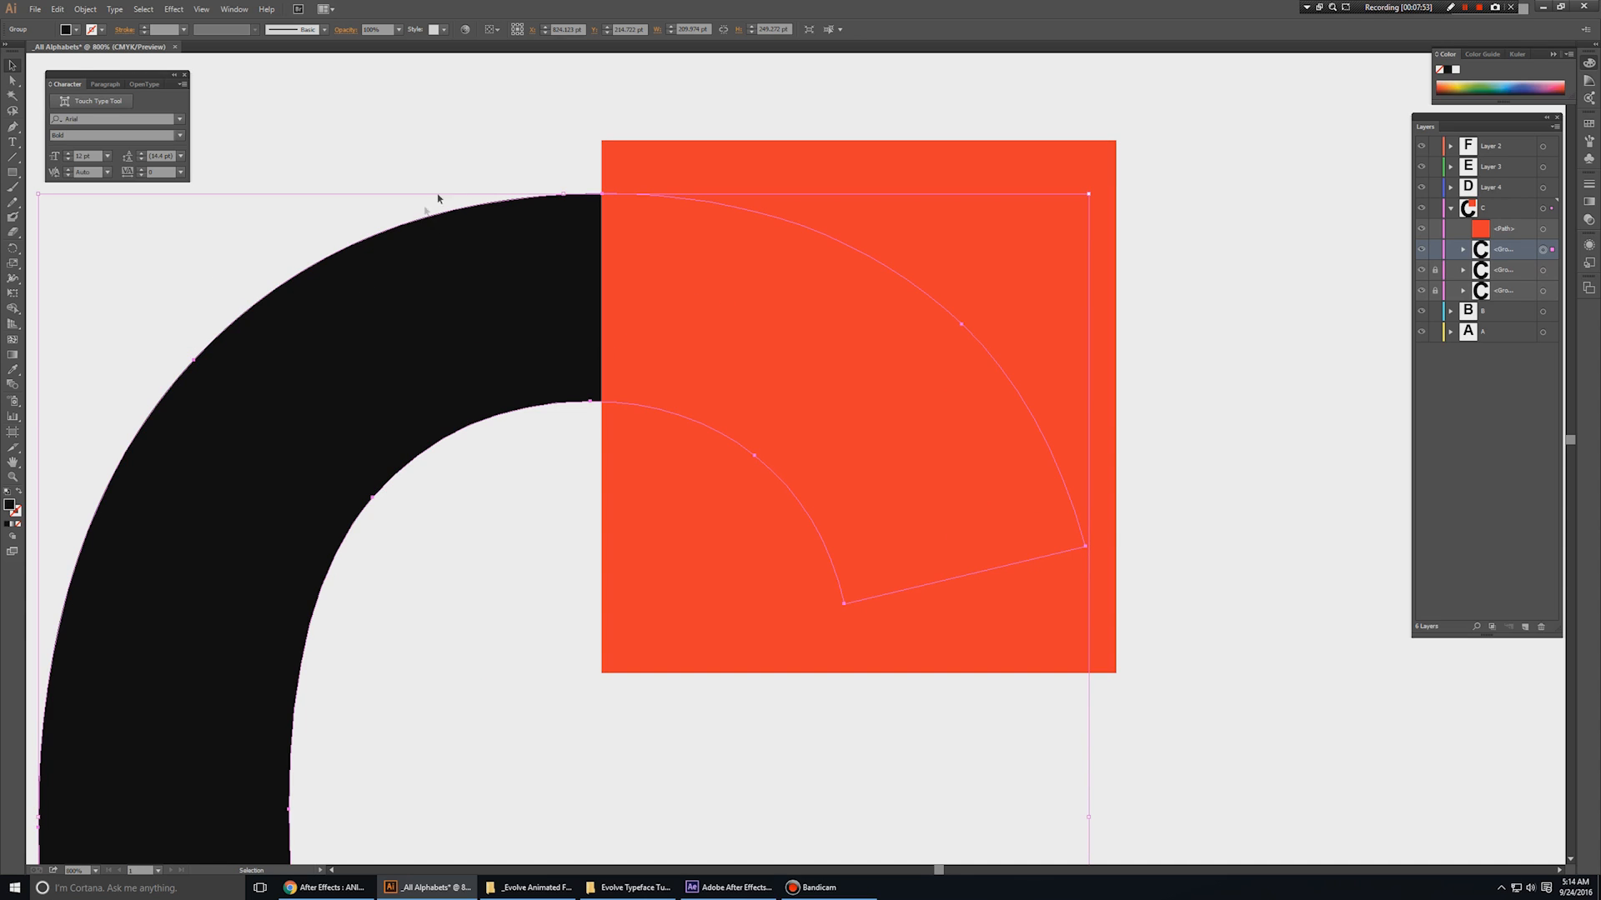
pyautogui.keyDown('shift'); pyautogui.click(874, 502); pyautogui.keyUp('shift')
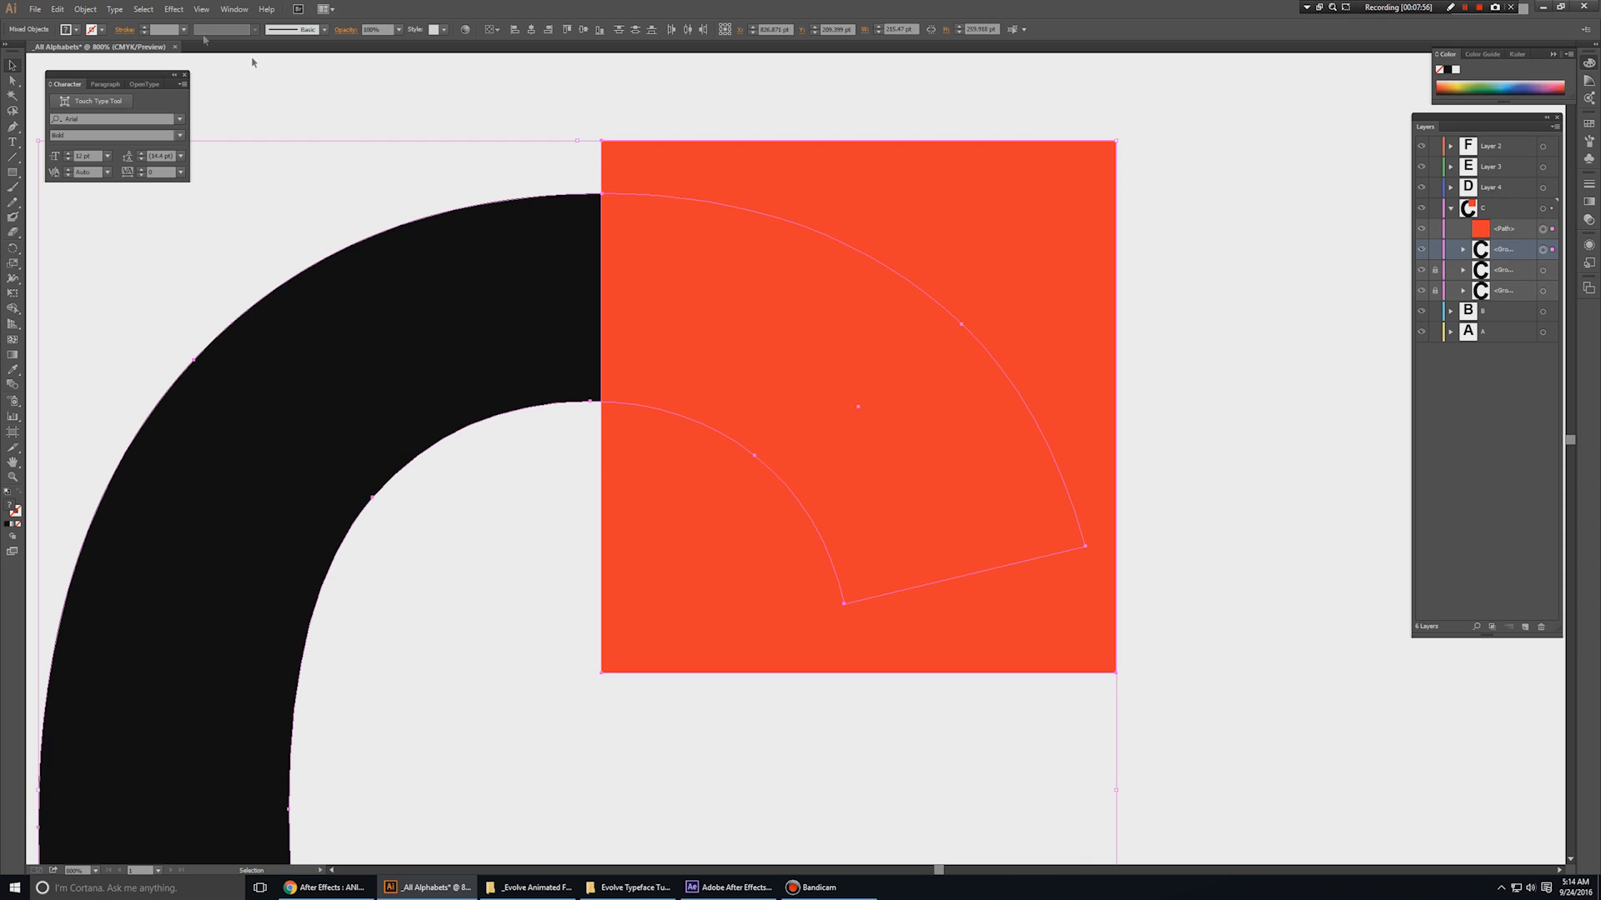
# - Show the Pathfinder panel again and reselect the orange-red rectangle together with the unlocked C outline
pyautogui.click(234, 10)
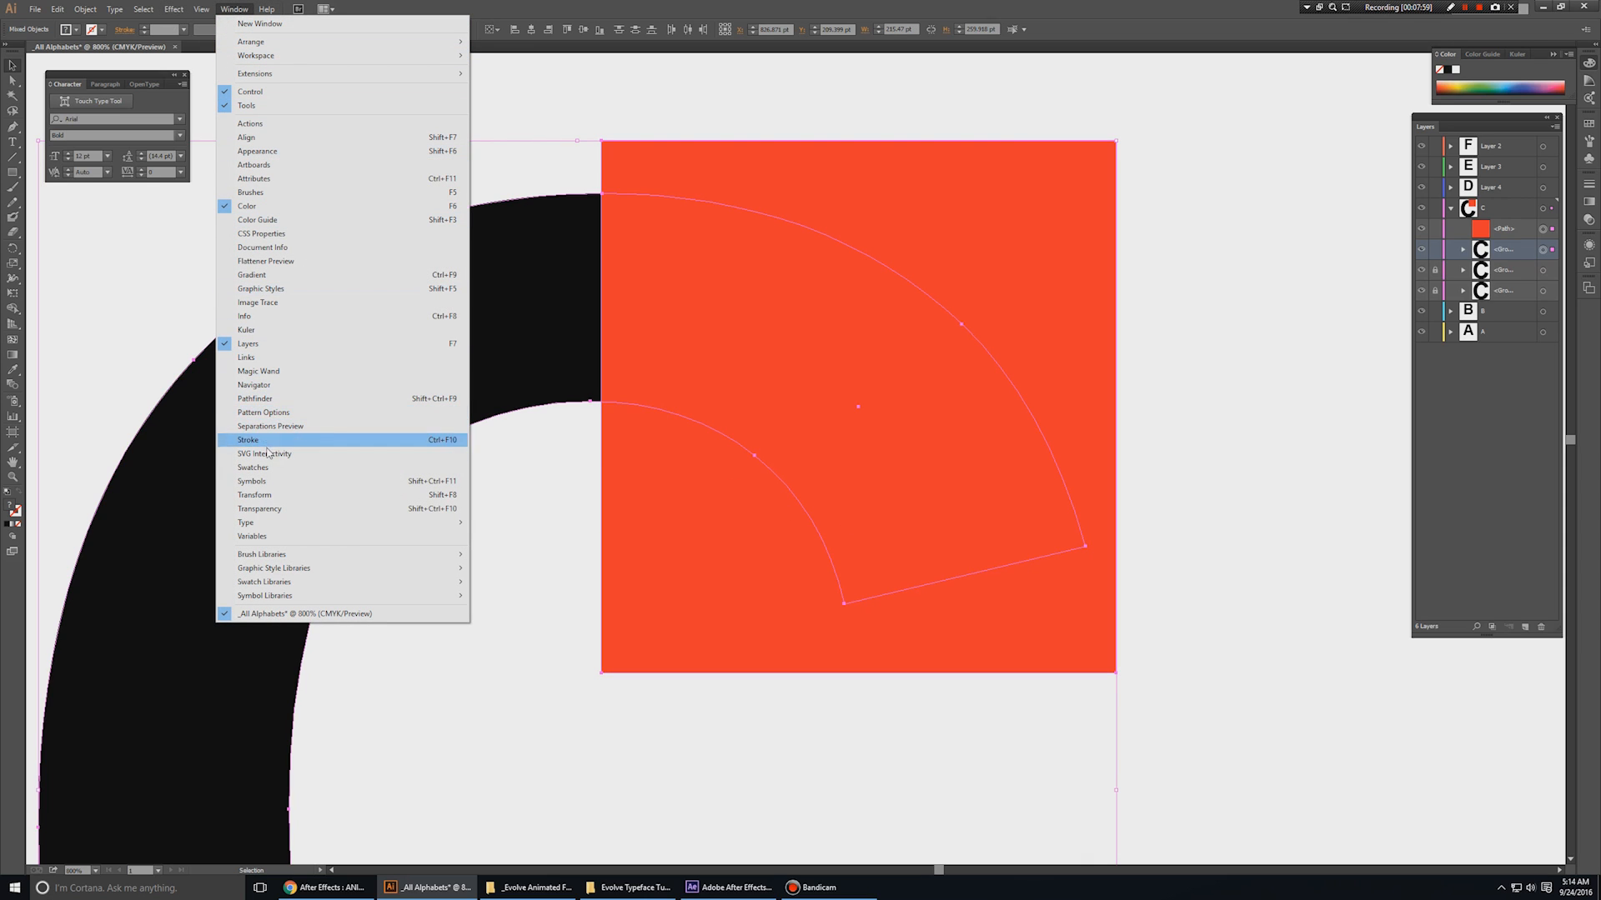
pyautogui.click(255, 399)
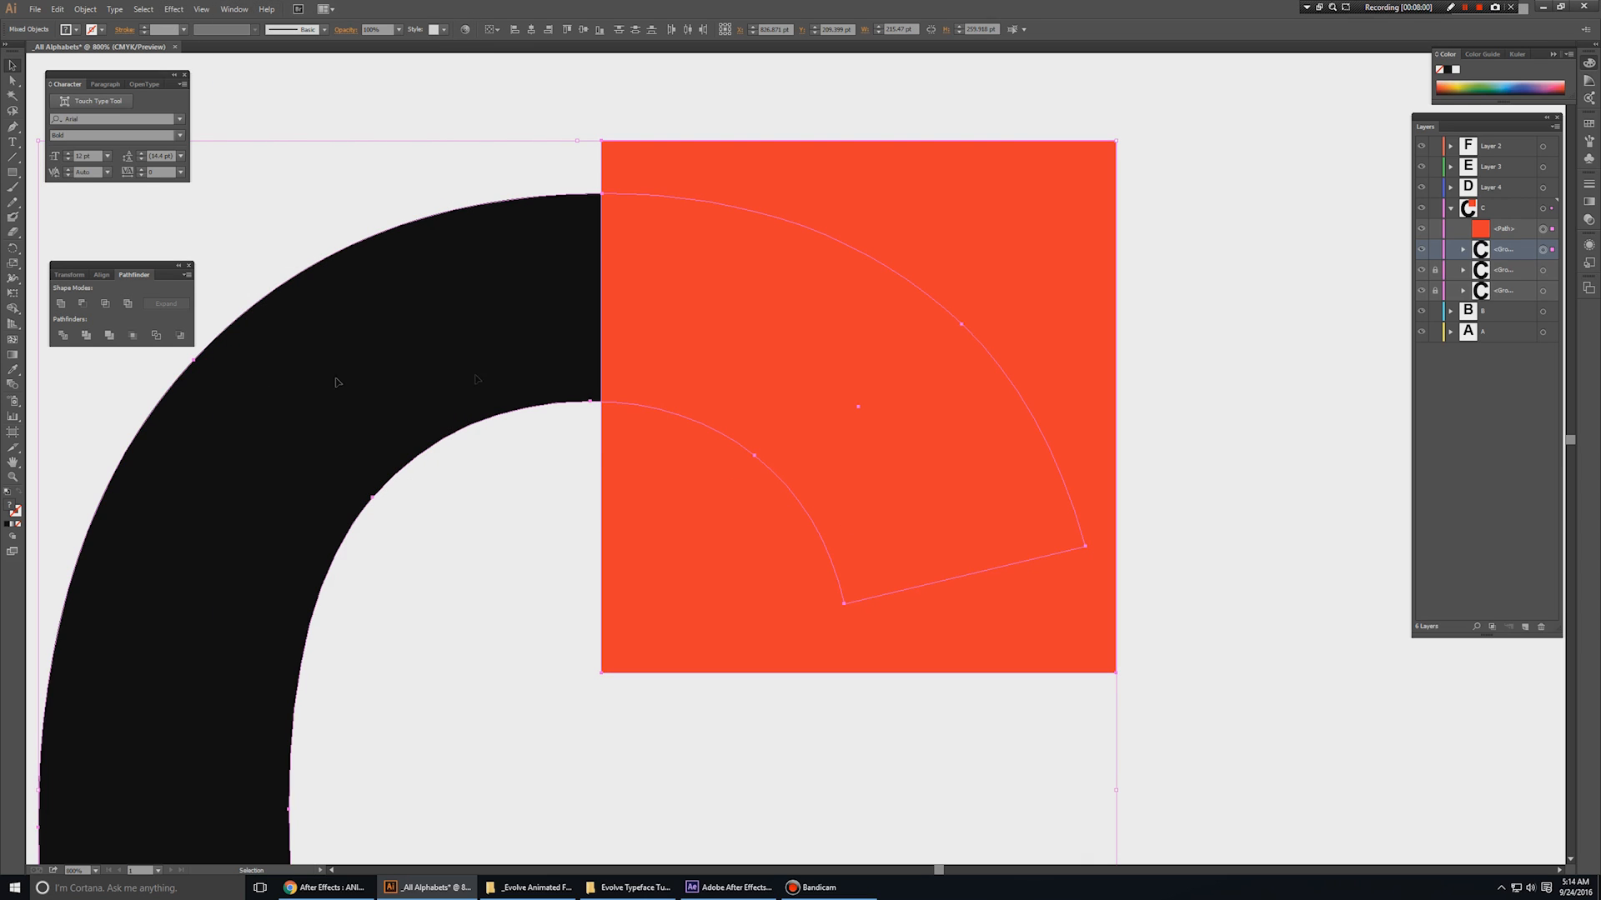
pyautogui.click(1258, 224)
pyautogui.moveTo(1268, 198); pyautogui.dragTo(617, 378)
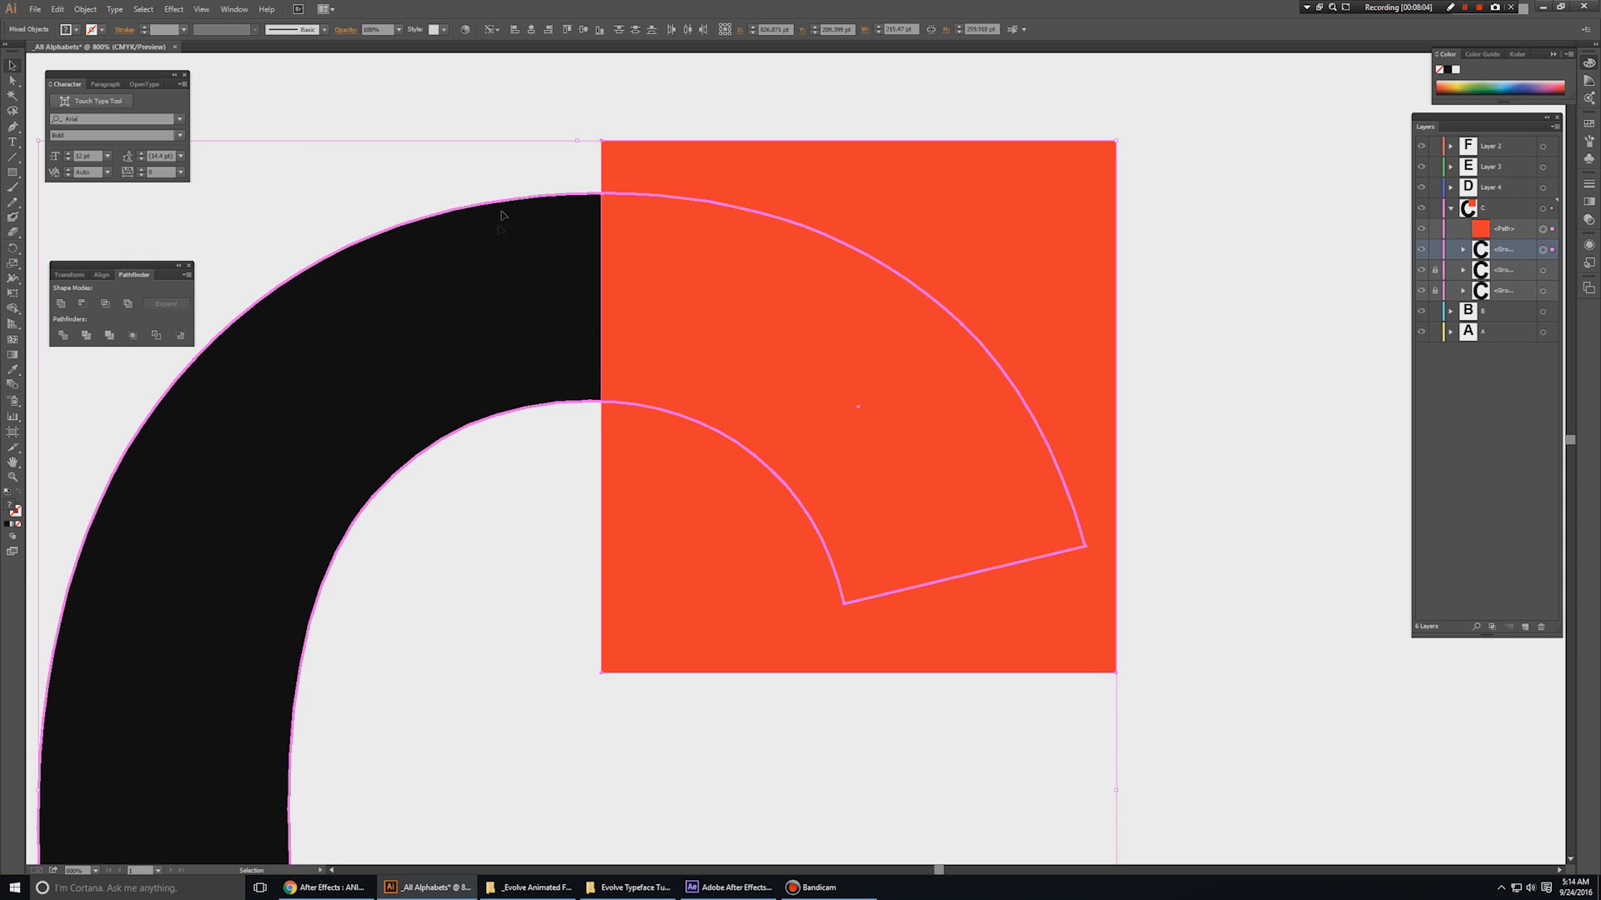
pyautogui.rightClick(375, 223)
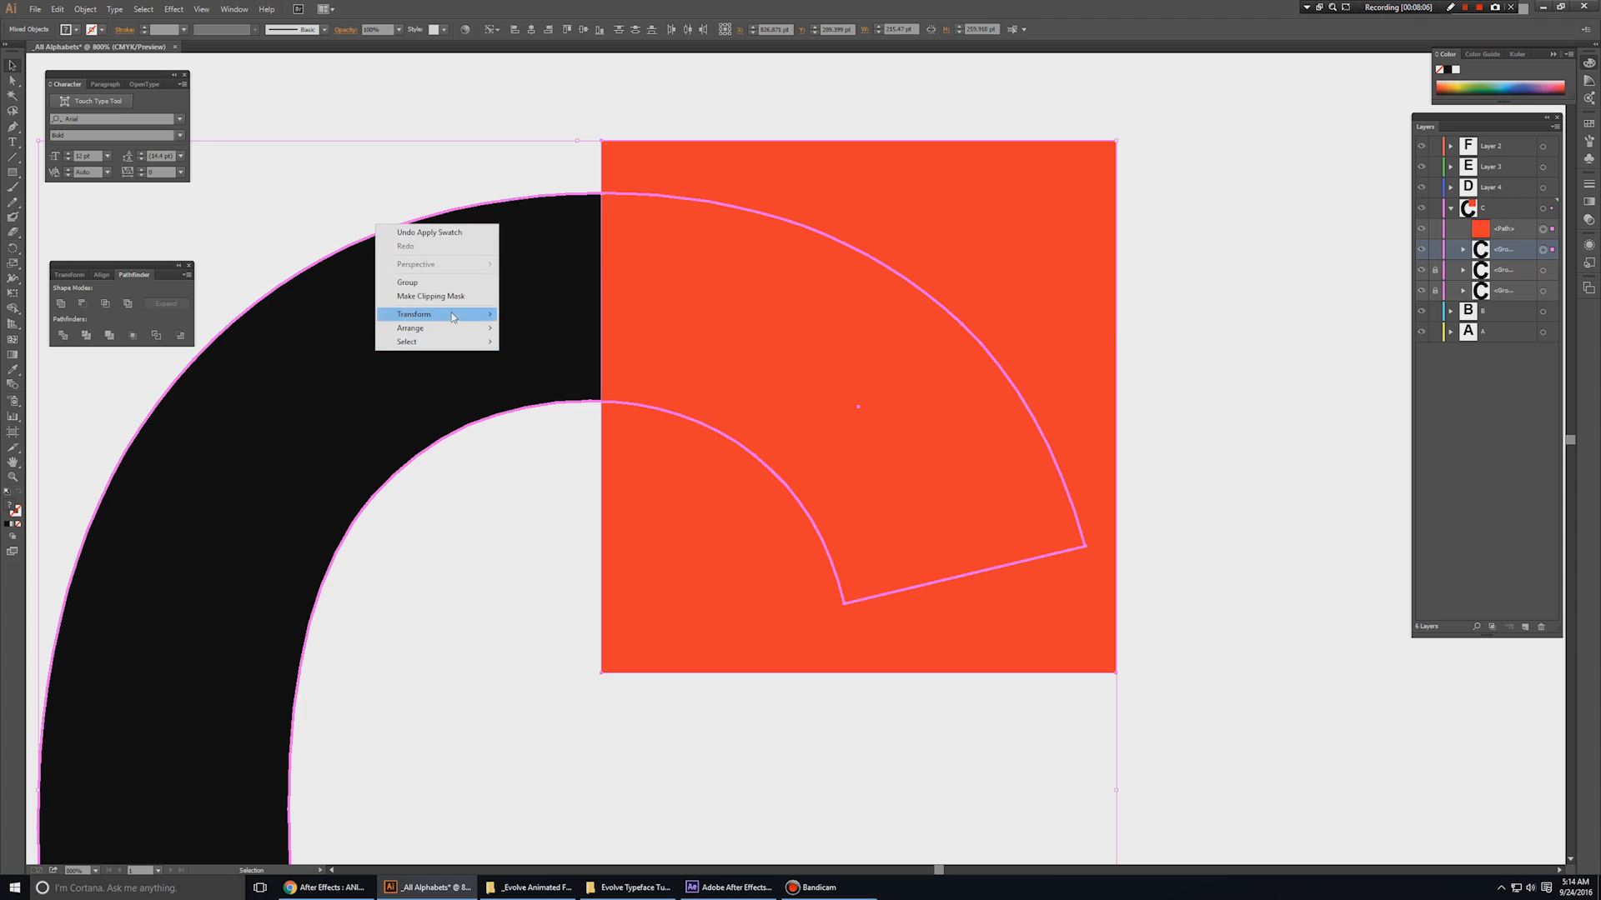
pyautogui.click(1265, 304)
pyautogui.click(705, 281)
pyautogui.keyDown('shift'); pyautogui.click(490, 258); pyautogui.keyUp('shift')
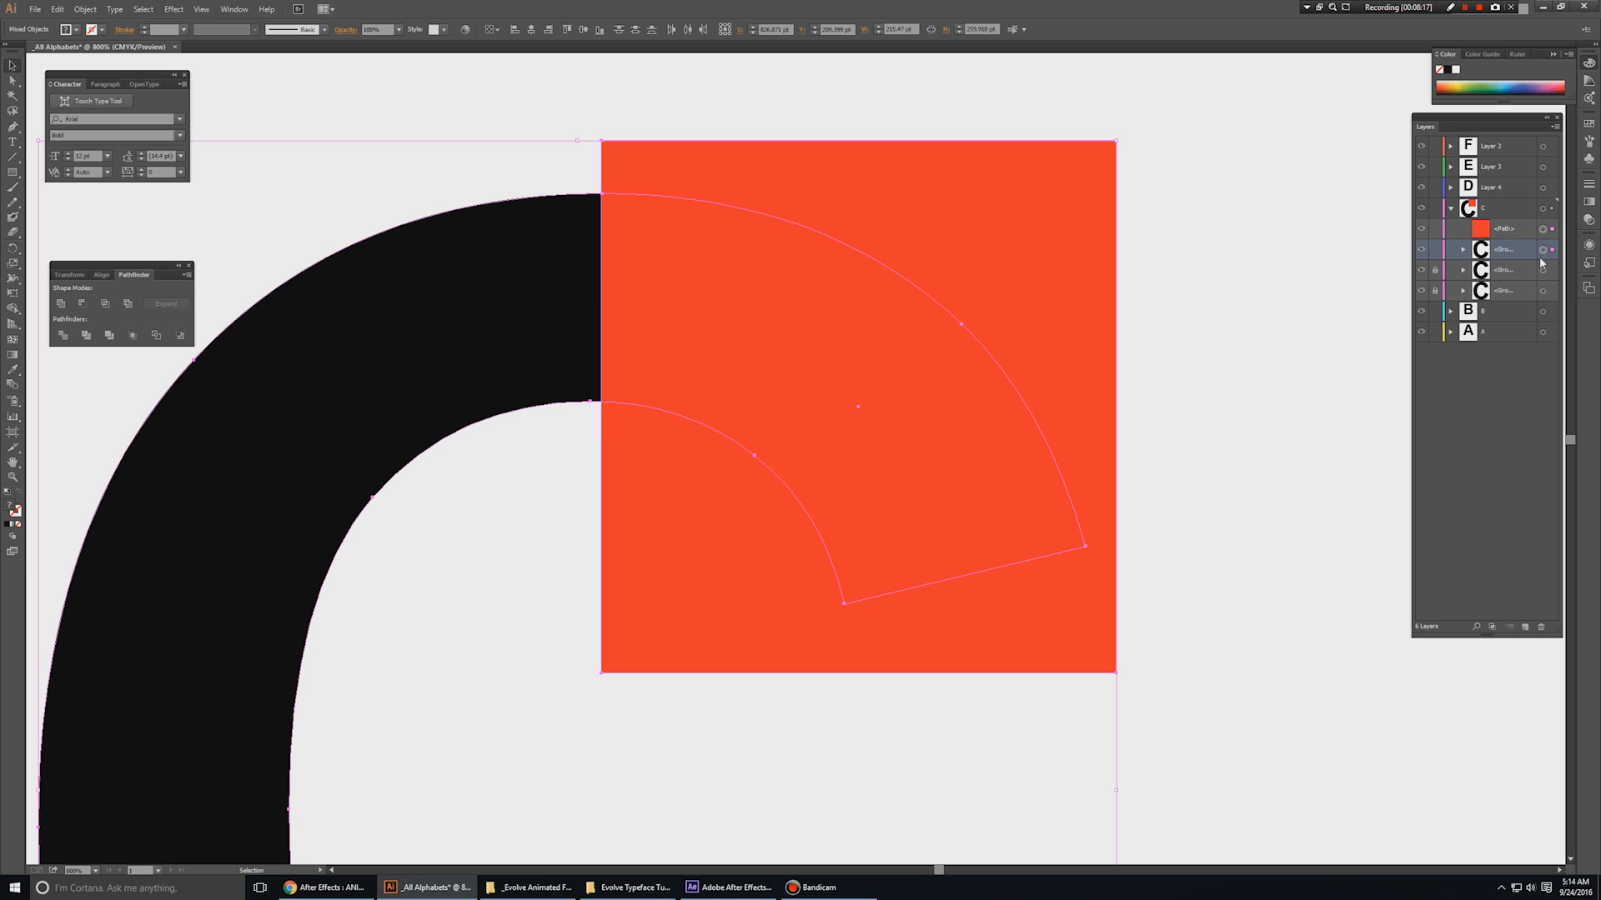
pyautogui.click(106, 305)
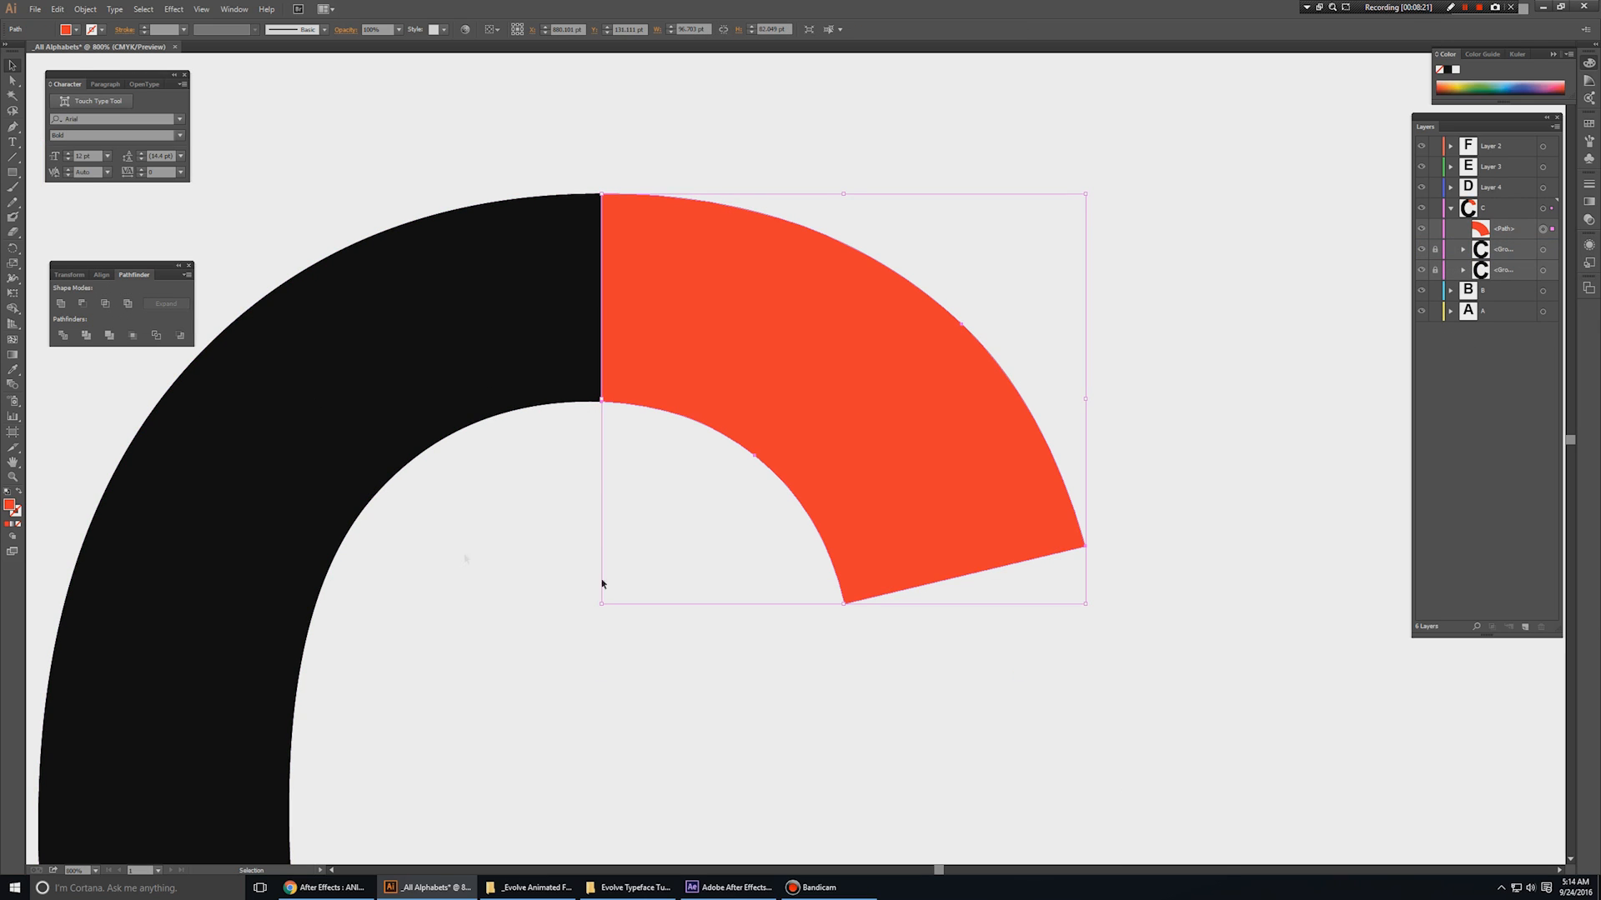
pyautogui.hotkey('ctrl', 'z')
pyautogui.keyDown('ctrl'); pyautogui.keyDown('alt'); pyautogui.click(761, 426); pyautogui.keyUp('alt'); pyautogui.keyUp('ctrl')
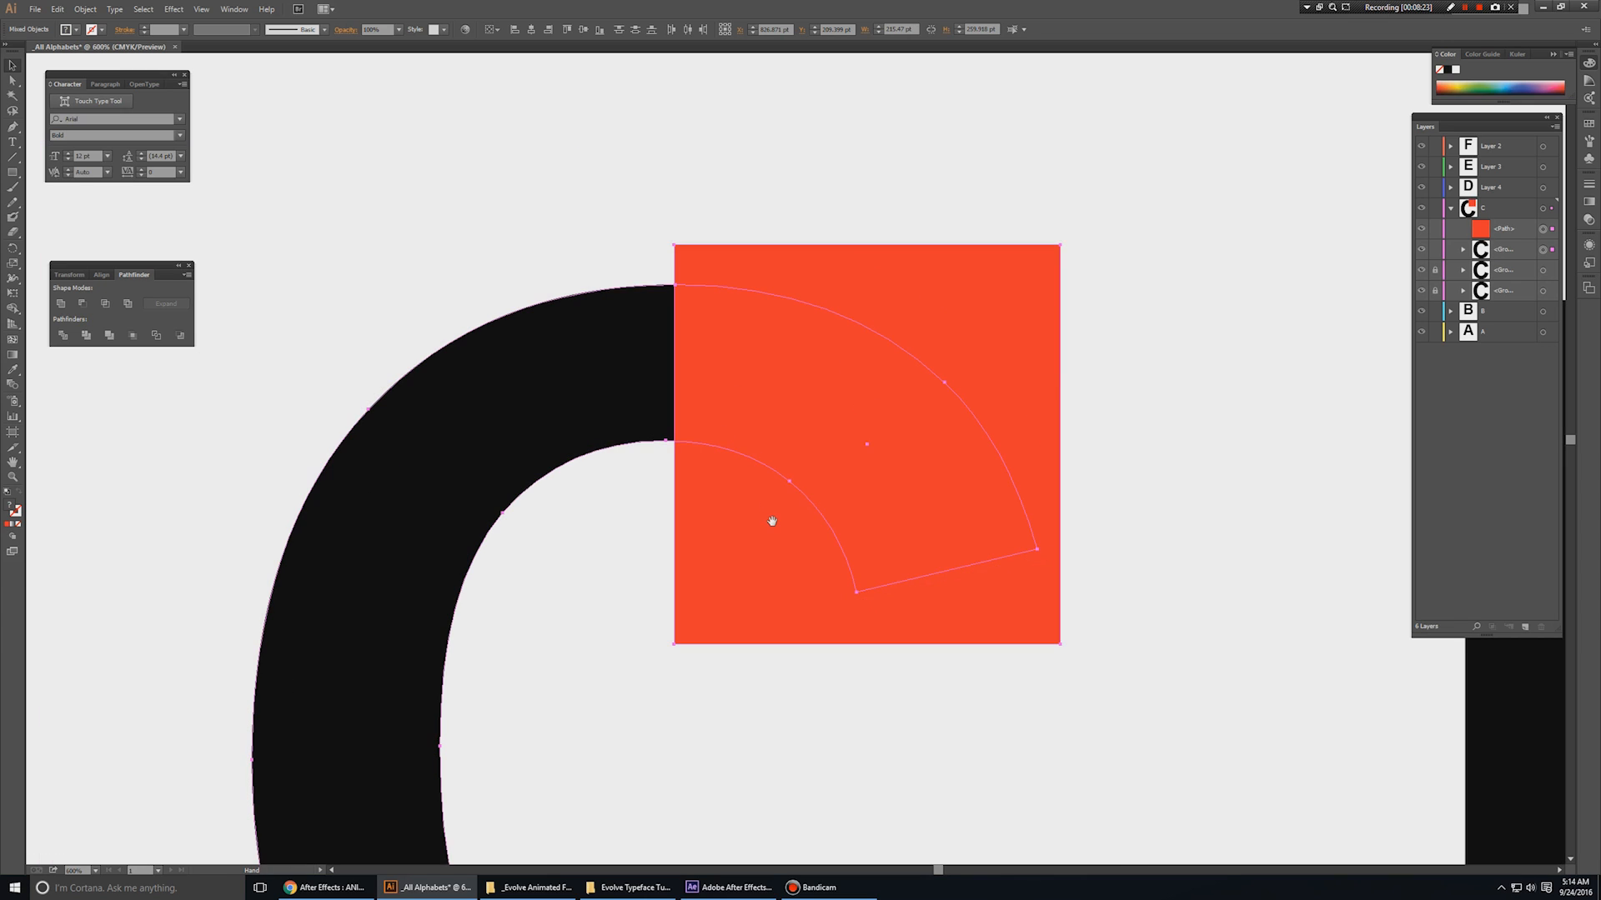
pyautogui.moveTo(772, 522); pyautogui.dragTo(704, 152)
pyautogui.moveTo(705, 337); pyautogui.dragTo(705, 387)
pyautogui.keyDown('ctrl'); pyautogui.keyDown('alt'); pyautogui.click(733, 457); pyautogui.keyUp('alt'); pyautogui.keyUp('ctrl')
pyautogui.click(817, 332)
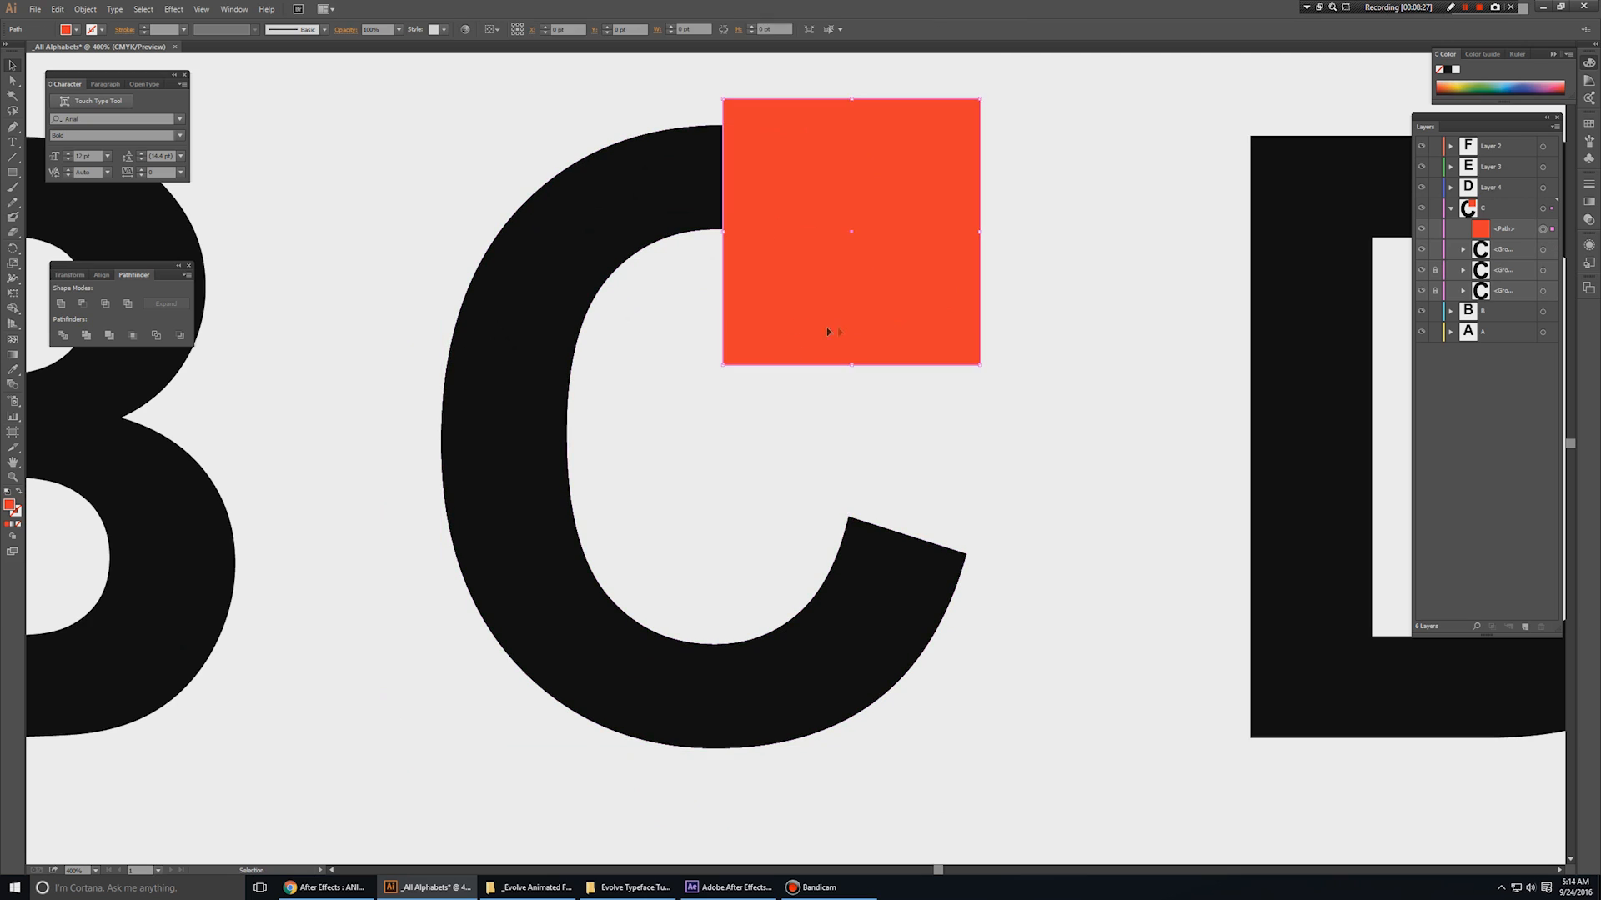
pyautogui.moveTo(815, 334); pyautogui.dragTo(809, 727)
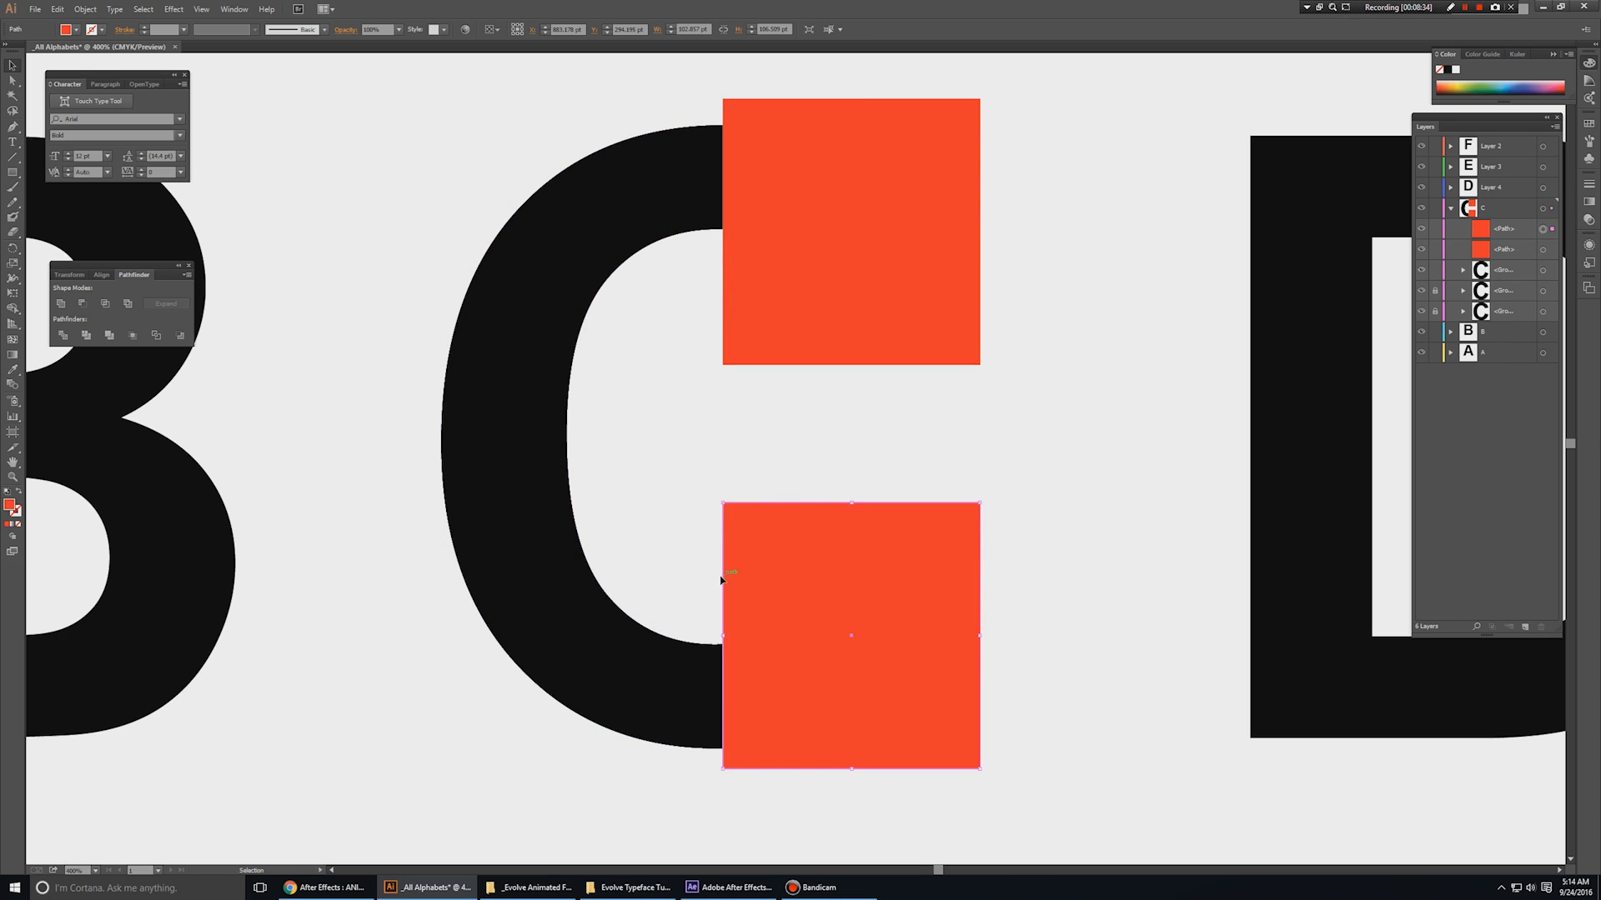
pyautogui.press('Delete')
# - Duplicate the orange-red rectangle straight down so the copy covers the lower-right arm of the C
pyautogui.keyDown('ctrl'); pyautogui.click(747, 152); pyautogui.keyUp('ctrl')
pyautogui.moveTo(978, 818); pyautogui.dragTo(866, 470)
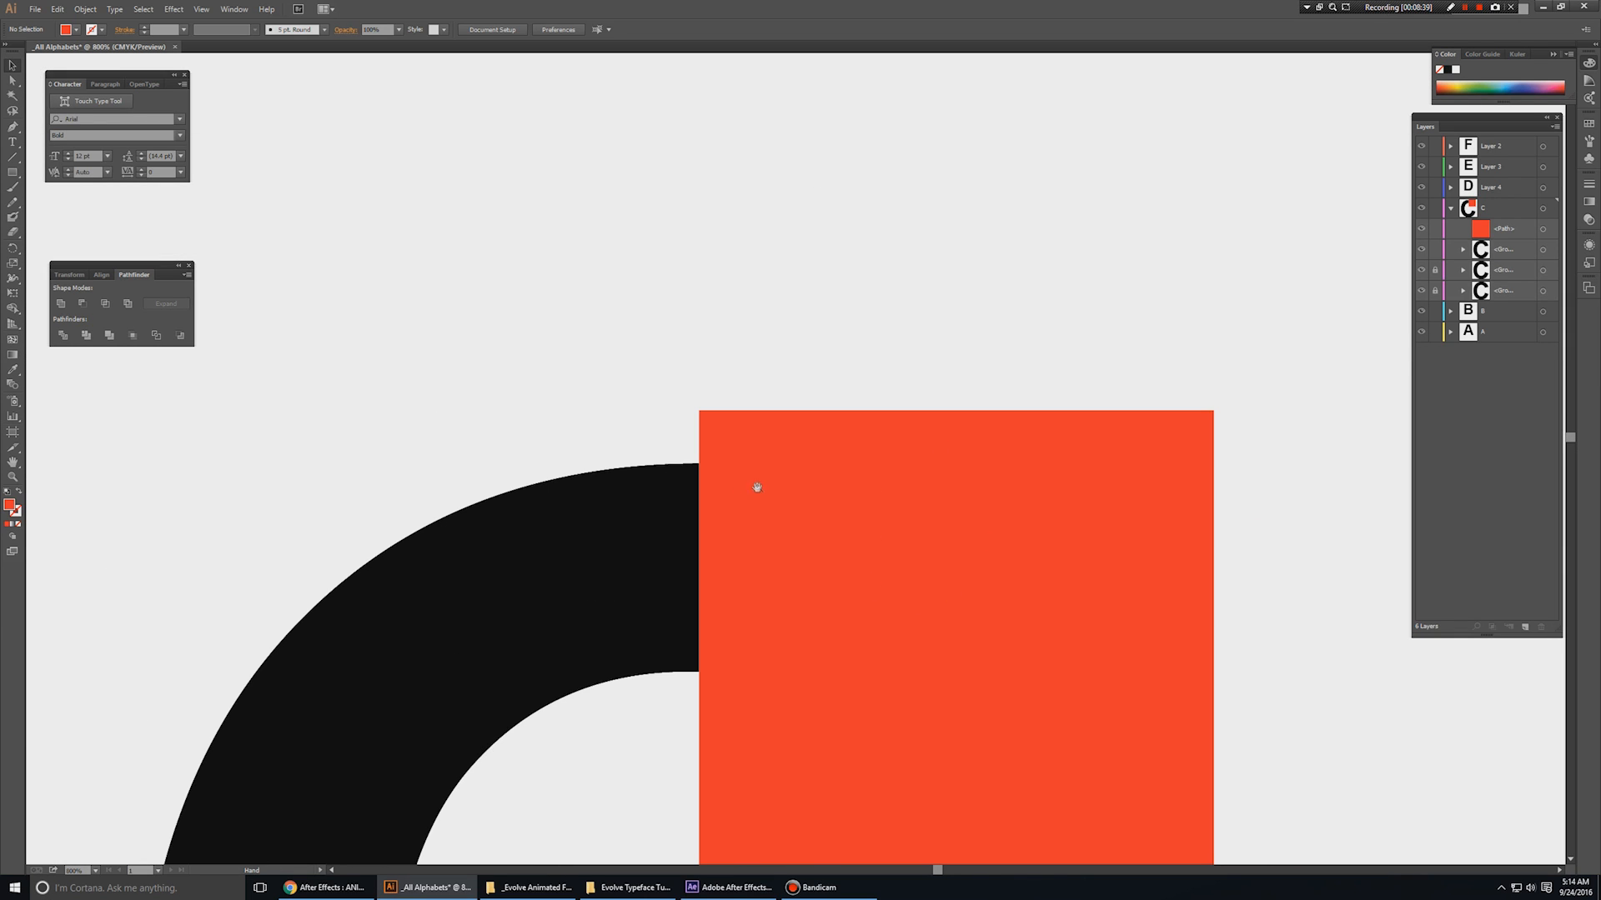
pyautogui.hotkey('ctrl', '-')
pyautogui.hotkey('ctrl', '-')
pyautogui.moveTo(966, 575); pyautogui.dragTo(901, 332)
pyautogui.click(762, 242)
pyautogui.moveTo(788, 387); pyautogui.dragTo(827, 762)
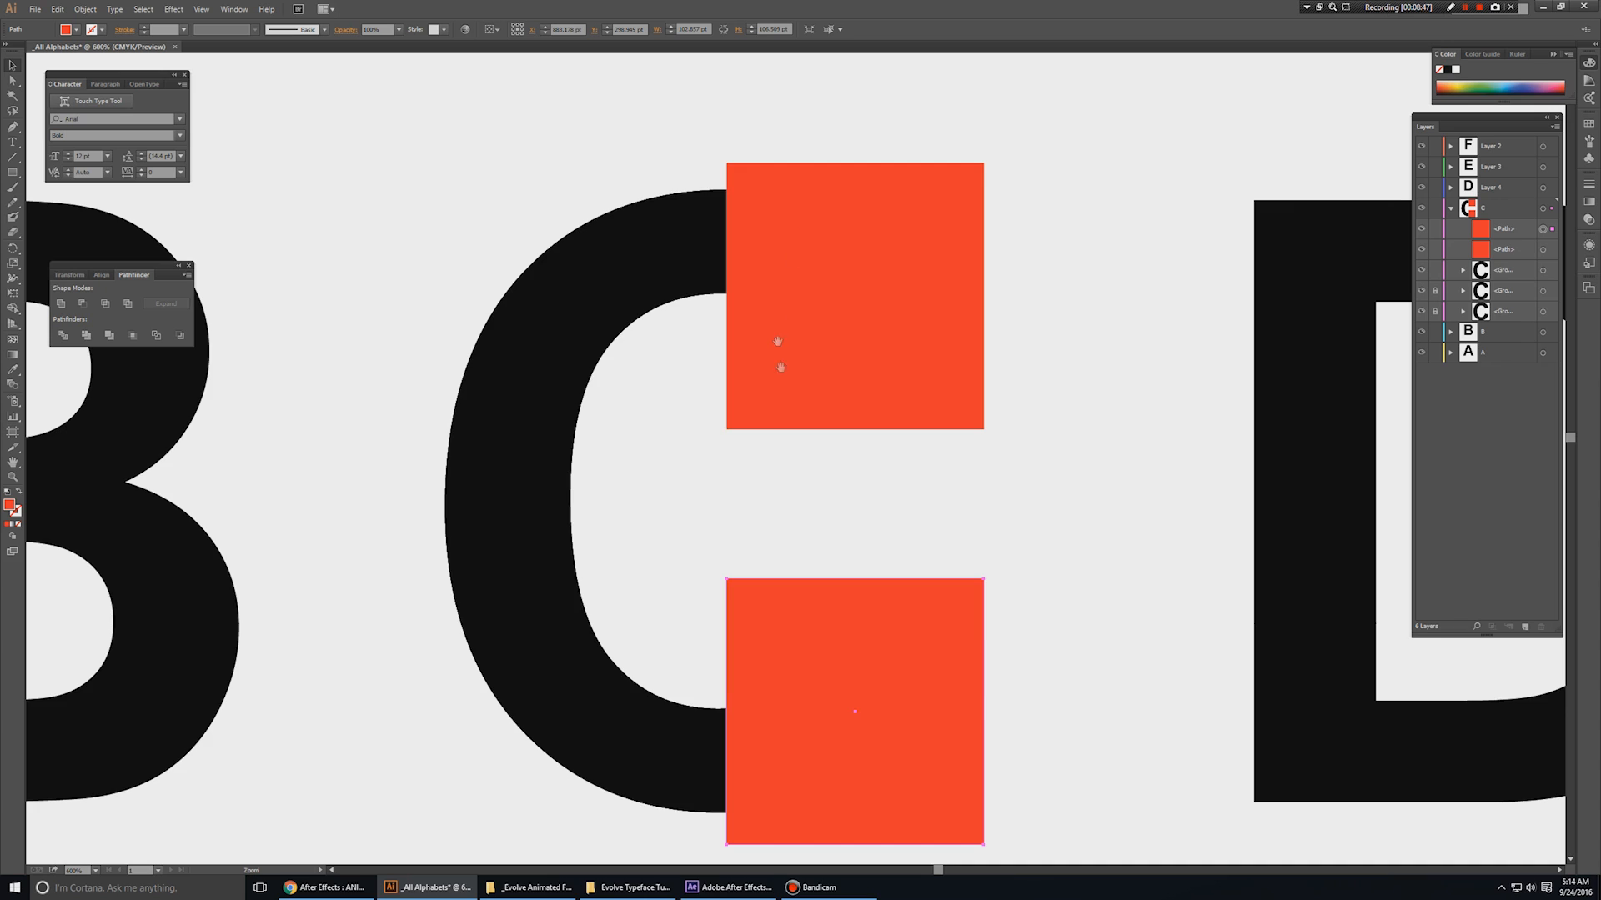
# - Select the upper orange-red rectangle with the unlocked C outline and intersect them to cut out the upper-right arm
pyautogui.keyDown('ctrl'); pyautogui.click(796, 183); pyautogui.keyUp('ctrl')
pyautogui.moveTo(821, 492); pyautogui.dragTo(731, 142)
pyautogui.moveTo(707, 407); pyautogui.dragTo(761, 164)
pyautogui.moveTo(488, 161); pyautogui.dragTo(710, 363)
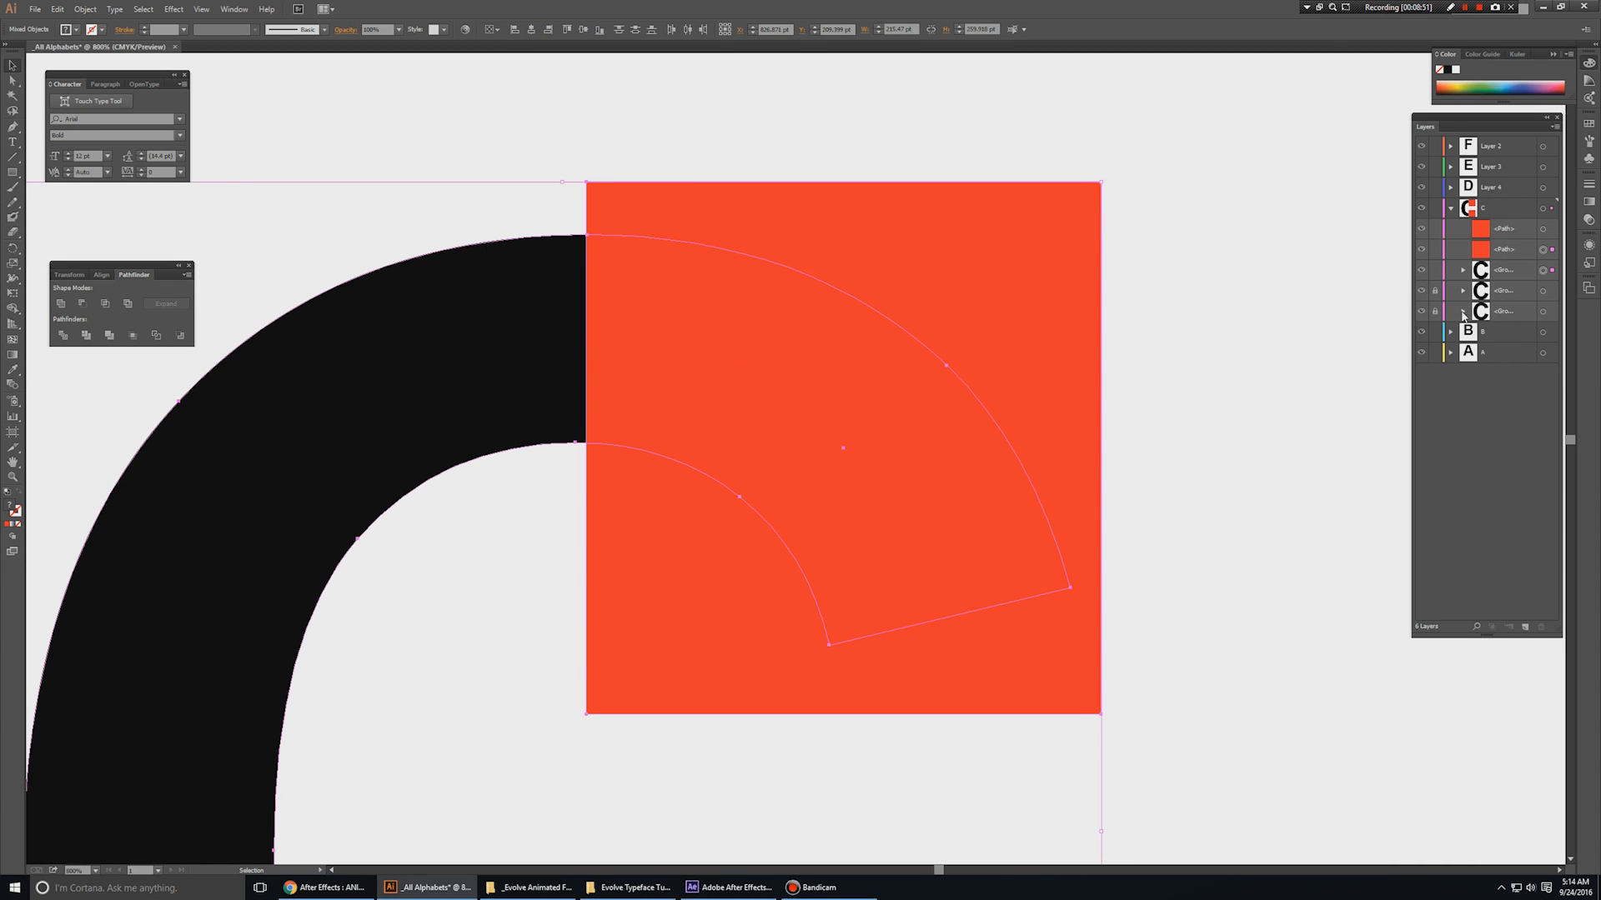
pyautogui.click(1505, 251)
pyautogui.click(1509, 273)
pyautogui.click(106, 304)
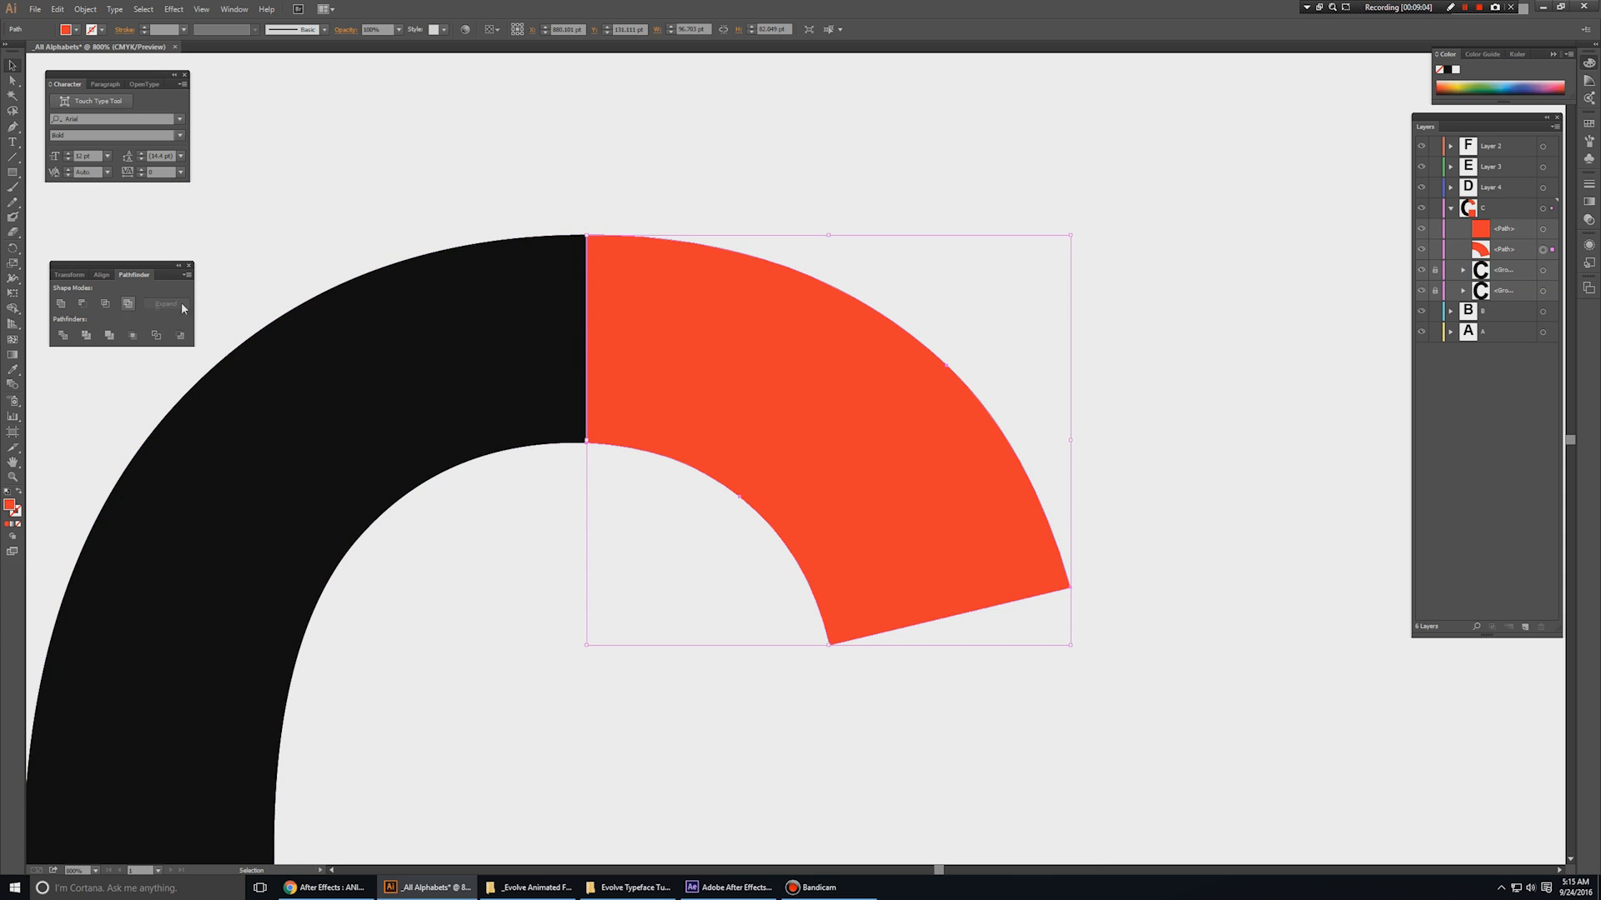
pyautogui.hotkey('ctrl', 'z')
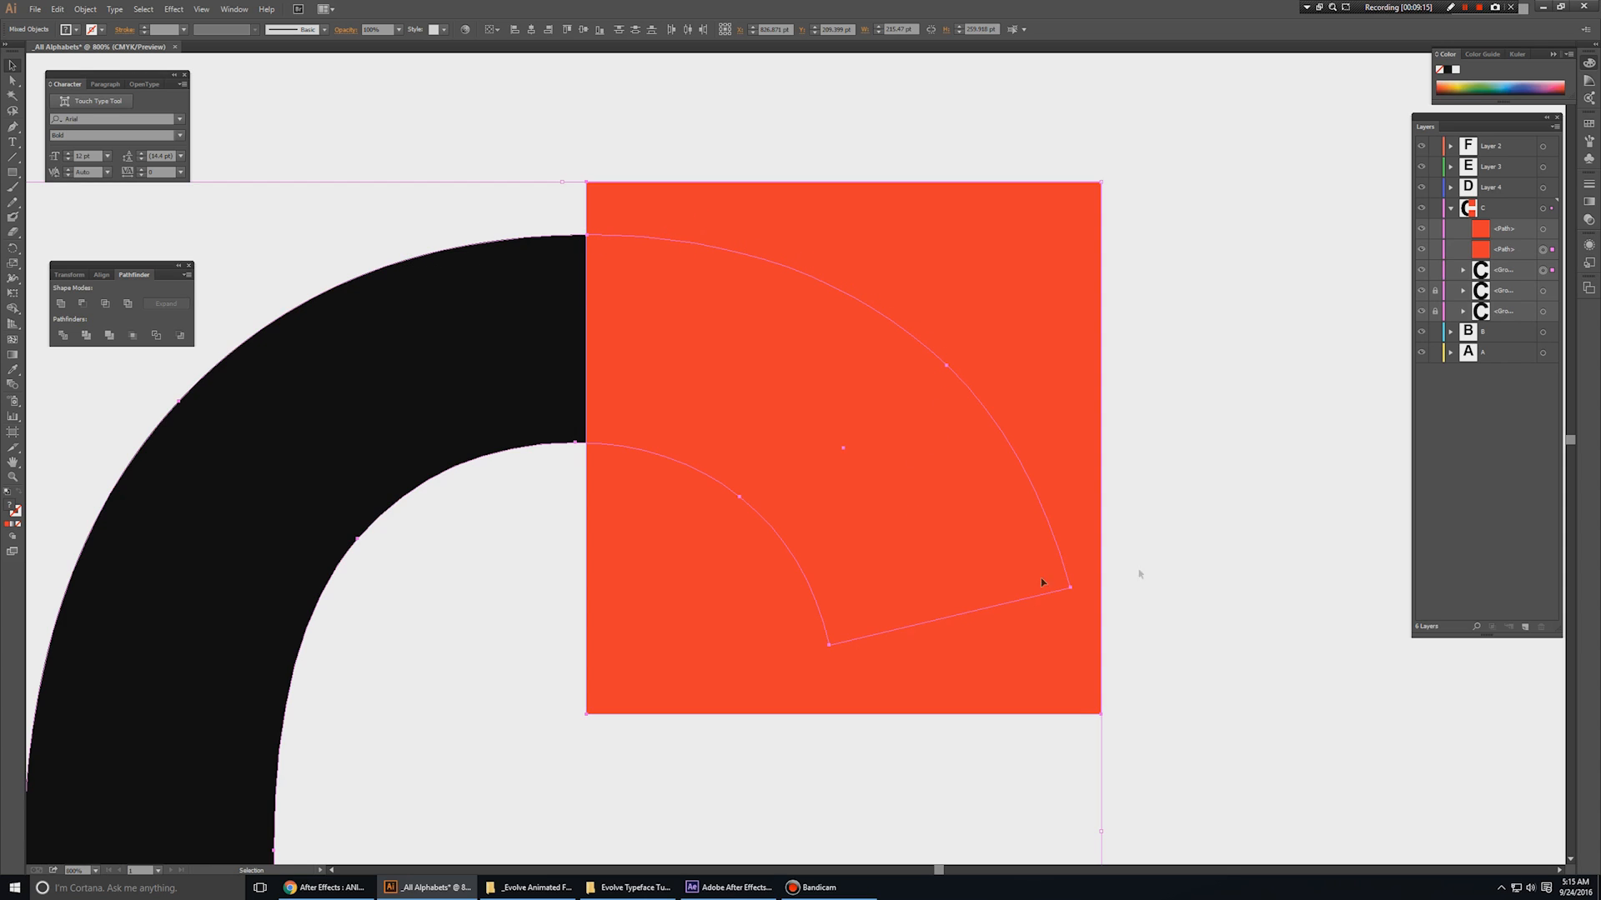
pyautogui.click(105, 304)
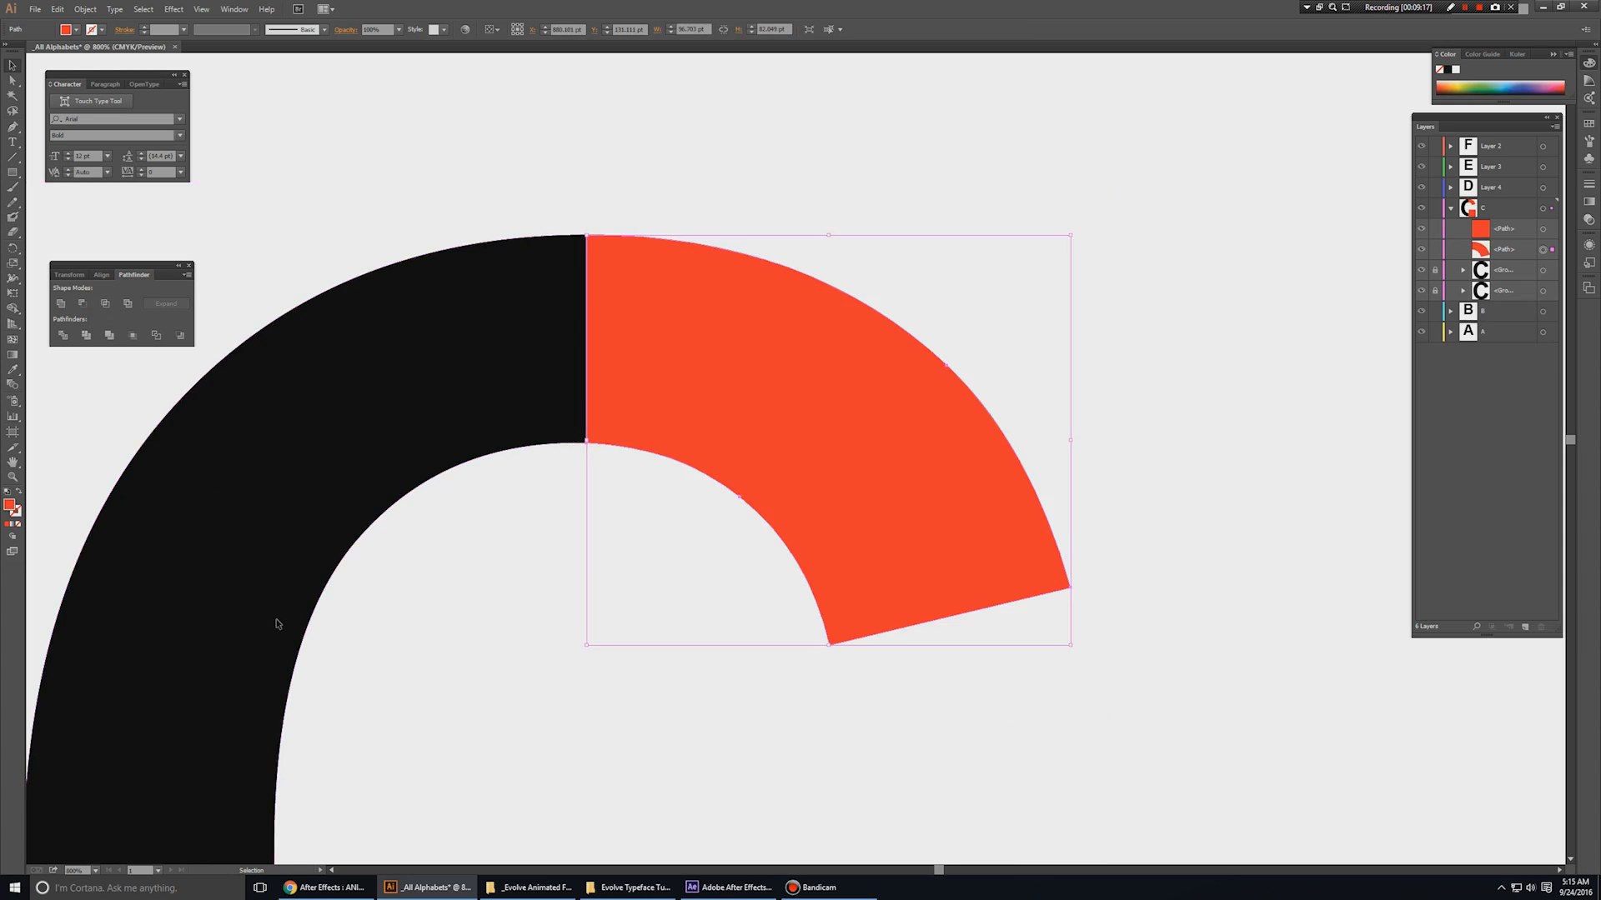
pyautogui.click(476, 524)
pyautogui.moveTo(847, 643); pyautogui.dragTo(631, 175)
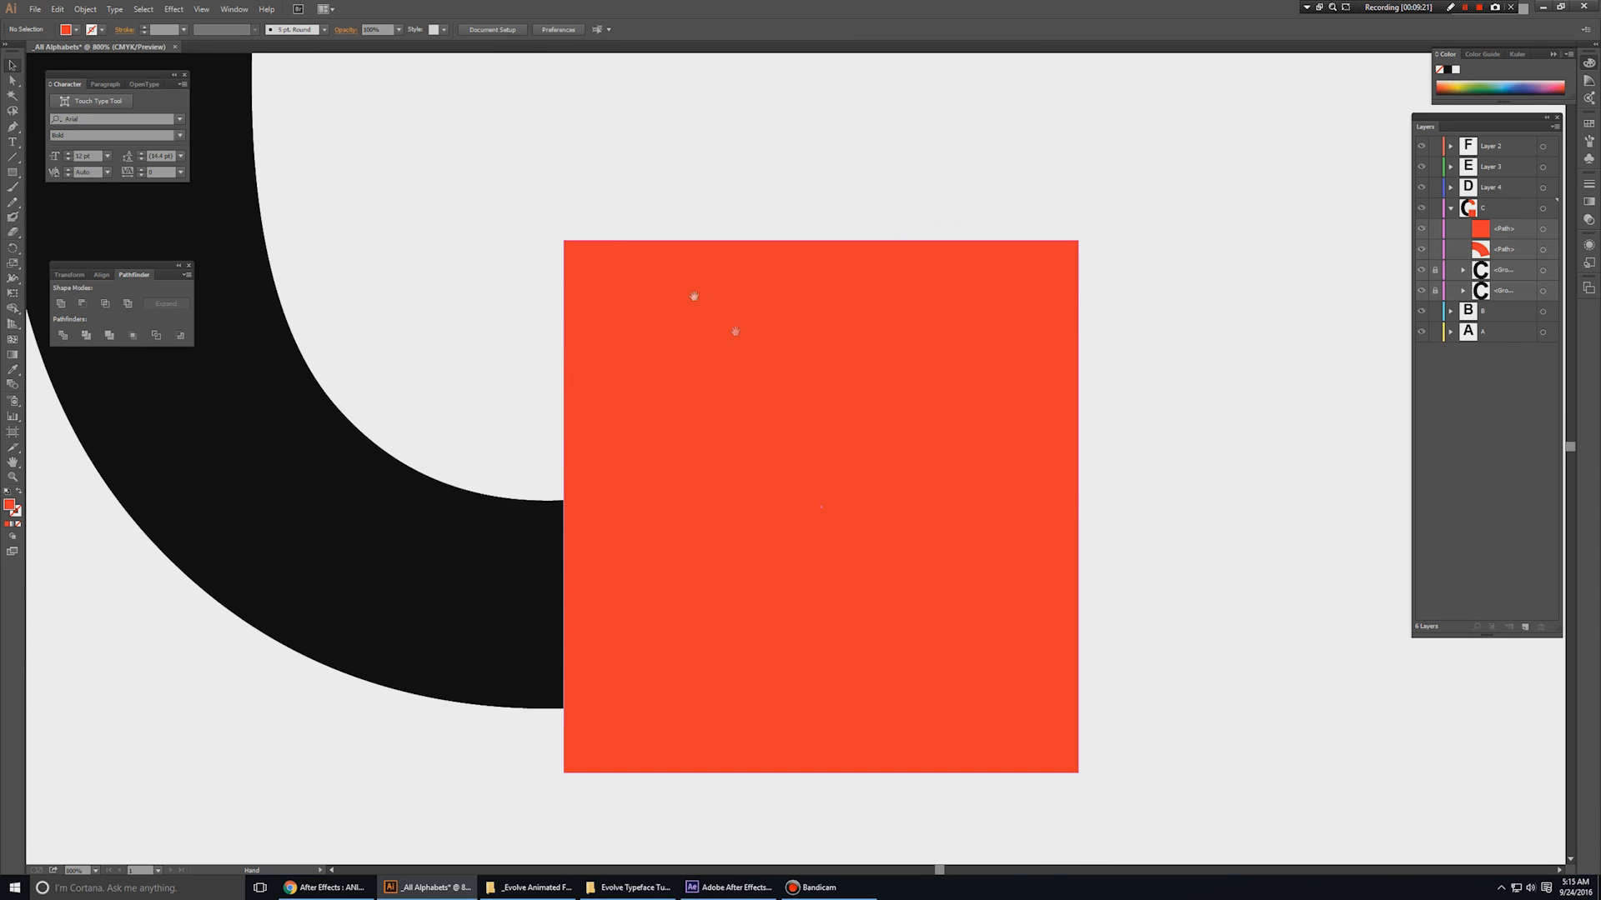
pyautogui.hotkey('ctrl', '-')
pyautogui.hotkey('ctrl', '-')
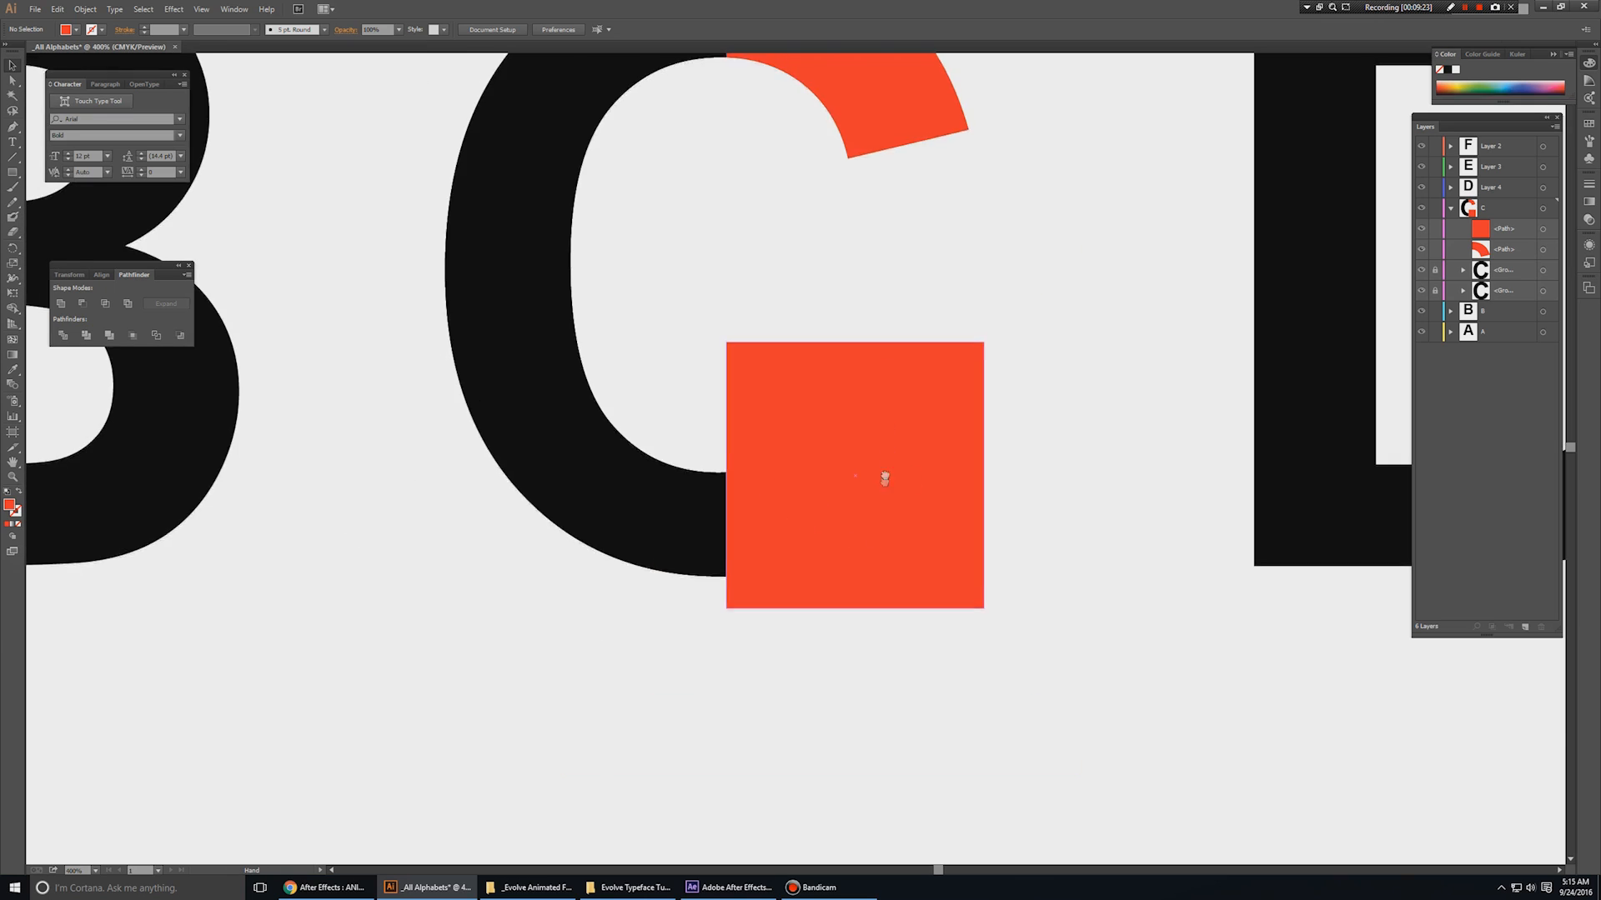
pyautogui.moveTo(886, 463); pyautogui.dragTo(877, 640)
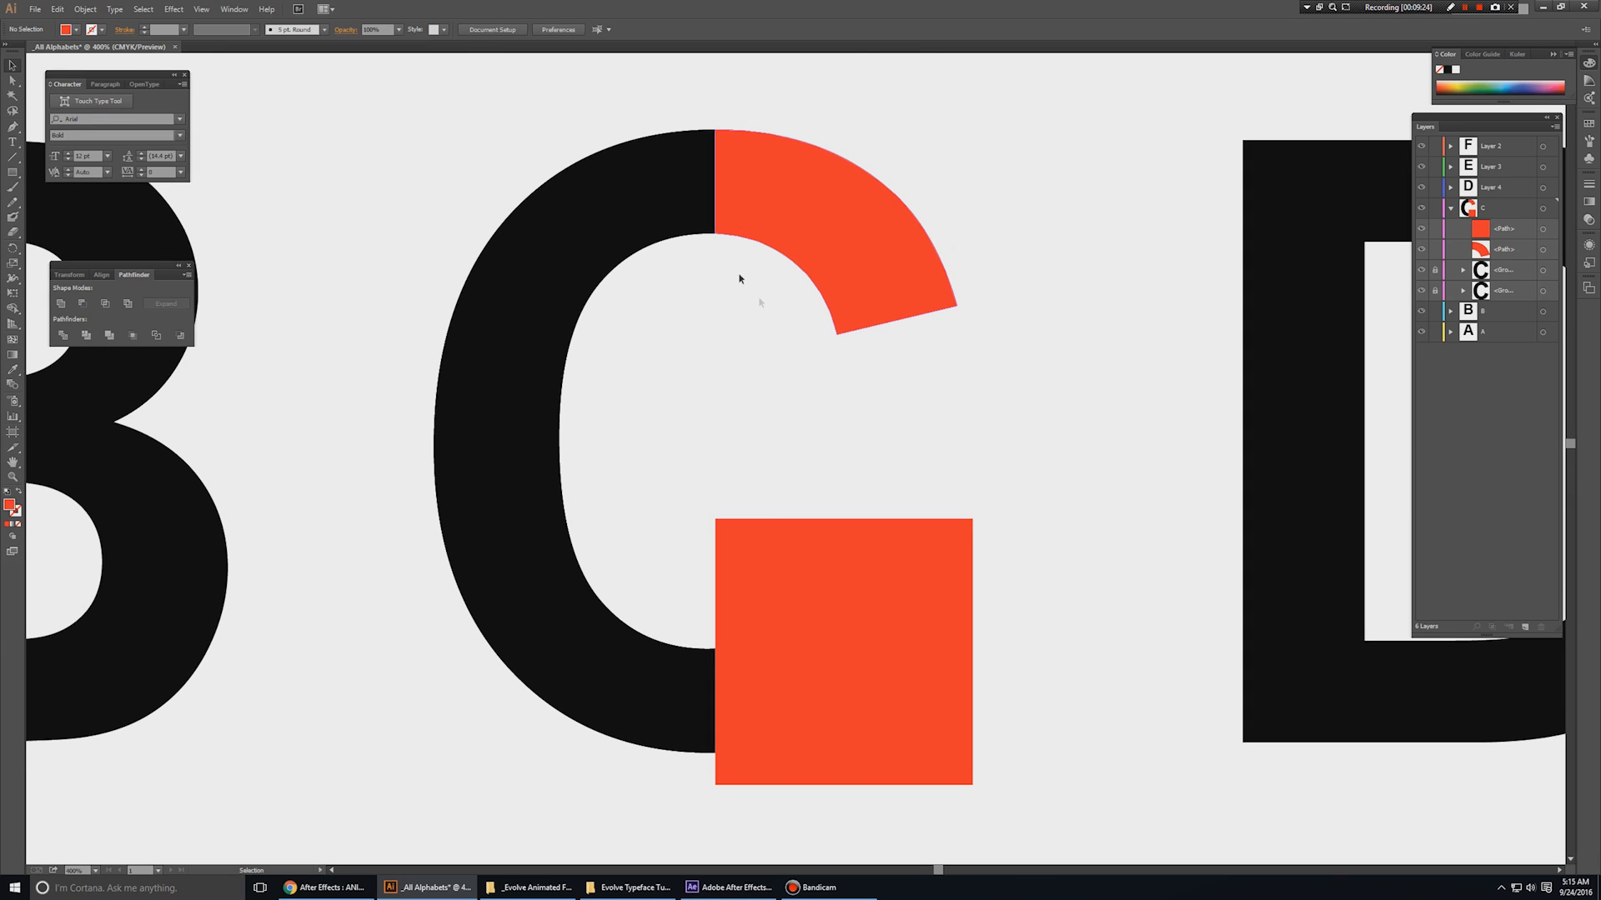
pyautogui.click(775, 576)
pyautogui.press('Delete')
pyautogui.press('q')
pyautogui.press('m')
pyautogui.moveTo(725, 492); pyautogui.dragTo(1008, 755)
pyautogui.press('v')
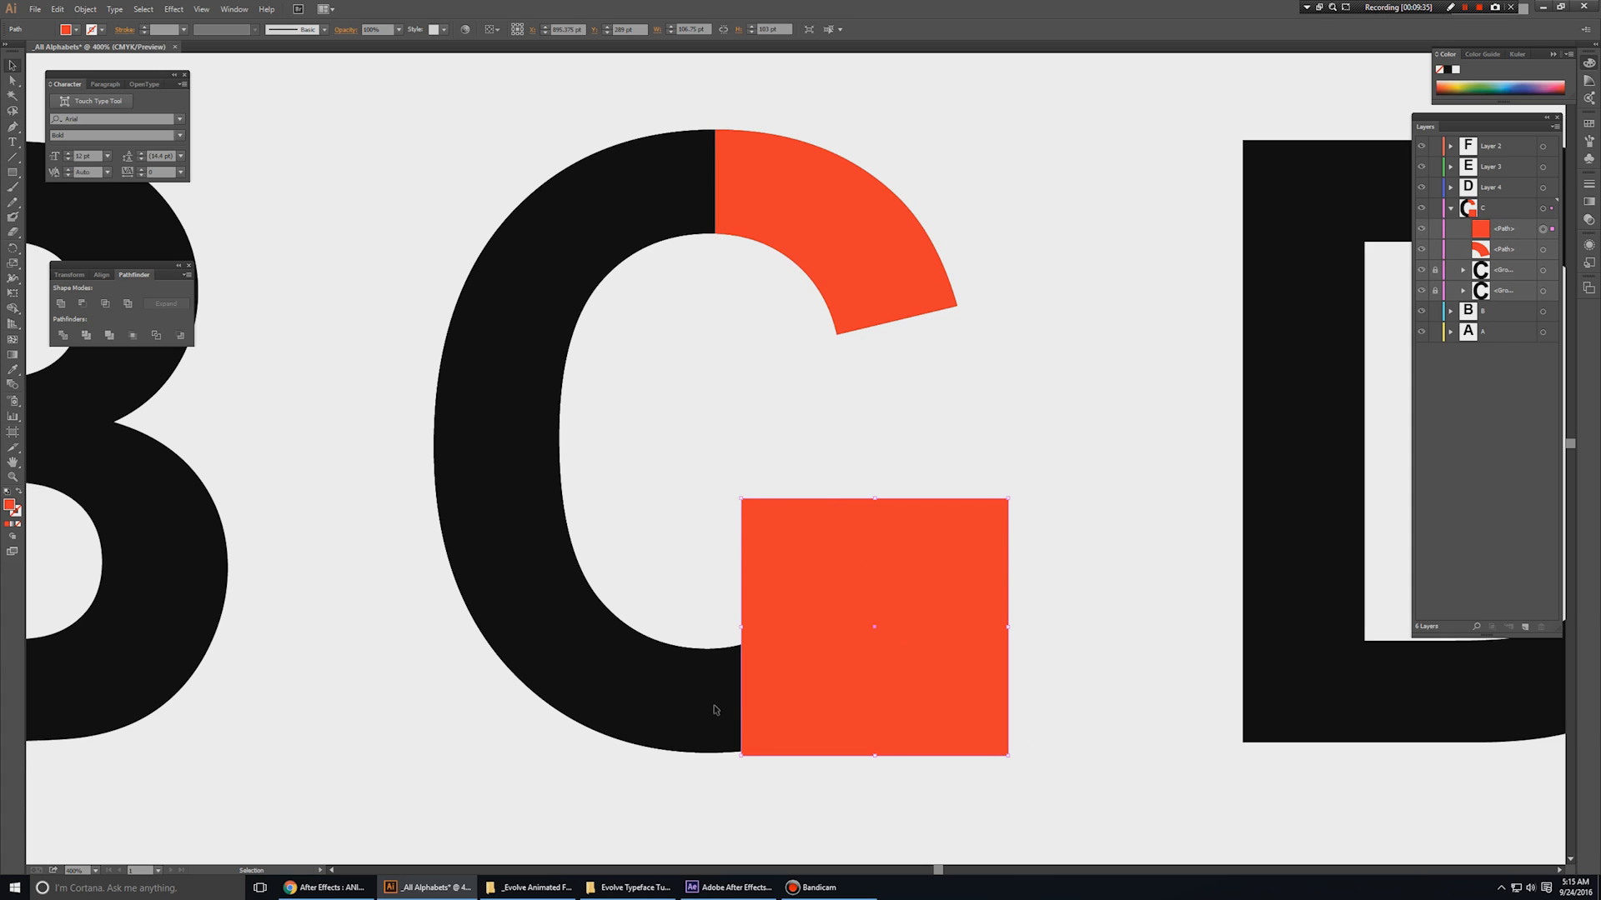
pyautogui.hotkey('ctrl', 'z')
pyautogui.hotkey('ctrl', 'z')
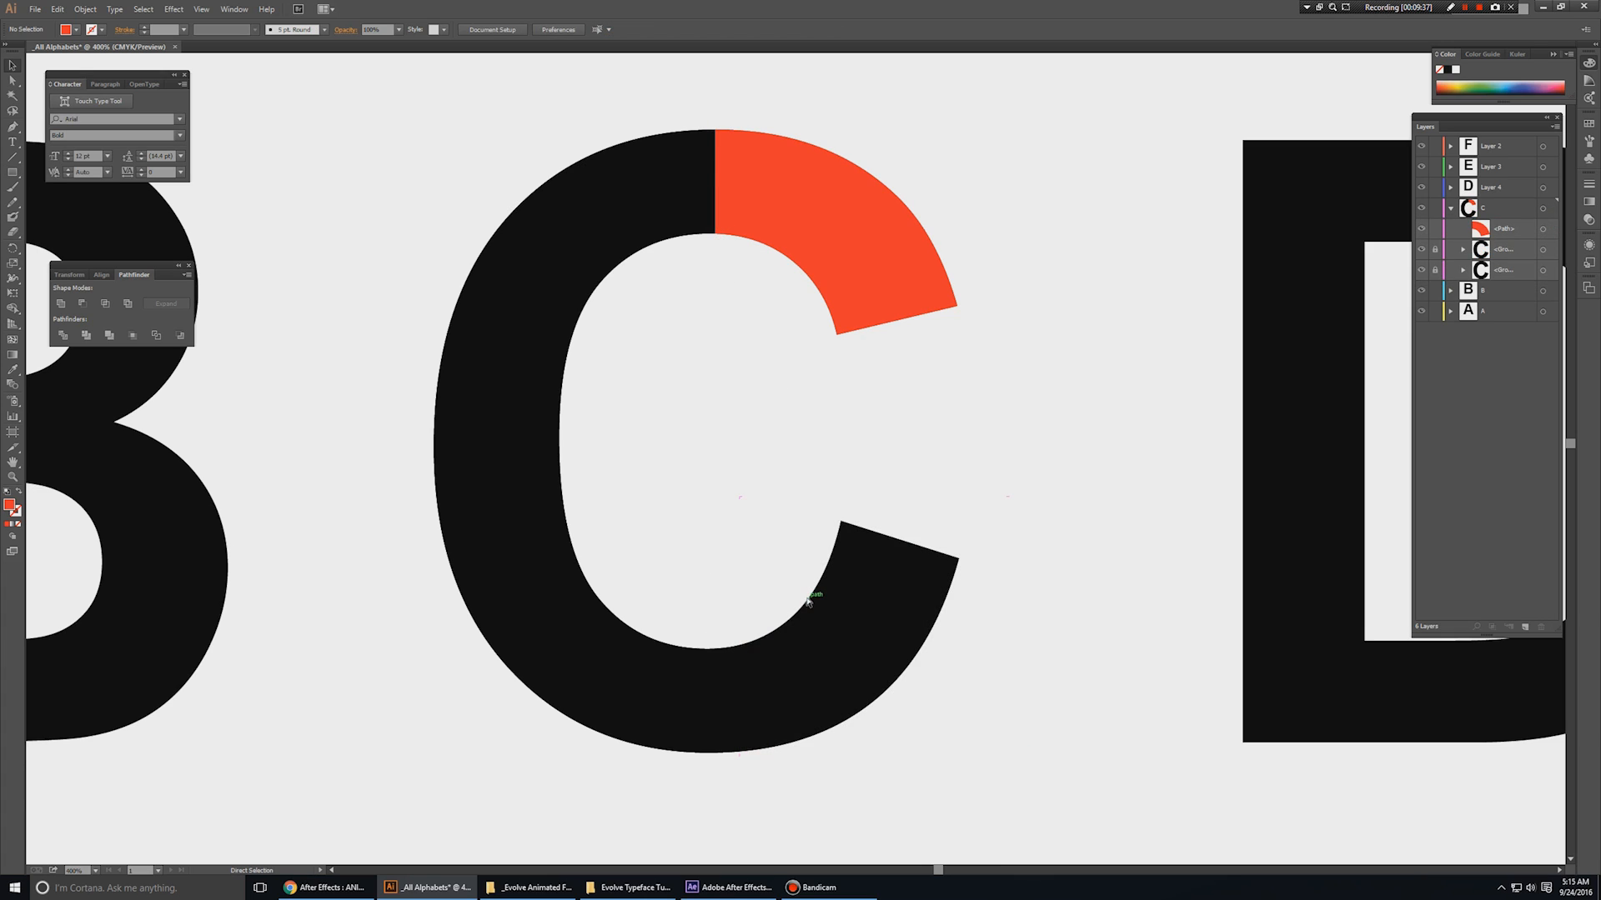
# - Select the rectangle over the lower-right arm of the C and fill it with blue
pyautogui.keyDown('ctrl'); pyautogui.click(967, 589); pyautogui.keyUp('ctrl')
pyautogui.moveTo(825, 690); pyautogui.dragTo(1028, 643)
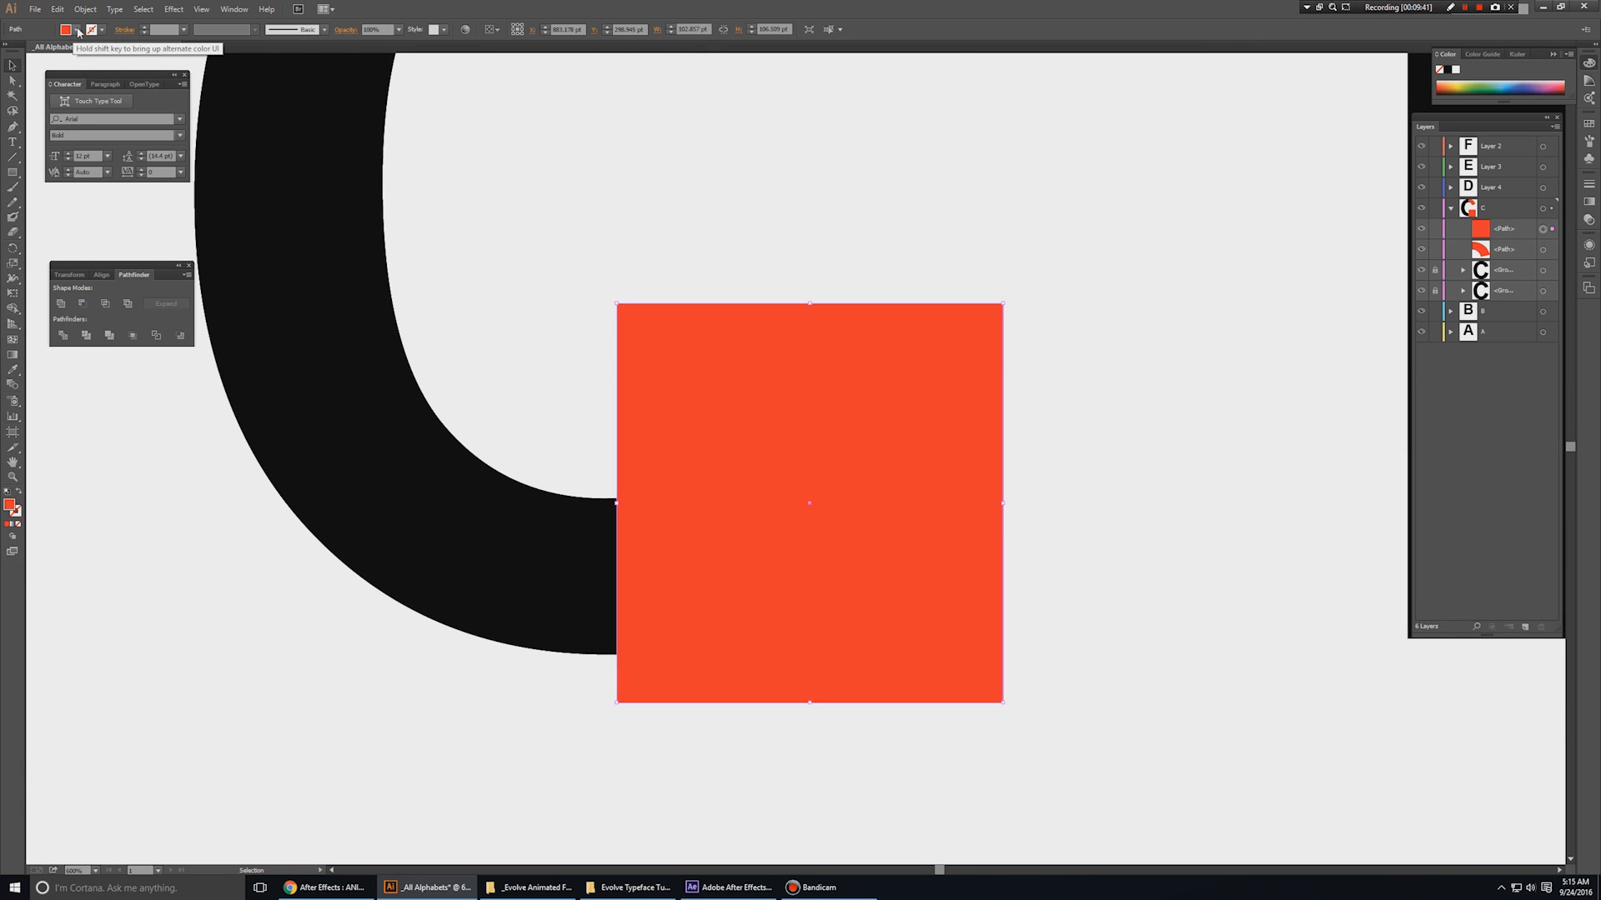
pyautogui.click(76, 30)
pyautogui.click(84, 51)
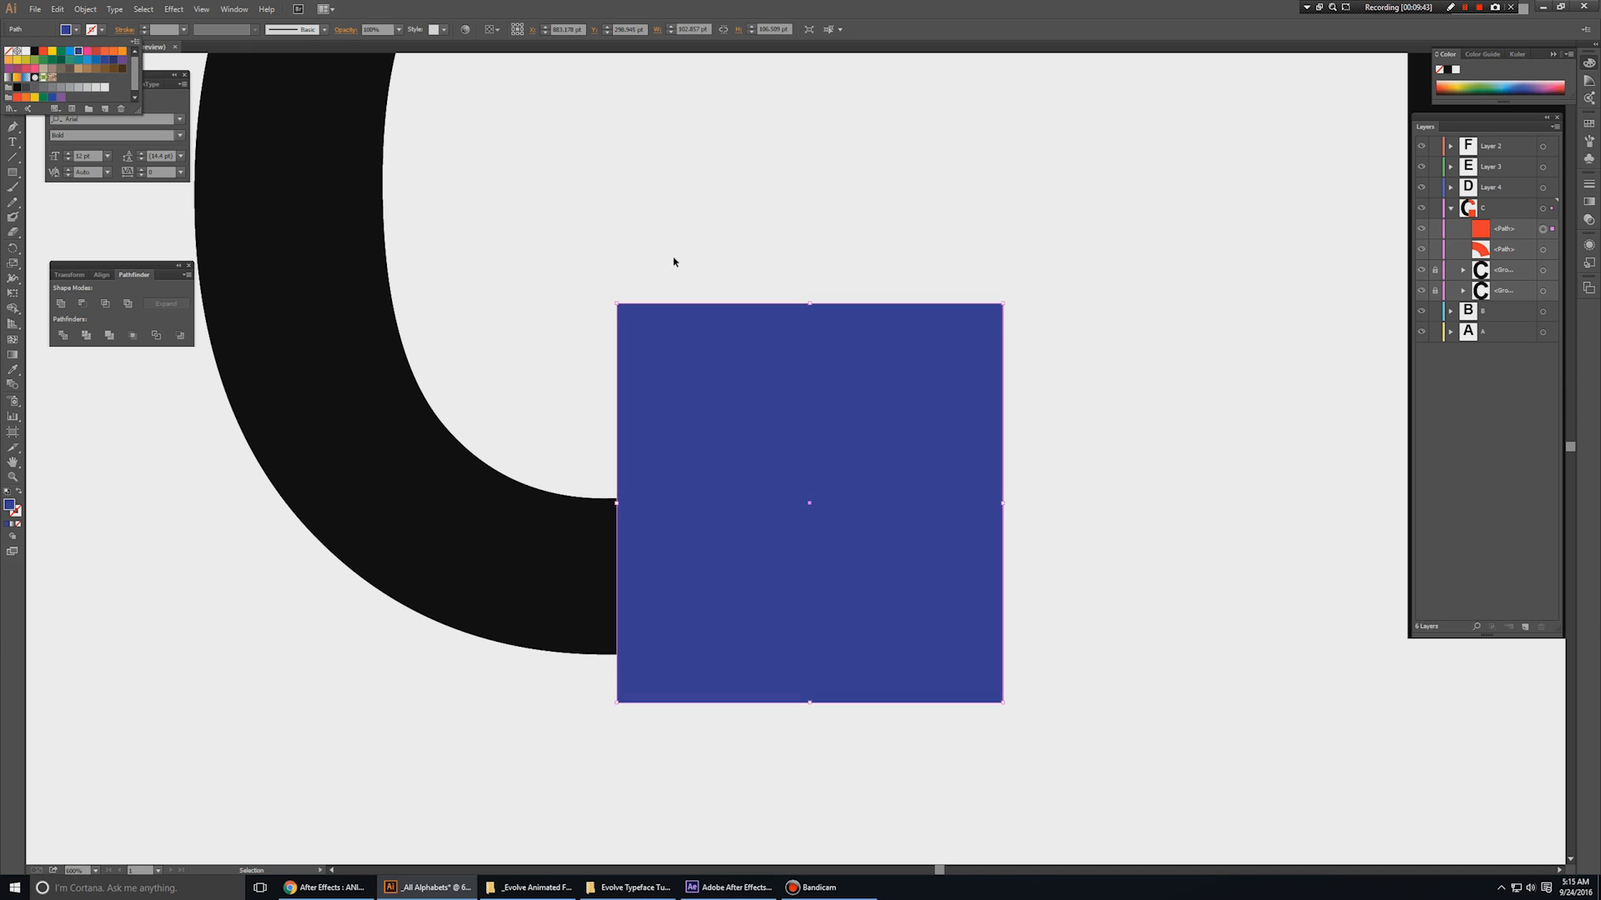
# - Unlock the upper of the two remaining C groups and intersect it with the blue rectangle to cut out the lower-right arm
pyautogui.moveTo(750, 189); pyautogui.dragTo(784, 285)
pyautogui.click(1497, 278)
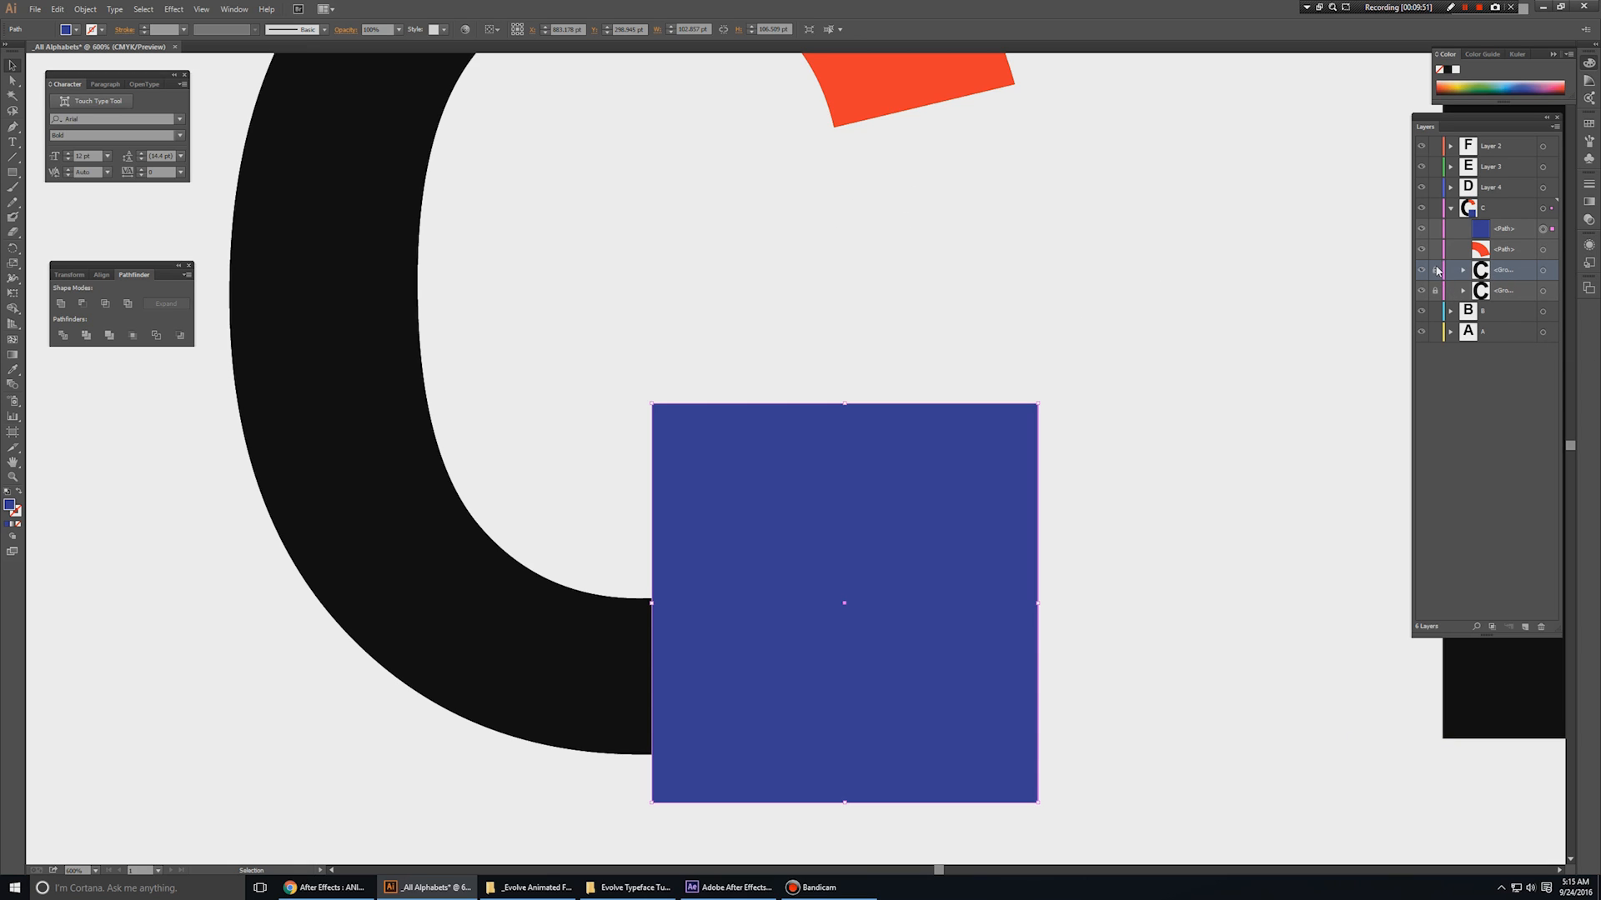
pyautogui.keyDown('shift'); pyautogui.click(1543, 270); pyautogui.keyUp('shift')
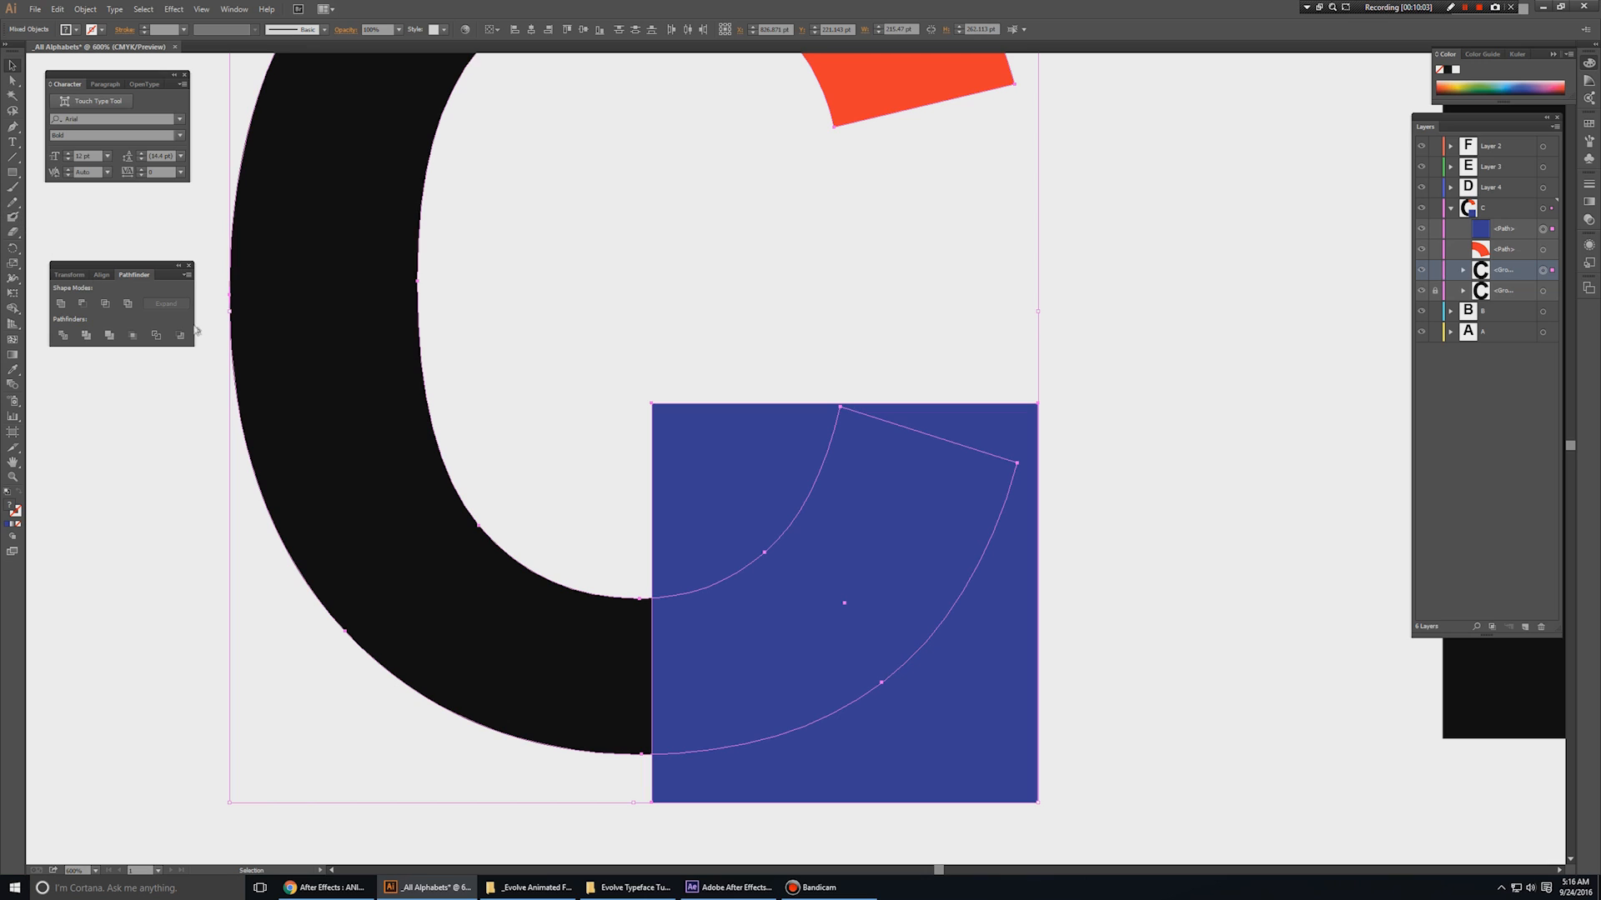
pyautogui.click(103, 304)
pyautogui.click(716, 475)
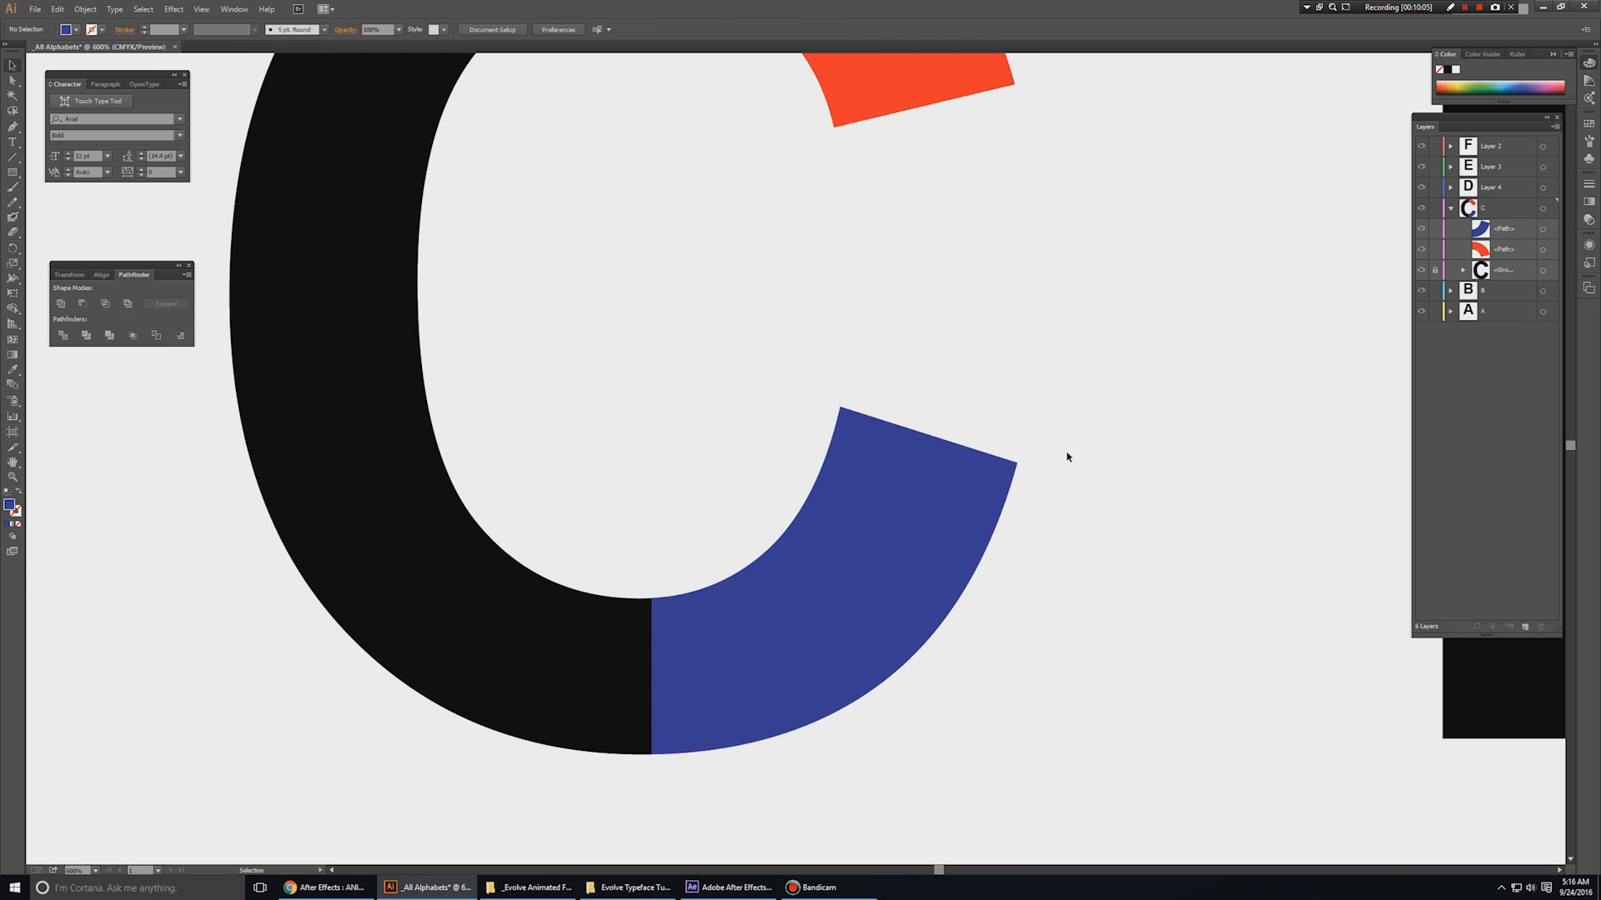
# - Unlock the last C group and draw a rectangle over the left half of the C, ending where the arm pieces begin
pyautogui.moveTo(941, 449); pyautogui.dragTo(956, 570)
pyautogui.keyDown('alt'); pyautogui.click(900, 406); pyautogui.keyUp('alt')
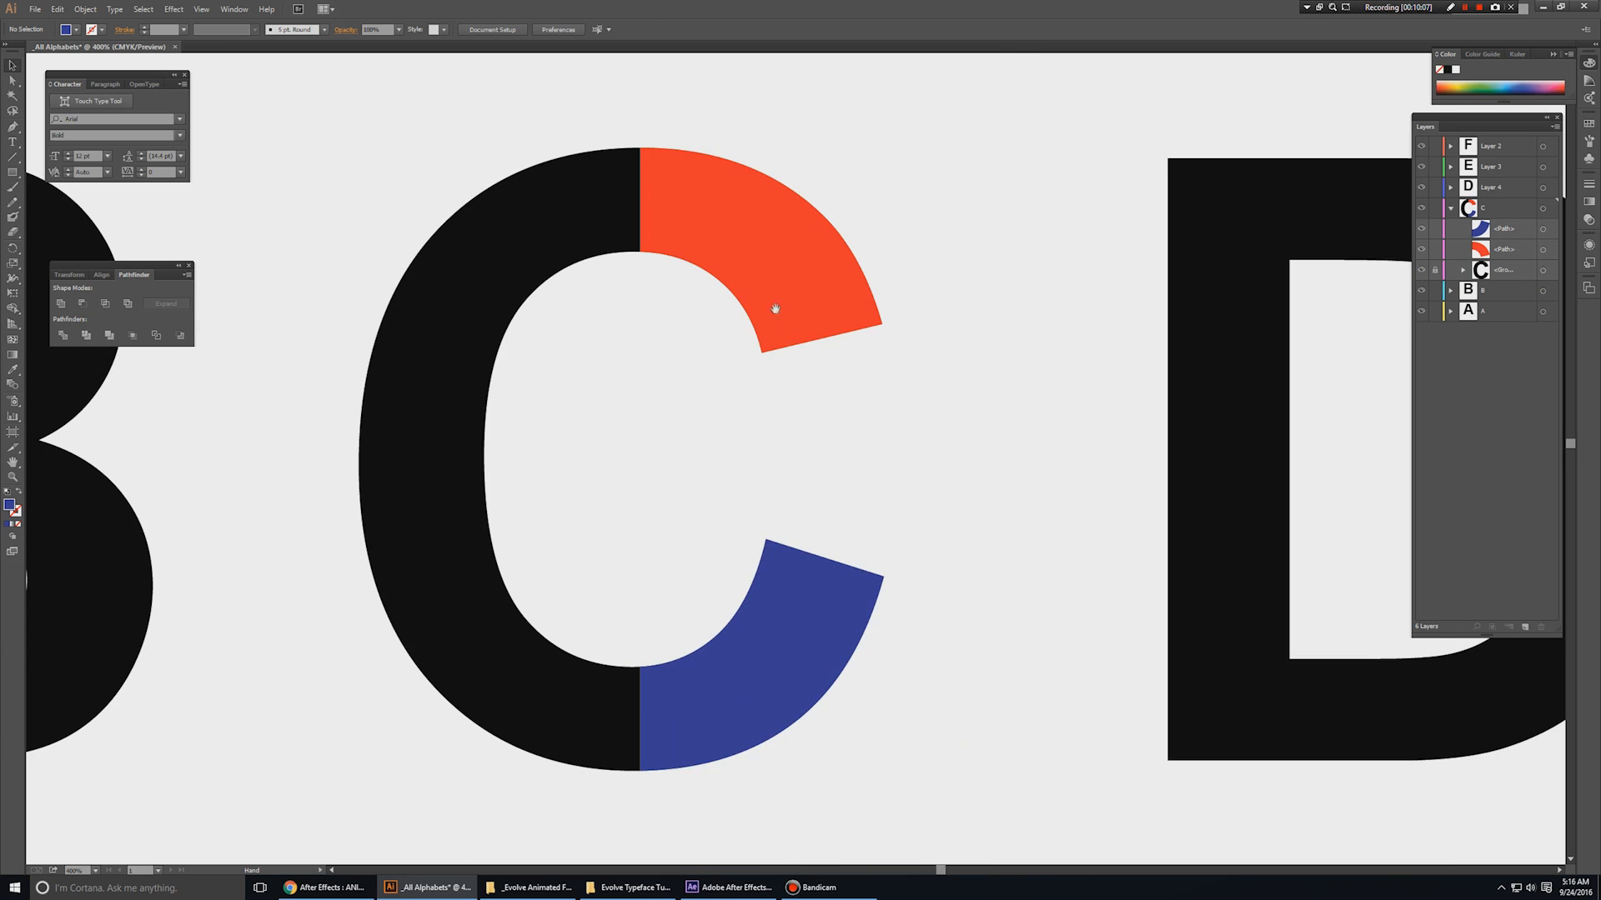
pyautogui.moveTo(772, 311); pyautogui.dragTo(847, 291)
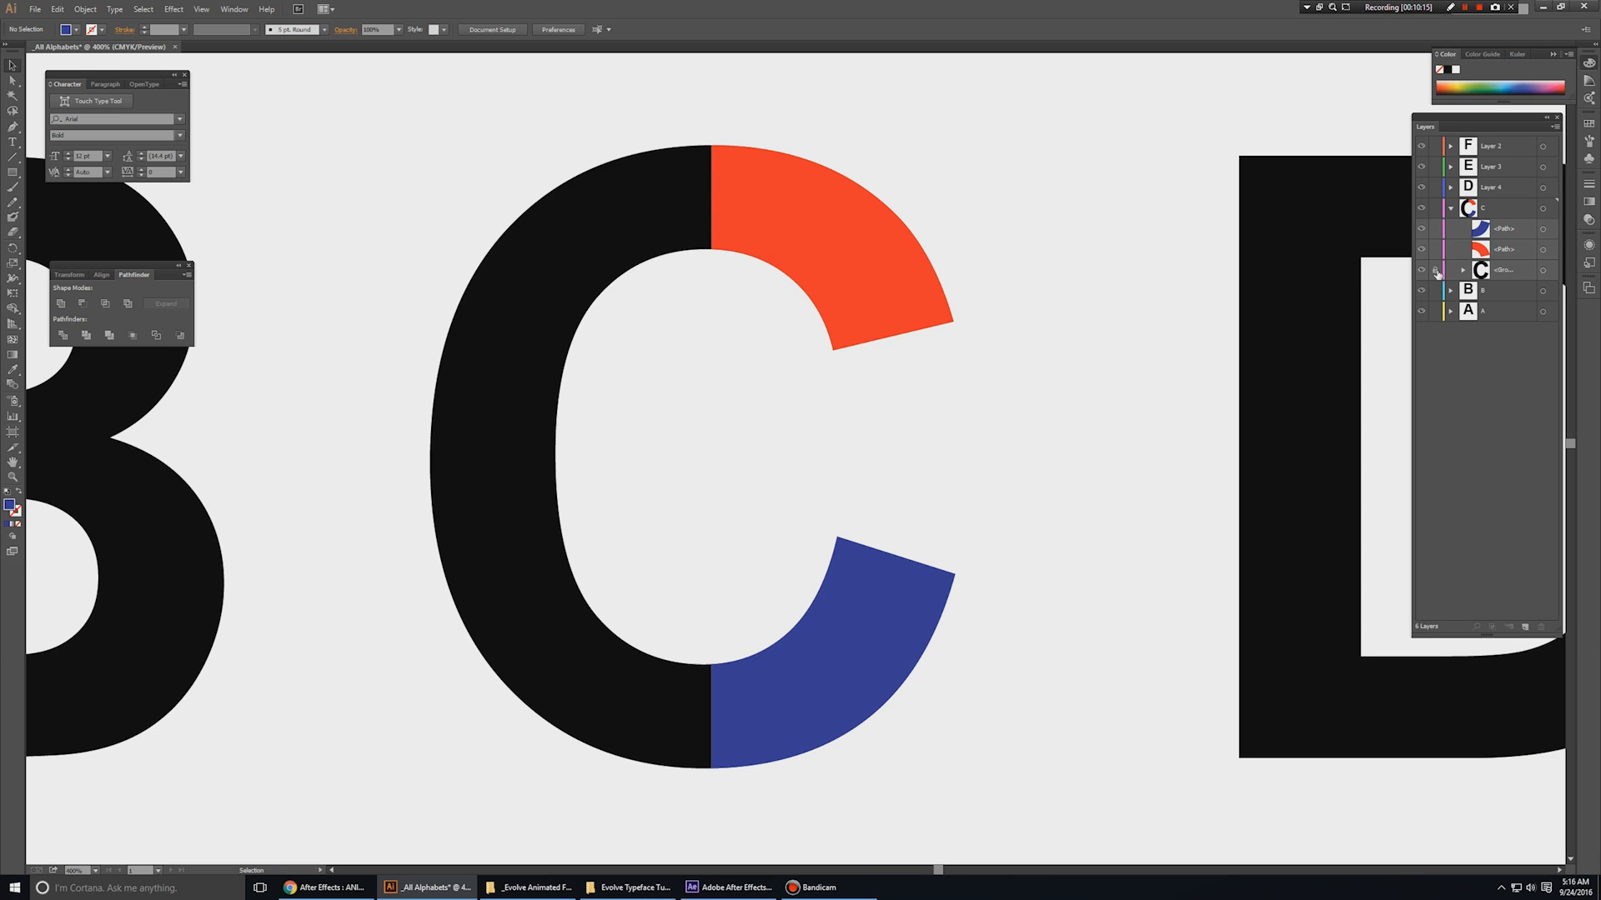
pyautogui.click(1488, 271)
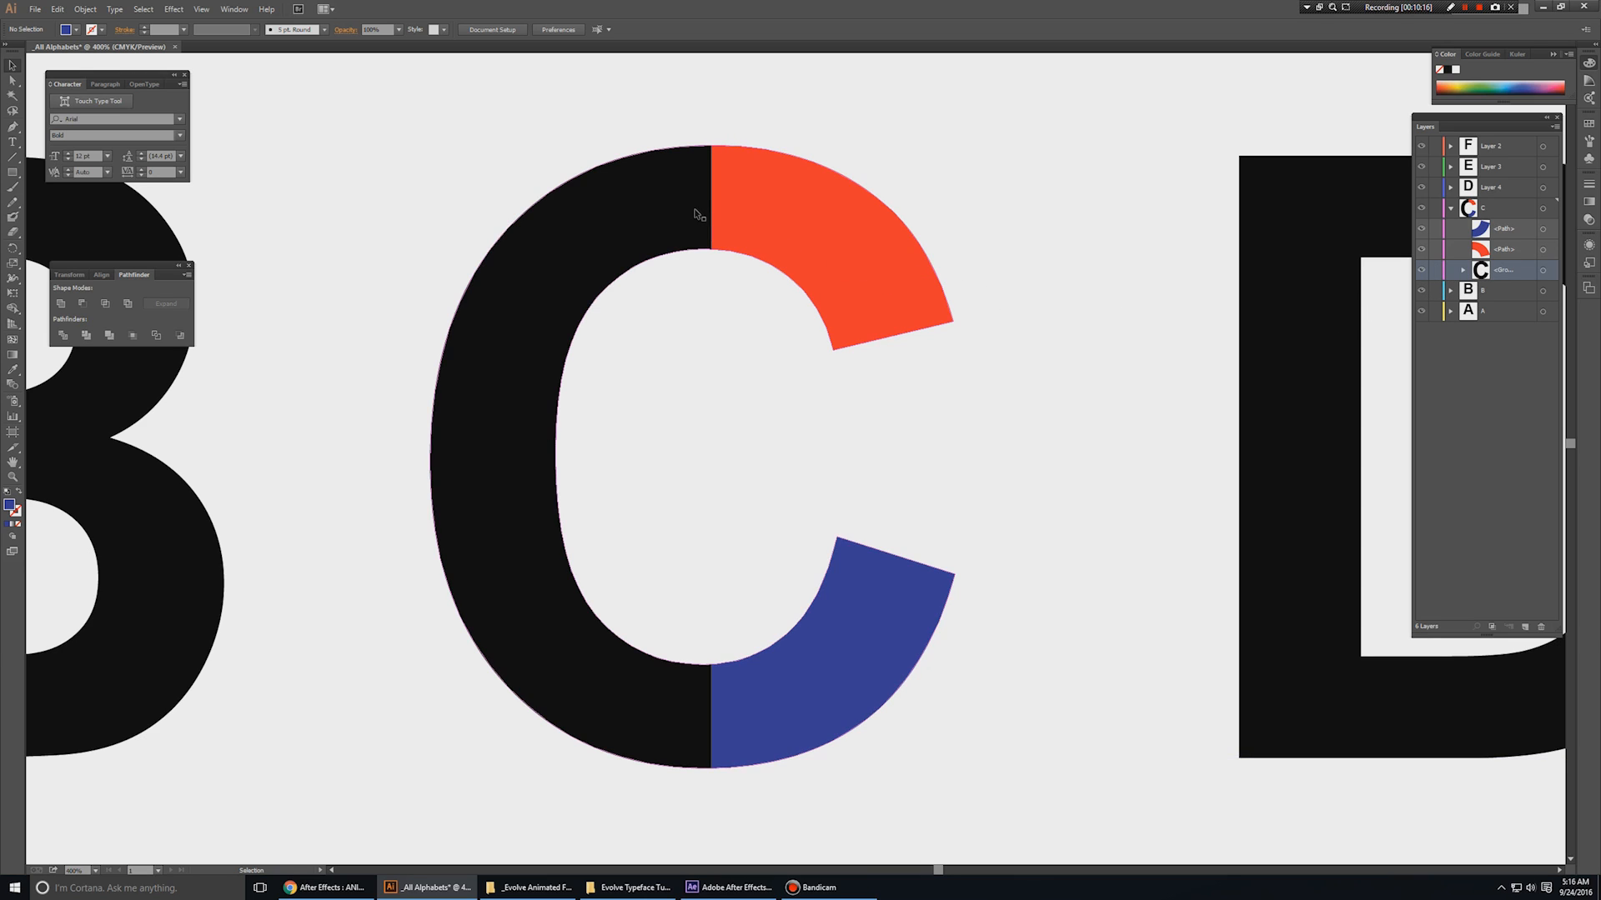
pyautogui.click(12, 172)
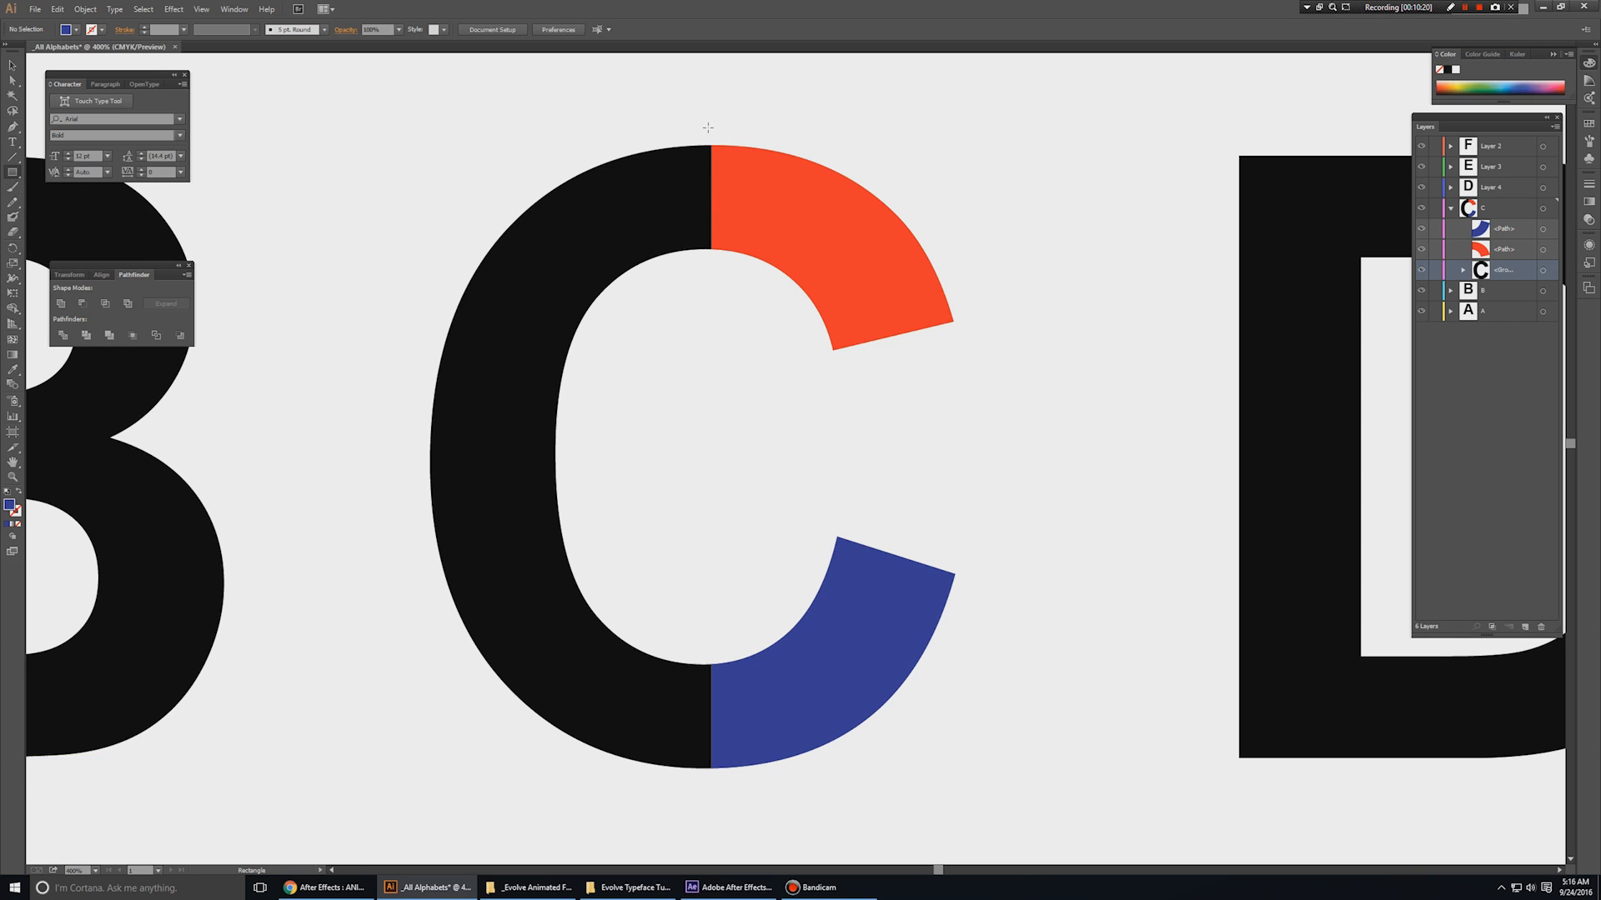
pyautogui.moveTo(710, 128); pyautogui.dragTo(390, 767)
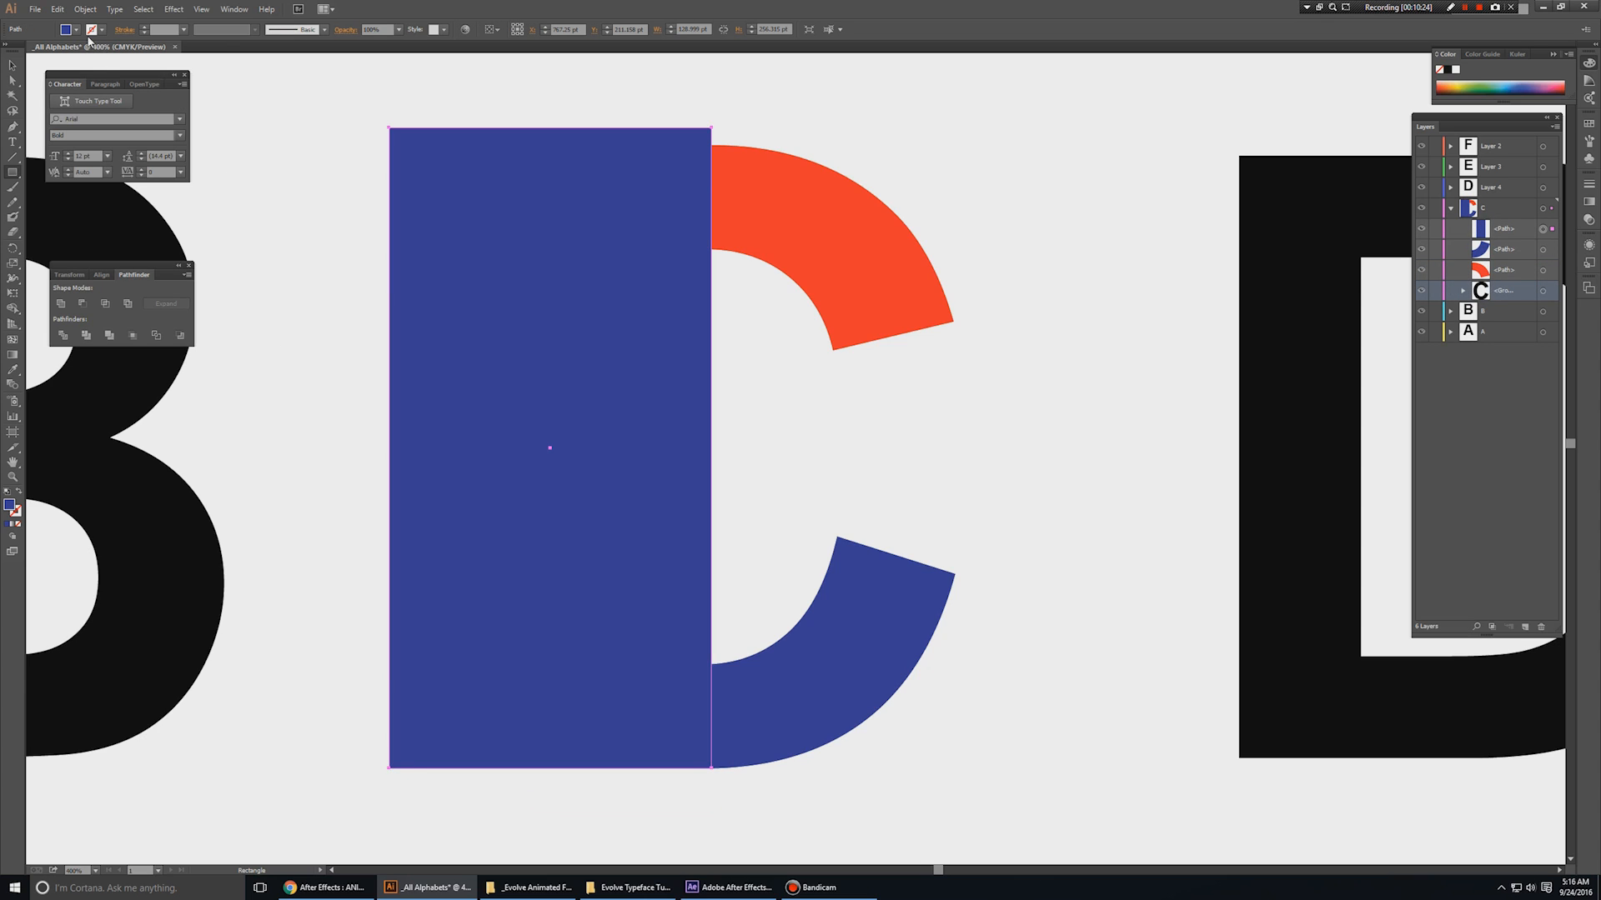
# - Fill the rectangle over the left half of the C with yellow
pyautogui.click(76, 30)
pyautogui.click(115, 60)
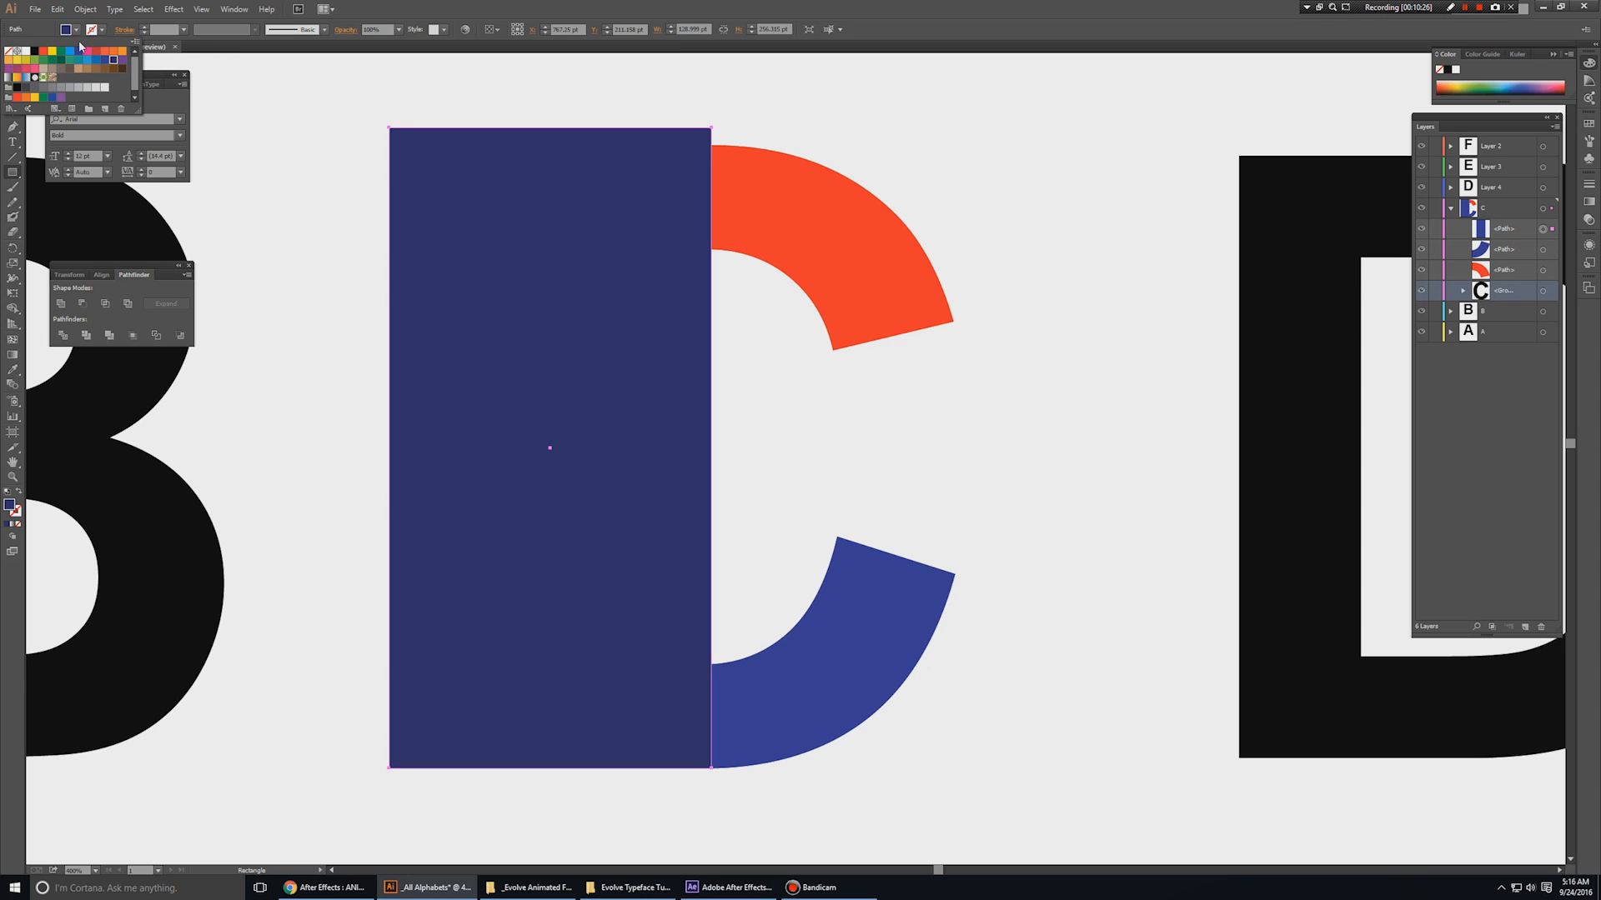
pyautogui.click(52, 55)
pyautogui.press('Escape')
pyautogui.press('v')
pyautogui.click(1508, 232)
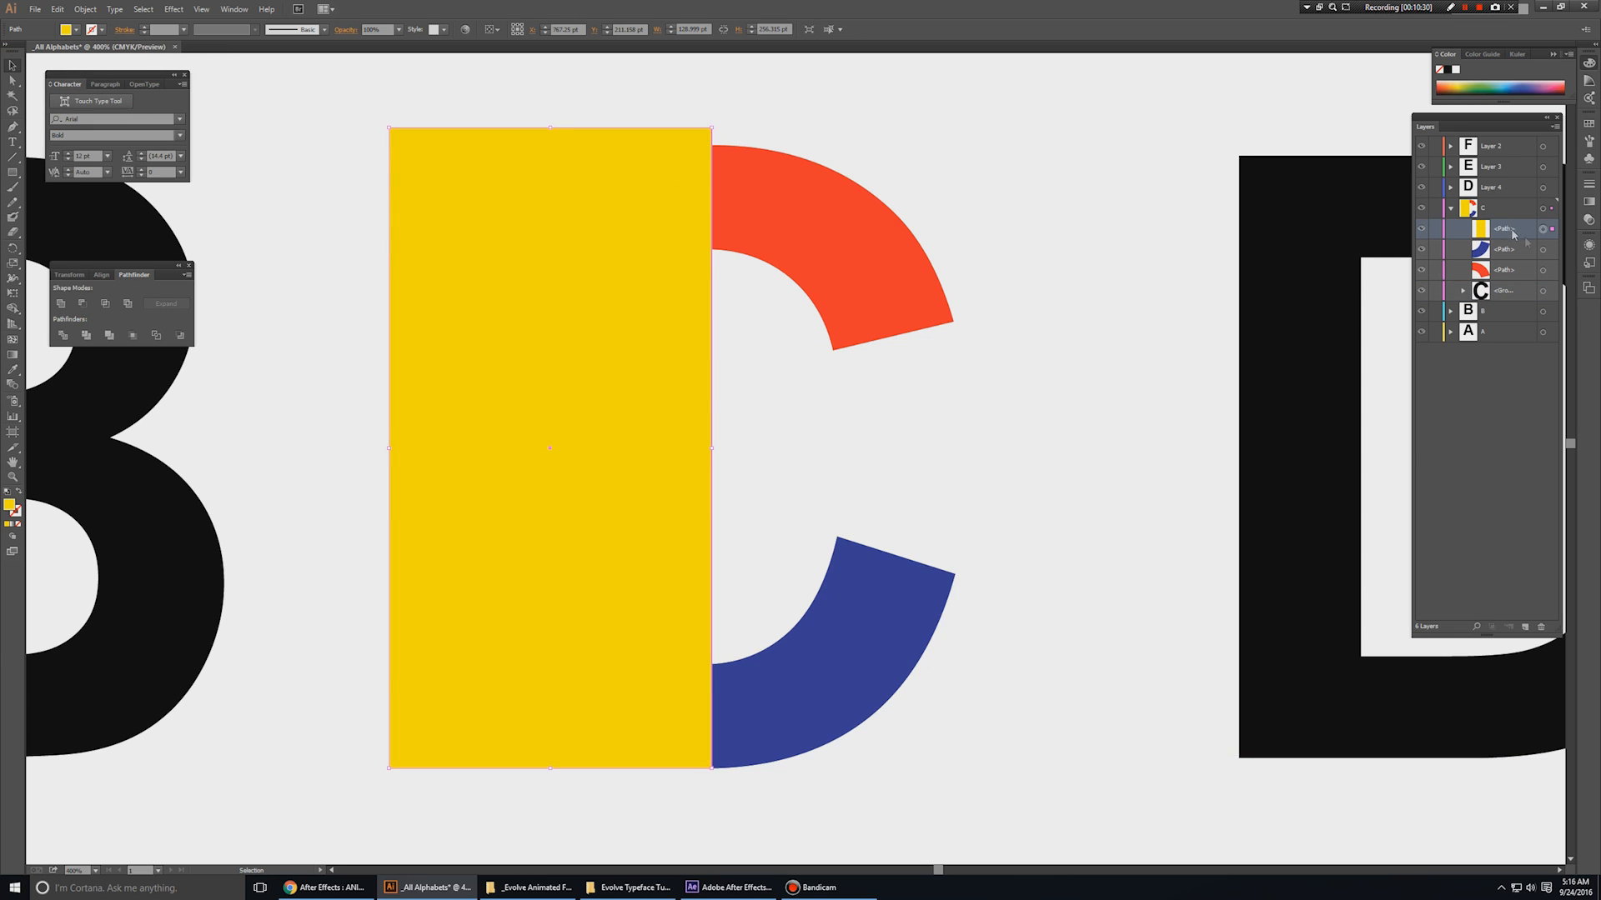
pyautogui.keyDown('shift'); pyautogui.click(1543, 291); pyautogui.keyUp('shift')
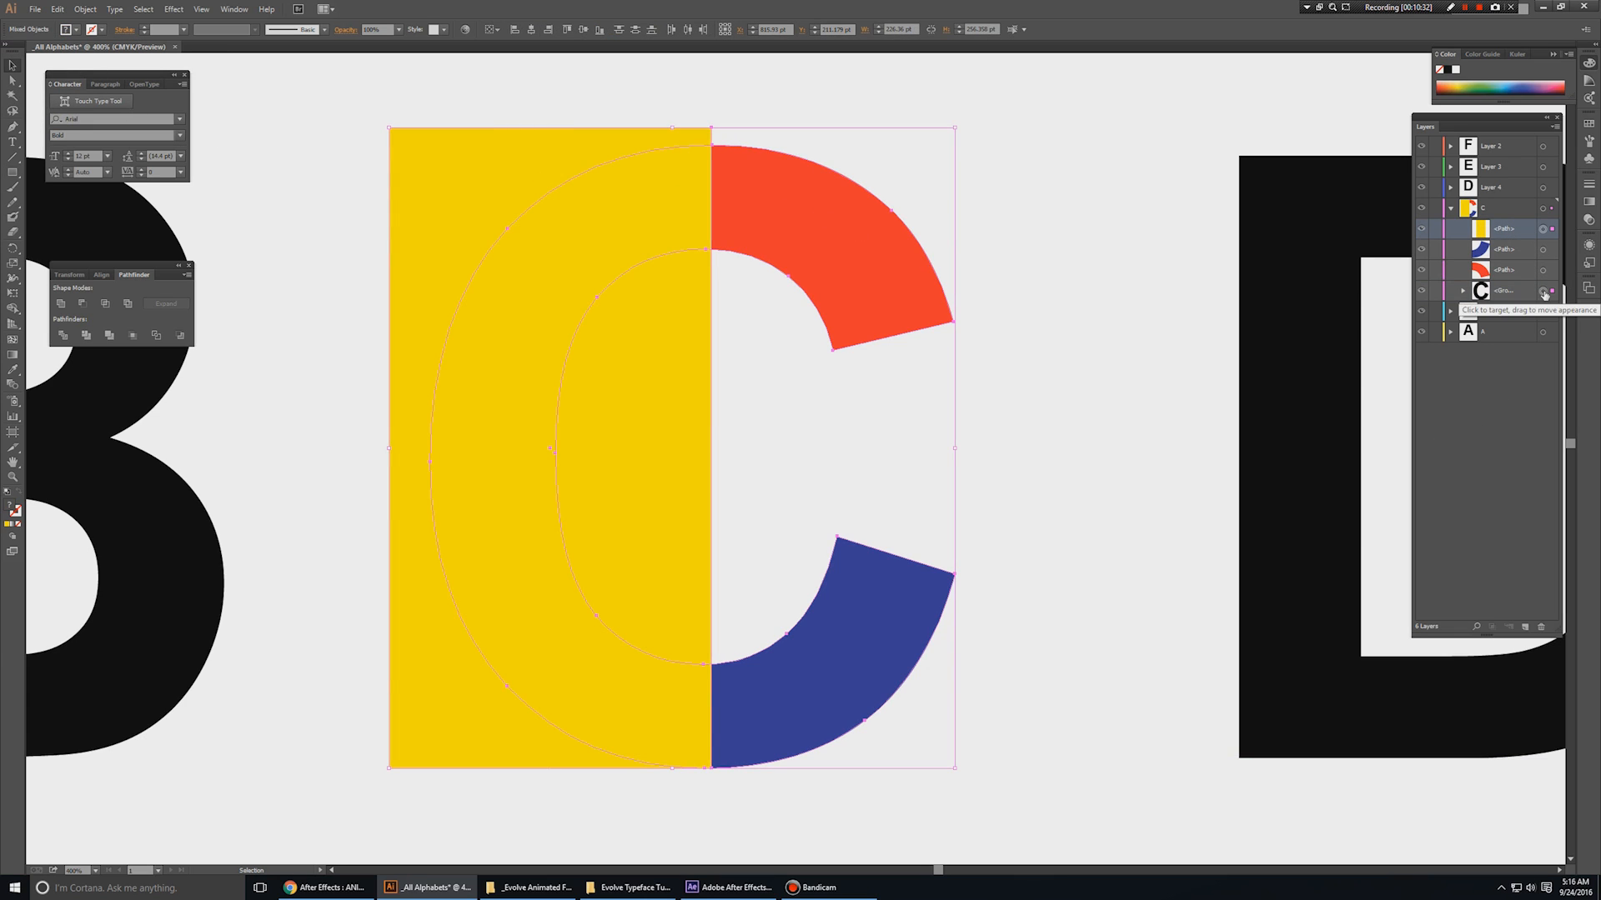
pyautogui.click(87, 304)
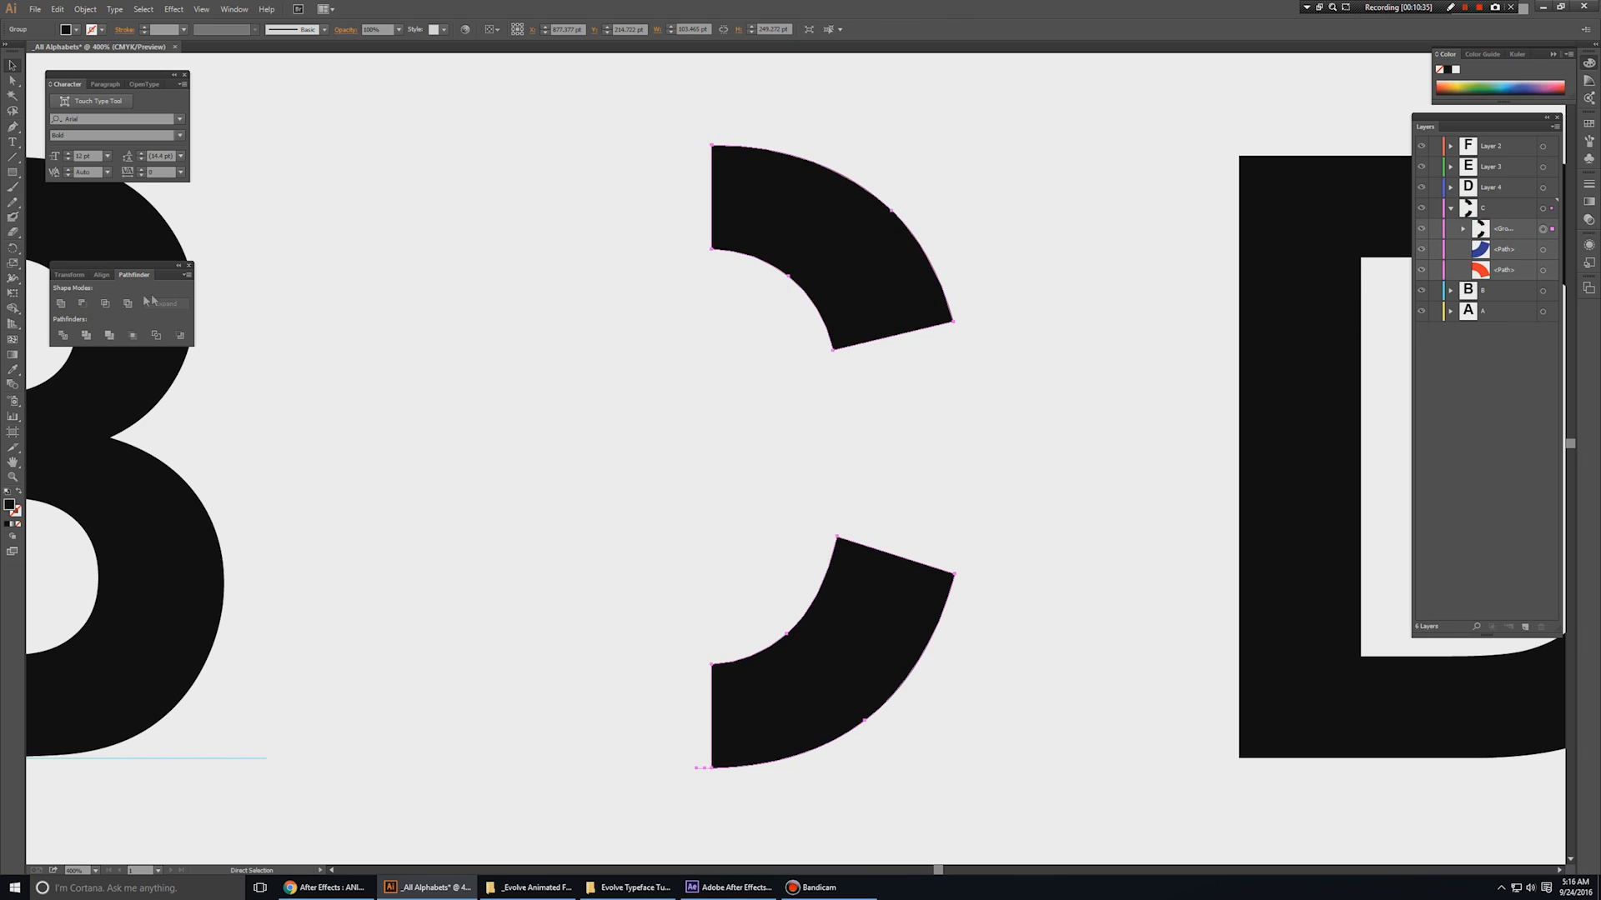
pyautogui.hotkey('ctrl', 'z')
pyautogui.click(1016, 330)
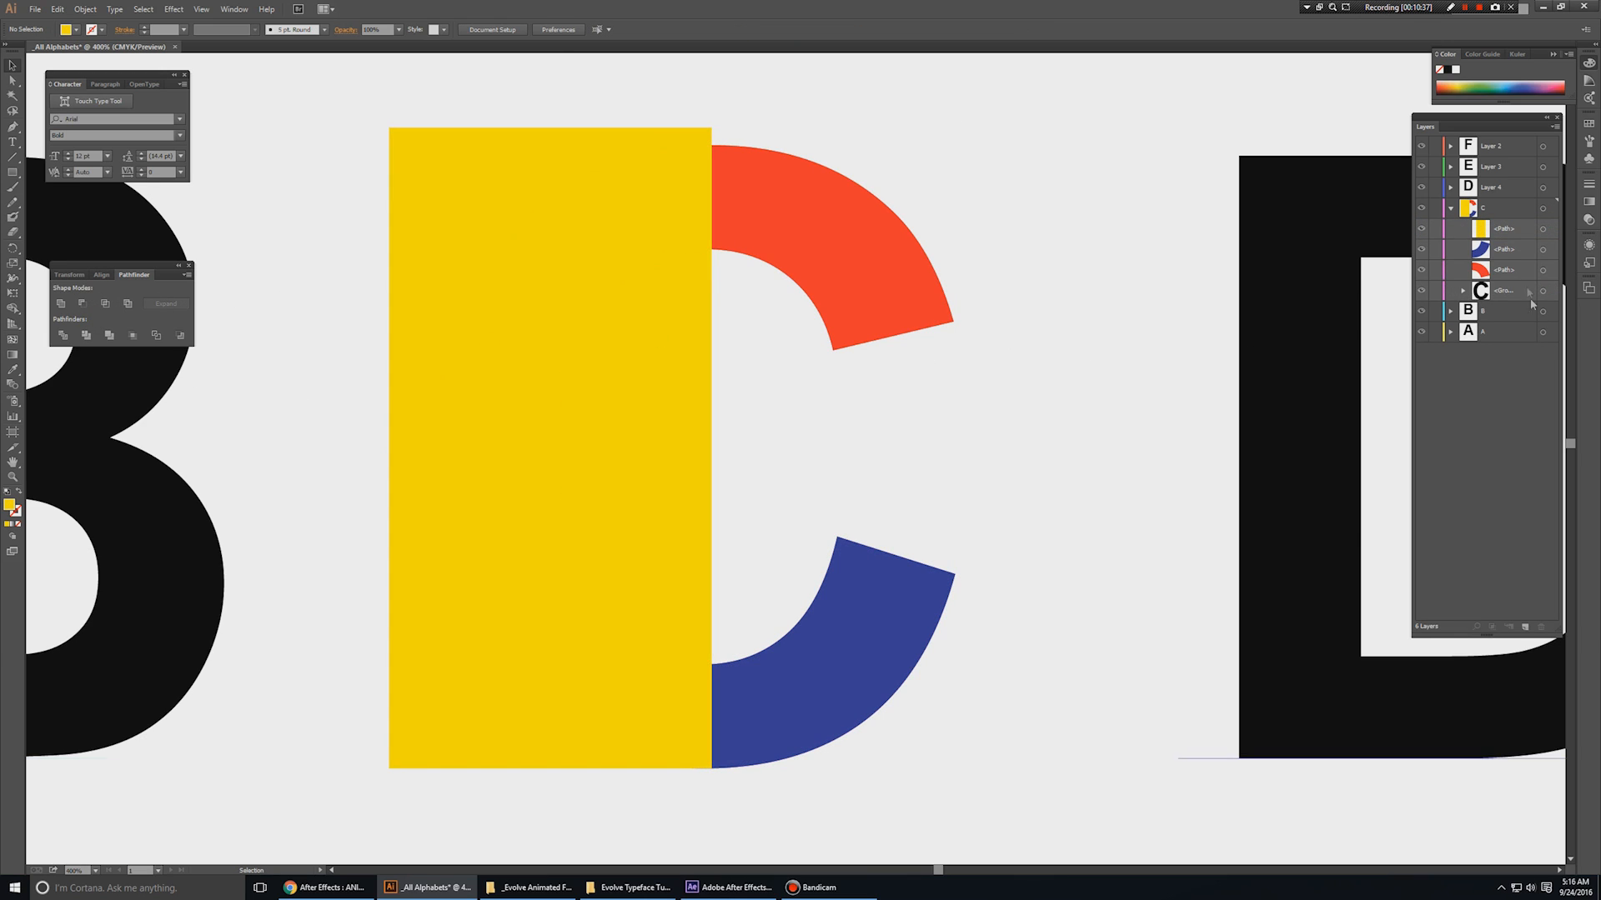
# - Select the yellow rectangle with the last C group and intersect them to cut out the left half of the C
pyautogui.click(1543, 229)
pyautogui.click(631, 234)
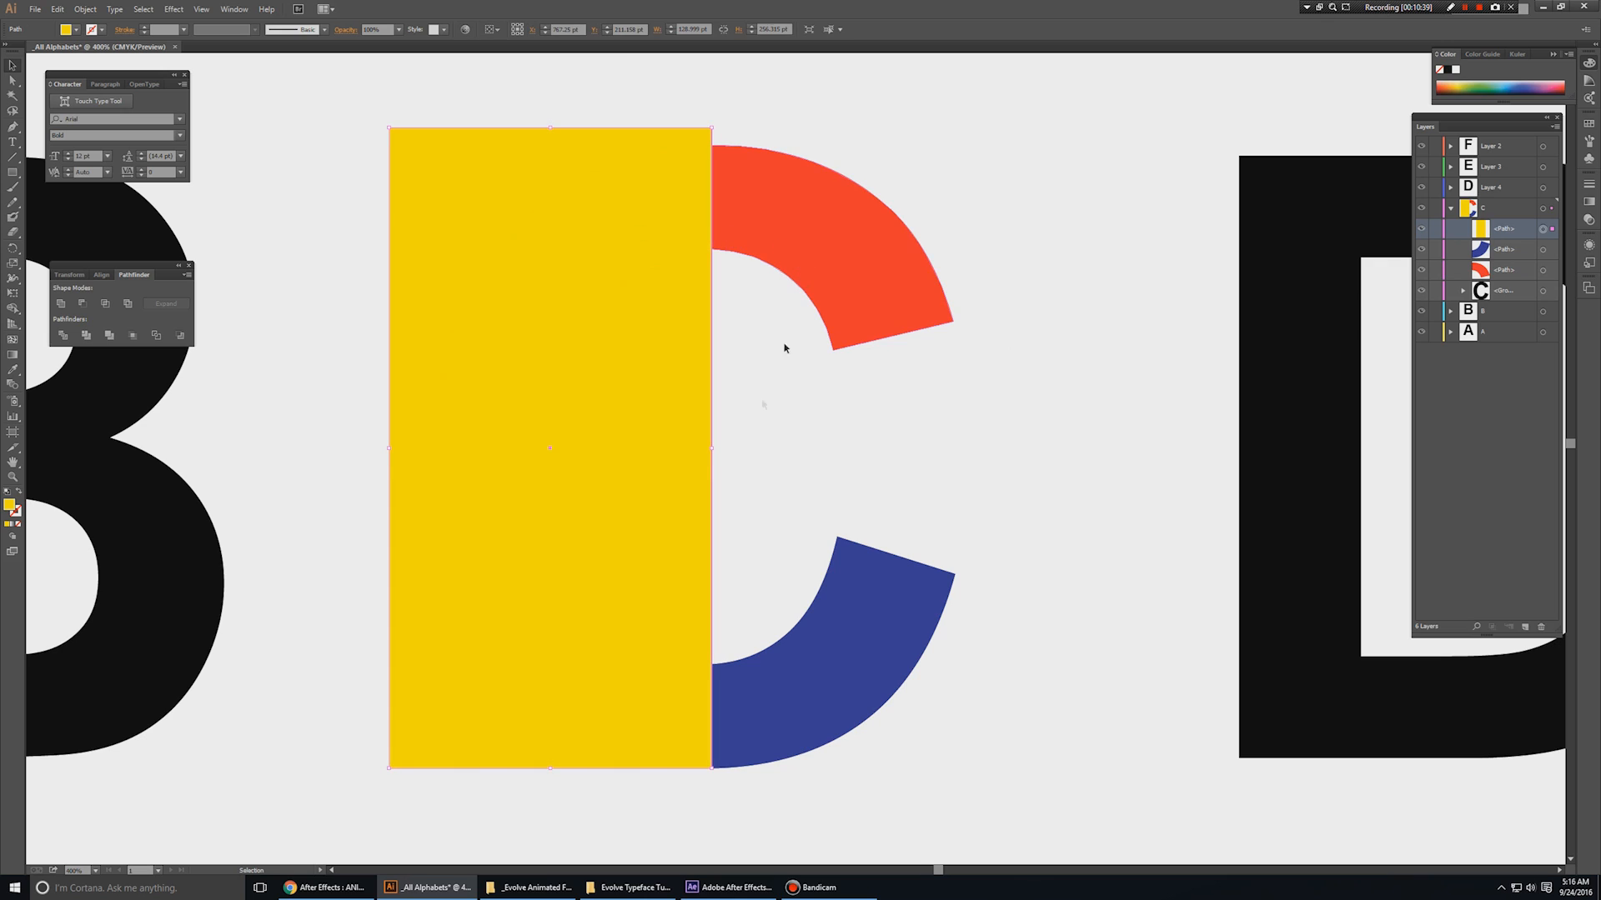
pyautogui.keyDown('shift'); pyautogui.click(1543, 291); pyautogui.keyUp('shift')
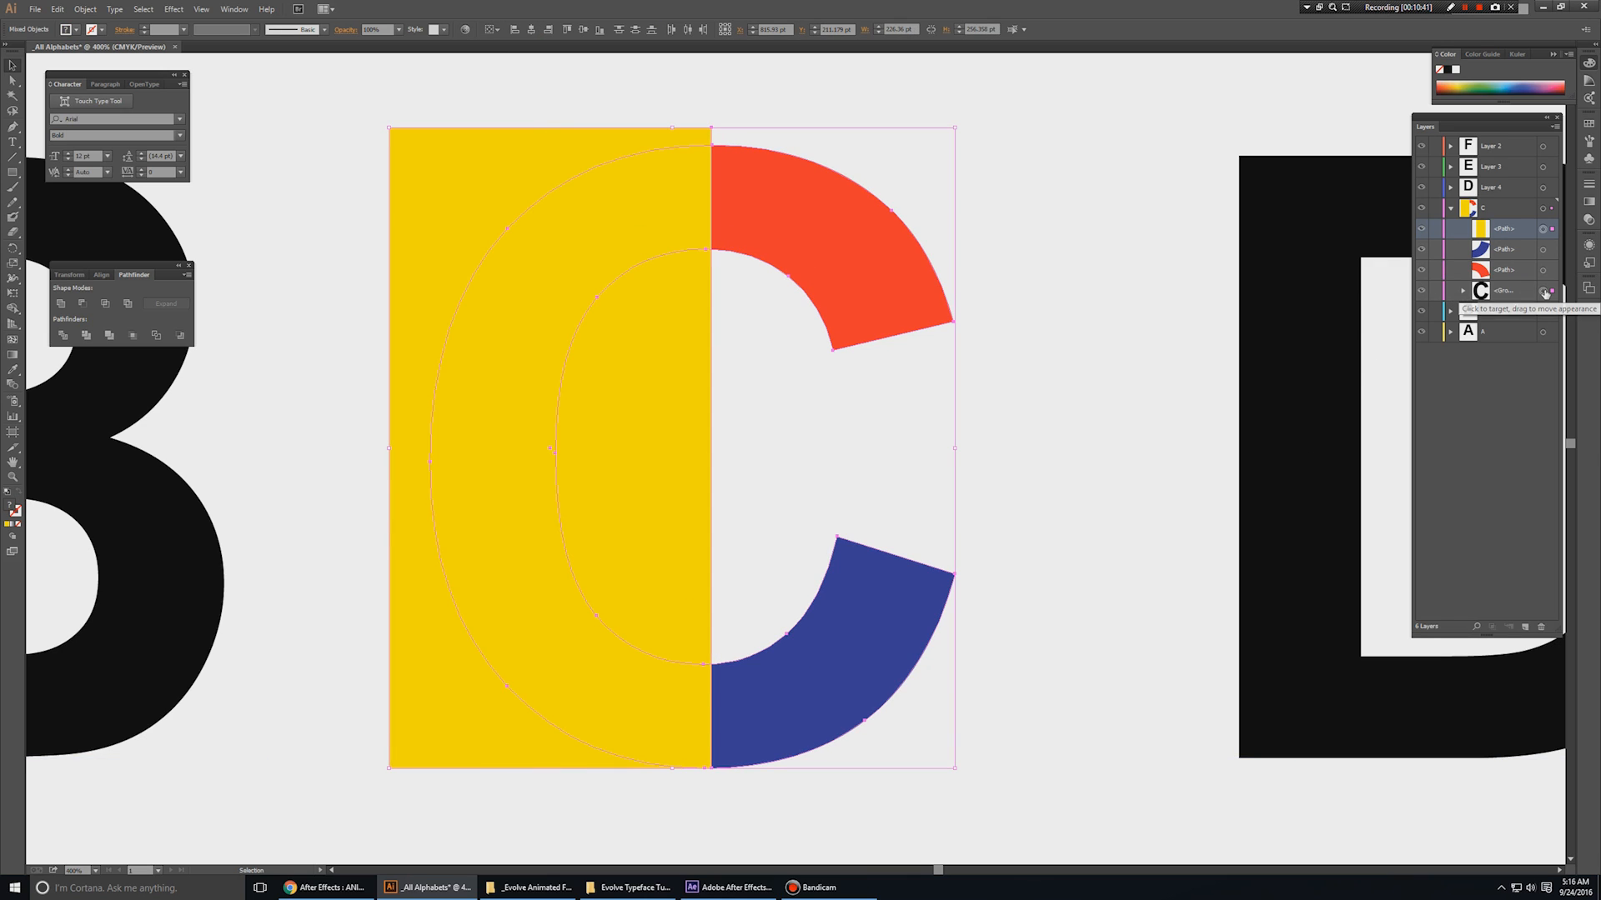
pyautogui.click(104, 305)
pyautogui.click(1007, 310)
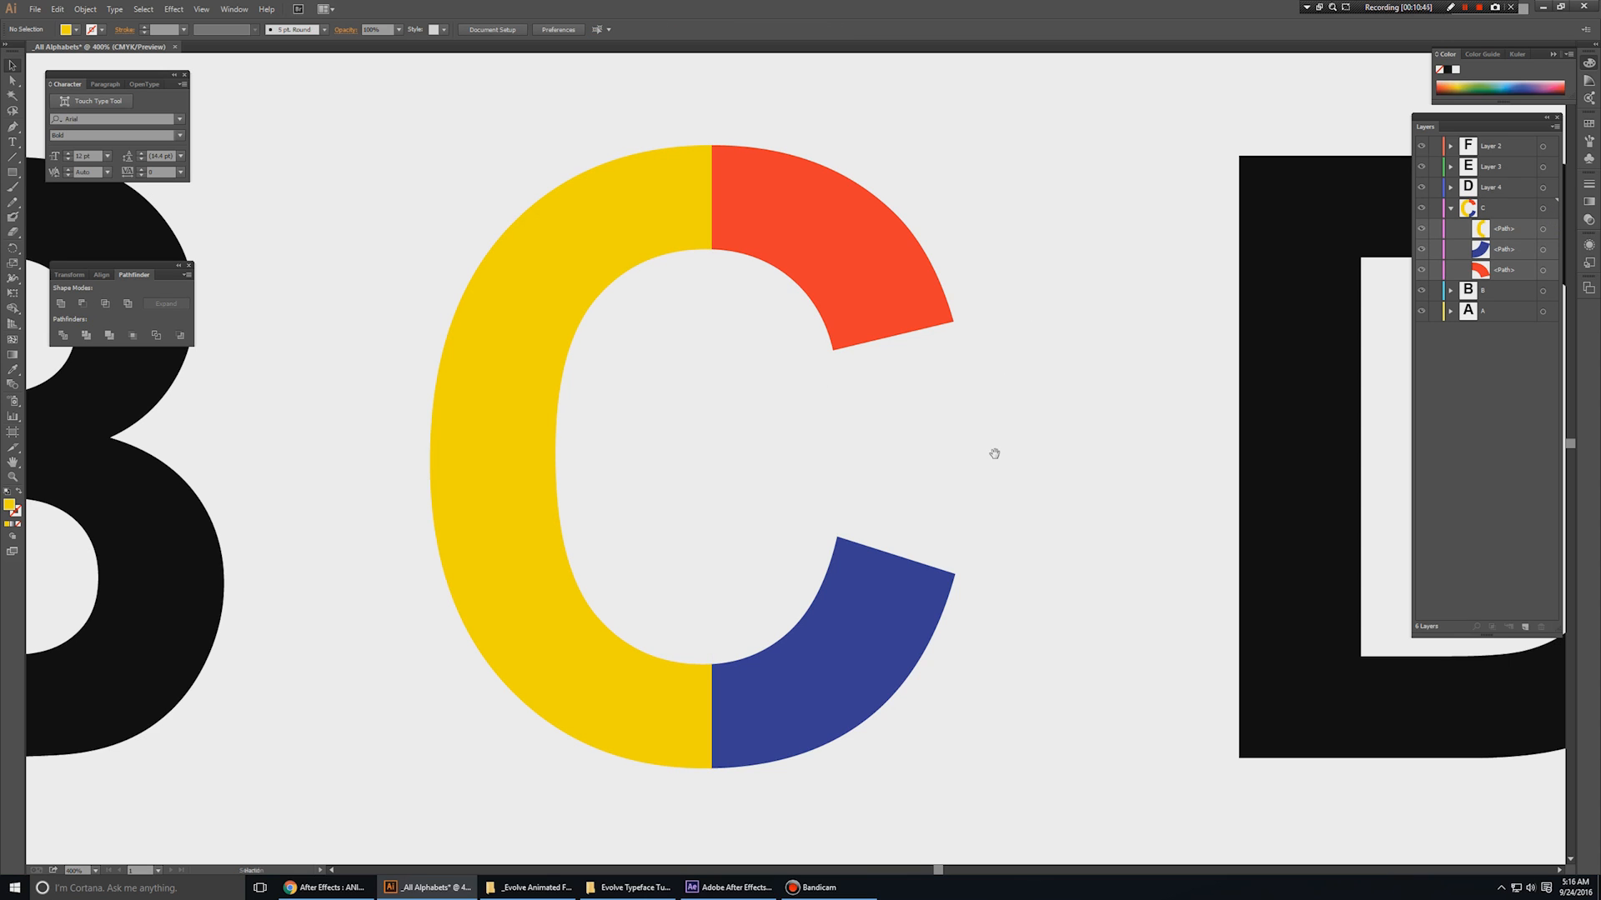
# - Move the red and yellow pieces of the C apart to test the cuts, and undo the moves
pyautogui.keyDown('ctrl'); pyautogui.keyDown('alt'); pyautogui.click(943, 454); pyautogui.keyUp('alt'); pyautogui.keyUp('ctrl')
pyautogui.keyDown('ctrl'); pyautogui.keyDown('alt'); pyautogui.click(942, 454); pyautogui.keyUp('alt'); pyautogui.keyUp('ctrl')
pyautogui.moveTo(568, 493); pyautogui.dragTo(754, 424)
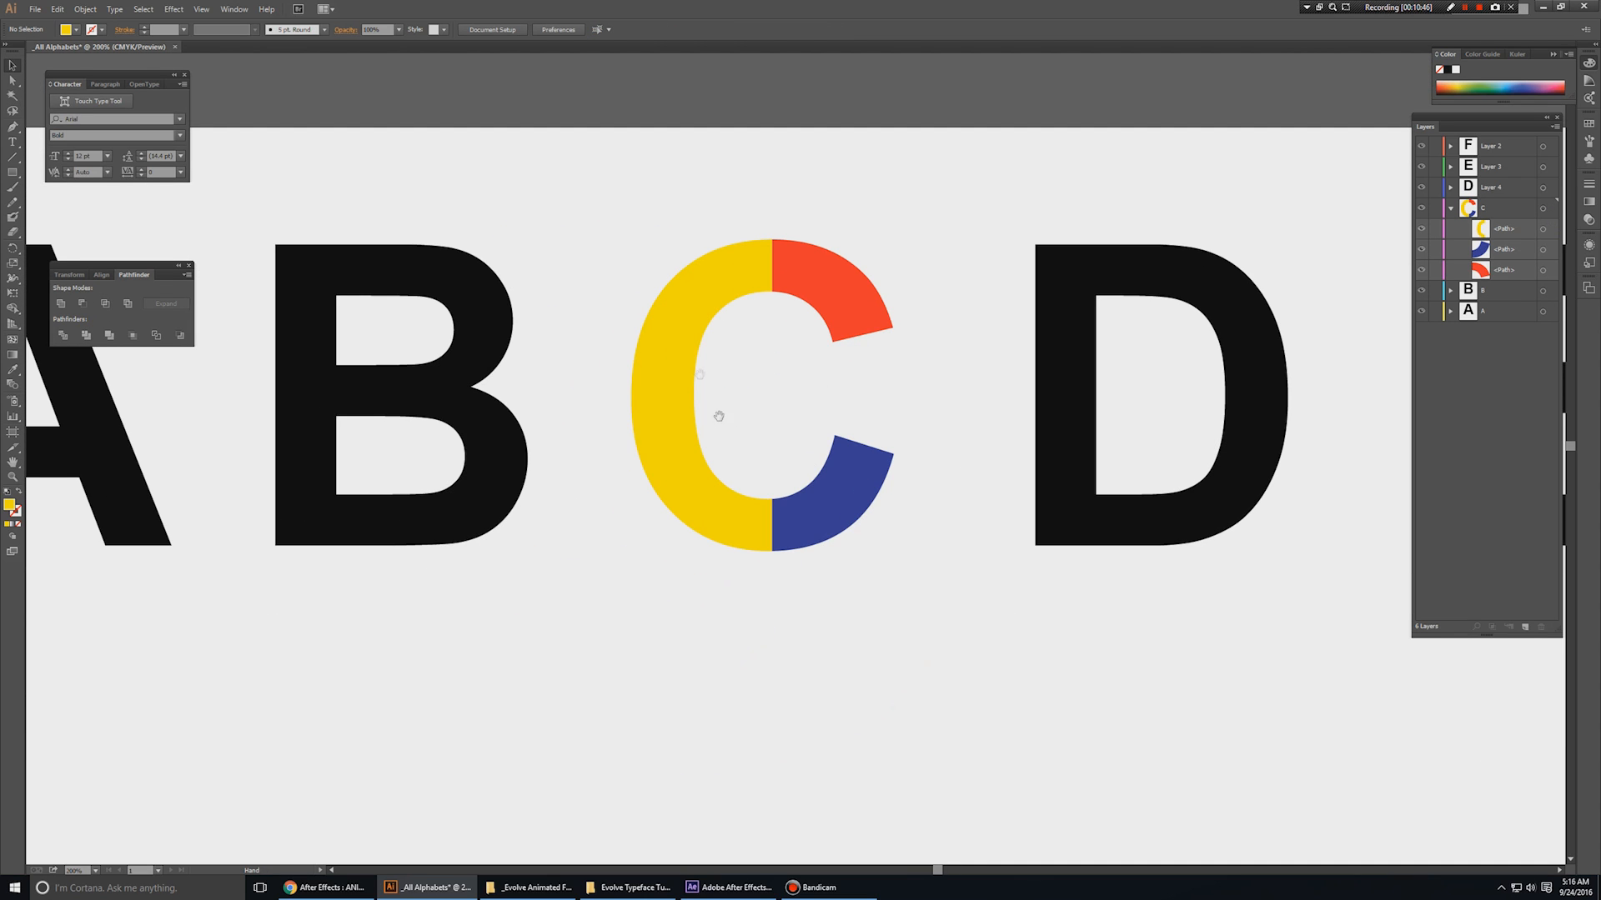
pyautogui.click(821, 297)
pyautogui.moveTo(820, 297); pyautogui.dragTo(864, 259)
pyautogui.moveTo(656, 332); pyautogui.dragTo(618, 286)
pyautogui.moveTo(831, 523); pyautogui.dragTo(859, 552)
pyautogui.hotkey('ctrl', 'z')
pyautogui.hotkey('ctrl', 'z')
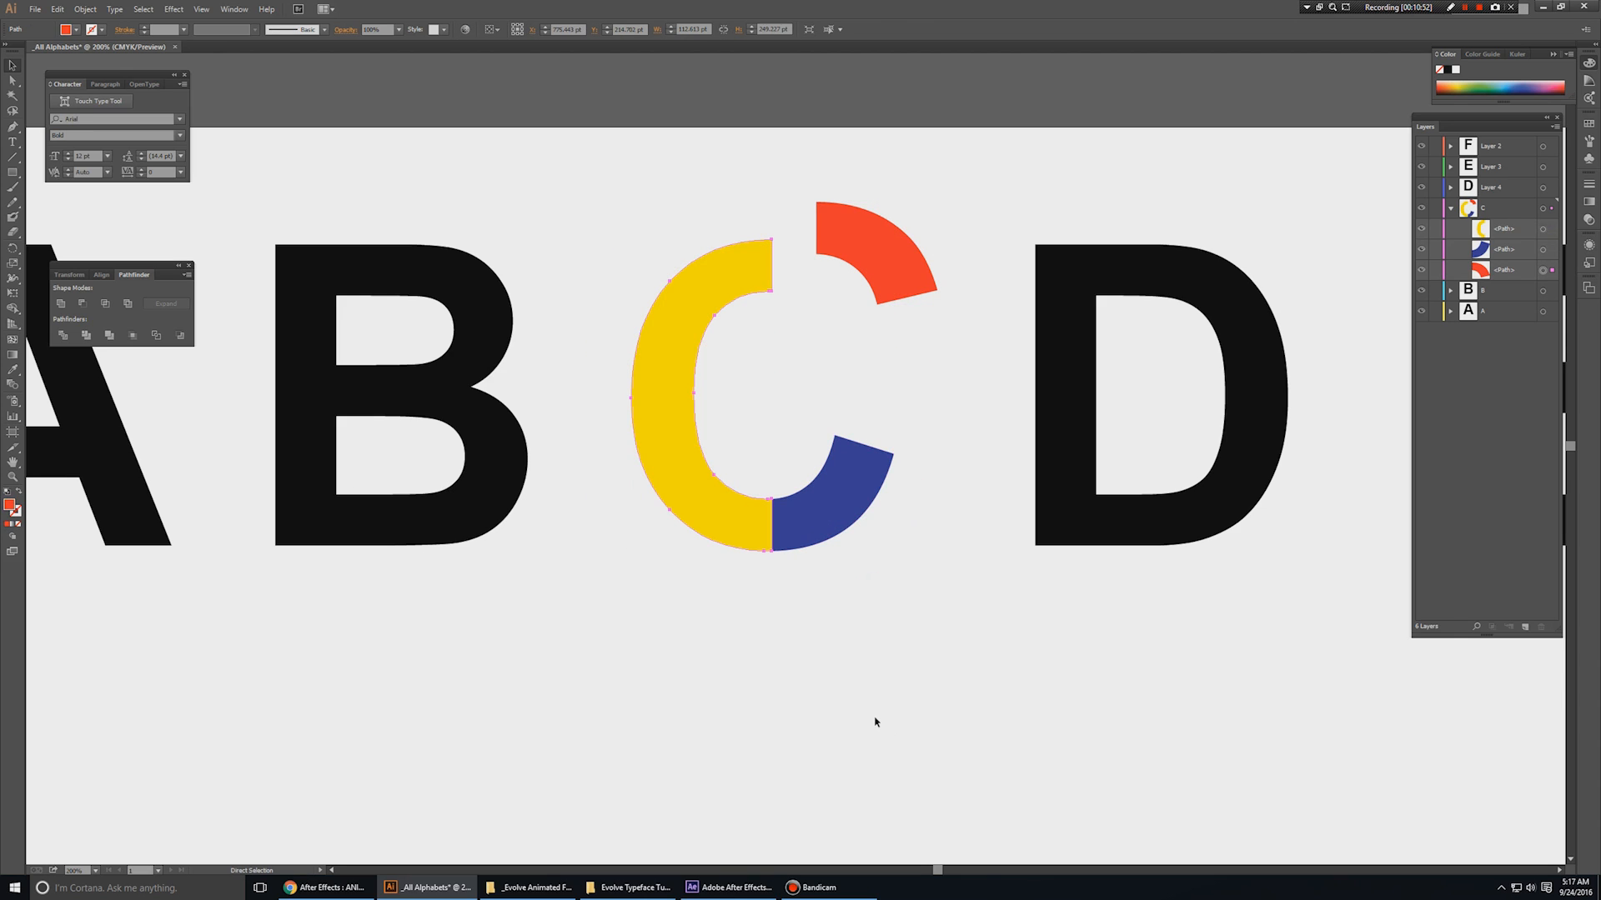
pyautogui.hotkey('ctrl', 'z')
pyautogui.click(932, 538)
# - Collapse the finished C layer and lock it
pyautogui.scroll(-1, 622, 446)
pyautogui.moveTo(852, 549); pyautogui.dragTo(538, 441)
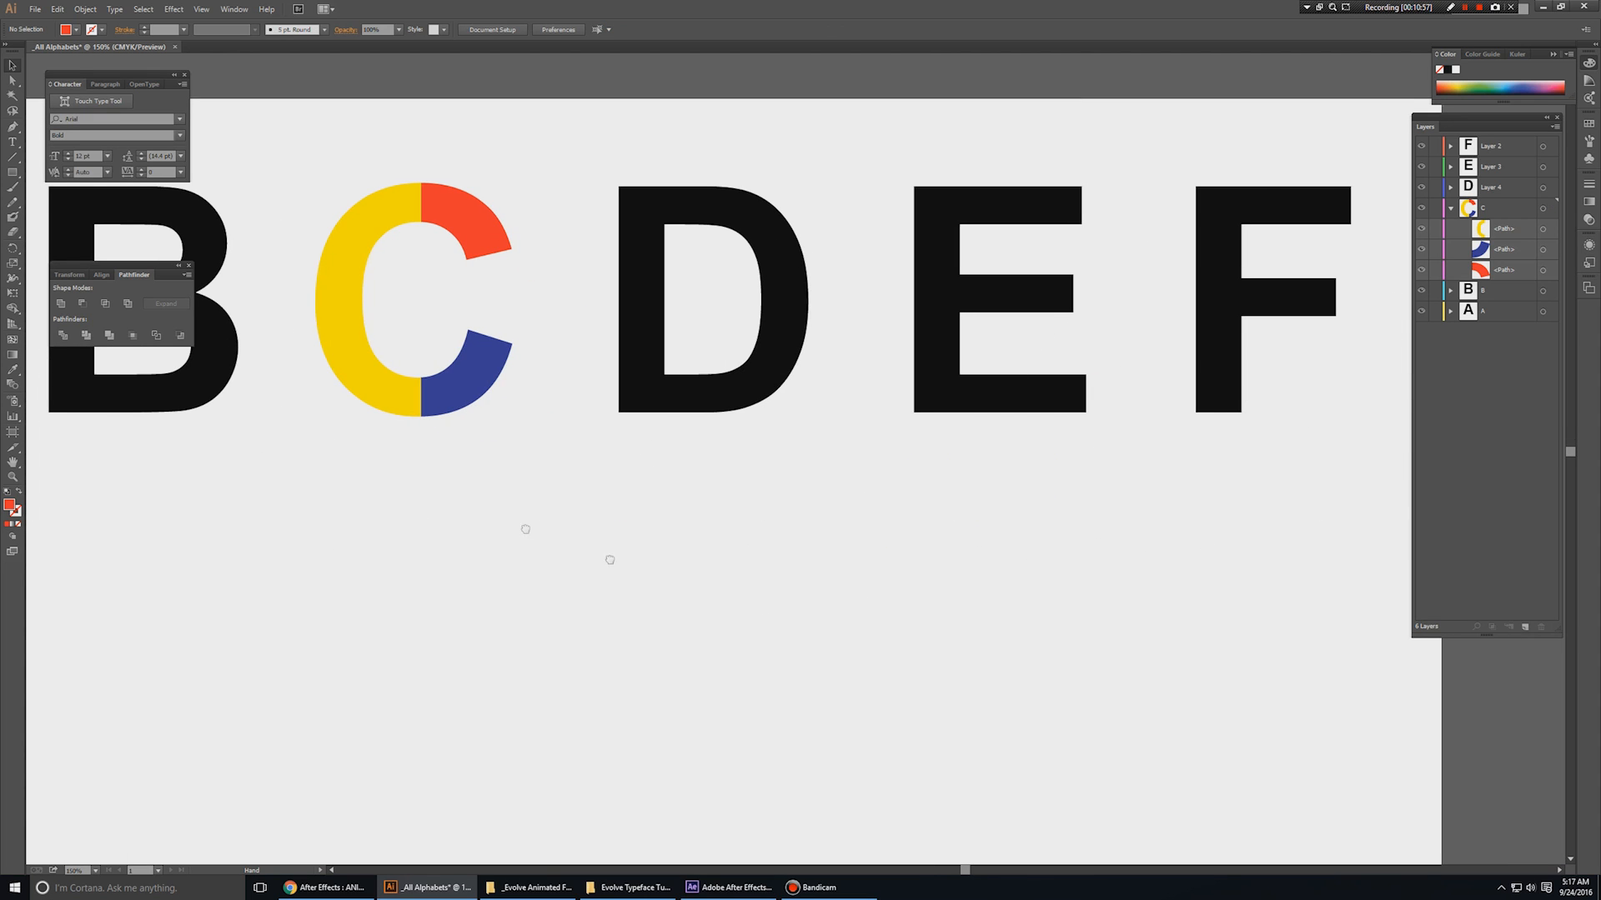
pyautogui.moveTo(525, 529); pyautogui.dragTo(854, 622)
pyautogui.moveTo(996, 701); pyautogui.dragTo(473, 450)
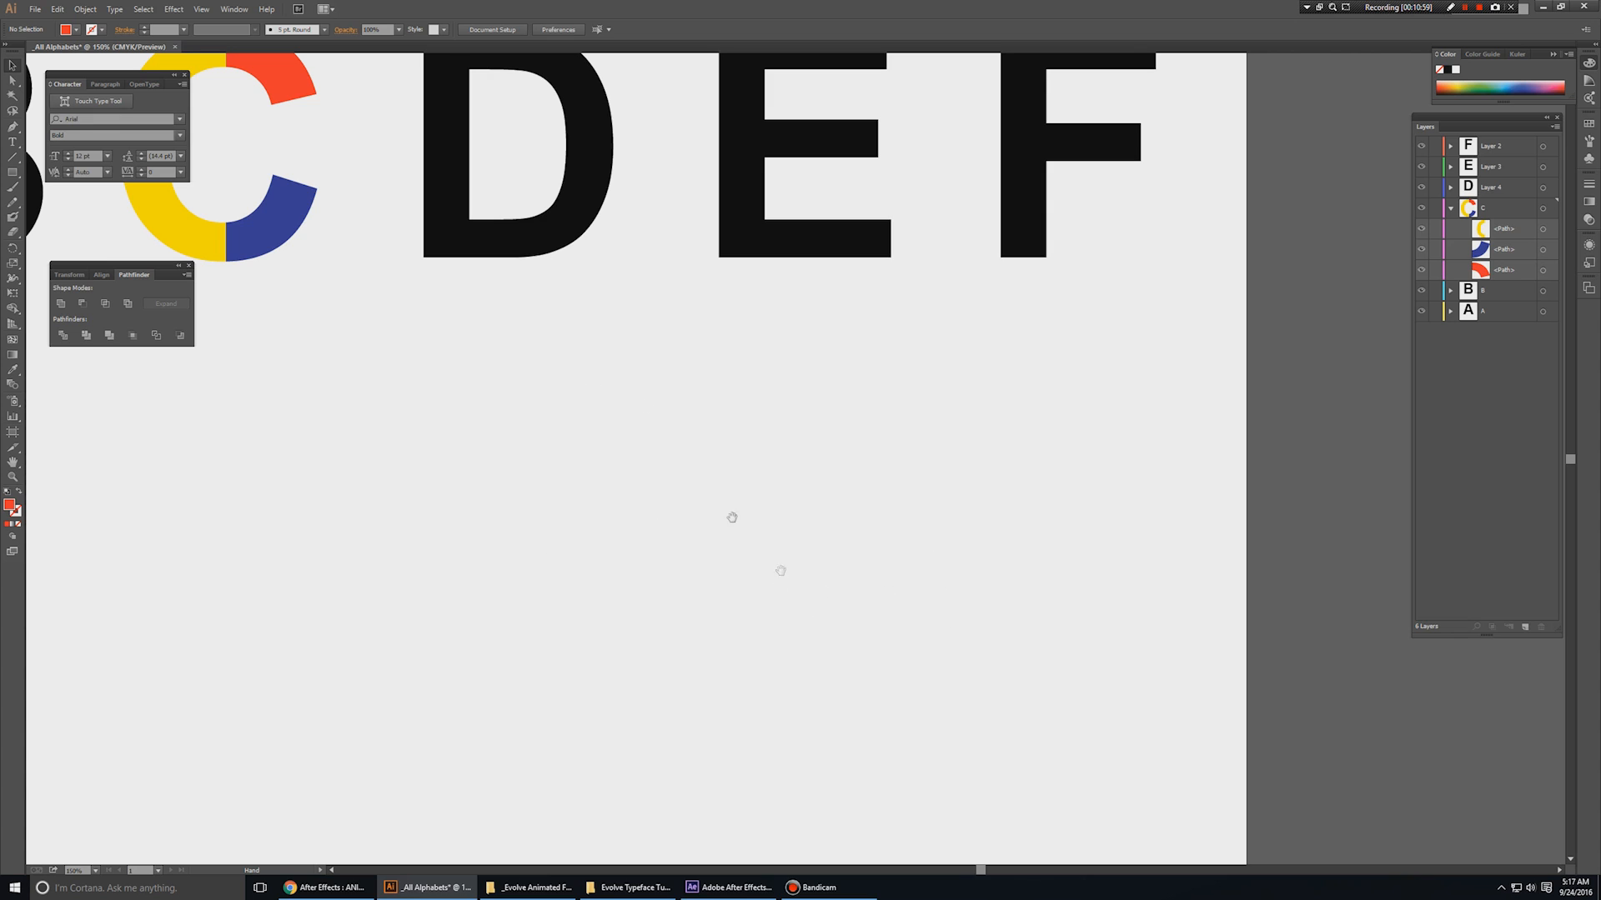
pyautogui.moveTo(876, 424); pyautogui.dragTo(792, 600)
pyautogui.click(1446, 213)
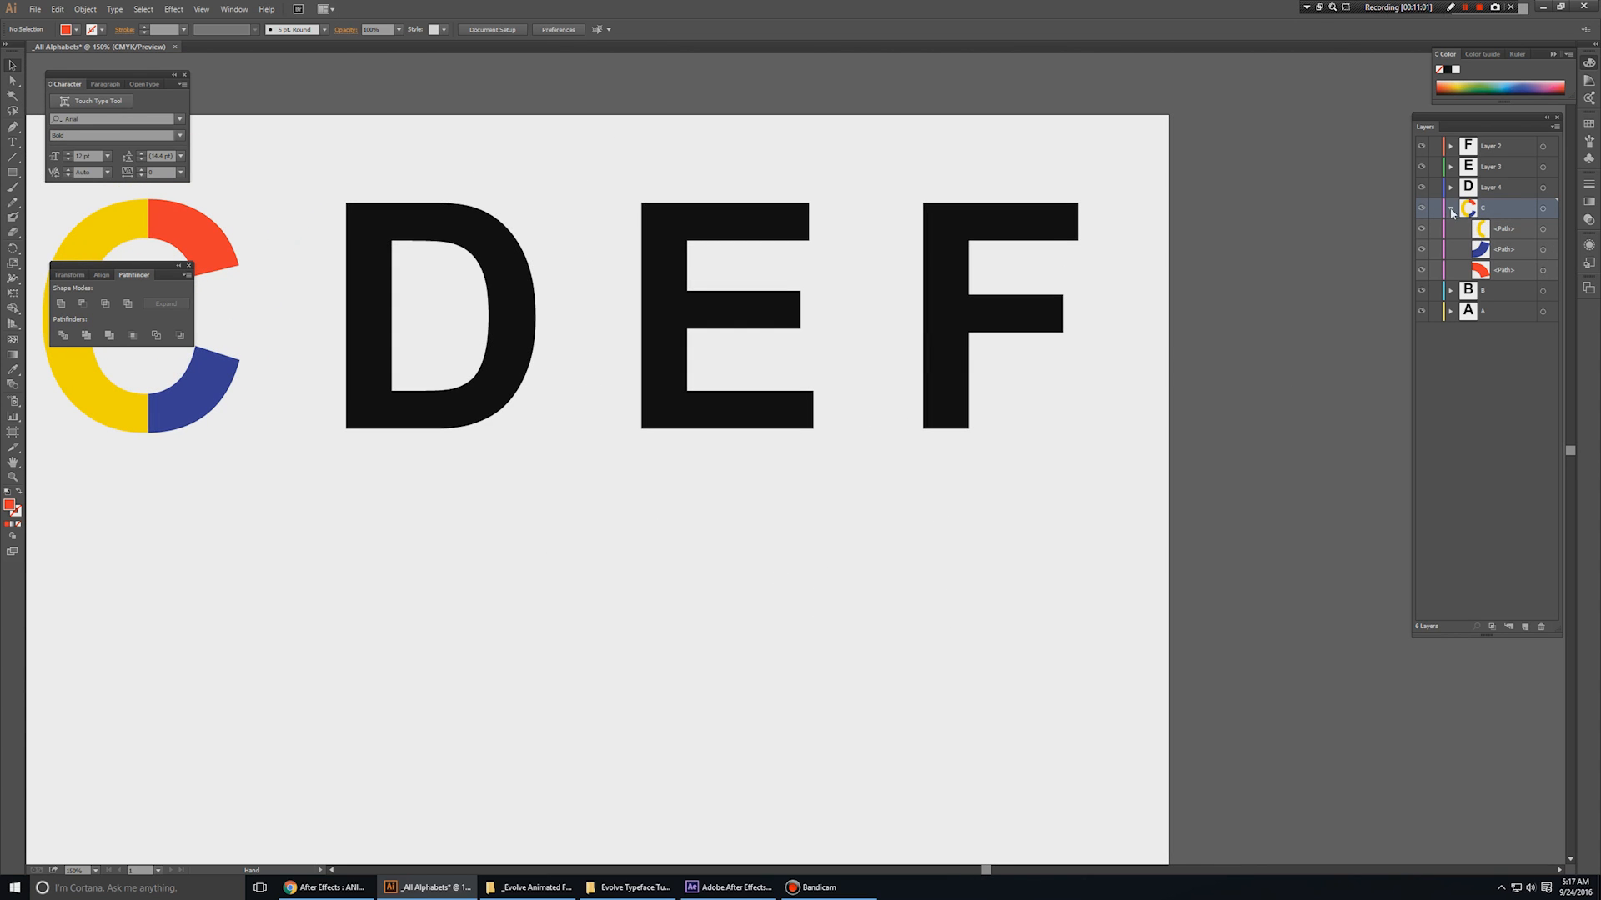
pyautogui.click(1451, 212)
pyautogui.click(1436, 211)
# - Select the E text, expand its layer, and convert the letter to outlines
pyautogui.moveTo(357, 390); pyautogui.dragTo(674, 492)
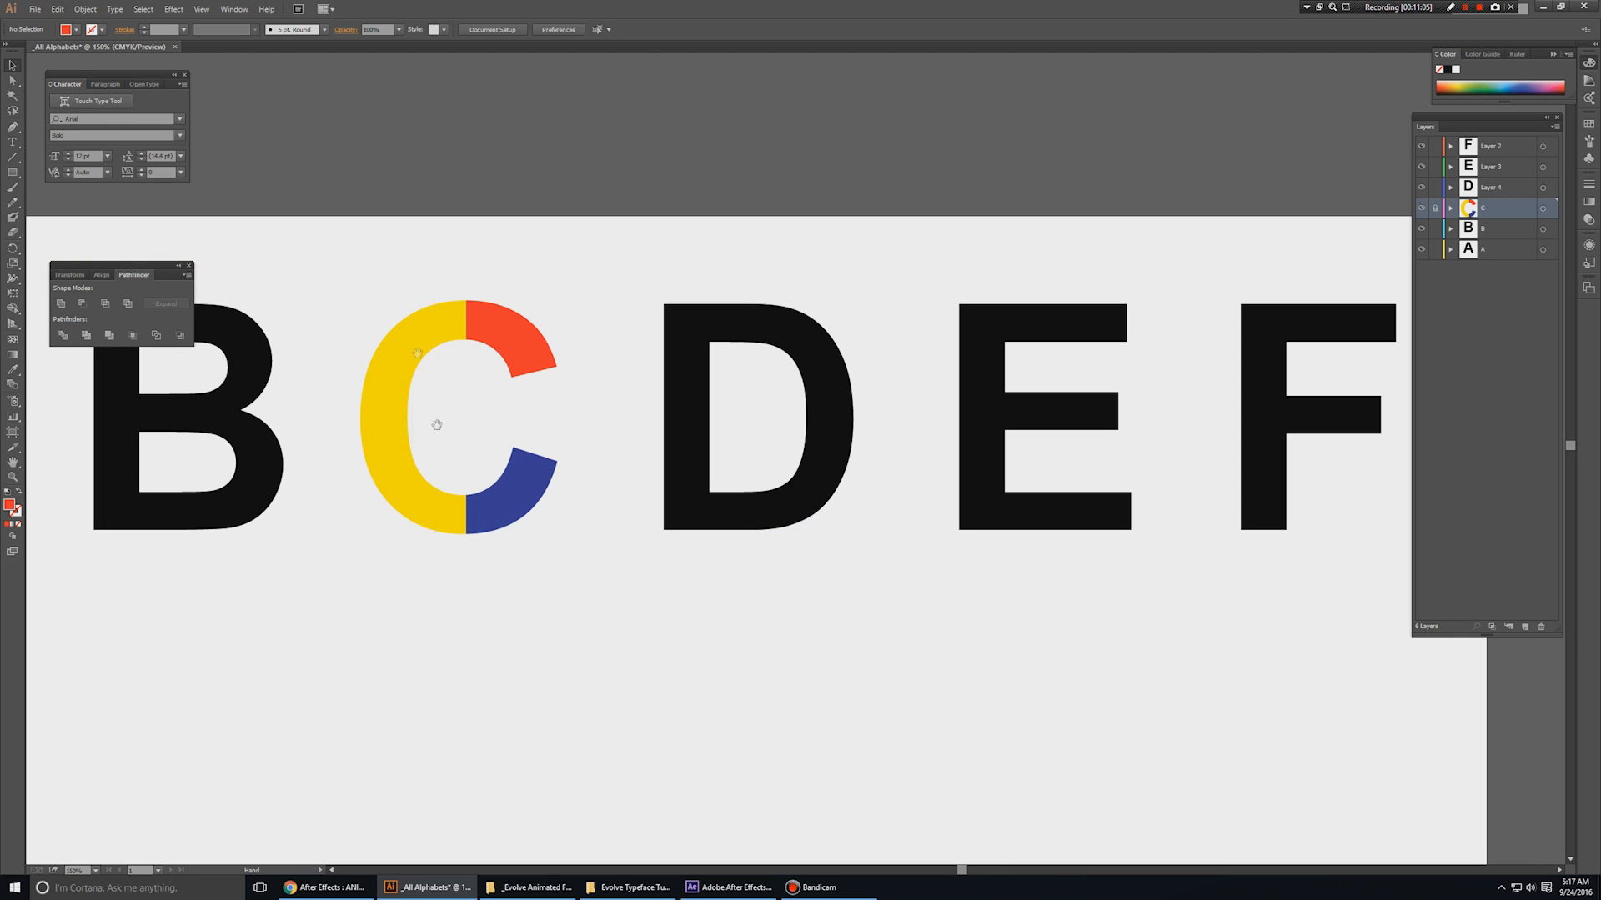
pyautogui.moveTo(1003, 518); pyautogui.dragTo(875, 649)
pyautogui.keyDown('ctrl'); pyautogui.click(880, 494); pyautogui.keyUp('ctrl')
pyautogui.keyDown('ctrl'); pyautogui.click(882, 489); pyautogui.keyUp('ctrl')
pyautogui.keyDown('ctrl'); pyautogui.click(848, 463); pyautogui.keyUp('ctrl')
pyautogui.moveTo(720, 242); pyautogui.dragTo(710, 327)
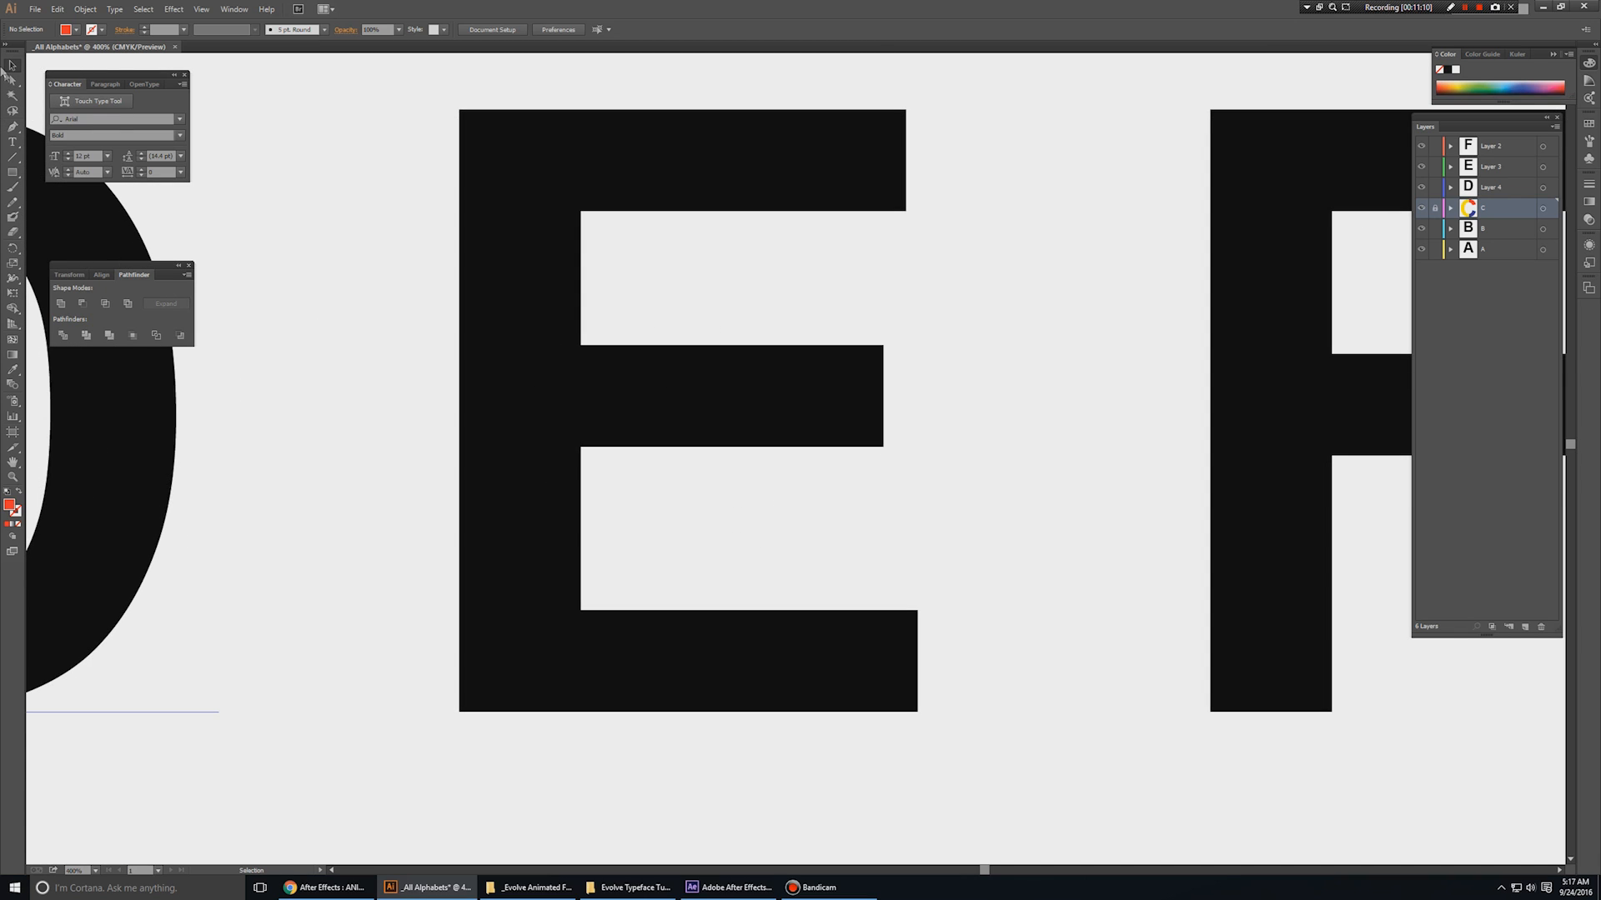
pyautogui.click(12, 171)
pyautogui.click(13, 172)
pyautogui.click(75, 171)
pyautogui.click(12, 65)
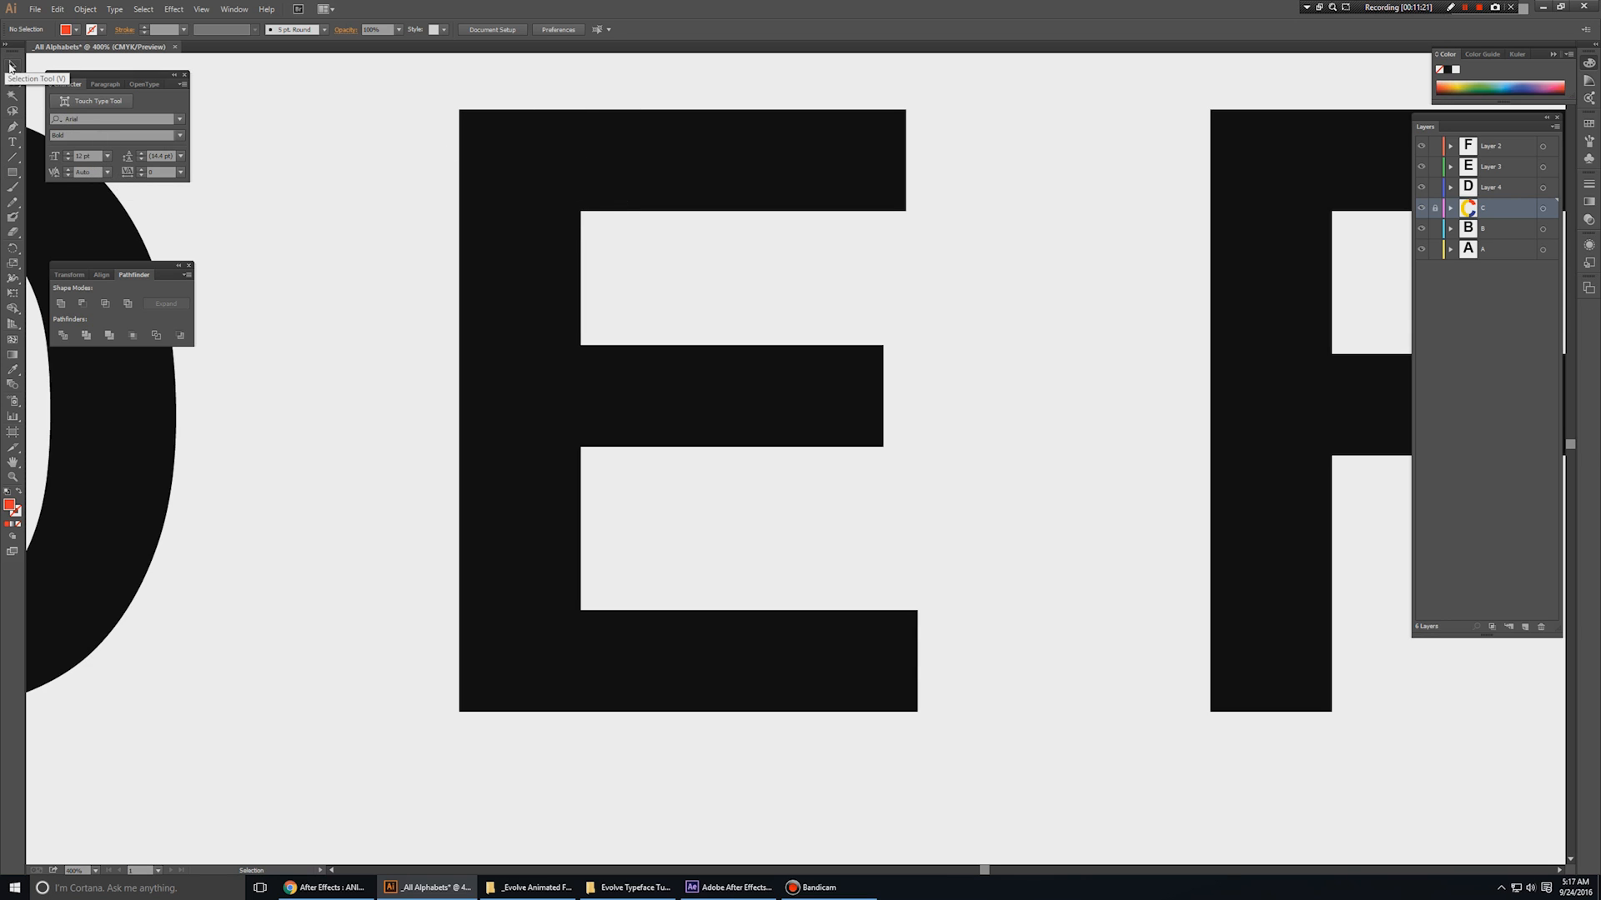
pyautogui.click(631, 173)
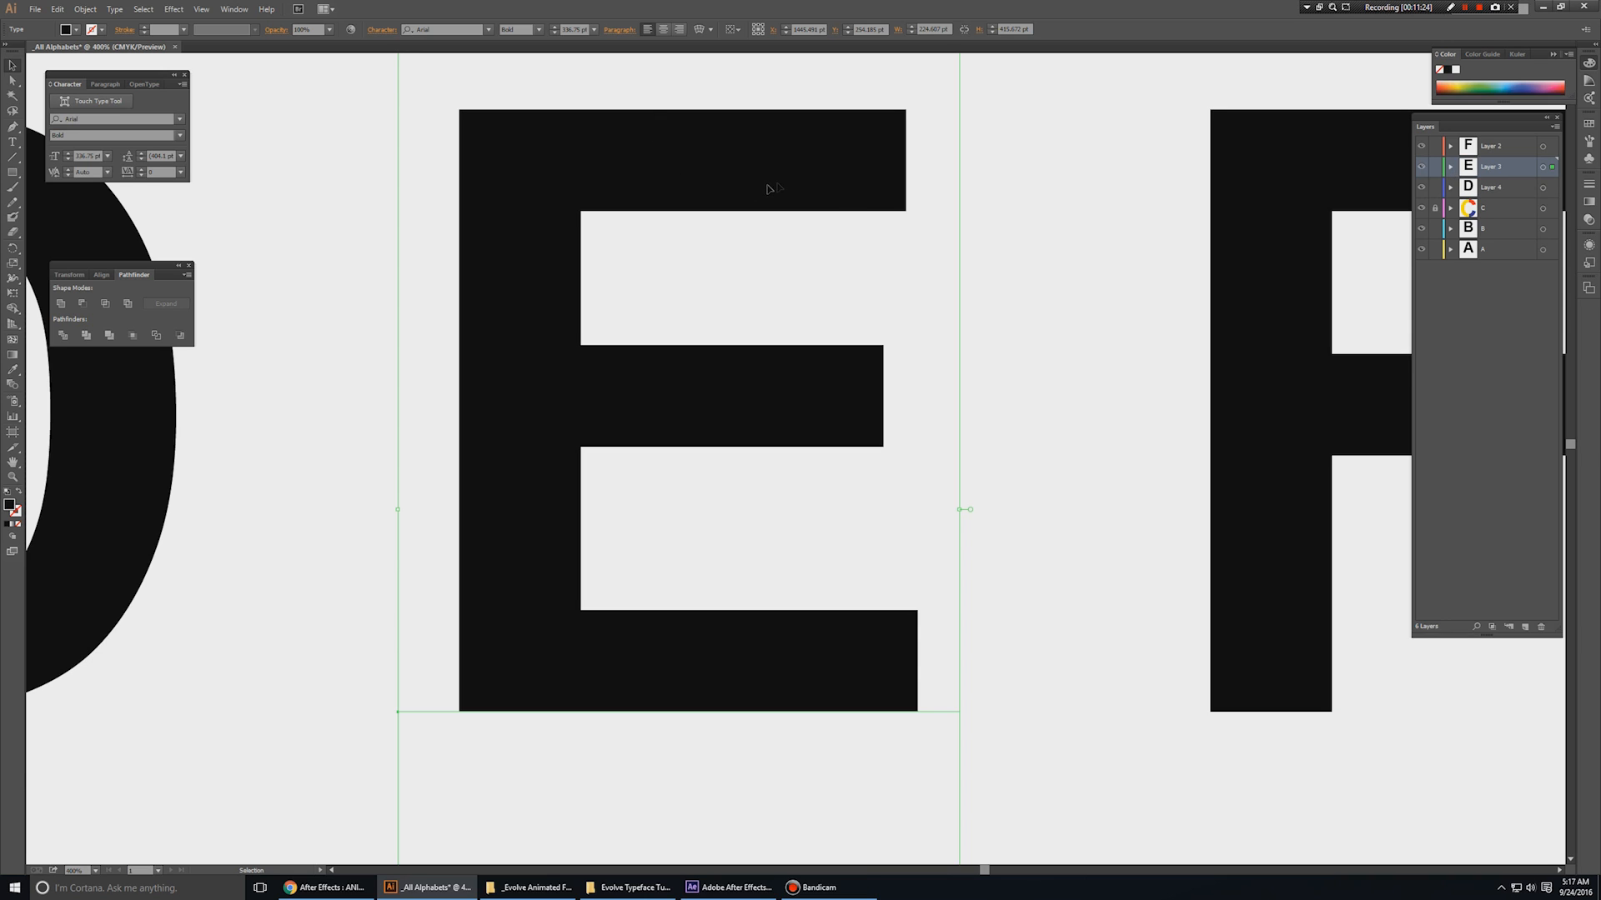
pyautogui.click(1452, 167)
pyautogui.click(1511, 191)
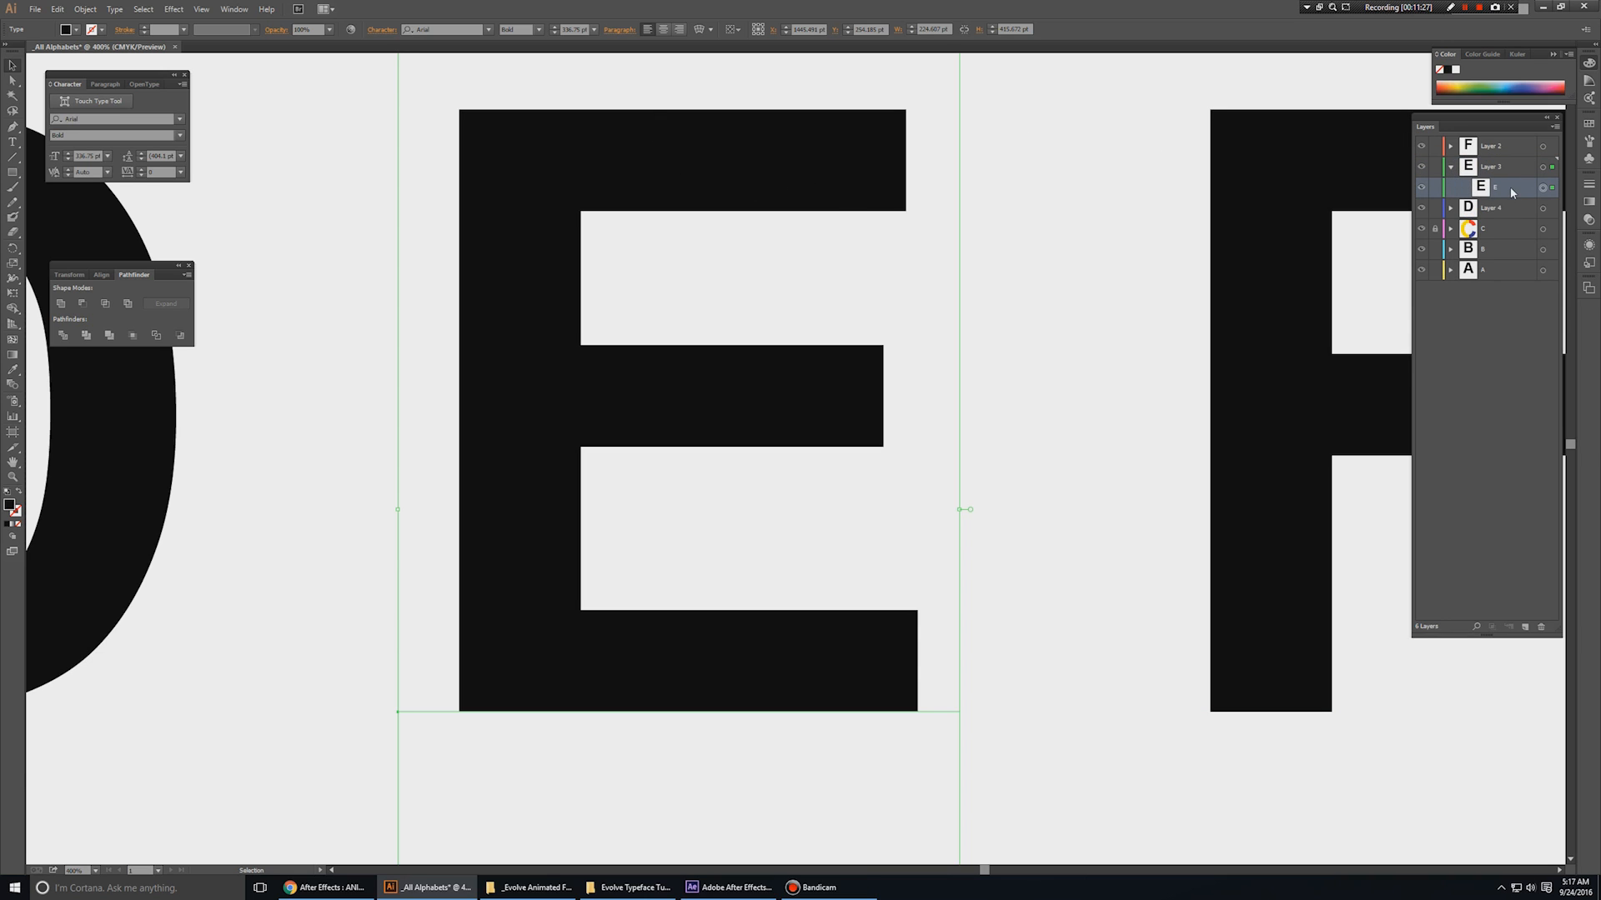
pyautogui.rightClick(833, 132)
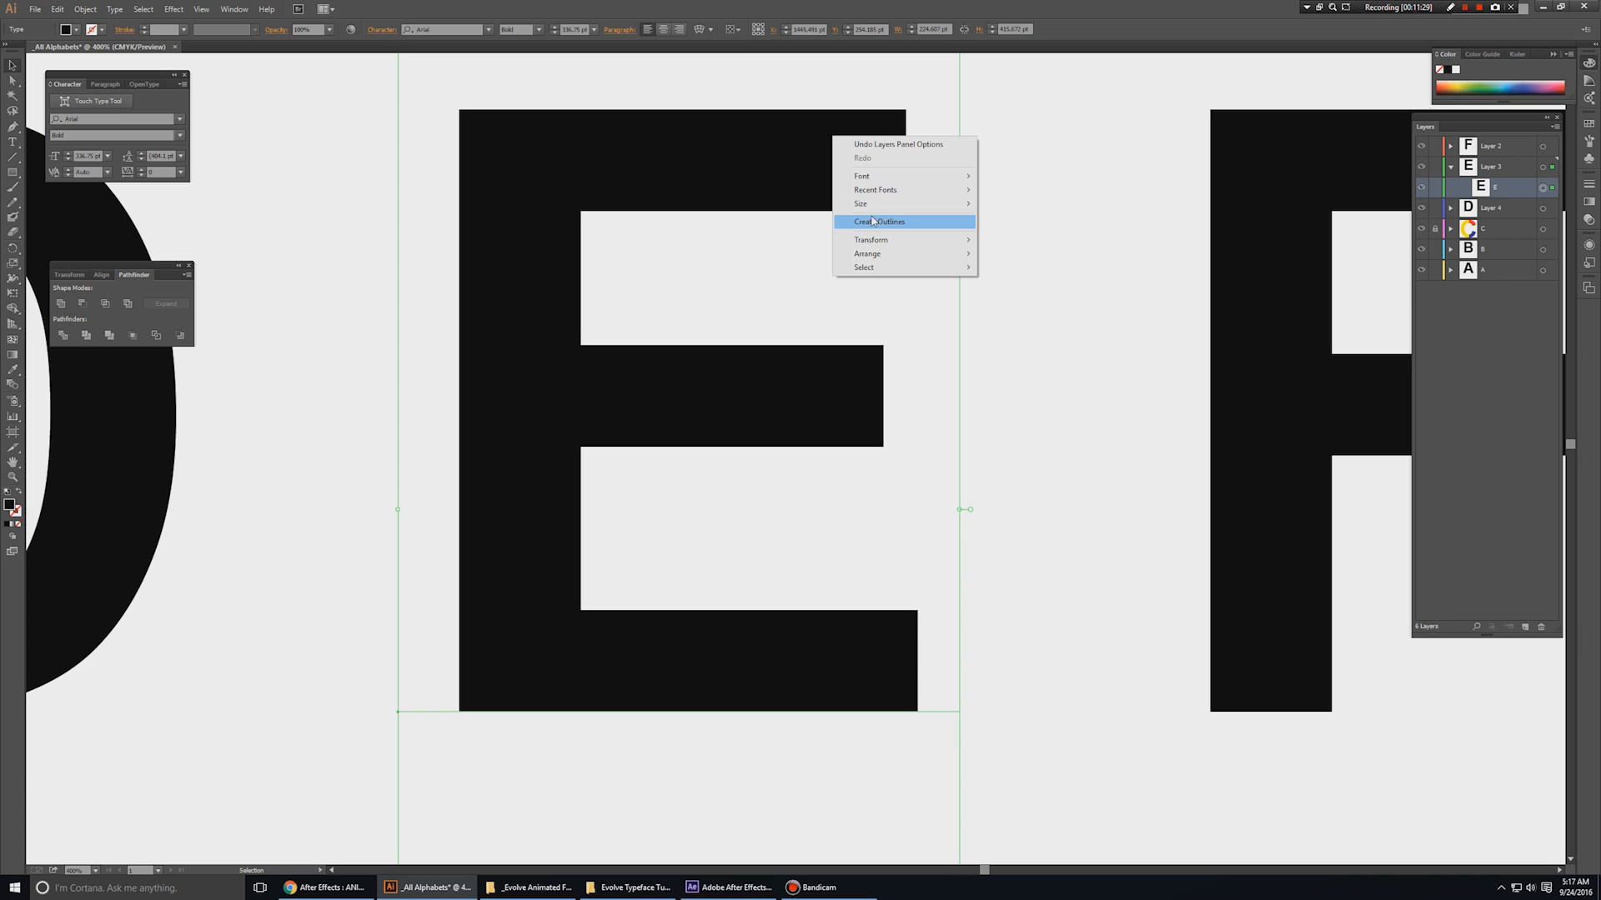
pyautogui.click(871, 221)
# - Duplicate the outlined E group within Layer 3 until there are four copies, and lock all but the uppermost
pyautogui.moveTo(1490, 188); pyautogui.dragTo(1525, 626)
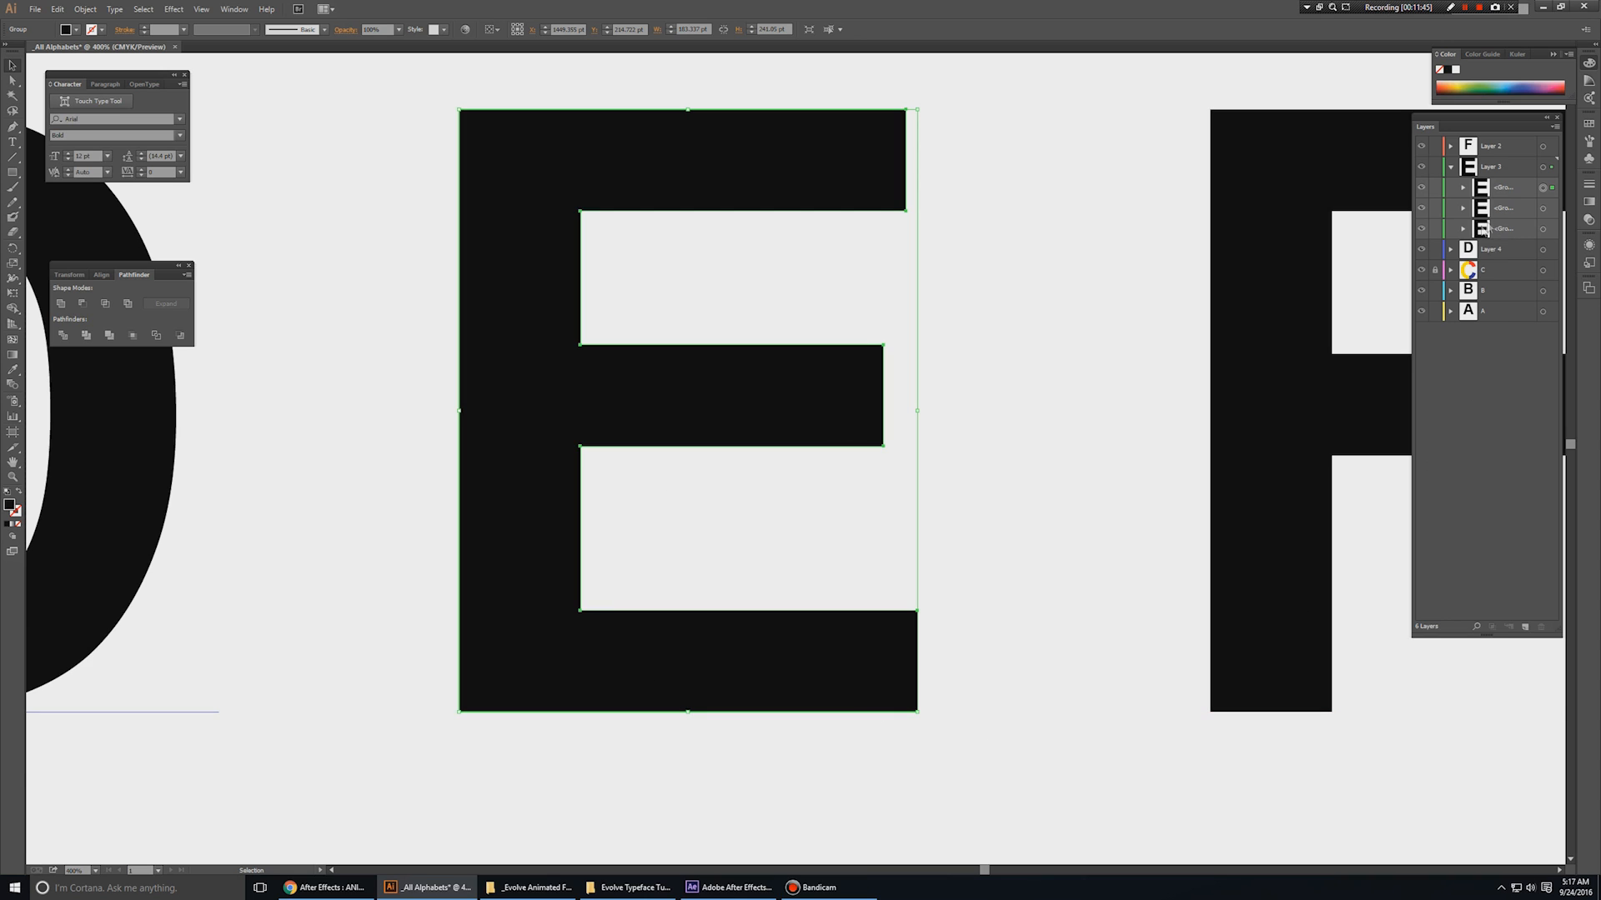
pyautogui.moveTo(1498, 228); pyautogui.dragTo(1525, 626)
pyautogui.click(1442, 261)
pyautogui.click(1485, 191)
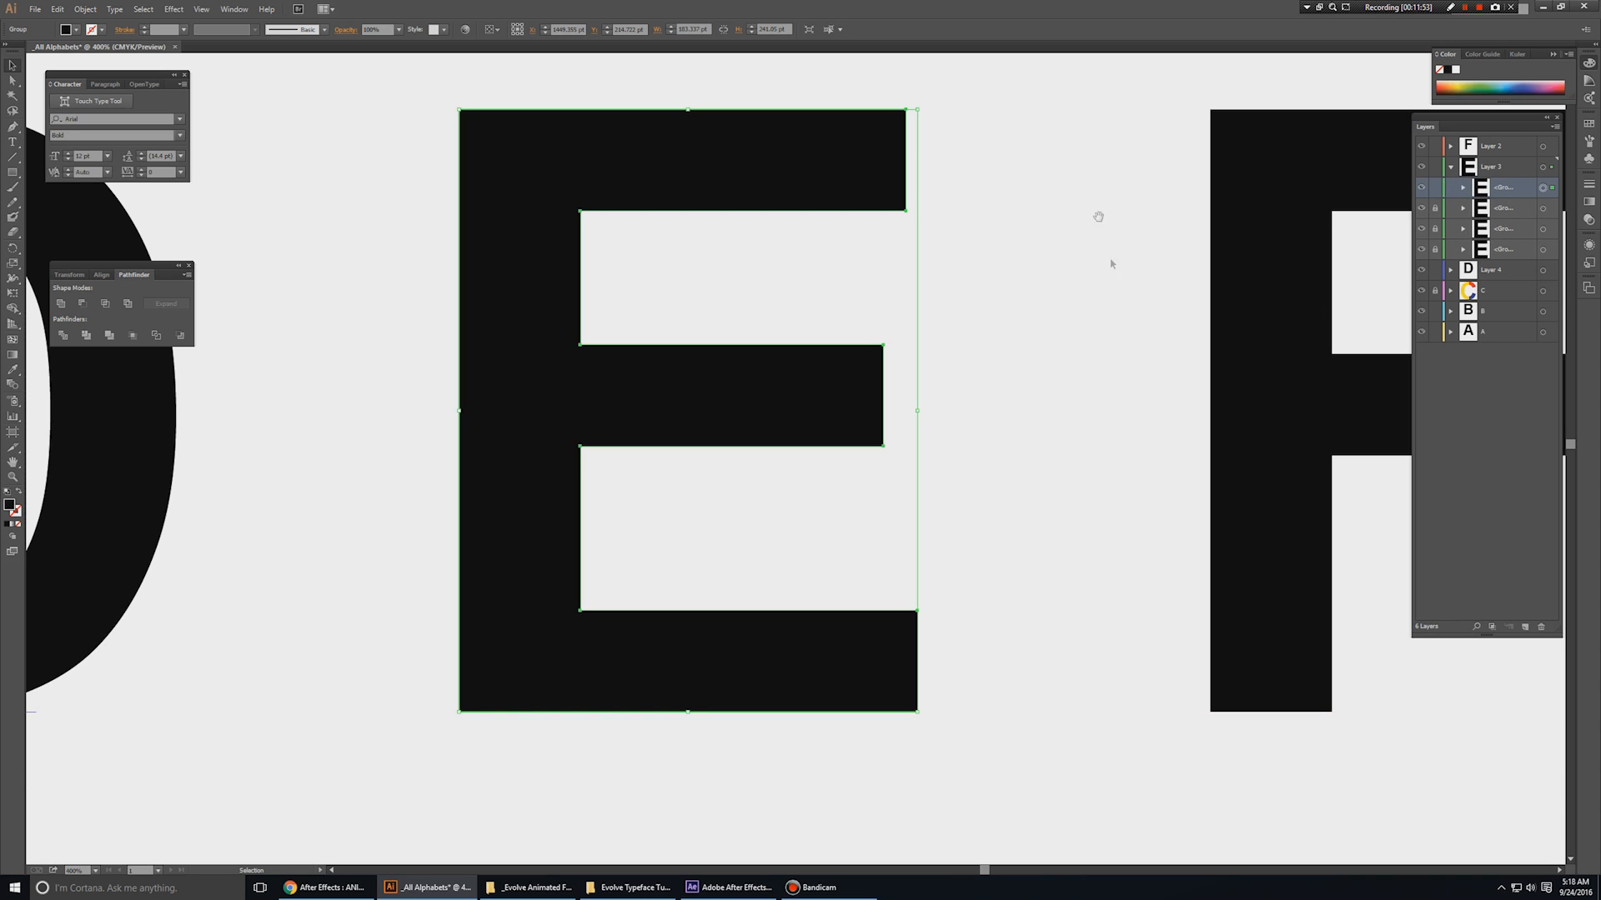
# - Draw a rectangle over the E's vertical stem, ending where the arms begin, and fill it with yellow
pyautogui.moveTo(1082, 112); pyautogui.dragTo(1122, 171)
pyautogui.click(11, 173)
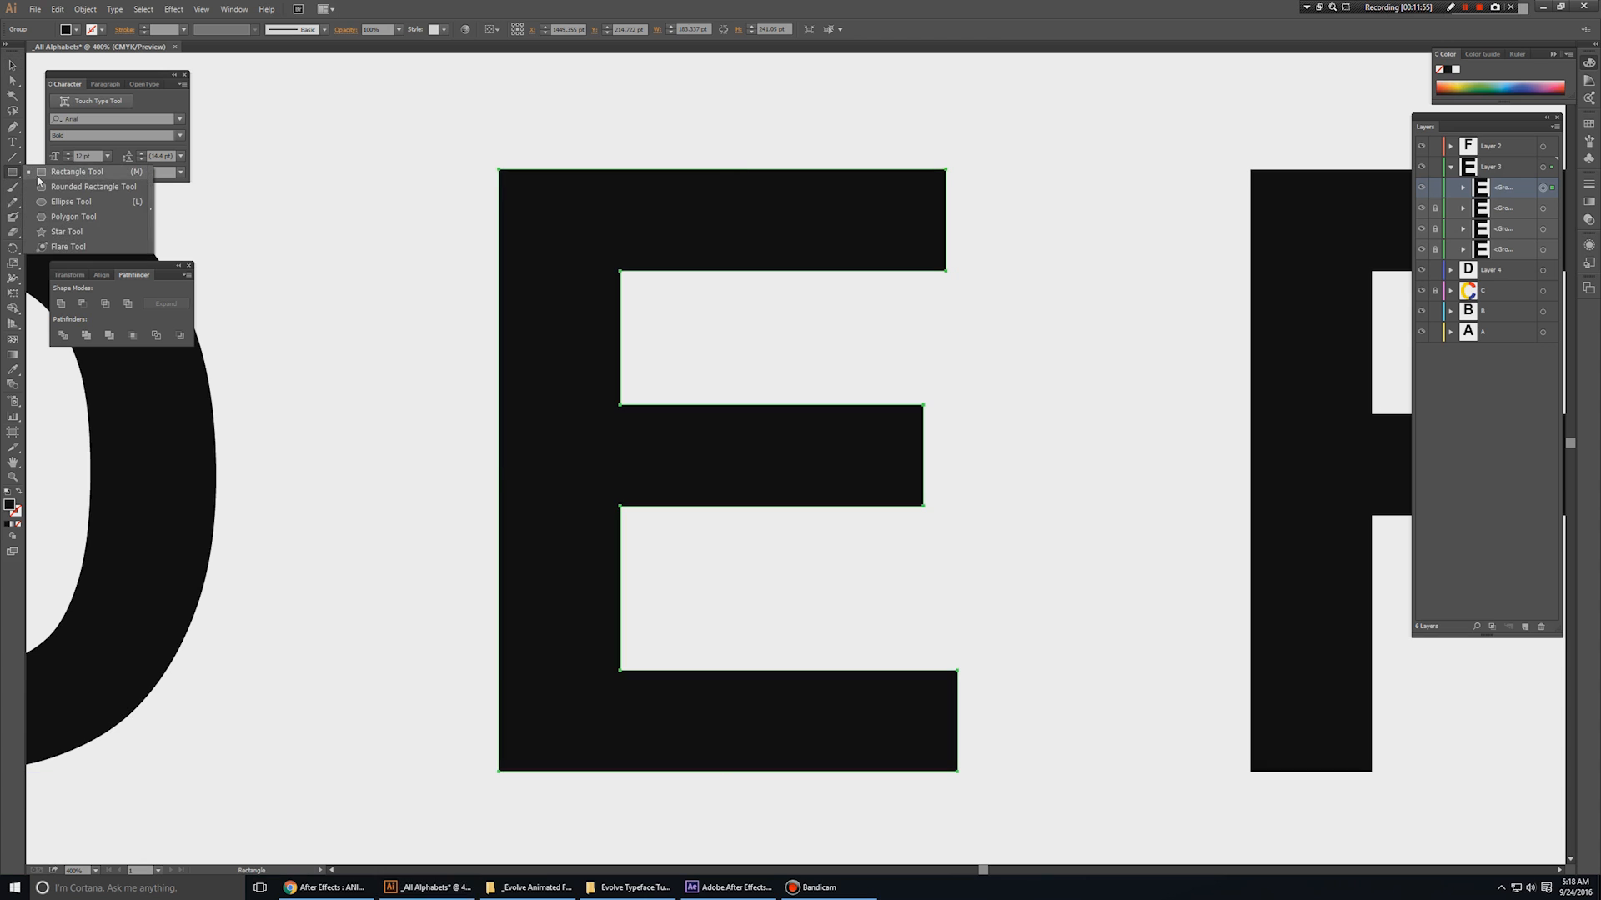
pyautogui.moveTo(486, 130); pyautogui.dragTo(620, 780)
pyautogui.click(76, 30)
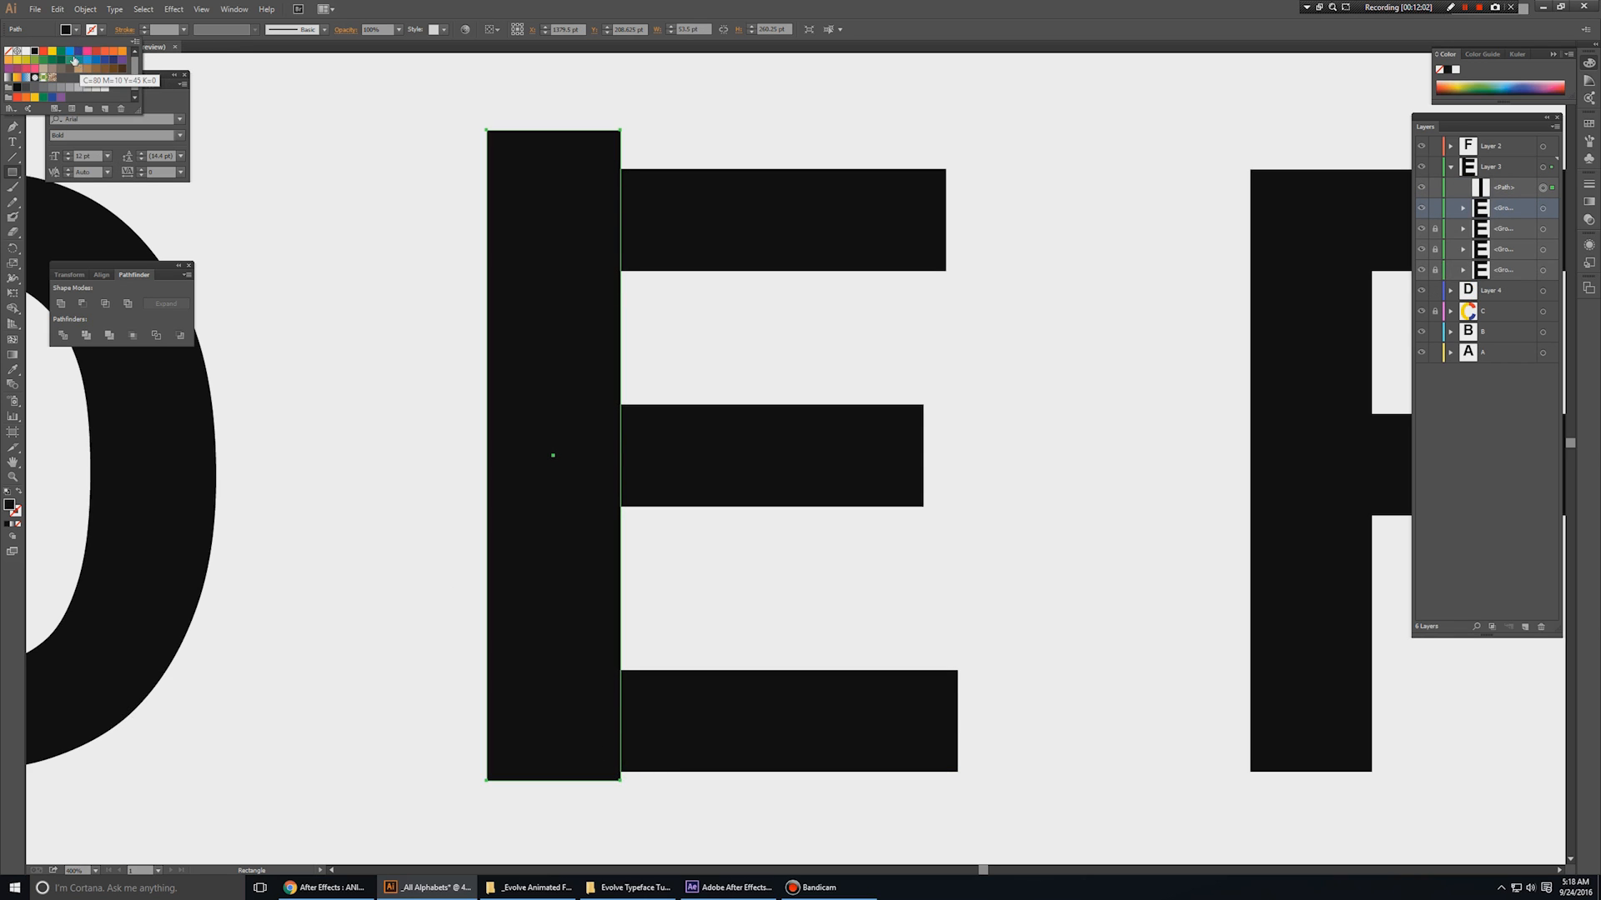
pyautogui.click(52, 51)
pyautogui.press('v')
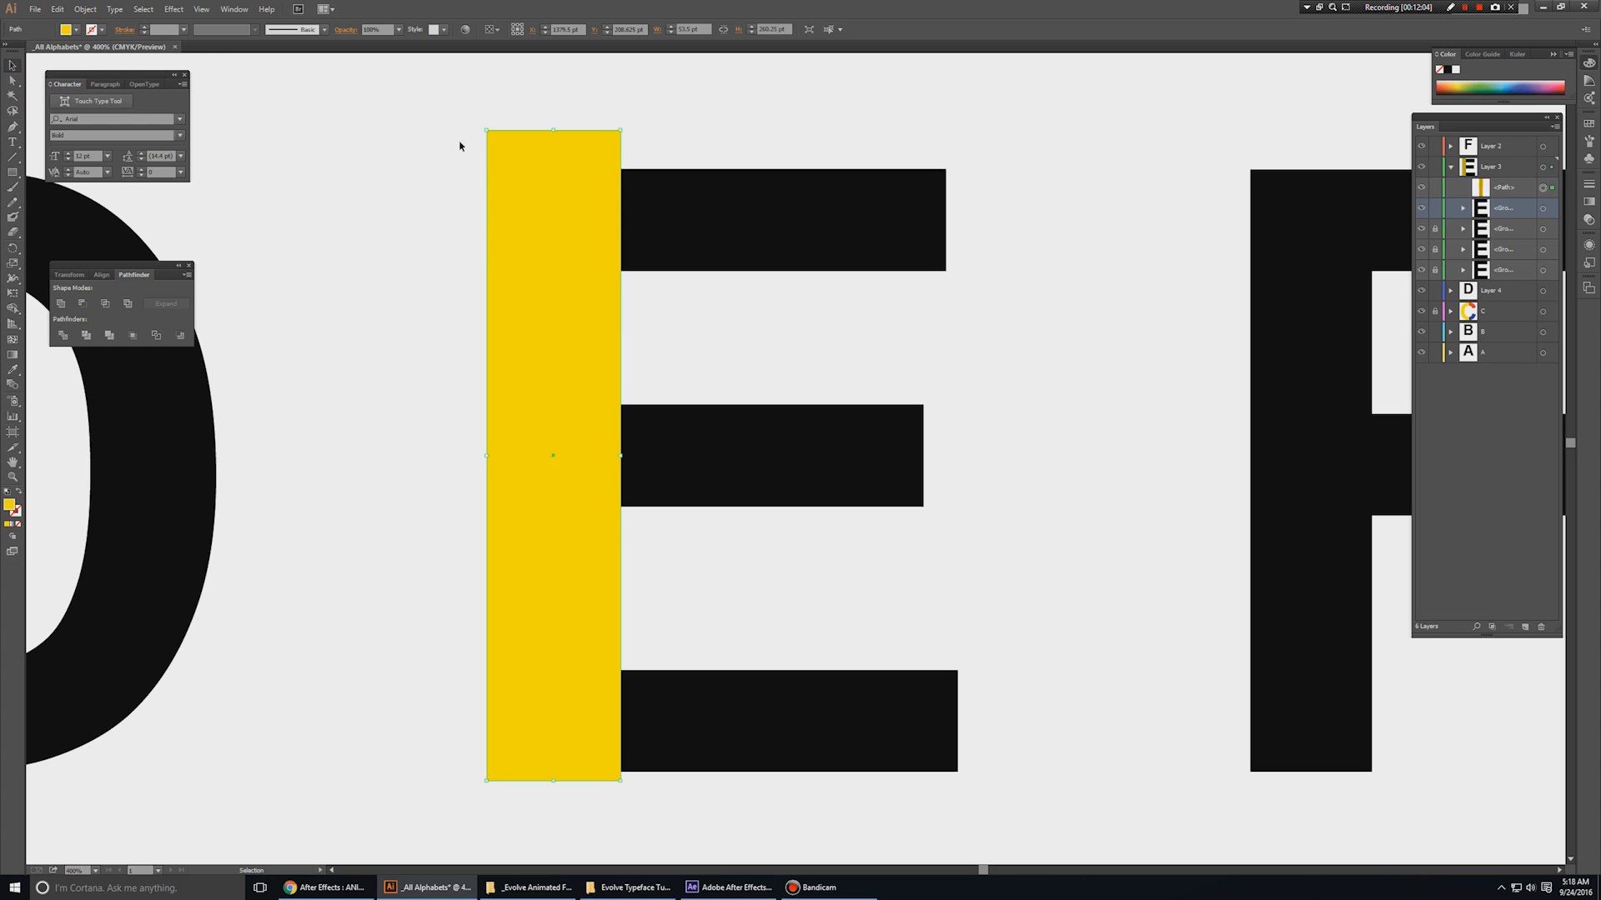
pyautogui.click(427, 136)
pyautogui.moveTo(748, 96); pyautogui.dragTo(475, 293)
pyautogui.click(1249, 293)
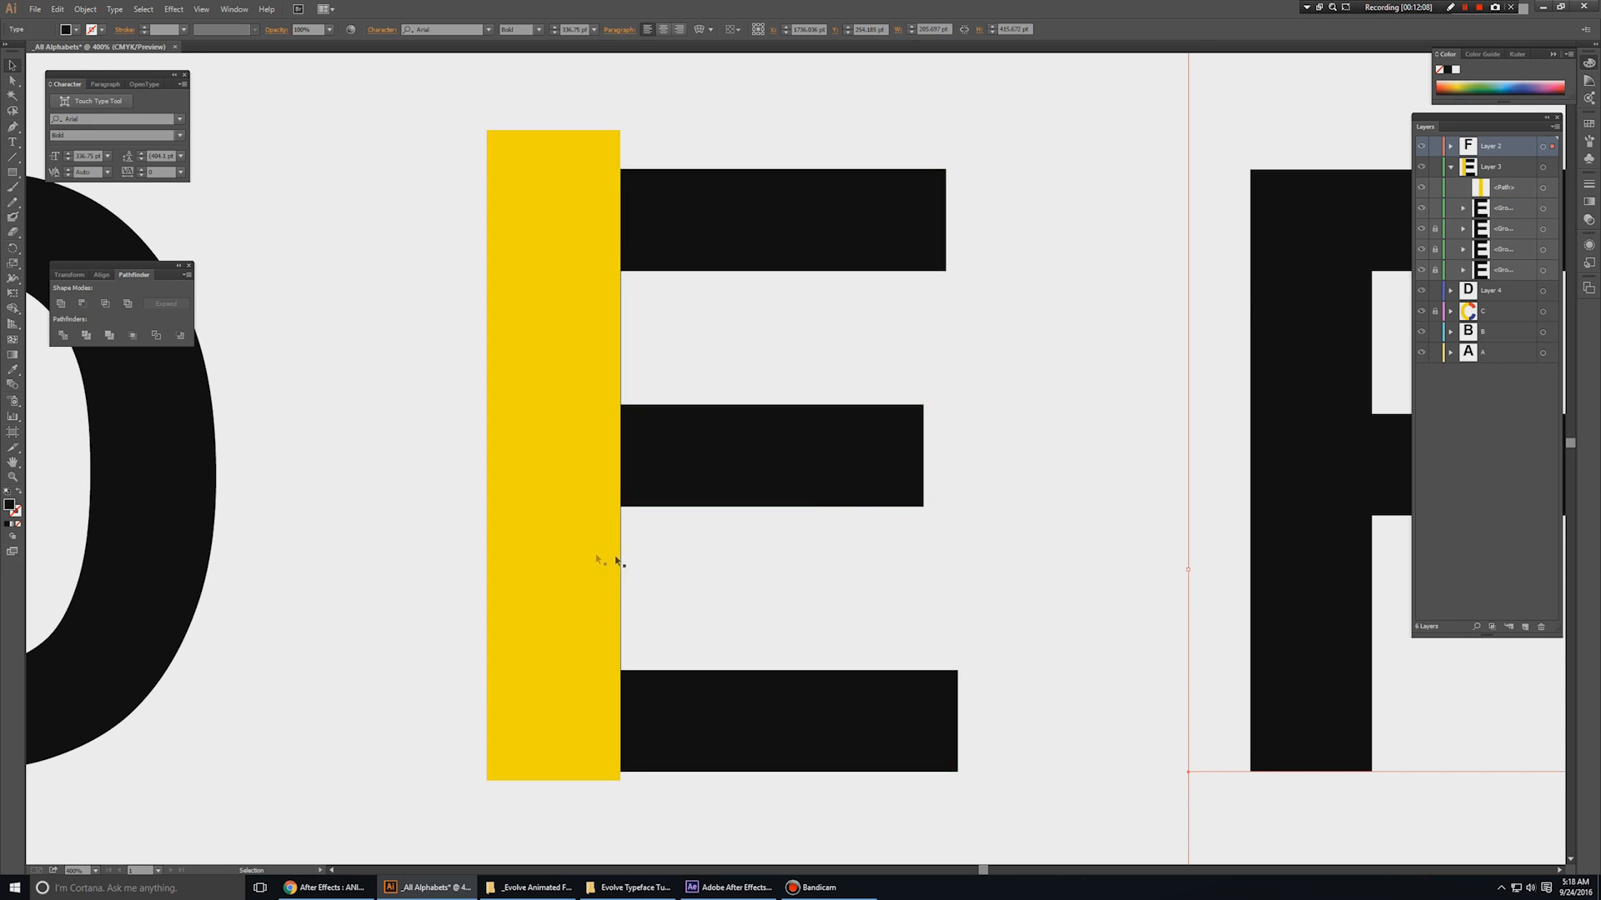
# - Try to extend the yellow rectangle's inner edge over the exposed sliver of the E's stem
pyautogui.hotkey('ctrl', 'space')
pyautogui.keyDown('ctrl'); pyautogui.click(347, 302); pyautogui.keyUp('ctrl')
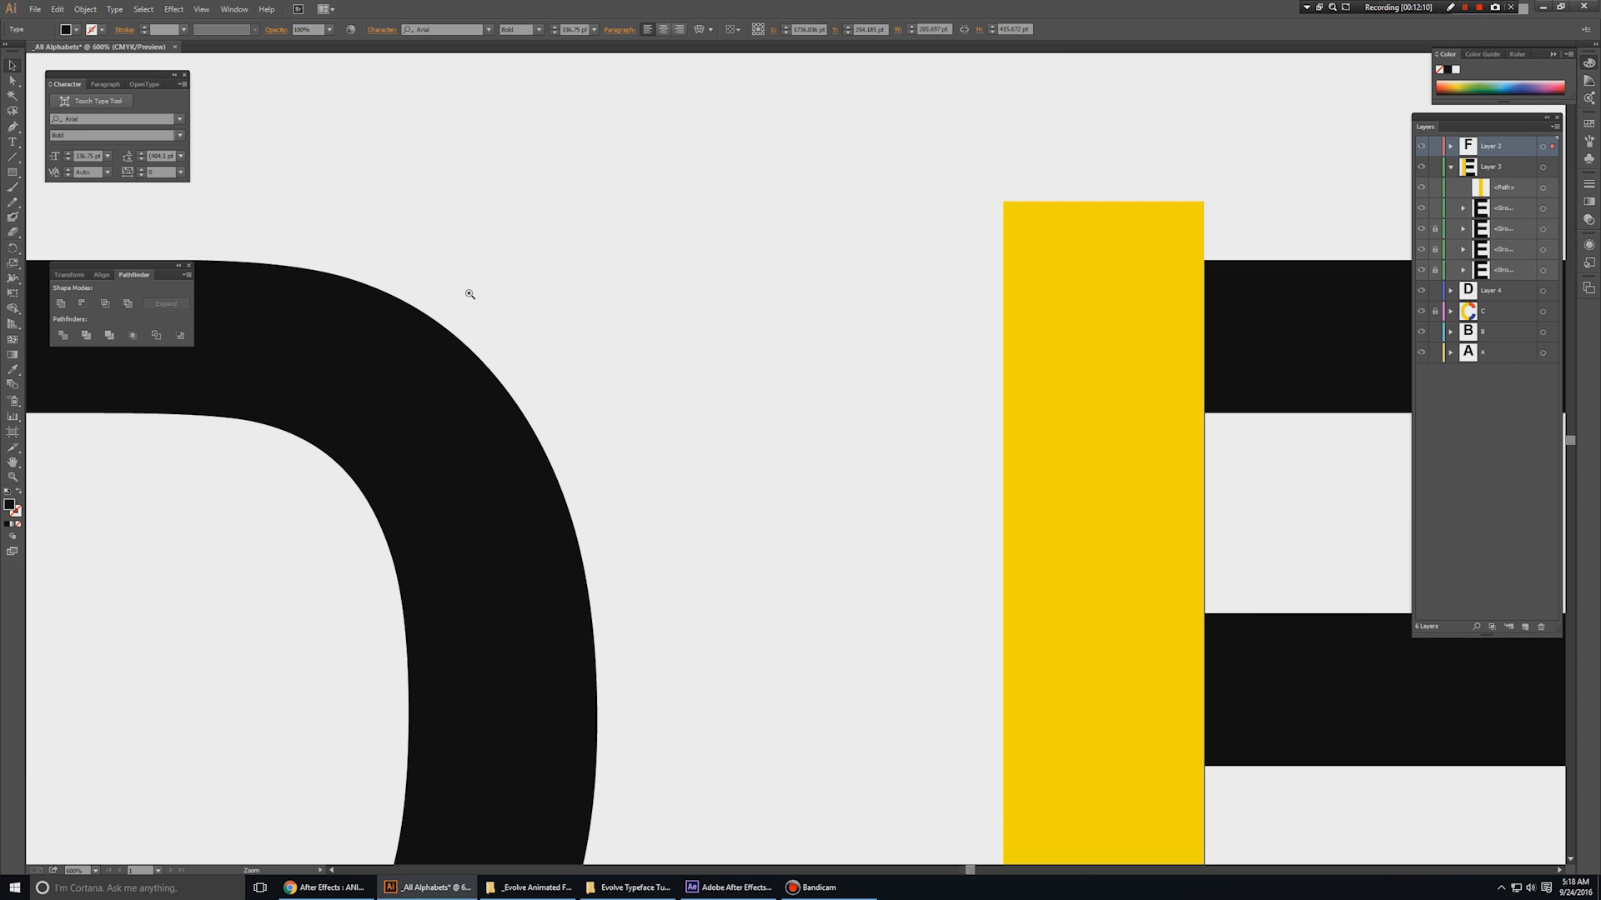
pyautogui.keyDown('ctrl'); pyautogui.click(470, 294); pyautogui.keyUp('ctrl')
pyautogui.moveTo(1456, 755); pyautogui.dragTo(512, 361)
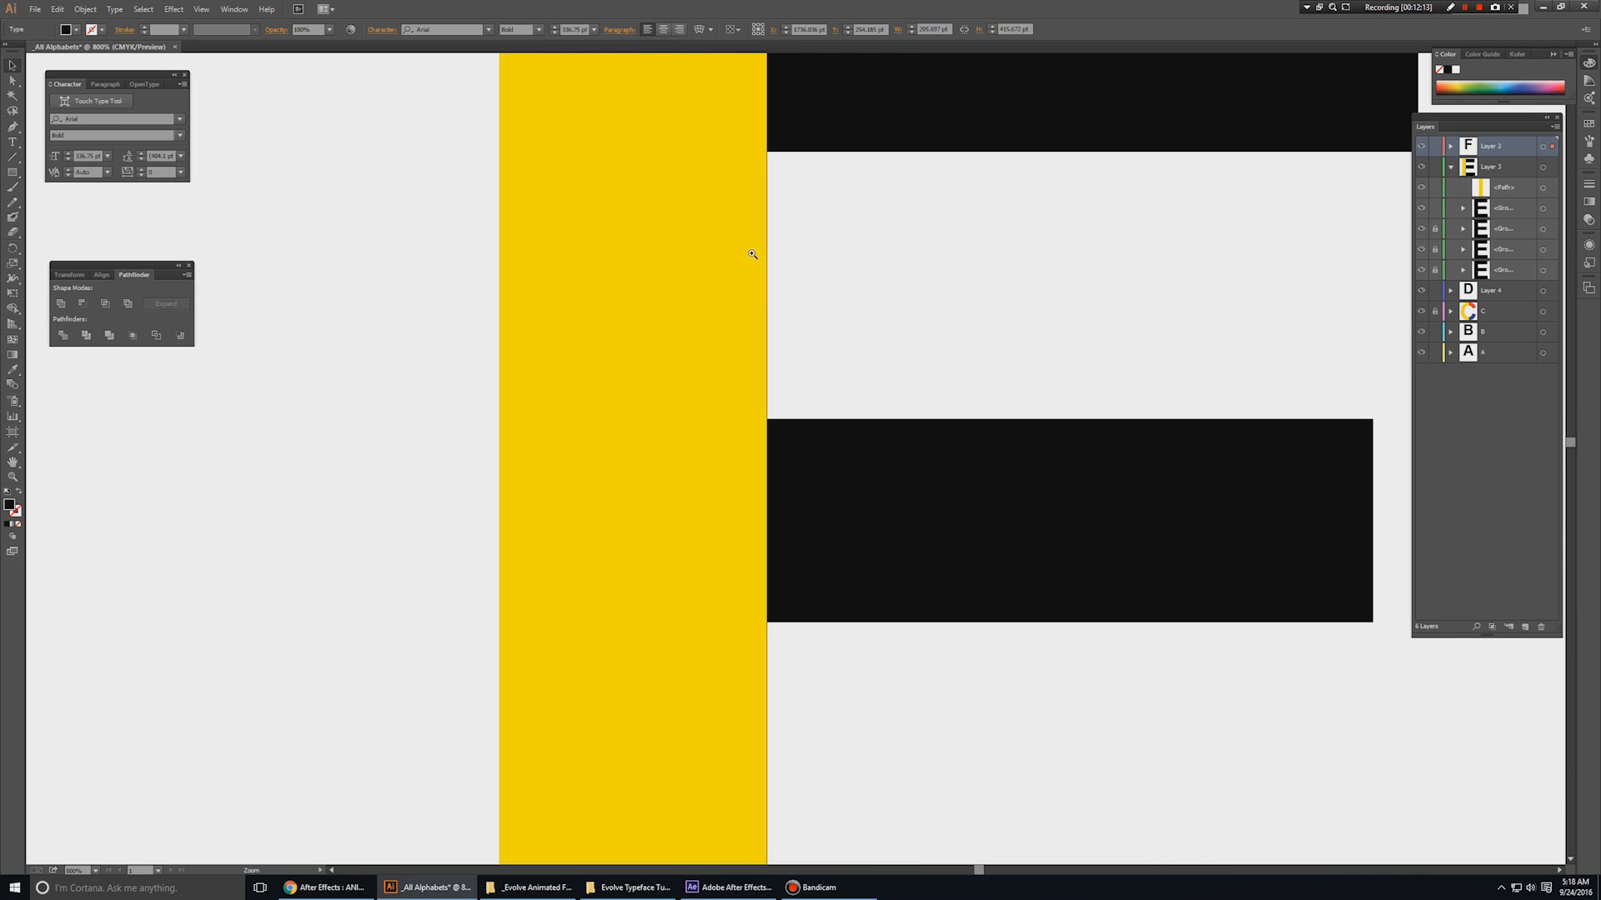
pyautogui.keyDown('ctrl'); pyautogui.click(752, 253); pyautogui.keyUp('ctrl')
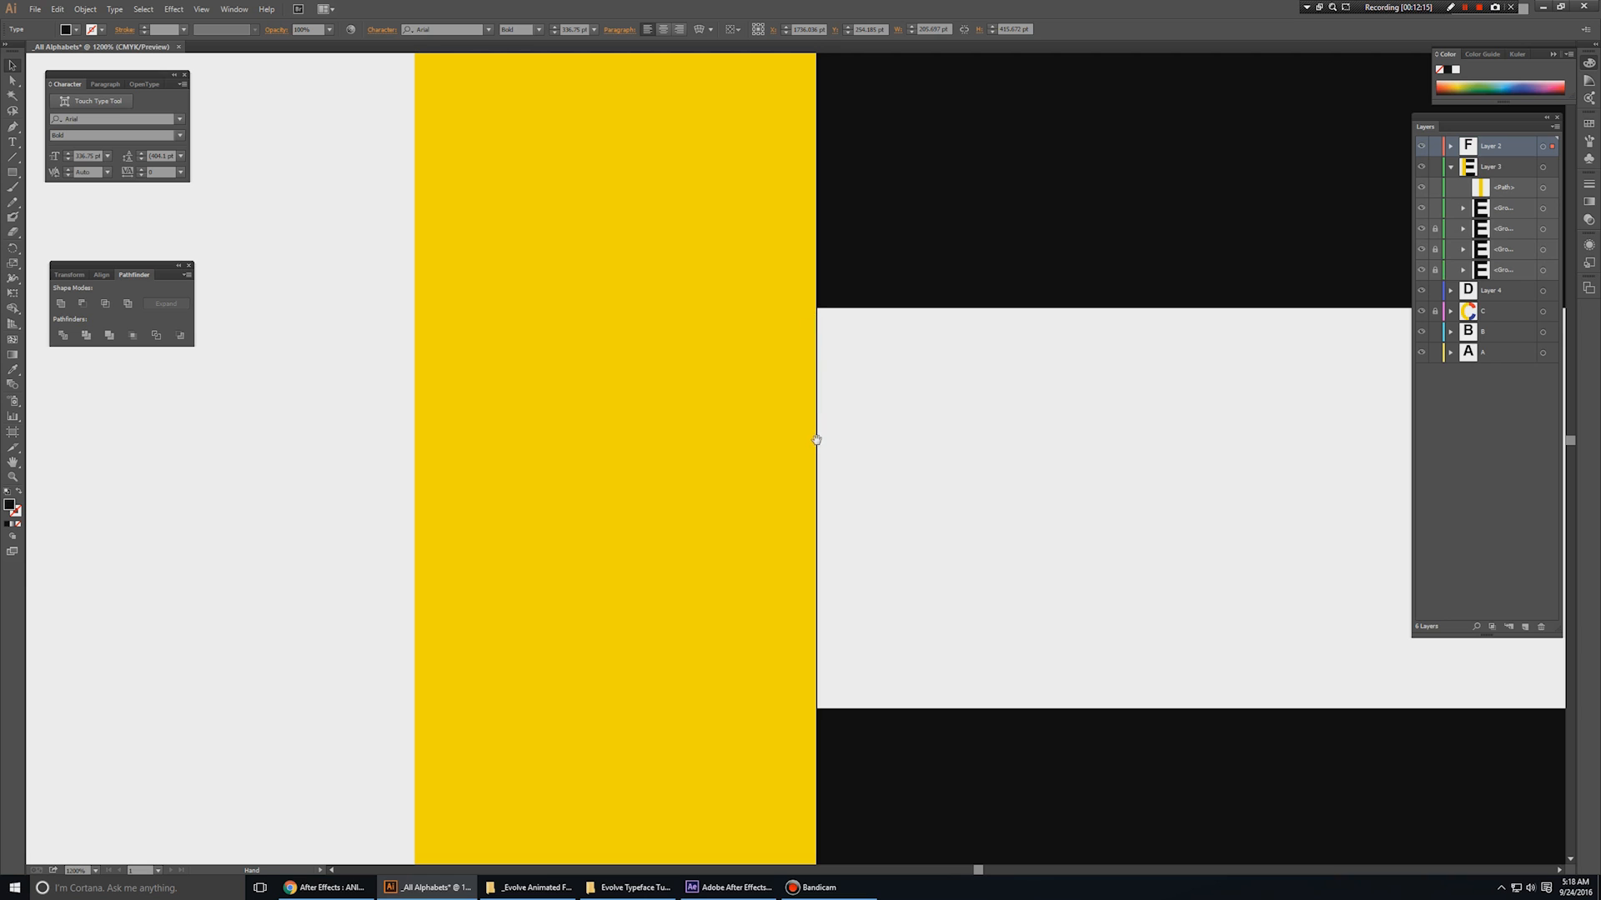
pyautogui.keyDown('ctrl'); pyautogui.keyDown('alt'); pyautogui.click(820, 397); pyautogui.keyUp('alt'); pyautogui.keyUp('ctrl')
pyautogui.keyDown('ctrl'); pyautogui.keyDown('alt'); pyautogui.click(822, 402); pyautogui.keyUp('alt'); pyautogui.keyUp('ctrl')
pyautogui.keyDown('ctrl'); pyautogui.keyDown('alt'); pyautogui.click(908, 441); pyautogui.keyUp('alt'); pyautogui.keyUp('ctrl')
pyautogui.moveTo(908, 439); pyautogui.dragTo(761, 223)
pyautogui.click(515, 359)
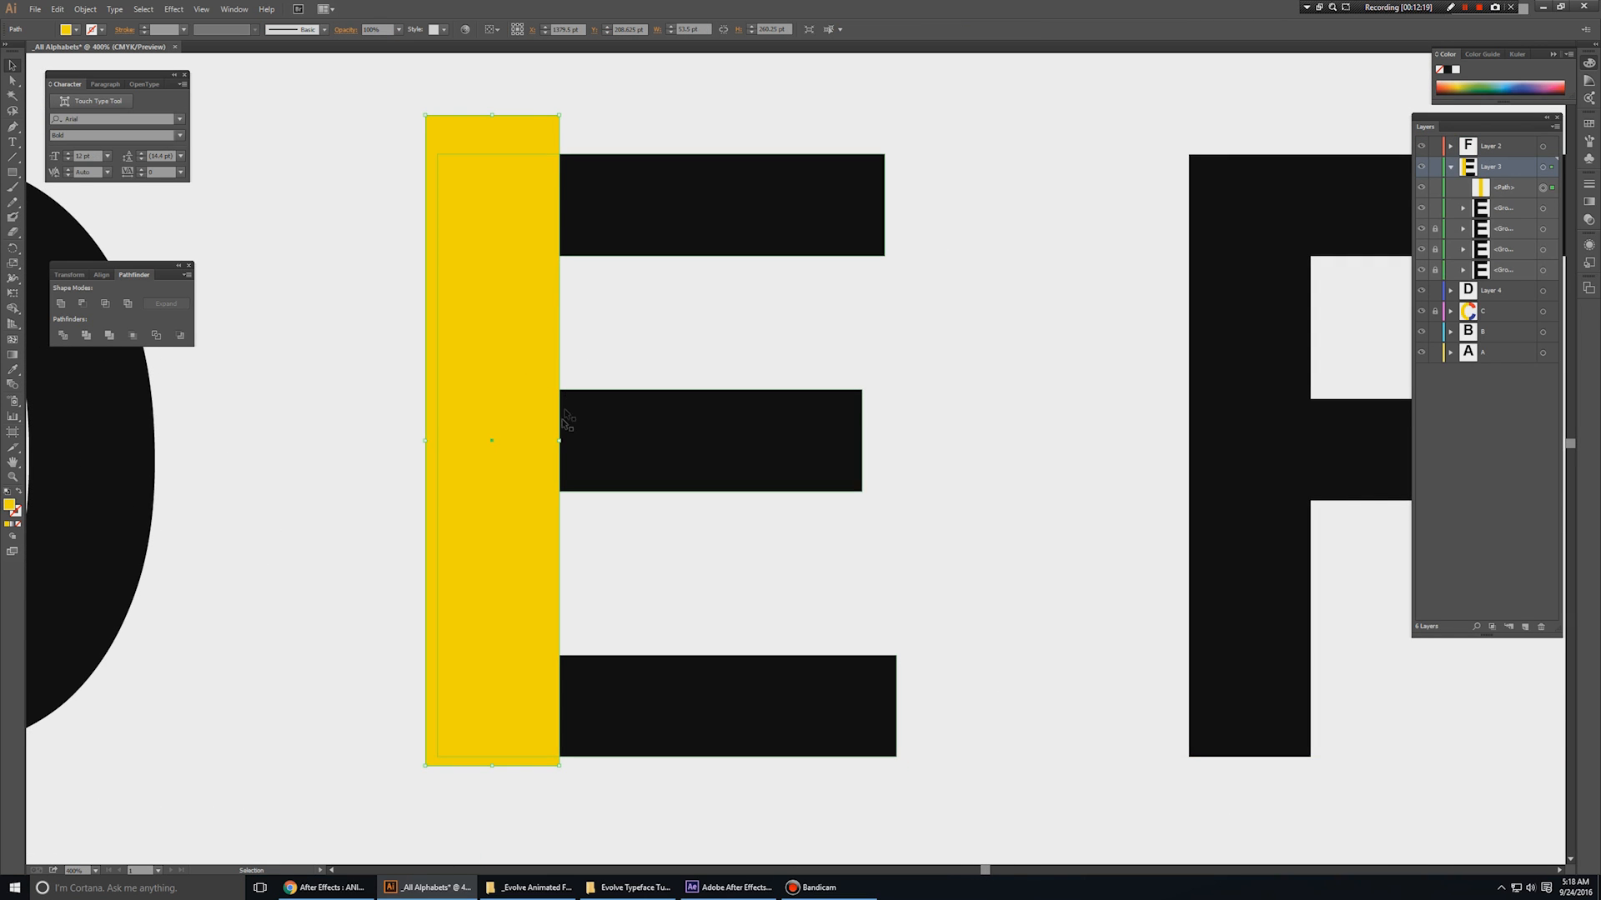
pyautogui.moveTo(560, 443); pyautogui.dragTo(559, 442)
# - Widen the yellow rectangle to about 54.13 pt so it covers the E's whole stem
pyautogui.keyDown('ctrl'); pyautogui.click(521, 291); pyautogui.keyUp('ctrl')
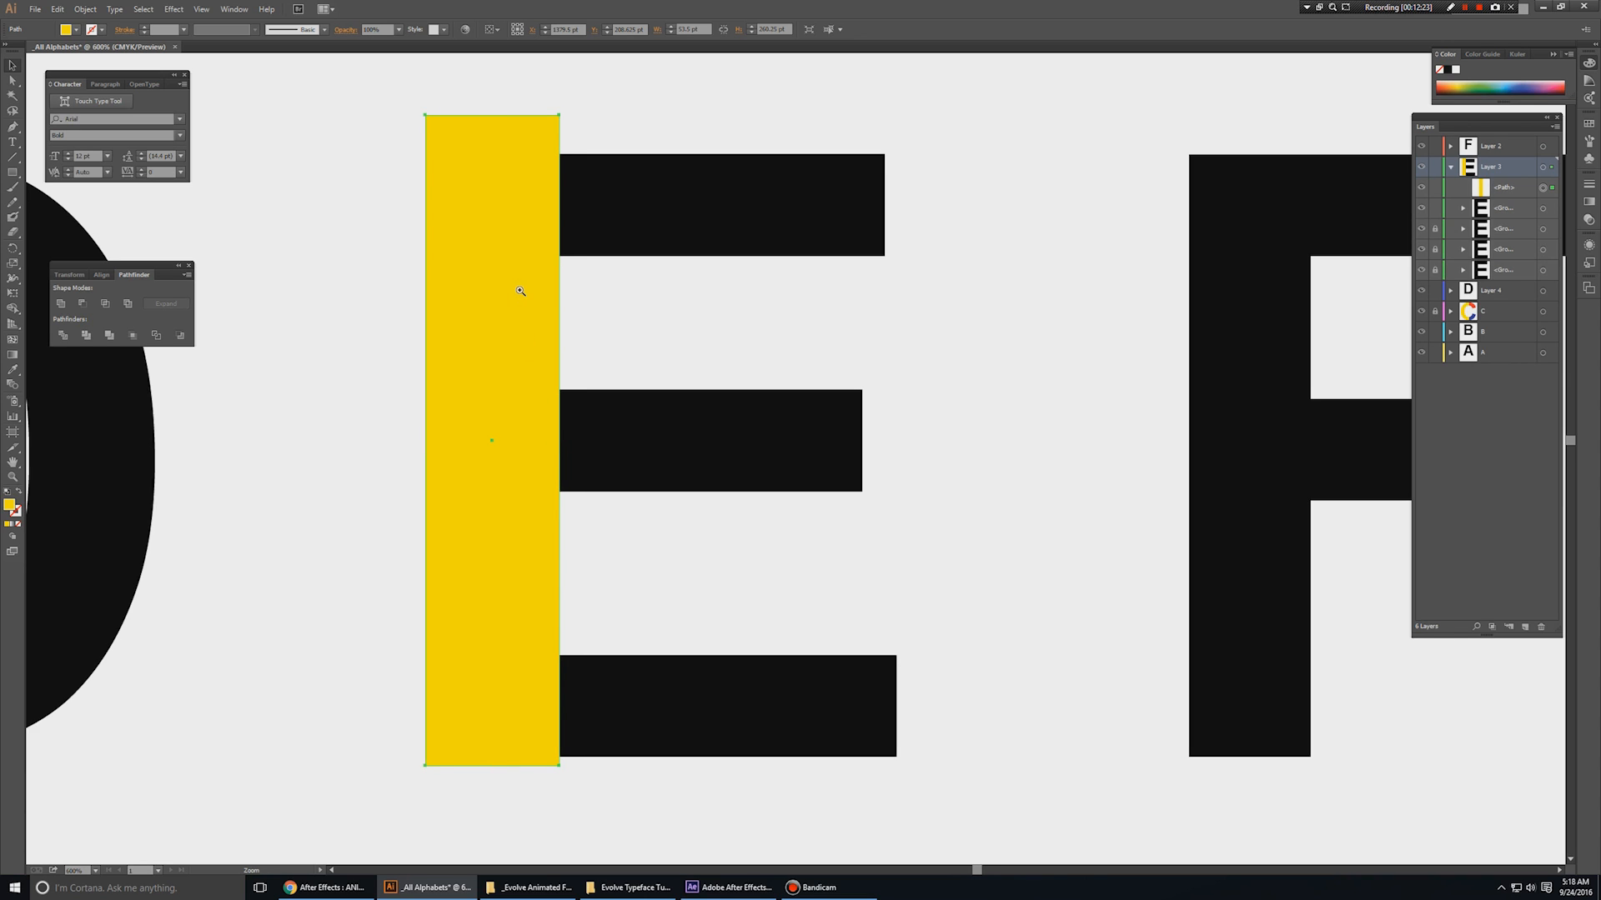
pyautogui.keyDown('ctrl'); pyautogui.click(522, 292); pyautogui.keyUp('ctrl')
pyautogui.moveTo(725, 350); pyautogui.dragTo(597, 220)
pyautogui.moveTo(1244, 507); pyautogui.dragTo(810, 250)
pyautogui.moveTo(733, 193); pyautogui.dragTo(749, 245)
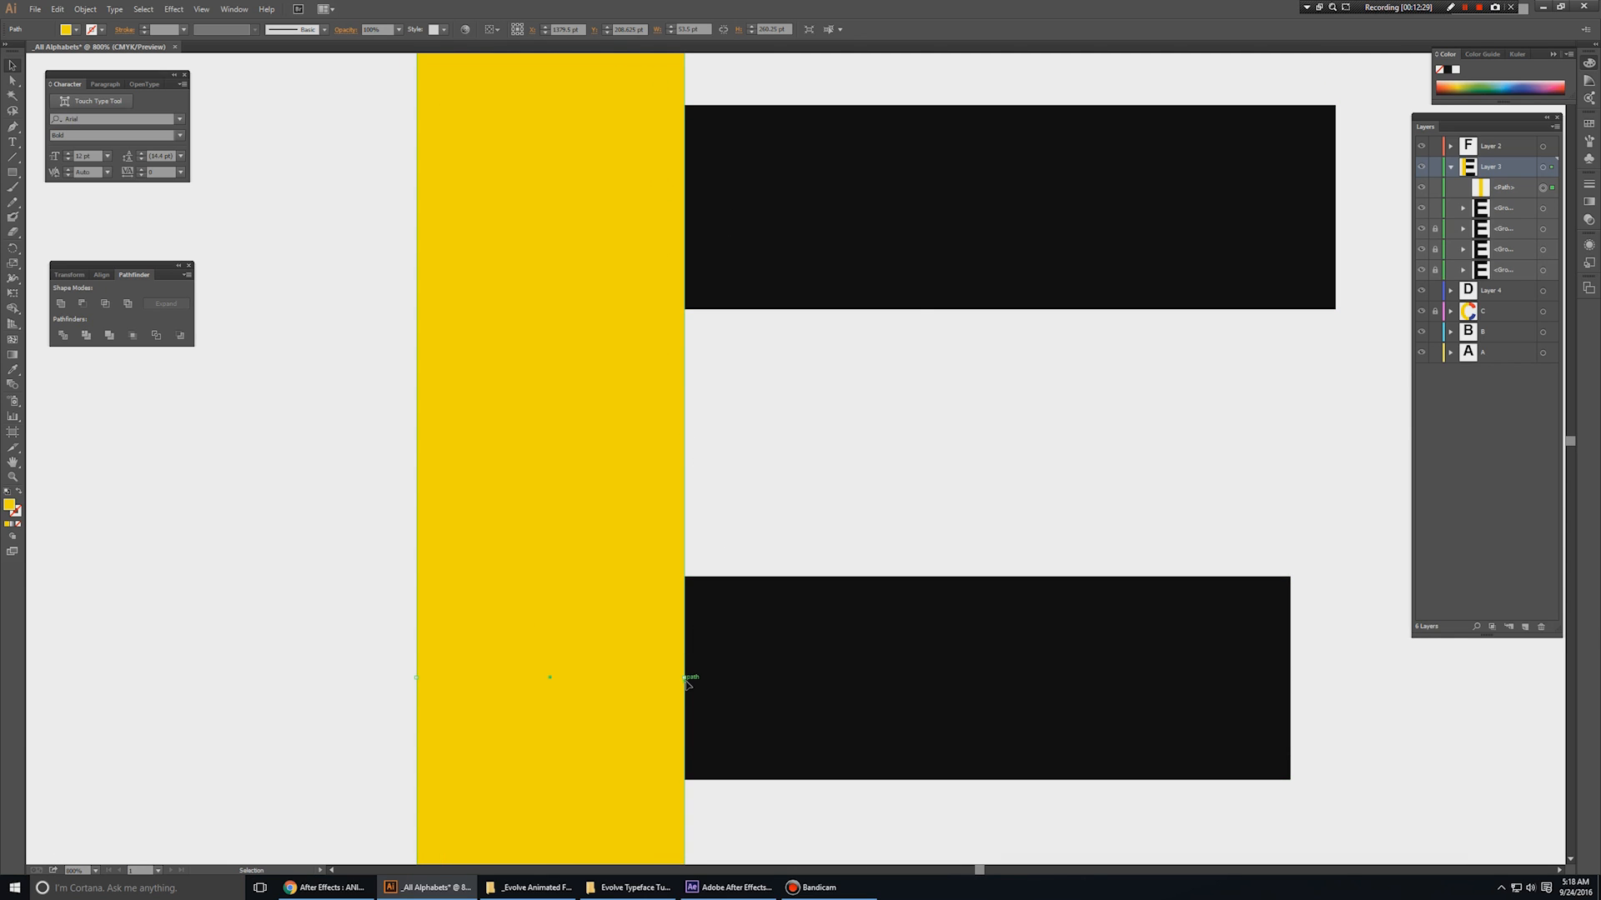
pyautogui.moveTo(684, 678); pyautogui.dragTo(689, 677)
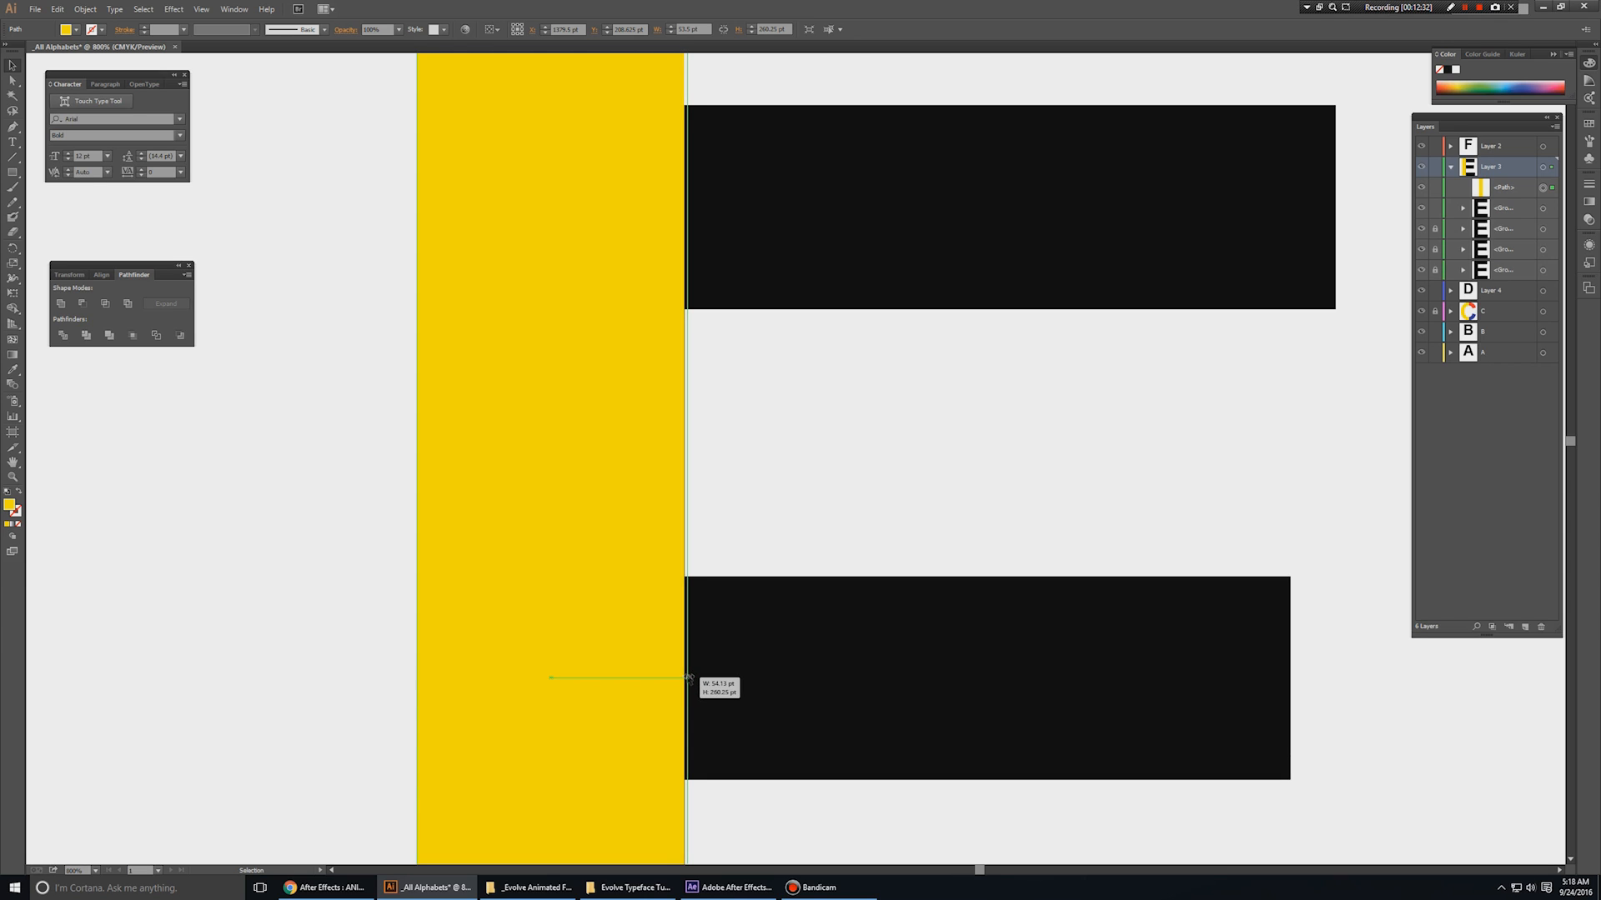
pyautogui.moveTo(688, 677); pyautogui.dragTo(688, 677)
pyautogui.click(843, 468)
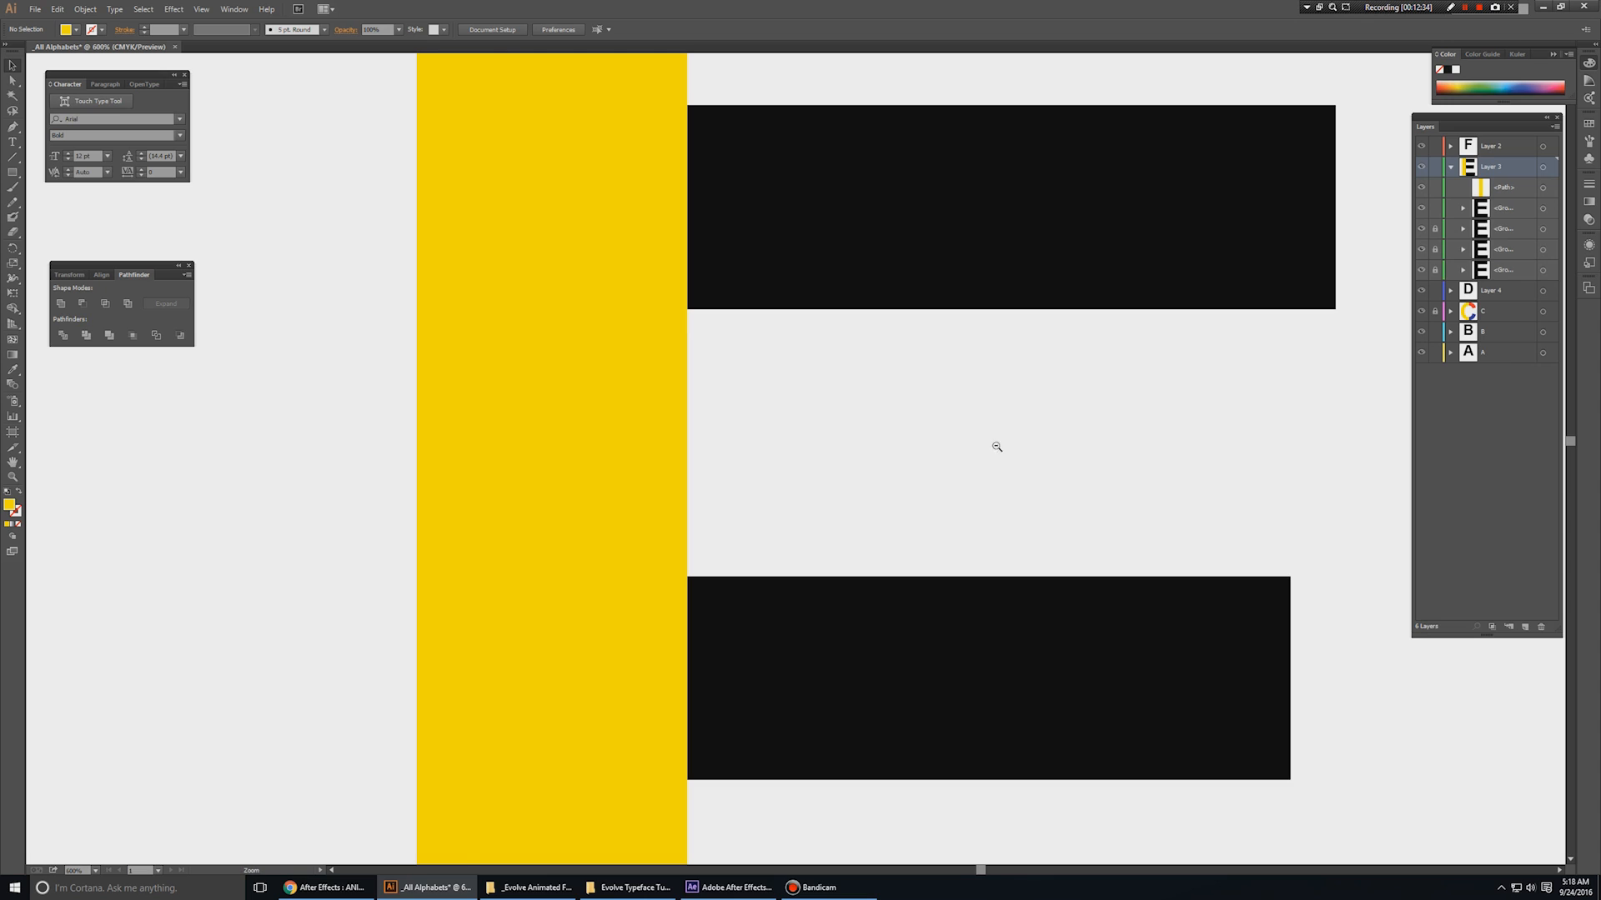
# - Select the yellow rectangle with the unlocked E group and intersect them to cut out the stem
pyautogui.keyDown('alt'); pyautogui.click(994, 447); pyautogui.keyUp('alt')
pyautogui.click(1519, 187)
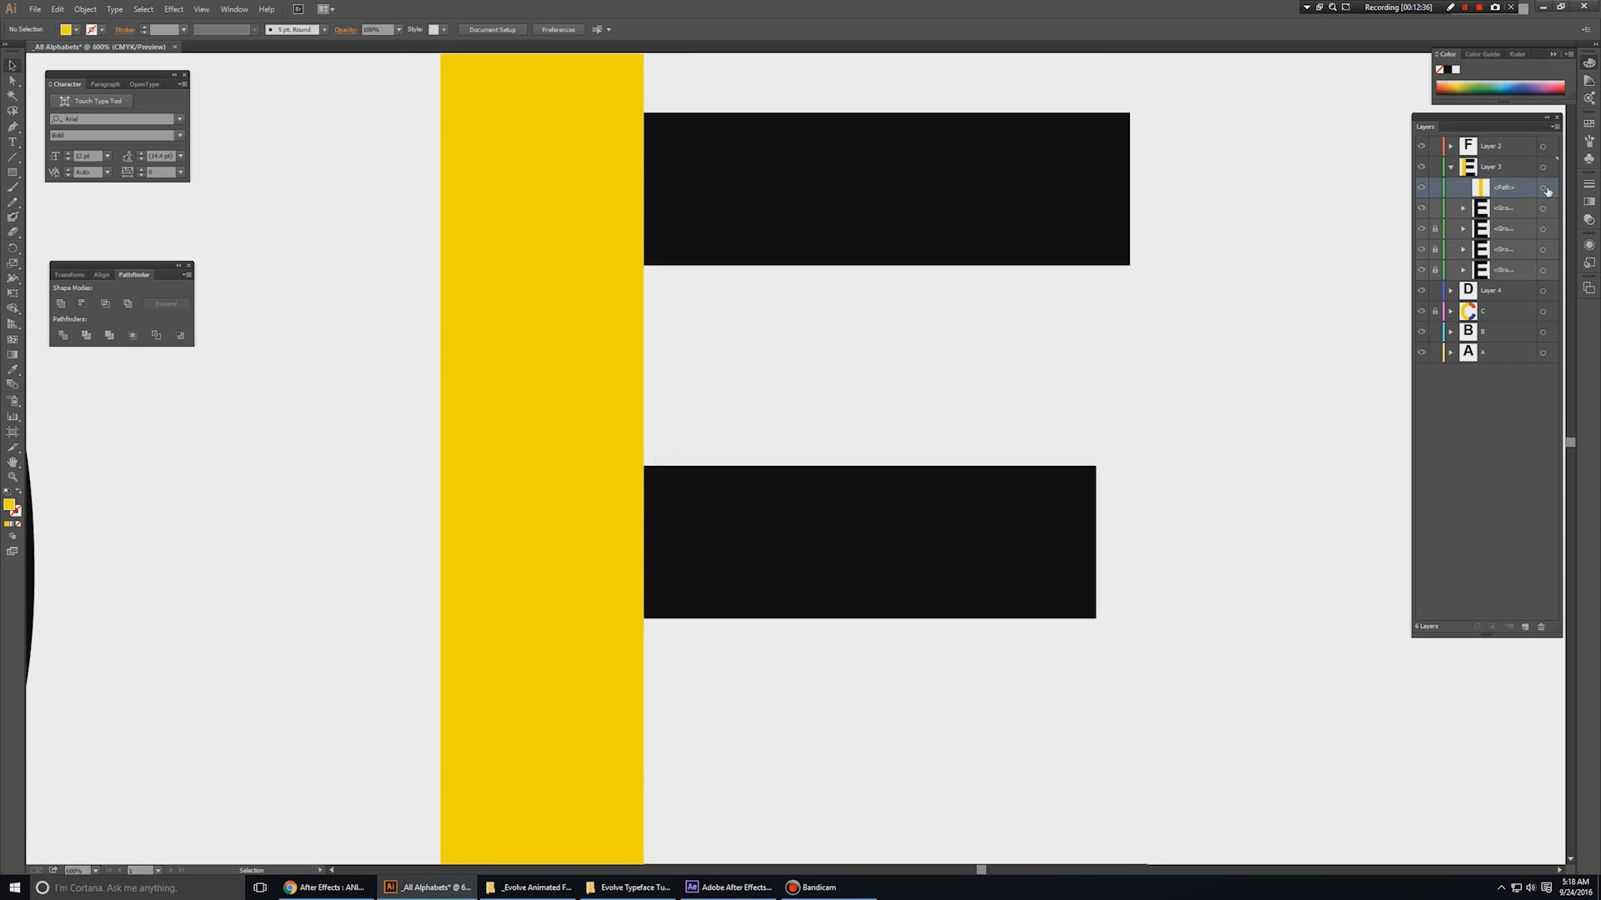
pyautogui.click(1543, 190)
pyautogui.keyDown('shift'); pyautogui.click(1542, 209); pyautogui.keyUp('shift')
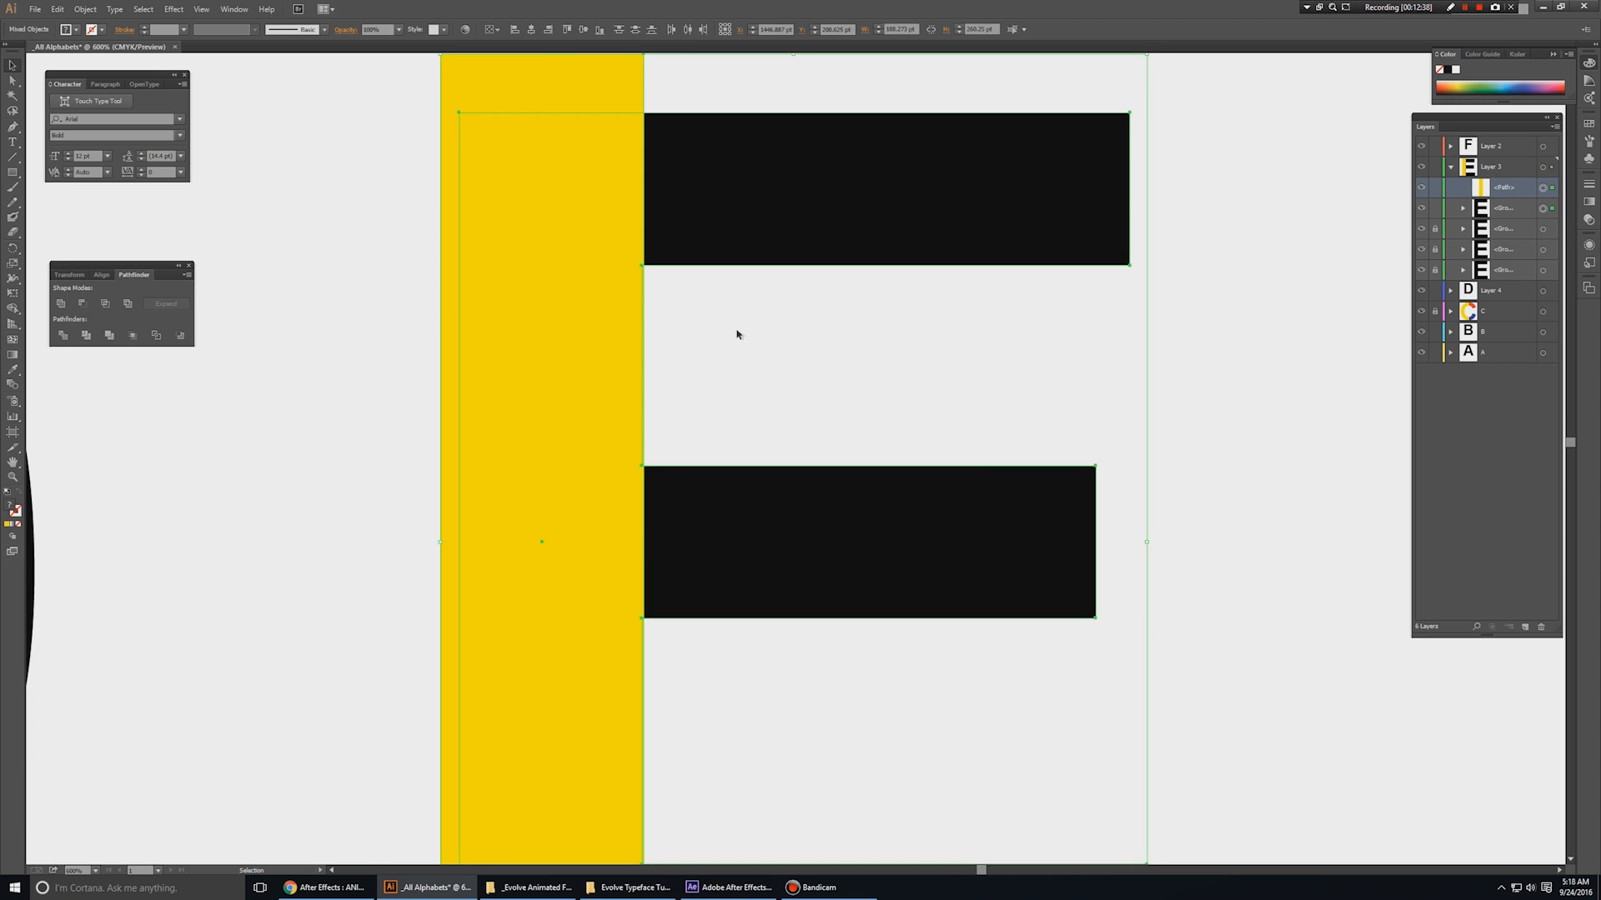
pyautogui.click(105, 304)
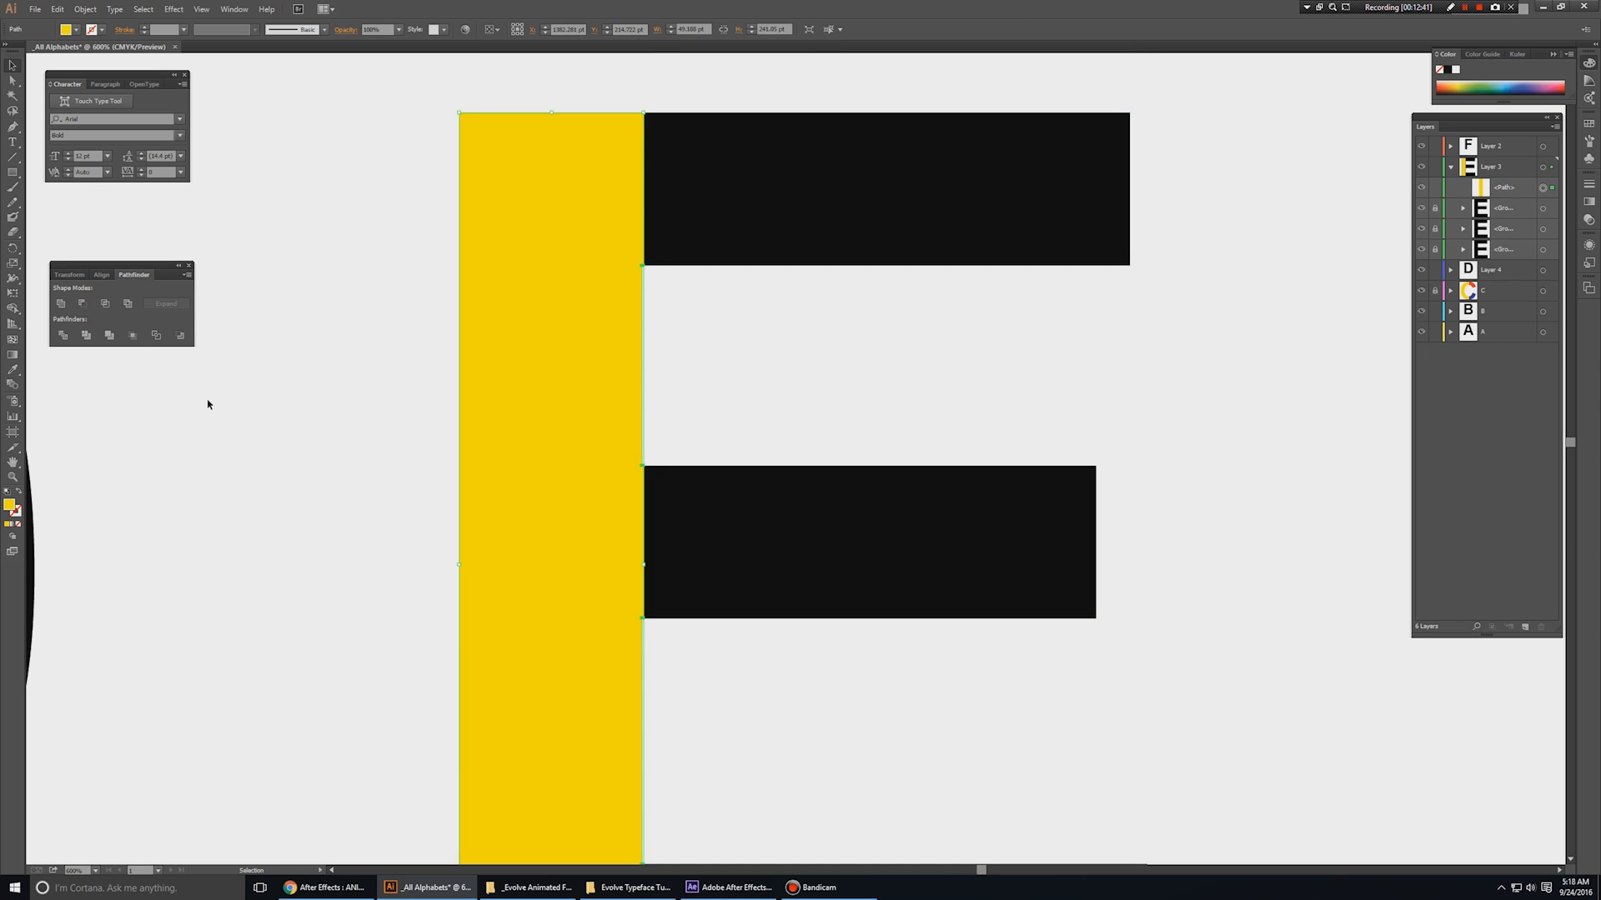
pyautogui.click(664, 386)
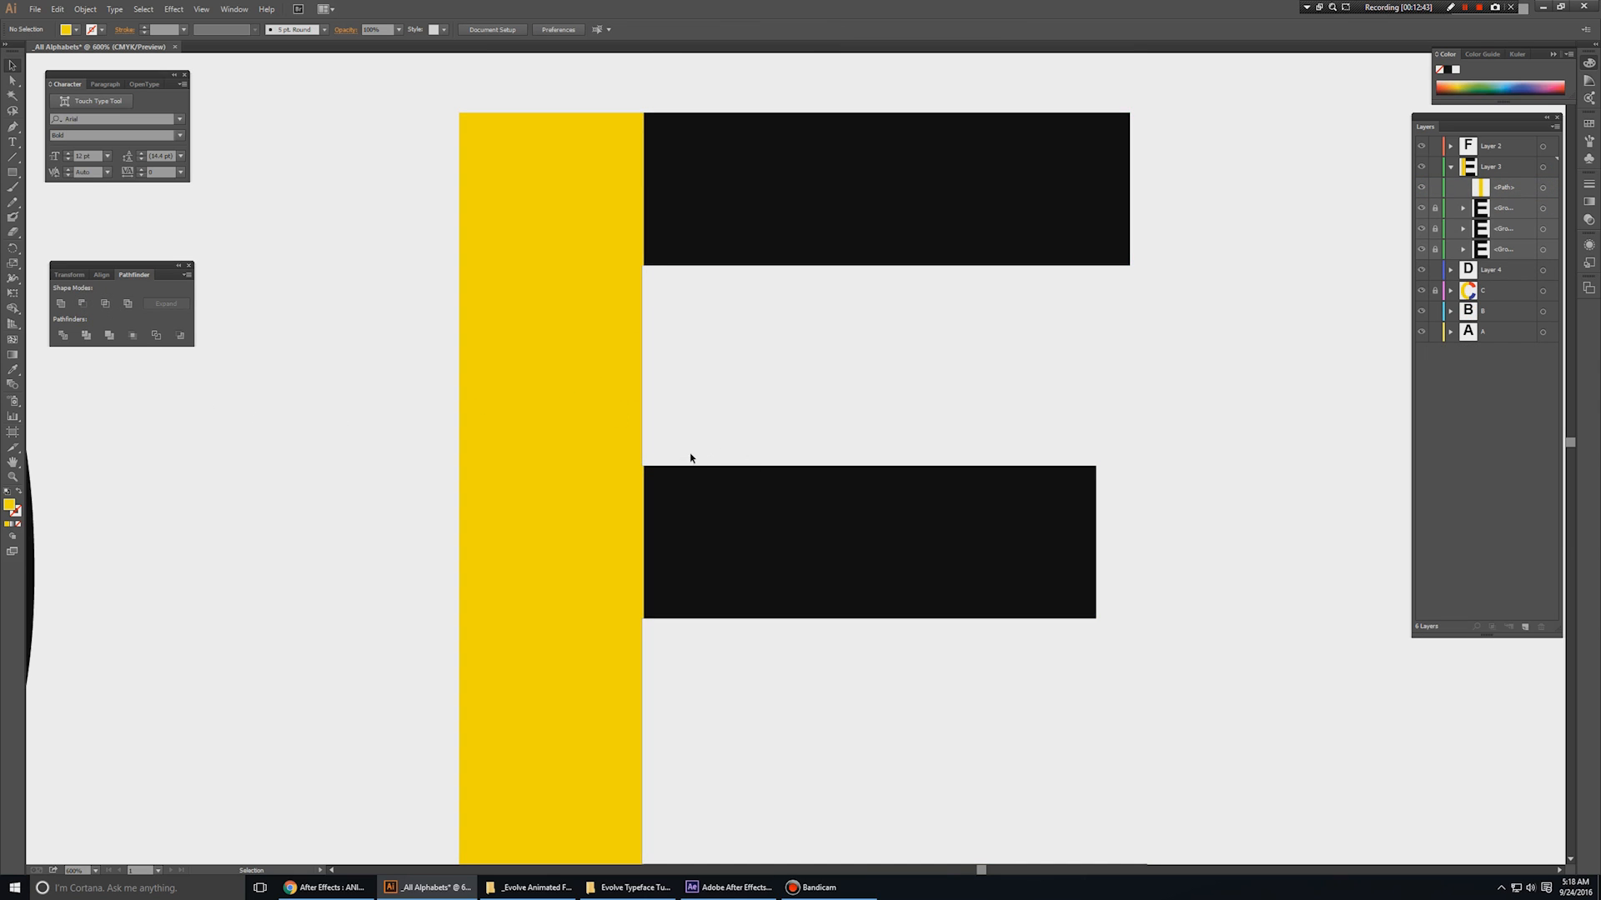
# - Inspect the cut edge beside the E's upper arm and undo the intersection
pyautogui.click(614, 230)
pyautogui.moveTo(840, 502); pyautogui.dragTo(867, 542)
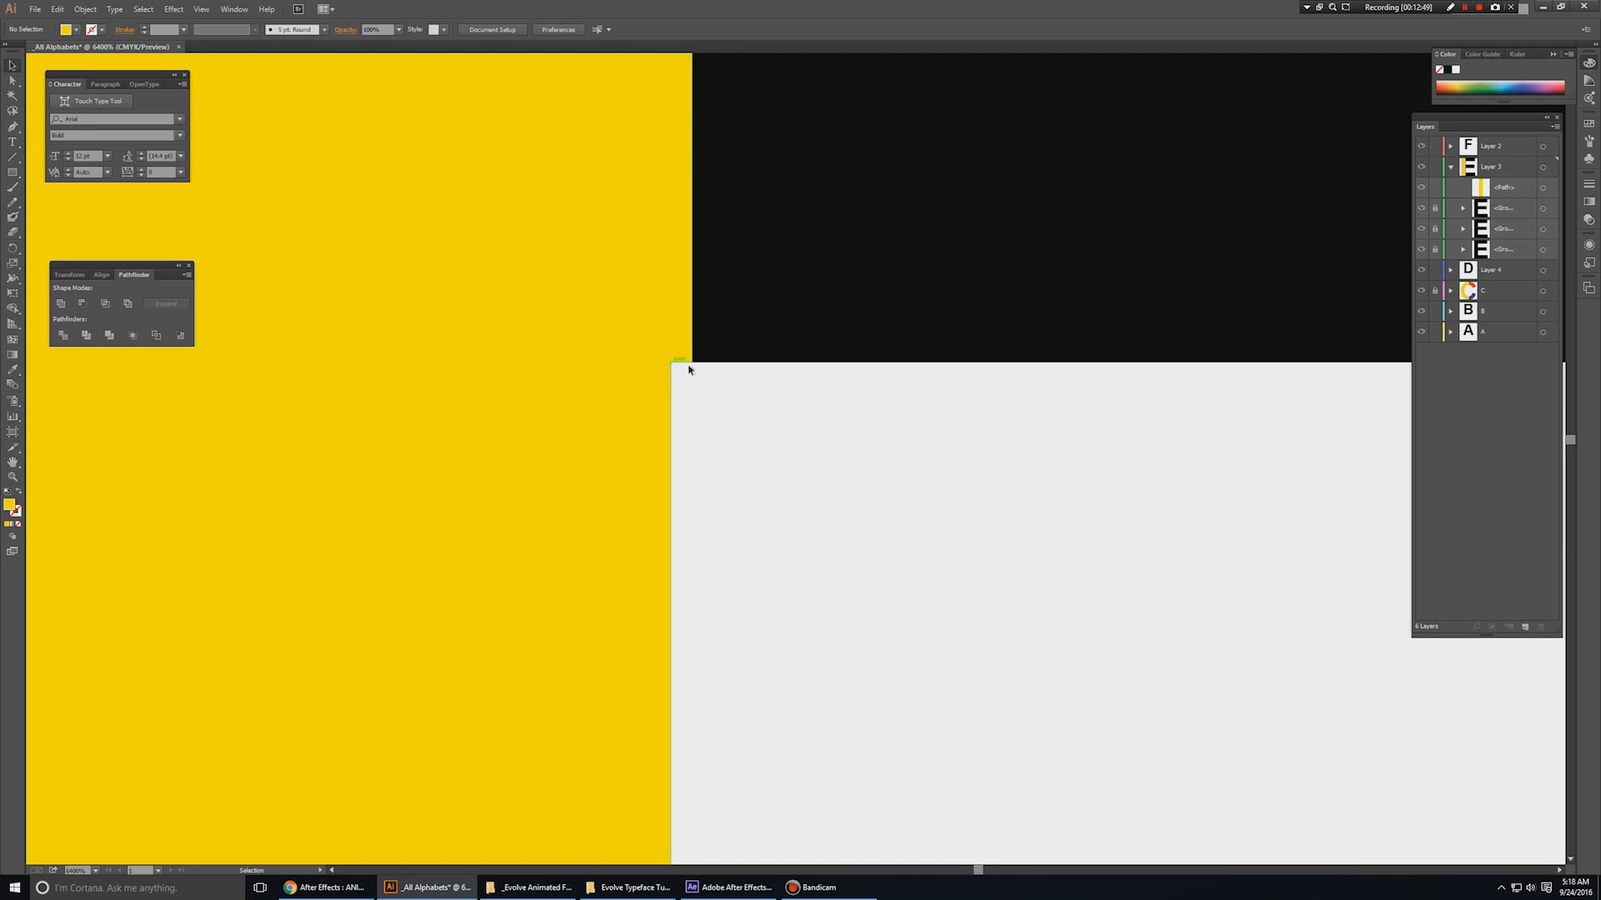
pyautogui.hotkey('ctrl', 'z')
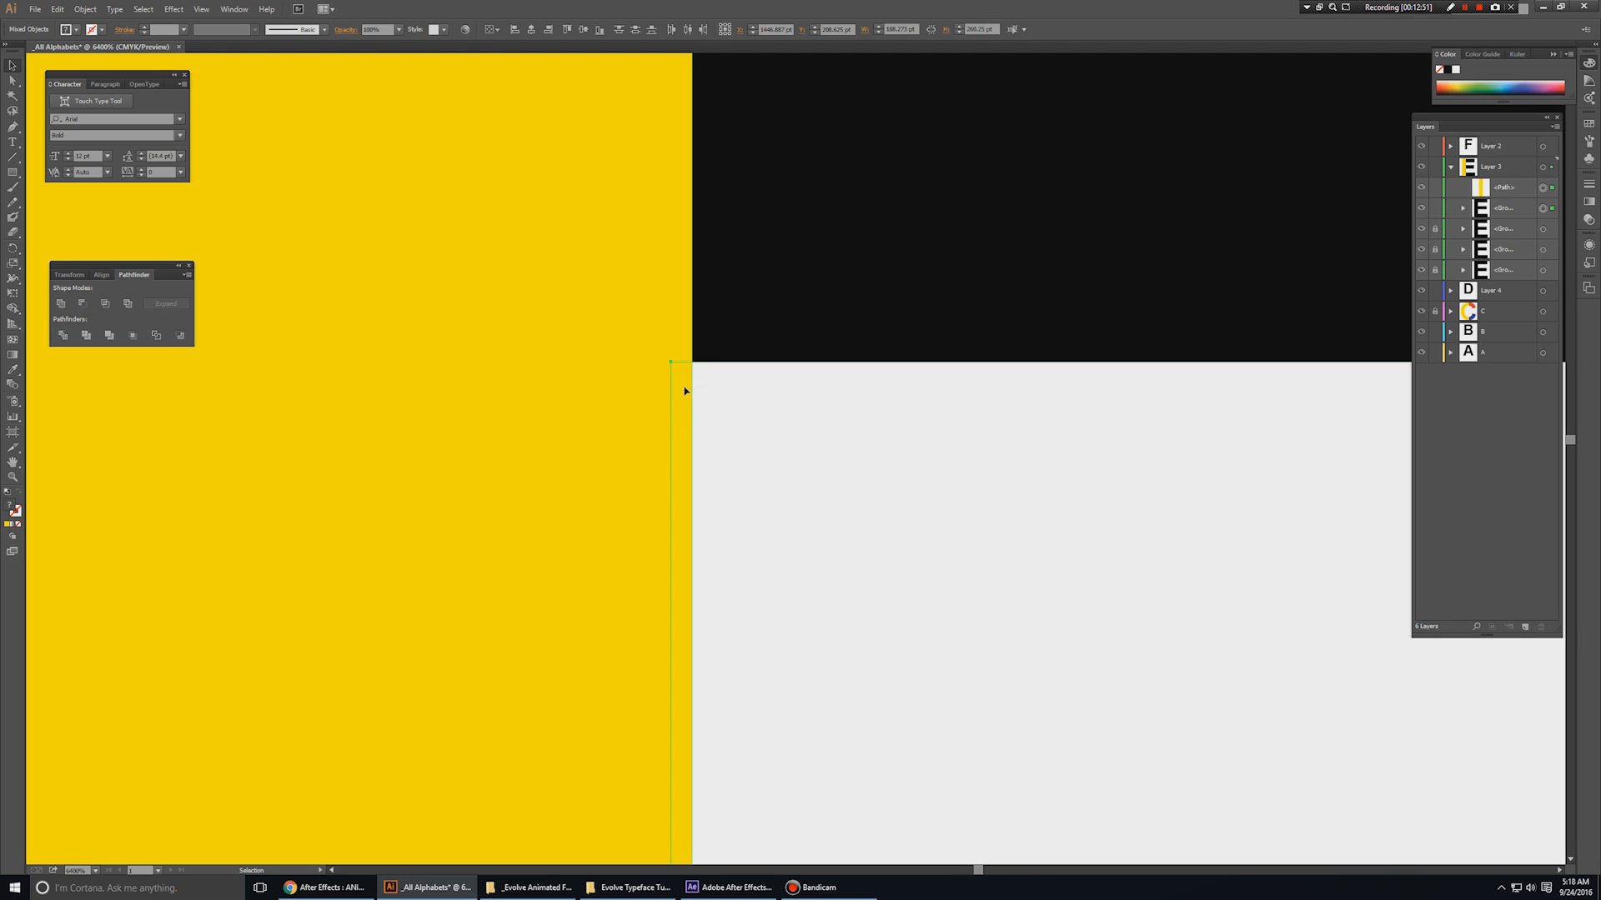
# - Narrow the yellow rectangle so that its inner edge lines up exactly with the edge of the E's stem
pyautogui.moveTo(771, 642); pyautogui.dragTo(830, 402)
pyautogui.moveTo(773, 479); pyautogui.dragTo(850, 500)
pyautogui.keyDown('ctrl'); pyautogui.keyDown('alt'); pyautogui.click(730, 405); pyautogui.keyUp('alt'); pyautogui.keyUp('ctrl')
pyautogui.keyDown('ctrl'); pyautogui.keyDown('alt'); pyautogui.click(730, 406); pyautogui.keyUp('alt'); pyautogui.keyUp('ctrl')
pyautogui.moveTo(935, 594); pyautogui.dragTo(865, 161)
pyautogui.moveTo(971, 501); pyautogui.dragTo(884, 163)
pyautogui.moveTo(778, 498); pyautogui.dragTo(747, 292)
pyautogui.moveTo(725, 435); pyautogui.dragTo(756, 211)
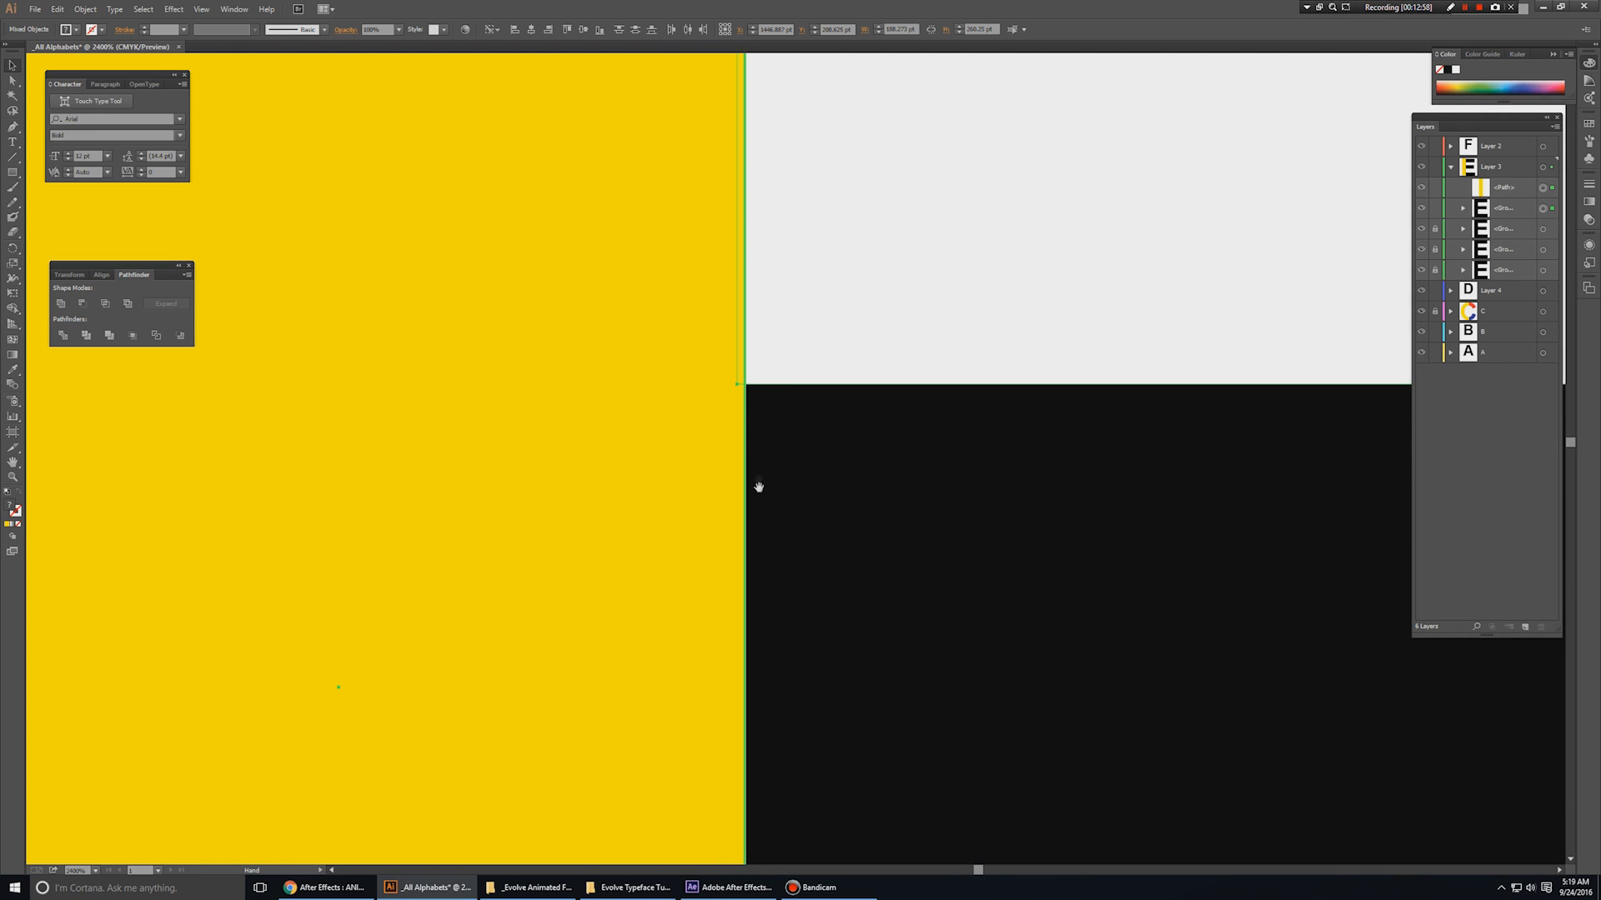
pyautogui.moveTo(754, 486); pyautogui.dragTo(726, 286)
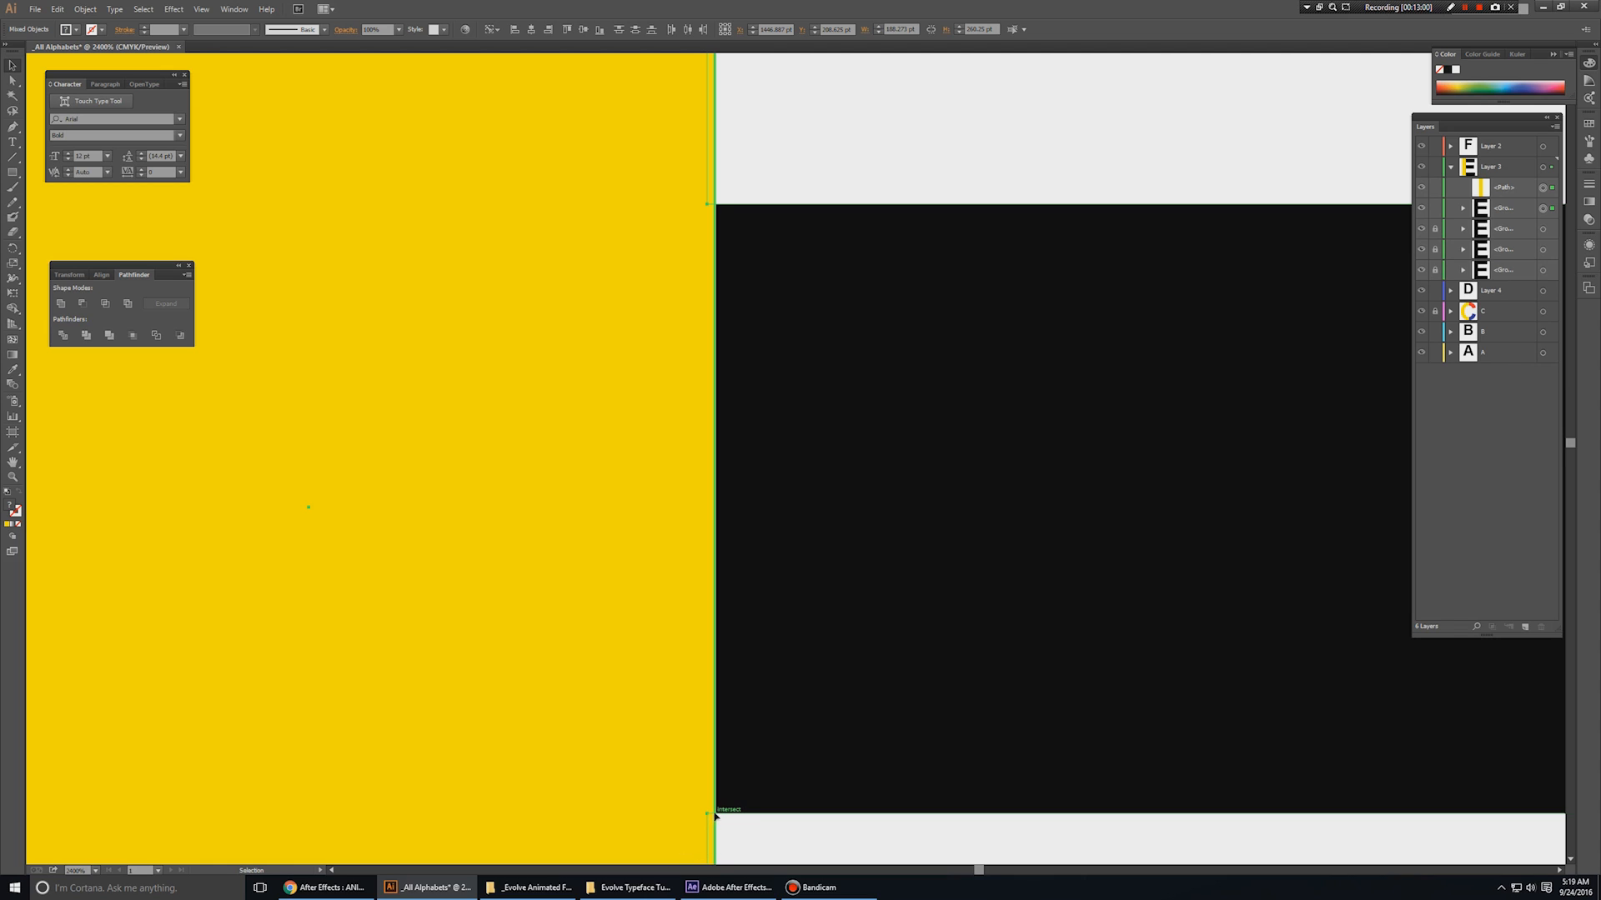
pyautogui.click(775, 153)
pyautogui.click(682, 173)
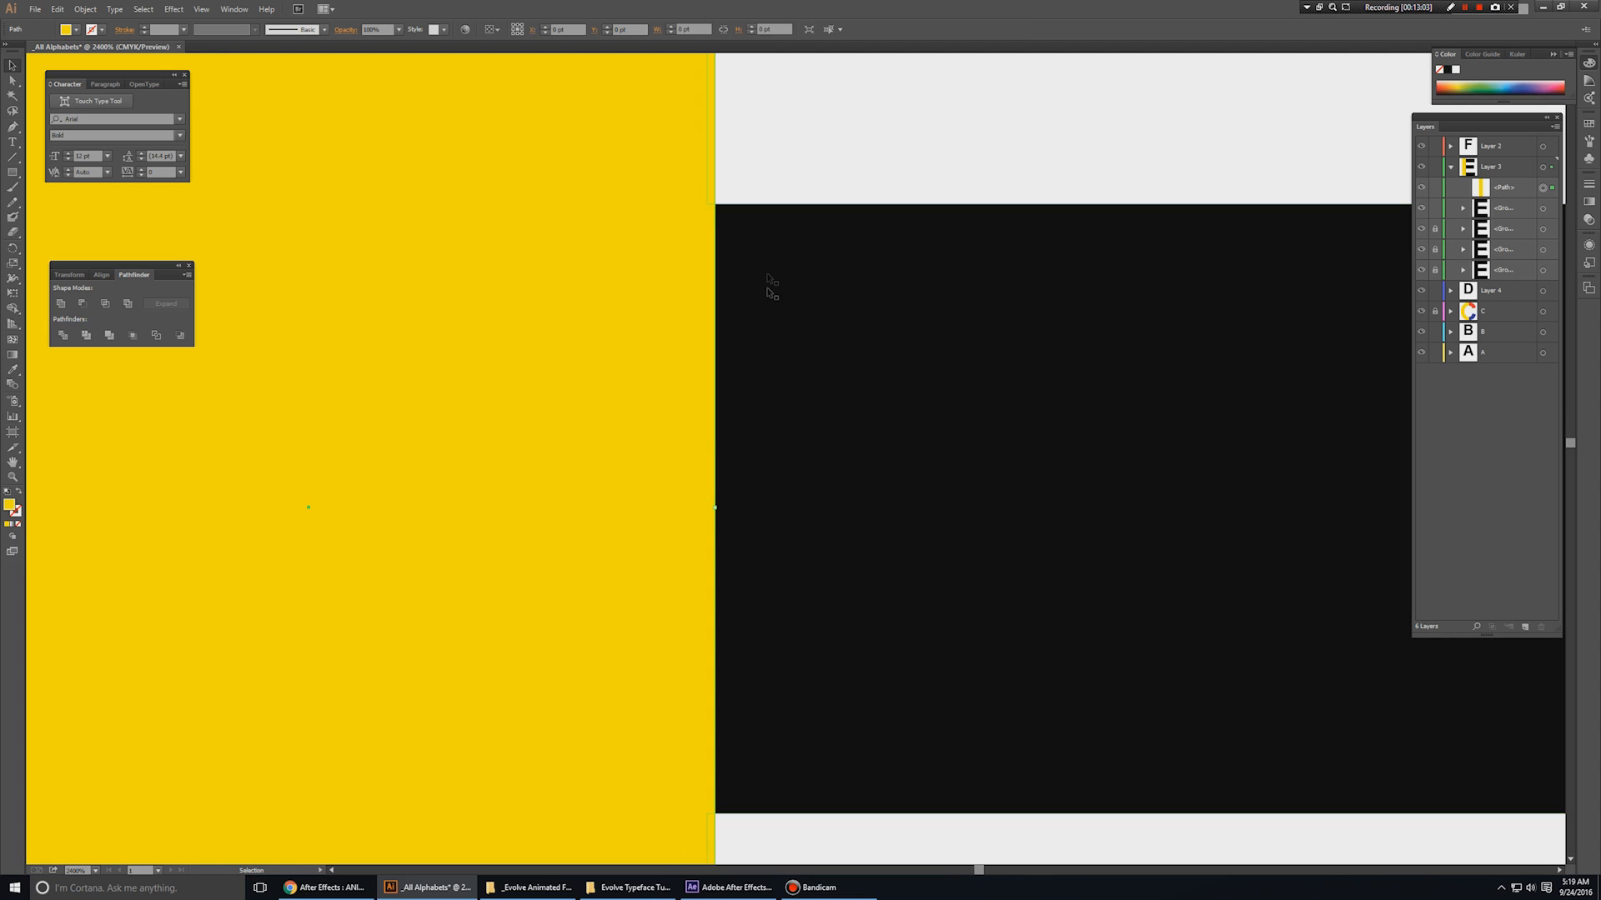
pyautogui.moveTo(717, 506); pyautogui.dragTo(710, 506)
pyautogui.click(761, 178)
pyautogui.press('space')
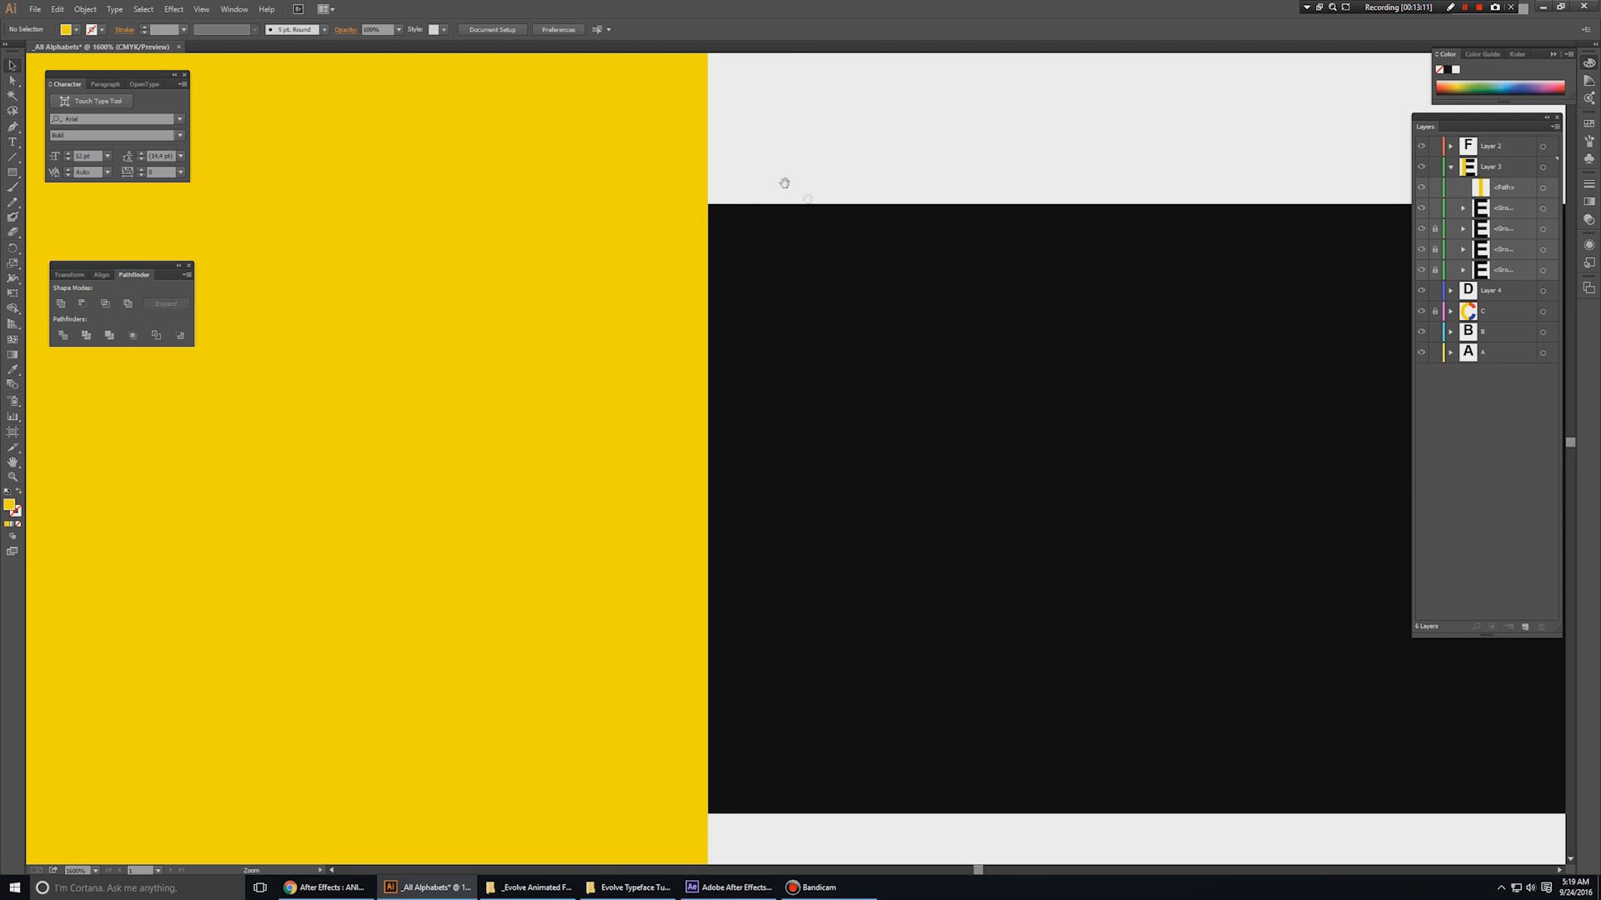
# - Intersect the narrowed yellow rectangle with the unlocked black E copy so that only the yellow stem piece is kept
pyautogui.moveTo(782, 179); pyautogui.dragTo(848, 542)
pyautogui.moveTo(847, 189); pyautogui.dragTo(869, 542)
pyautogui.scroll(-4, 856, 402)
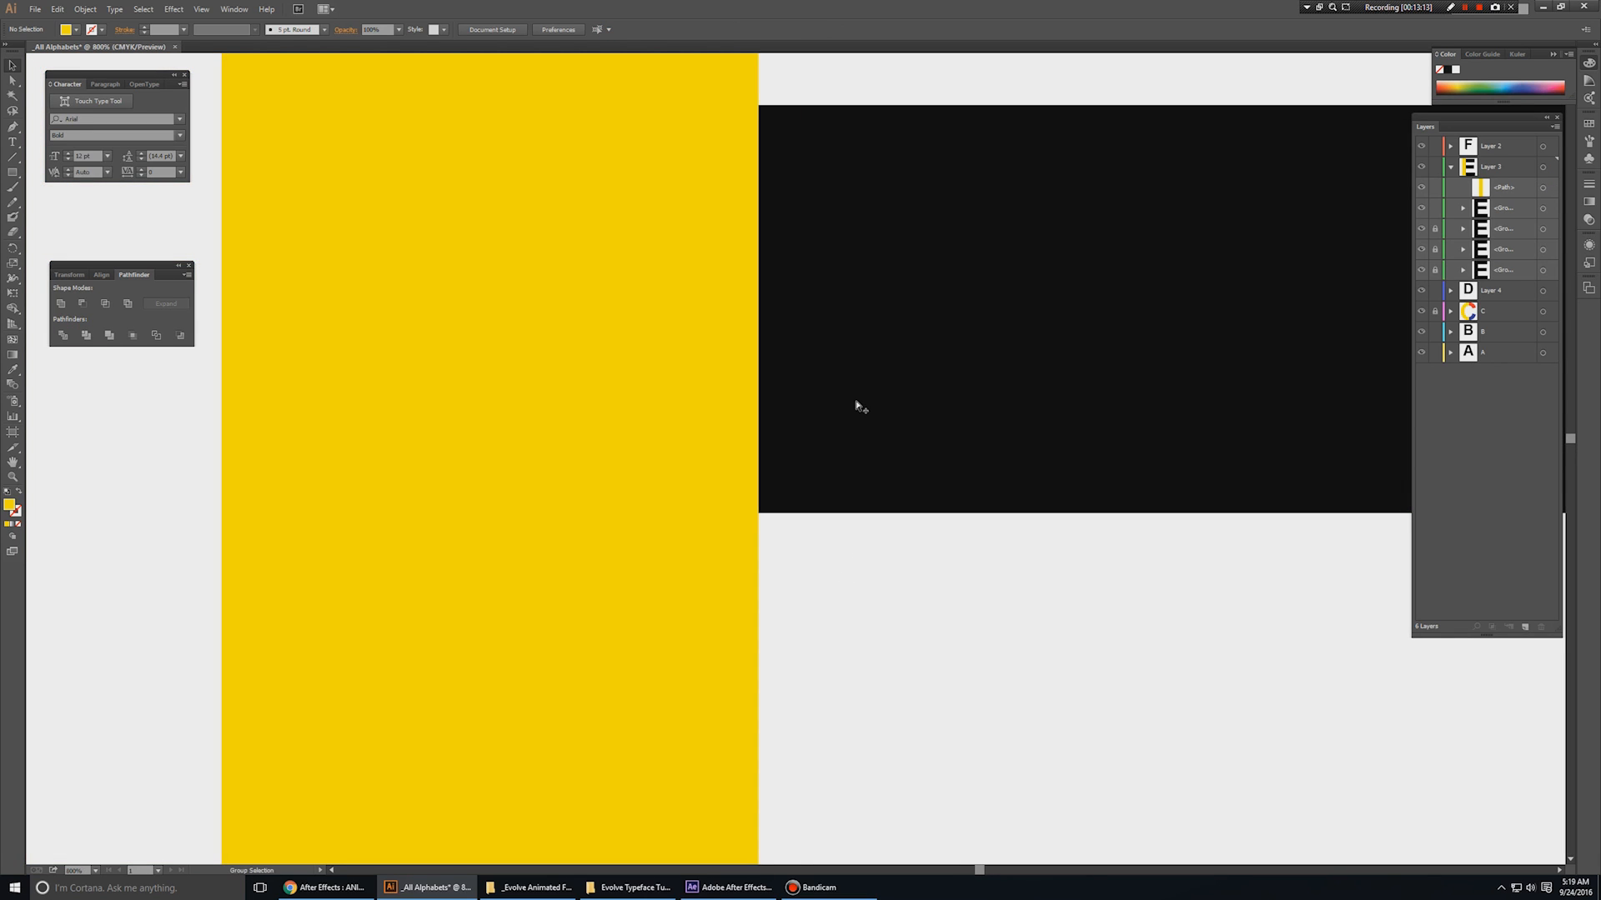
pyautogui.moveTo(664, 401); pyautogui.dragTo(613, 283)
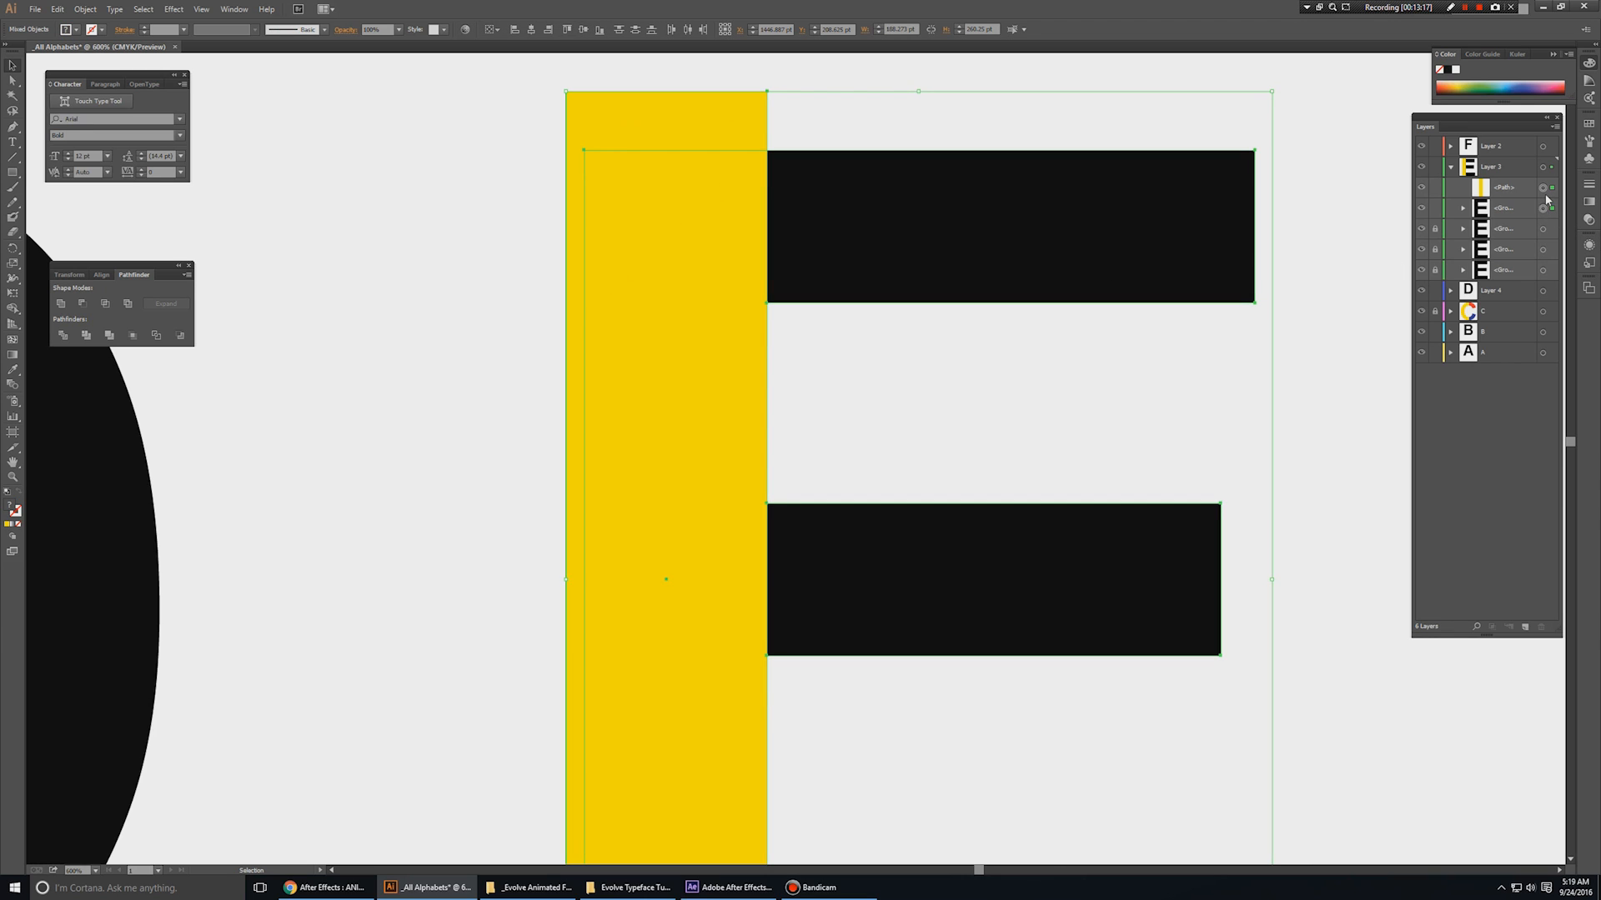
pyautogui.click(105, 304)
pyautogui.click(529, 374)
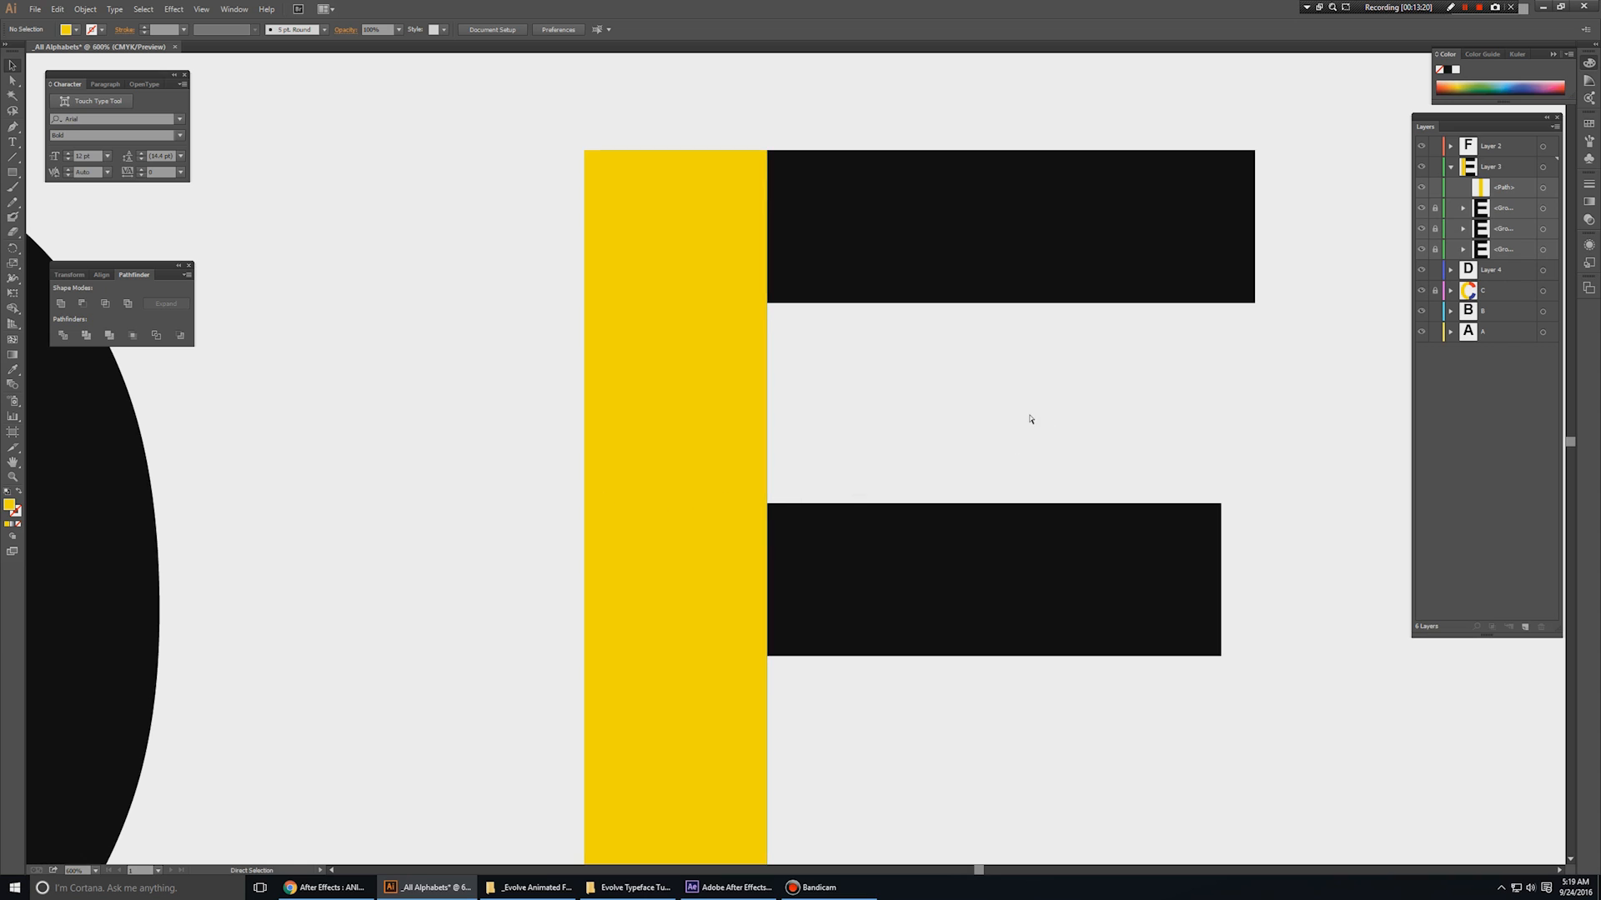
pyautogui.hotkey('ctrl', '1')
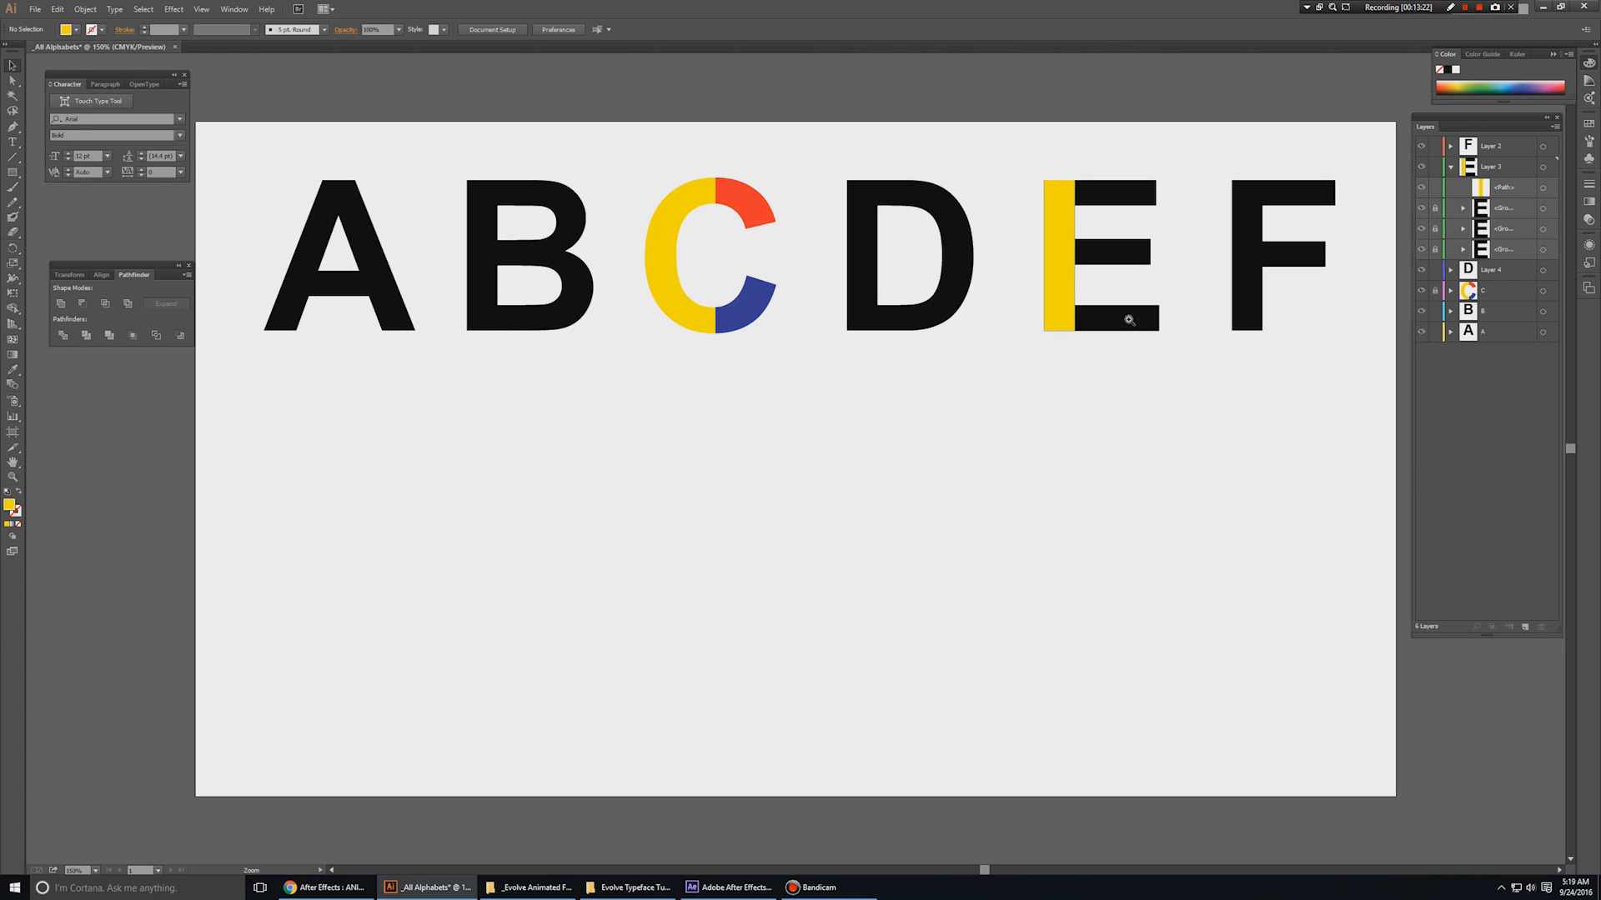
# - Lock the yellow stem path within the E's layer
pyautogui.keyDown('ctrl'); pyautogui.click(1129, 319); pyautogui.keyUp('ctrl')
pyautogui.keyDown('ctrl'); pyautogui.click(1129, 319); pyautogui.keyUp('ctrl')
pyautogui.keyDown('ctrl'); pyautogui.click(309, 456); pyautogui.keyUp('ctrl')
pyautogui.moveTo(262, 439); pyautogui.dragTo(480, 247)
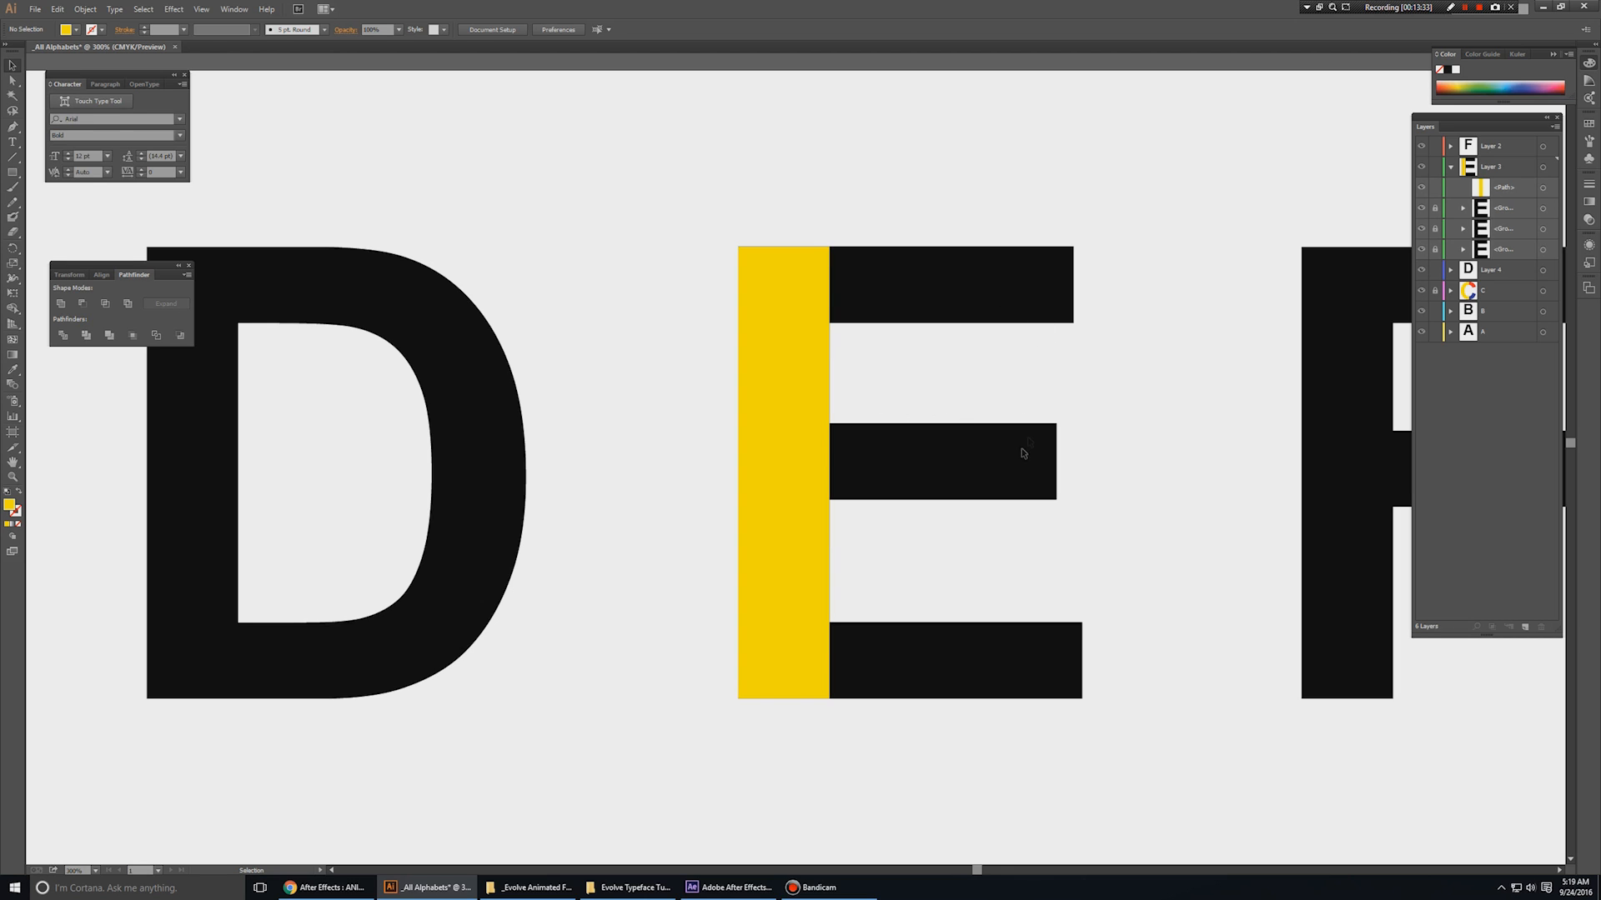
pyautogui.moveTo(1086, 375); pyautogui.dragTo(984, 337)
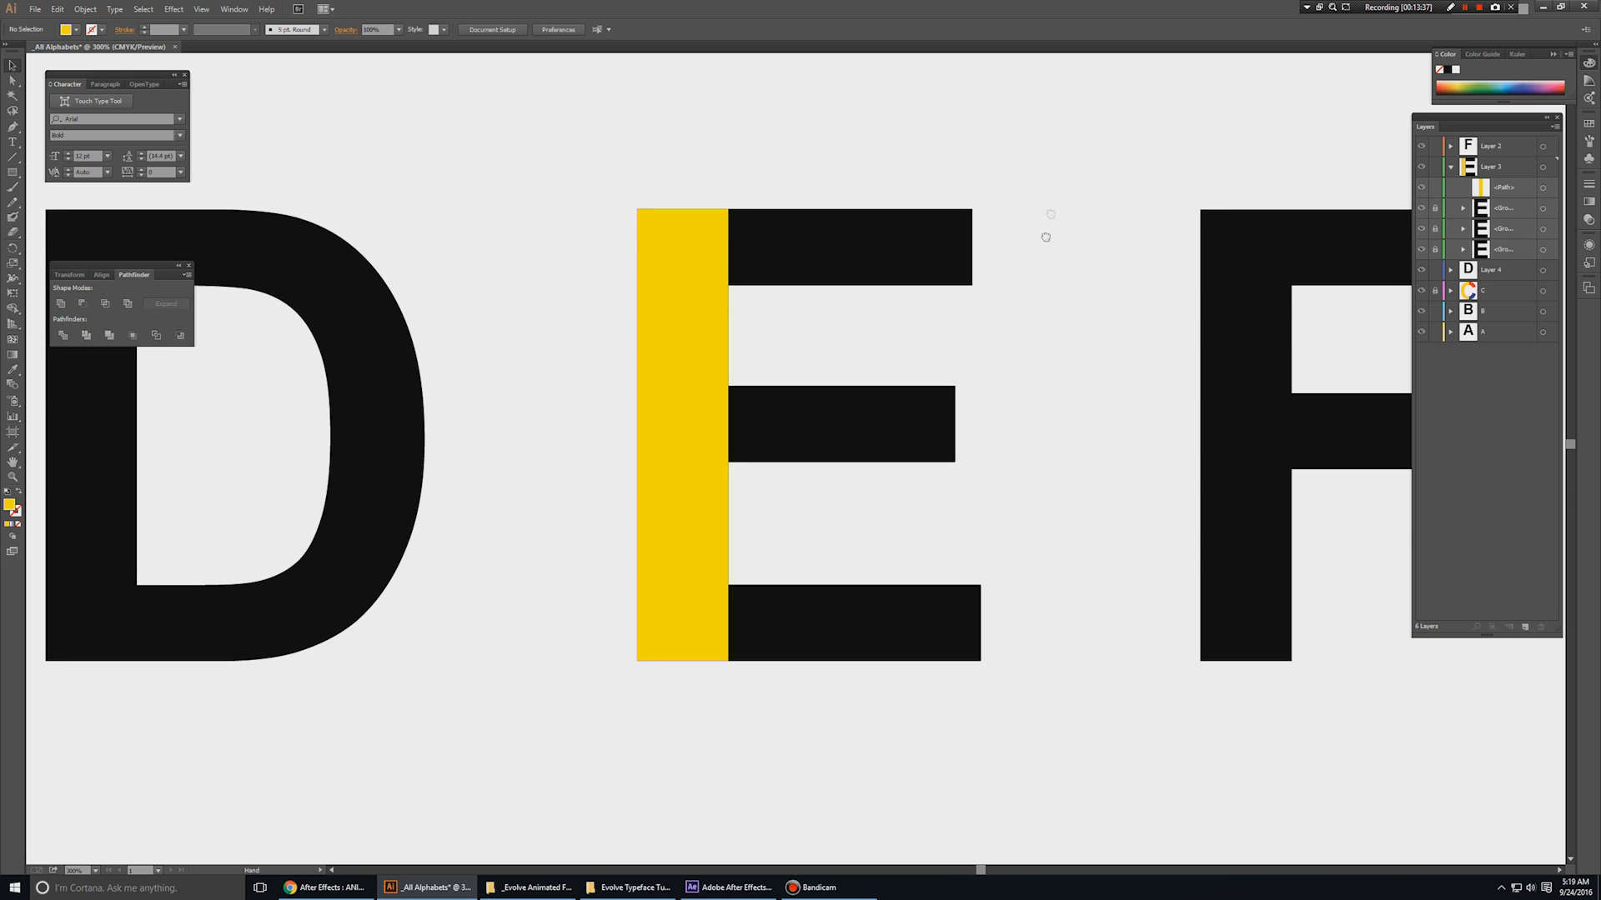
pyautogui.moveTo(1051, 214); pyautogui.dragTo(1035, 279)
pyautogui.scroll(1, 1023, 285)
pyautogui.moveTo(676, 492); pyautogui.dragTo(810, 208)
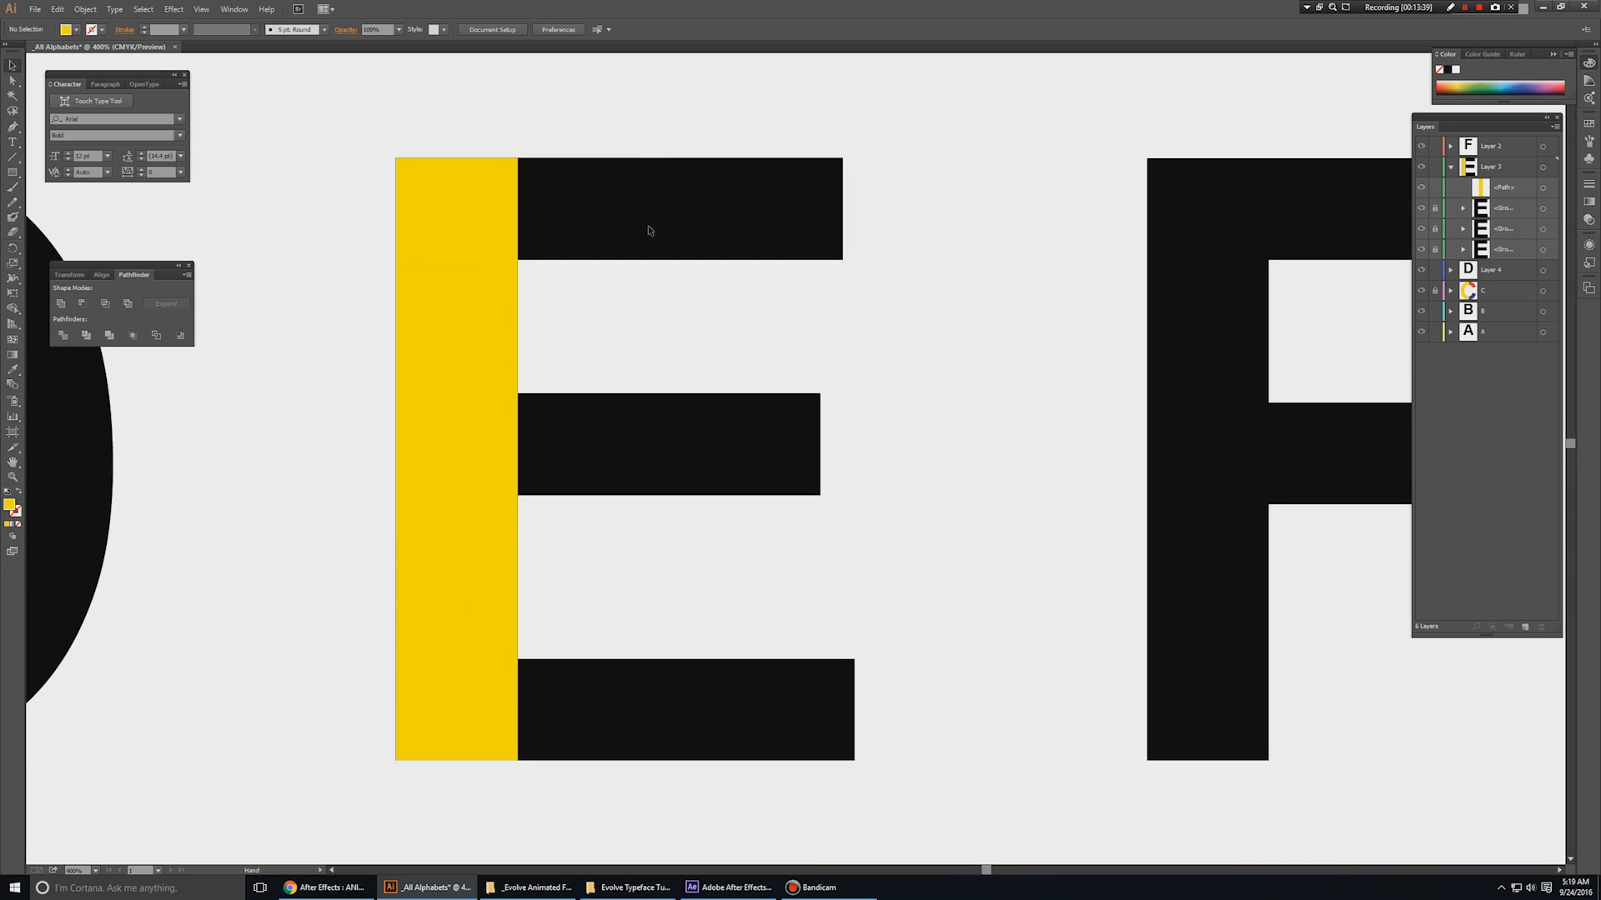
pyautogui.click(1497, 214)
pyautogui.click(1434, 209)
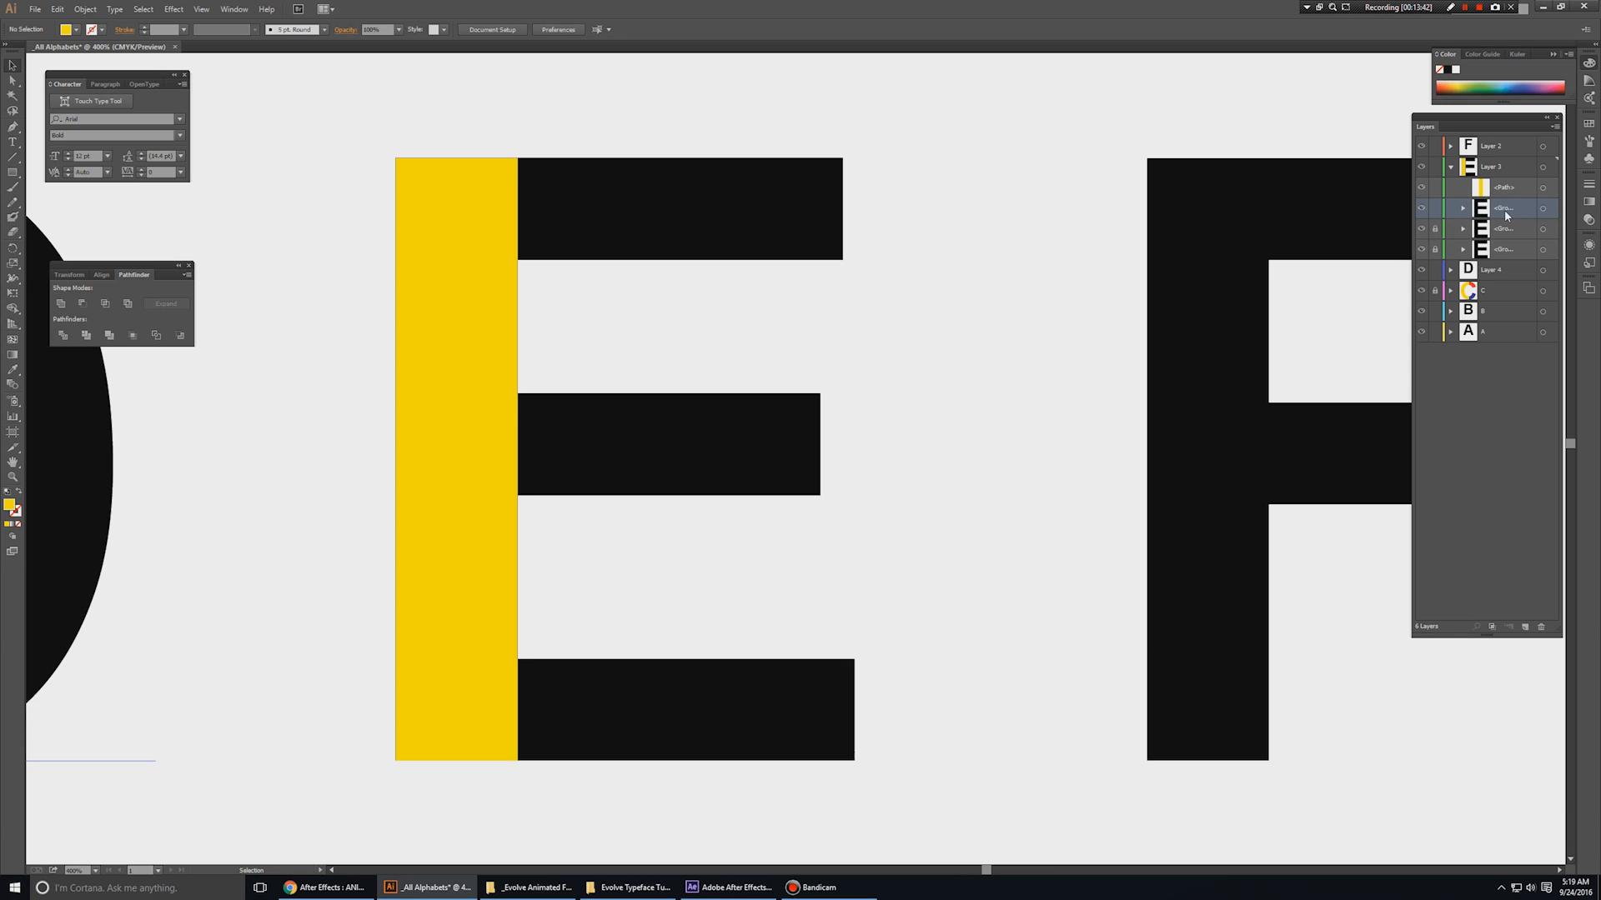
pyautogui.click(1457, 189)
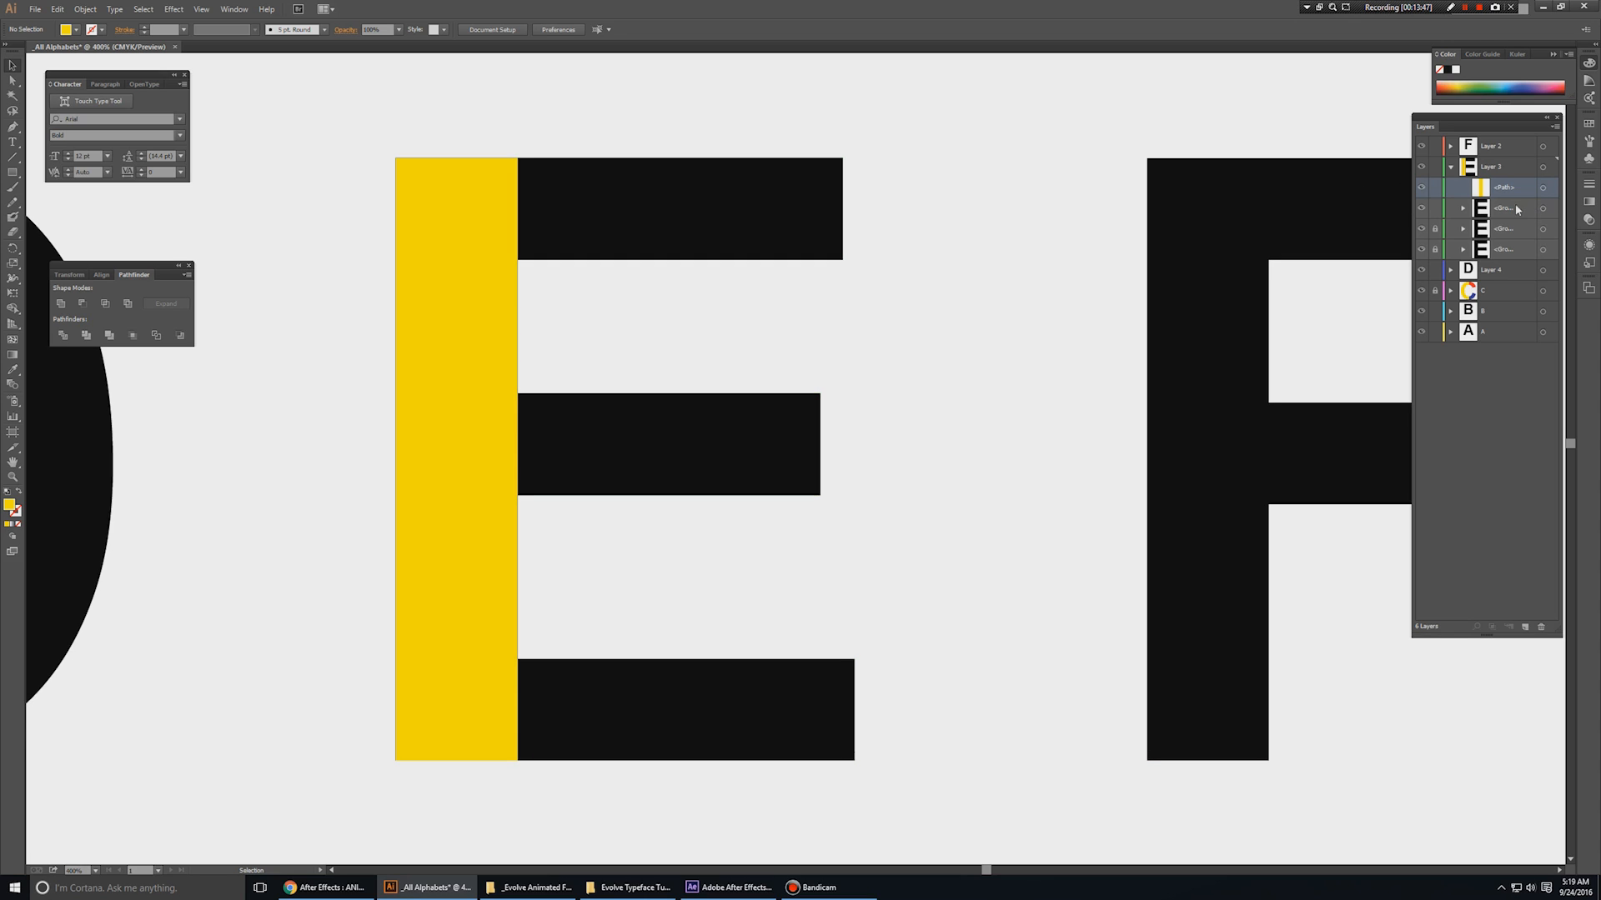
pyautogui.click(1435, 189)
# - Draw a rectangle about 201 by 41 pt over the E's upper arm, including the stem's upper end, and fill it pink
pyautogui.moveTo(322, 175); pyautogui.dragTo(640, 332)
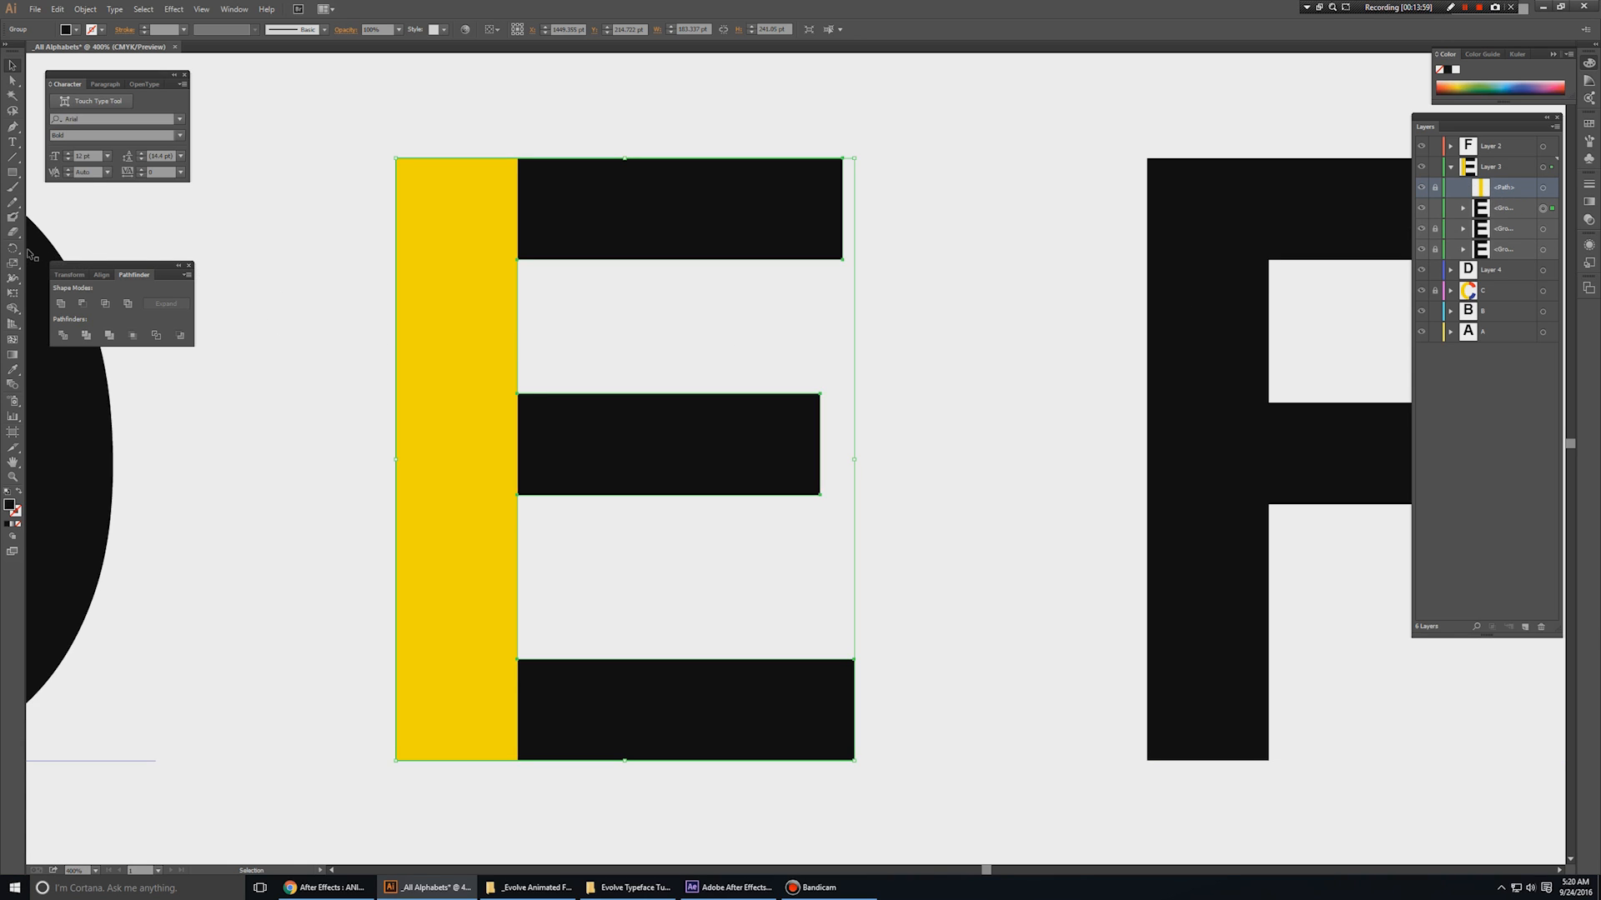
pyautogui.click(12, 173)
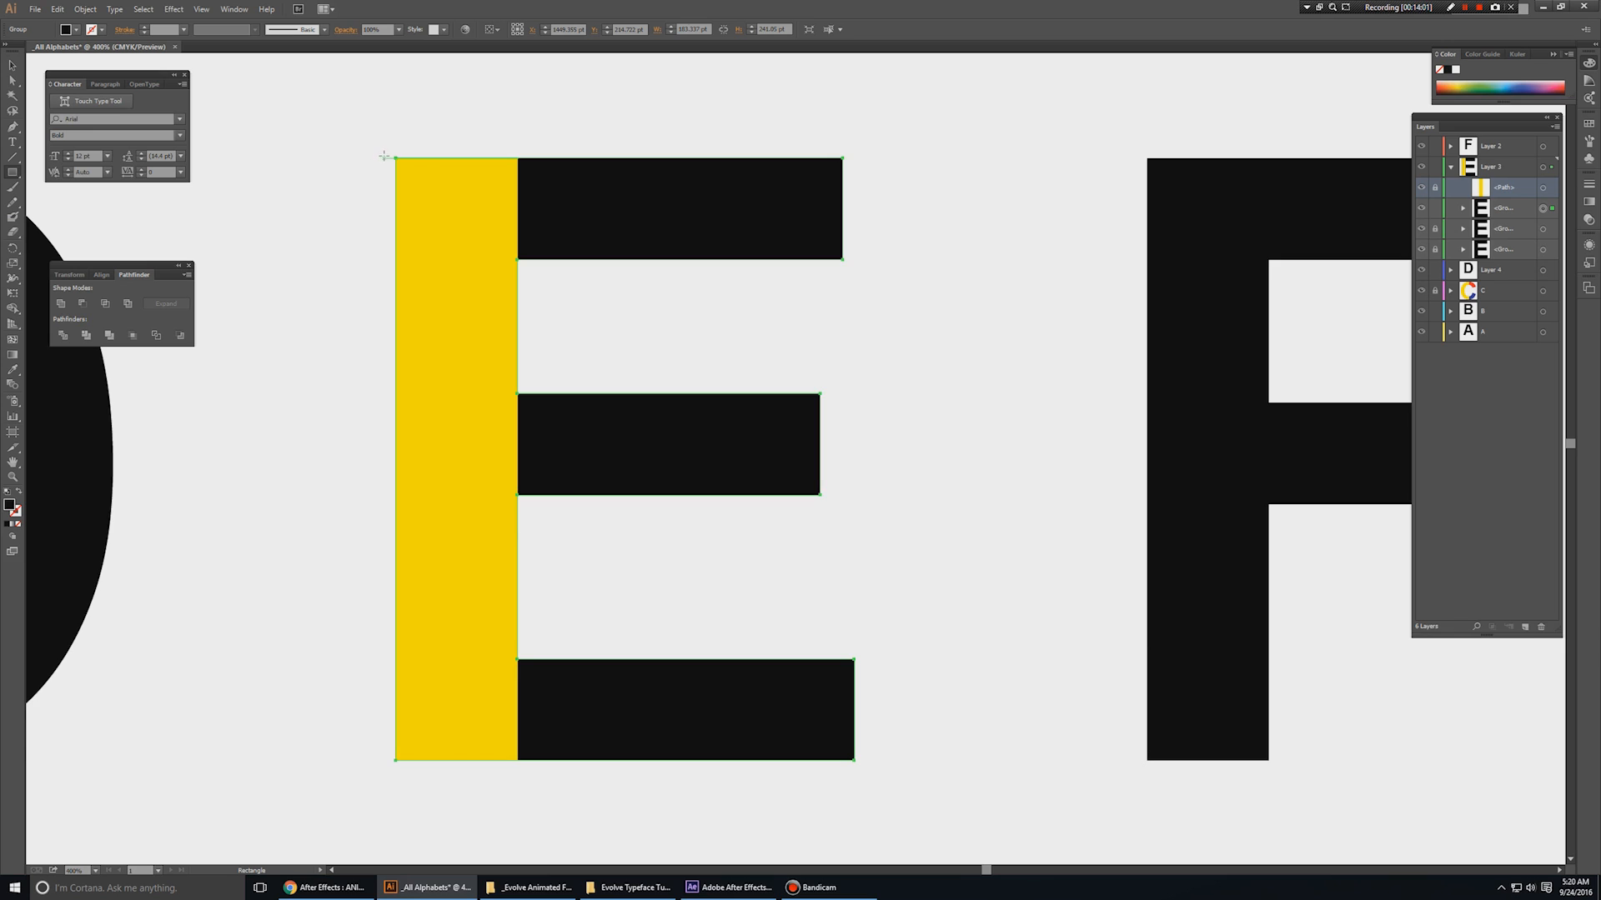
pyautogui.moveTo(385, 158); pyautogui.dragTo(889, 260)
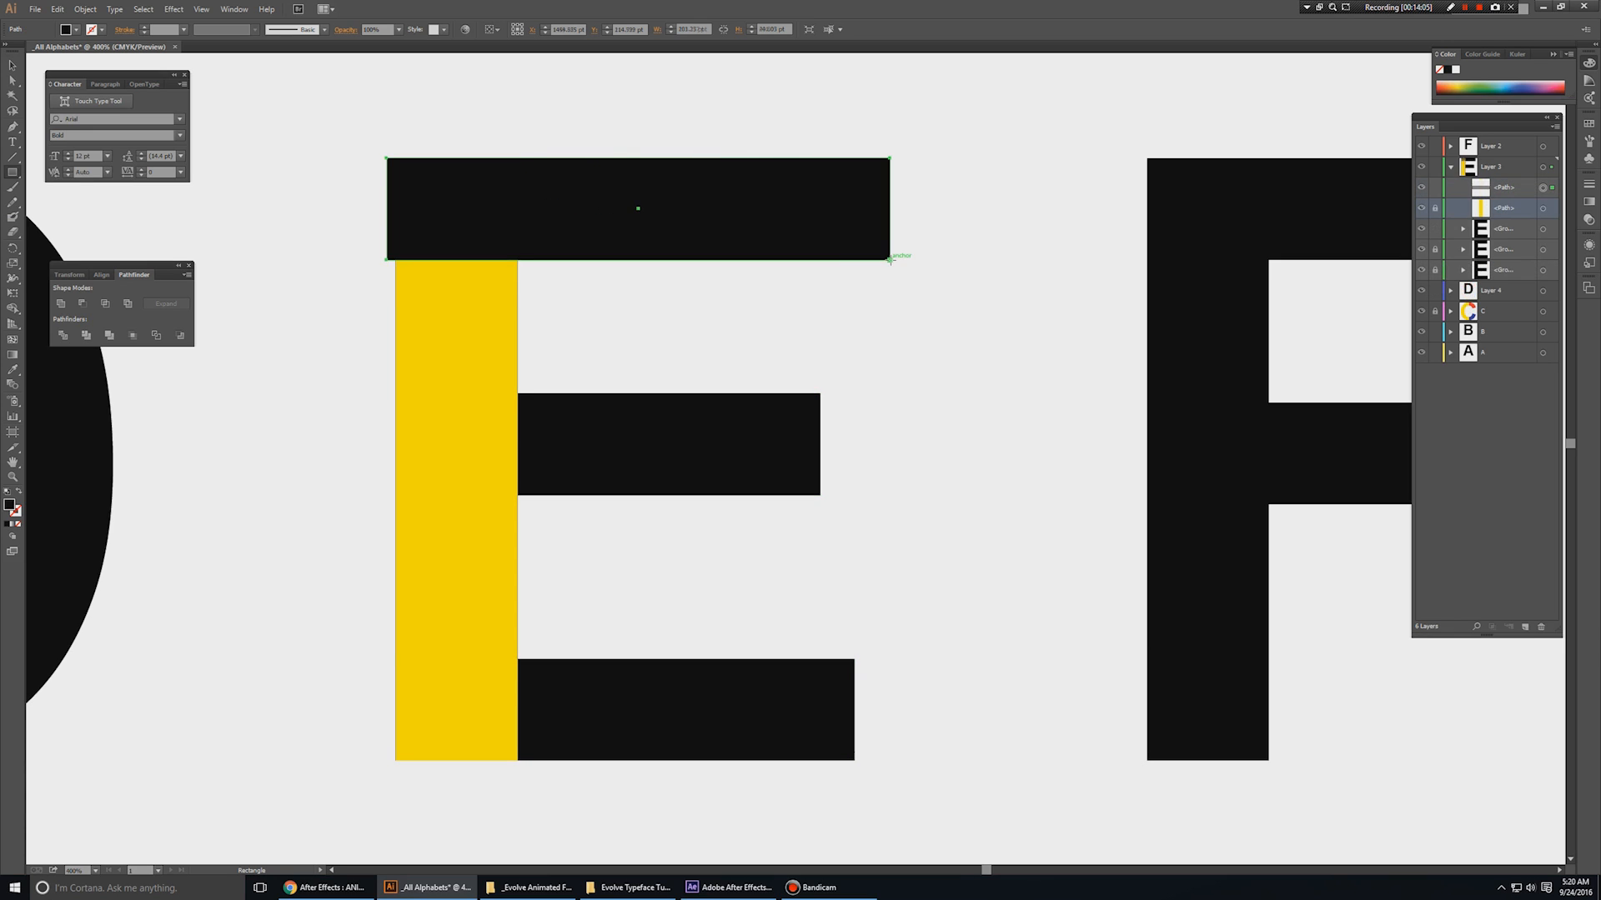
pyautogui.click(76, 29)
pyautogui.click(87, 53)
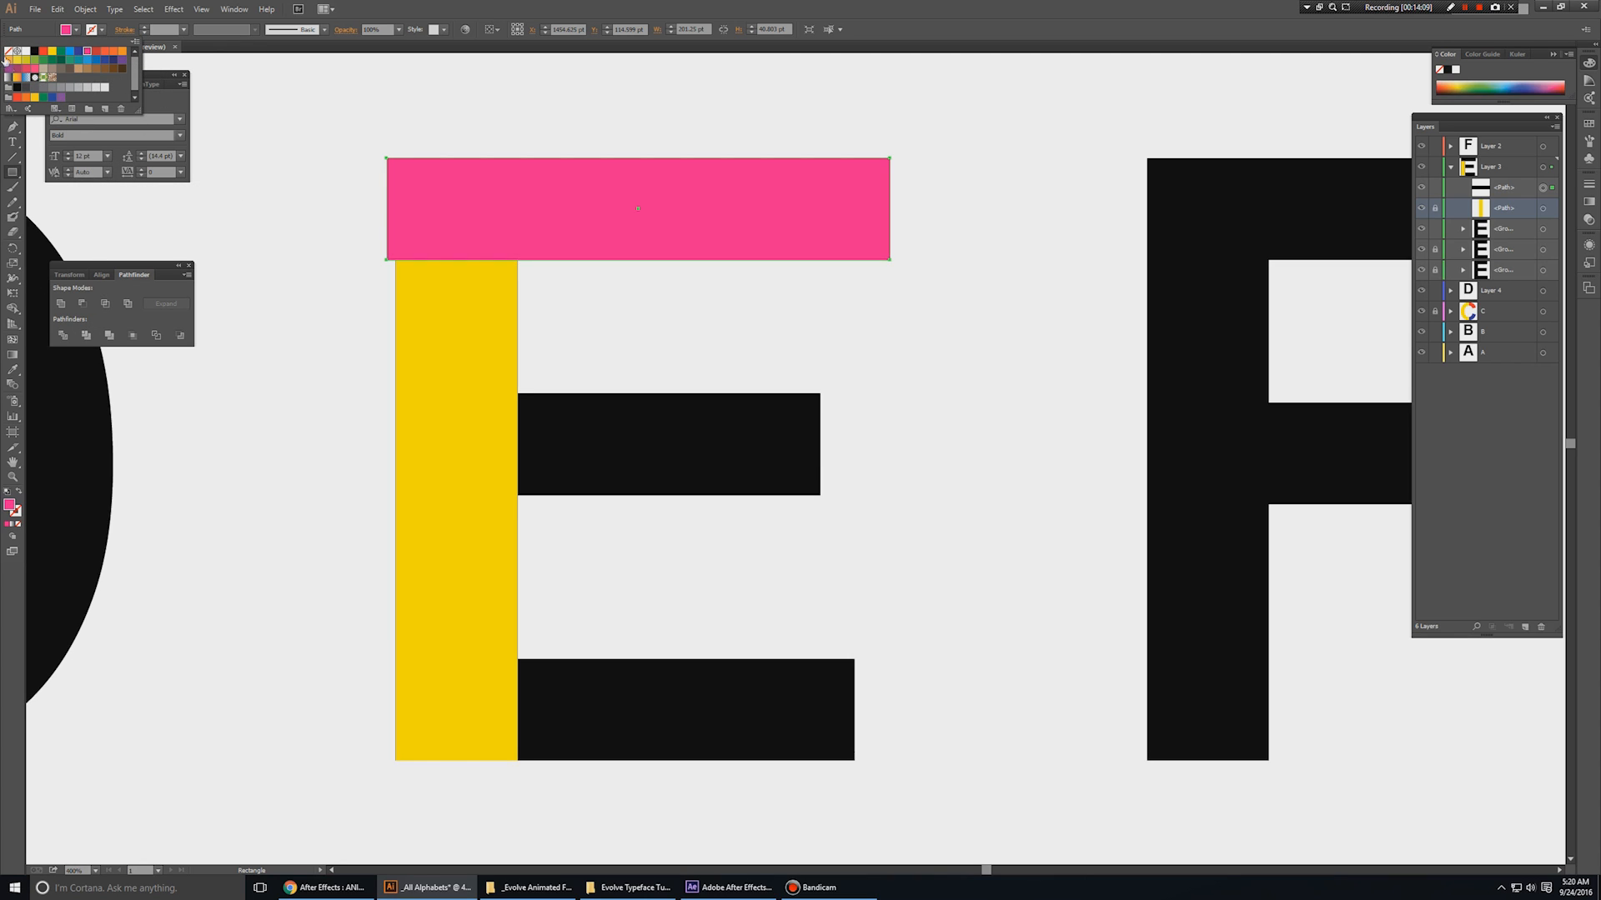
# - Select the pink rectangle together with the unlocked black E group and intersect them to cut out the upper arm
pyautogui.click(1480, 217)
pyautogui.click(1512, 187)
pyautogui.keyDown('shift'); pyautogui.click(1542, 230); pyautogui.keyUp('shift')
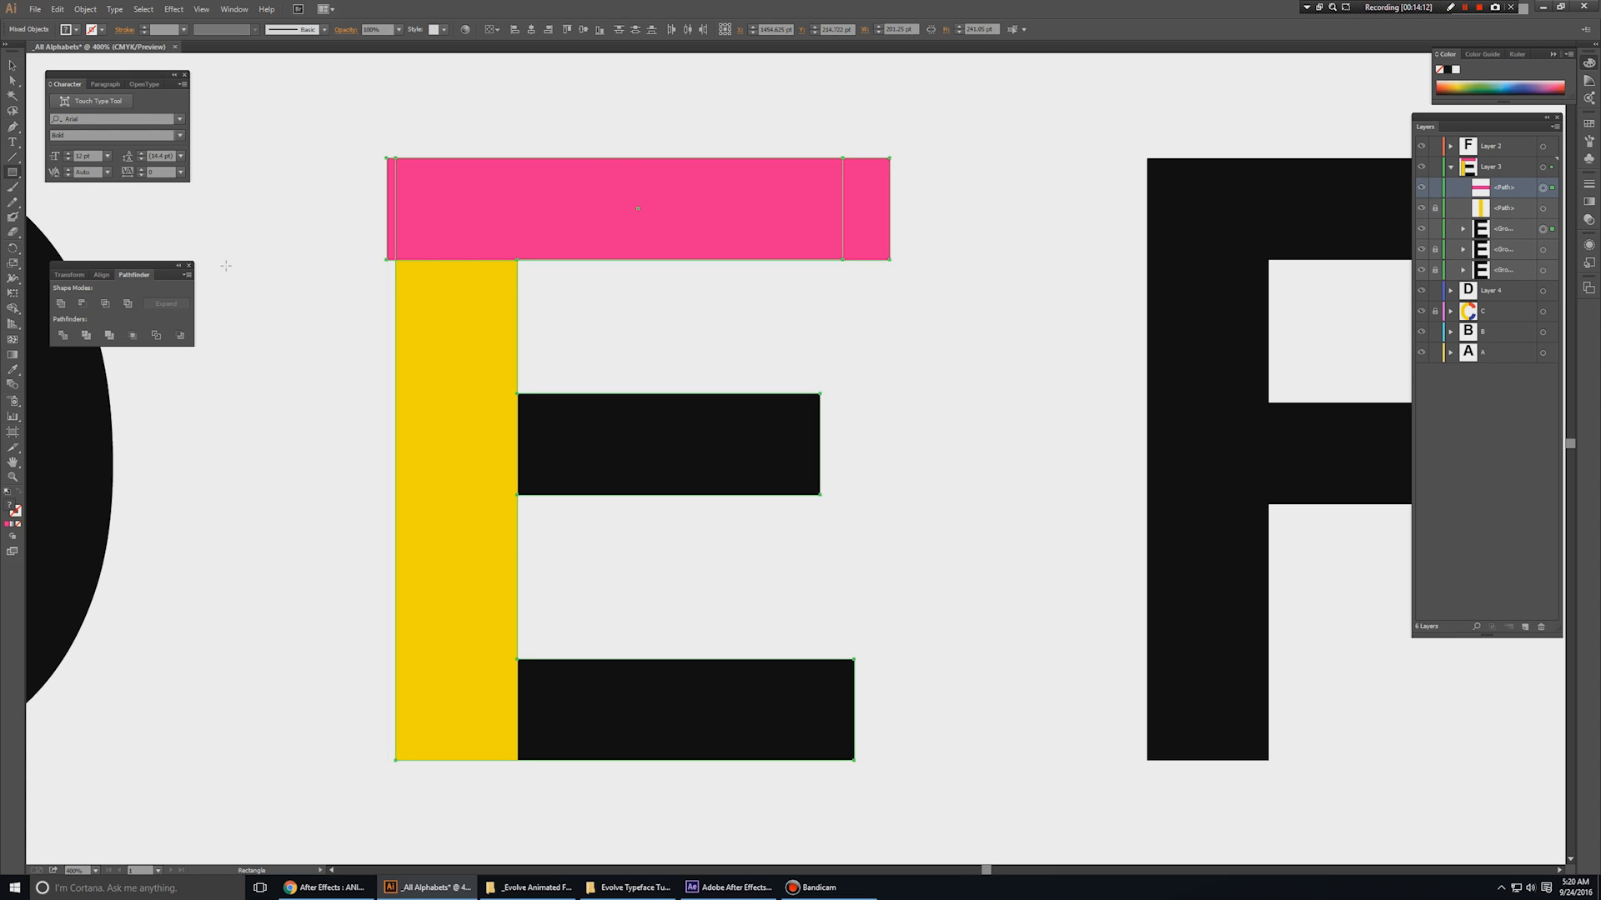
pyautogui.click(104, 303)
pyautogui.press('v')
pyautogui.click(897, 297)
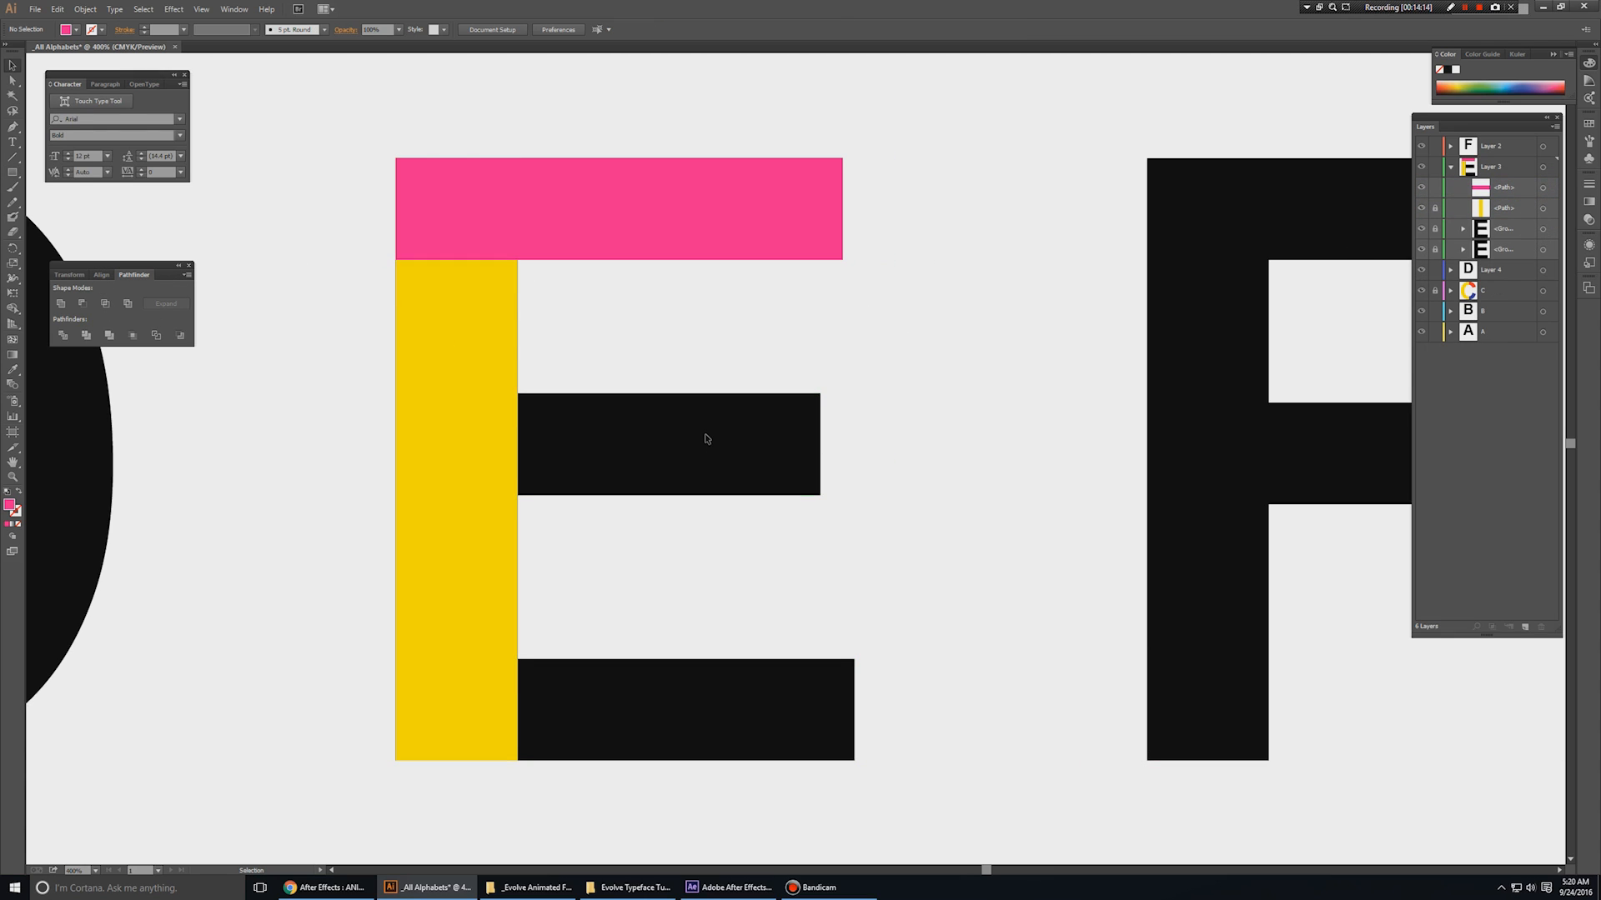
# - Try shortening the pink upper arm so that it starts at the stem's inner edge, and undo the change
pyautogui.click(540, 205)
pyautogui.moveTo(398, 210); pyautogui.dragTo(518, 218)
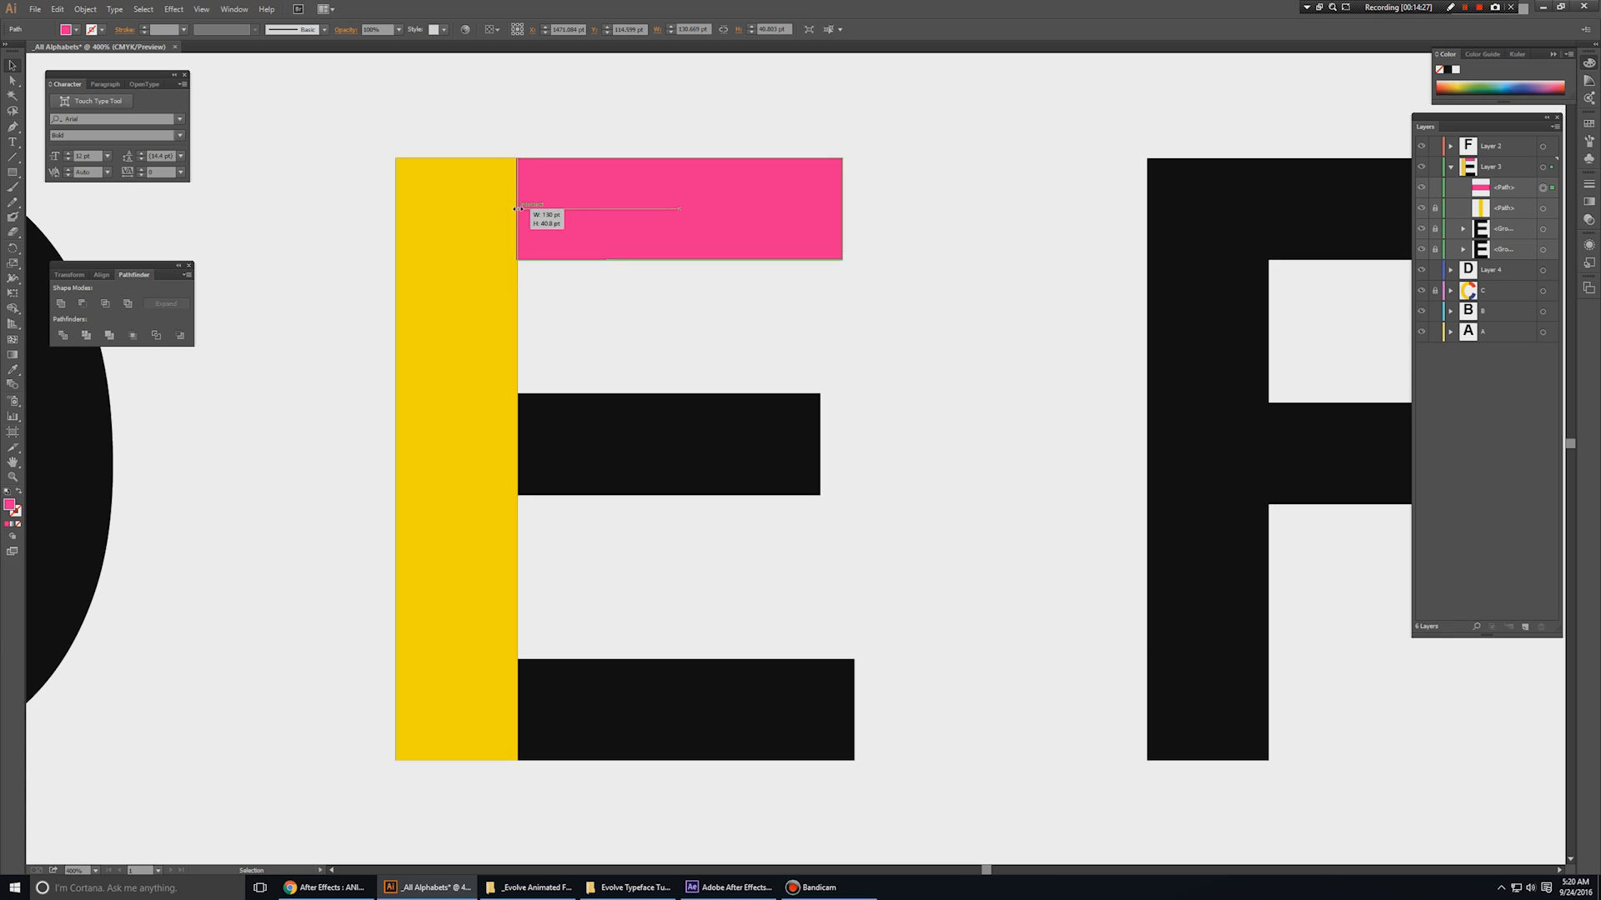
pyautogui.press('a')
pyautogui.hotkey('ctrl', 'z')
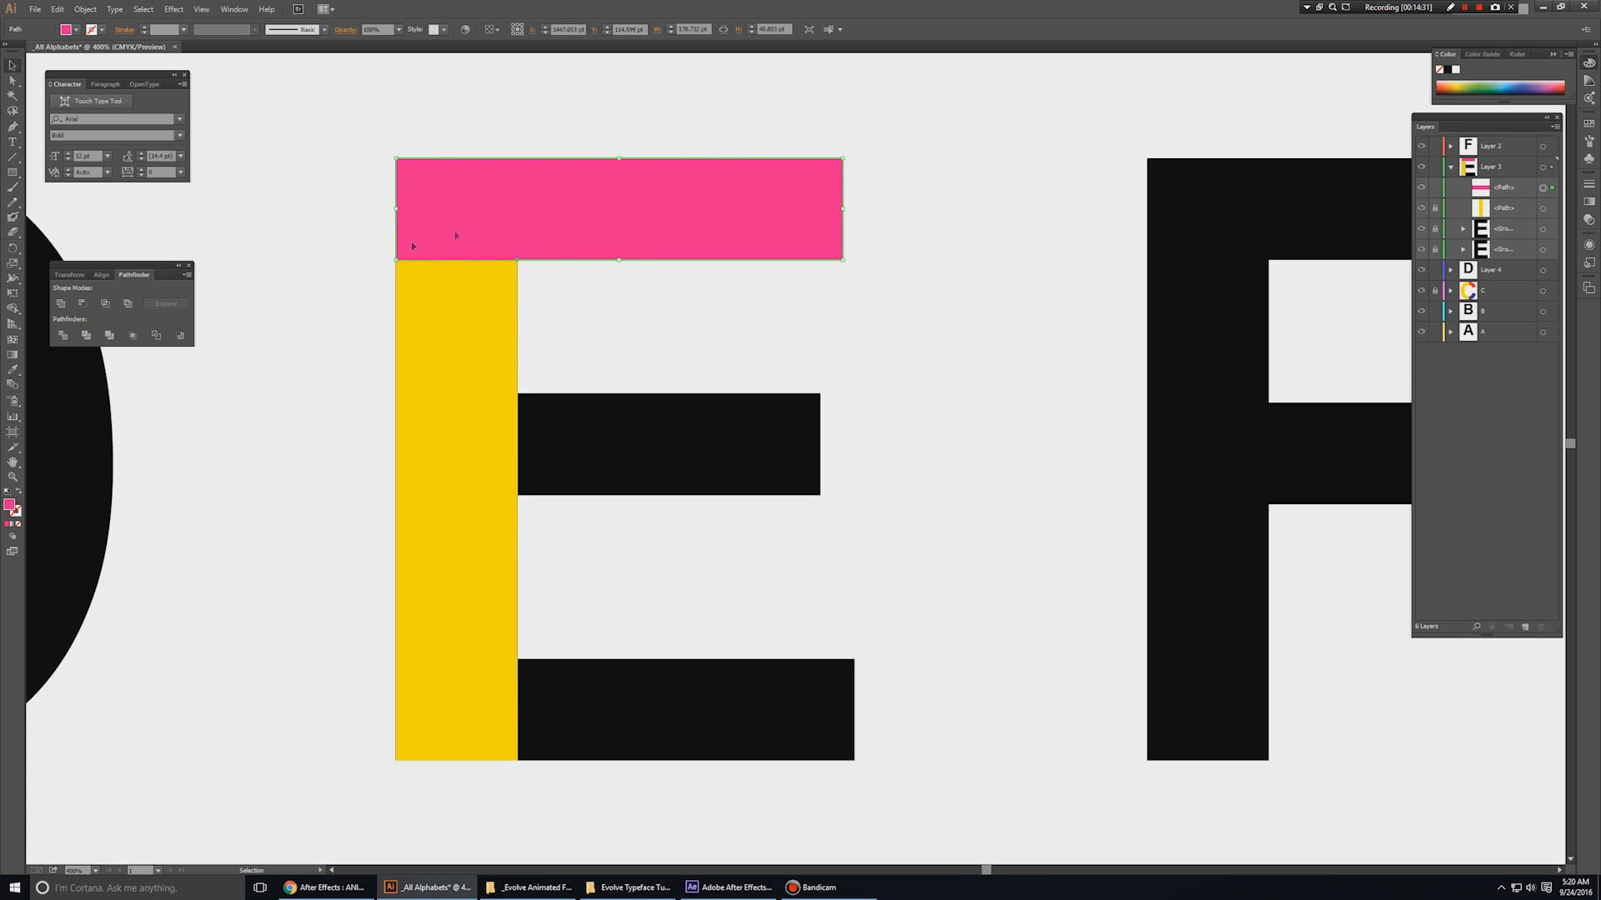
pyautogui.moveTo(342, 132); pyautogui.dragTo(886, 122)
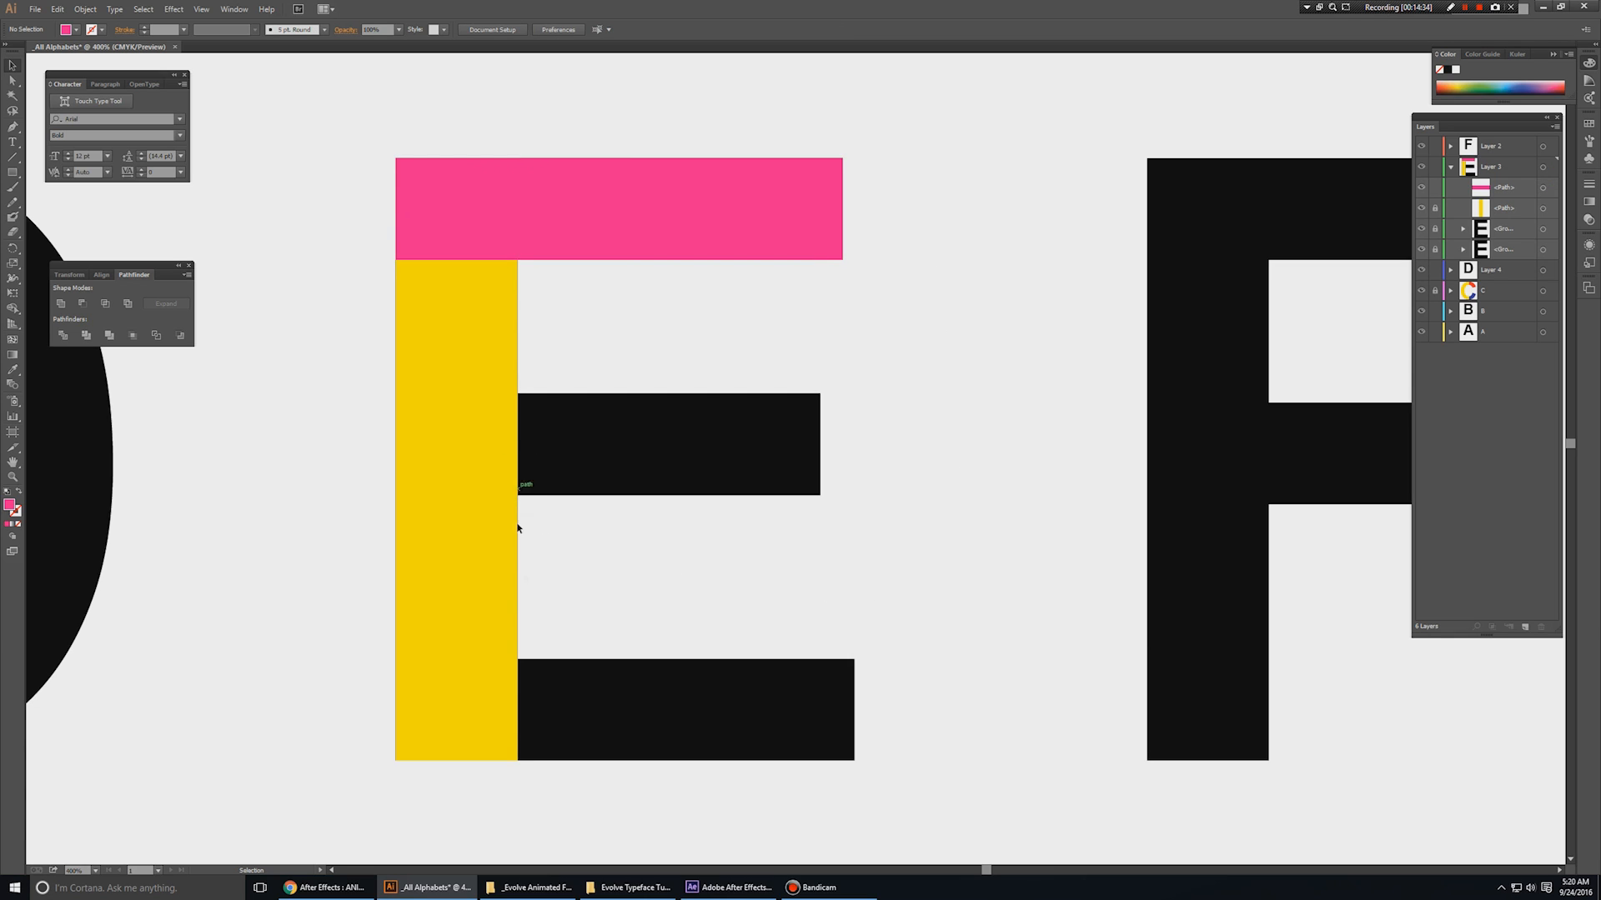
# - Draw a rectangle about 147 by 51 pt over the E's middle arm, starting at the stem's edge, and fill it dark blue
pyautogui.click(12, 172)
pyautogui.moveTo(517, 387); pyautogui.dragTo(885, 515)
pyautogui.press('v')
pyautogui.click(66, 29)
pyautogui.click(95, 62)
pyautogui.press('Escape')
# - Unlock the next black E group and intersect it with the blue rectangle to cut out the middle arm
pyautogui.click(1433, 249)
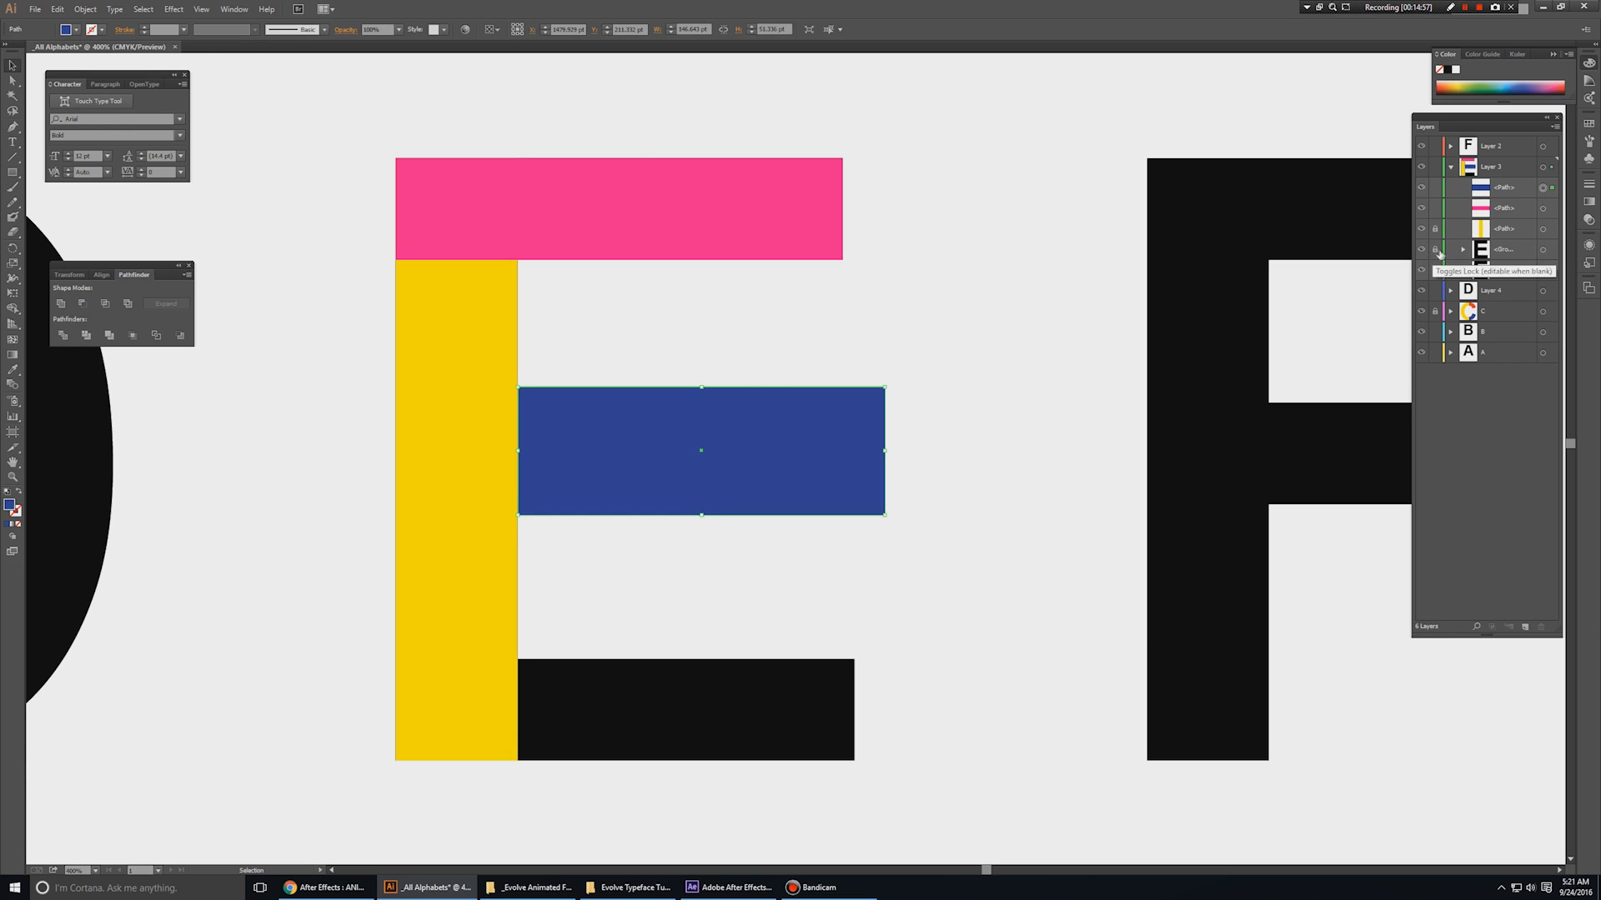
pyautogui.keyDown('shift'); pyautogui.click(725, 709); pyautogui.keyUp('shift')
pyautogui.click(105, 304)
# - Draw a rectangle about 145 by 51 pt over the E's lower arm, starting at the stem's edge, and fill it tan
pyautogui.press('m')
pyautogui.moveTo(518, 660)
pyautogui.mouseDown()
pyautogui.moveTo(767, 782)
pyautogui.moveTo(879, 777)
pyautogui.mouseUp()
pyautogui.click(65, 29)
pyautogui.click(109, 76)
pyautogui.press('v')
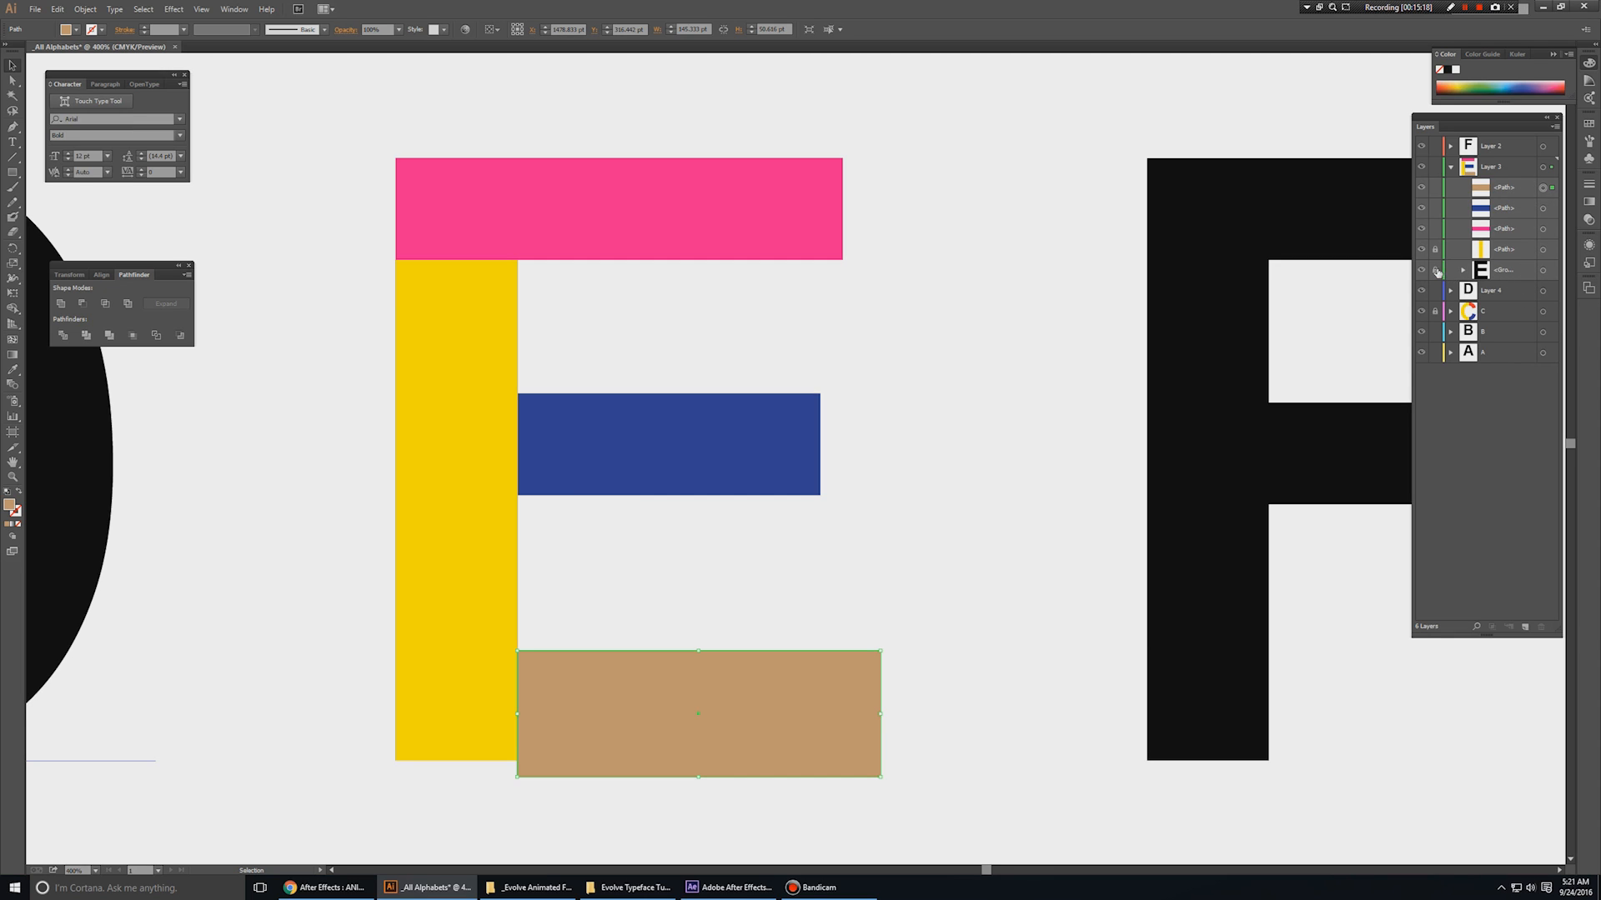
# - Unlock the last black E group and intersect it with the tan rectangle to cut out the lower arm
pyautogui.keyDown('shift'); pyautogui.click(1542, 270); pyautogui.keyUp('shift')
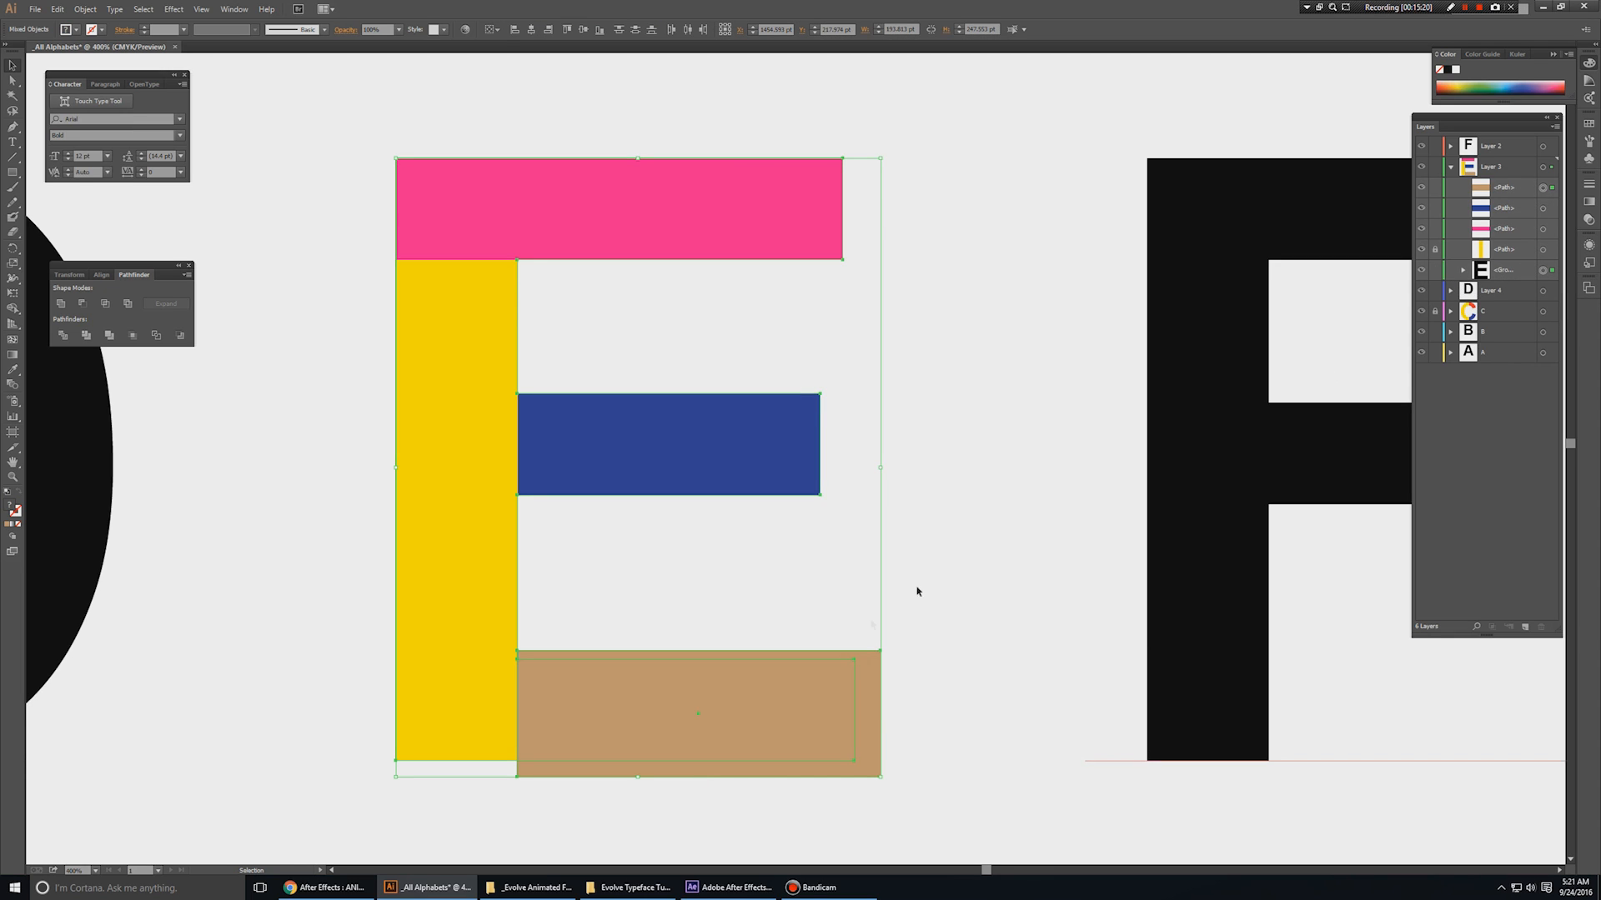
pyautogui.click(105, 303)
pyautogui.click(278, 588)
pyautogui.hotkey('ctrl', '1')
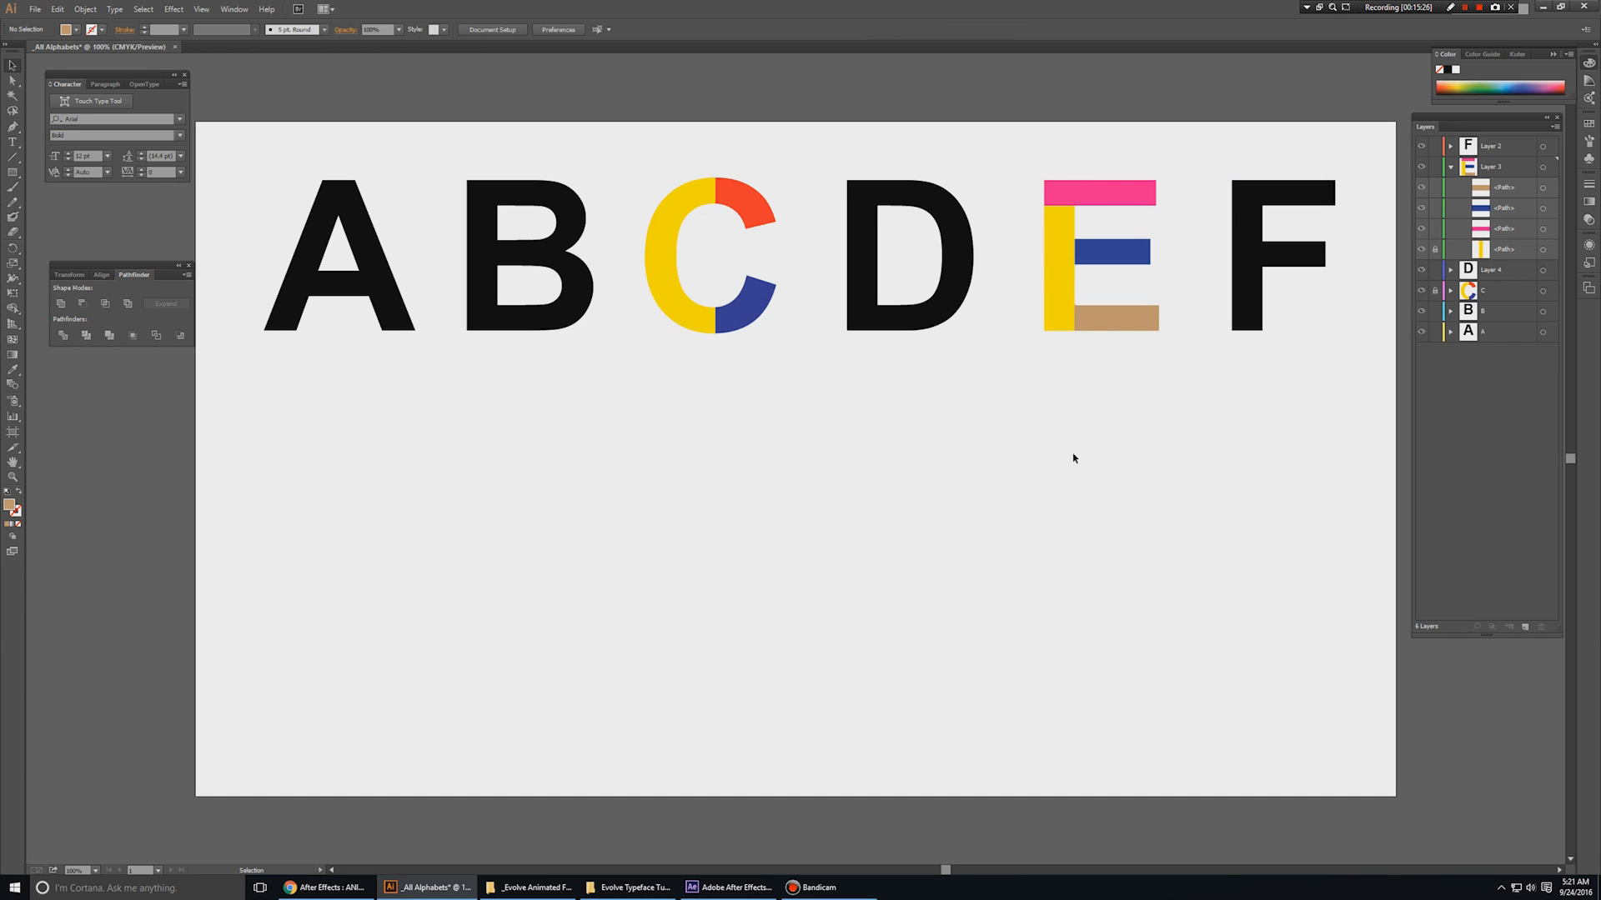
# - Select the E's pink, blue and tan arms and change their fill to black (000000)
pyautogui.click(1094, 214)
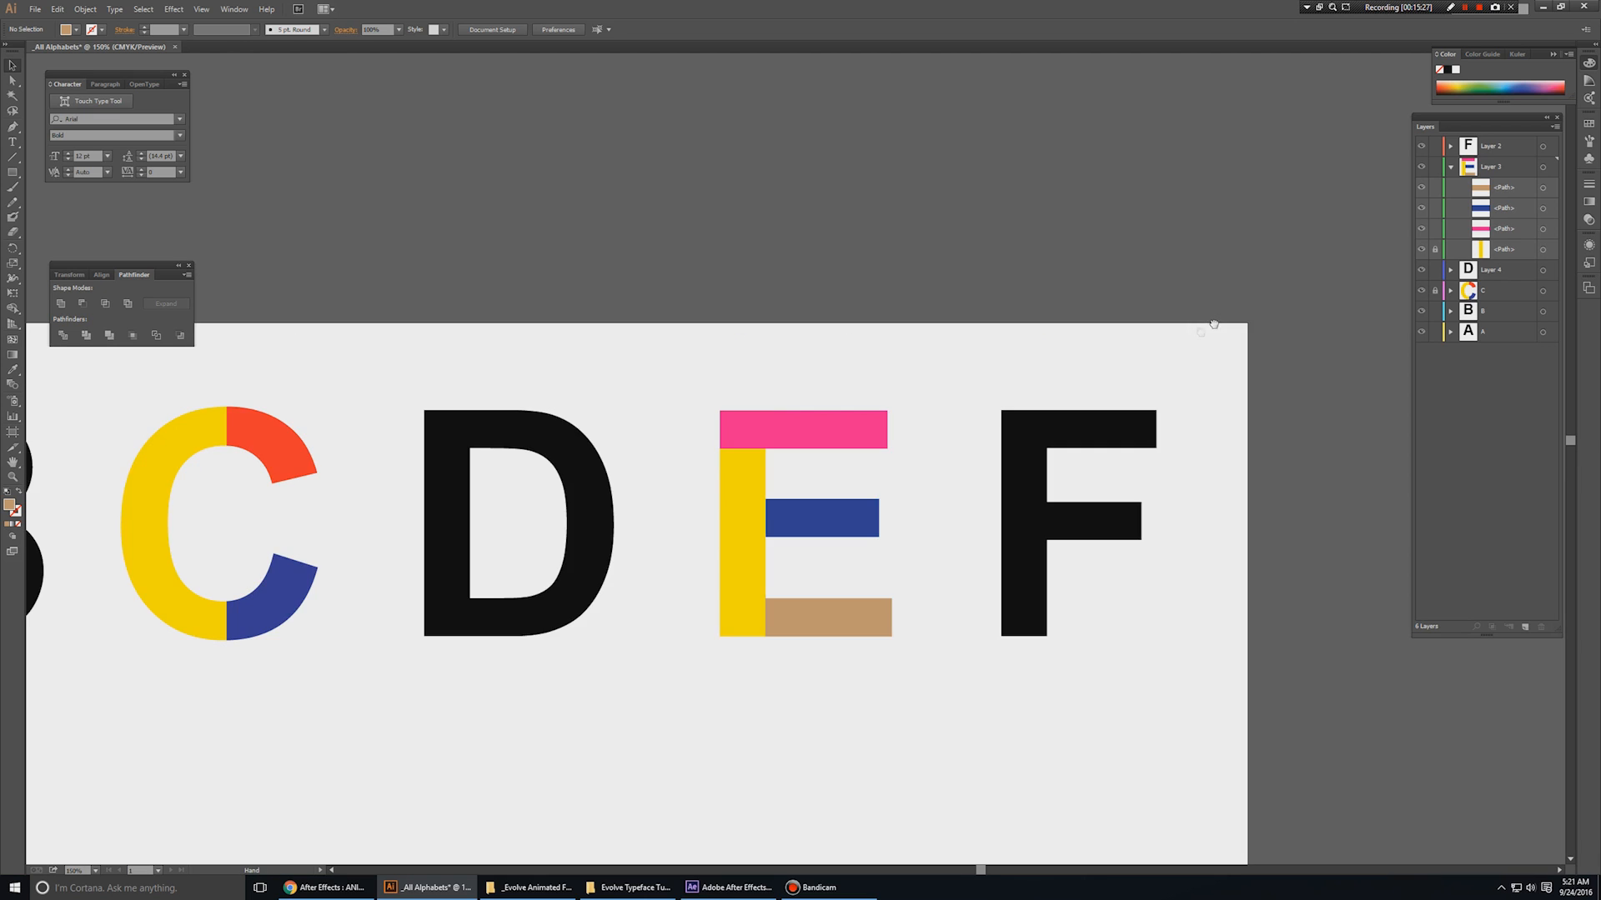
pyautogui.moveTo(747, 264); pyautogui.dragTo(586, 597)
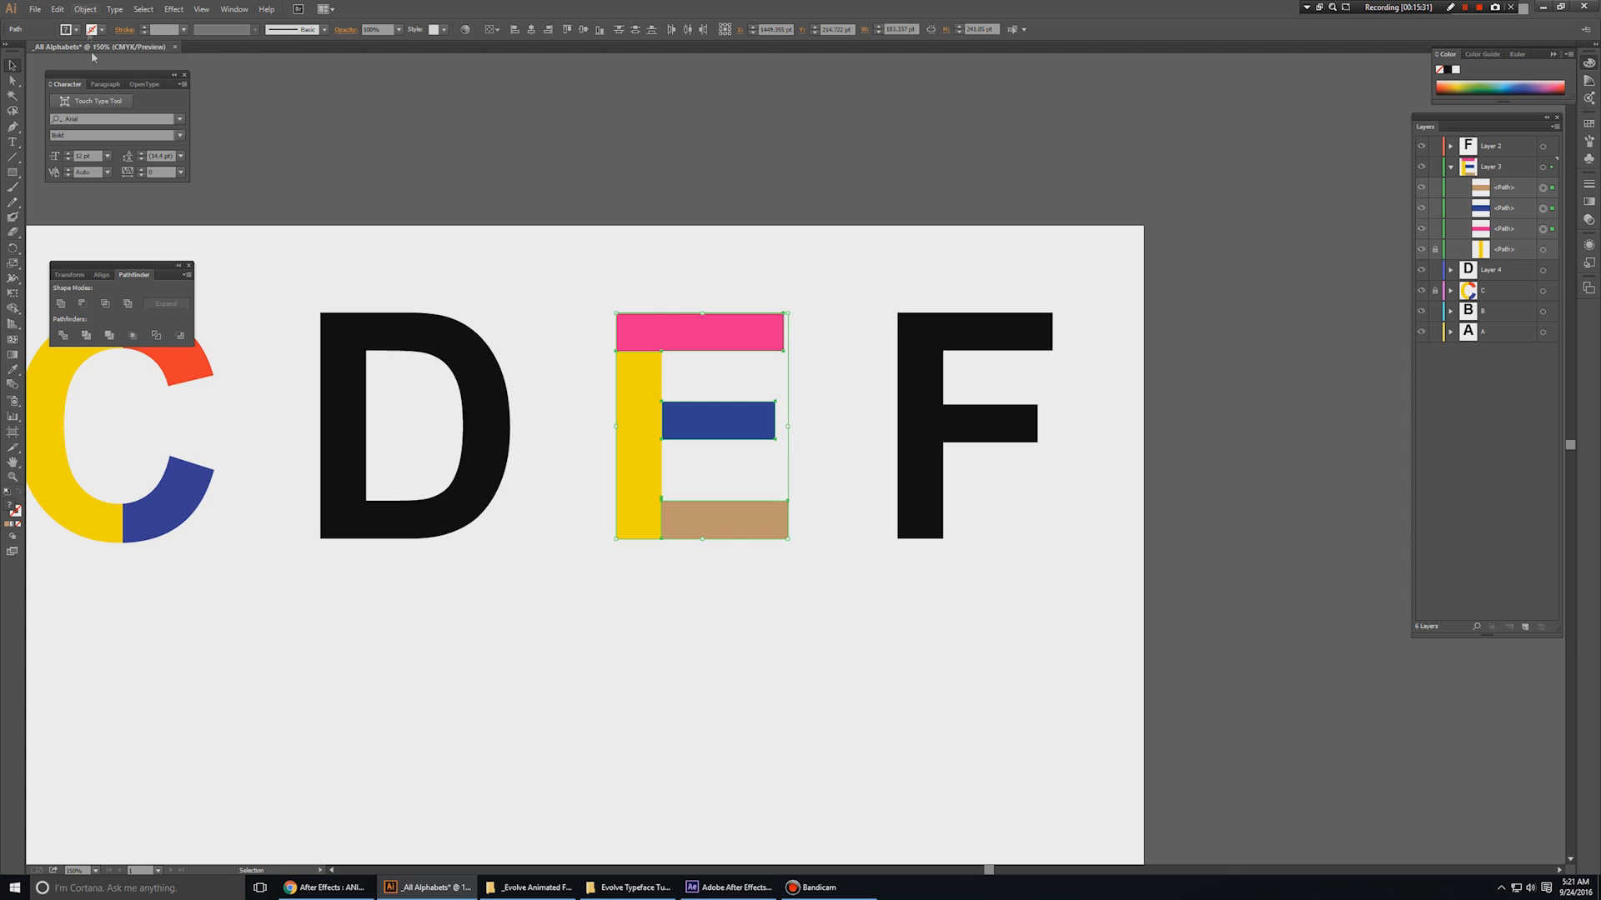
pyautogui.doubleClick(14, 511)
pyautogui.moveTo(666, 415); pyautogui.dragTo(627, 521)
pyautogui.click(921, 361)
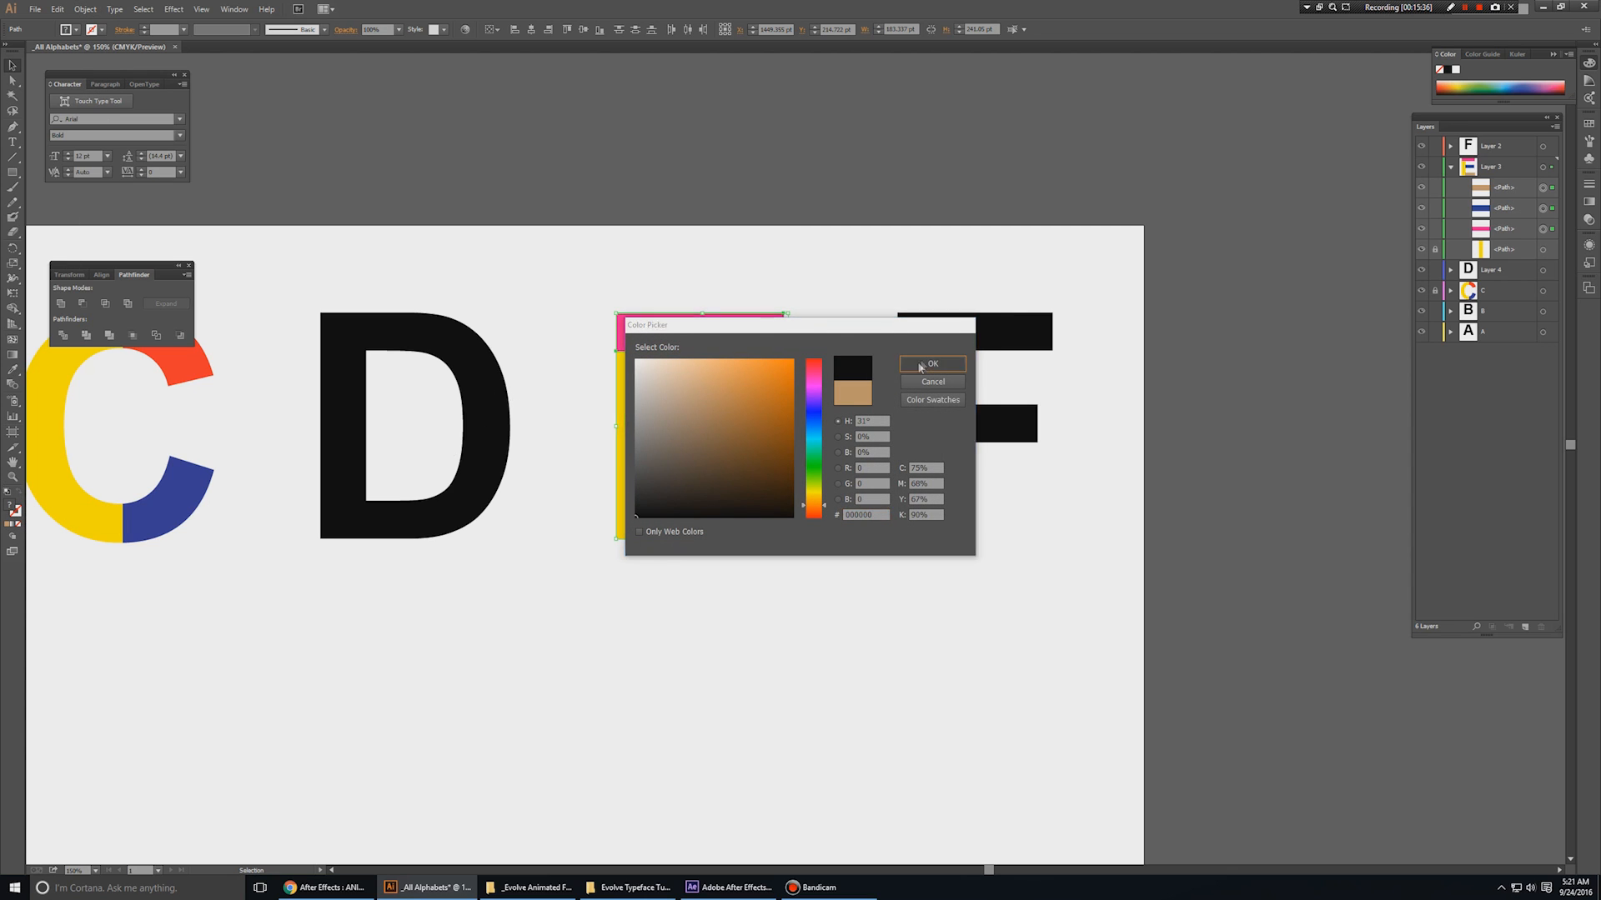
pyautogui.click(814, 261)
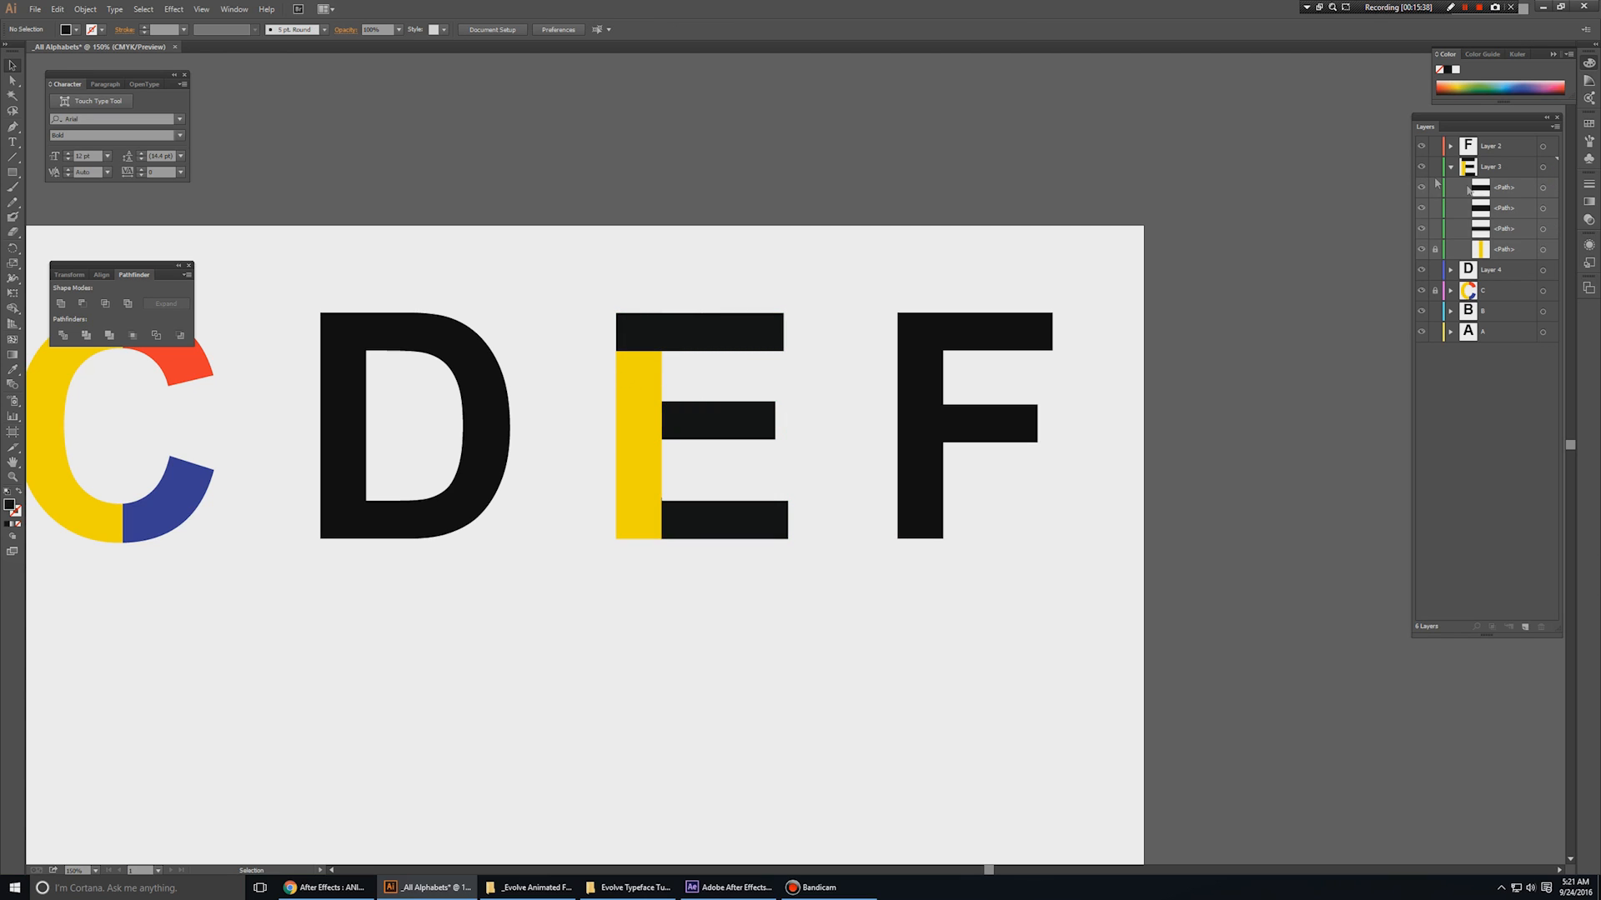
# - Unlock the E's yellow stem and change its fill to black
pyautogui.click(1432, 250)
pyautogui.click(633, 422)
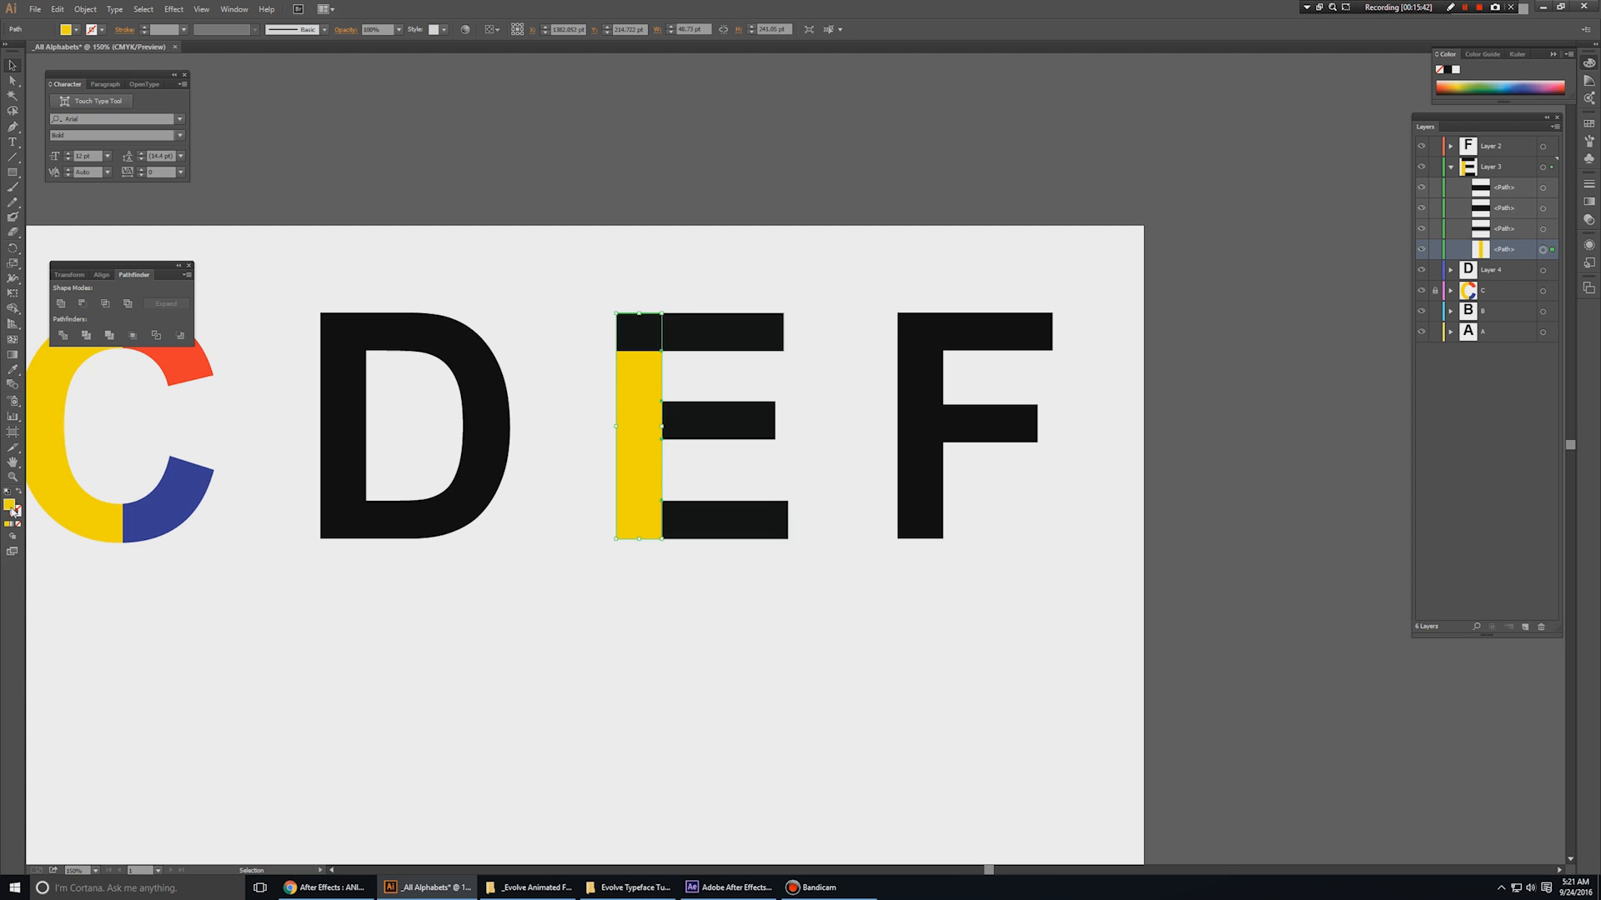
pyautogui.doubleClick(10, 506)
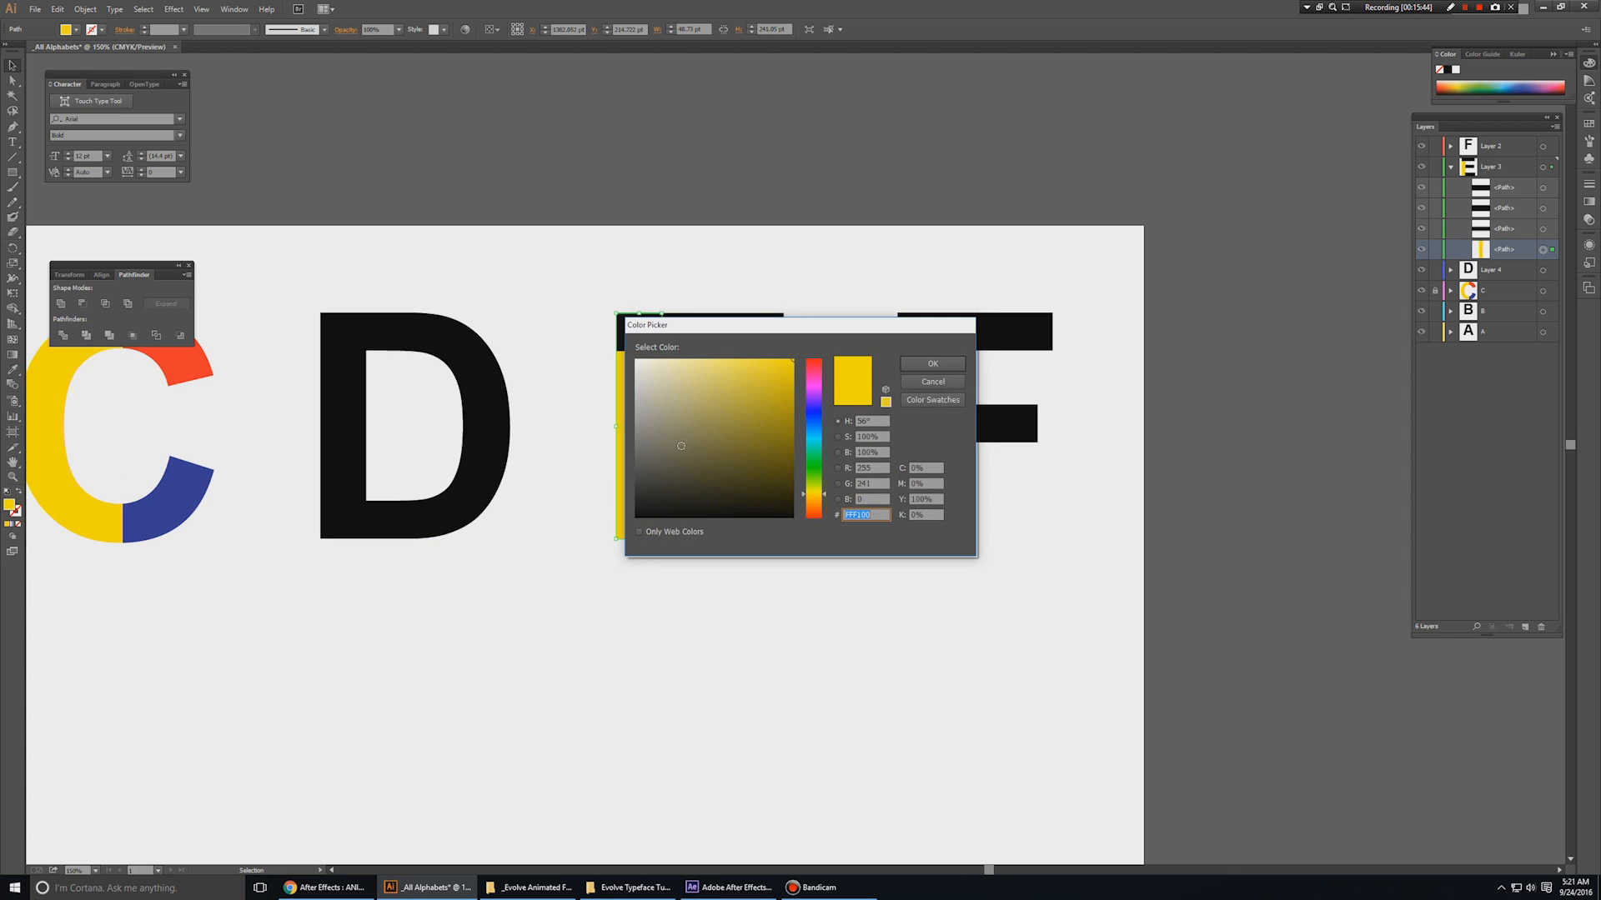
pyautogui.click(636, 515)
pyautogui.press('Return')
pyautogui.click(600, 575)
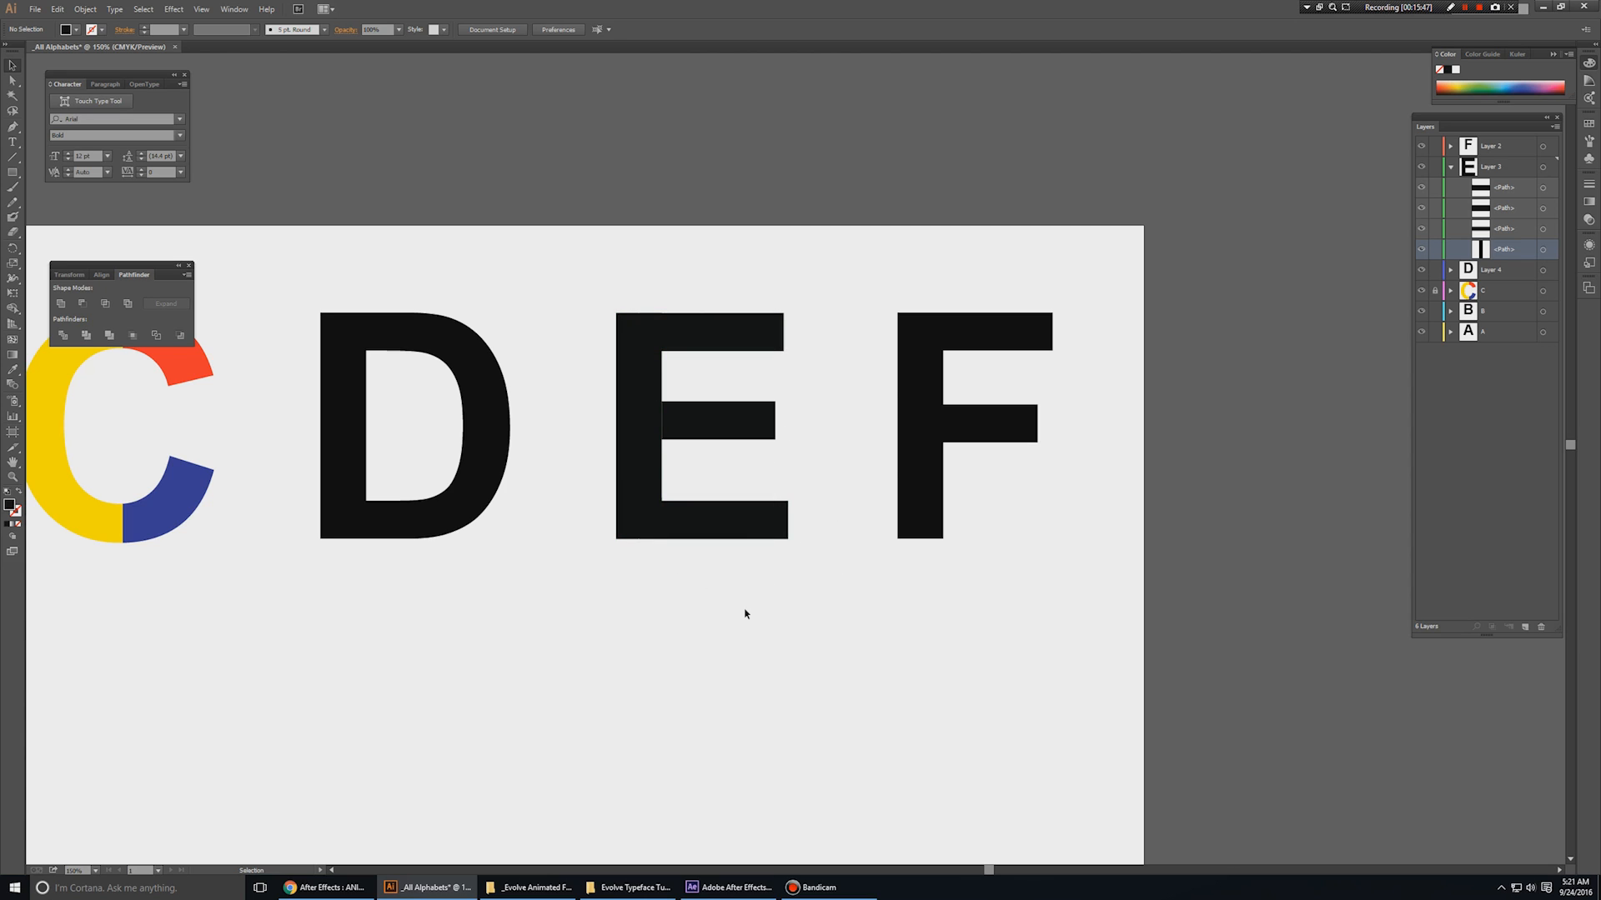
# - Undo the black fills and the stem's unlocking to restore the E's separate colors
pyautogui.hotkey('ctrl', 'z')
pyautogui.hotkey('ctrl', 'z')
pyautogui.hotkey('ctrl', 'z')
pyautogui.hotkey('ctrl', 'z')
pyautogui.hotkey('ctrl', 'z')
pyautogui.hotkey('ctrl', 'z')
pyautogui.hotkey('ctrl', 'z')
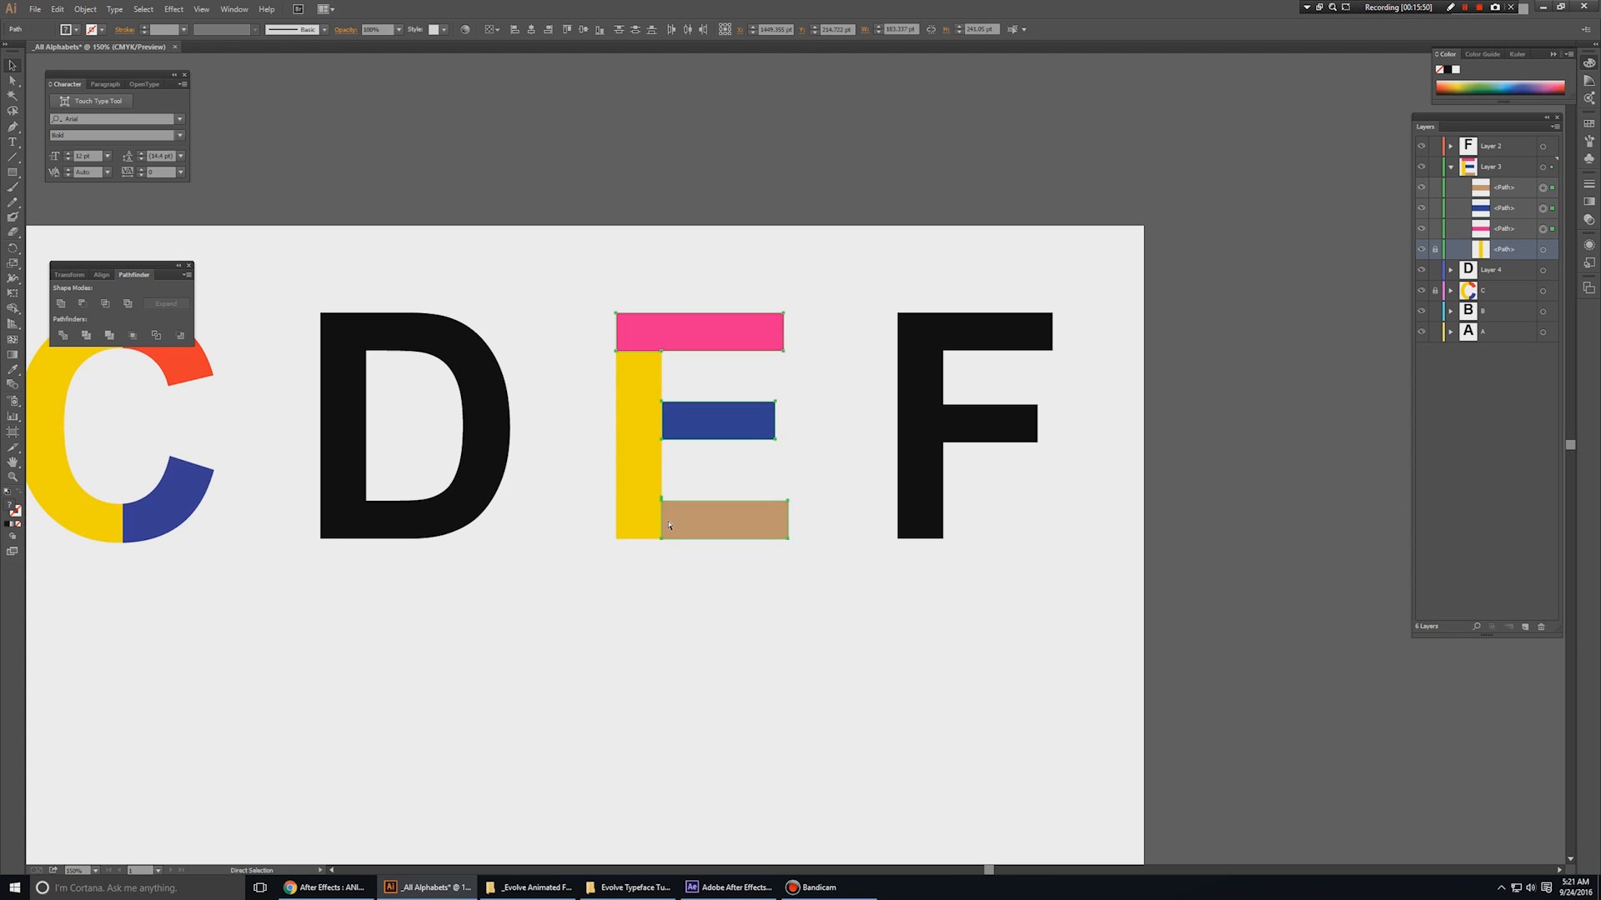
pyautogui.hotkey('ctrl', 'z')
pyautogui.hotkey('ctrl', 'z')
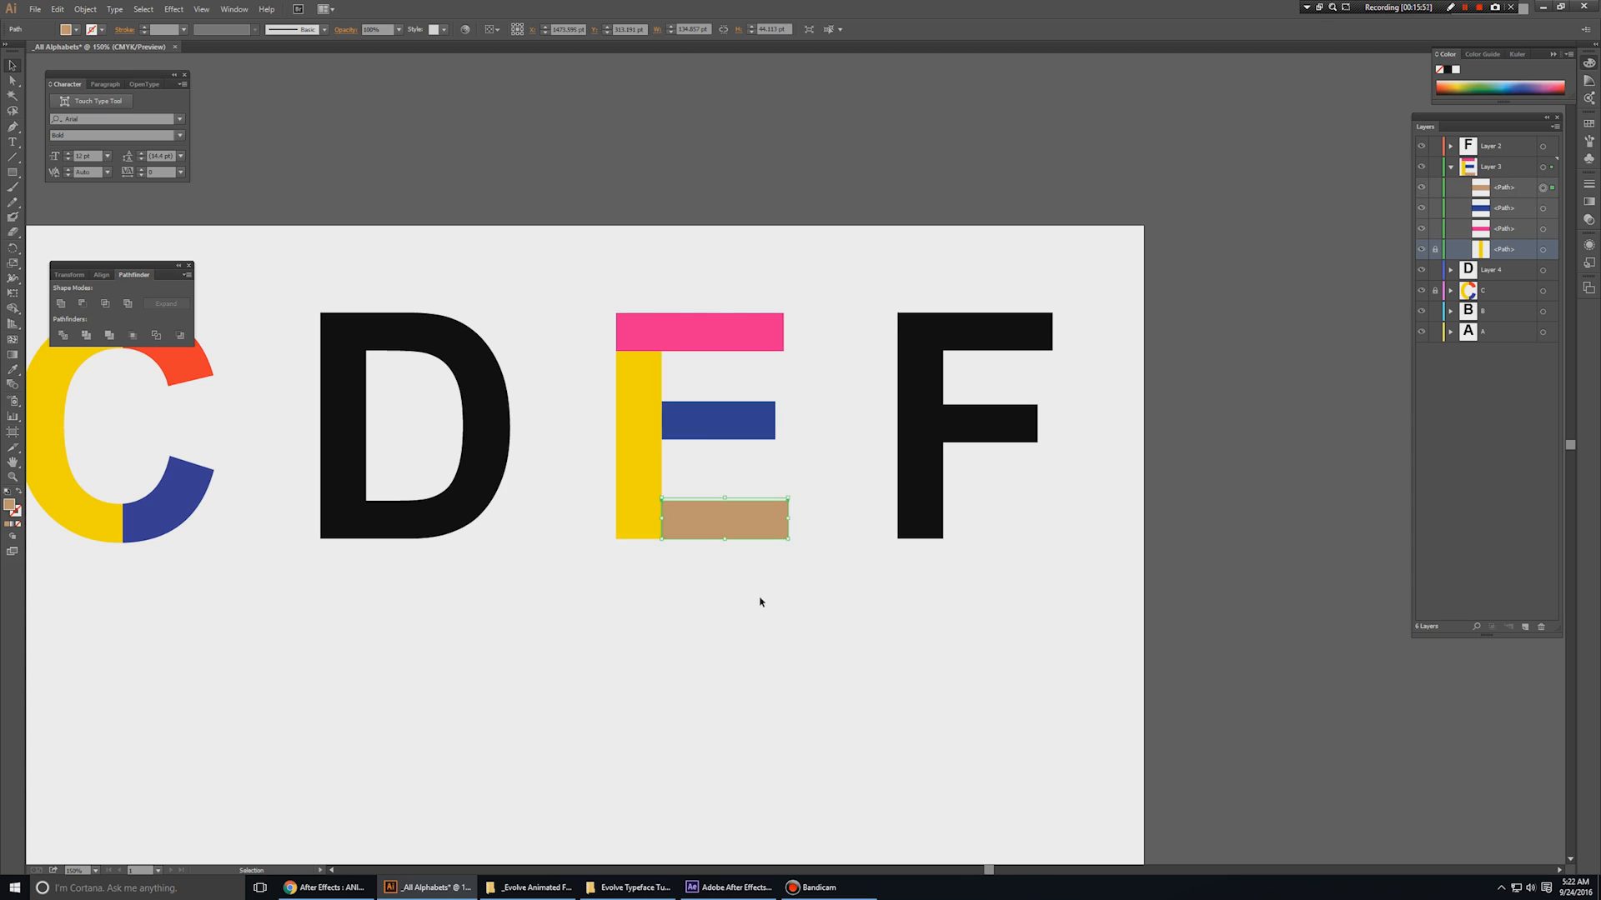
# - Collapse the layer that holds the colored E pieces and rename it E
pyautogui.moveTo(597, 285); pyautogui.dragTo(819, 591)
pyautogui.click(1473, 165)
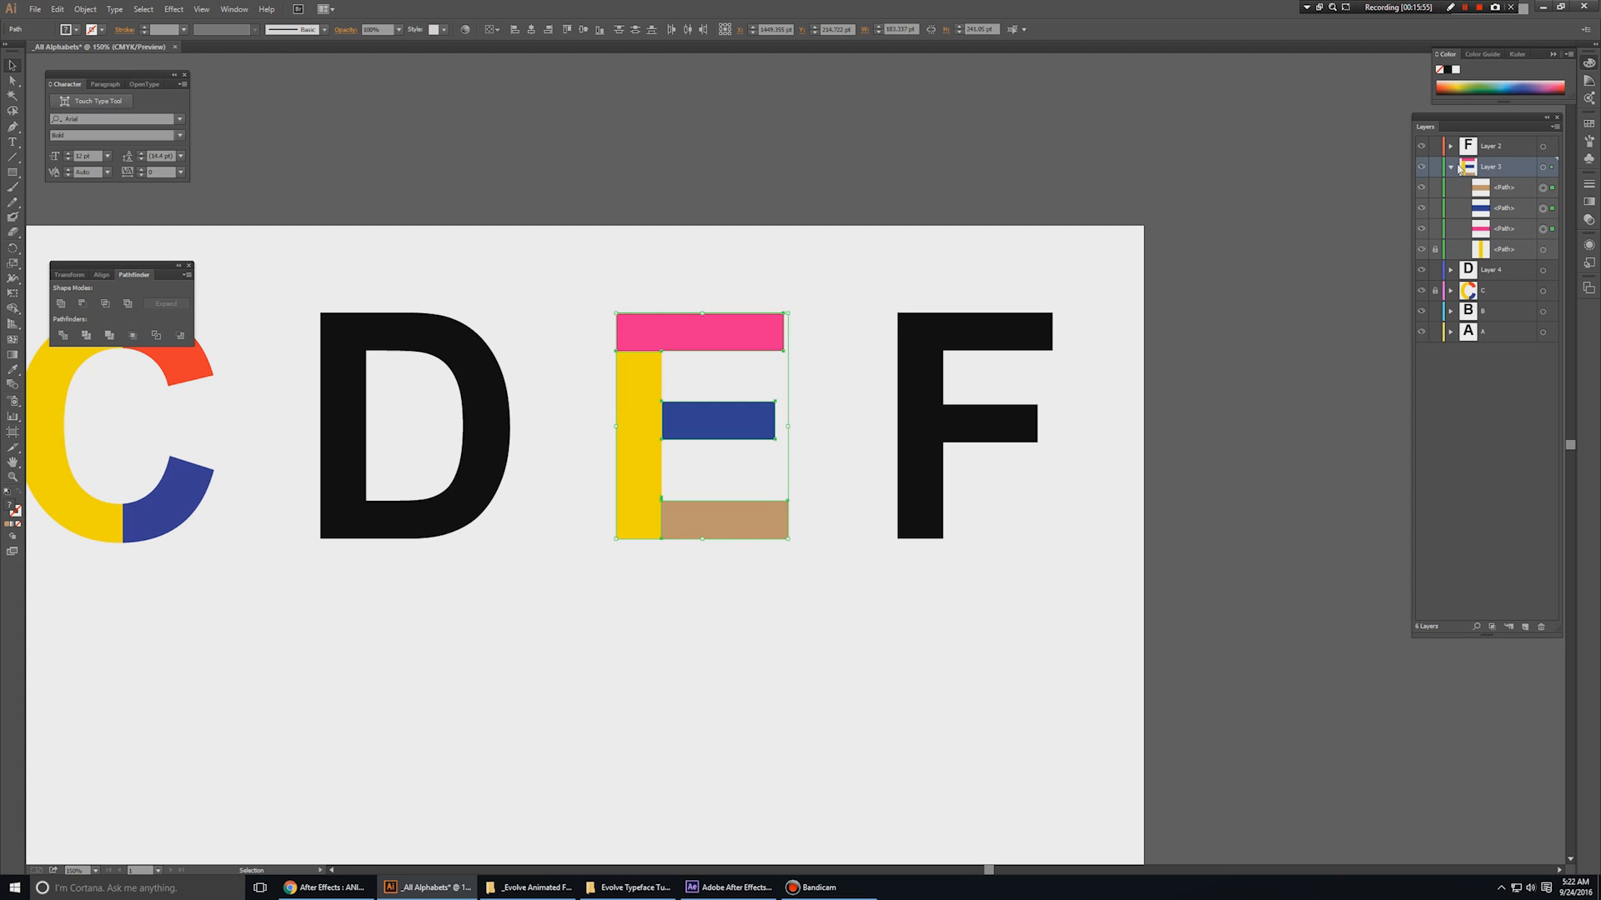
pyautogui.click(1450, 166)
pyautogui.doubleClick(1490, 167)
pyautogui.write('C')
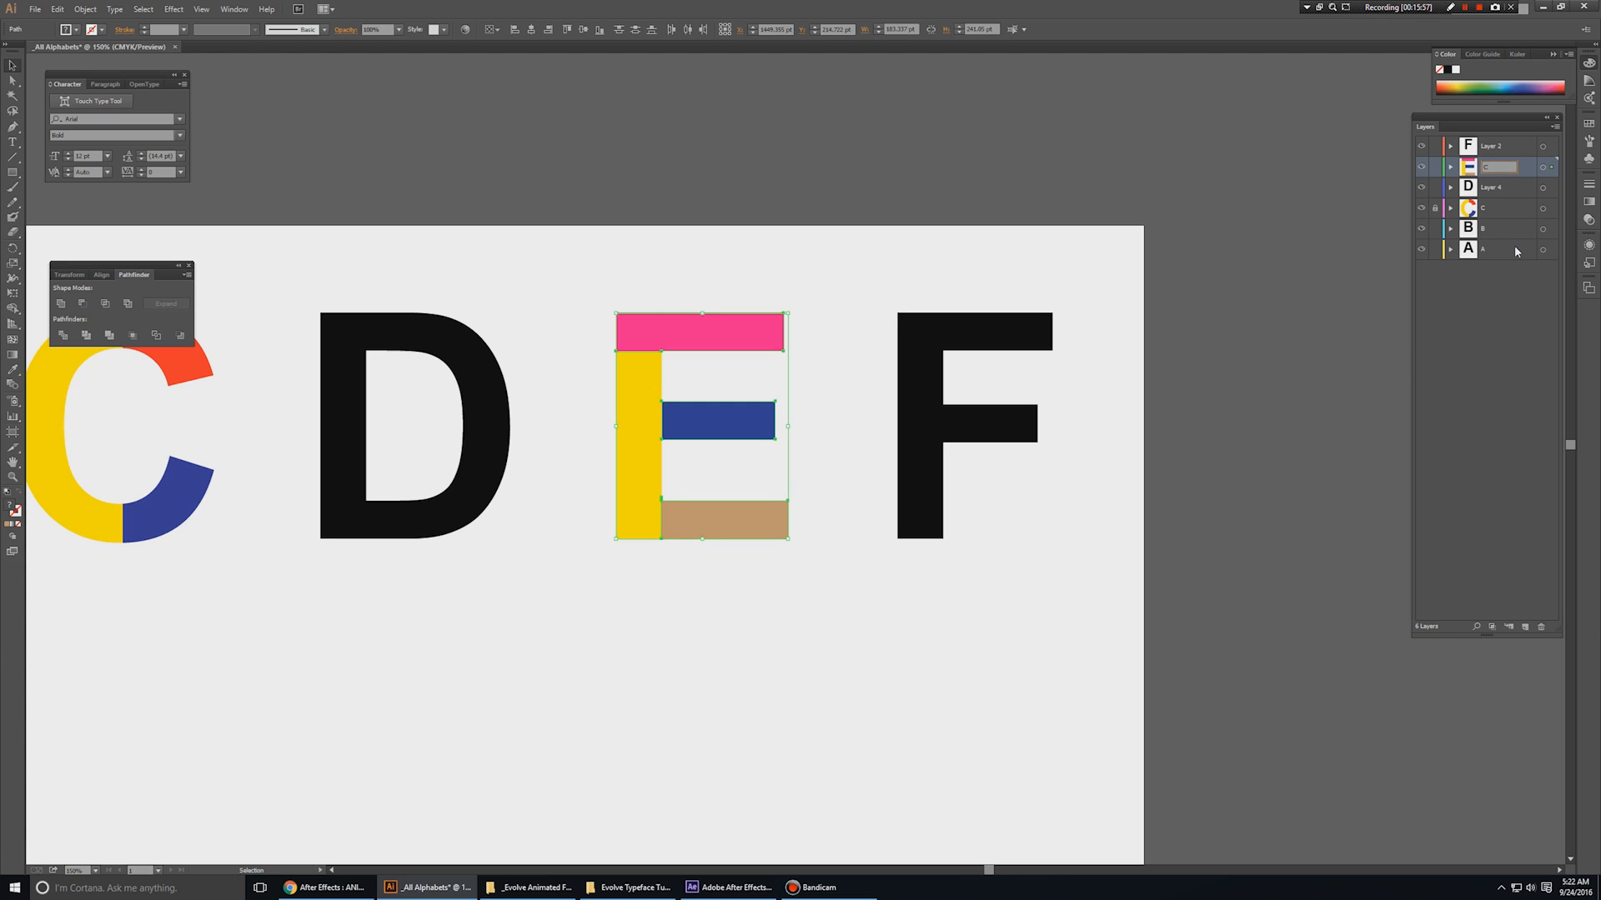
pyautogui.press('Return')
pyautogui.click(893, 139)
# - Create a new document named E with a width of 500 pt and a height of 500 pt
pyautogui.hotkey('ctrl', 'n')
pyautogui.click(753, 433)
pyautogui.write('500')
pyautogui.press('Tab')
pyautogui.write('500')
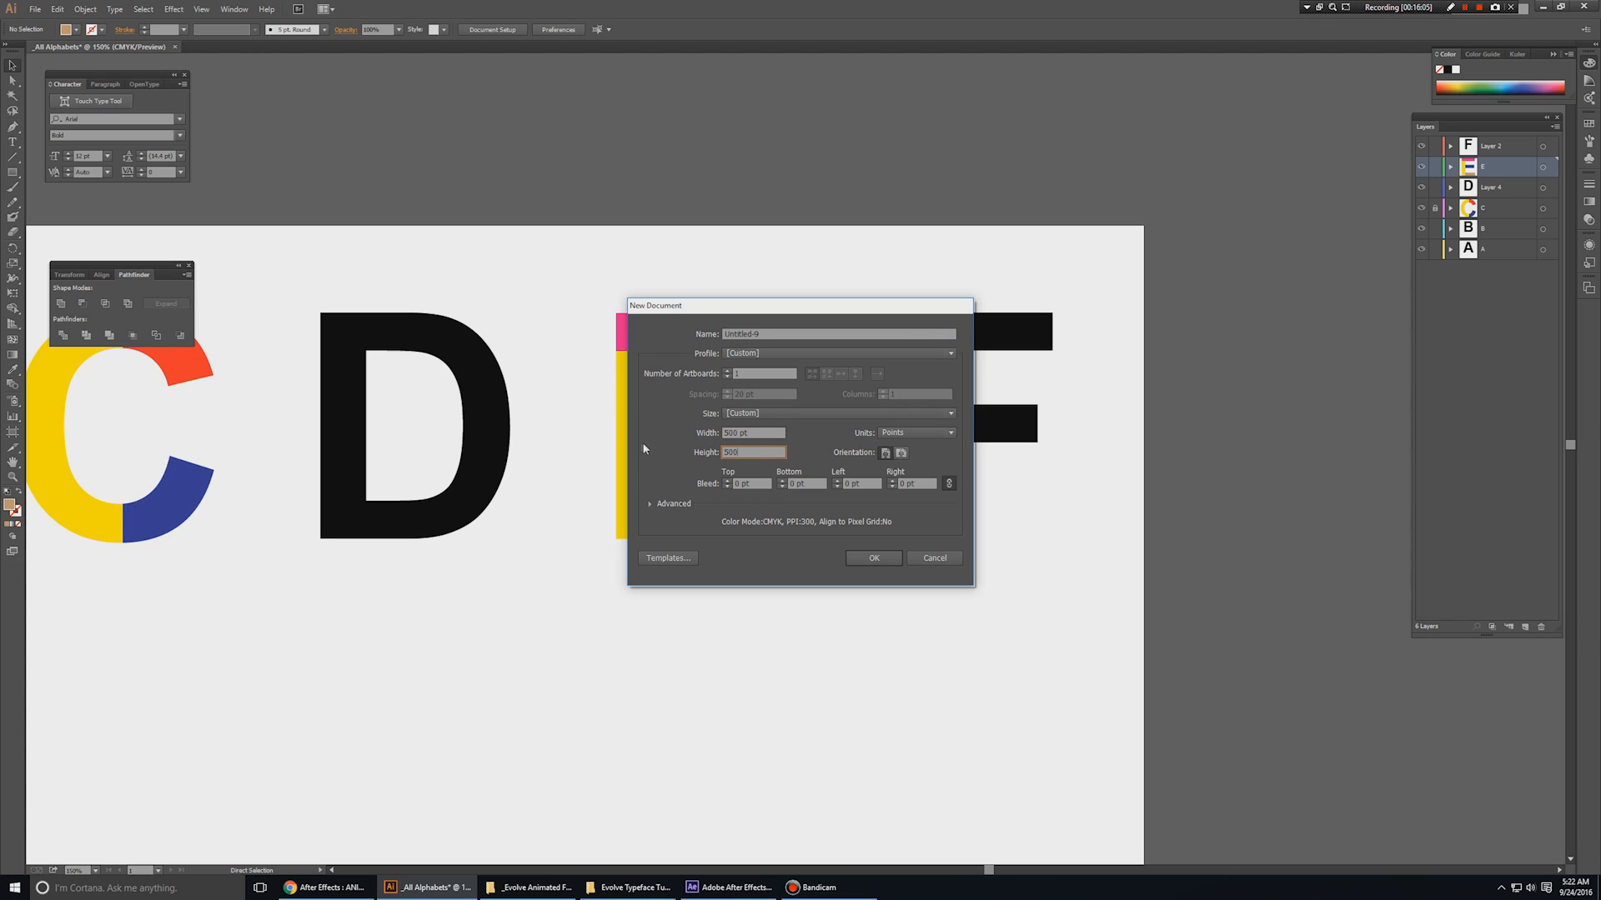
pyautogui.click(762, 434)
pyautogui.write('1000')
pyautogui.press('Tab')
pyautogui.hotkey('shift', 'Tab')
pyautogui.write('65')
pyautogui.click(833, 333)
pyautogui.write('E')
pyautogui.click(874, 558)
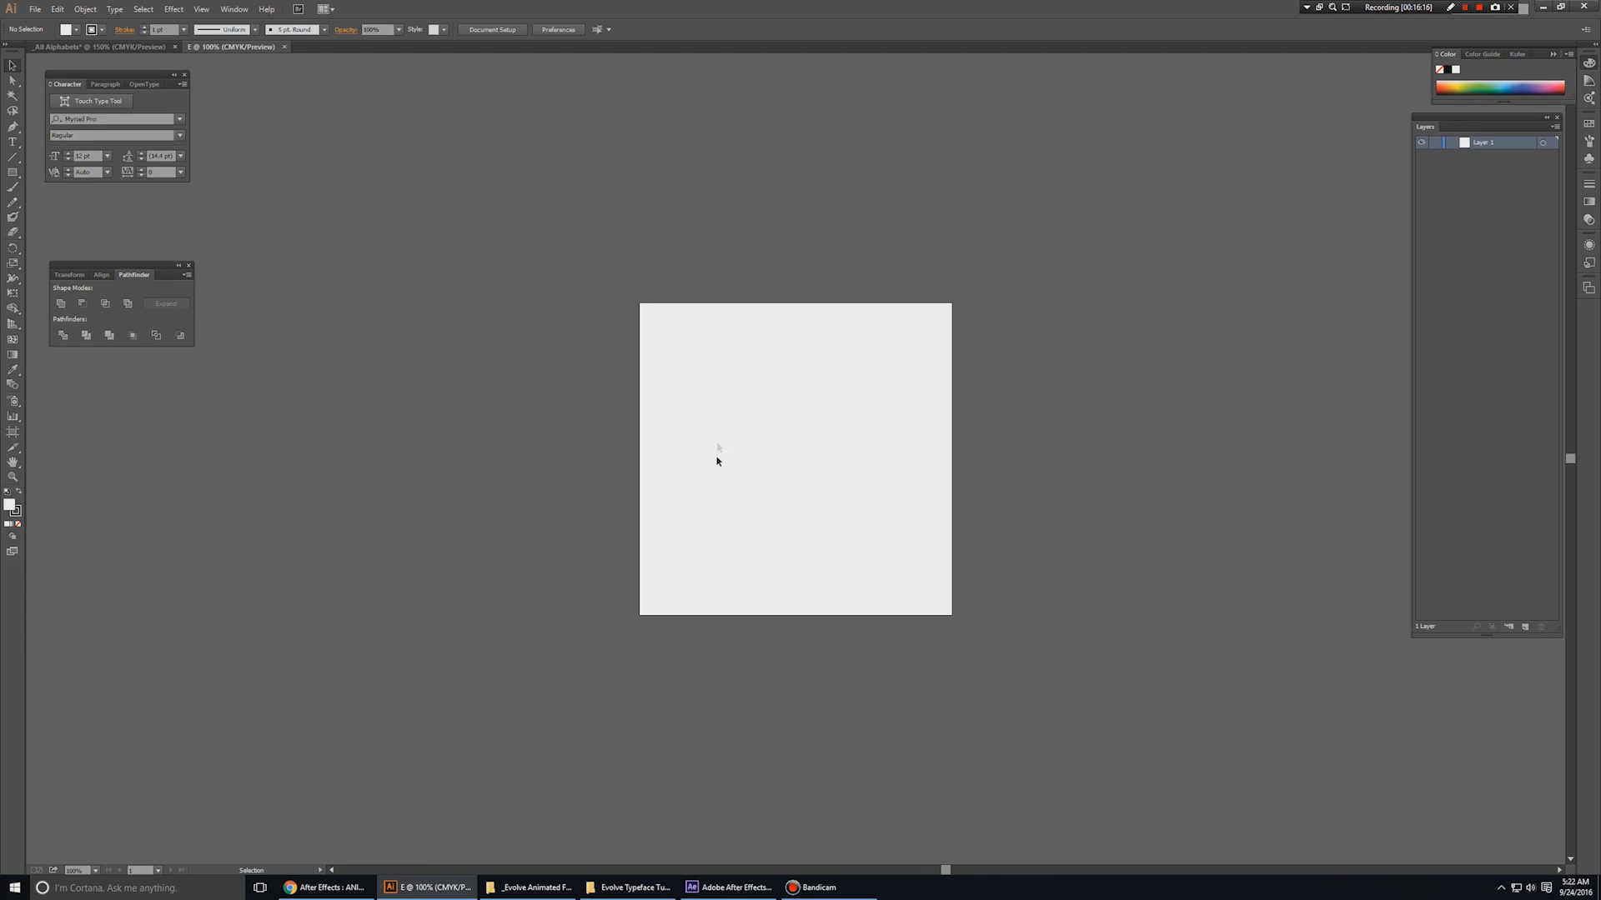
# - Try copying the E's unlocked pieces from the alphabet document into the new E document
pyautogui.hotkey('ctrl', 'Tab')
pyautogui.moveTo(583, 291); pyautogui.dragTo(873, 657)
pyautogui.moveTo(705, 350); pyautogui.dragTo(701, 485)
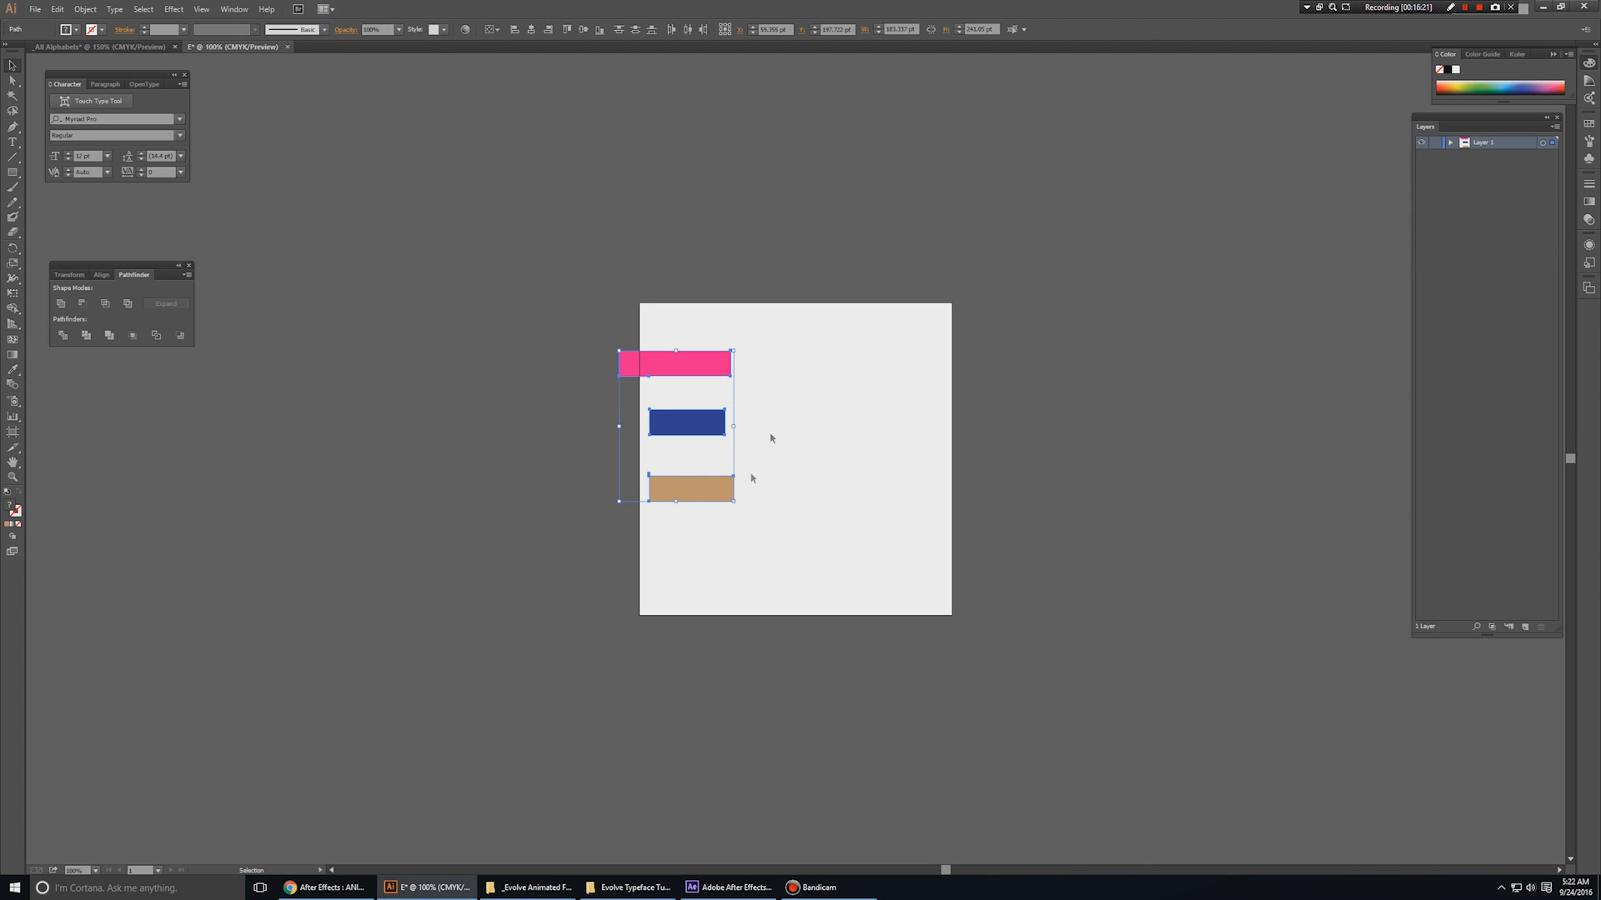
# - Unlock the E's yellow stem in the alphabet document and collapse the E layer
pyautogui.hotkey('ctrl', 'Tab')
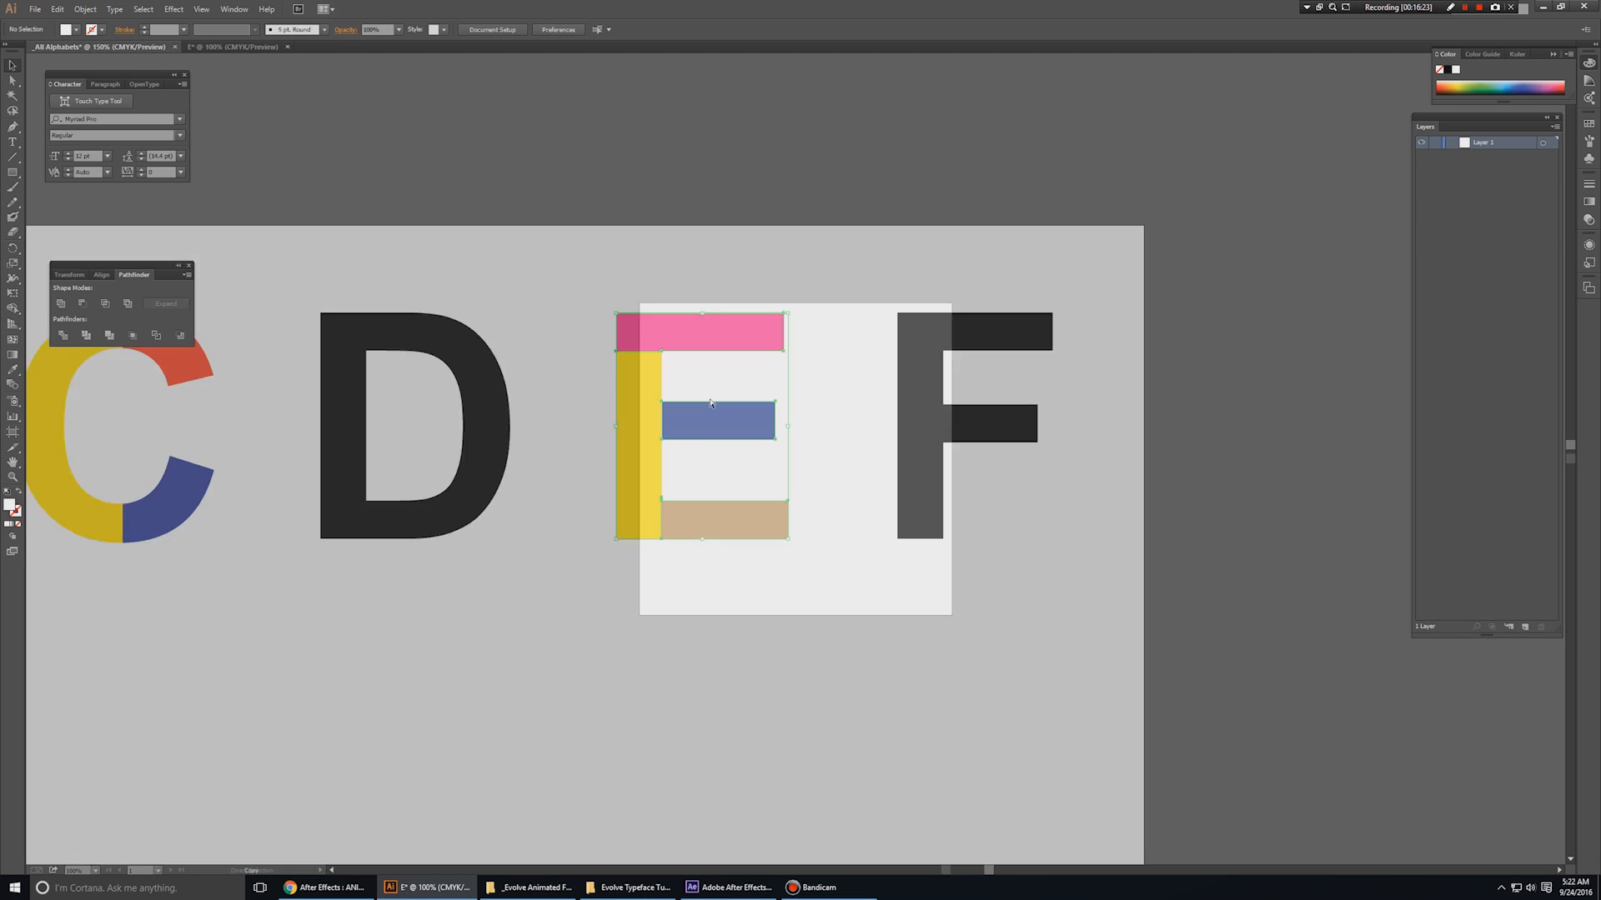
pyautogui.click(1449, 169)
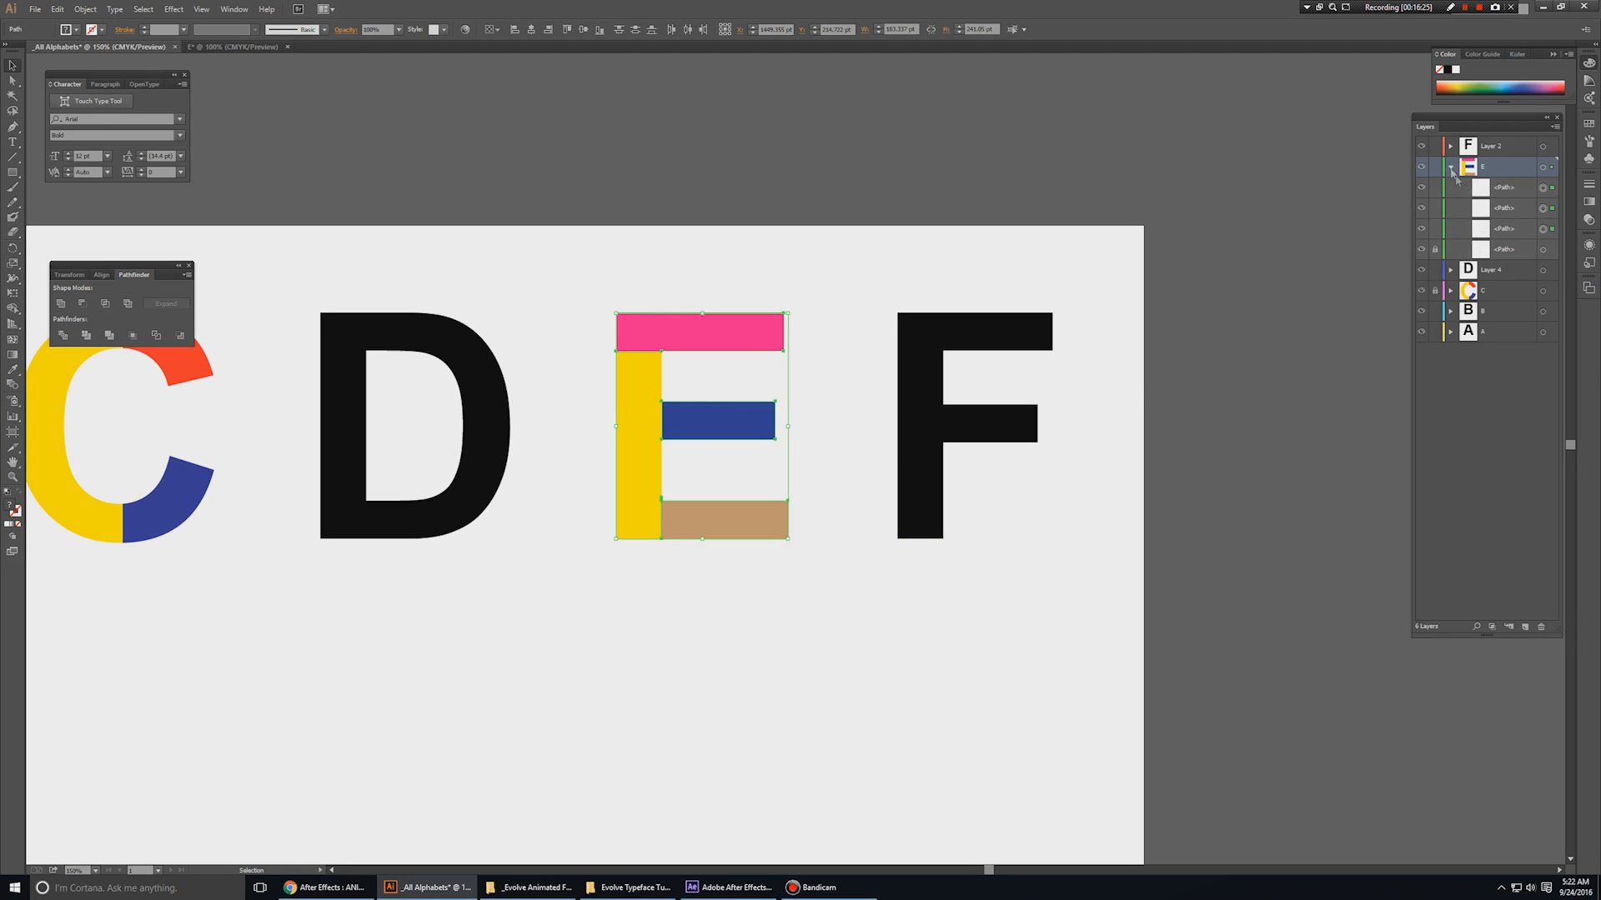
pyautogui.click(1433, 250)
pyautogui.click(1436, 250)
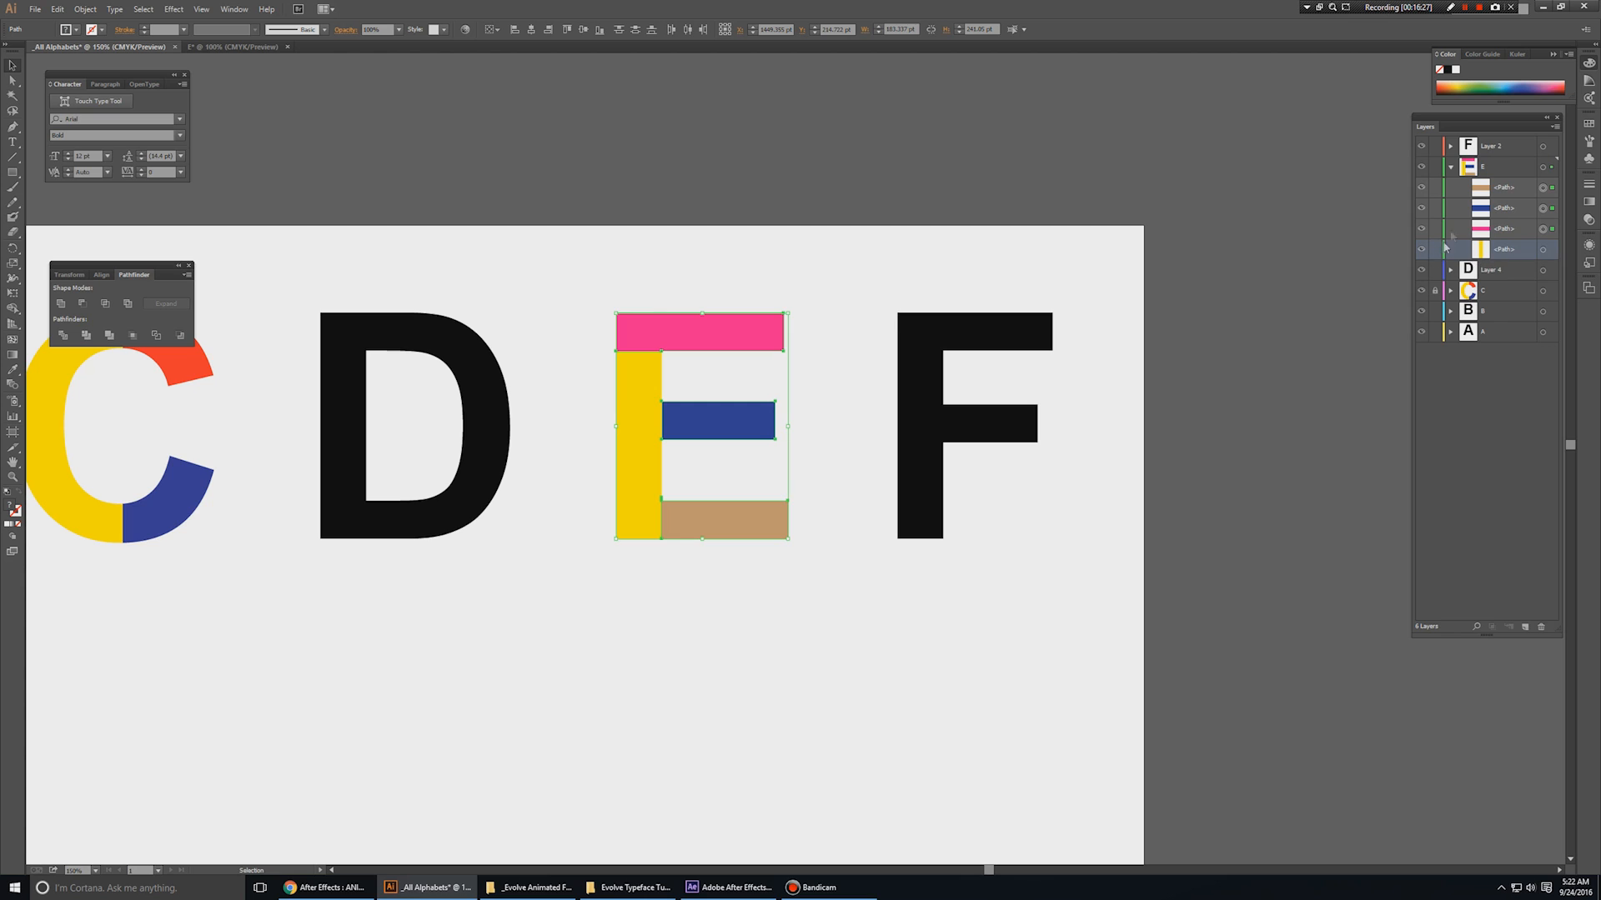
pyautogui.click(1477, 169)
pyautogui.click(1450, 167)
# - Copy all the E's colored pieces into the E document and scale them up to about 322 pt wide on the artboard
pyautogui.moveTo(713, 342); pyautogui.dragTo(854, 566)
pyautogui.hotkey('ctrl', 'Tab')
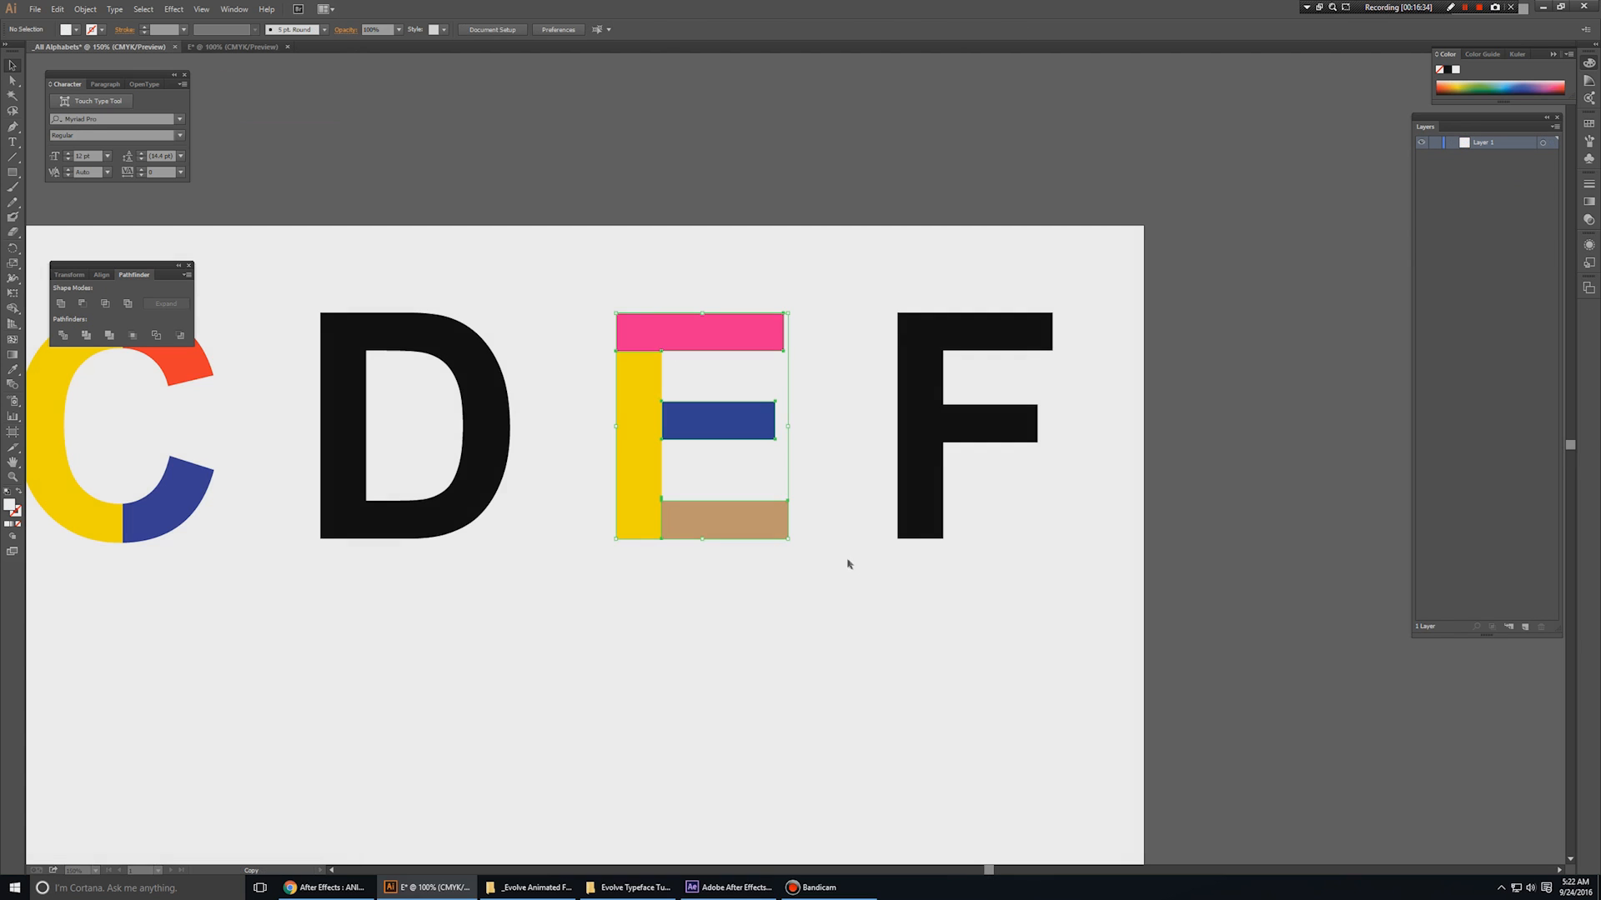
pyautogui.moveTo(586, 290); pyautogui.dragTo(784, 618)
pyautogui.moveTo(714, 421); pyautogui.dragTo(925, 595)
pyautogui.moveTo(793, 457); pyautogui.dragTo(797, 425)
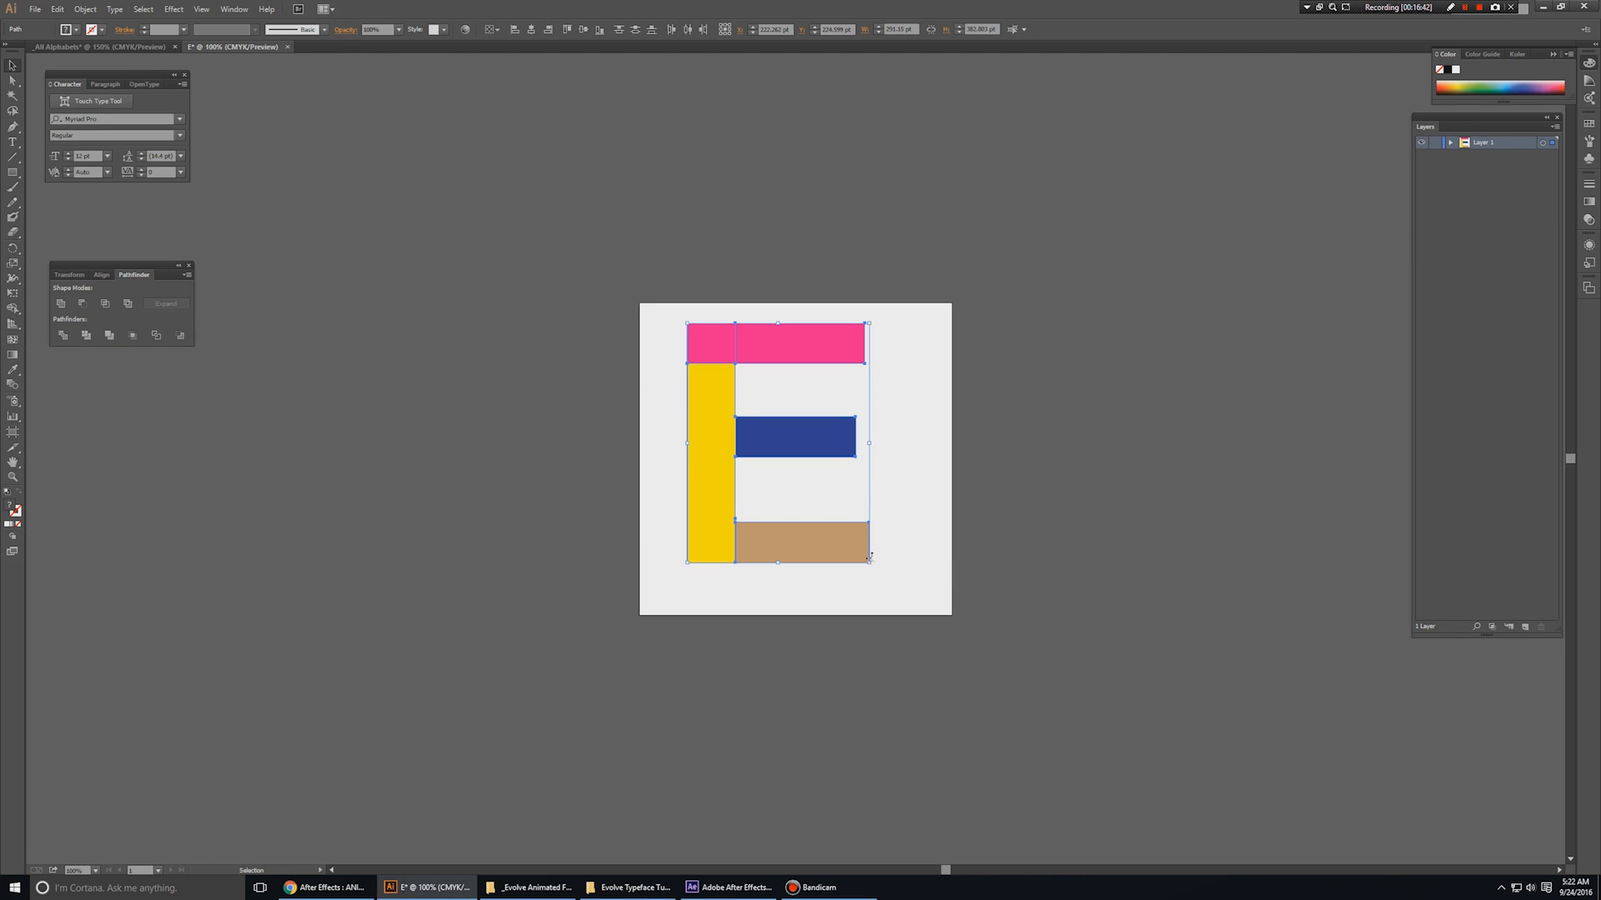
pyautogui.moveTo(869, 563)
pyautogui.mouseDown()
pyautogui.moveTo(905, 587)
pyautogui.moveTo(861, 564)
pyautogui.mouseUp()
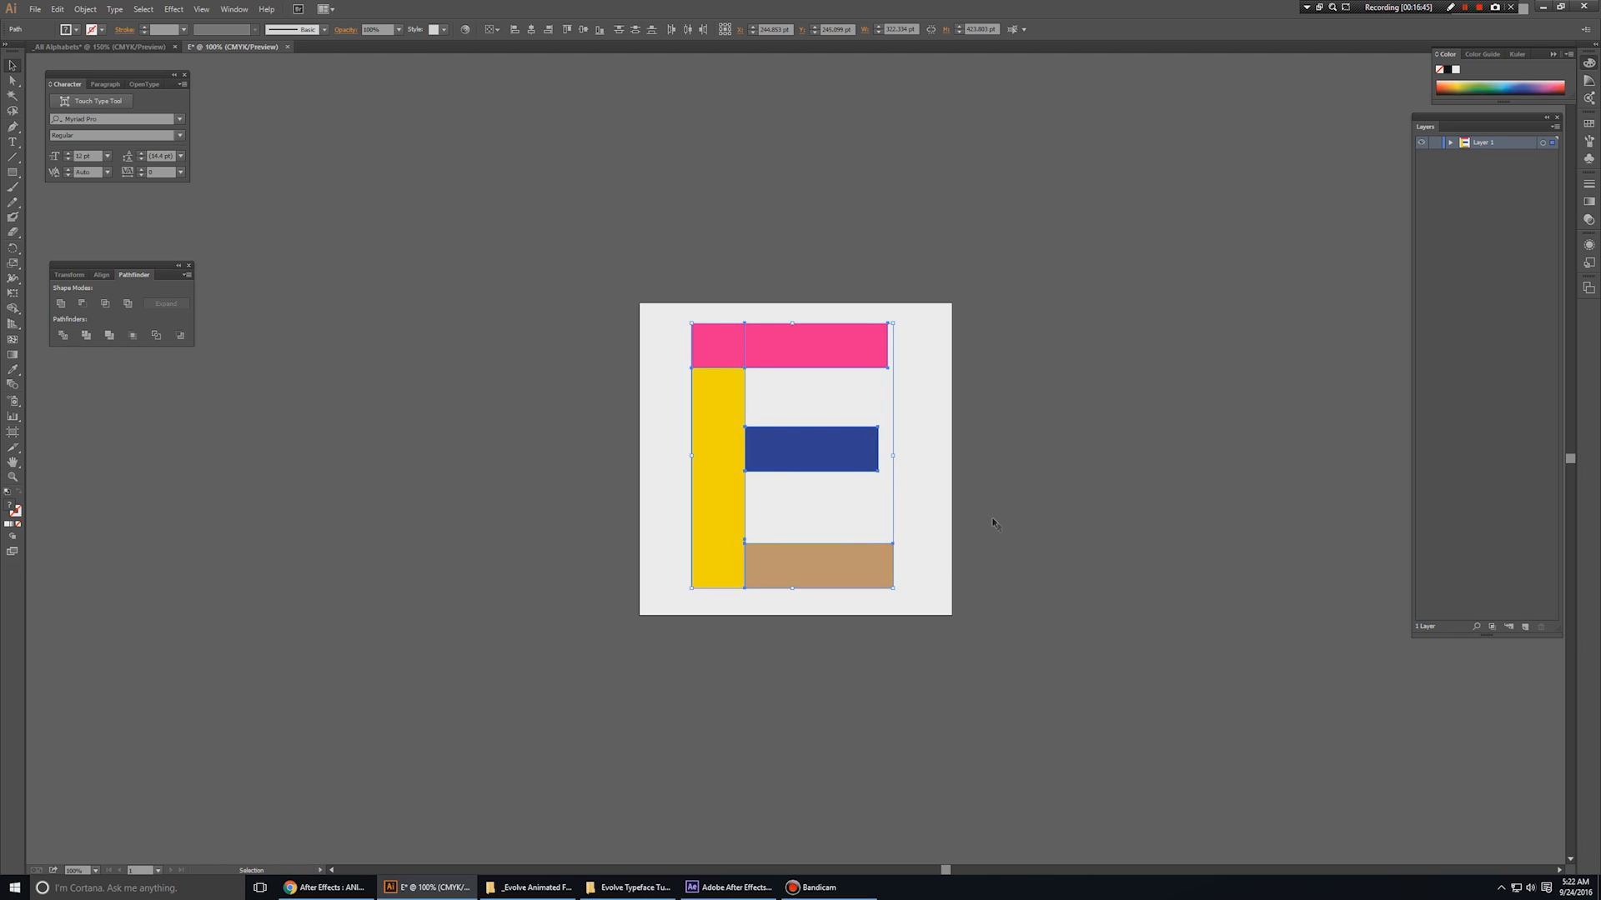
pyautogui.click(960, 512)
# - Release the E's paths in Layer 1 to separate layers as a sequence
pyautogui.press('z')
pyautogui.click(926, 486)
pyautogui.moveTo(922, 413); pyautogui.dragTo(1086, 417)
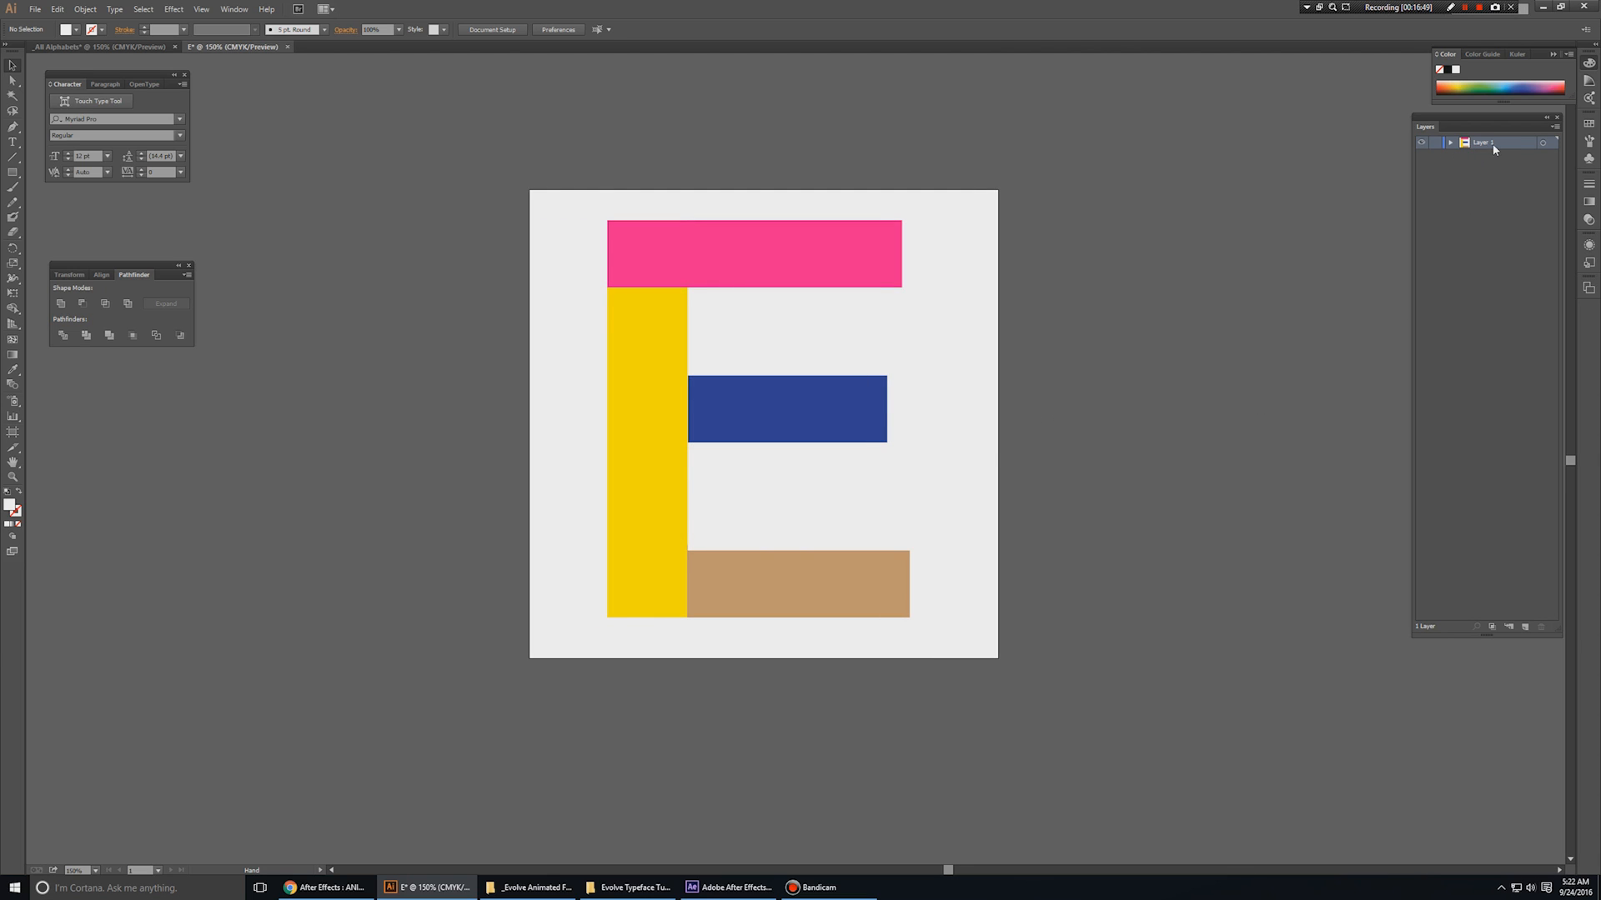
pyautogui.click(1450, 143)
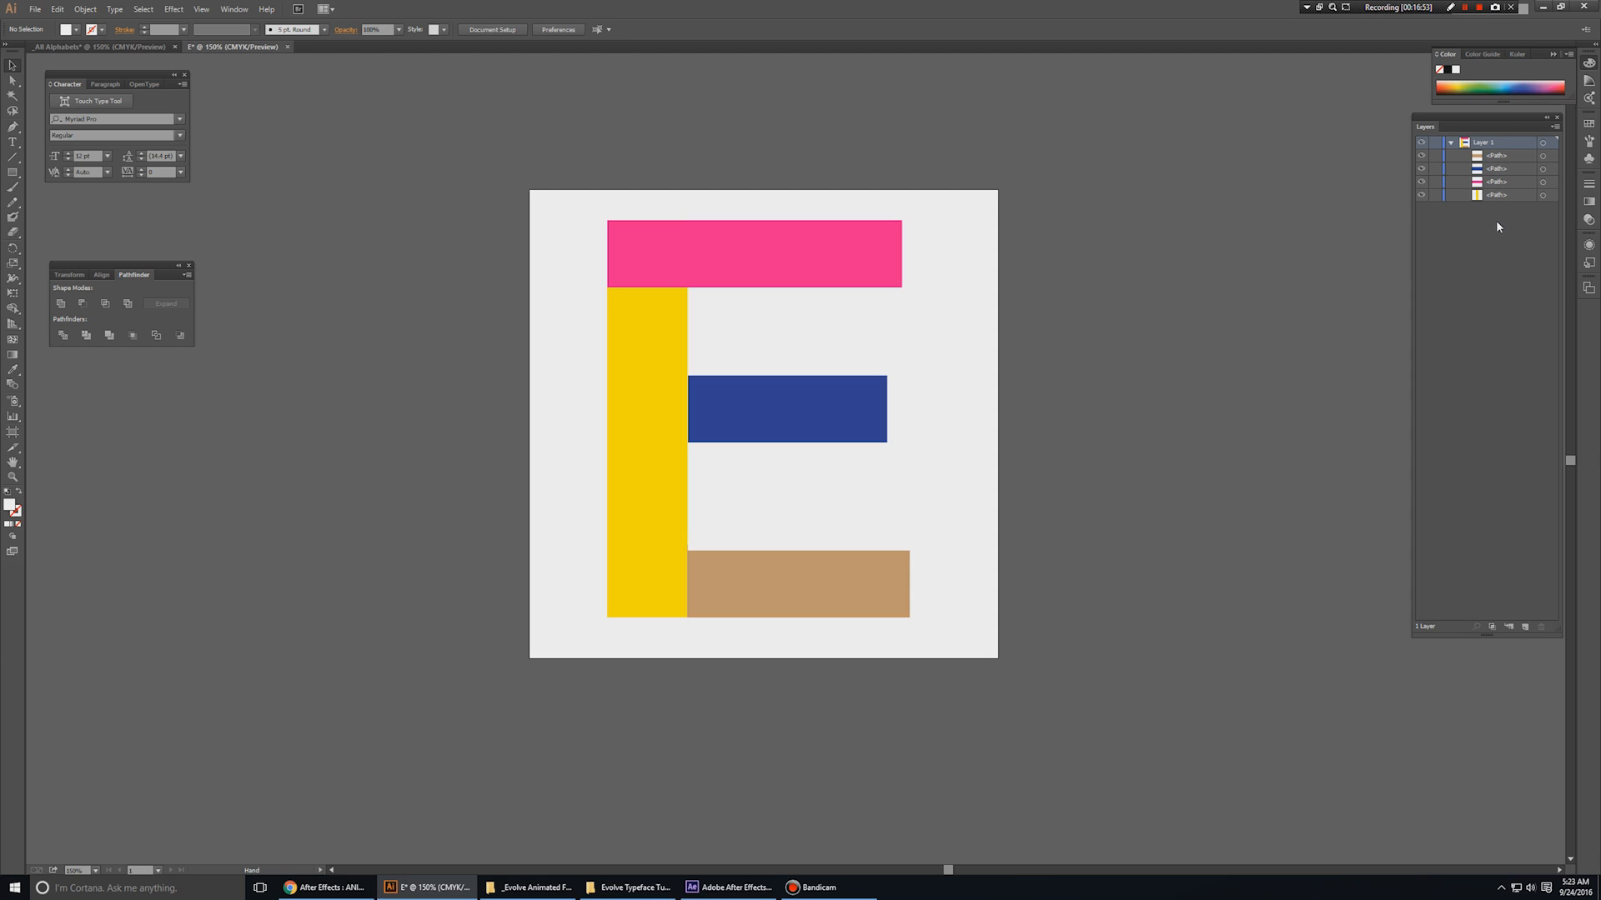
pyautogui.click(1542, 143)
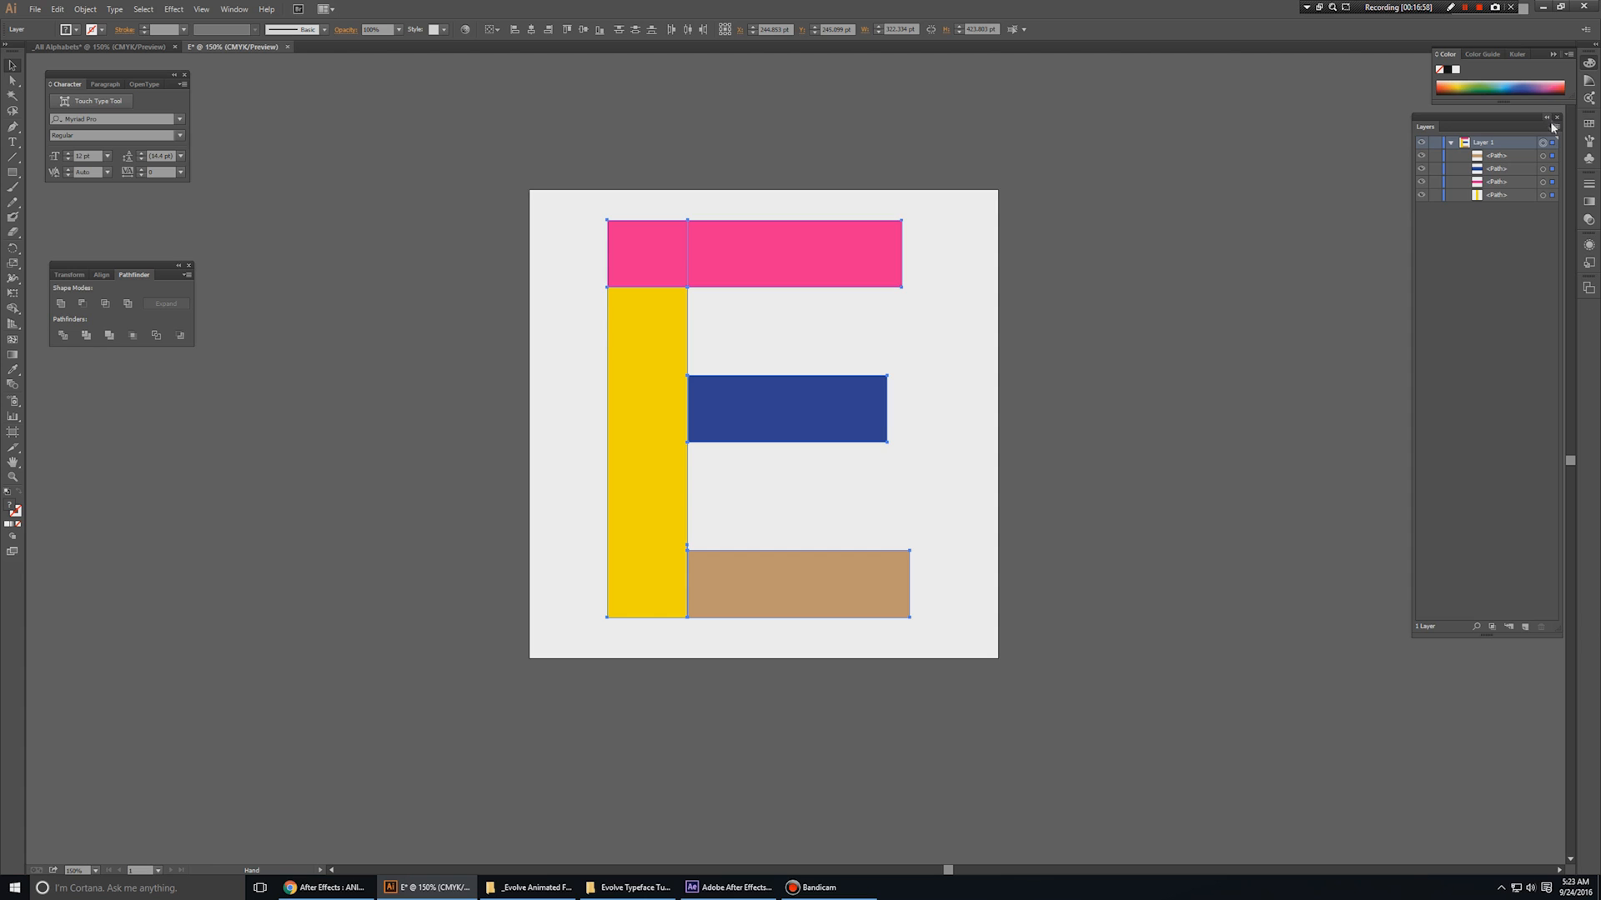
pyautogui.press('v')
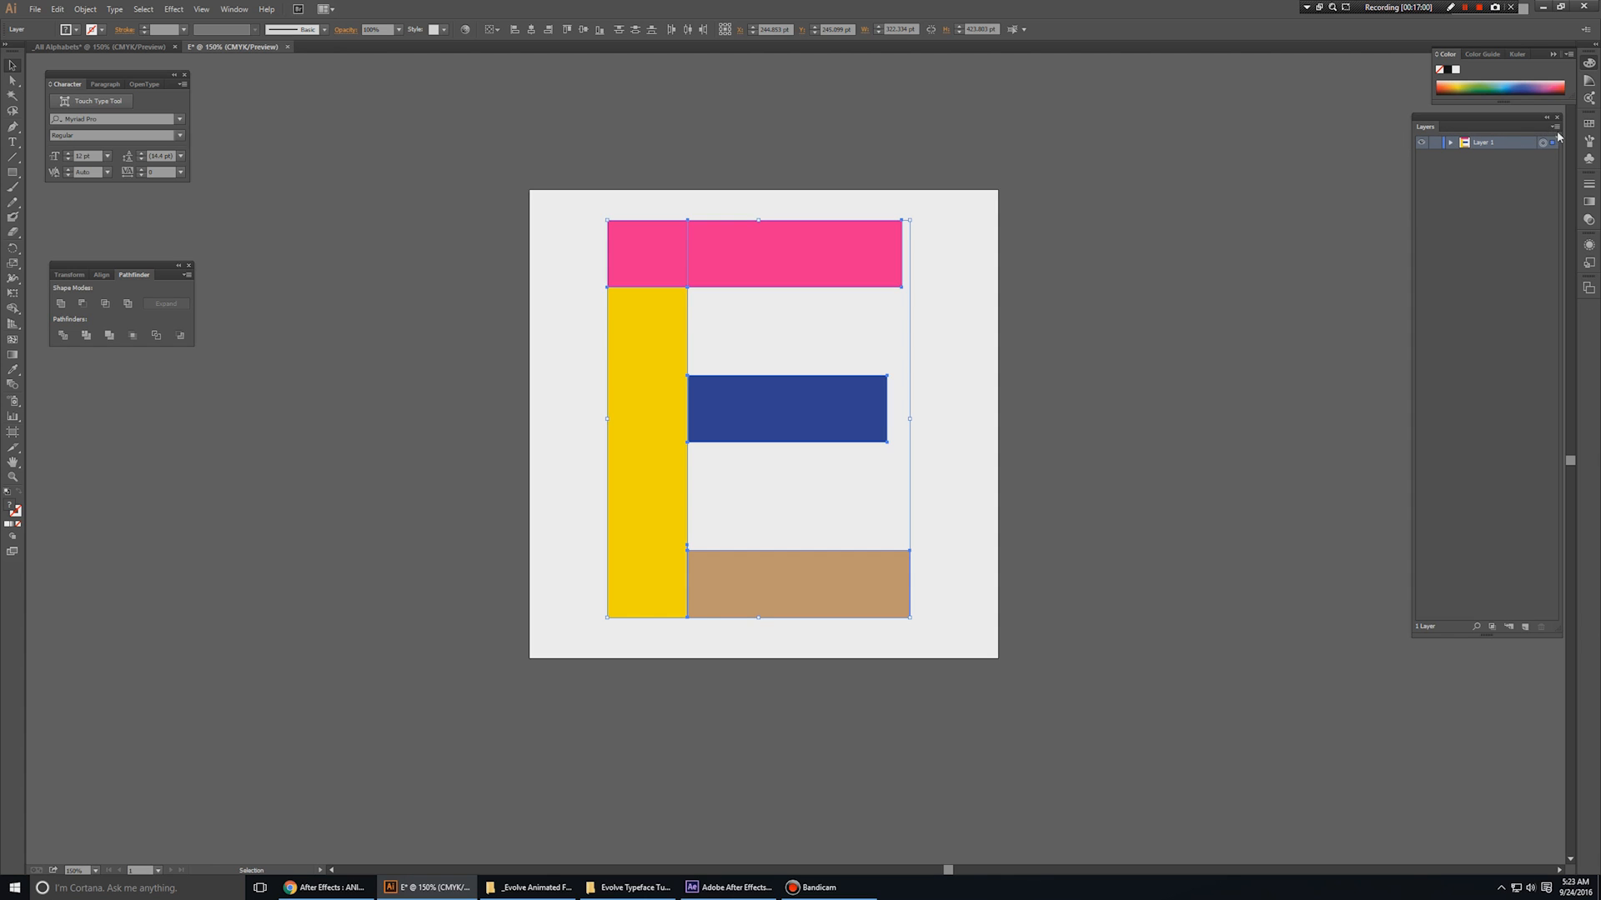
pyautogui.click(1554, 127)
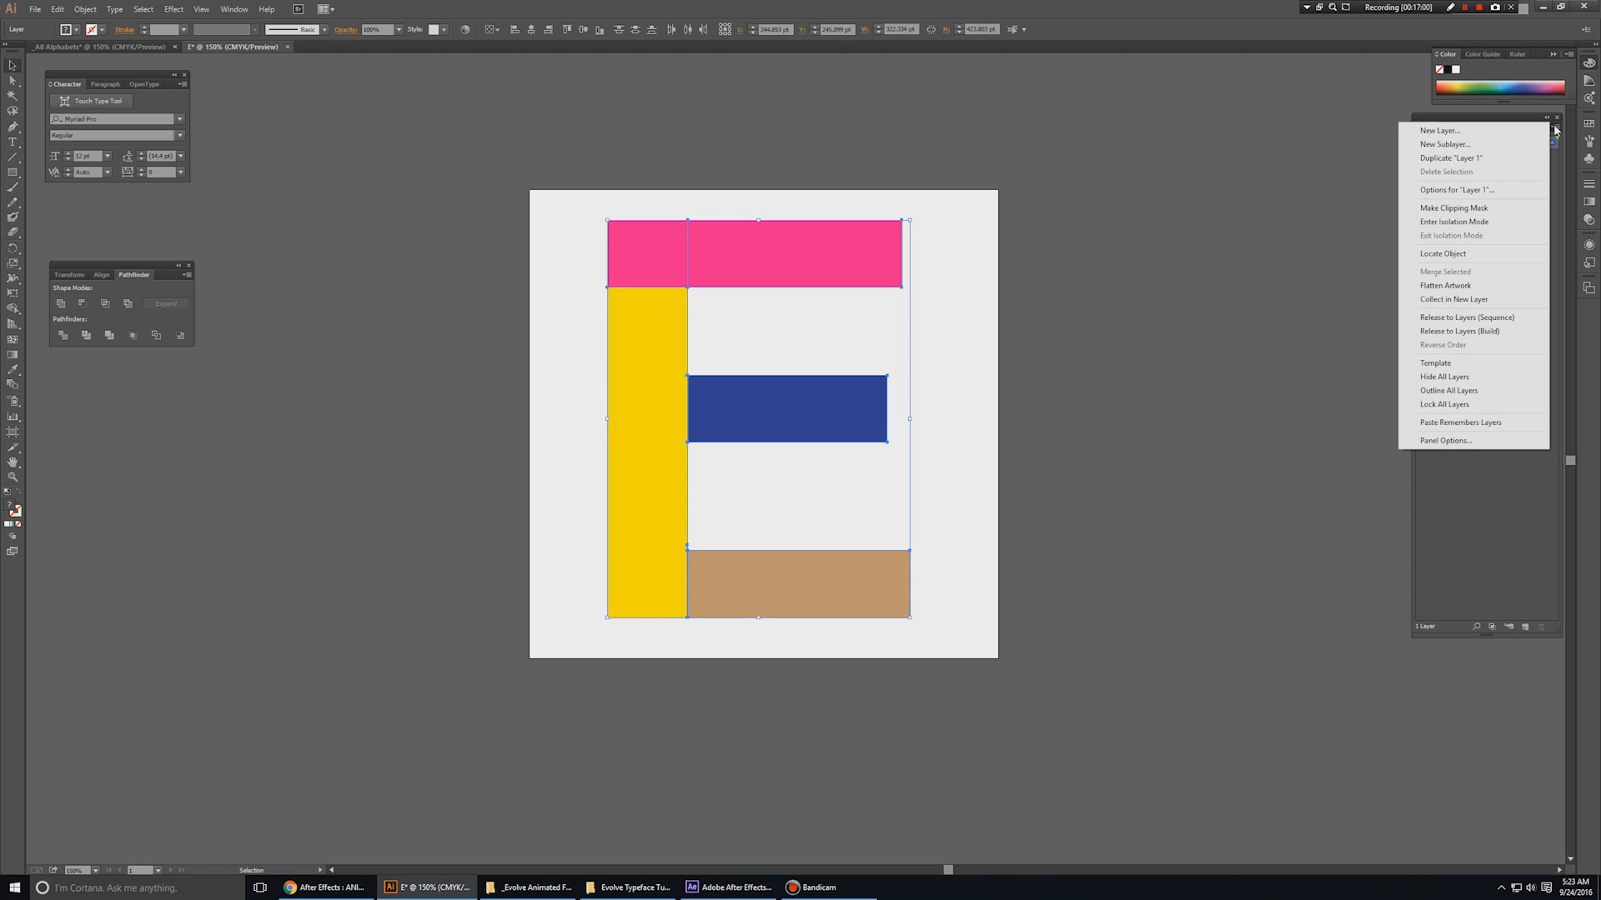
pyautogui.click(1458, 317)
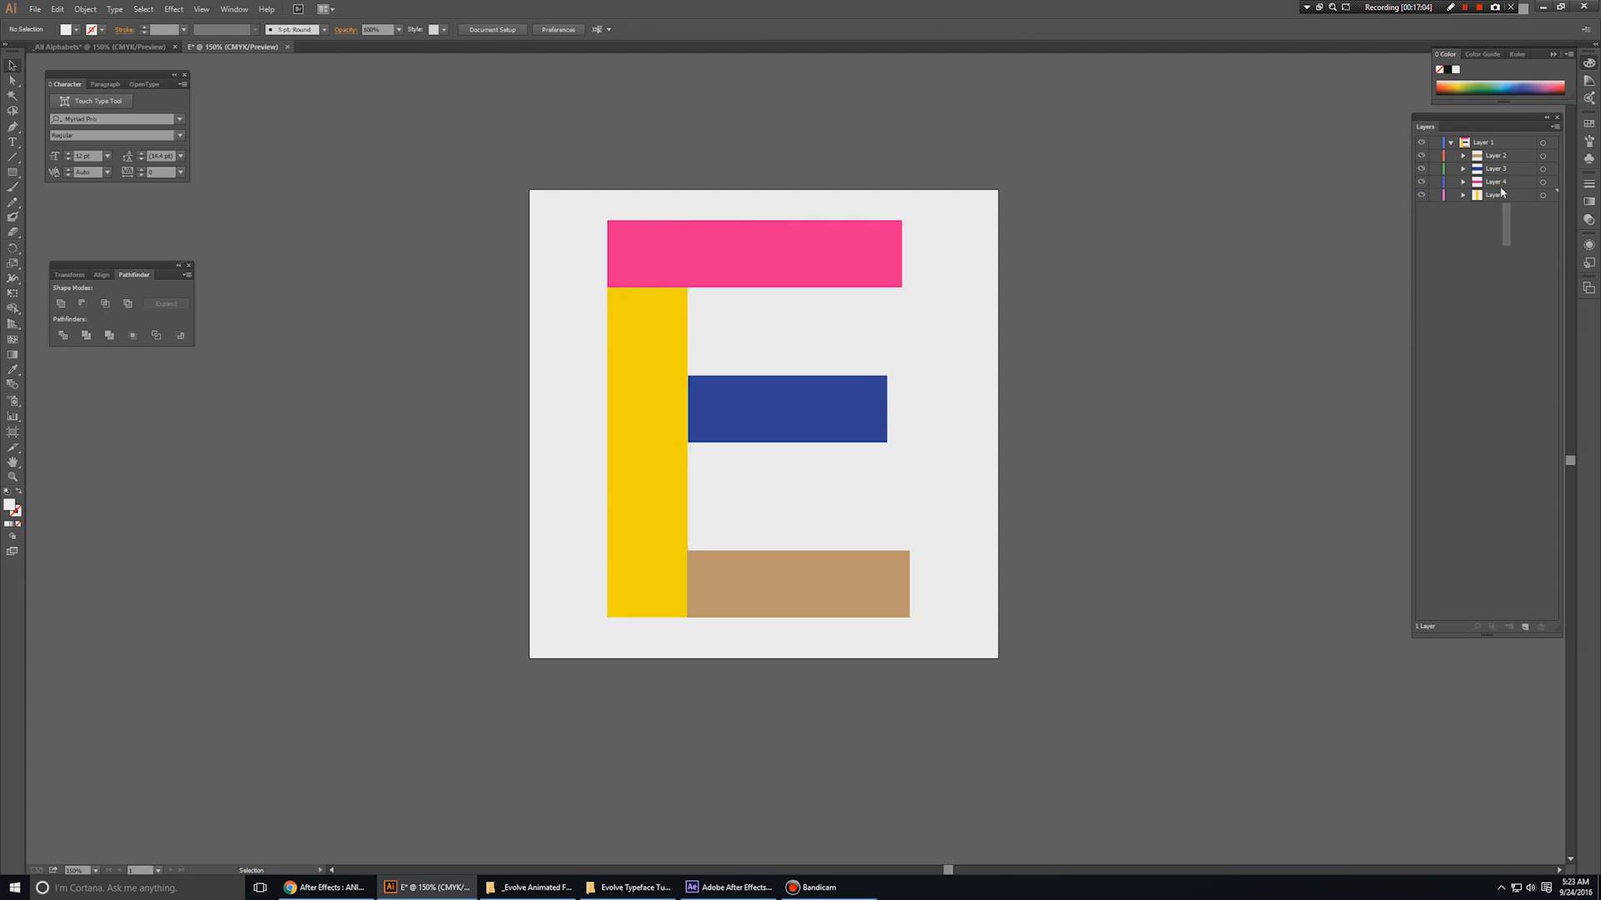
# - Move the released layers out of Layer 1 to the top level and delete the empty Layer 1
pyautogui.moveTo(1498, 154); pyautogui.dragTo(1497, 218)
pyautogui.click(1485, 143)
pyautogui.click(1541, 626)
# - Save the document as E in Adobe Illustrator format in the _Evolve Animated Font Tutorial folder
pyautogui.hotkey('ctrl', 'shift', 's')
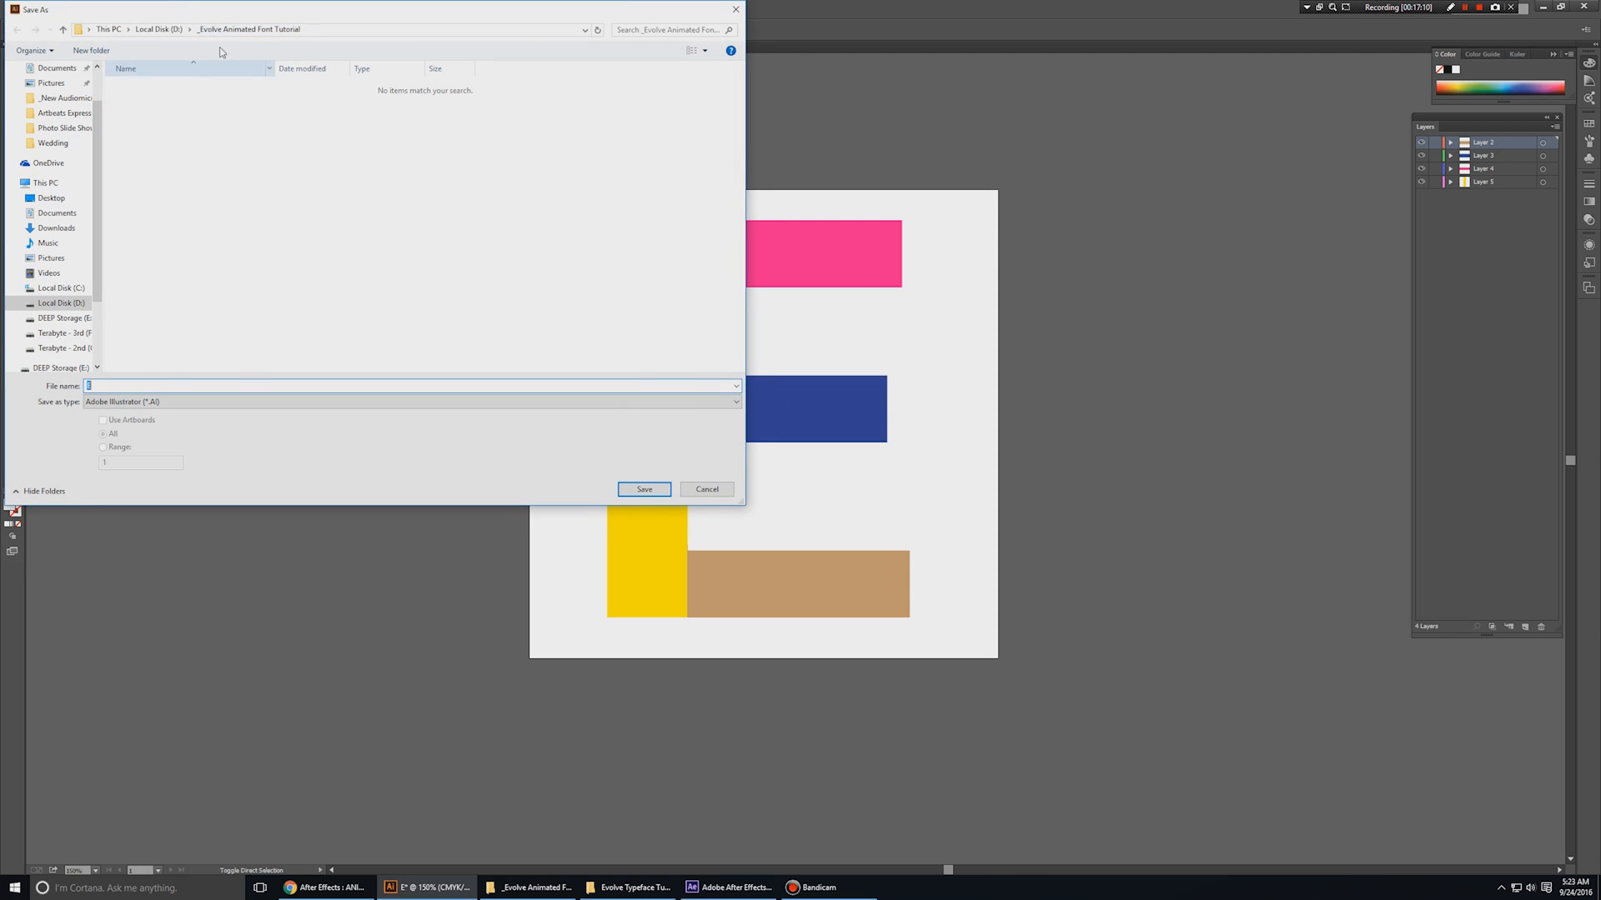
pyautogui.click(141, 402)
pyautogui.click(140, 415)
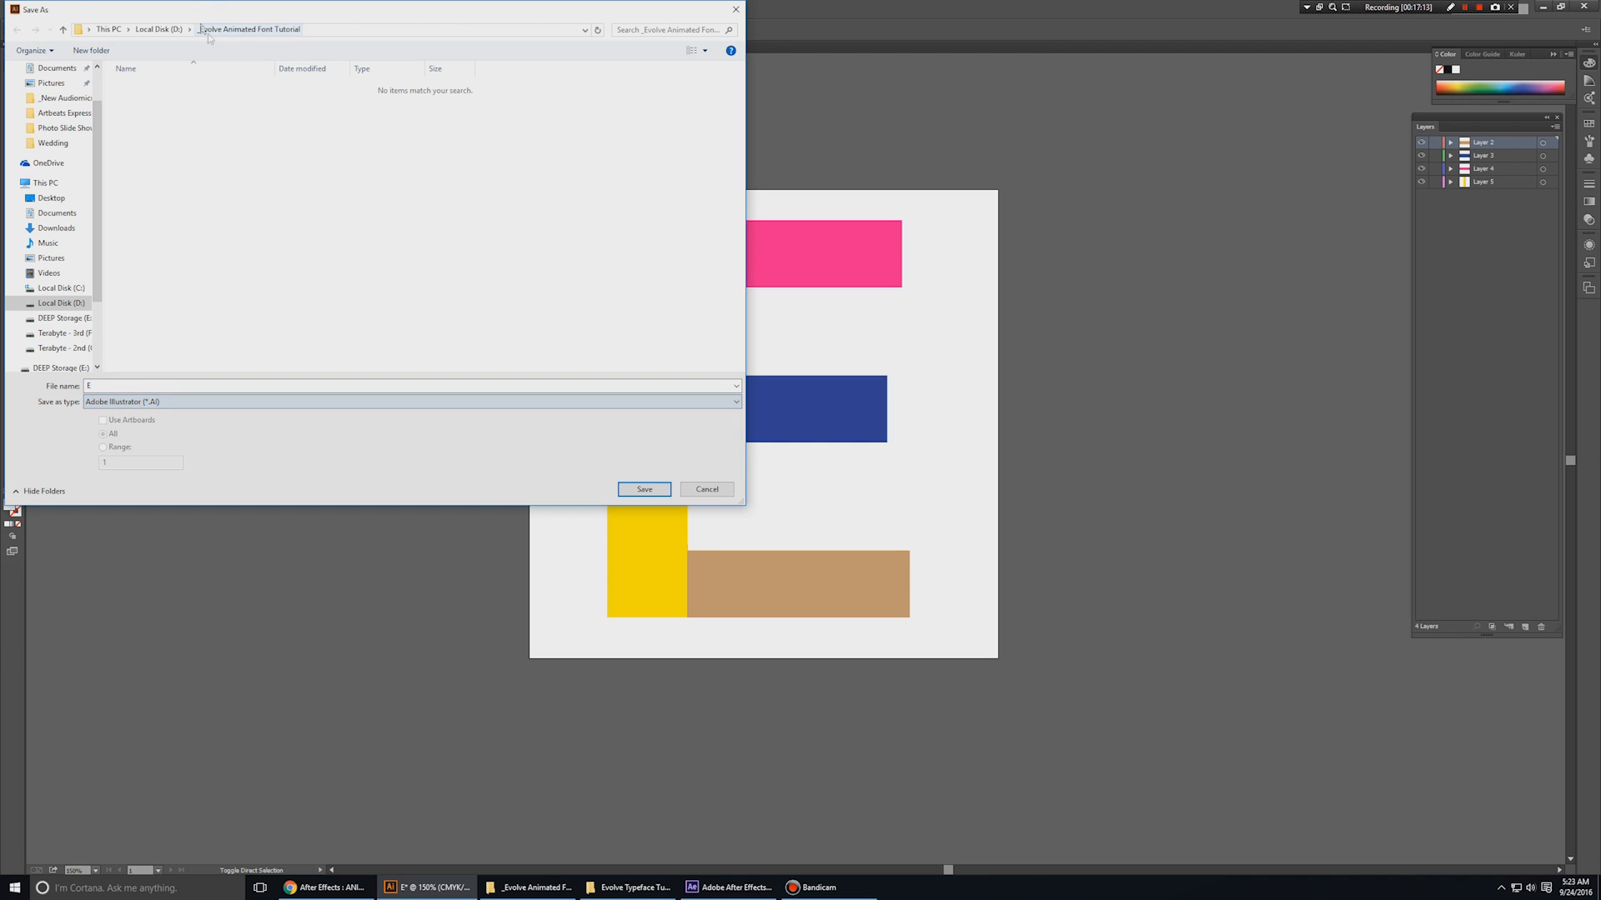
pyautogui.click(647, 489)
pyautogui.click(842, 622)
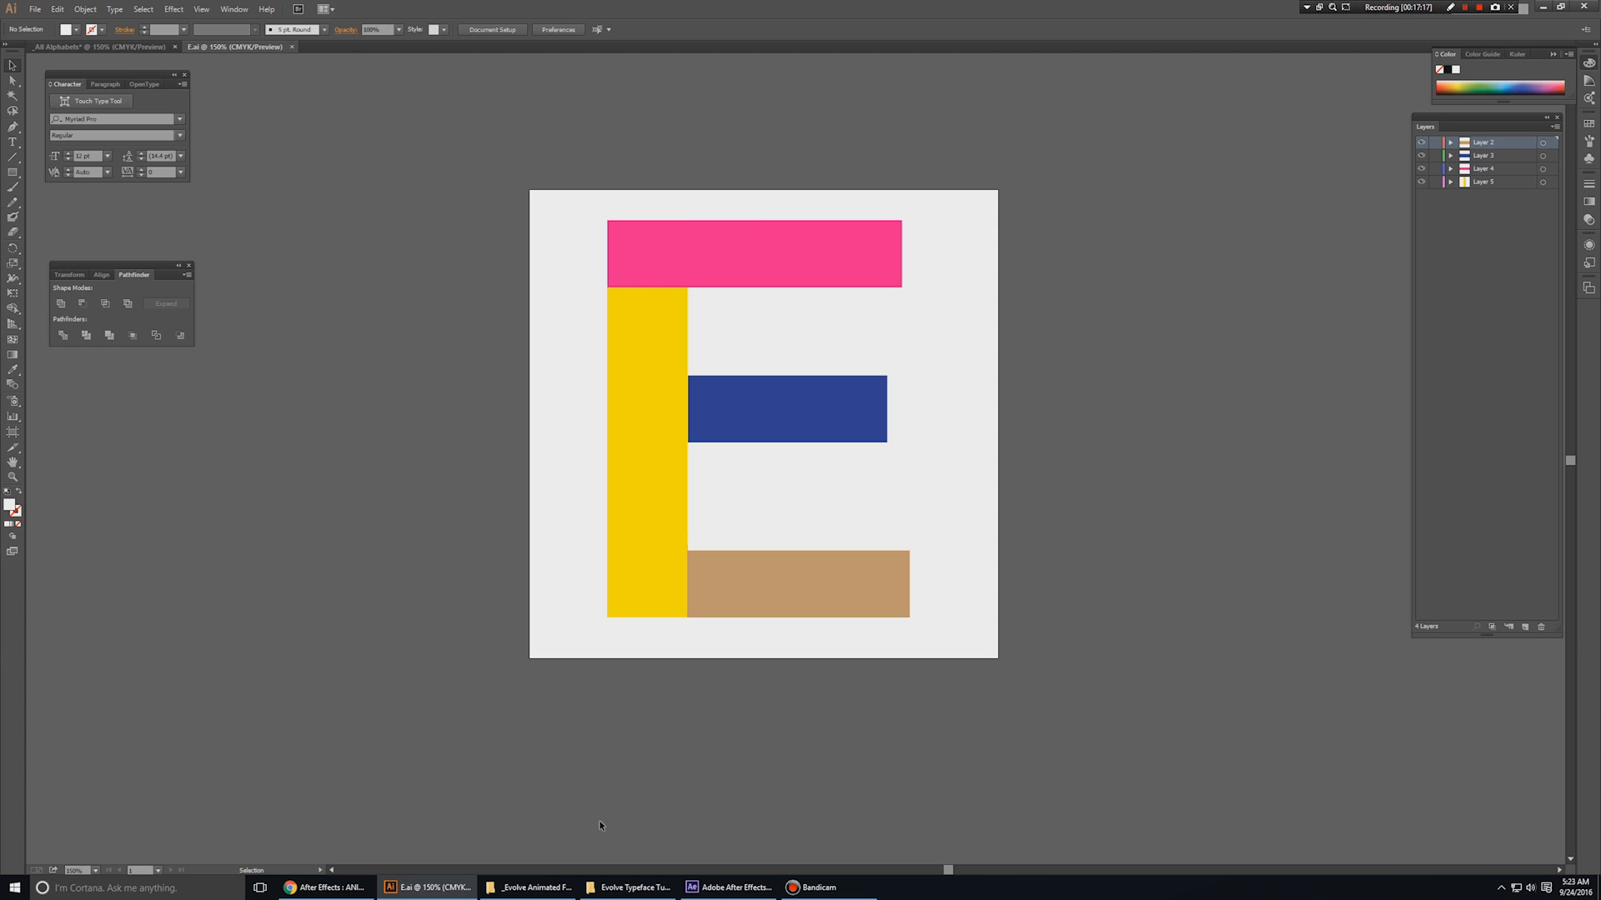
# - Import the E Illustrator file from its folder into After Effects as a Composition with Layer Size footage dimensions
pyautogui.click(529, 887)
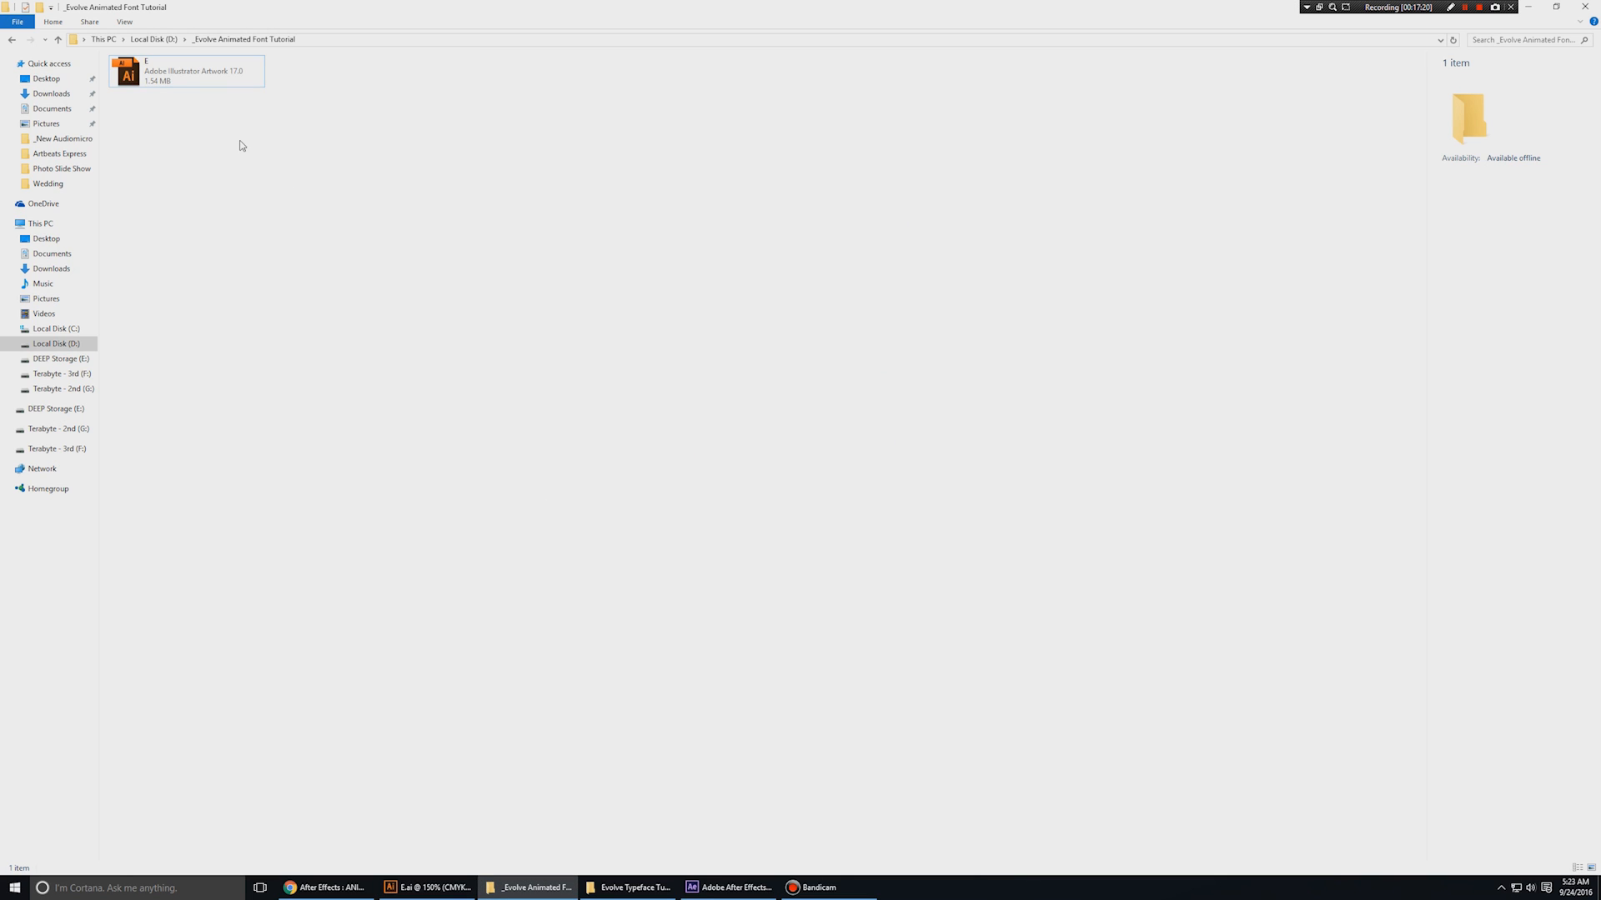
pyautogui.click(167, 71)
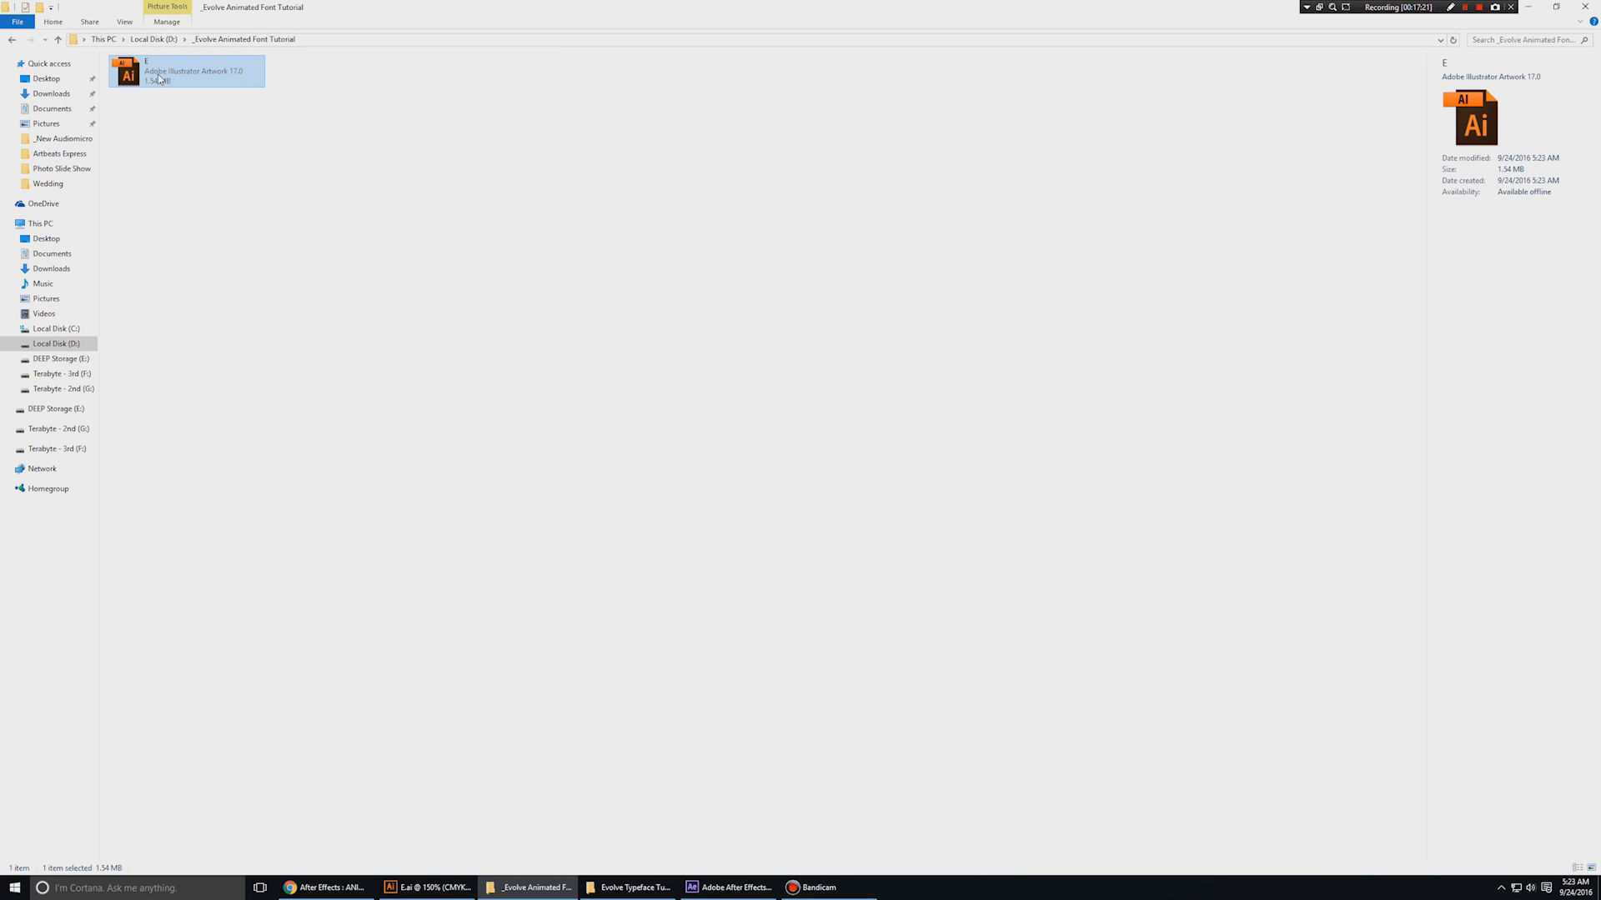
pyautogui.moveTo(160, 79); pyautogui.dragTo(128, 289)
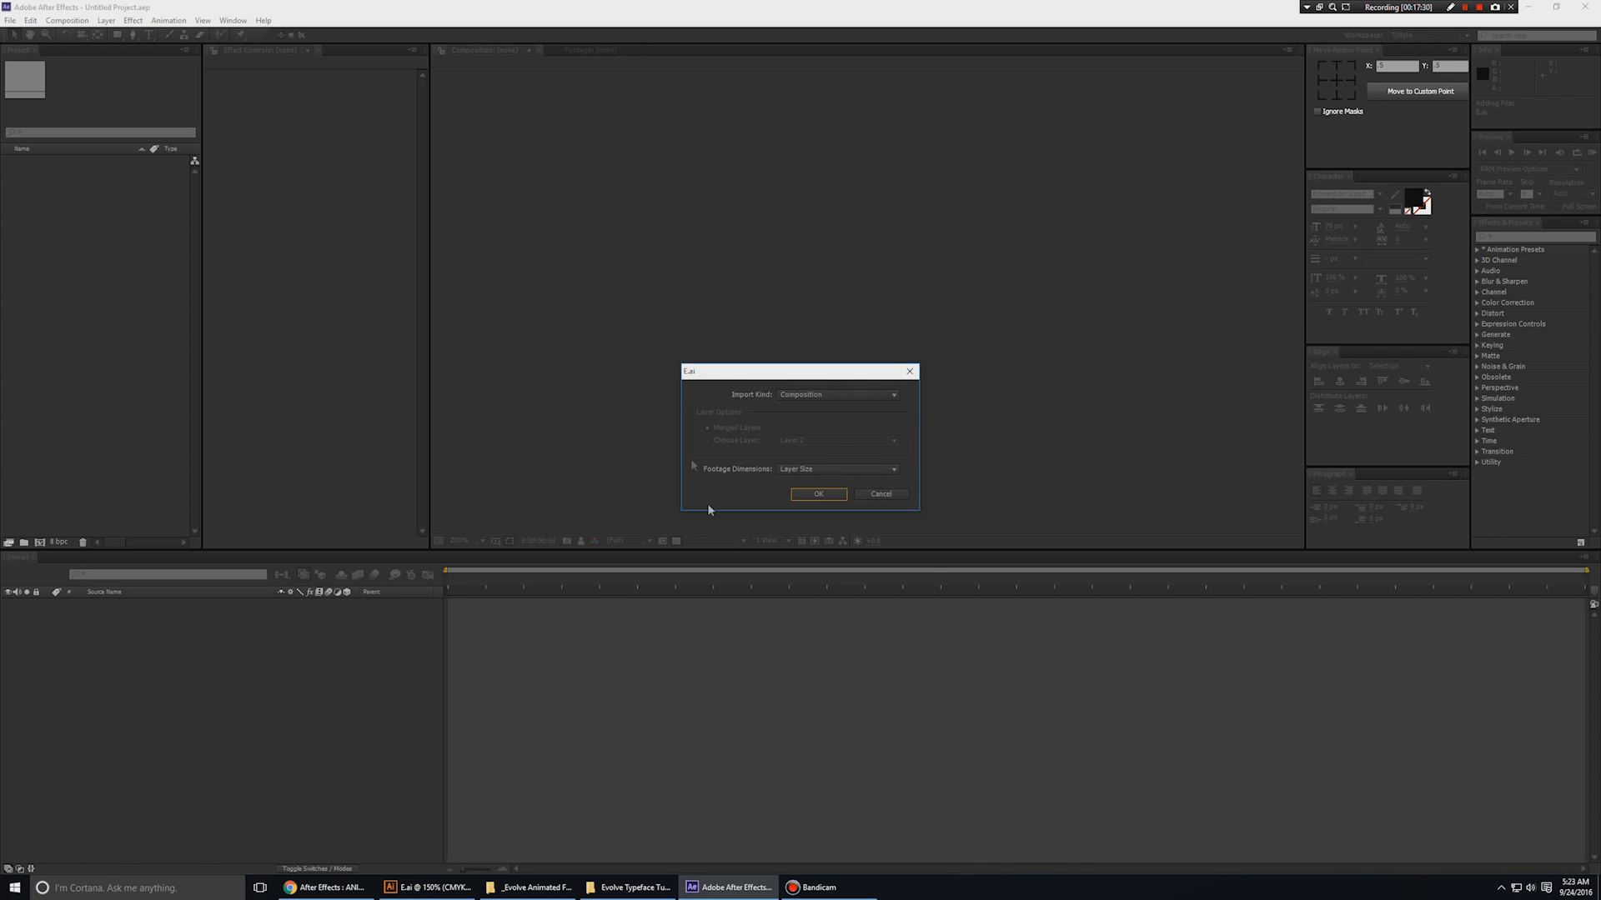
pyautogui.click(427, 887)
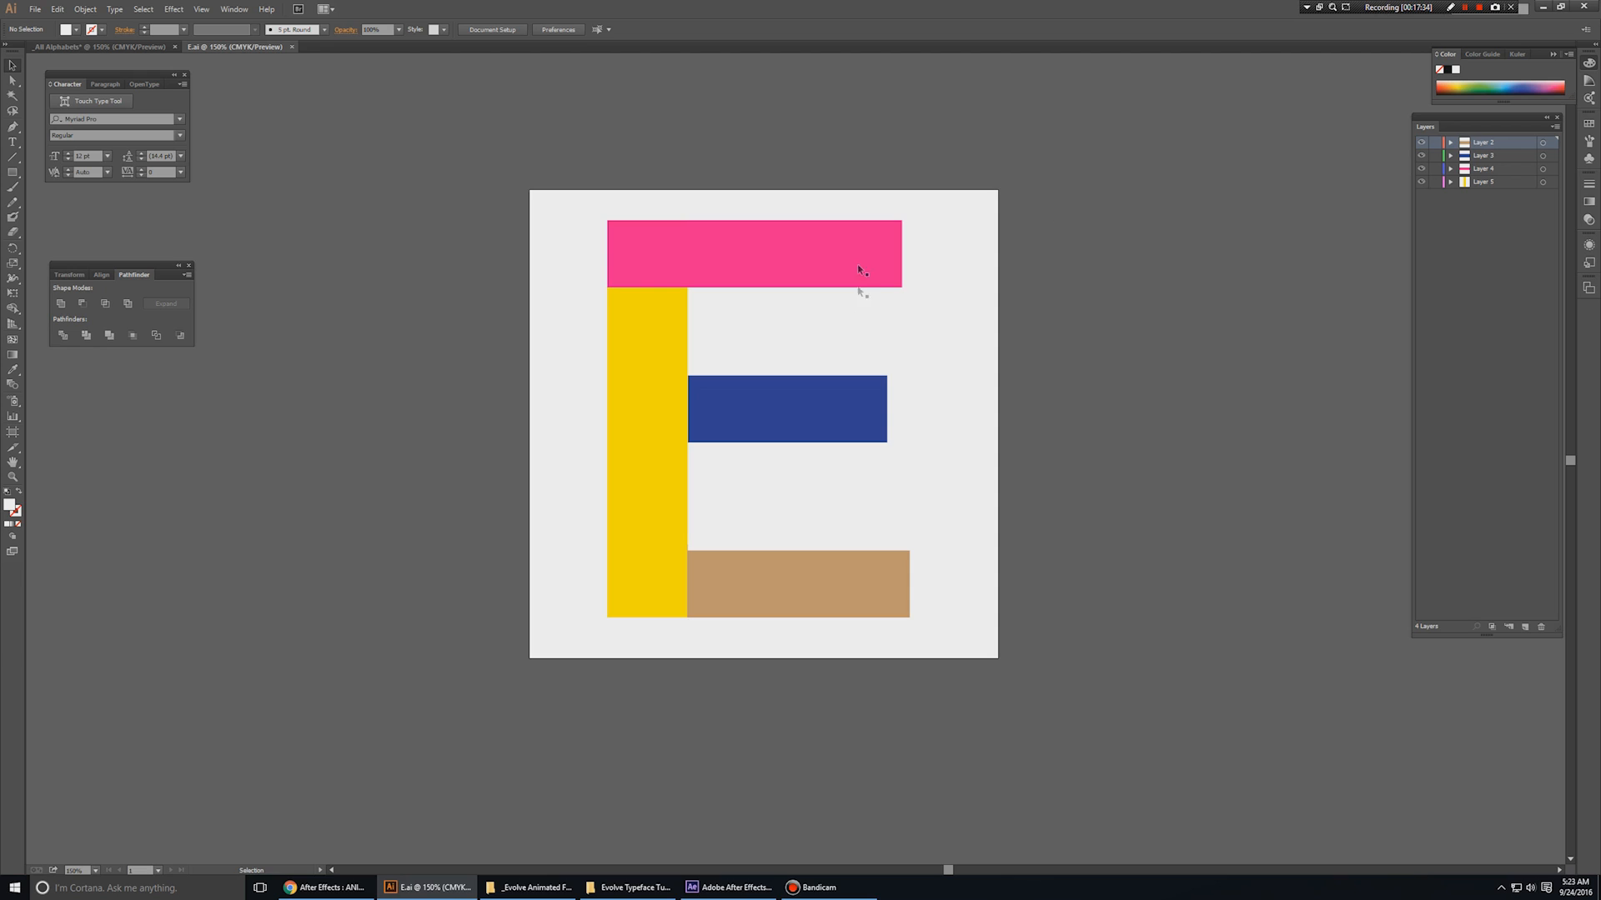
pyautogui.hotkey('alt', 'Tab')
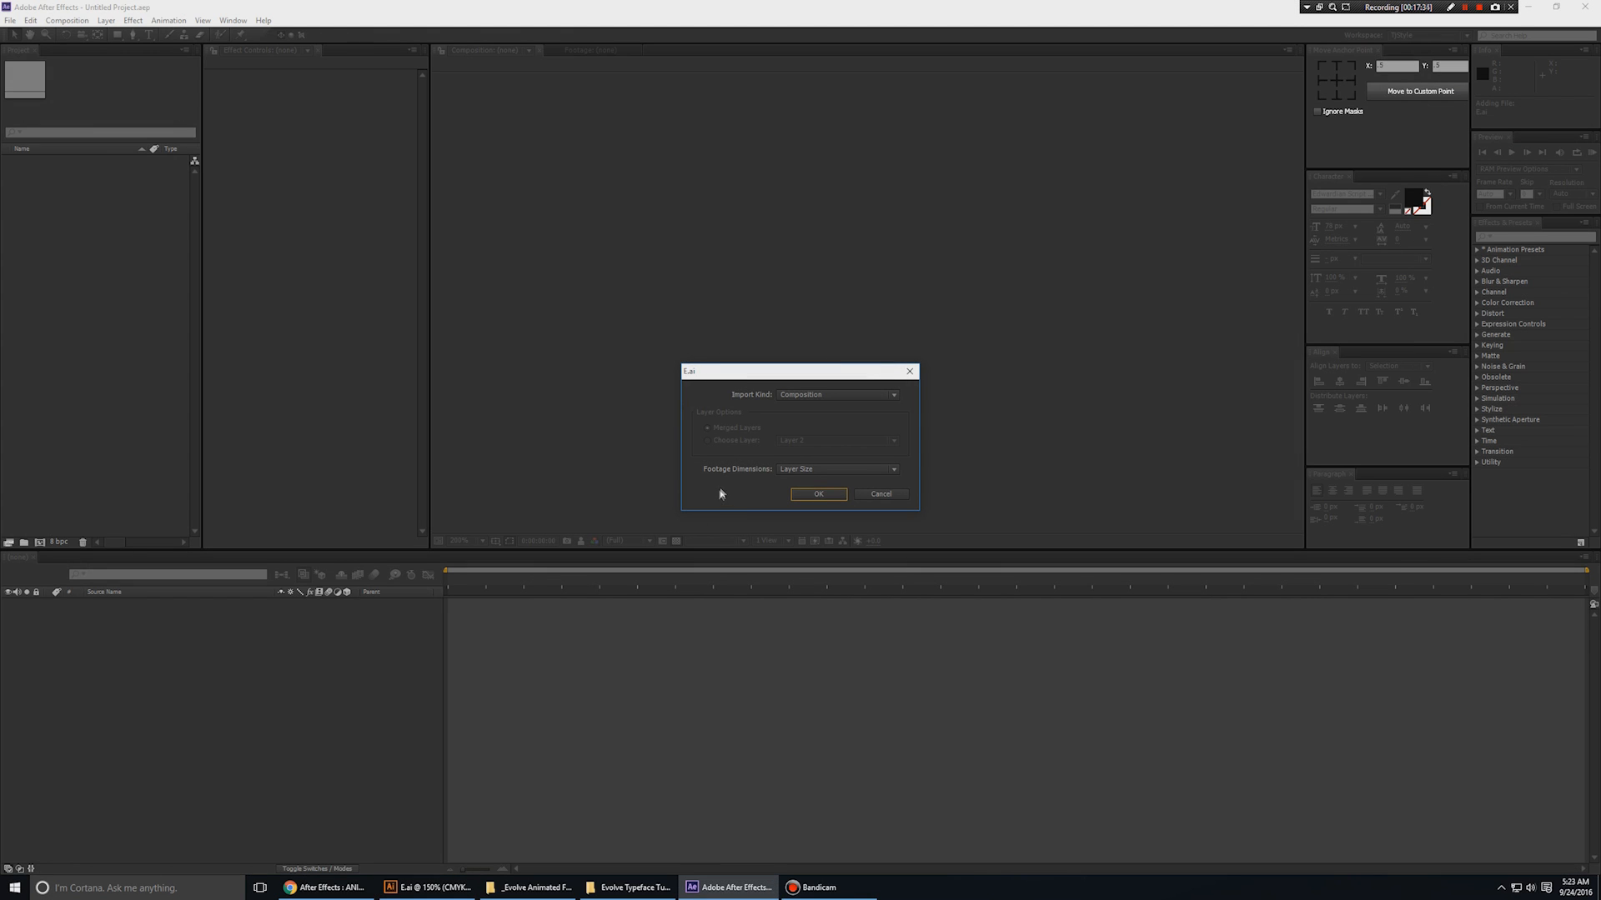
pyautogui.click(803, 394)
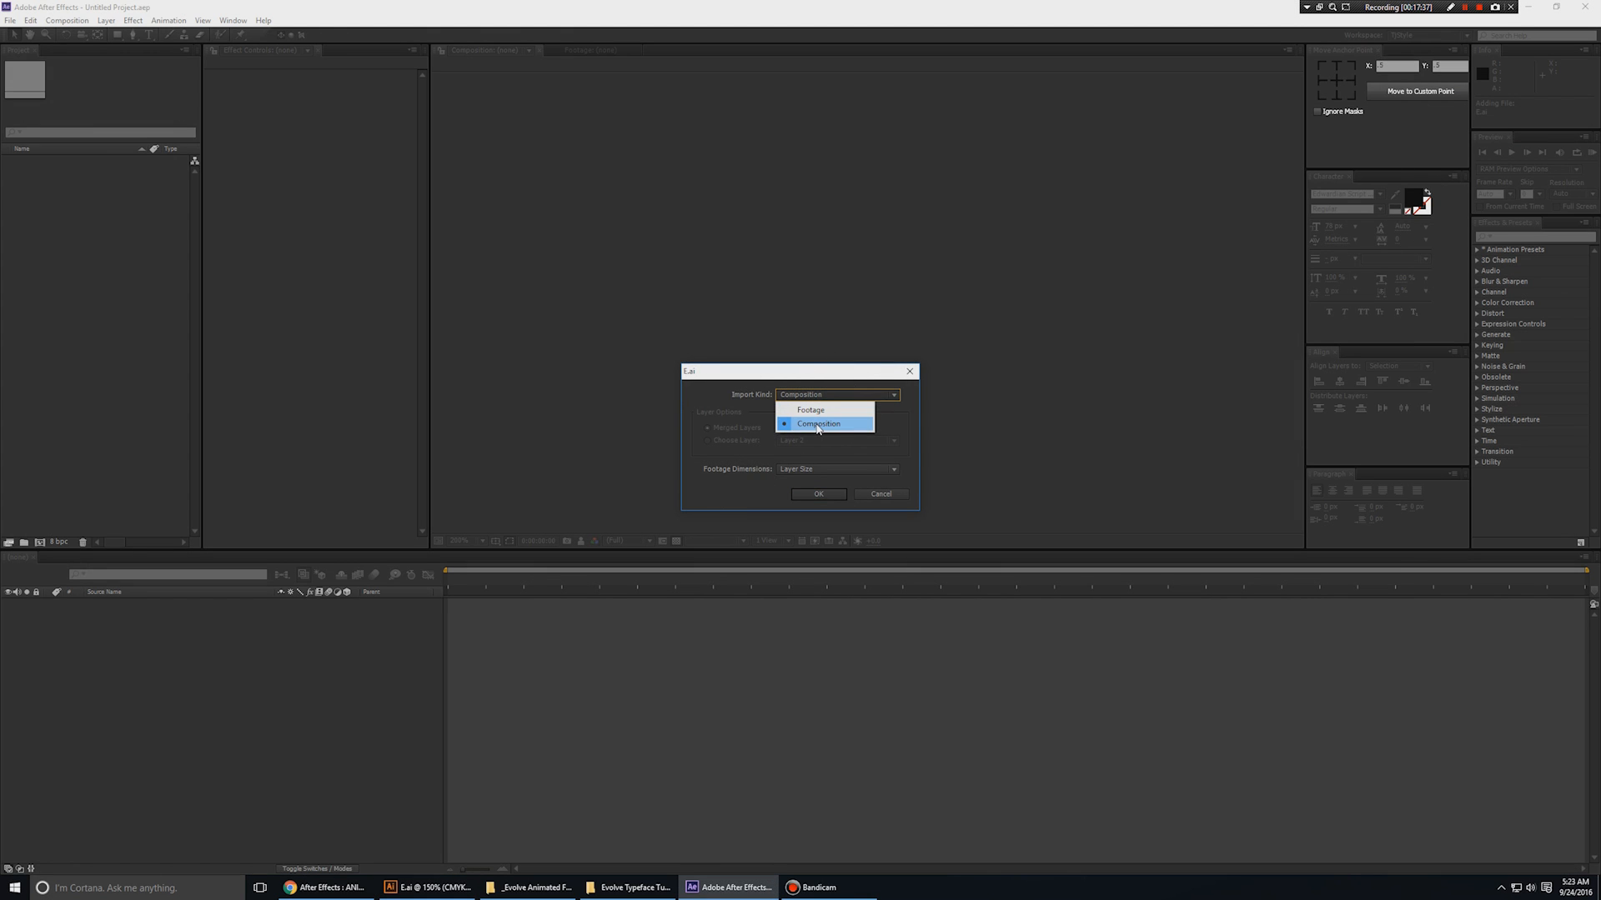
pyautogui.click(818, 424)
pyautogui.click(815, 469)
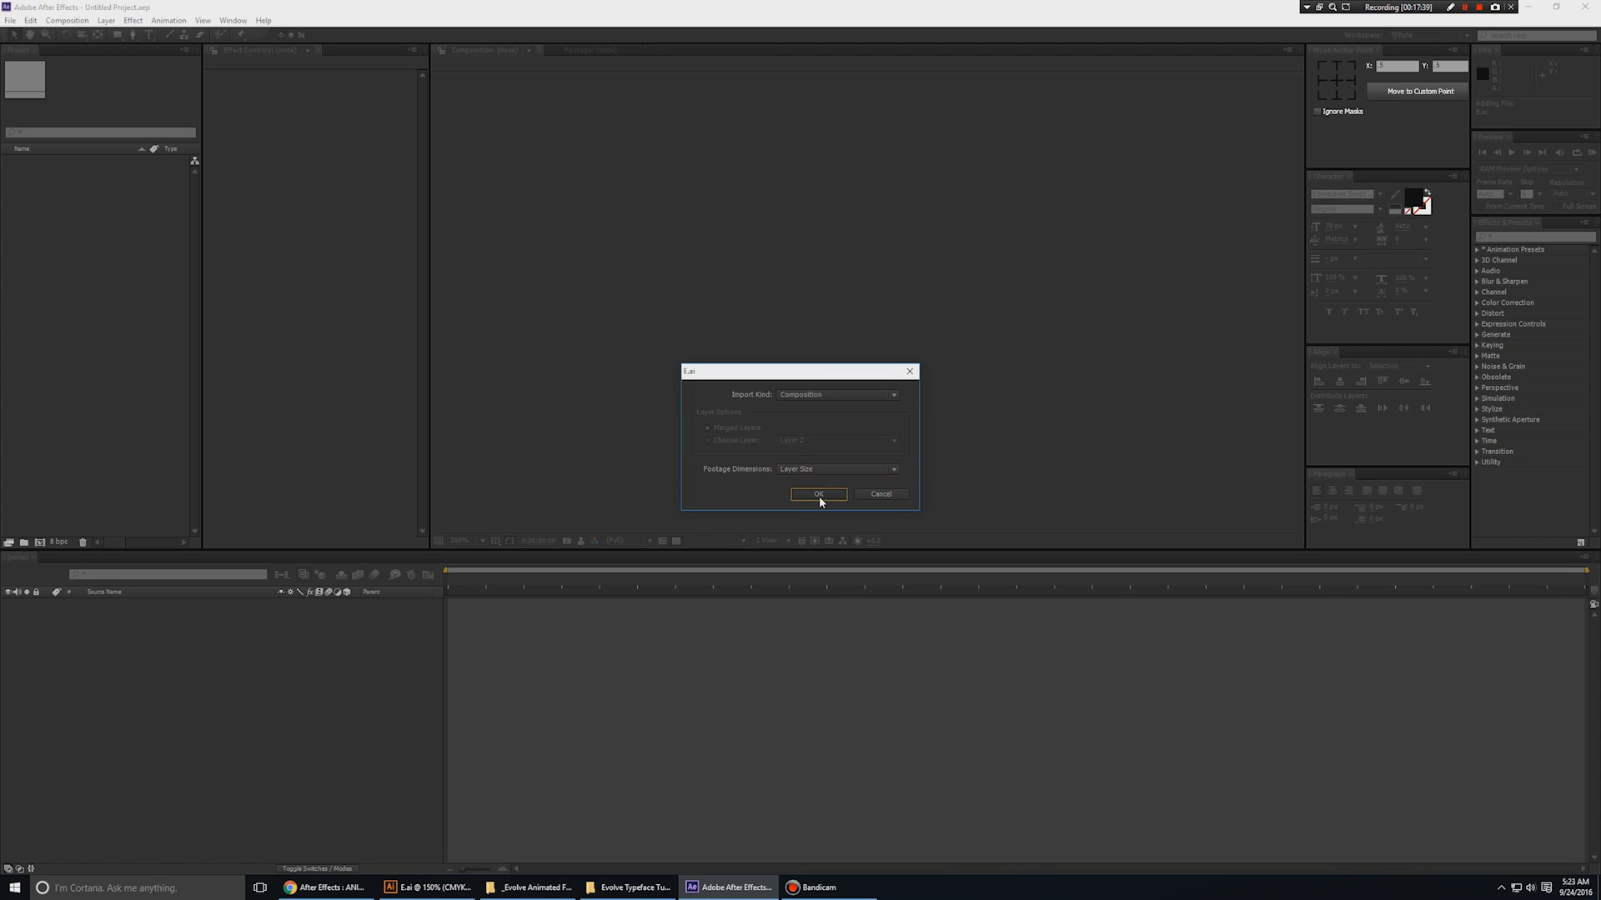
pyautogui.click(819, 494)
# - Open the imported E composition with the whole letter in view and inspect all its layers
pyautogui.click(40, 161)
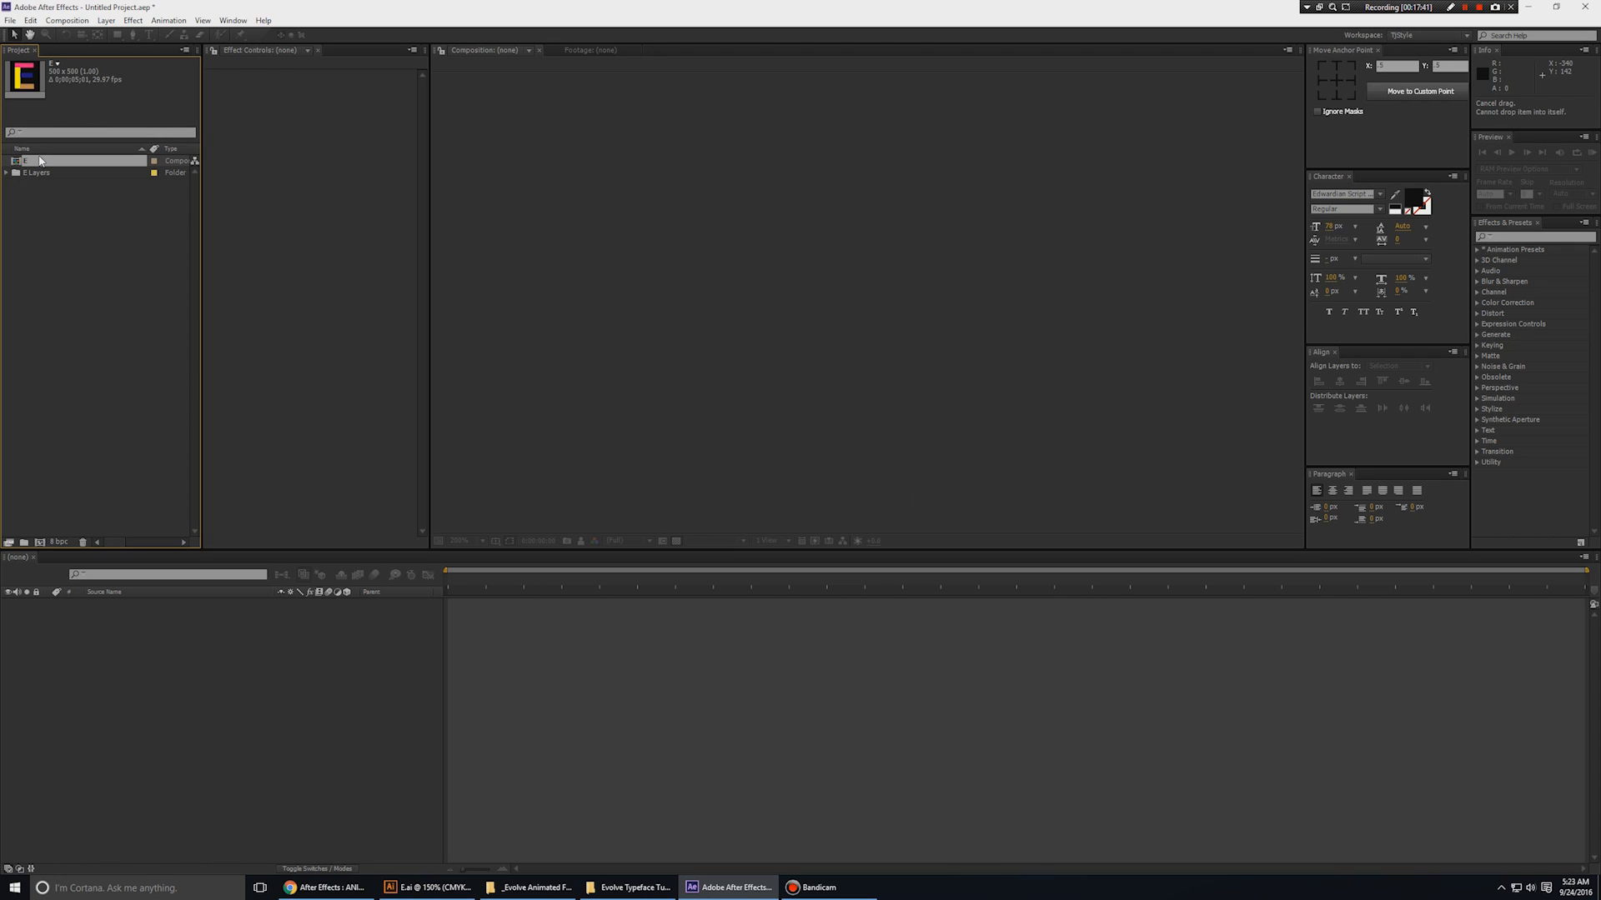
pyautogui.doubleClick(37, 161)
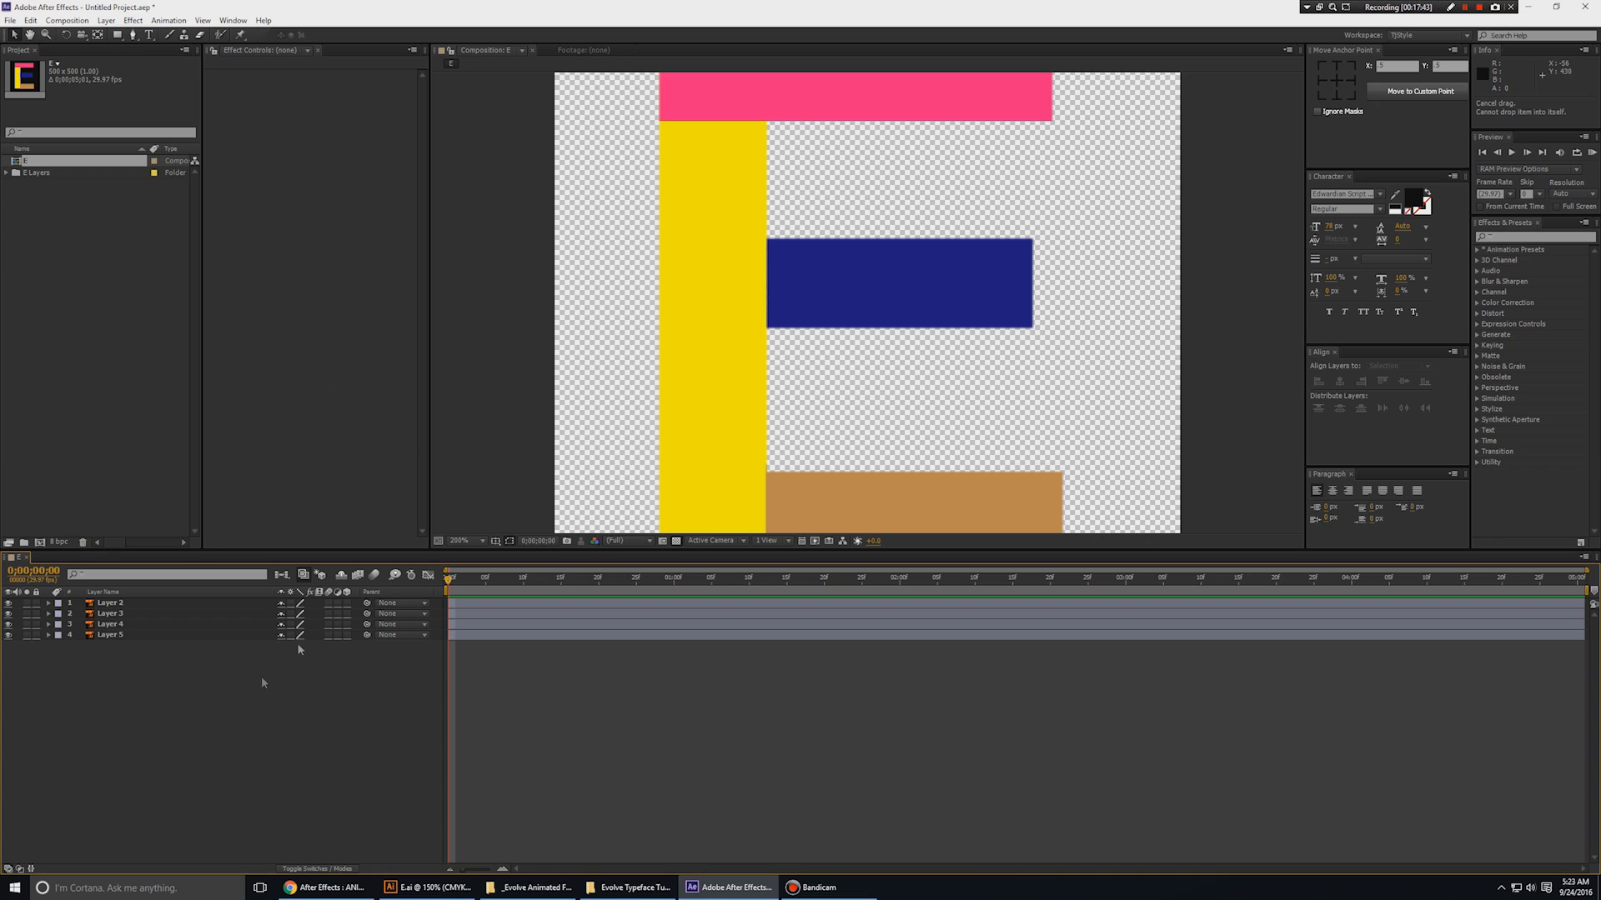
pyautogui.scroll(-1, 682, 329)
pyautogui.moveTo(999, 362); pyautogui.dragTo(979, 361)
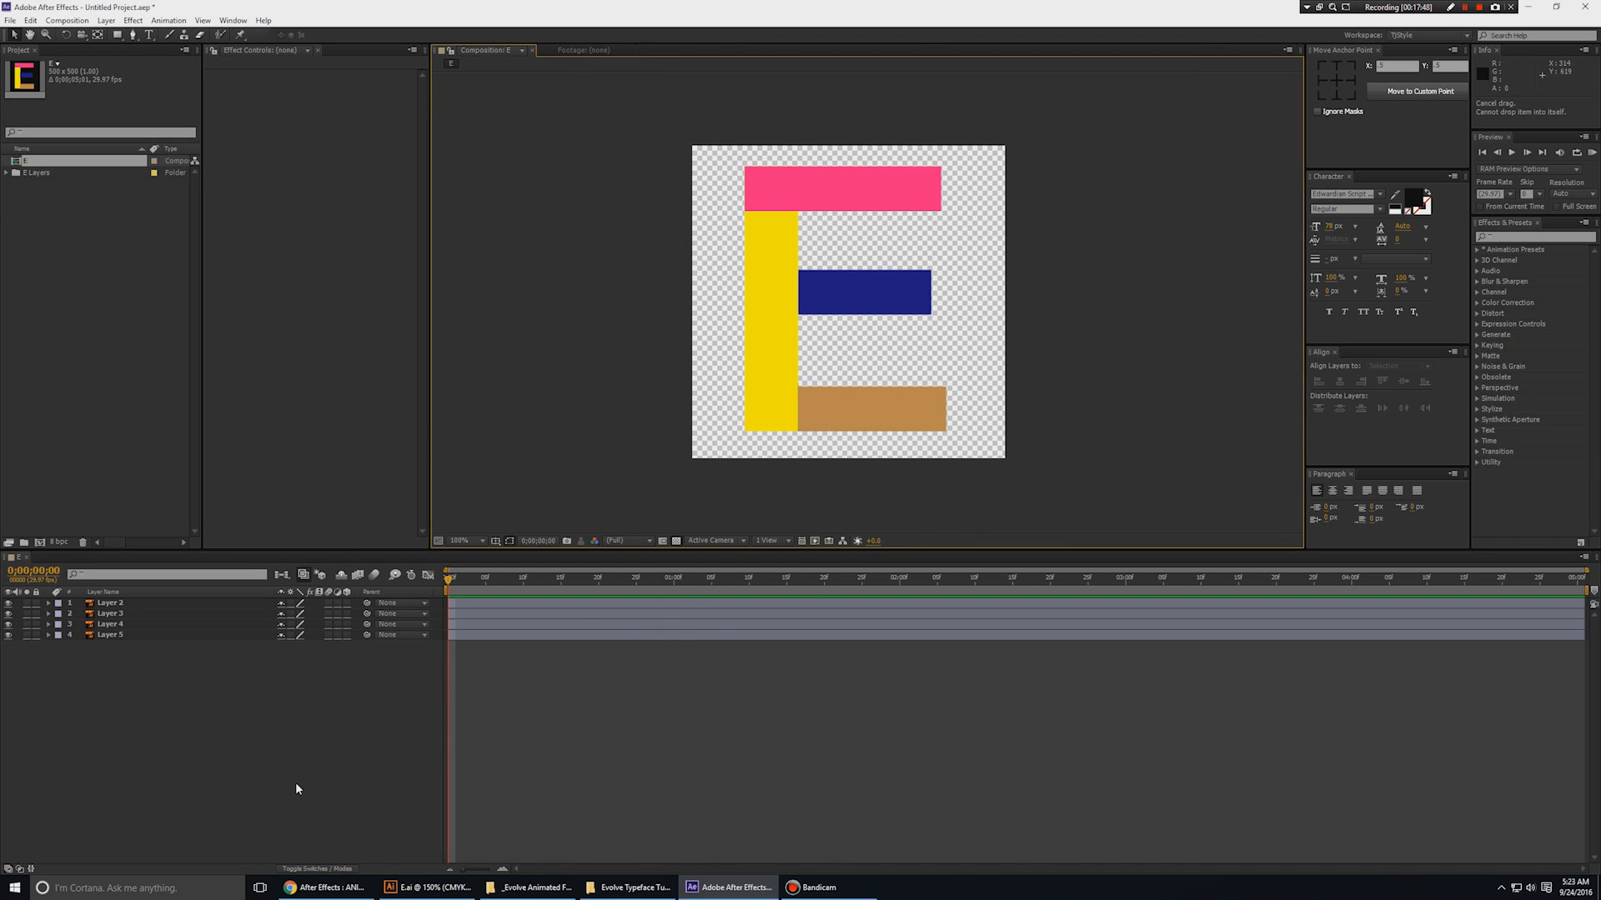
pyautogui.click(212, 757)
pyautogui.hotkey('ctrl', 'a')
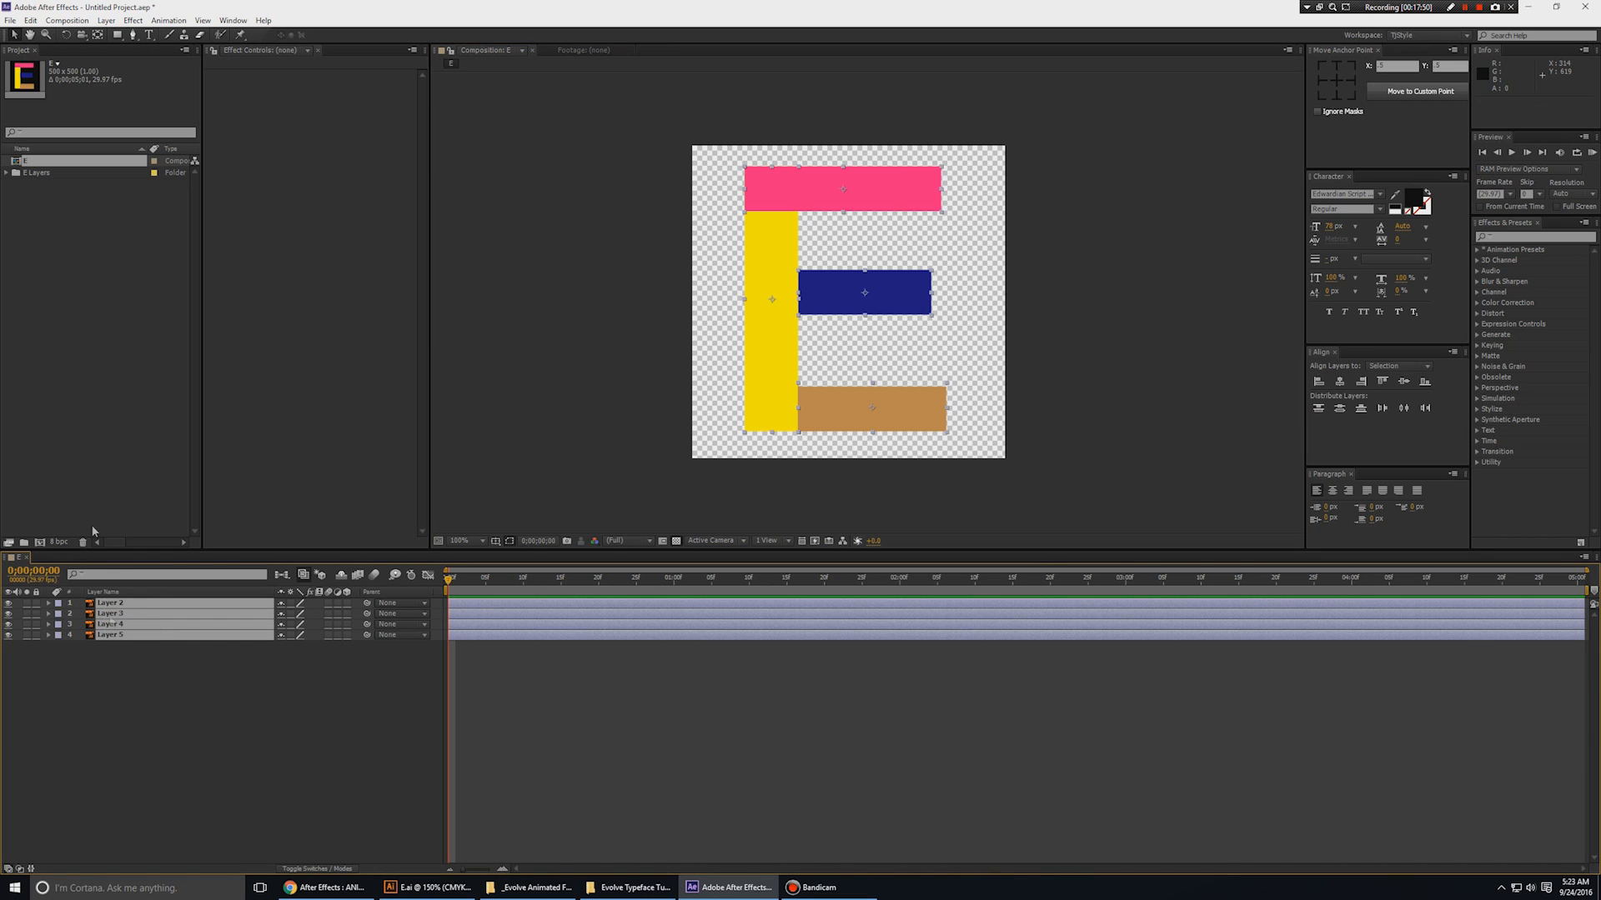
pyautogui.click(408, 755)
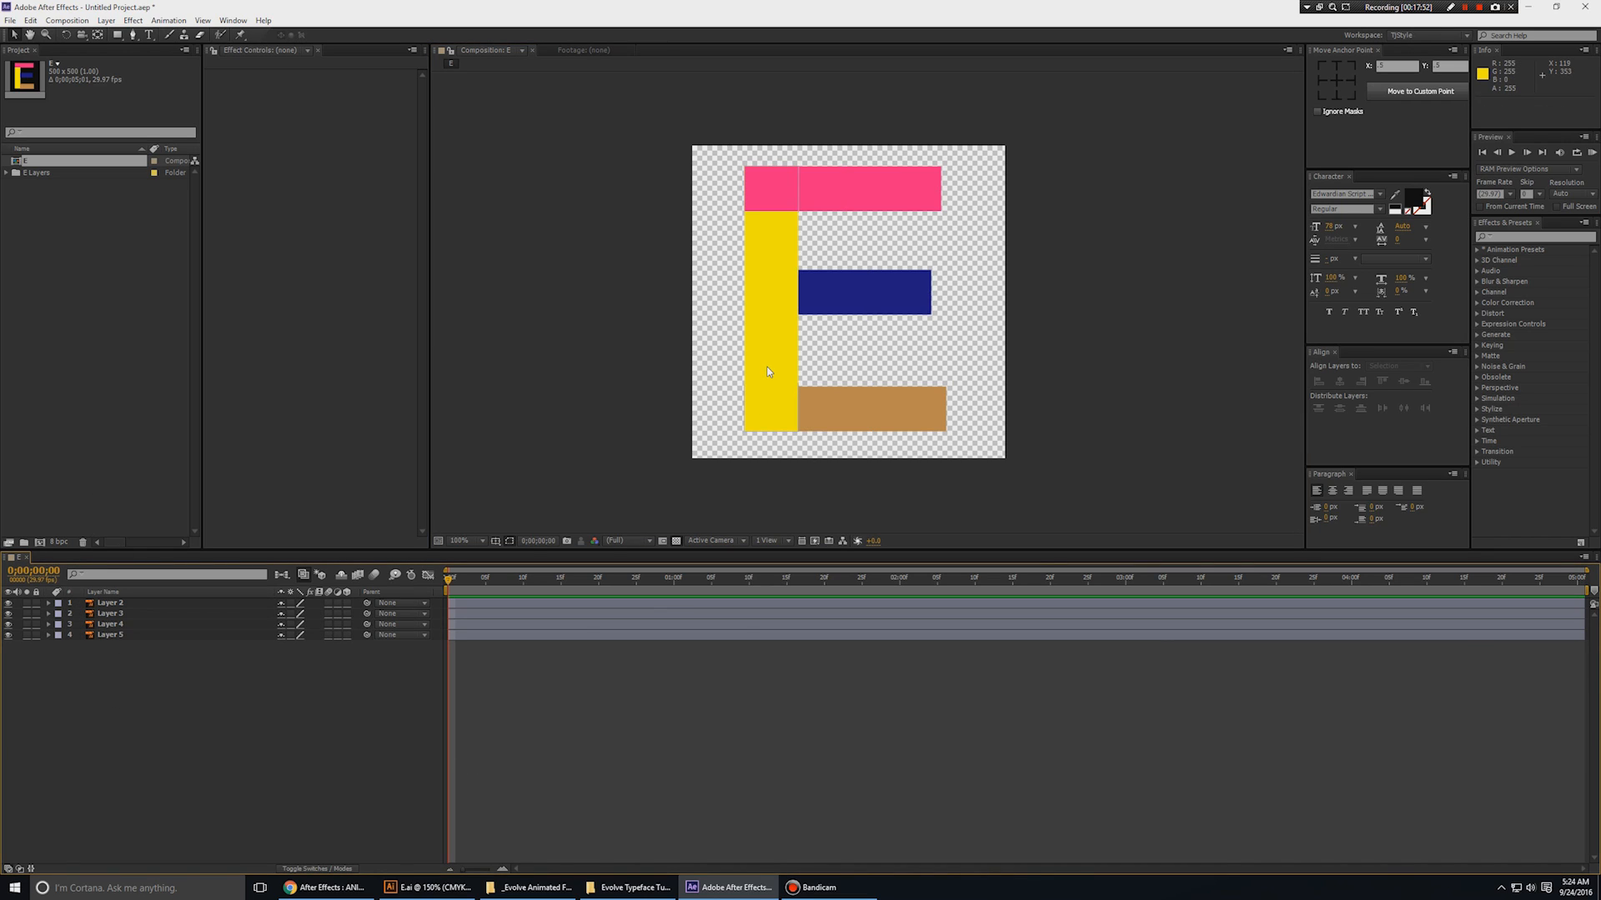
# - Set the E composition's background color to white and turn off the transparency grid
pyautogui.rightClick(359, 714)
pyautogui.click(383, 744)
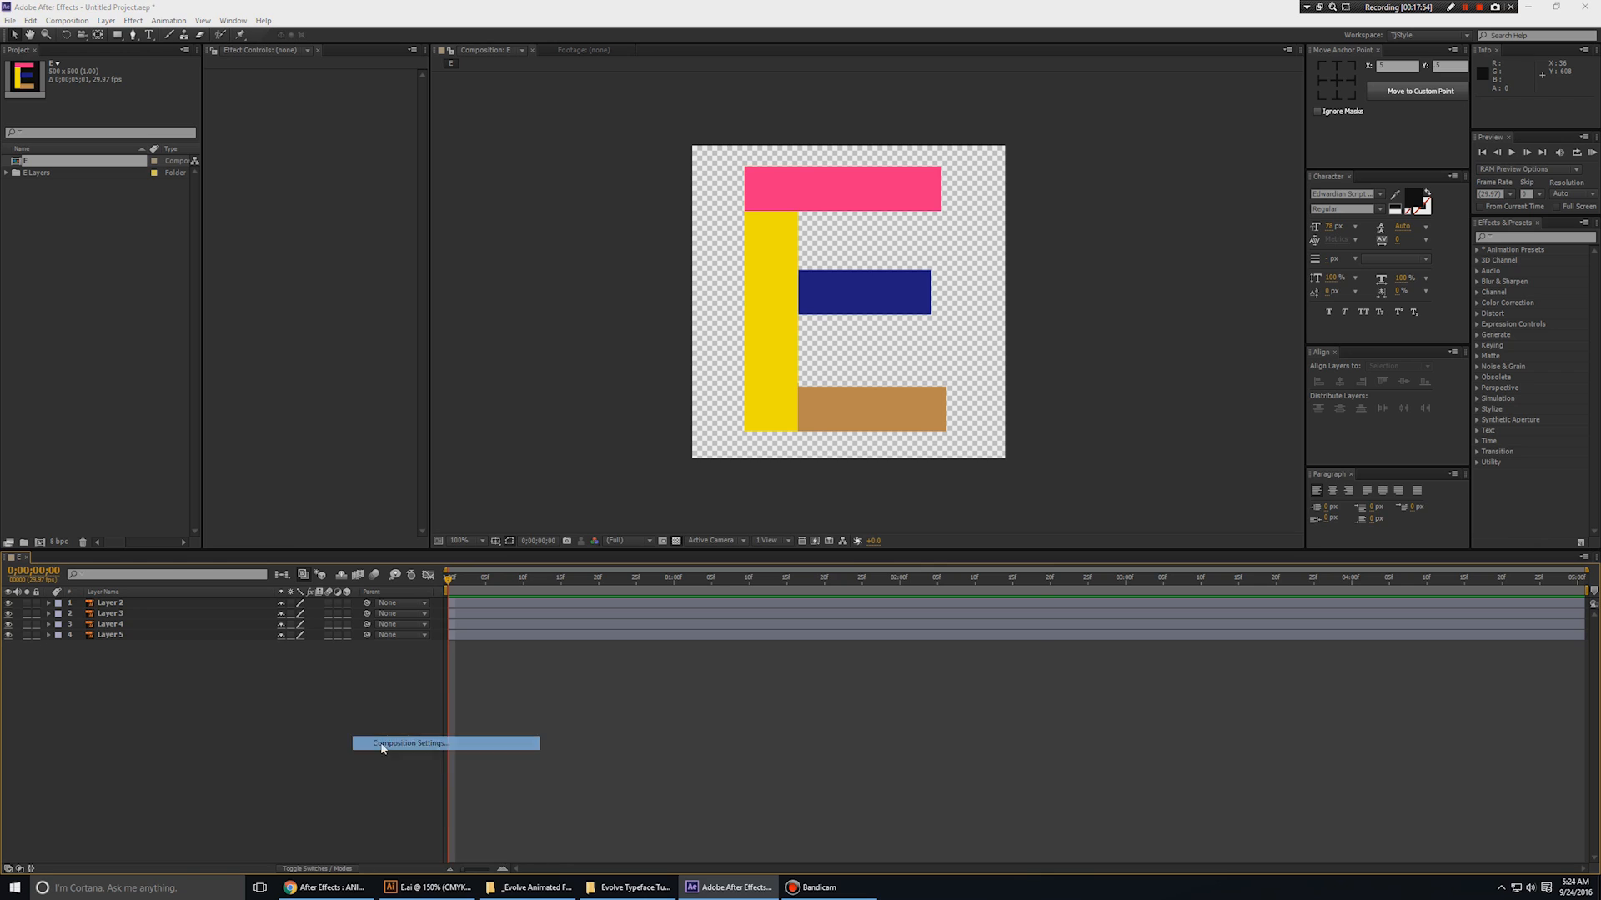
pyautogui.click(806, 696)
pyautogui.moveTo(689, 411); pyautogui.dragTo(603, 344)
pyautogui.click(919, 367)
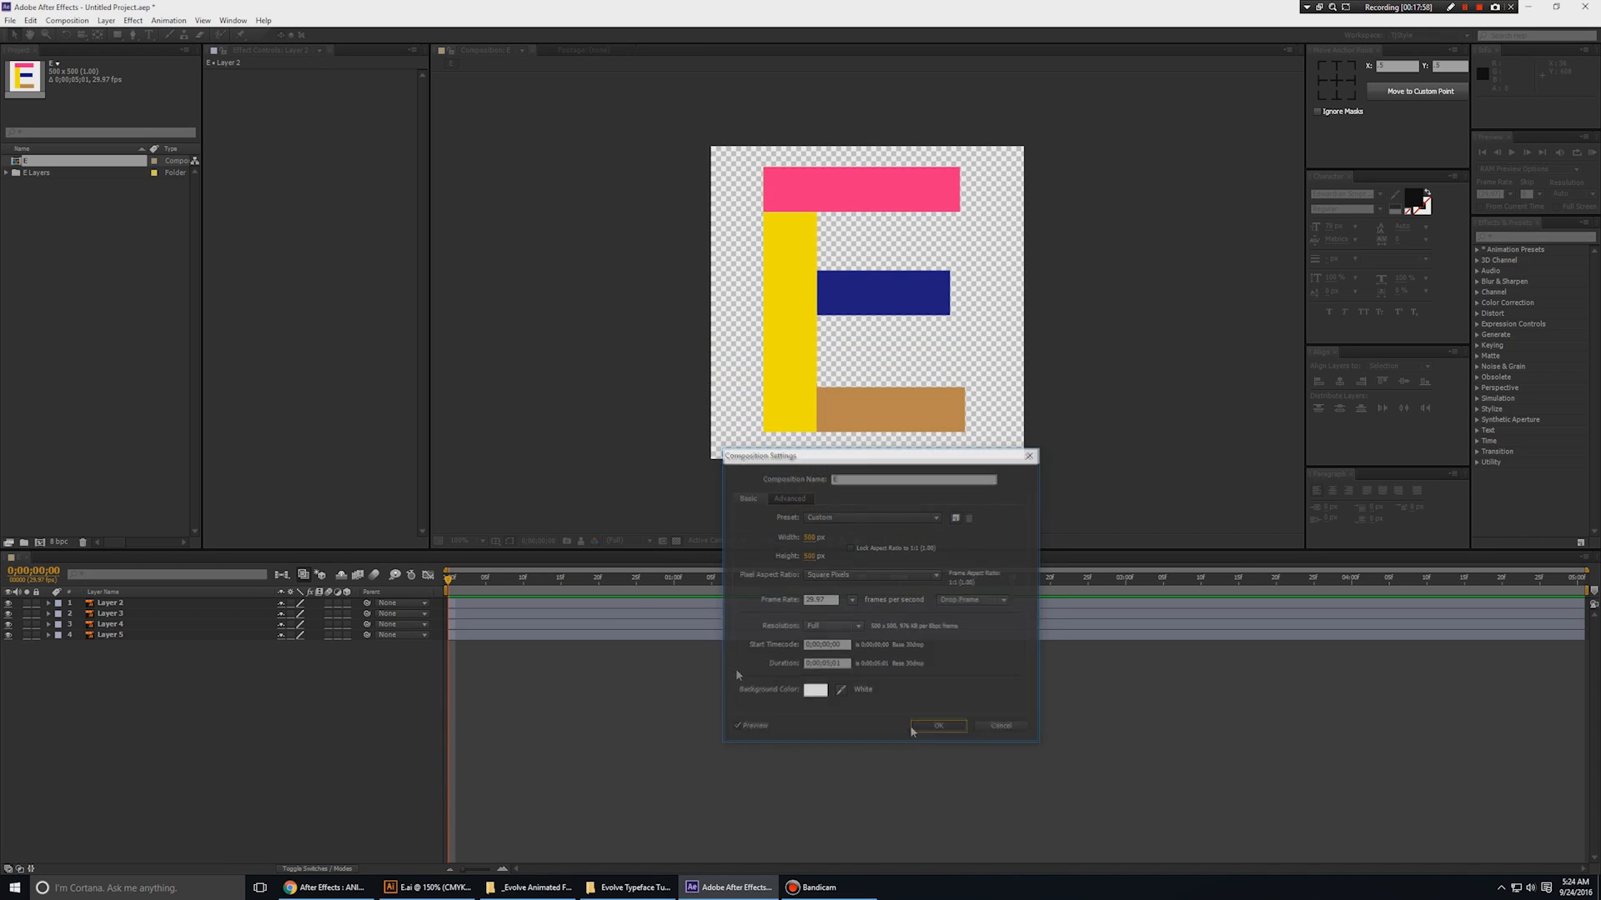
pyautogui.click(937, 726)
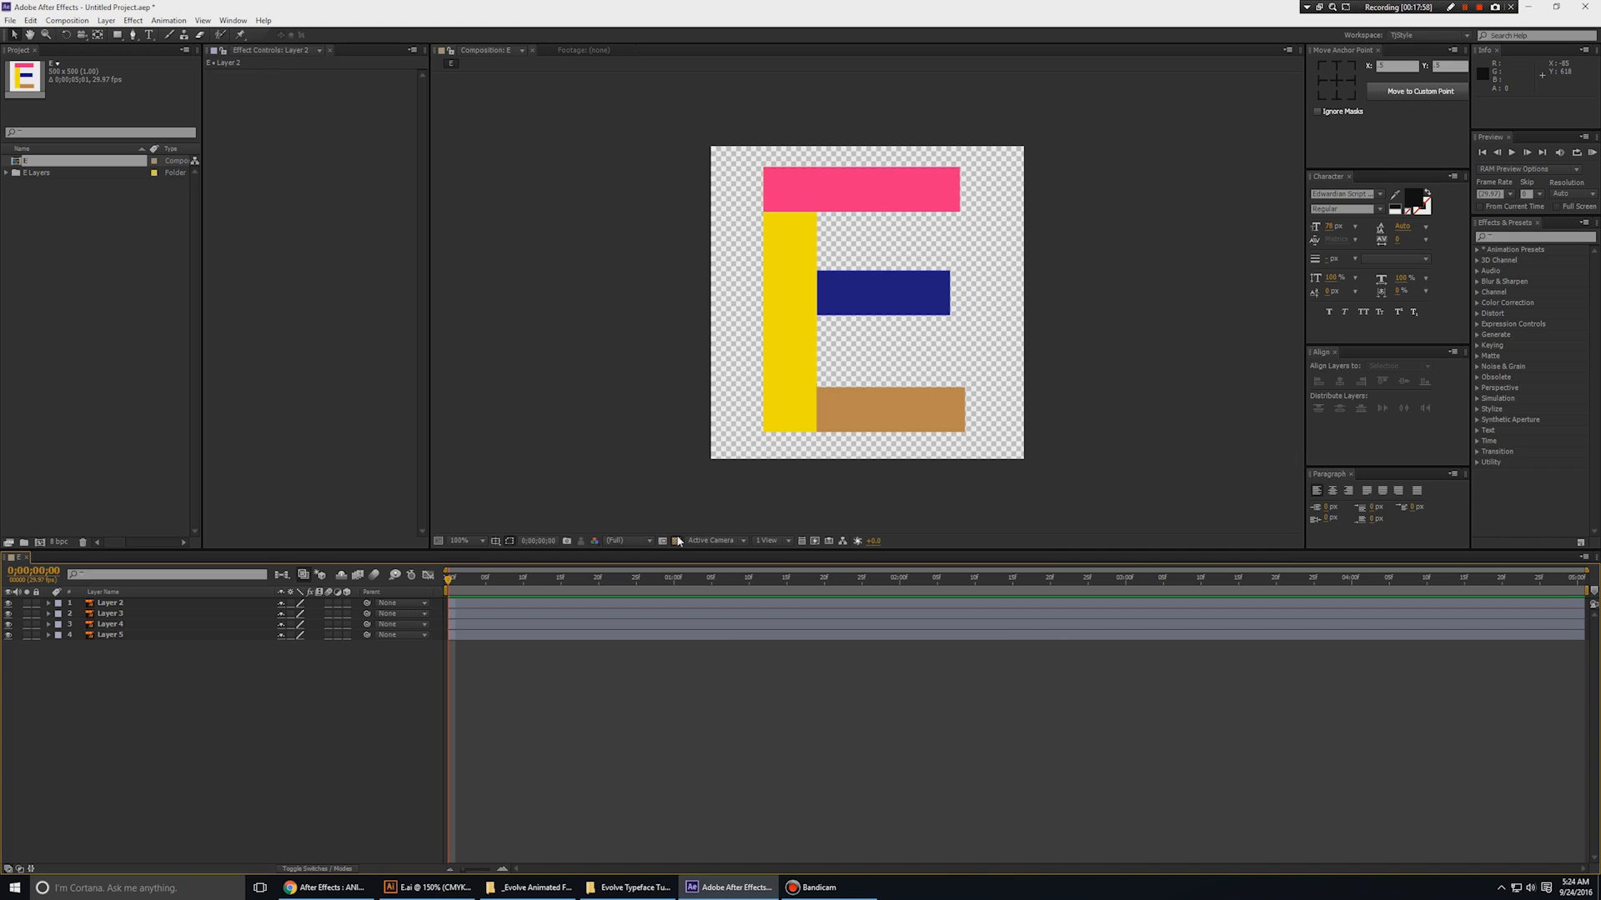
# - Select the yellow stem's layer and examine the Move Anchor Point script panel and its entry among the installed scripts
pyautogui.click(777, 285)
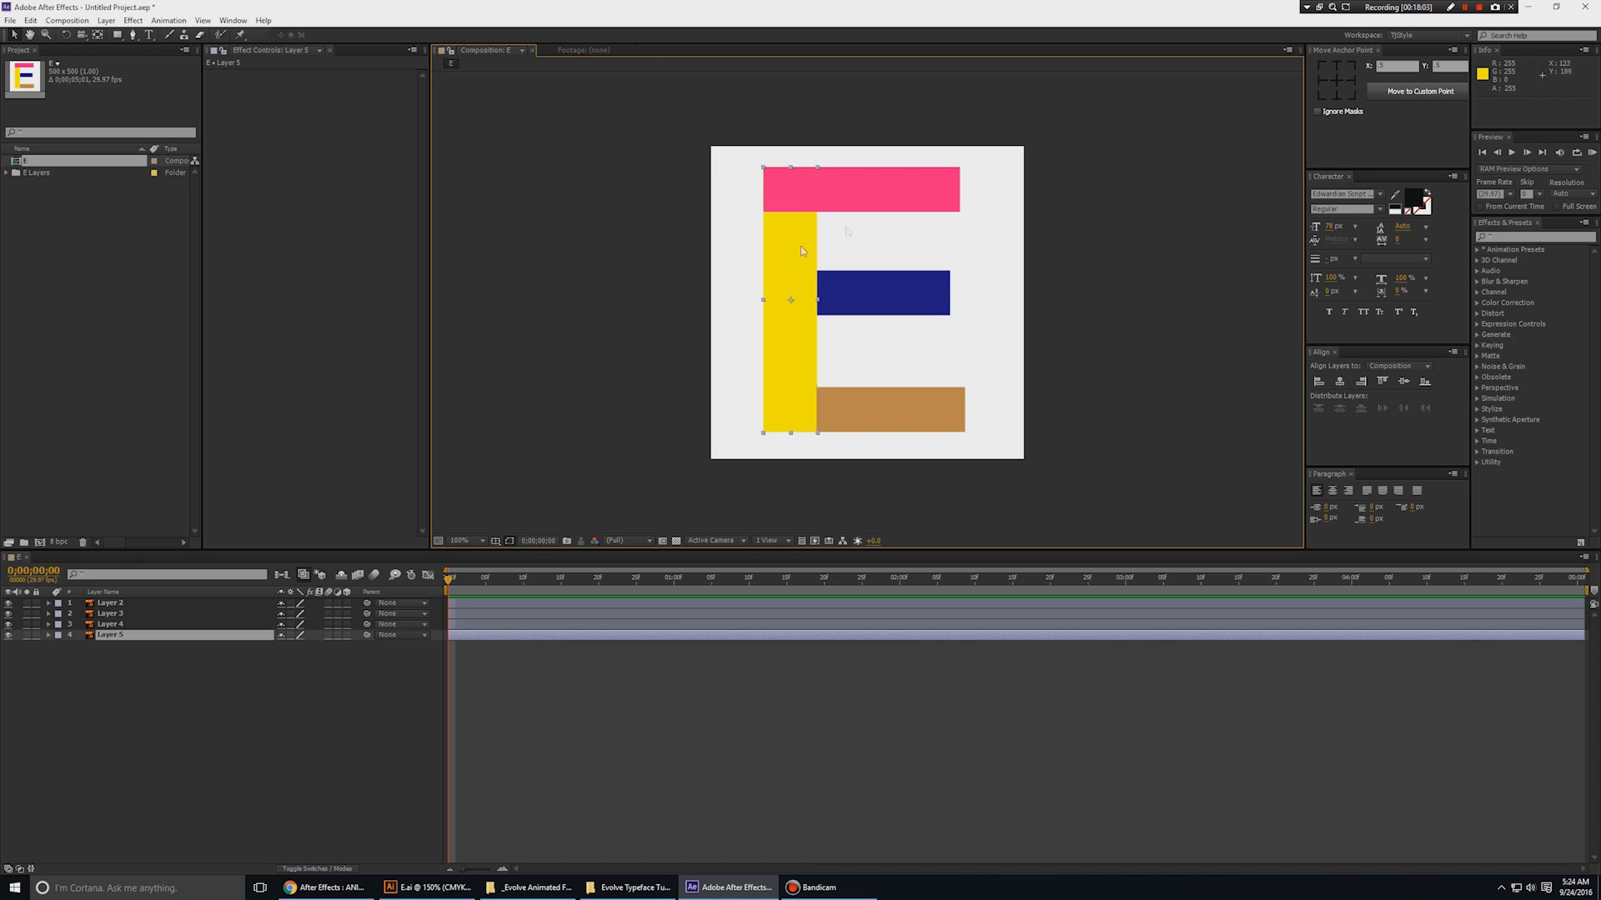
pyautogui.click(1334, 52)
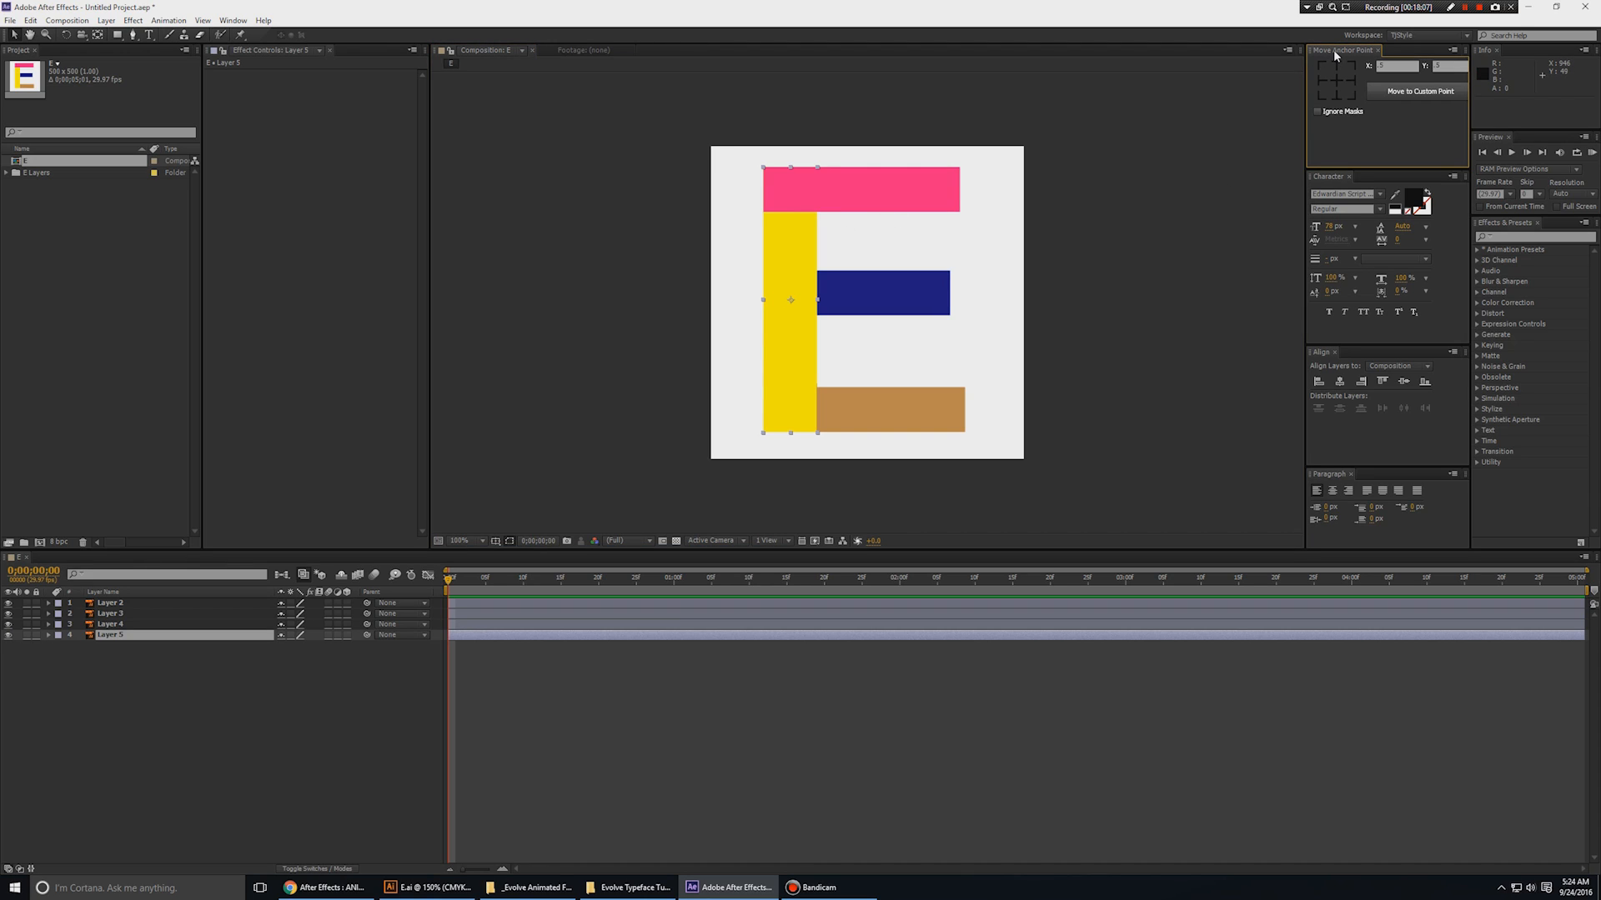
pyautogui.click(233, 20)
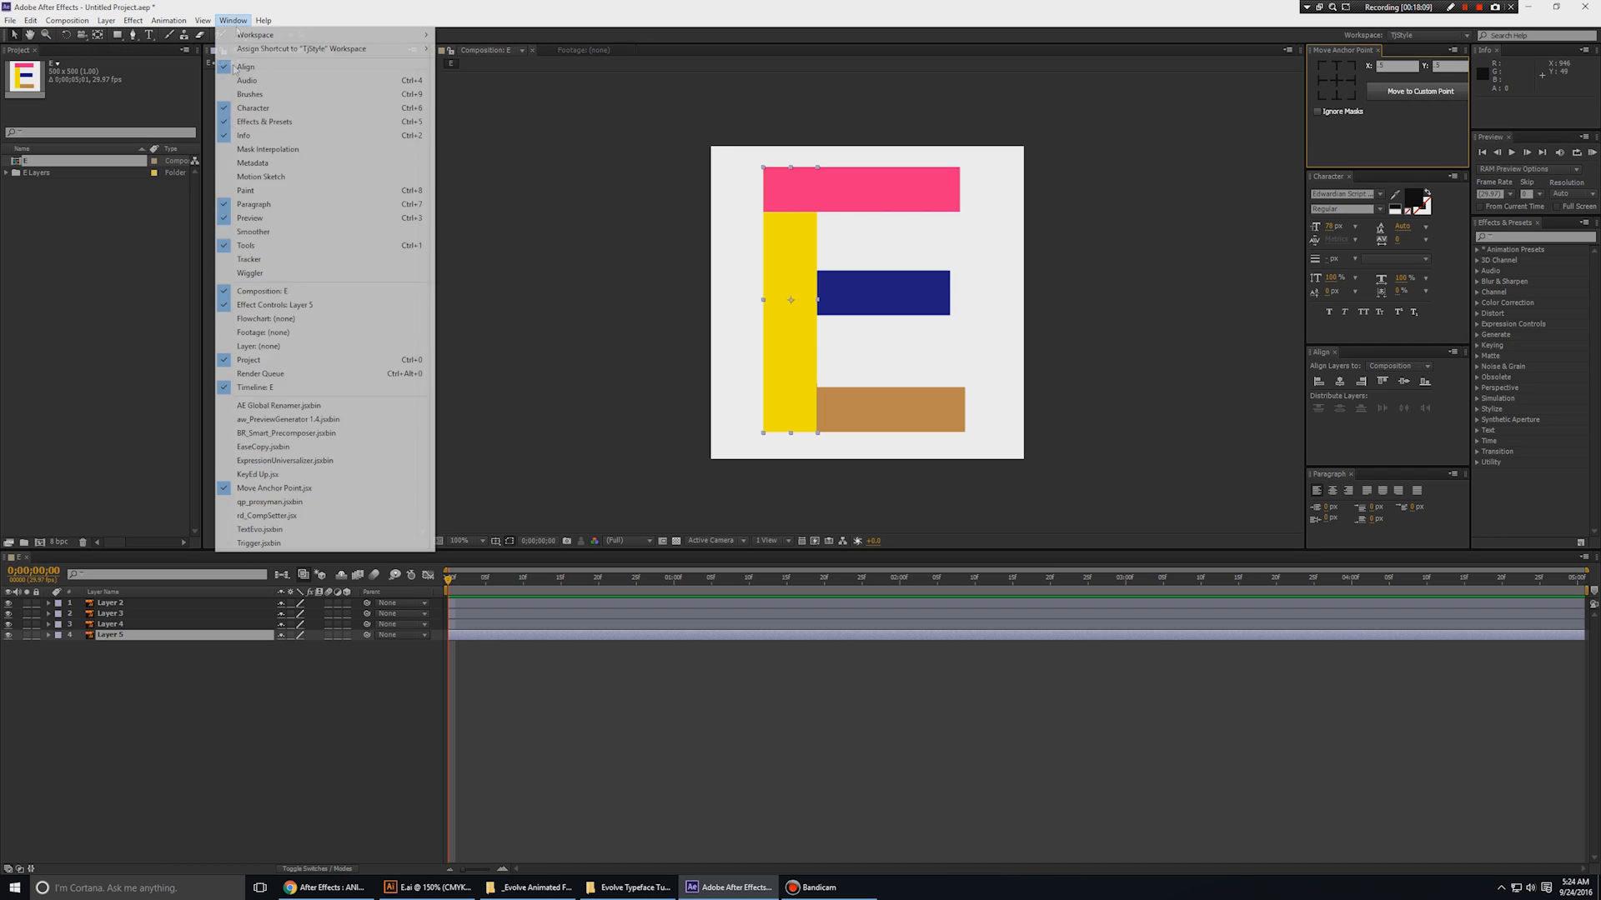
pyautogui.click(293, 712)
pyautogui.click(283, 708)
pyautogui.click(118, 636)
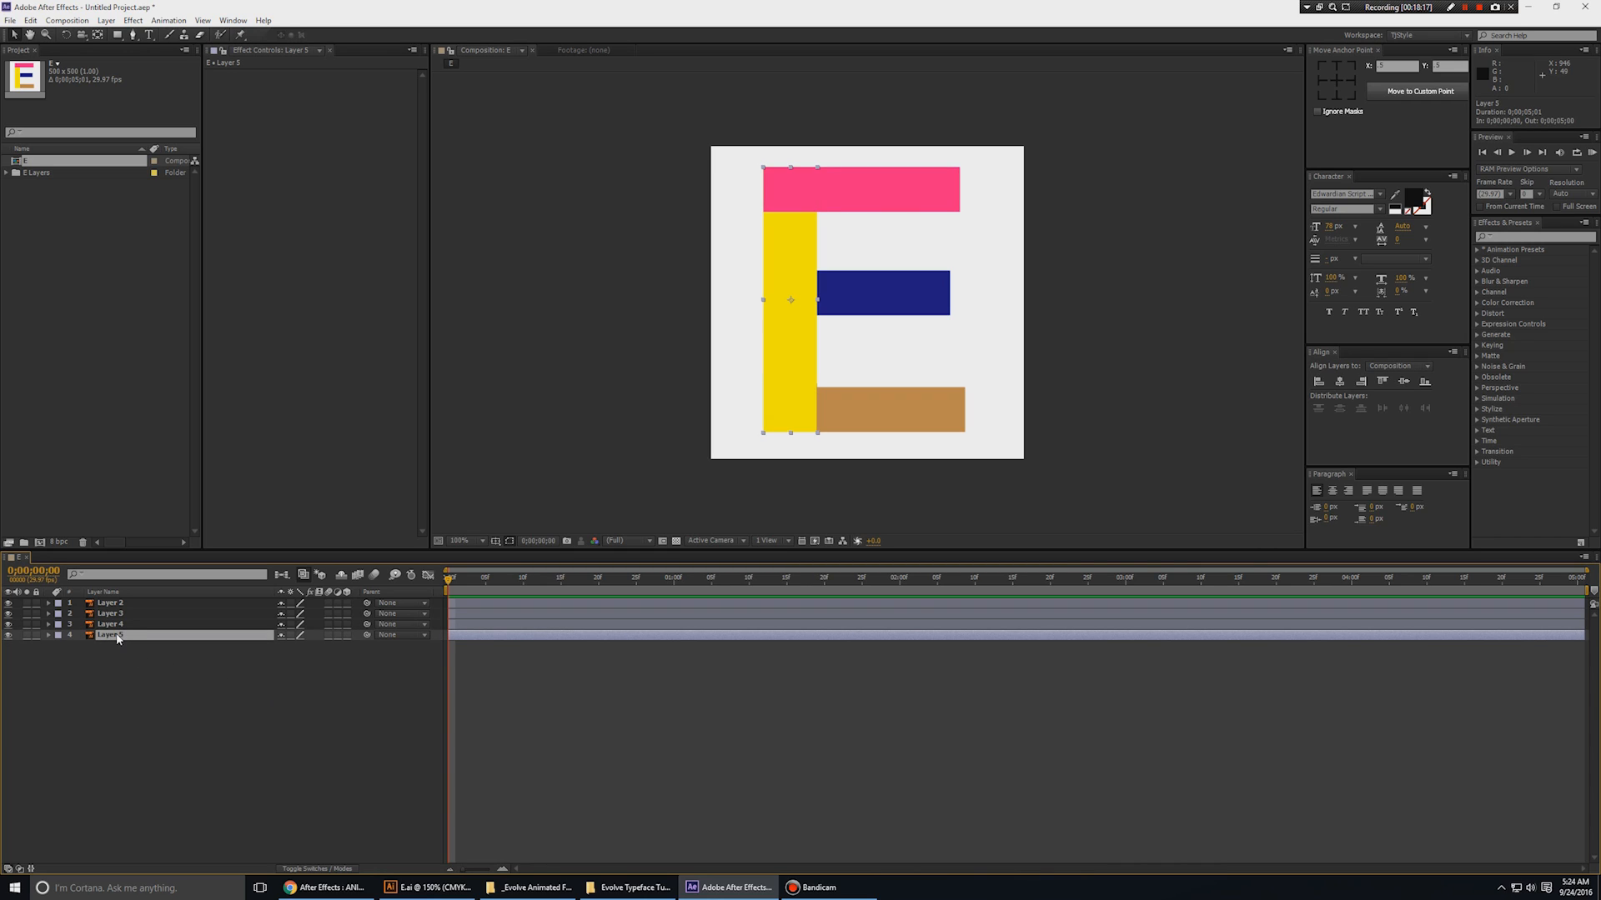
# - Move the yellow stem's anchor point to its bottom center and add a 100% Scale keyframe at 0;00;01;00
pyautogui.click(1359, 57)
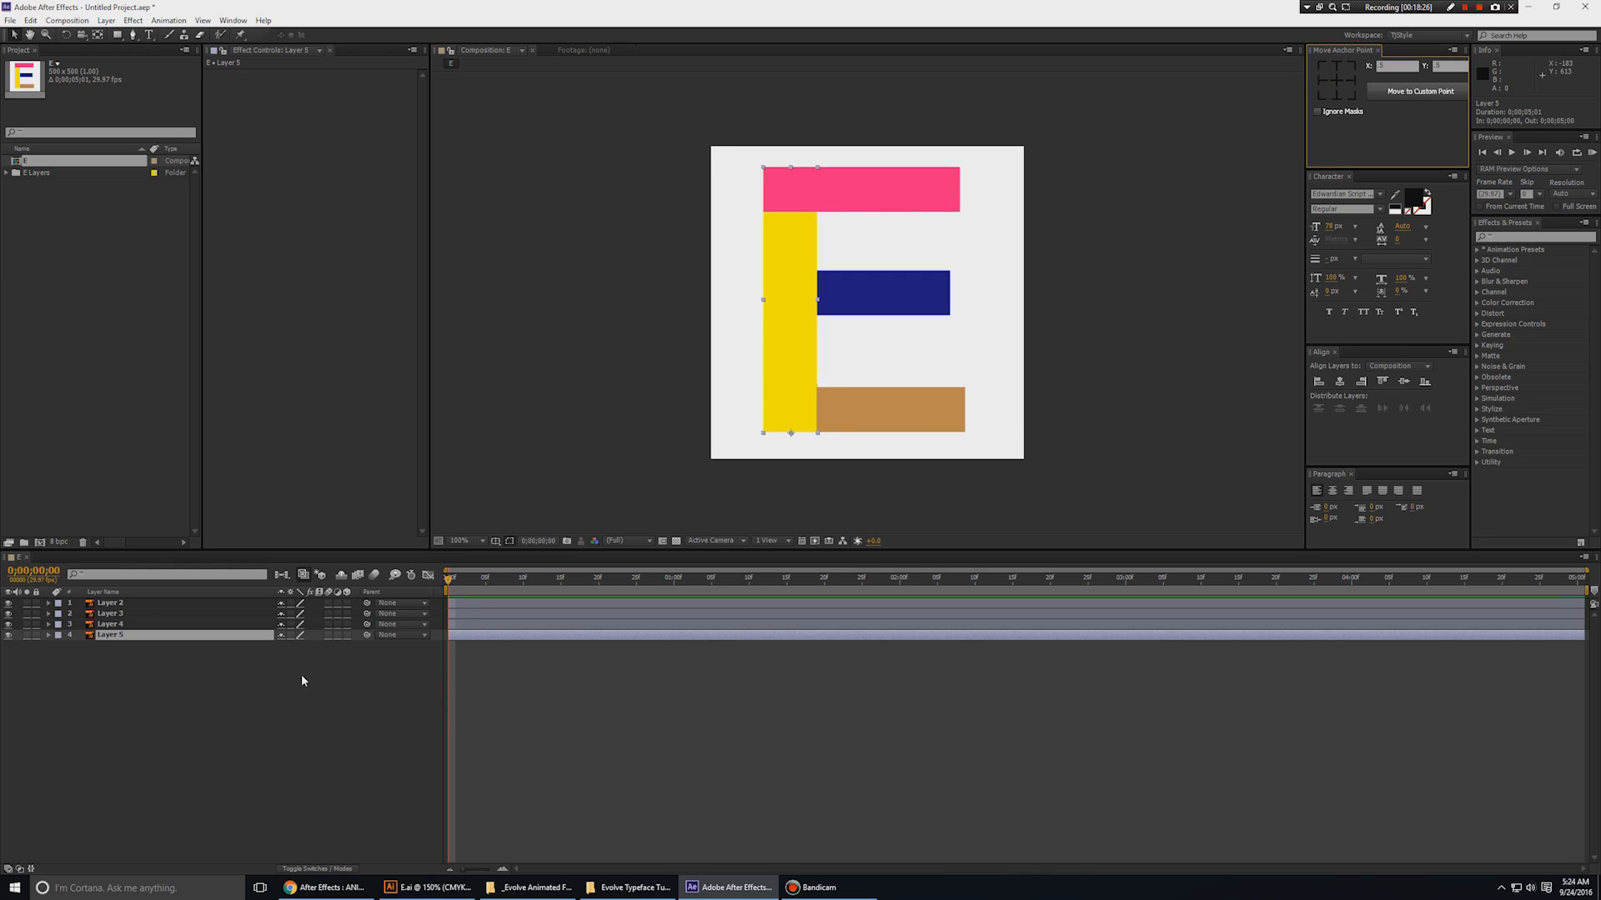
pyautogui.click(207, 647)
pyautogui.click(192, 635)
pyautogui.press('s')
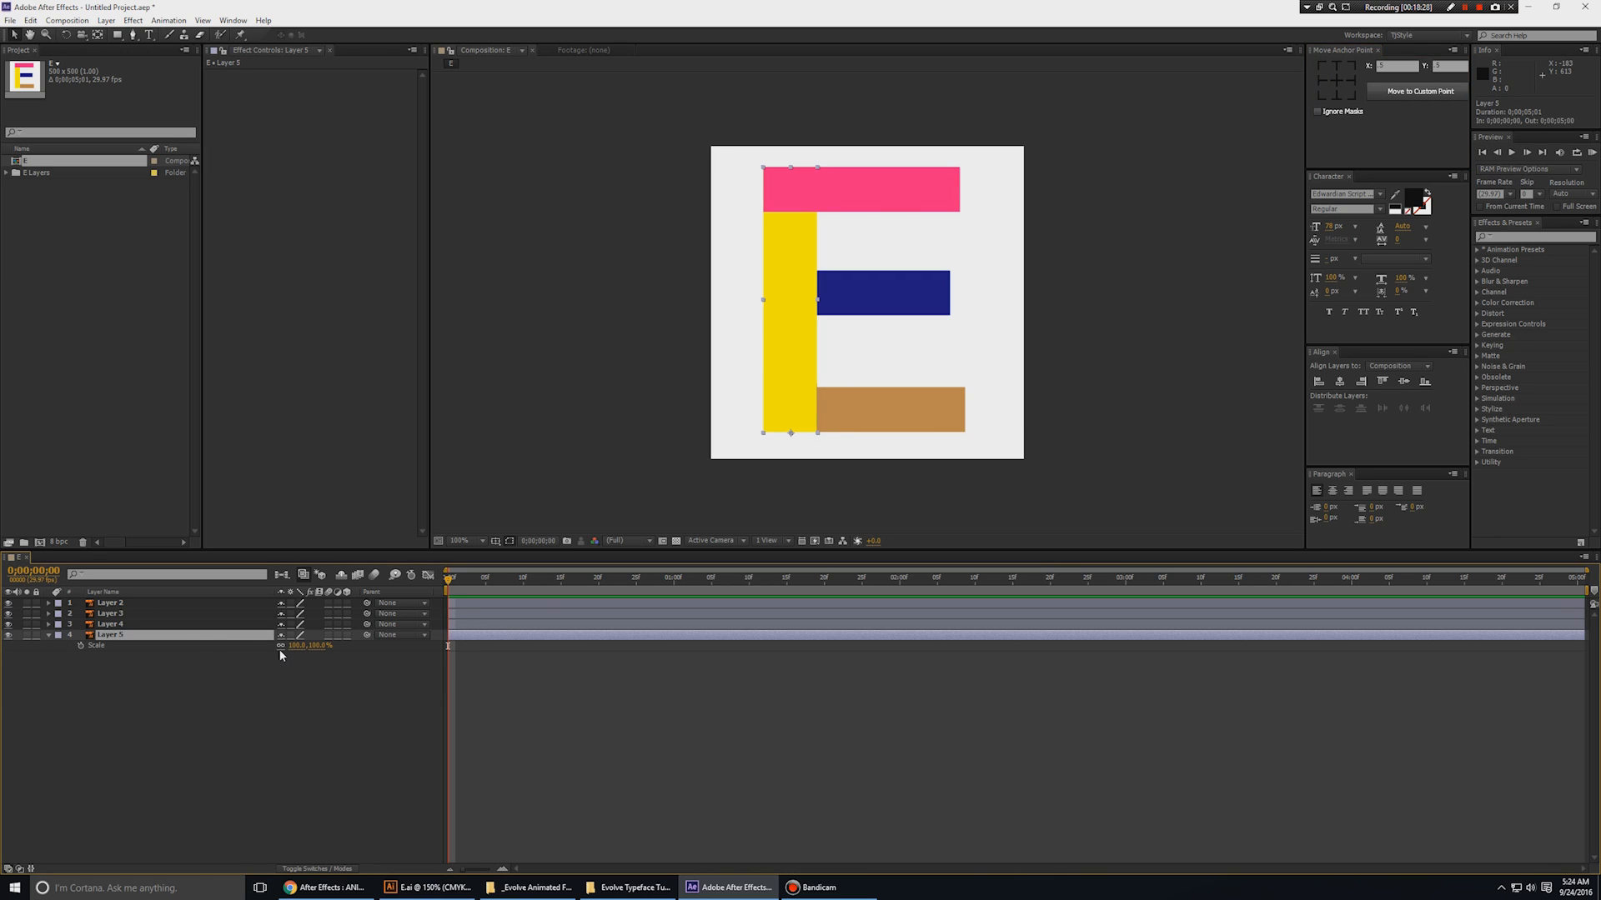
pyautogui.moveTo(514, 589); pyautogui.dragTo(674, 584)
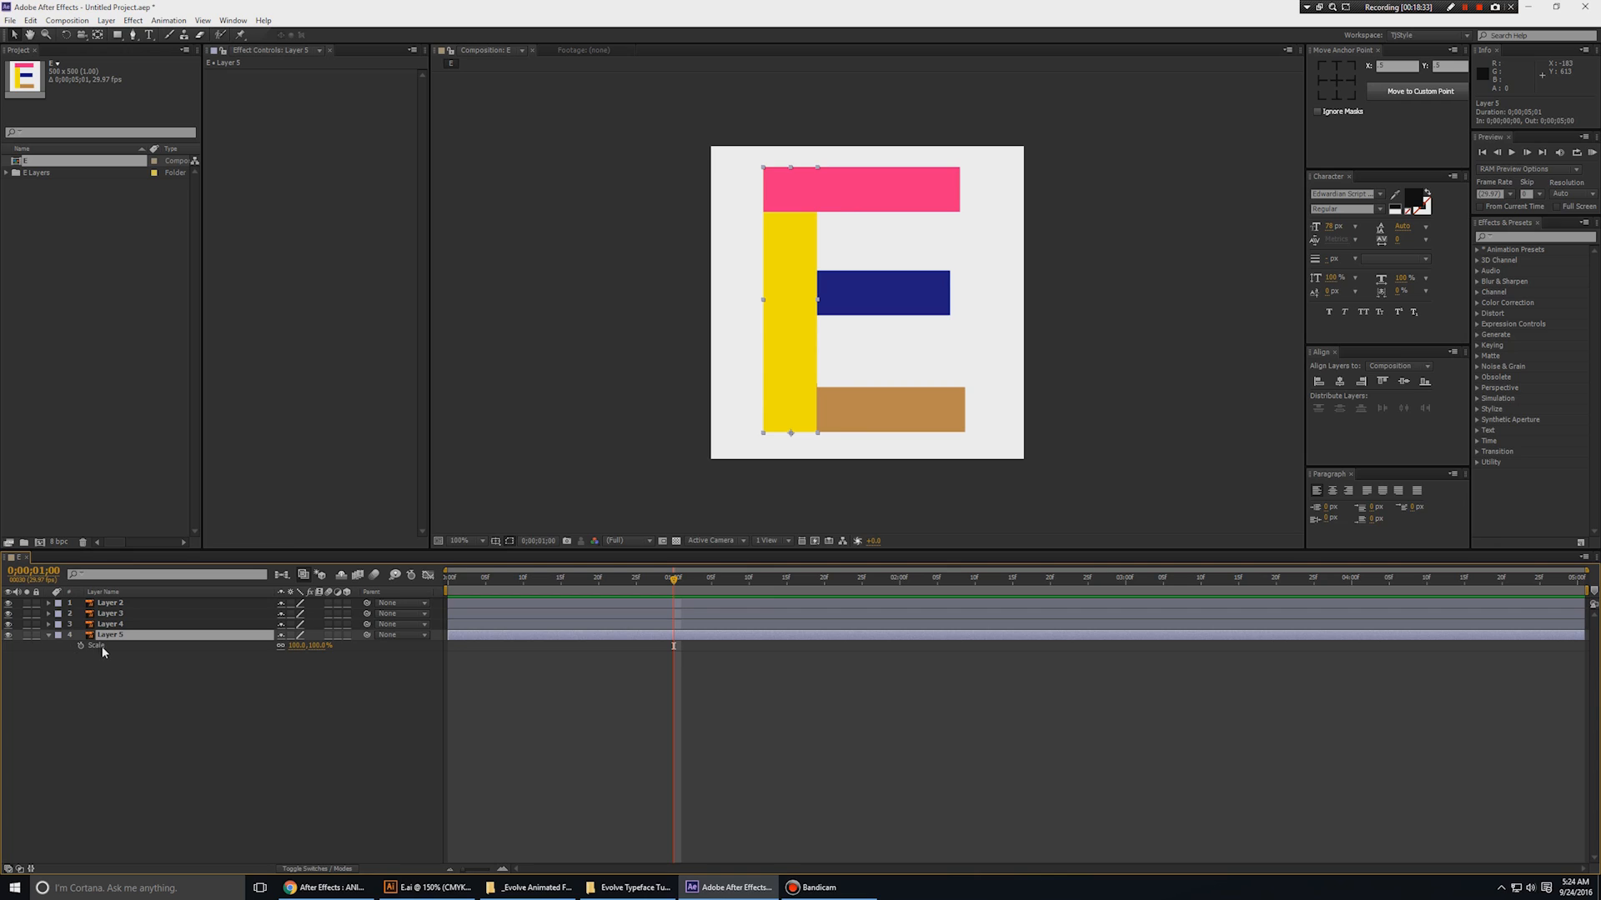
pyautogui.click(80, 645)
pyautogui.click(138, 678)
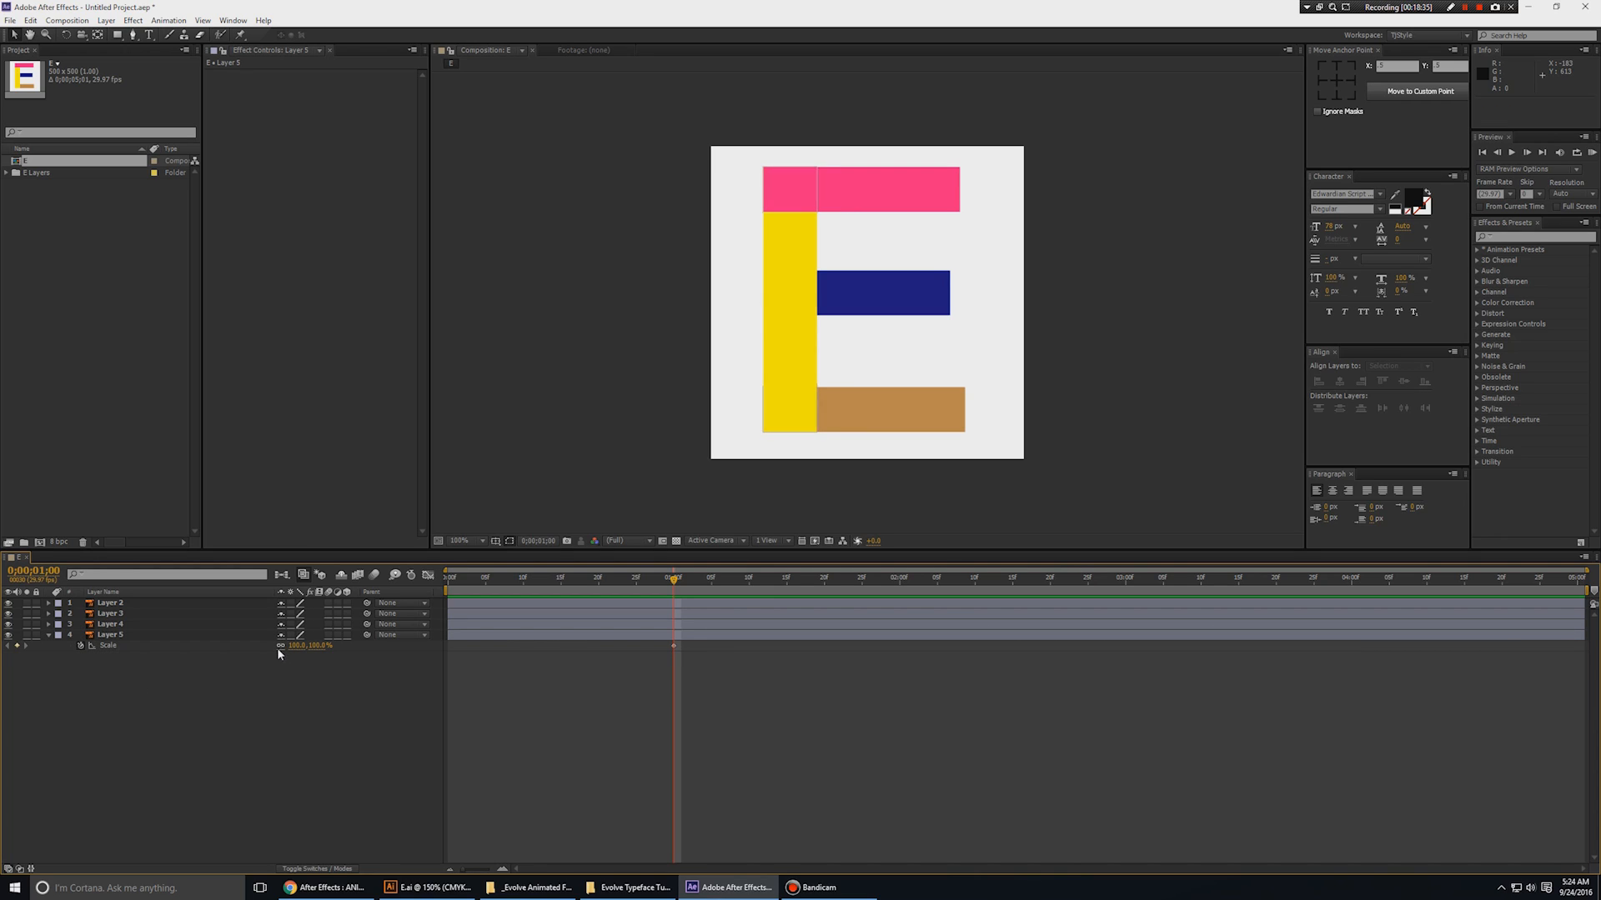
# - Set the yellow stem's vertical scale alone to 0% at the first frame, with proportions unlinked, and preview the growth
pyautogui.press('Home')
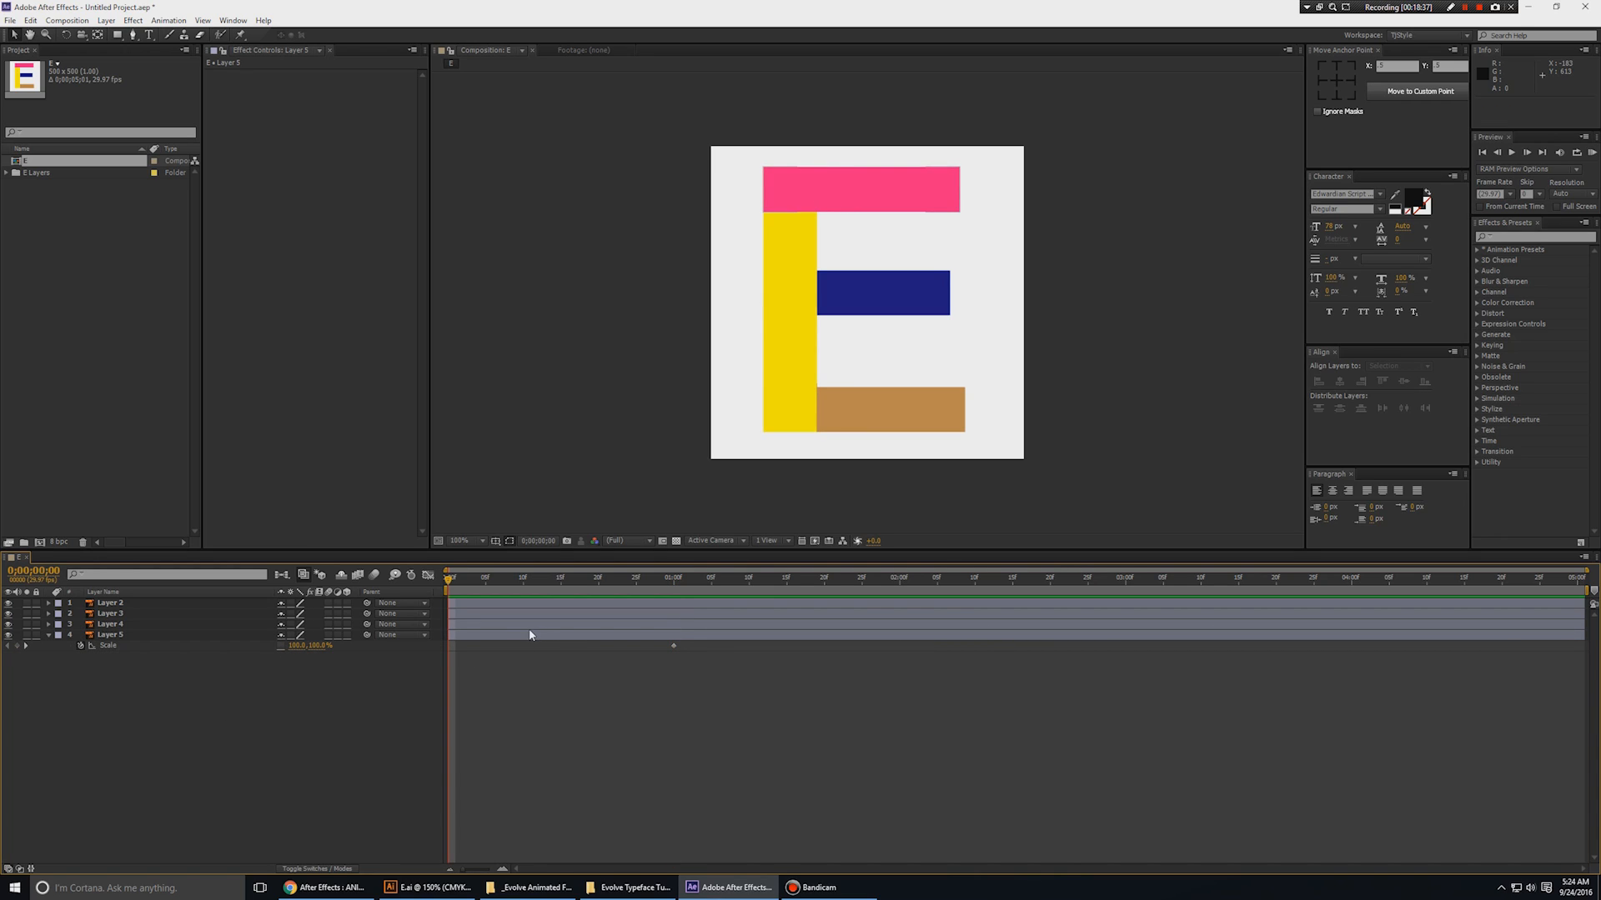
pyautogui.moveTo(322, 645); pyautogui.dragTo(273, 649)
pyautogui.click(318, 646)
pyautogui.write('3')
pyautogui.press('Return')
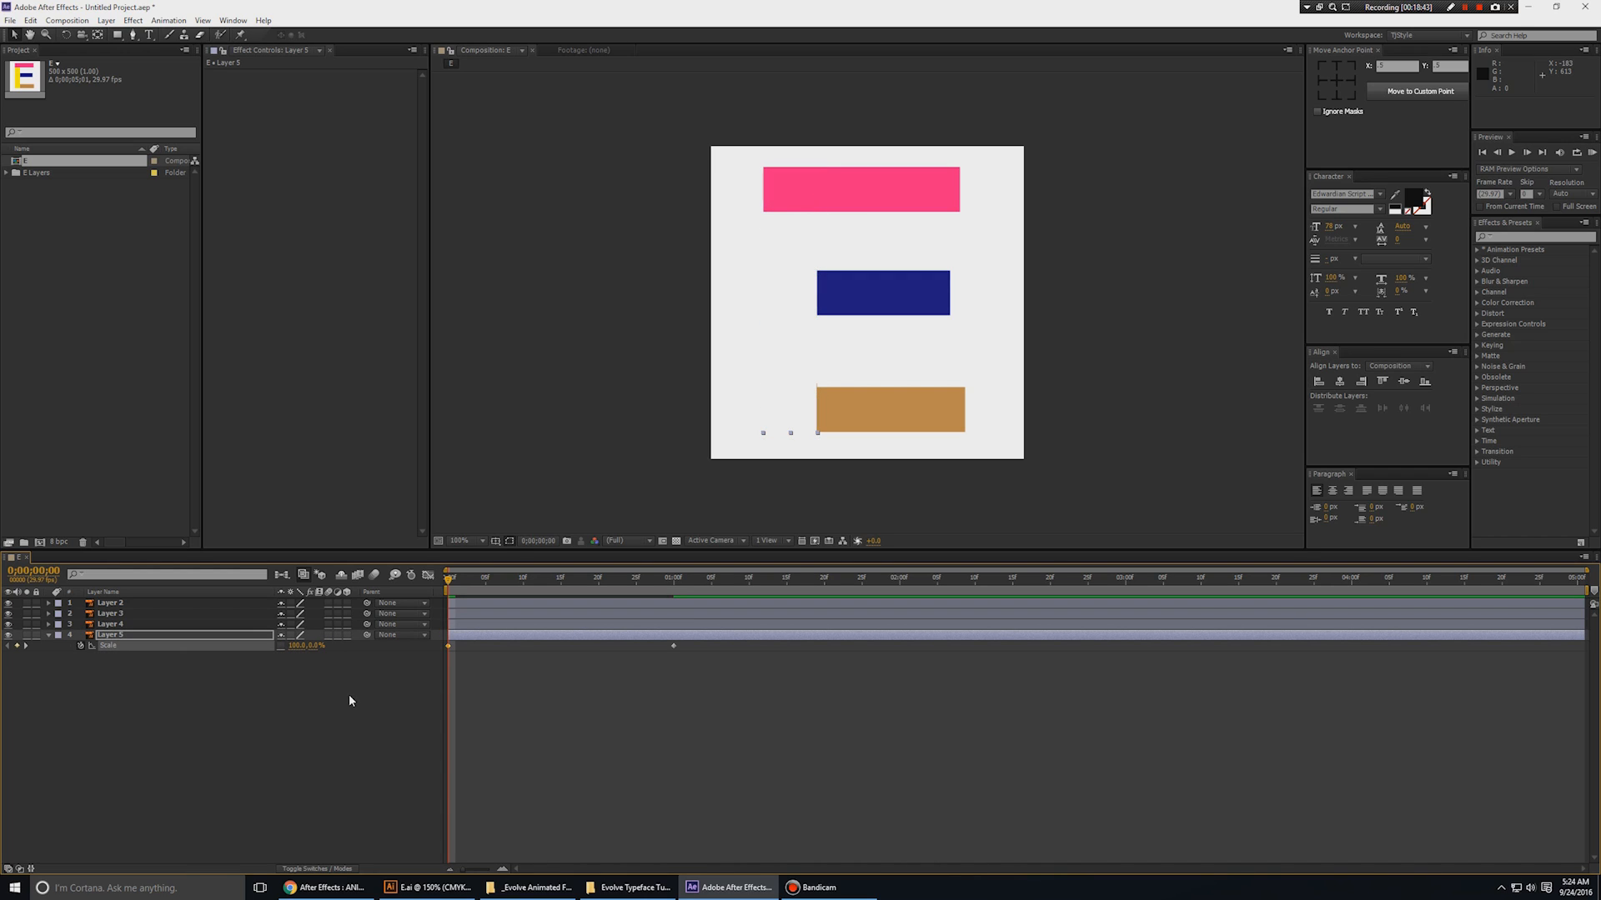
pyautogui.press('space')
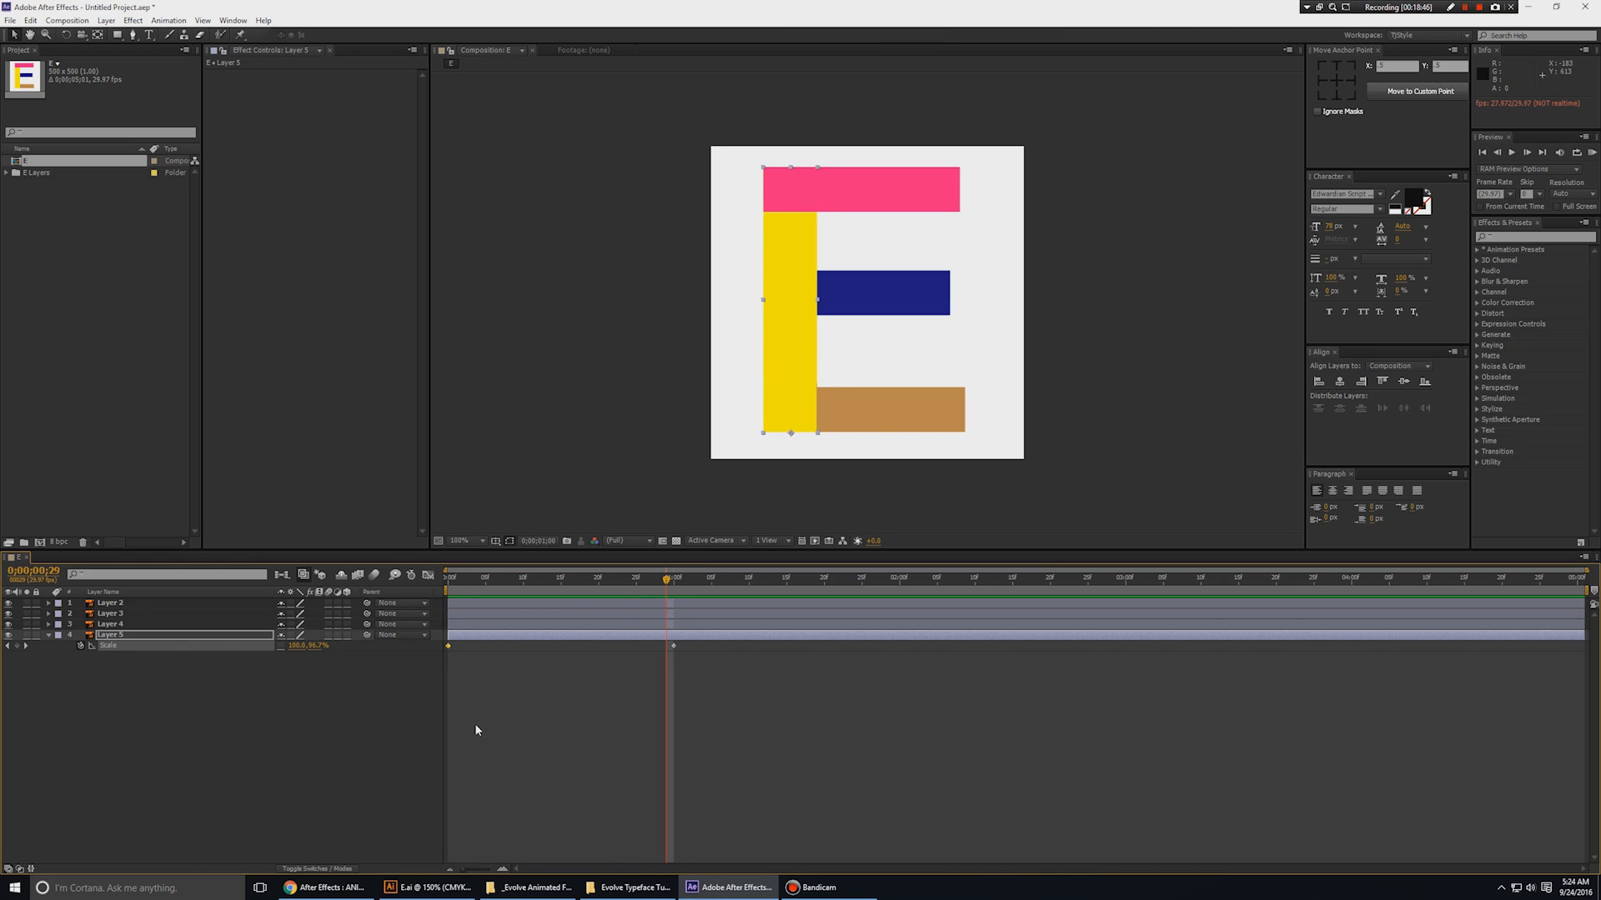
pyautogui.click(677, 706)
# - Try narrowing the pink top bar horizontally until it starts at the stem's inner edge, and undo the scaling
pyautogui.click(129, 624)
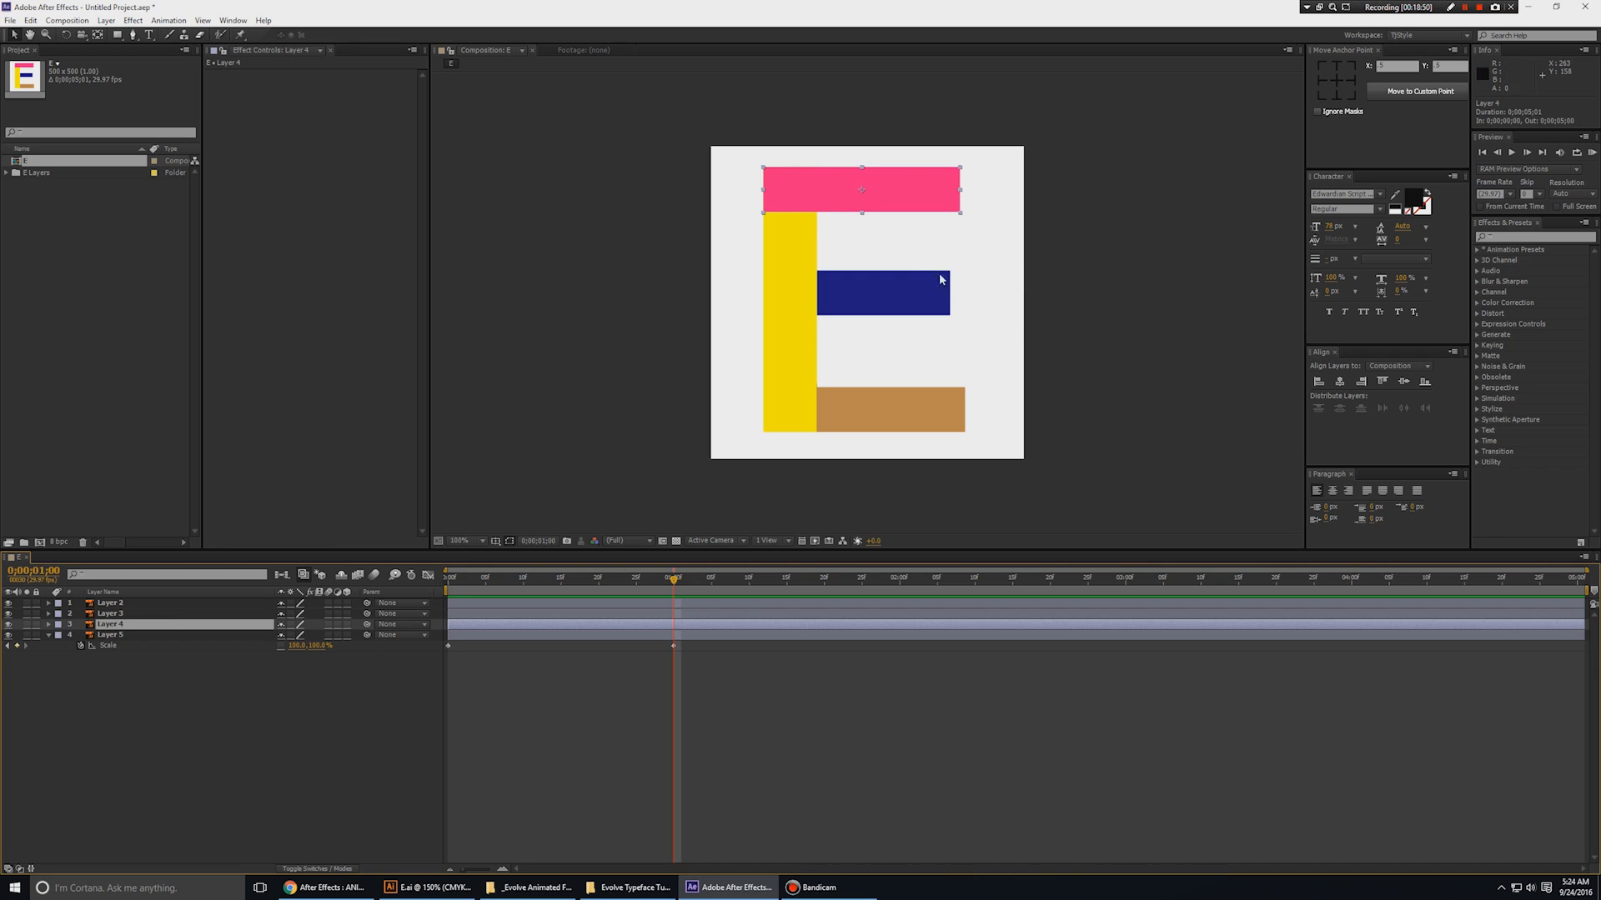
pyautogui.scroll(1, 1119, 273)
pyautogui.moveTo(1108, 280); pyautogui.dragTo(1082, 521)
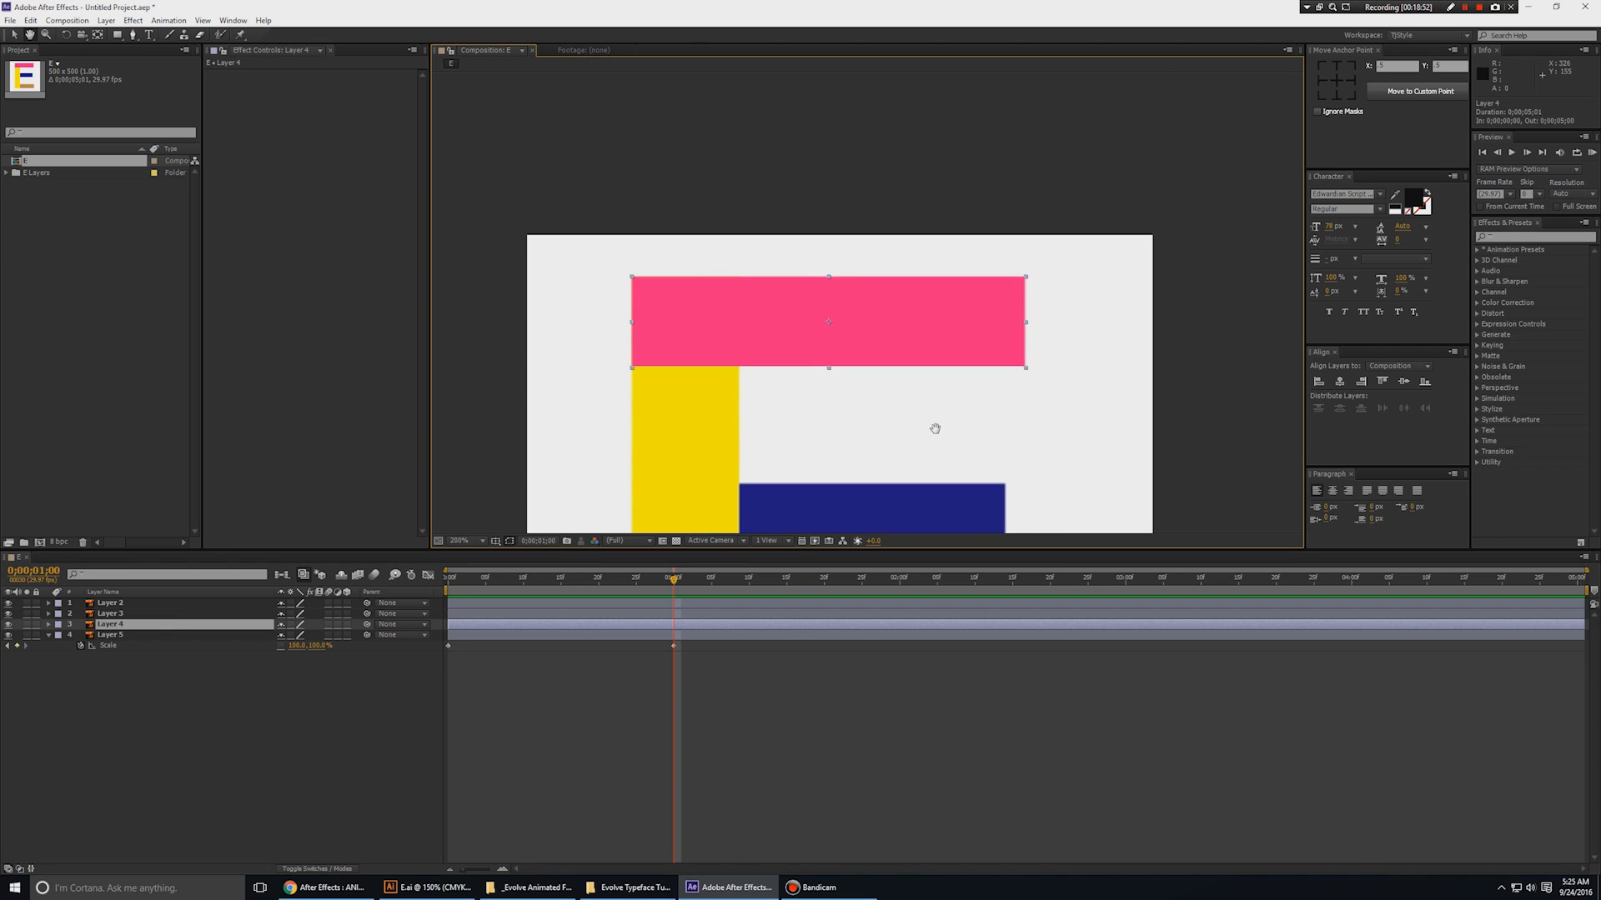
pyautogui.scroll(-1, 935, 428)
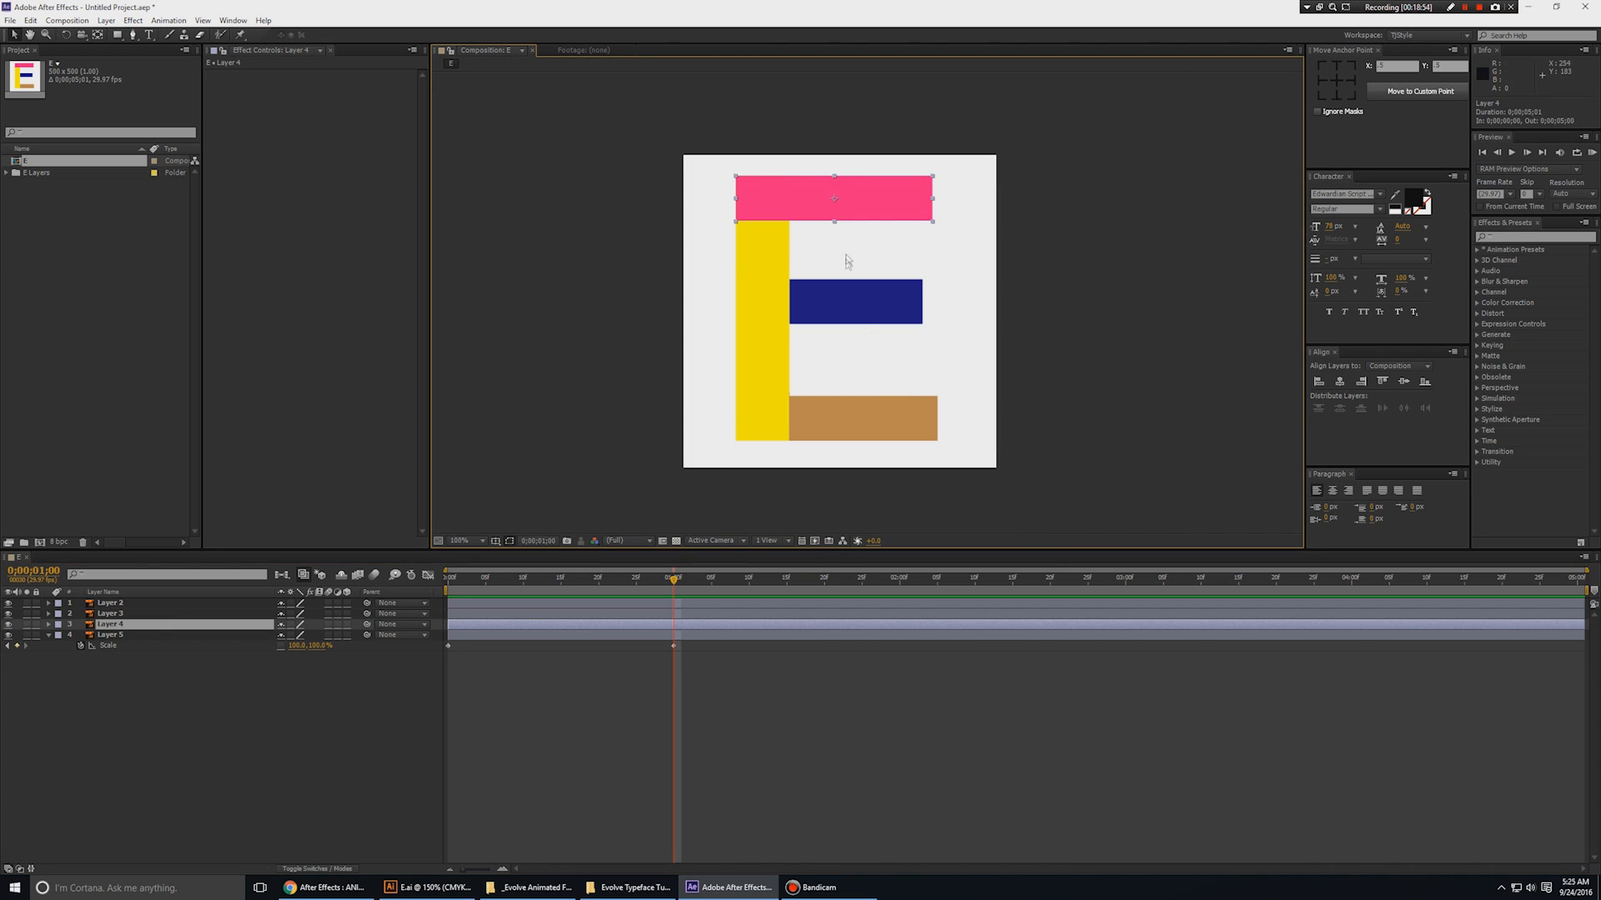
pyautogui.moveTo(912, 213); pyautogui.dragTo(913, 215)
pyautogui.moveTo(737, 199); pyautogui.dragTo(786, 205)
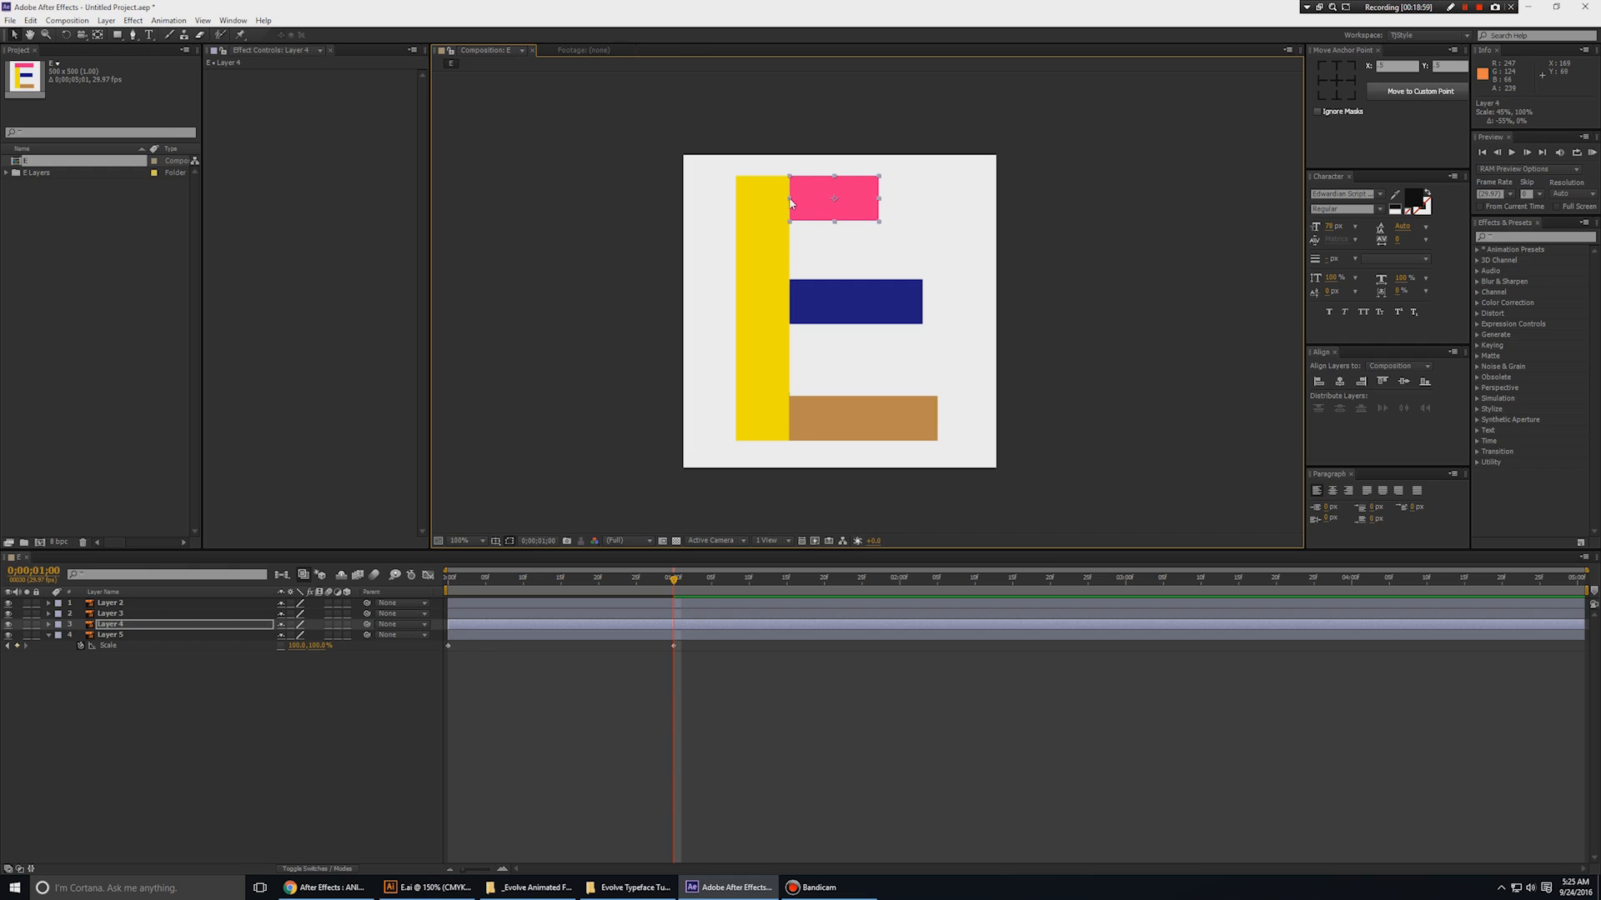
pyautogui.hotkey('ctrl', 'z')
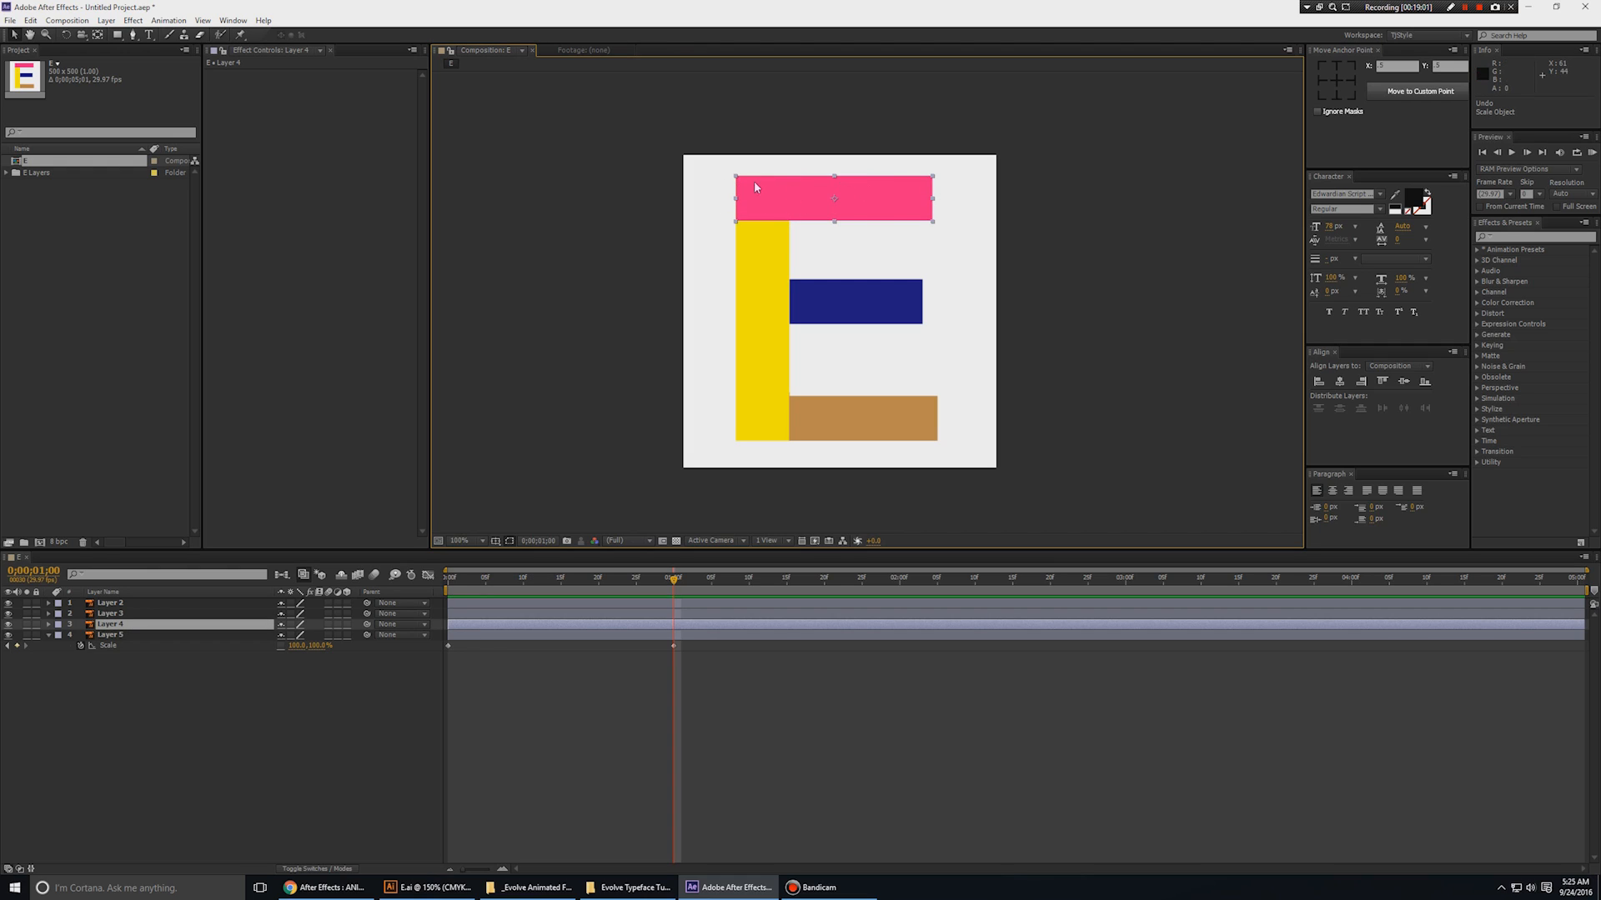
# - Try sending the brown bottom bar's layer beneath all other layers, and undo the reordering
pyautogui.click(840, 299)
pyautogui.click(838, 411)
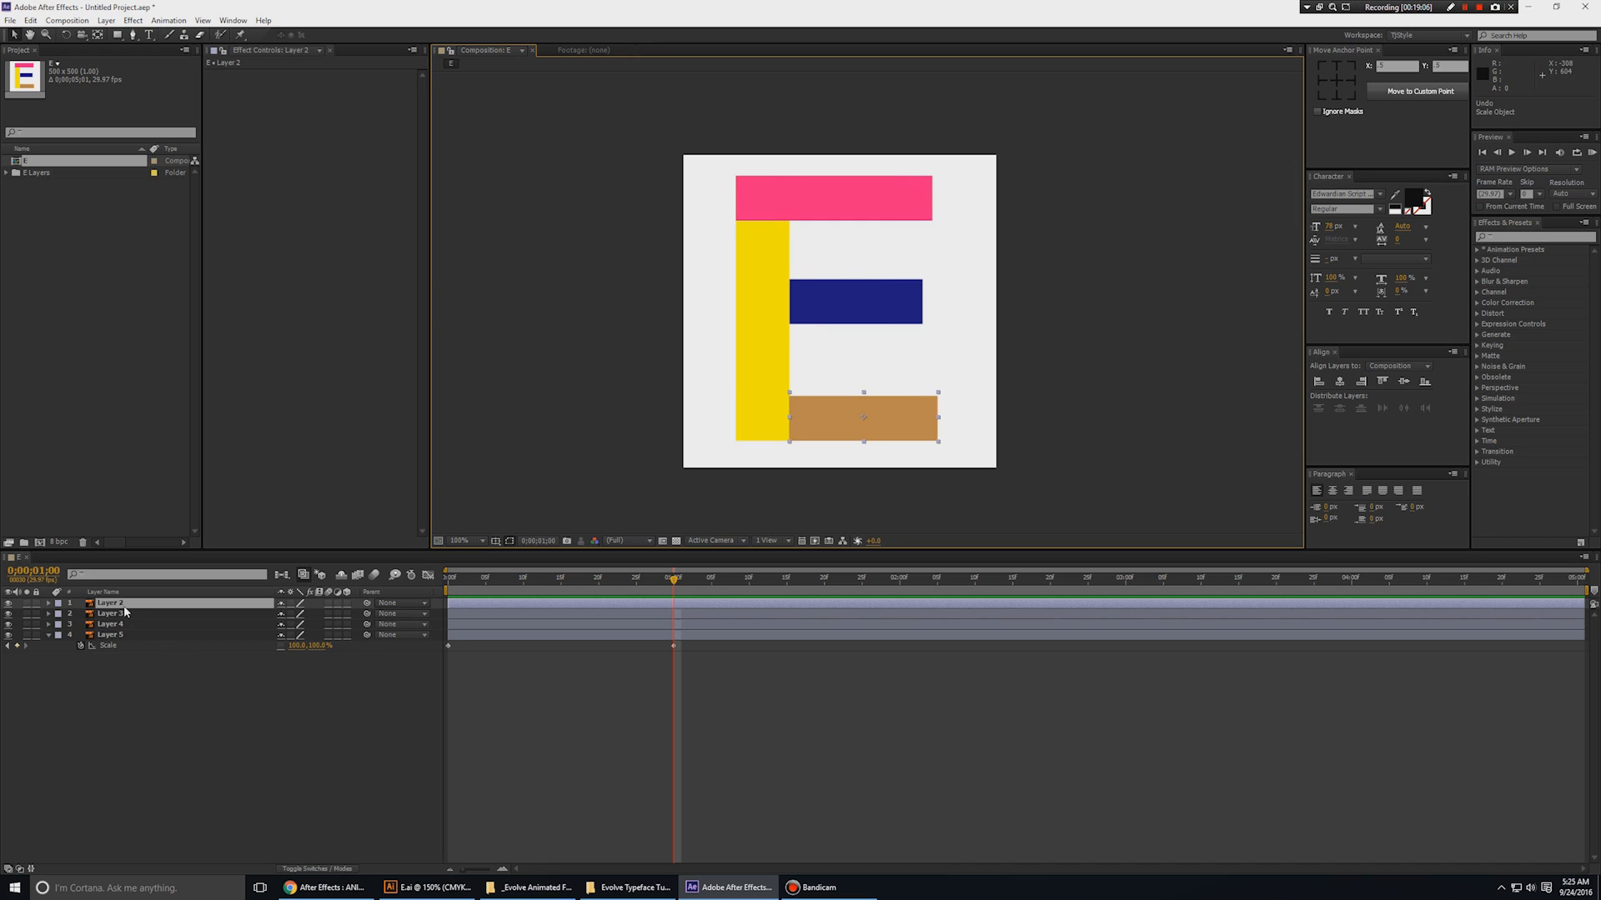
pyautogui.hotkey('ctrl', 'shift', '[')
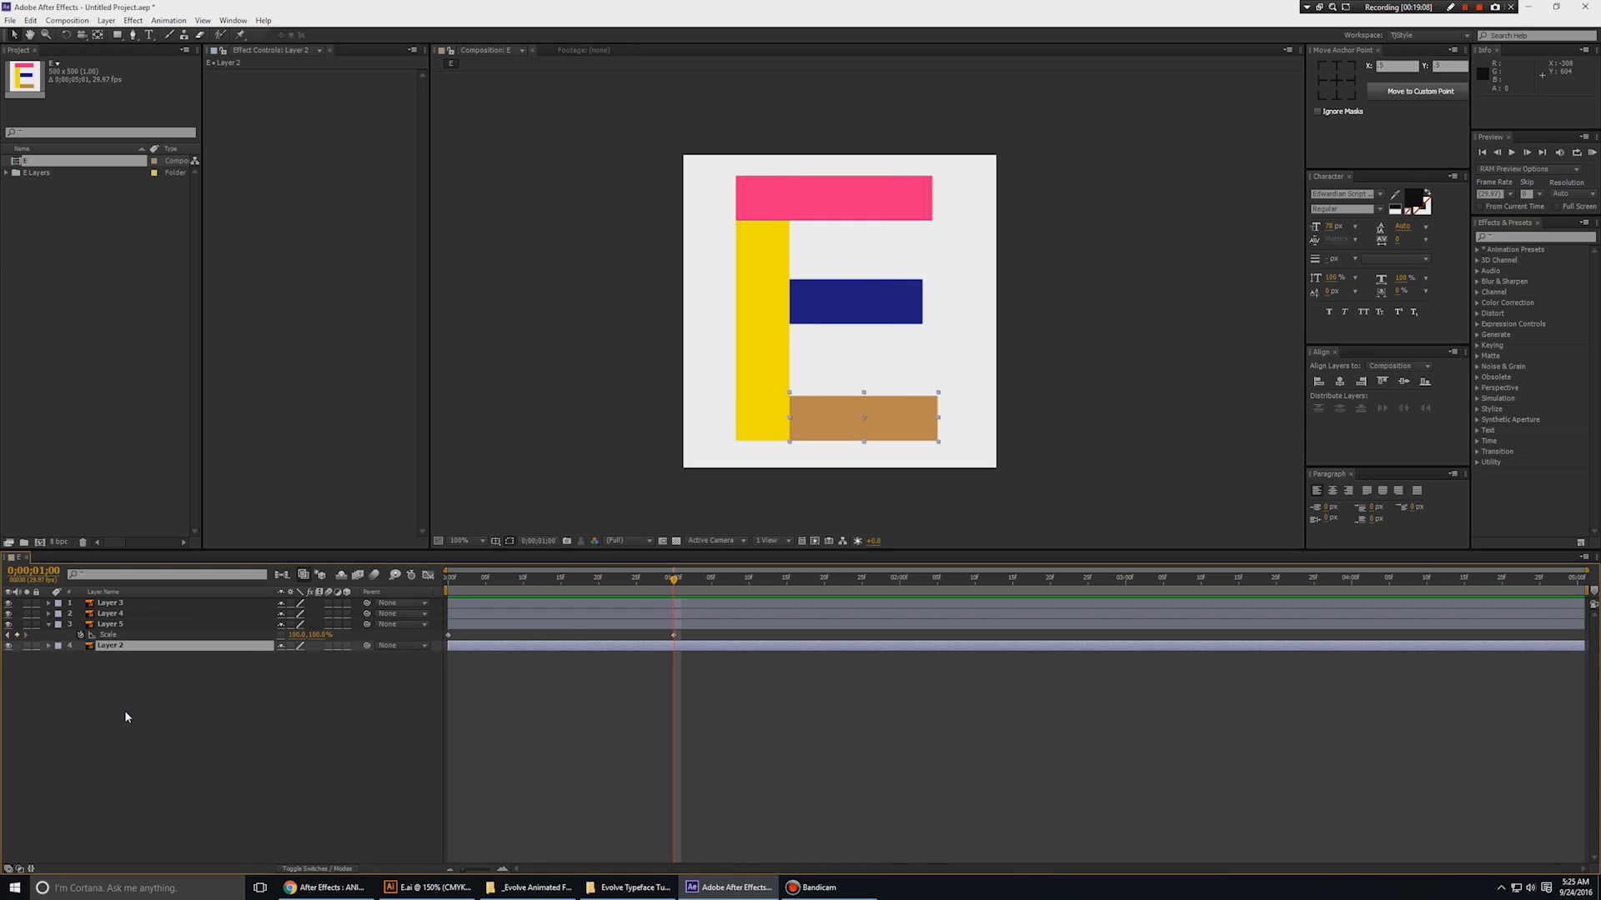
pyautogui.hotkey('ctrl', 'z')
# - Try stacking the pink top bar's layer beneath the yellow stem's layer, and return it above the stem
pyautogui.click(881, 181)
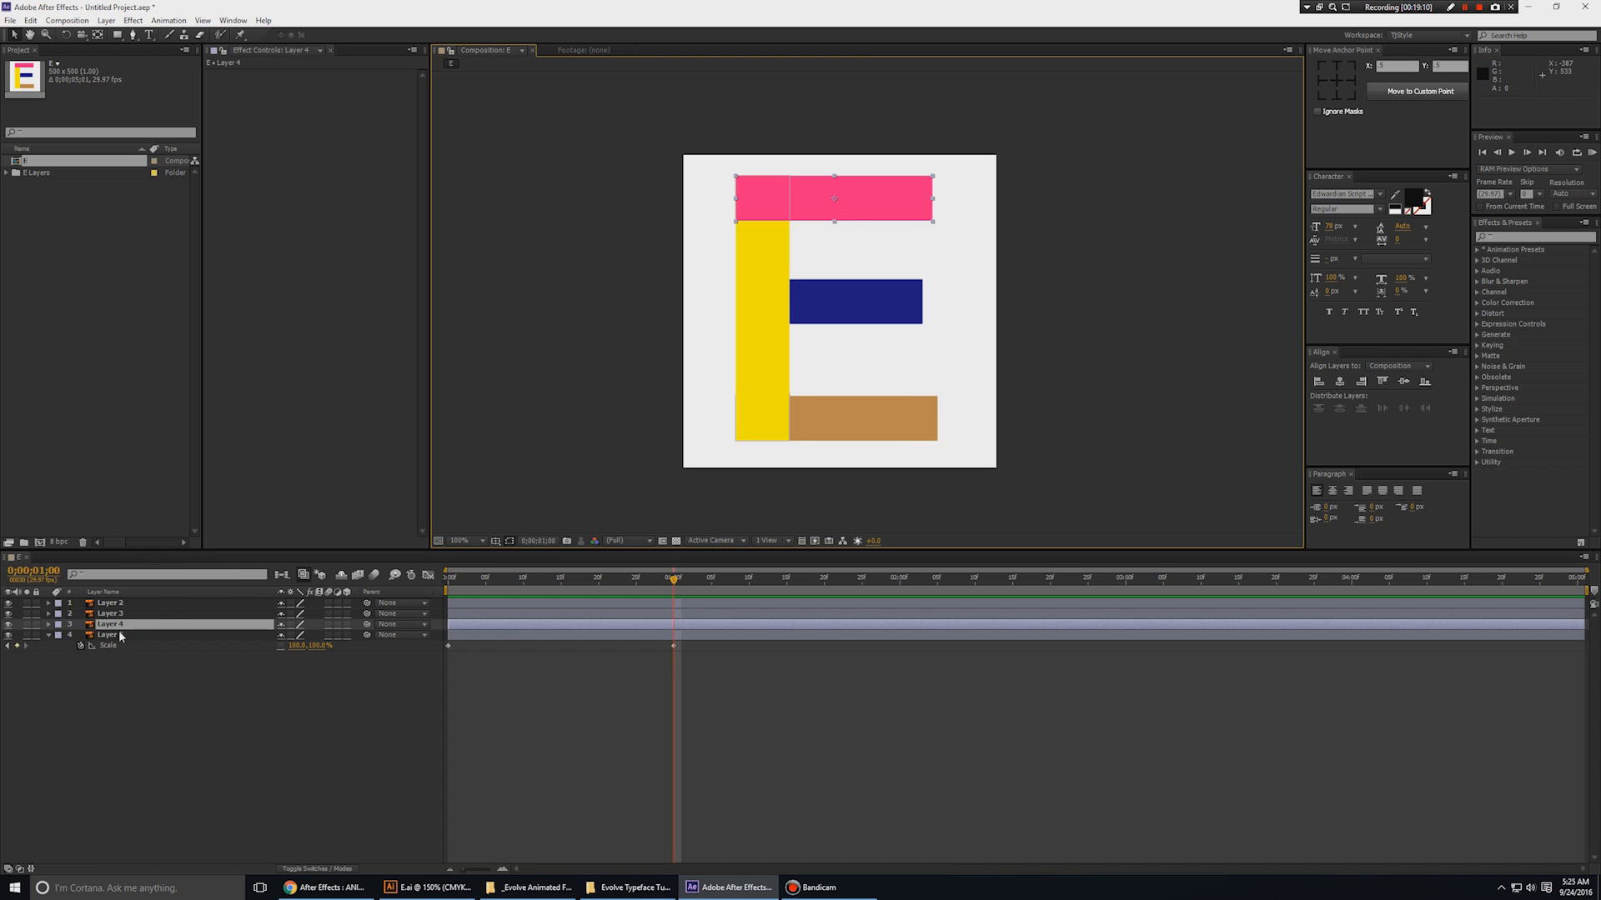
pyautogui.moveTo(121, 625); pyautogui.dragTo(122, 682)
pyautogui.click(164, 696)
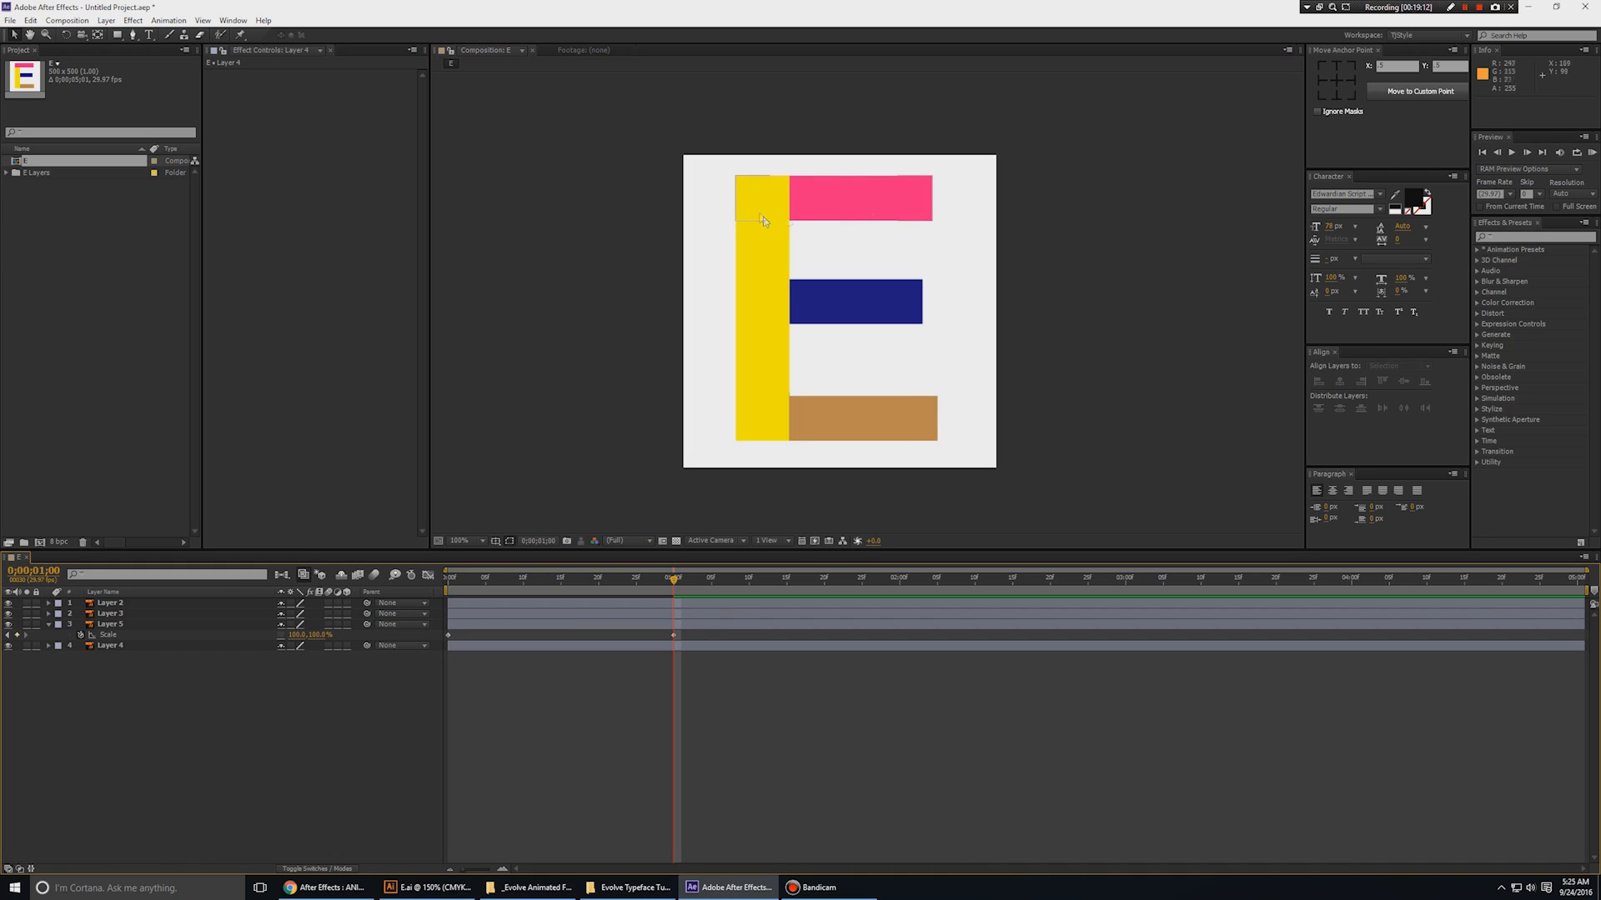
pyautogui.press('u')
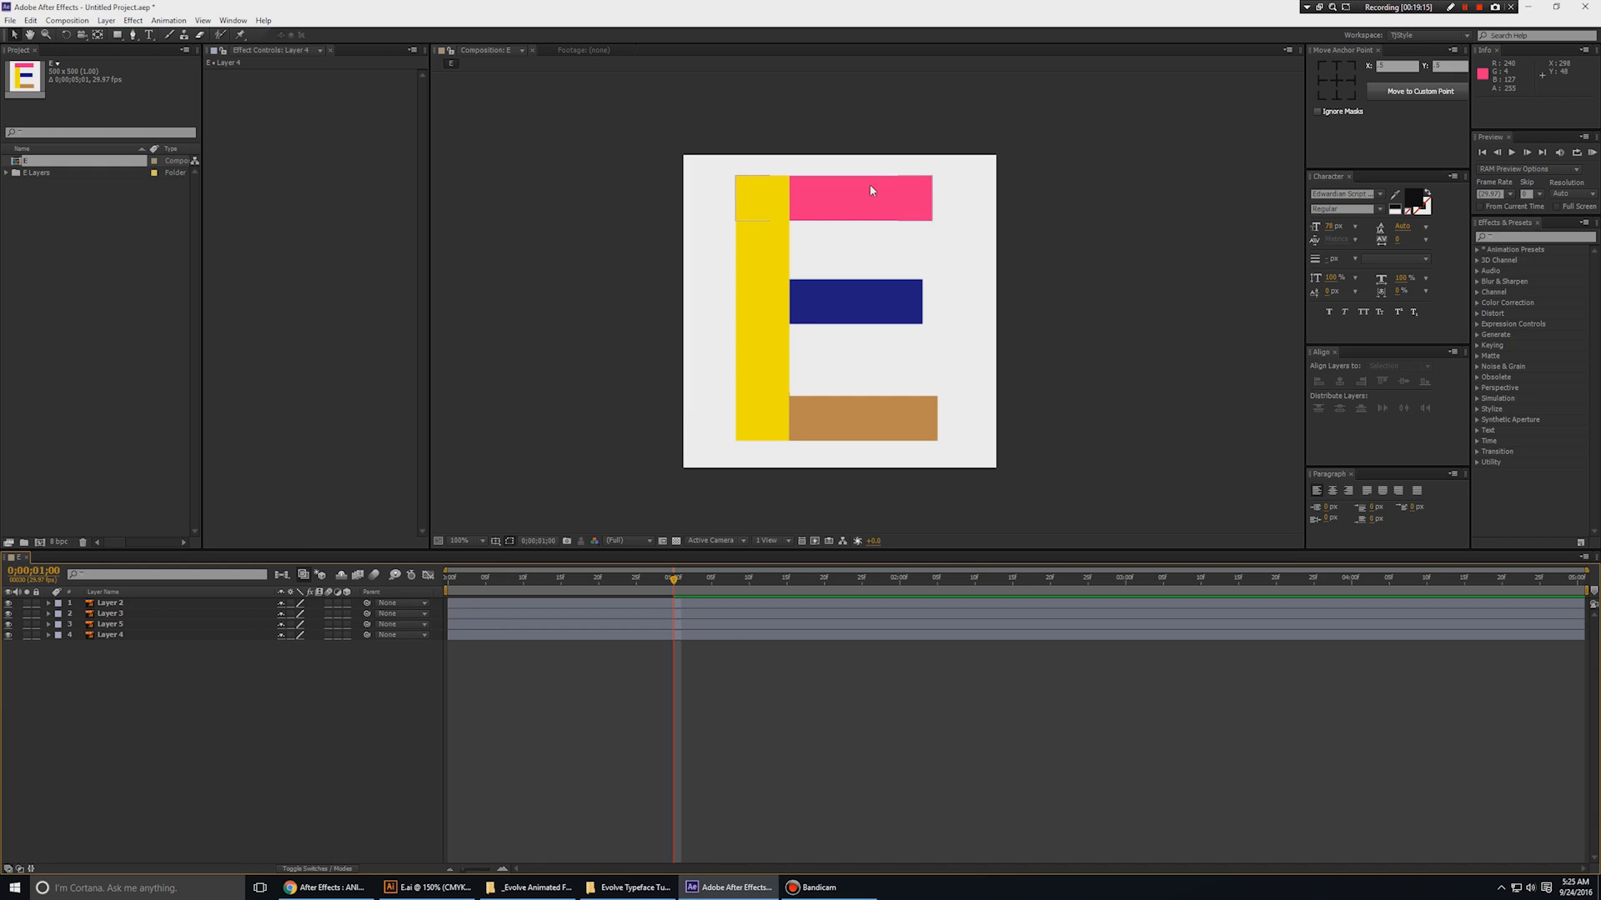
pyautogui.click(129, 636)
pyautogui.moveTo(128, 636); pyautogui.dragTo(127, 621)
pyautogui.click(682, 678)
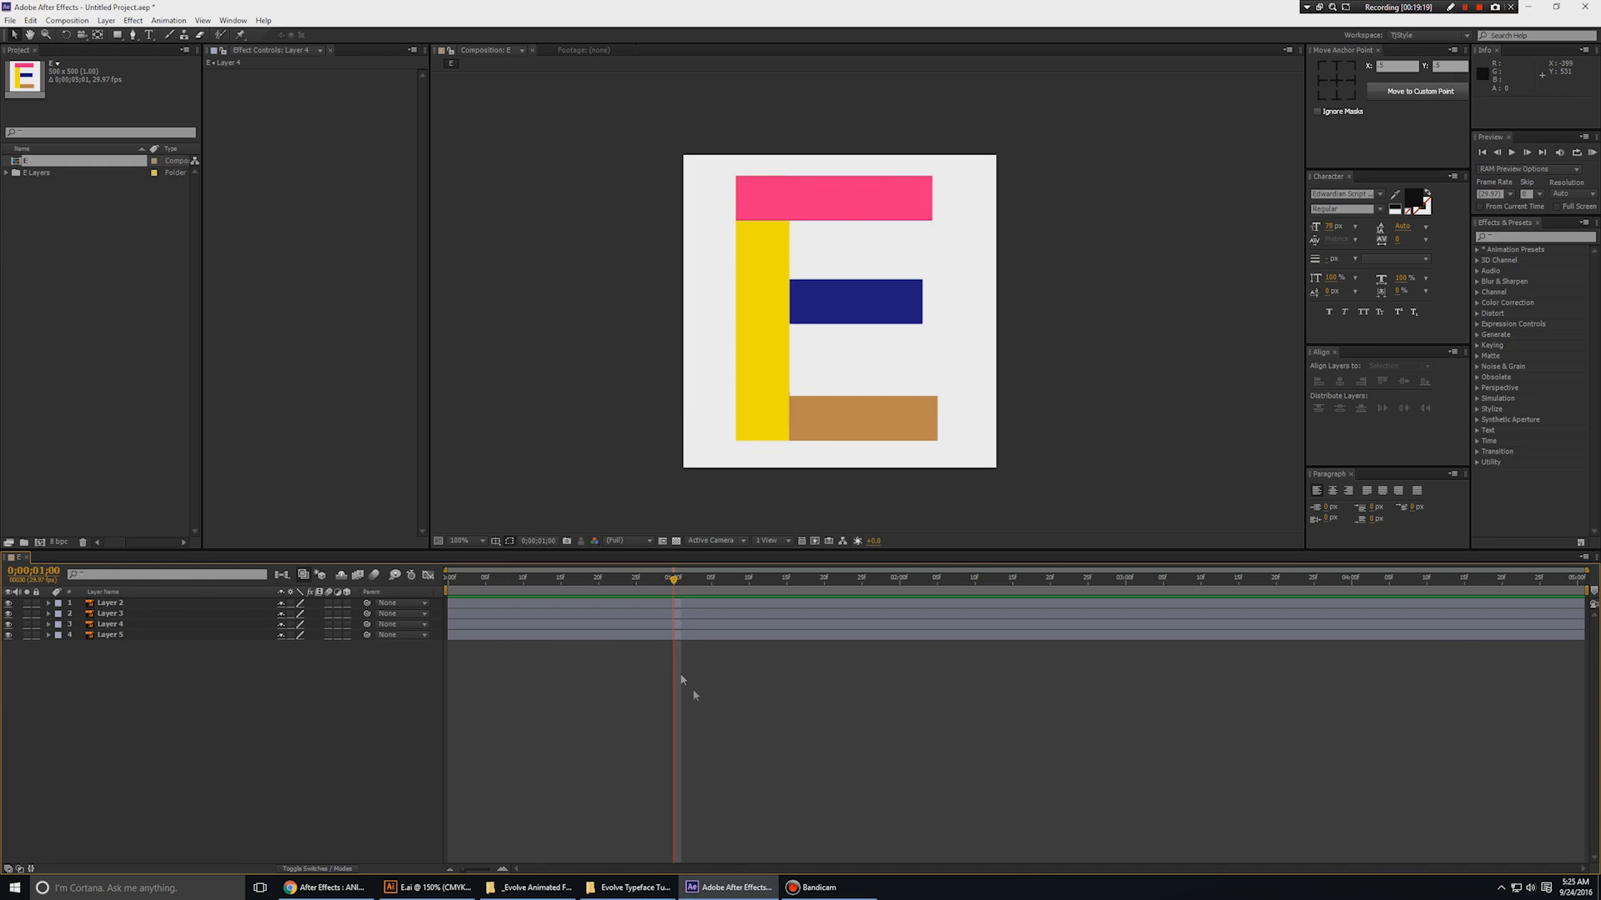
# - Add a 100% Scale keyframe to the pink top bar at 0;00;01;00 and return to the first frame
pyautogui.click(116, 625)
pyautogui.press('s')
pyautogui.click(81, 636)
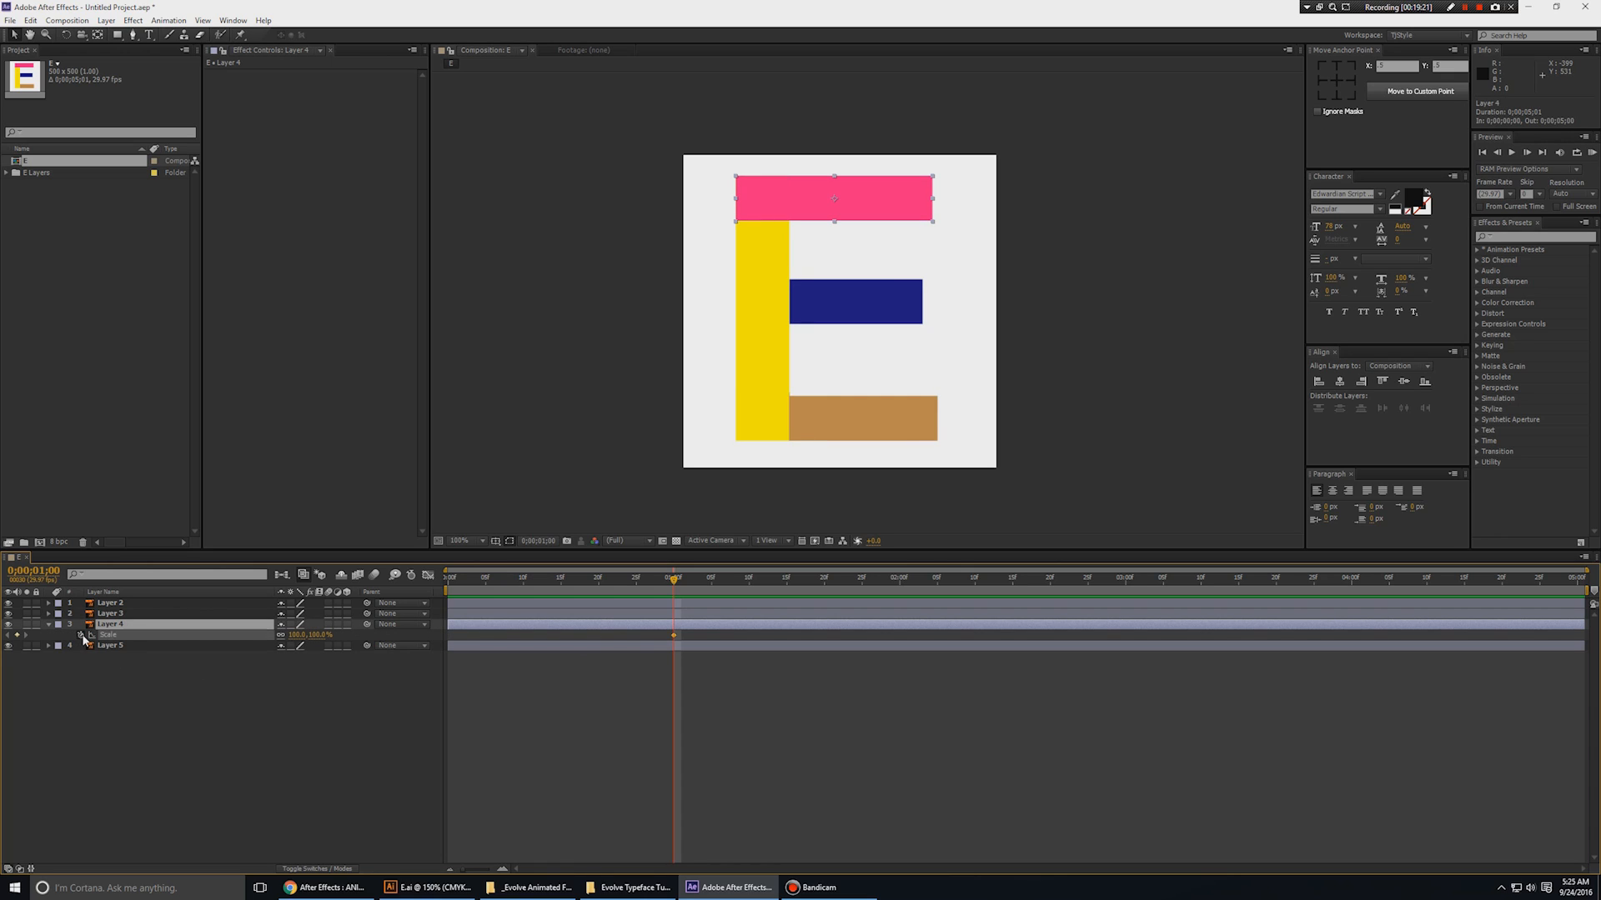
pyautogui.press('Home')
# - Try setting the pink bar's horizontal scale to 0% from its centered anchor point, and undo it
pyautogui.click(302, 636)
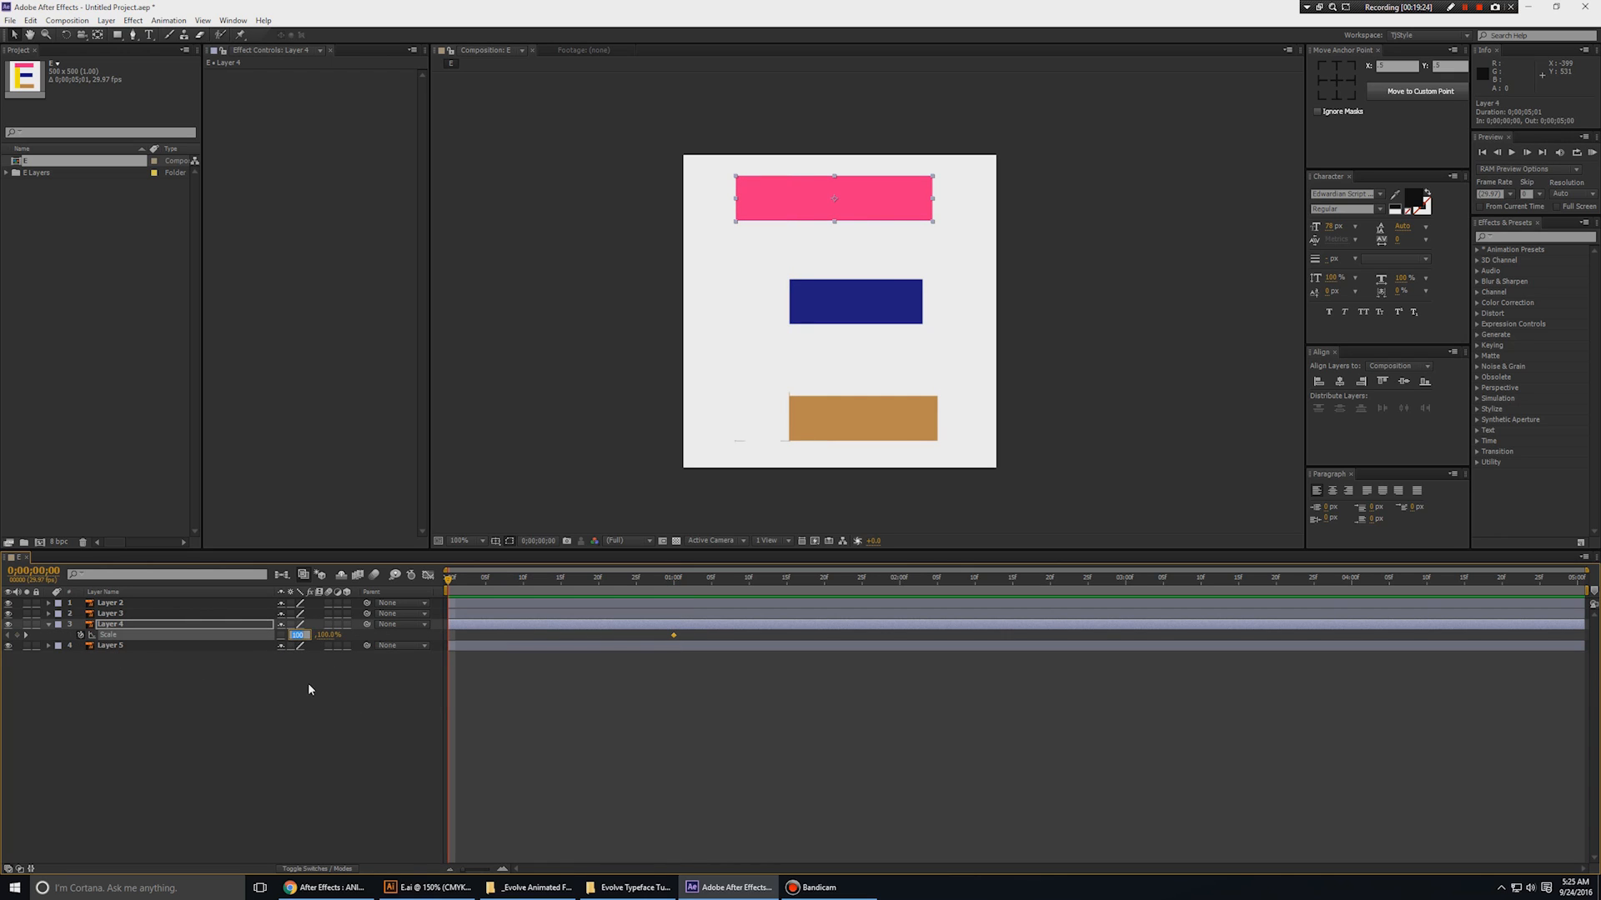
pyautogui.write('0')
pyautogui.press('Return')
pyautogui.hotkey('ctrl', 'z')
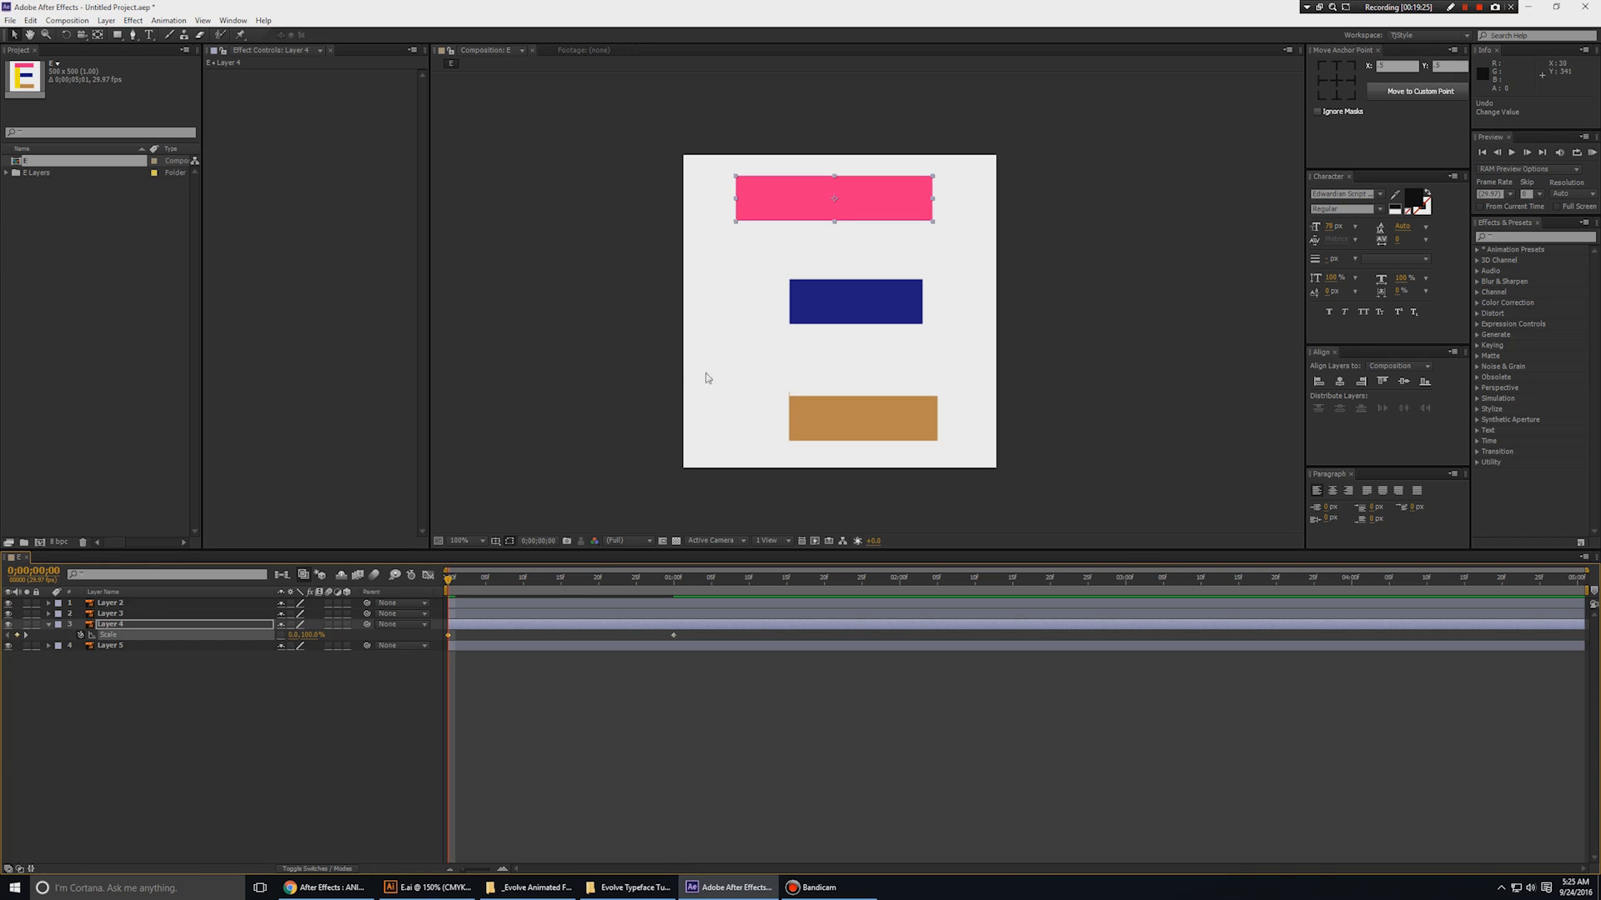
# - Move the pink bar's anchor point to its left center and set its horizontal scale to 0% at the first frame
pyautogui.click(1324, 77)
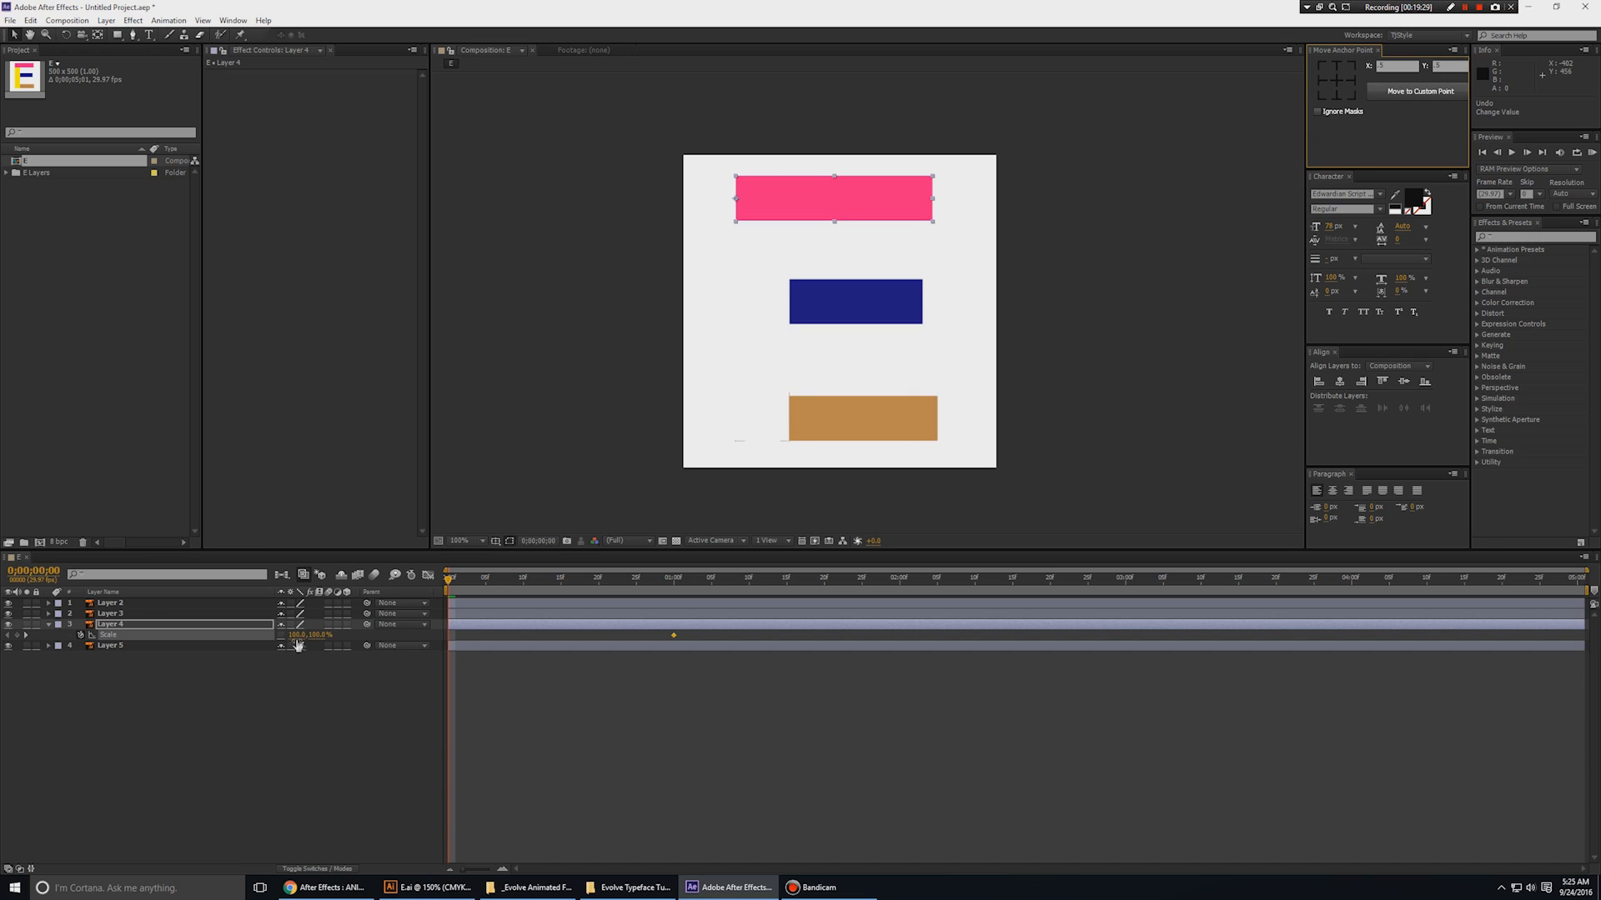
pyautogui.moveTo(293, 635); pyautogui.dragTo(235, 638)
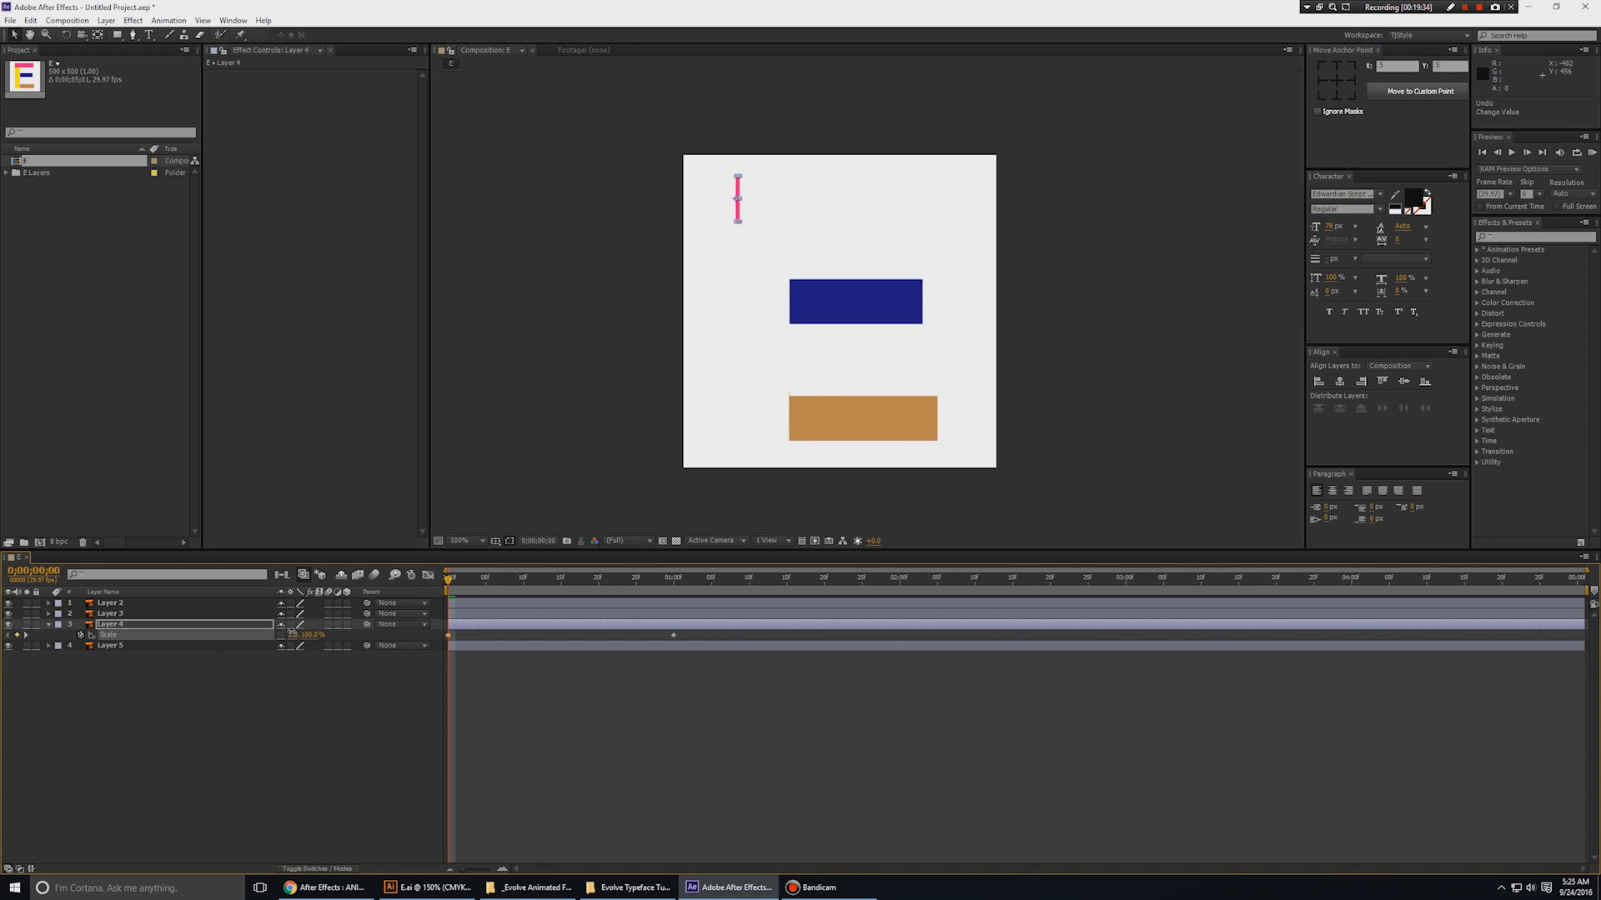
pyautogui.write('0')
pyautogui.press('Return')
# - Move the blue and brown bars' anchor points to their left centers and add 100% Scale keyframes at 0;00;01;00
pyautogui.click(127, 614)
pyautogui.keyDown('shift'); pyautogui.click(126, 602); pyautogui.keyUp('shift')
pyautogui.press('s')
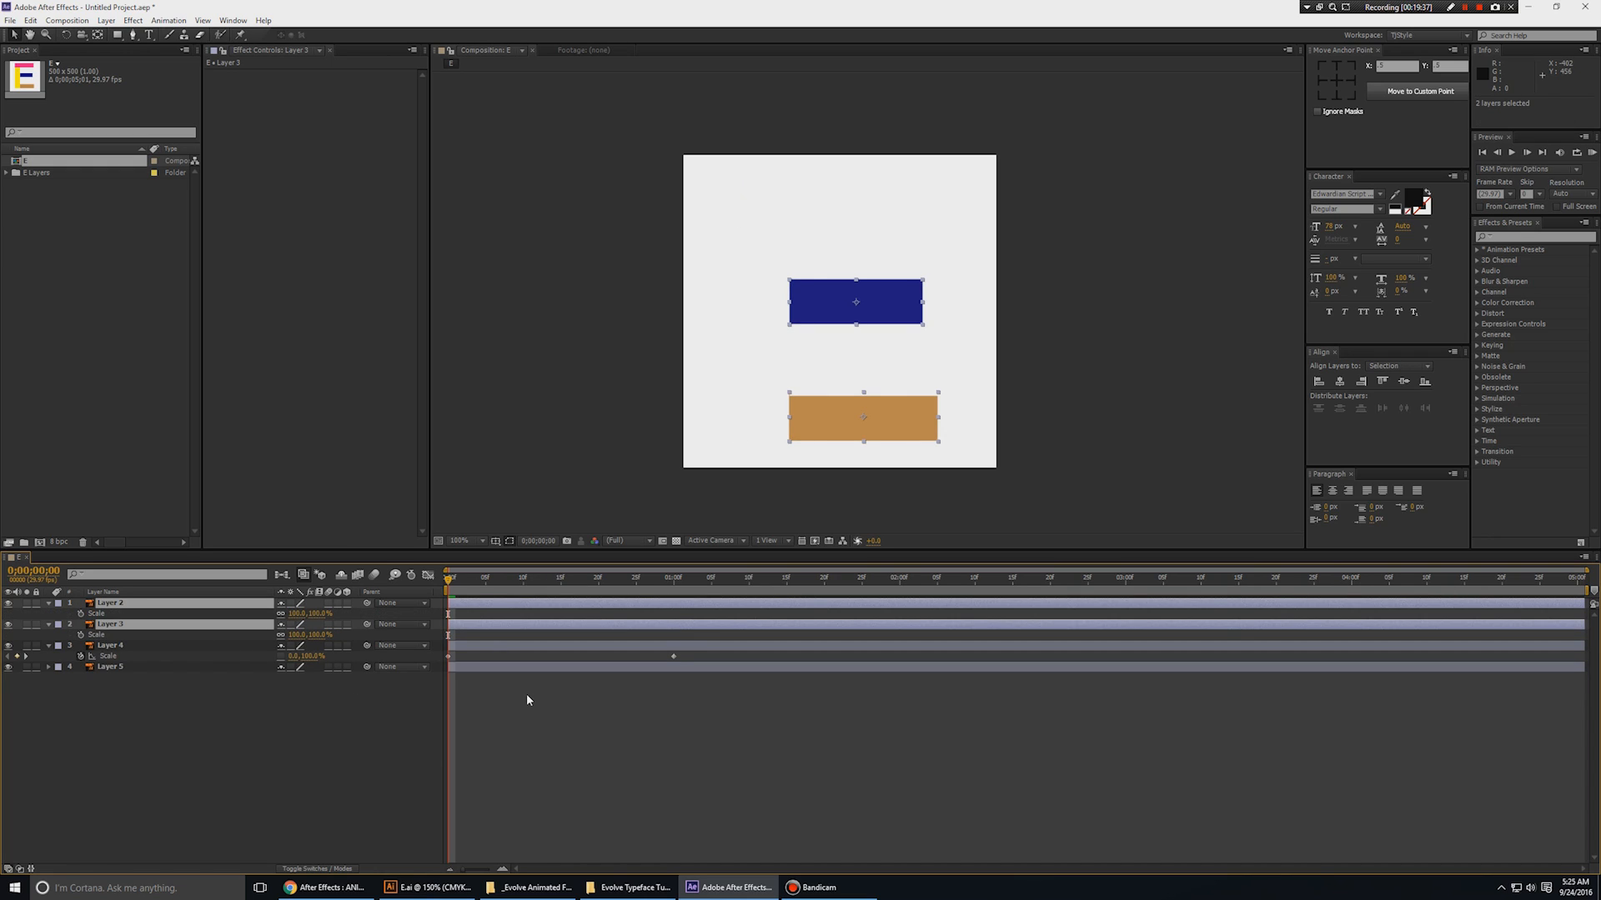
pyautogui.press('k')
pyautogui.click(1322, 80)
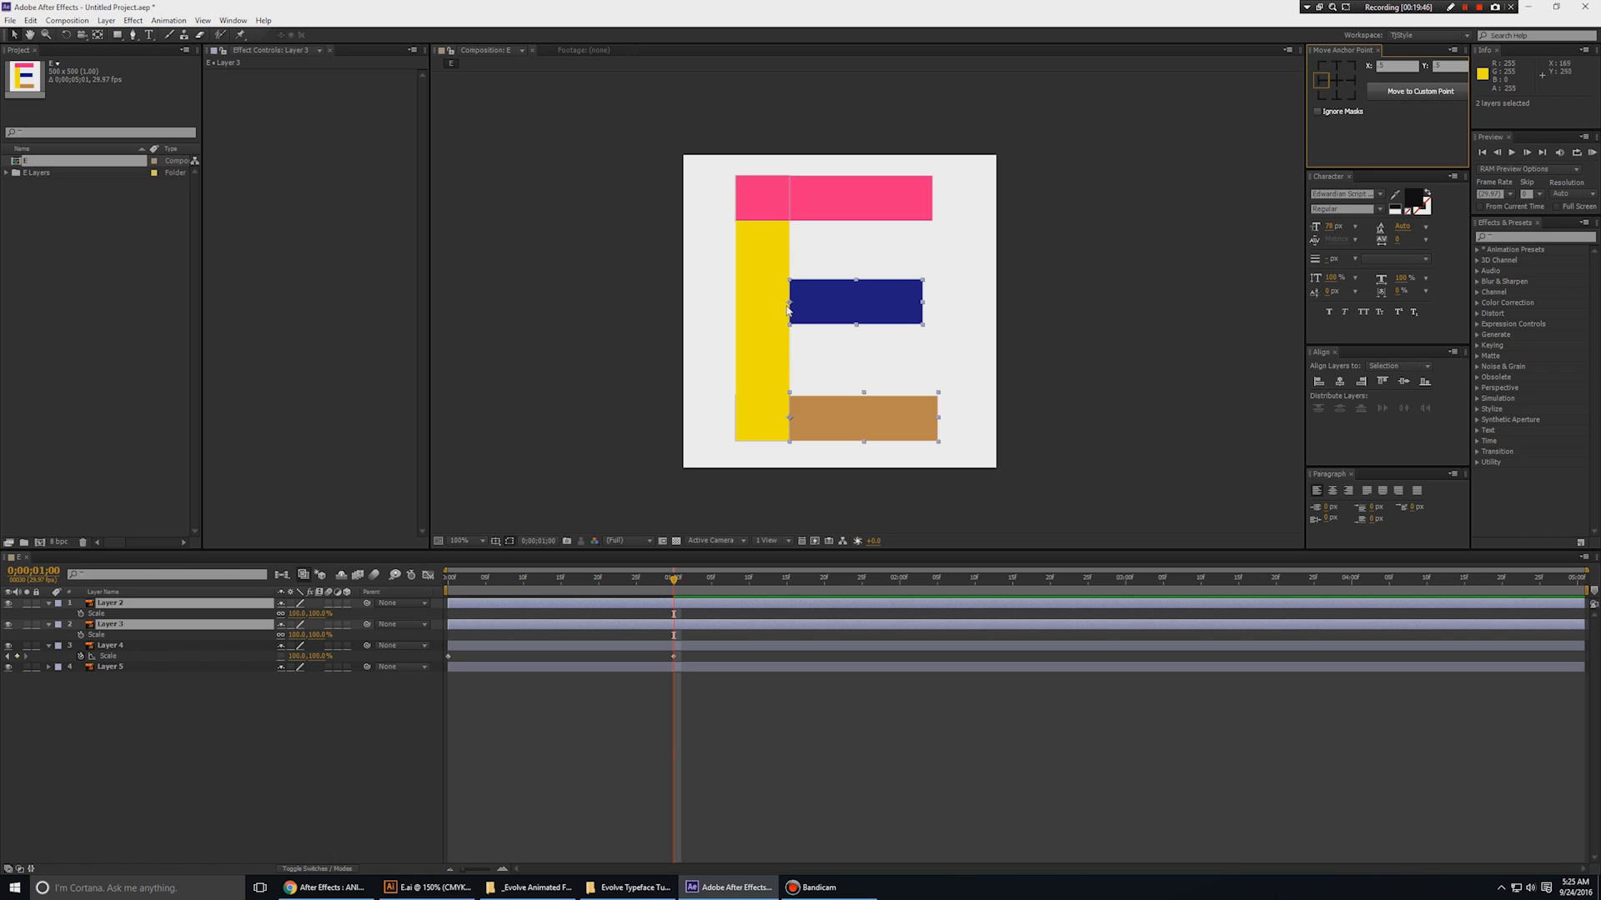
pyautogui.click(80, 613)
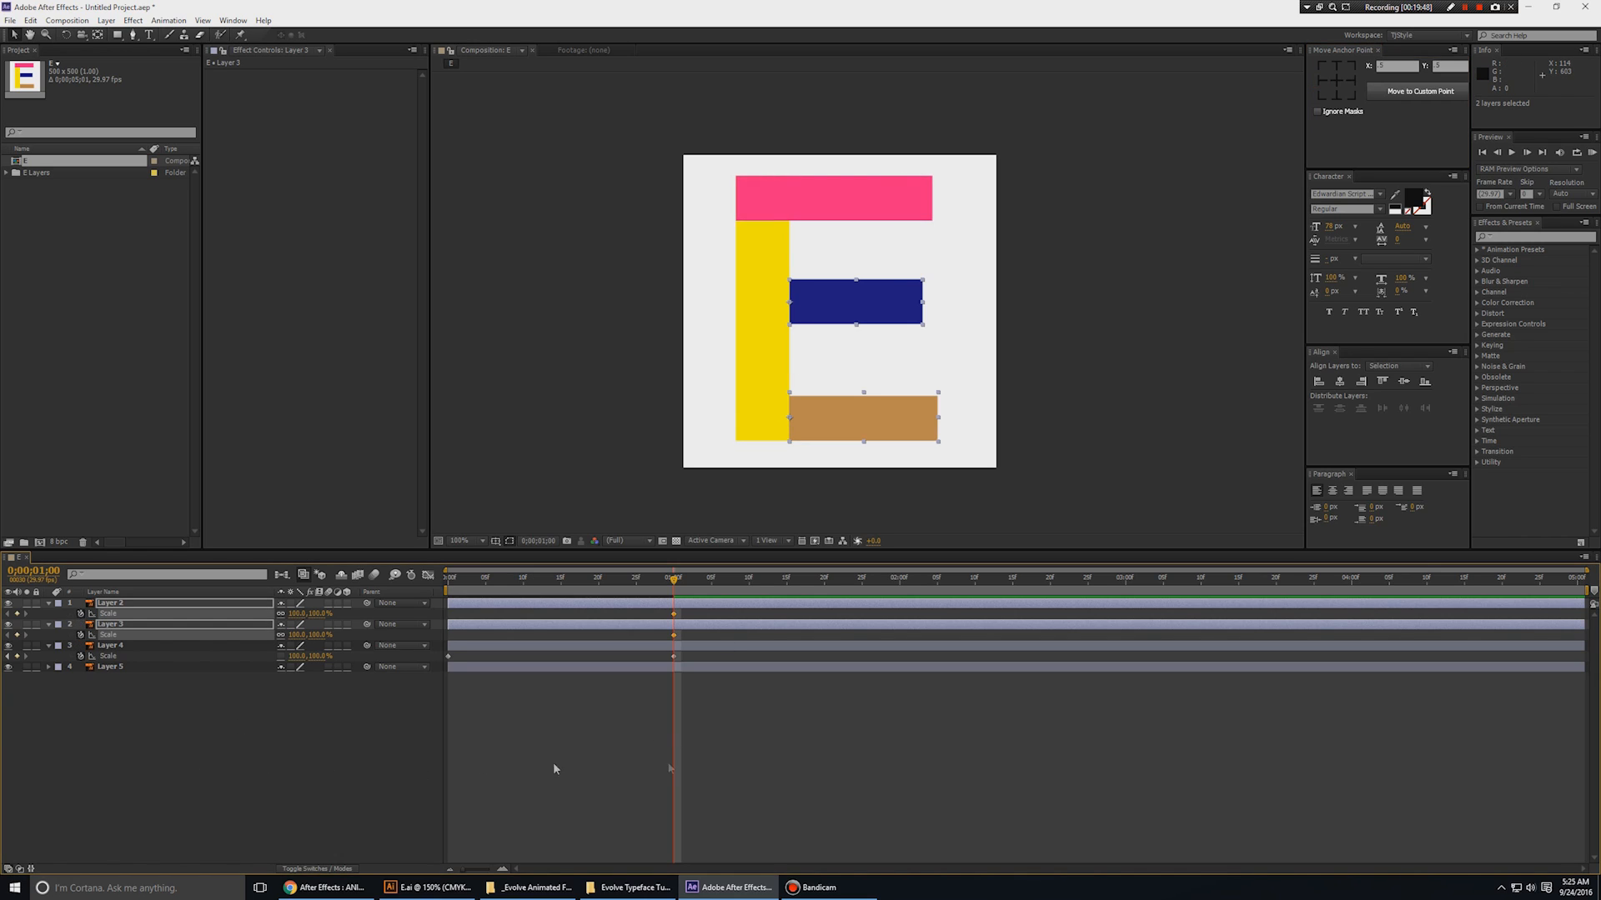
# - Set the blue and brown bars' horizontal scale to 0% at the first frame, with proportions unlinked, and preview the animation
pyautogui.press('Home')
pyautogui.click(607, 766)
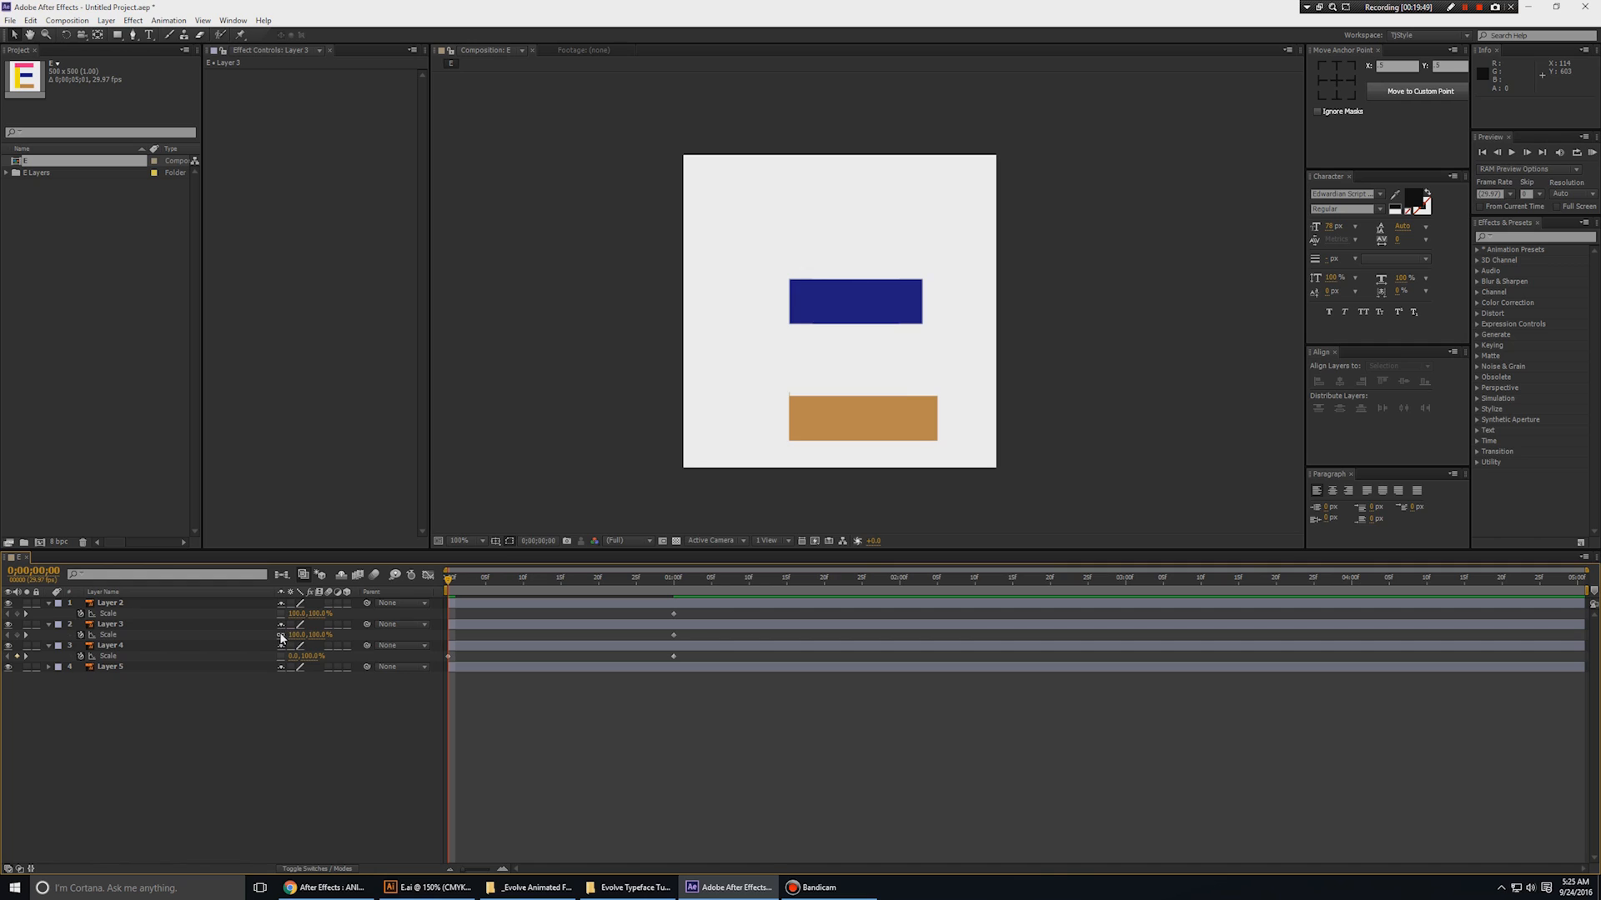
pyautogui.click(280, 635)
pyautogui.click(297, 615)
pyautogui.write('00')
pyautogui.press('Tab')
pyautogui.press('Tab')
pyautogui.write('0')
pyautogui.press('Return')
pyautogui.press('space')
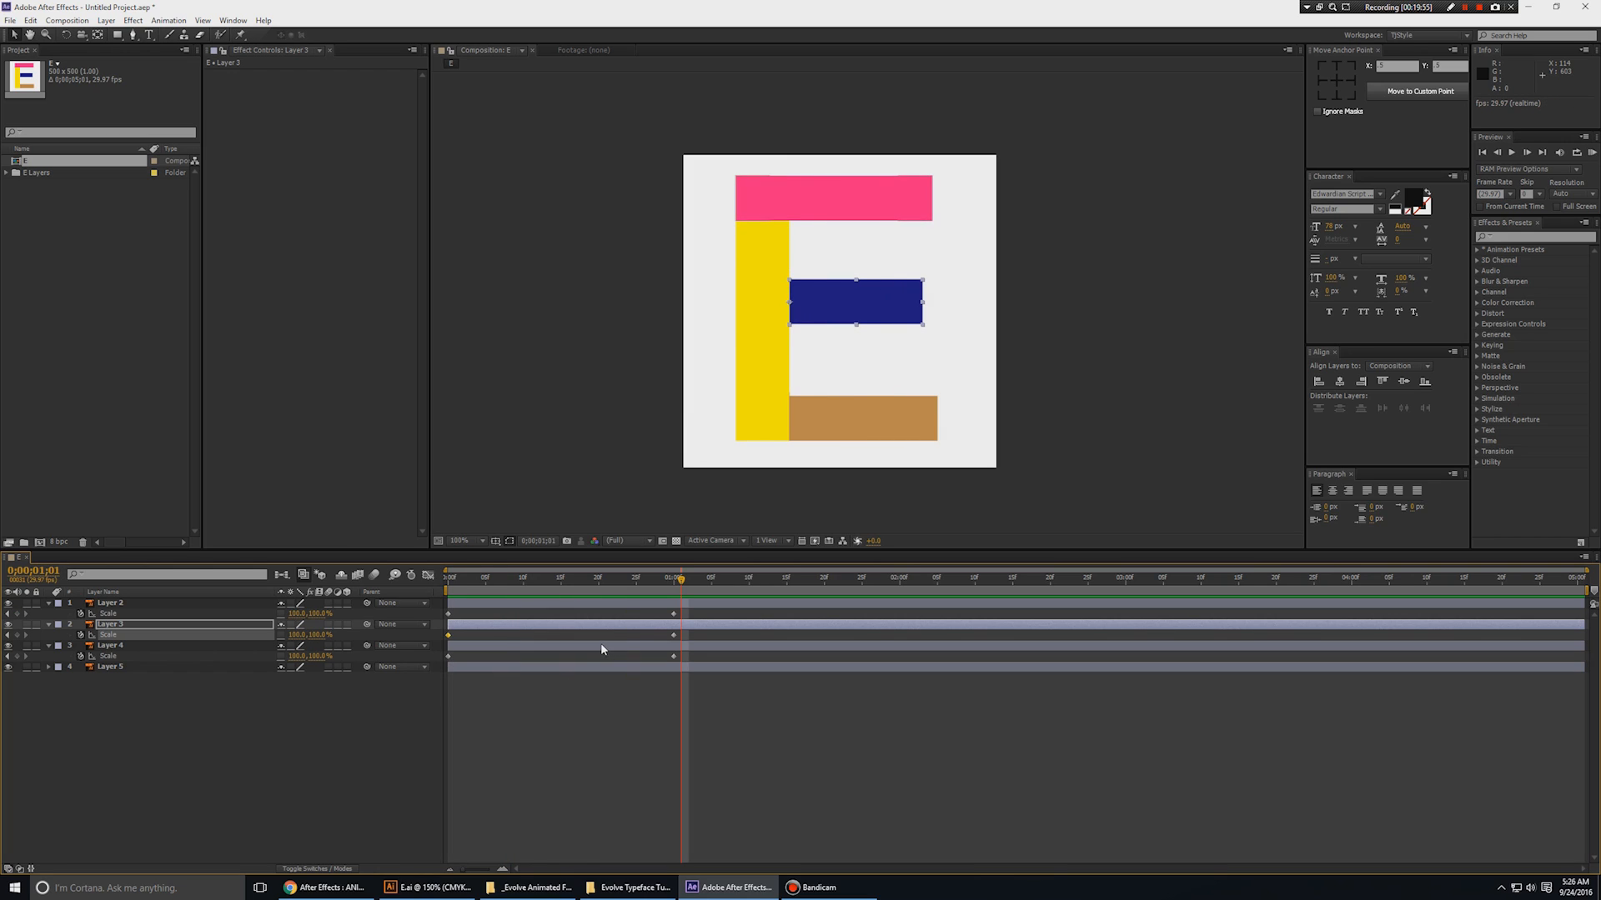
pyautogui.click(385, 735)
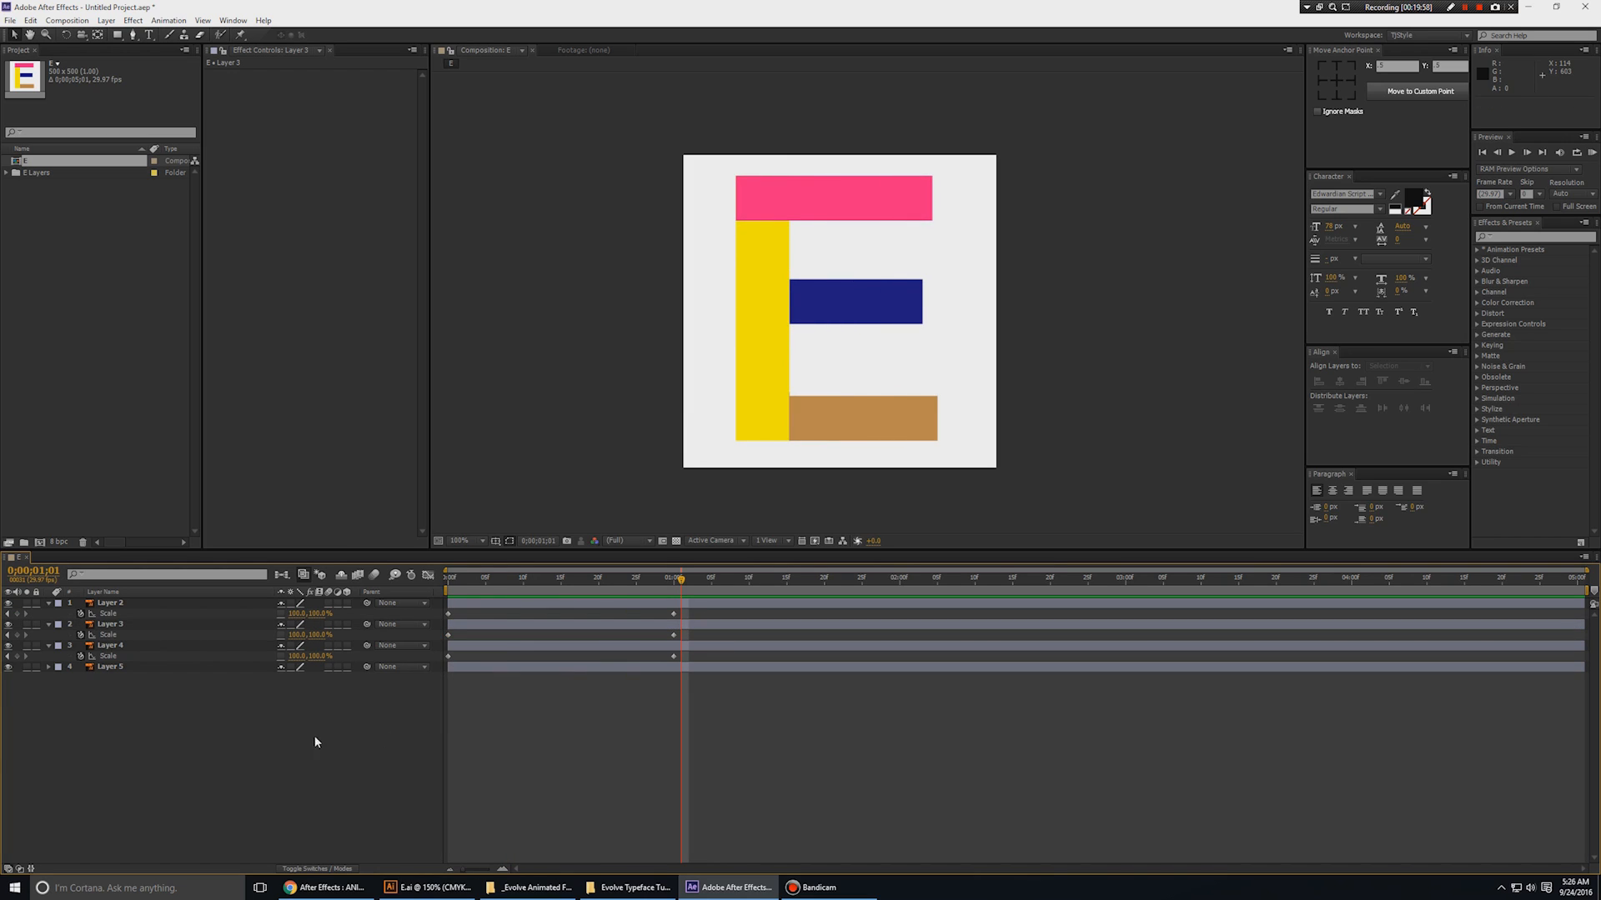
# - Ease all four layers' Scale keyframes in the Graph Editor so the speed peaks early and tapers toward one second, and preview it
pyautogui.press('u')
pyautogui.press('u')
pyautogui.moveTo(698, 639); pyautogui.dragTo(357, 863)
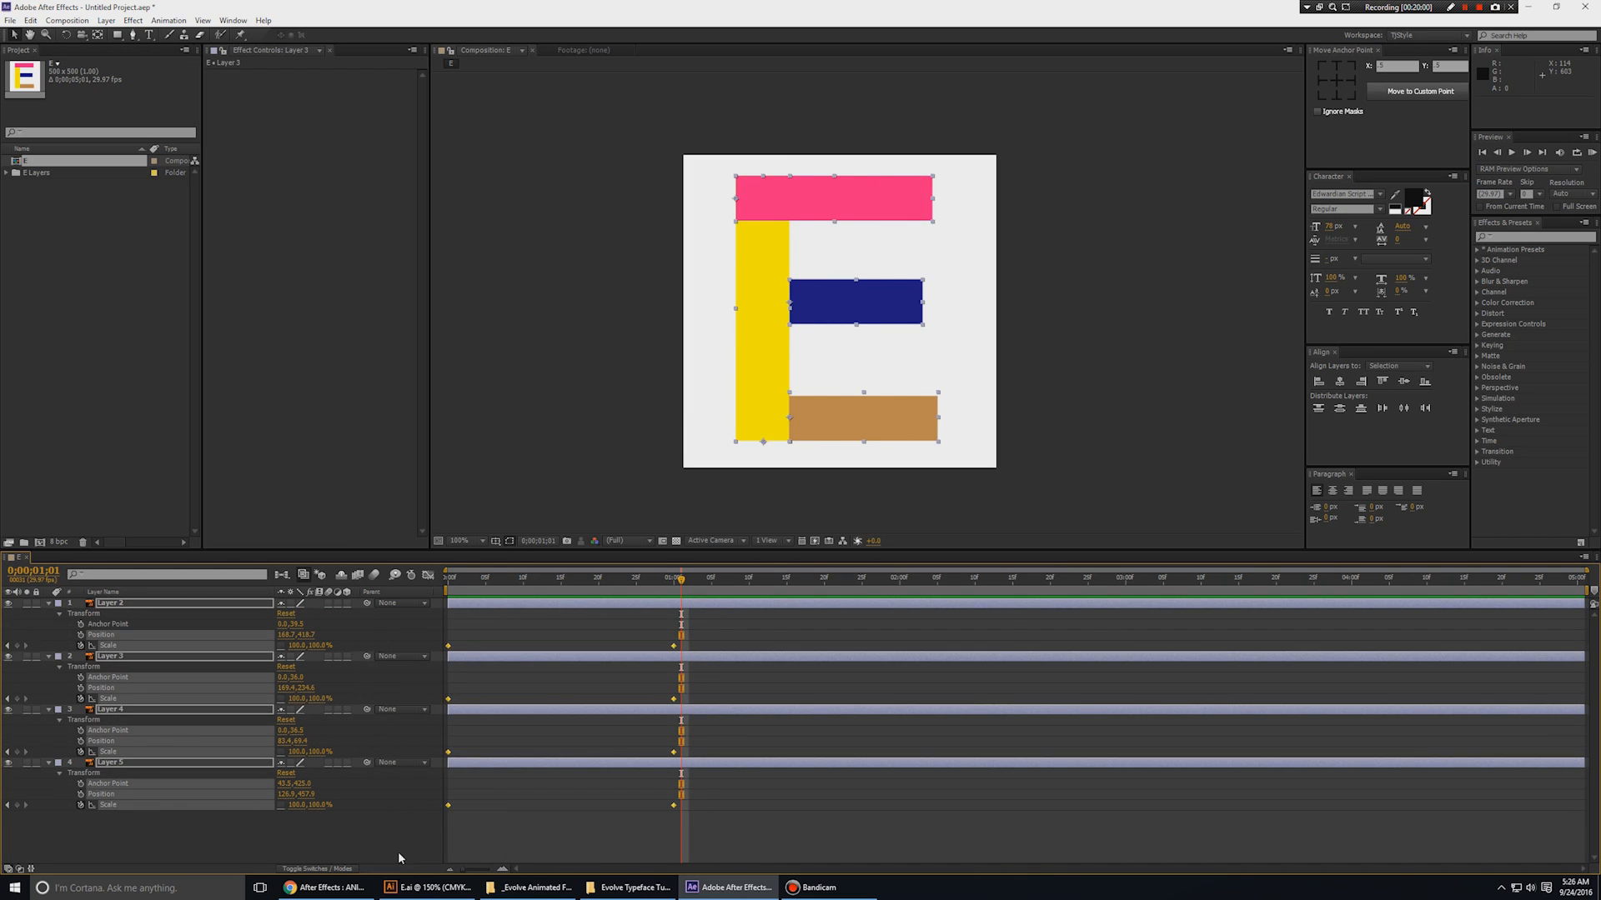
pyautogui.click(428, 576)
pyautogui.moveTo(743, 748); pyautogui.dragTo(508, 829)
pyautogui.moveTo(636, 828); pyautogui.dragTo(467, 824)
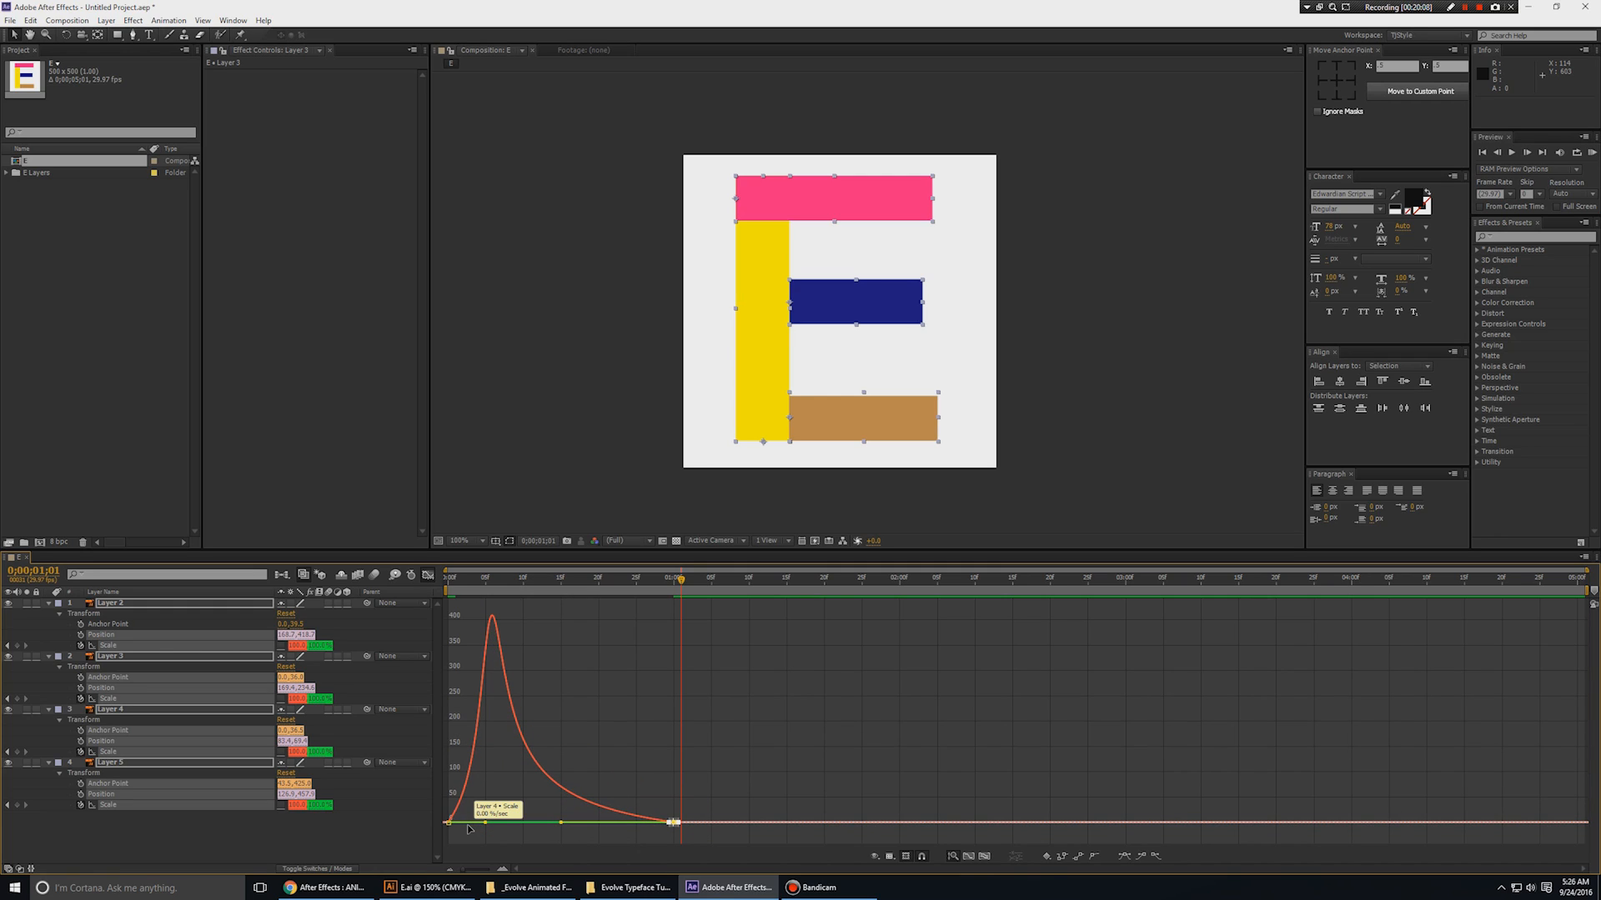
pyautogui.press('space')
pyautogui.press('space')
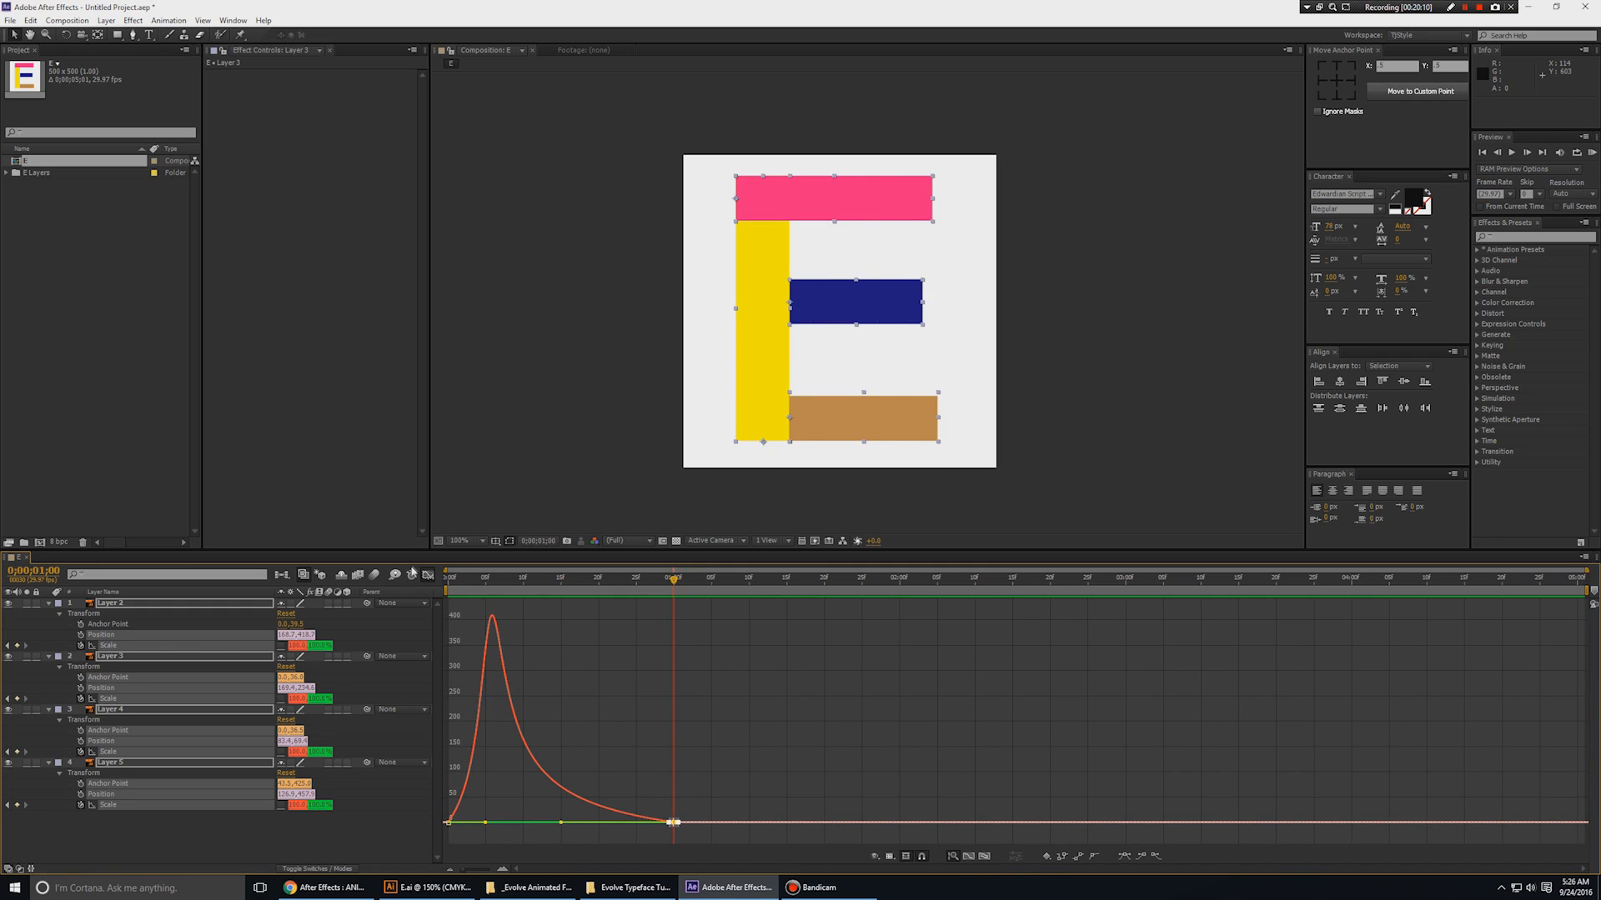
# - Leave the Graph Editor with the layers collapsed, and preview the eased letter in a work area of about one second
pyautogui.click(427, 575)
pyautogui.press('u')
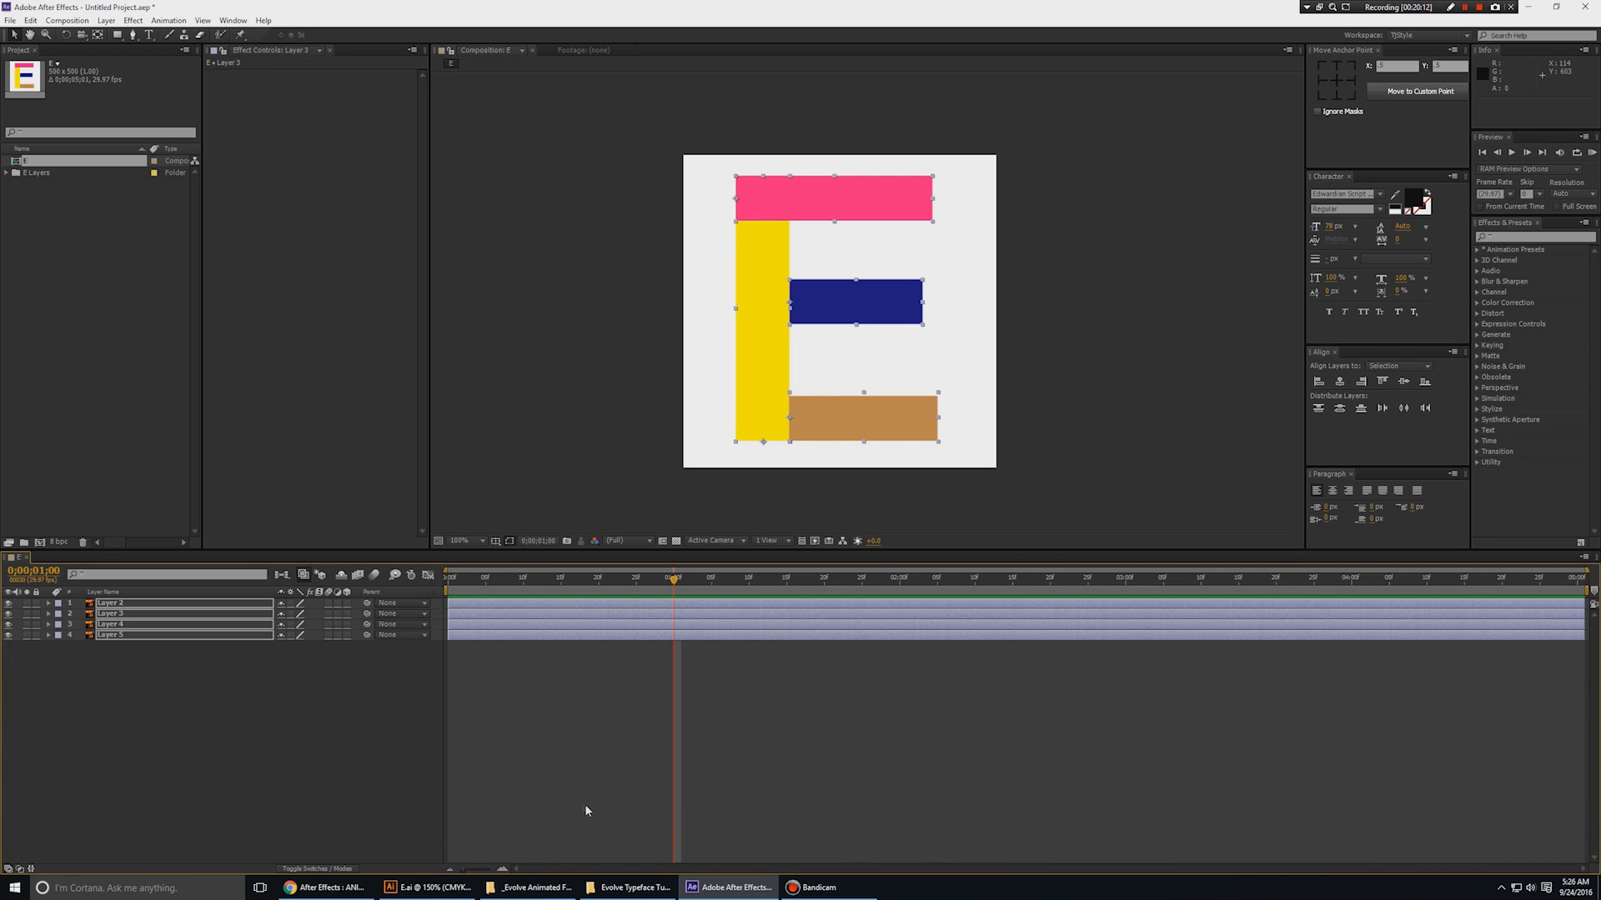
pyautogui.click(631, 726)
pyautogui.press('space')
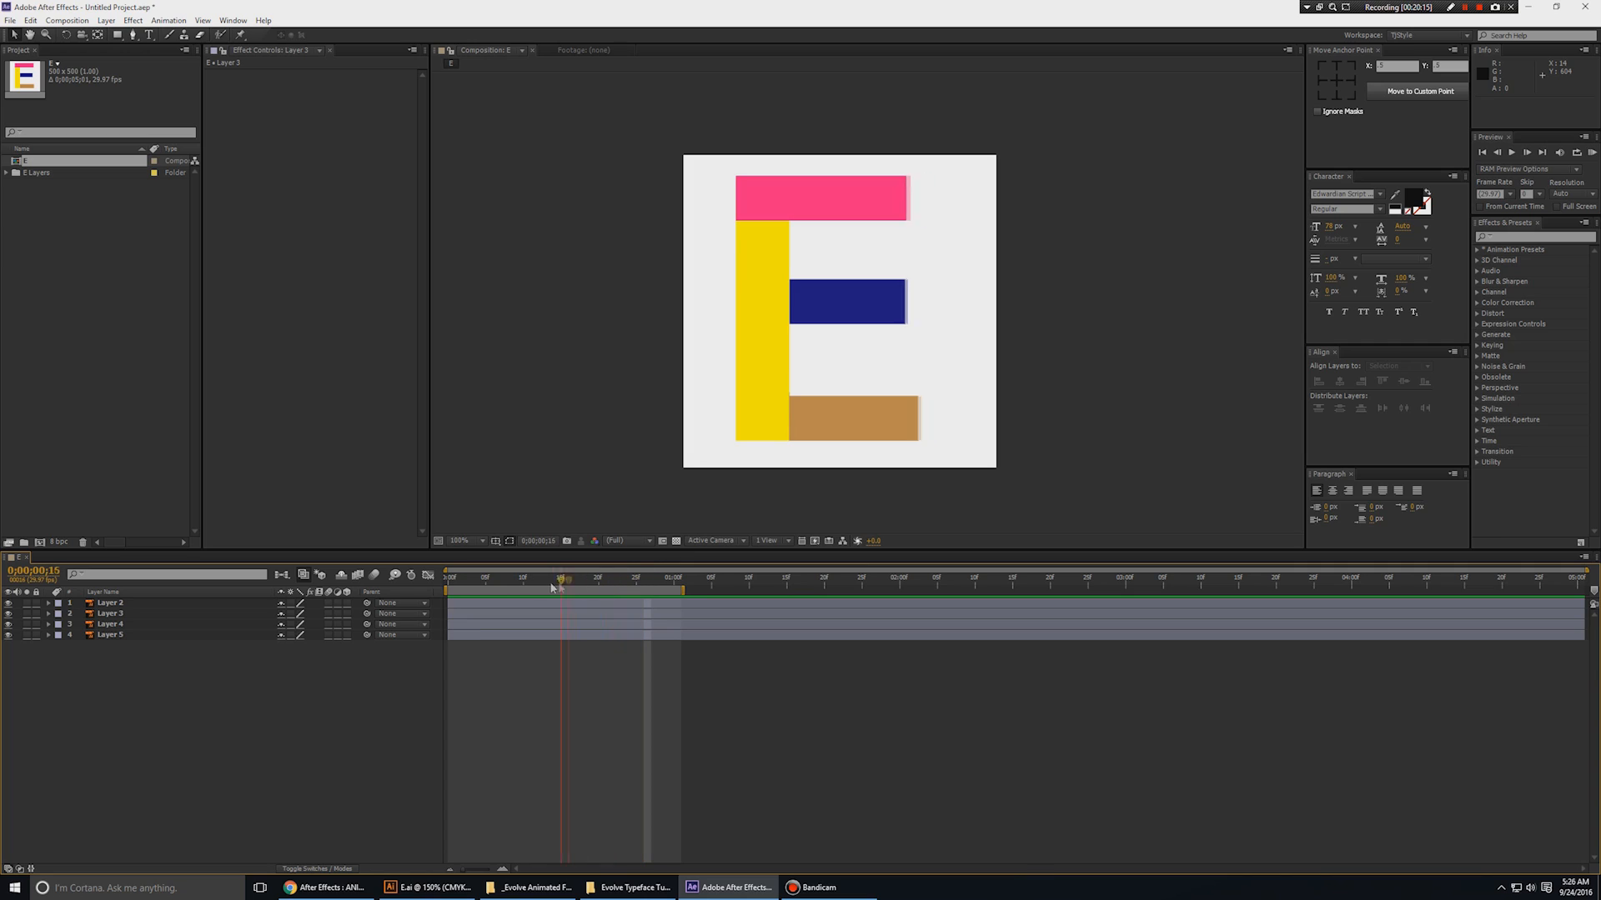
pyautogui.click(802, 200)
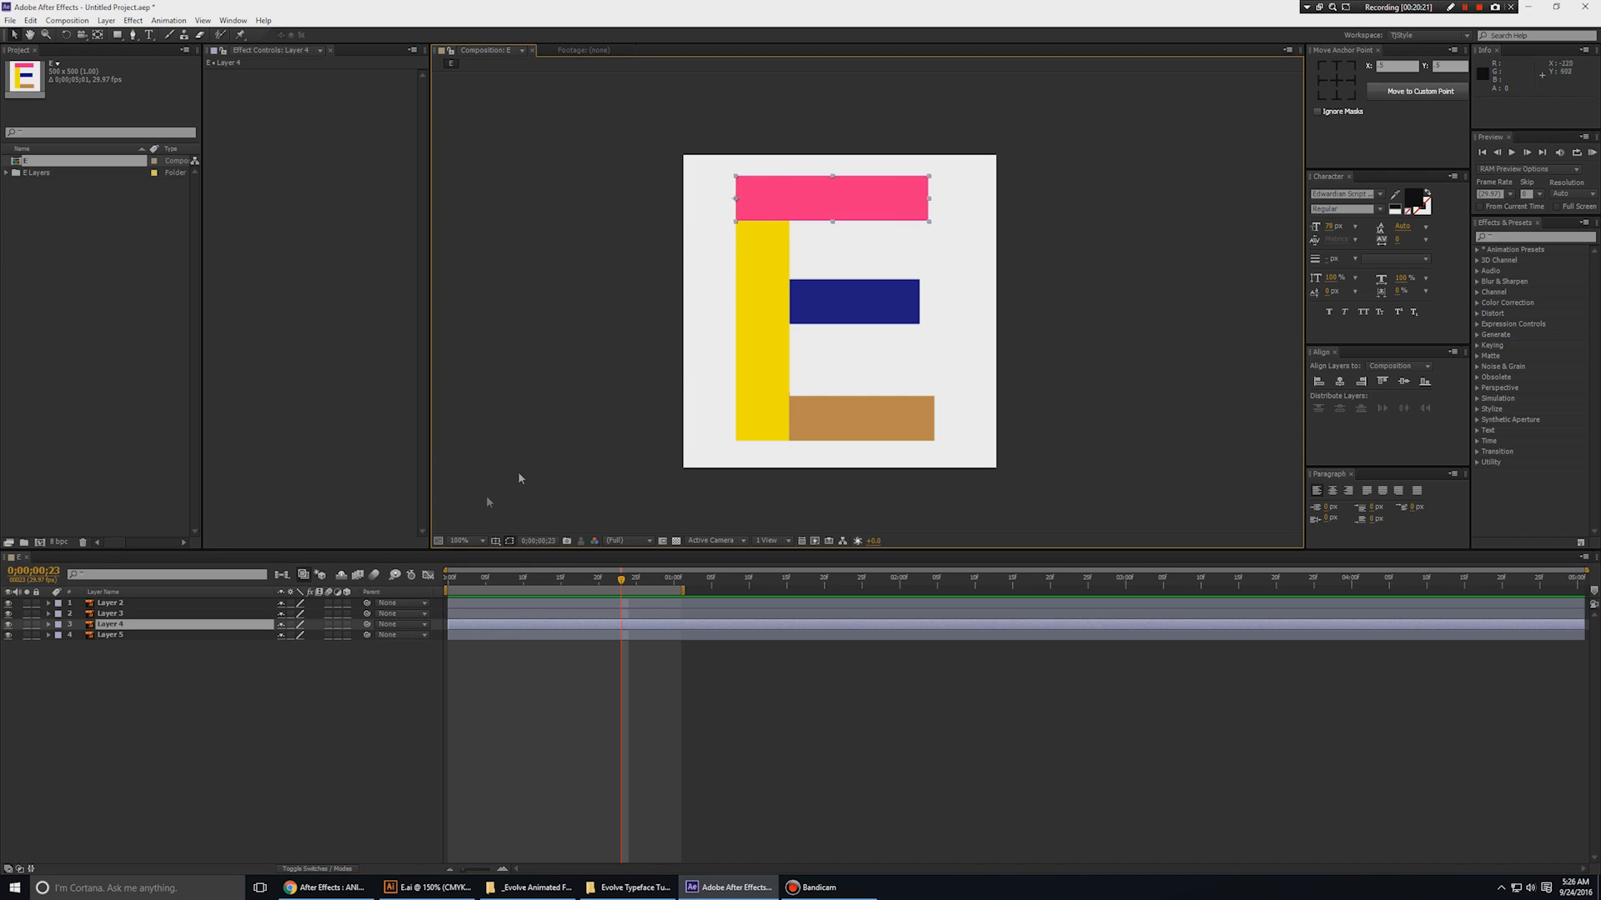
# - Enlarge the timeline's time scale, consult the animated font tutorial video in the browser at about 2:36, and return to After Effects
pyautogui.click(763, 294)
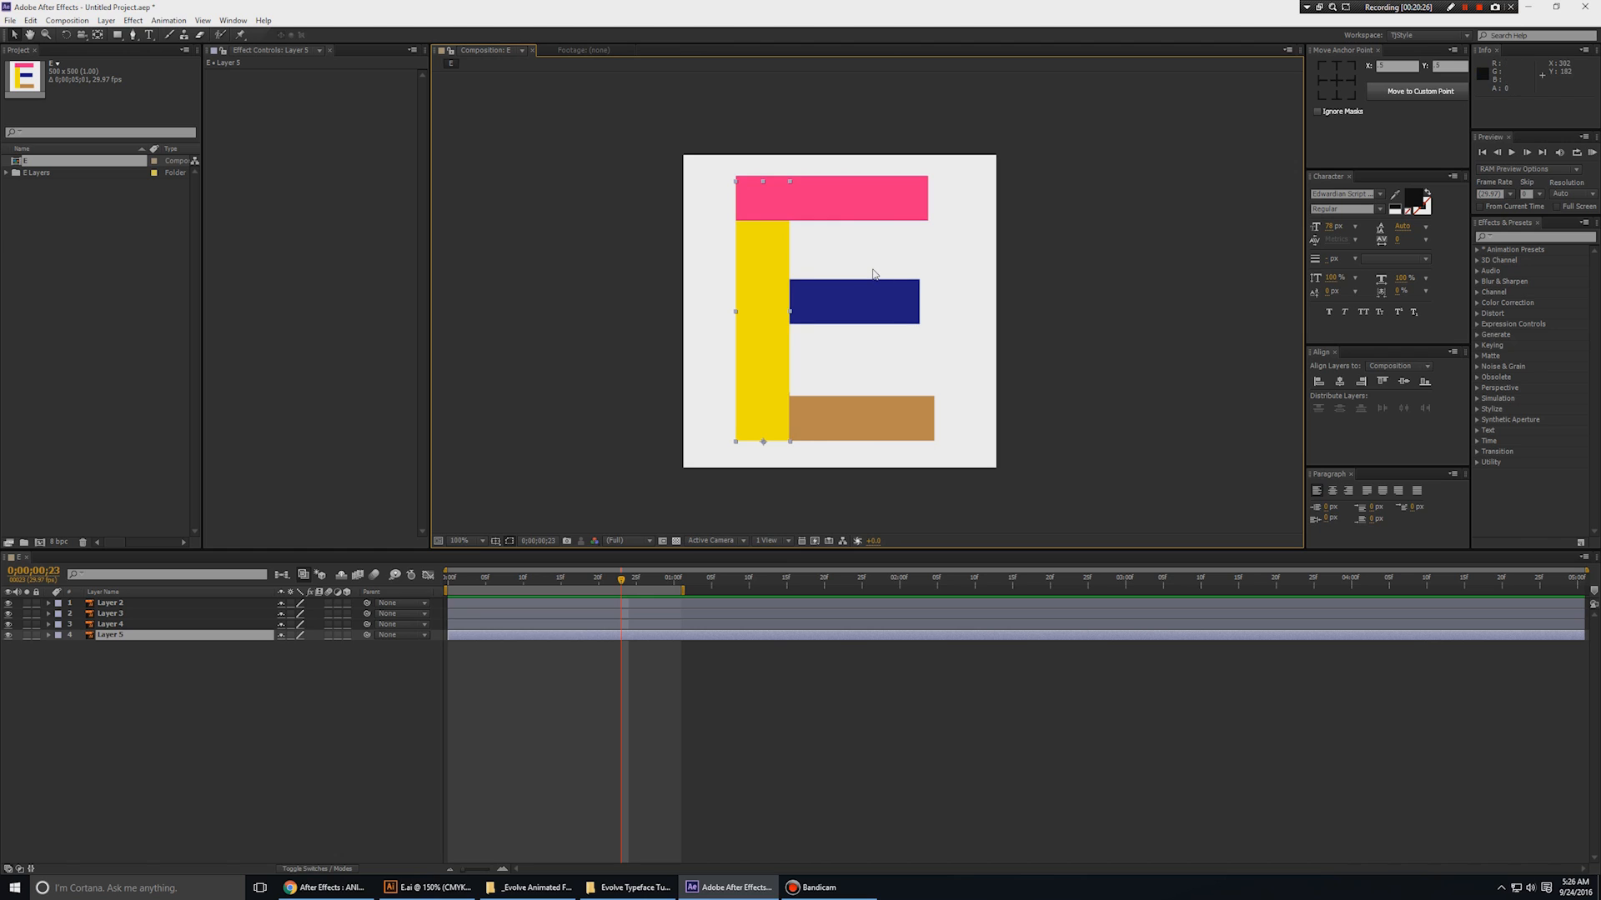
pyautogui.scroll(1, 521, 687)
pyautogui.moveTo(1057, 697); pyautogui.dragTo(1131, 700)
pyautogui.hotkey('alt', 'Tab')
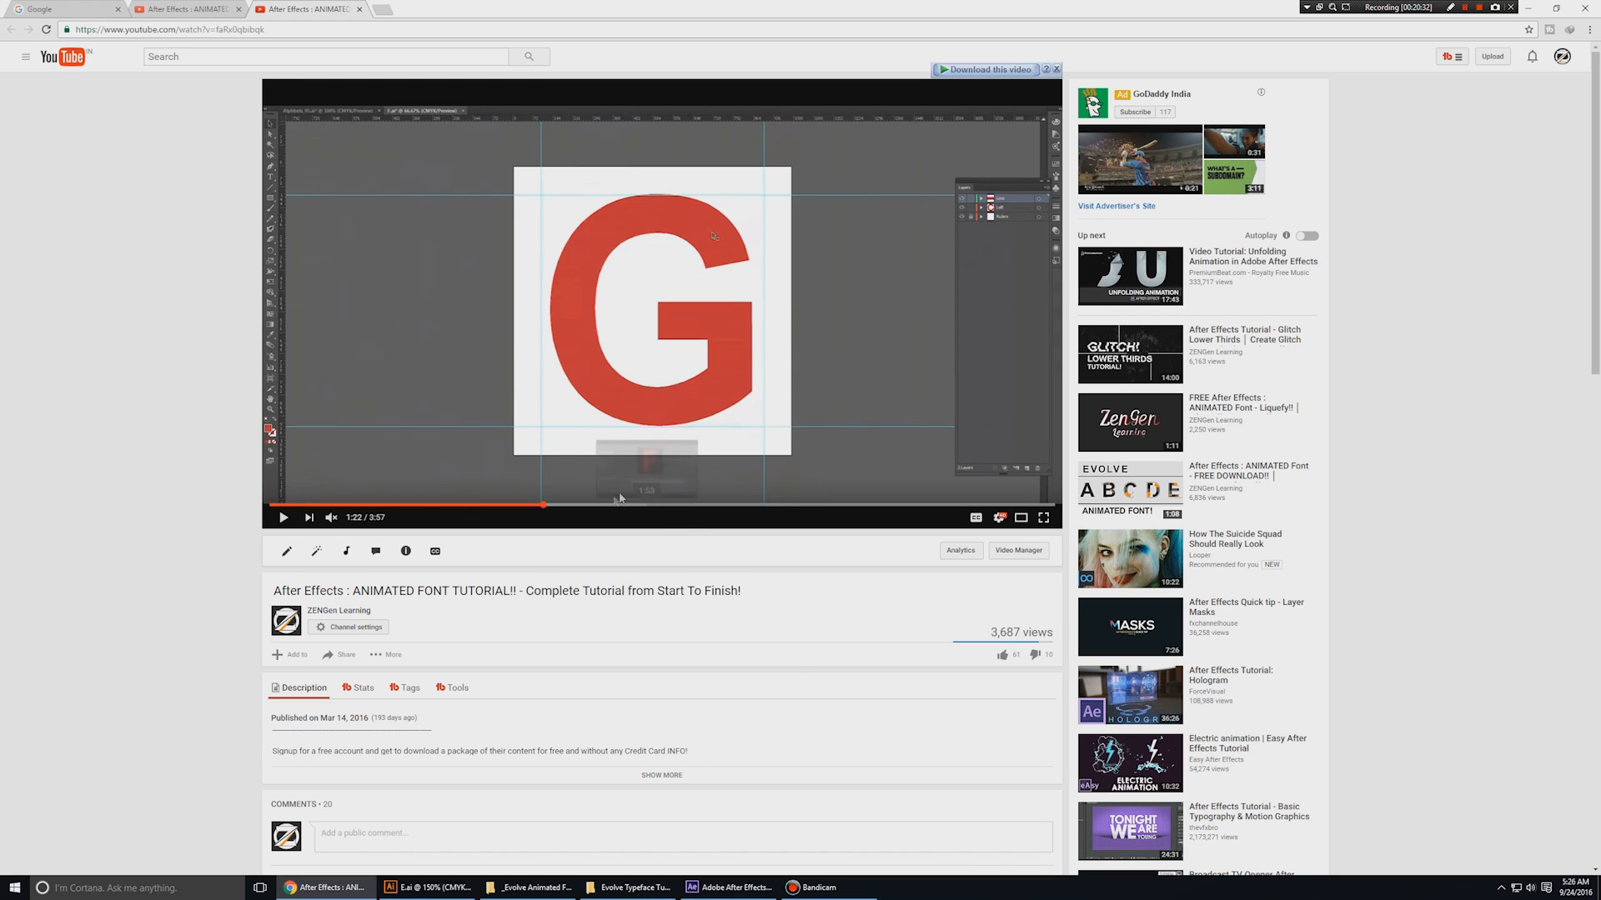
pyautogui.click(756, 505)
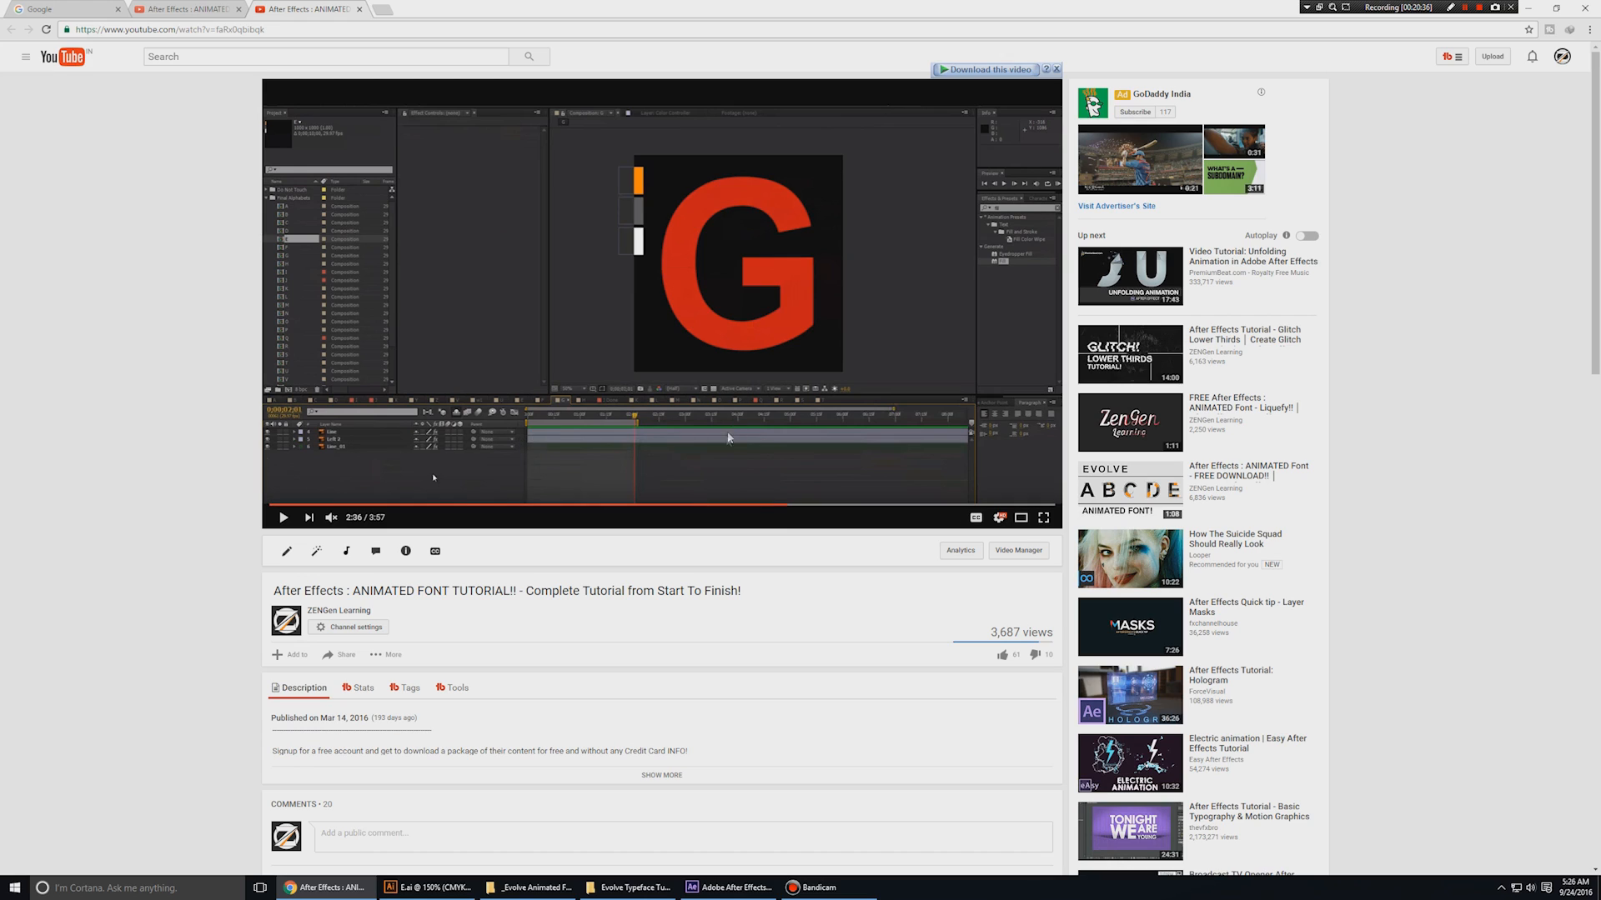
pyautogui.click(754, 887)
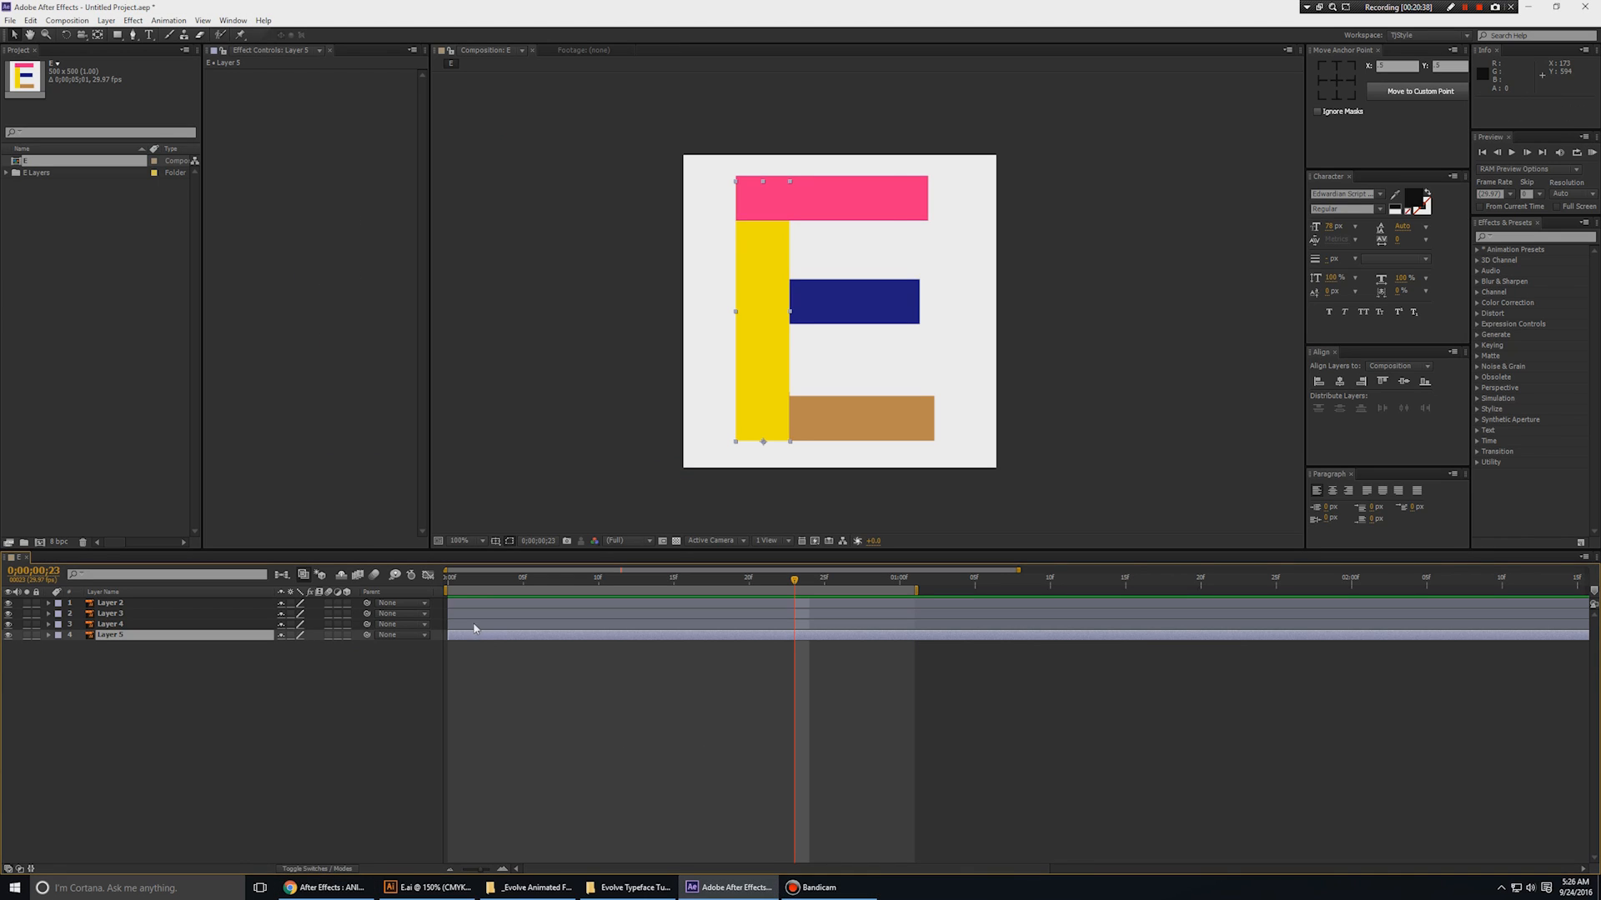
# - Stagger the bars' layers by 5 frames each, starting Layer 4 at frame 5, Layer 3 at frame 10 and Layer 2 at frame 15
pyautogui.click(117, 624)
pyautogui.keyDown('shift'); pyautogui.click(113, 603); pyautogui.keyUp('shift')
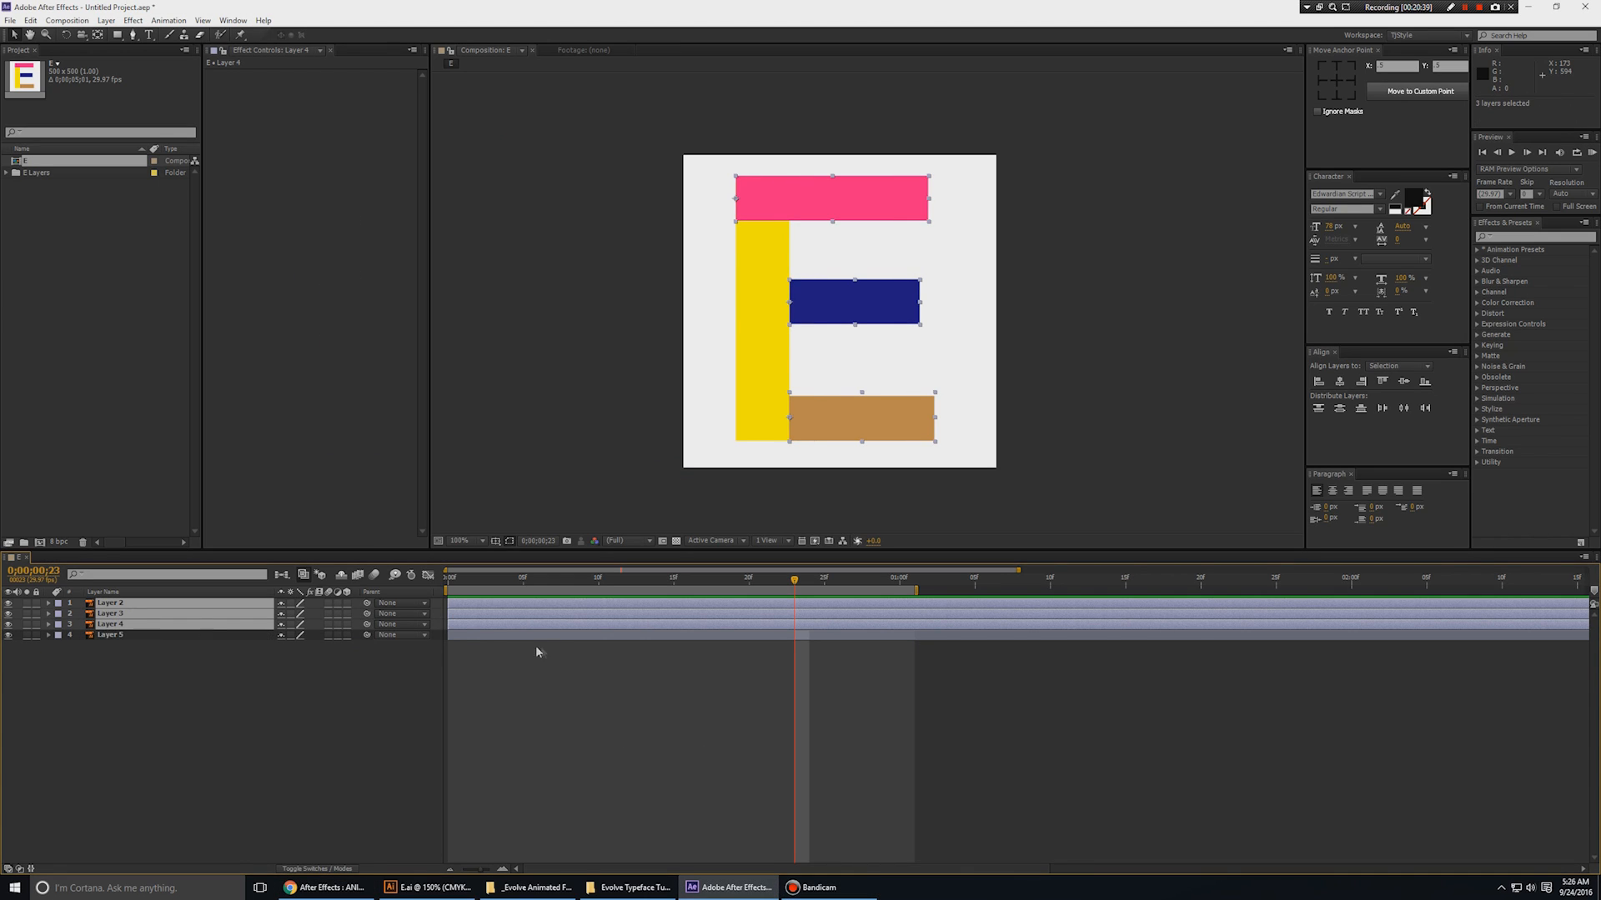
pyautogui.moveTo(466, 624); pyautogui.dragTo(700, 605)
pyautogui.keyDown('ctrl'); pyautogui.click(543, 621); pyautogui.keyUp('ctrl')
pyautogui.keyDown('ctrl'); pyautogui.click(617, 613); pyautogui.keyUp('ctrl')
pyautogui.click(690, 749)
# - Extend the work area's end to about 0;00;01;10 and preview the staggered build-up of the E
pyautogui.moveTo(468, 581); pyautogui.dragTo(583, 579)
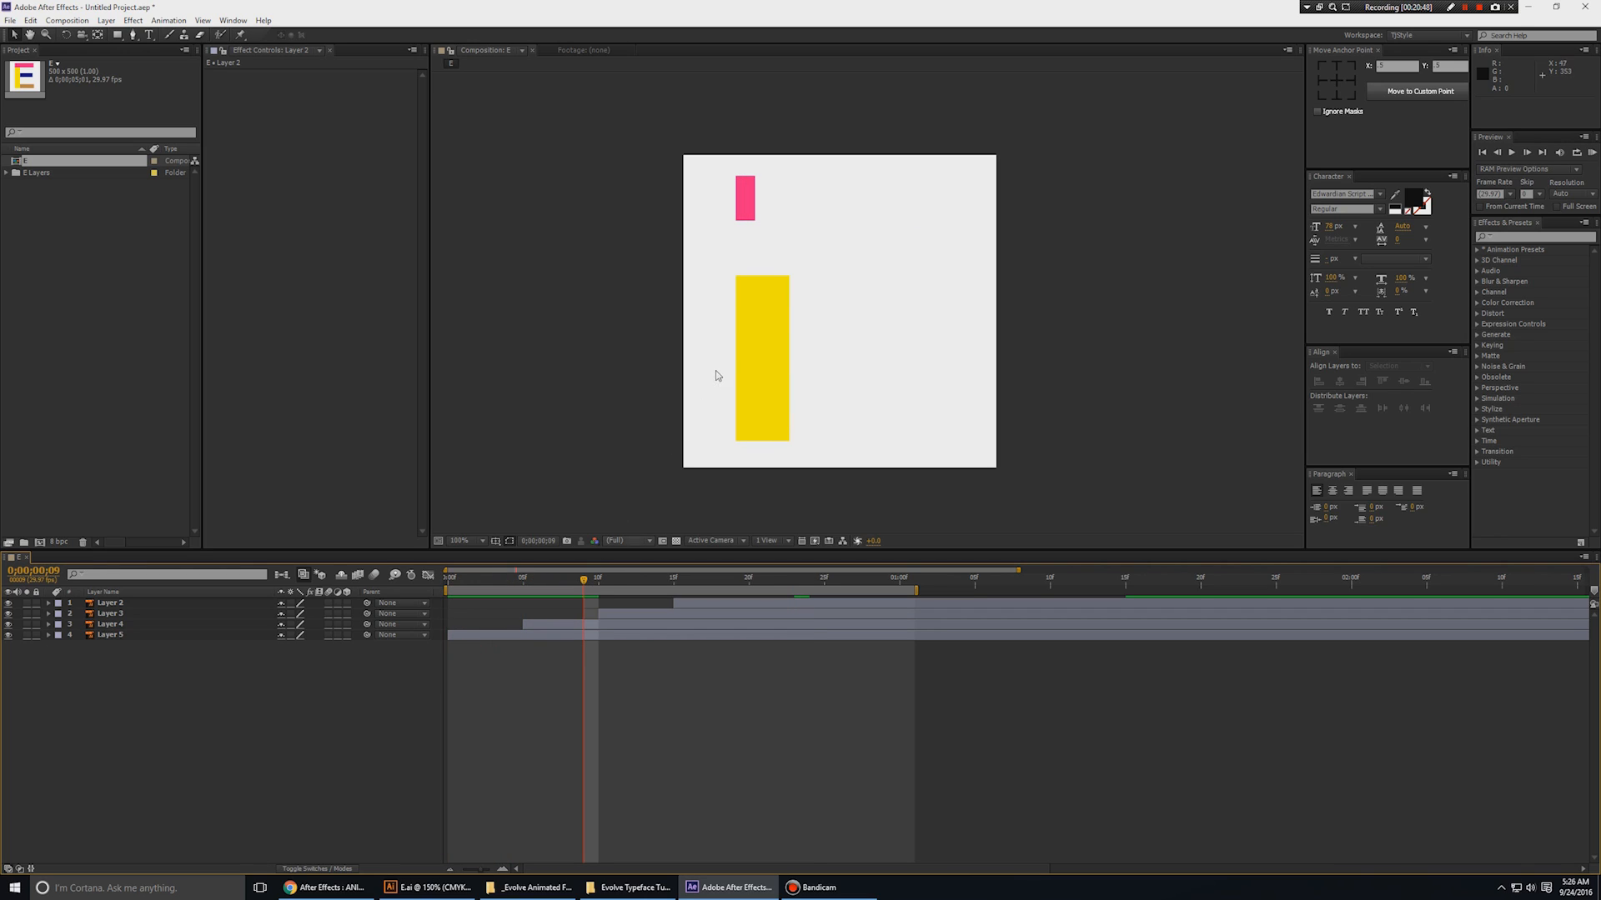
pyautogui.click(746, 199)
pyautogui.press('space')
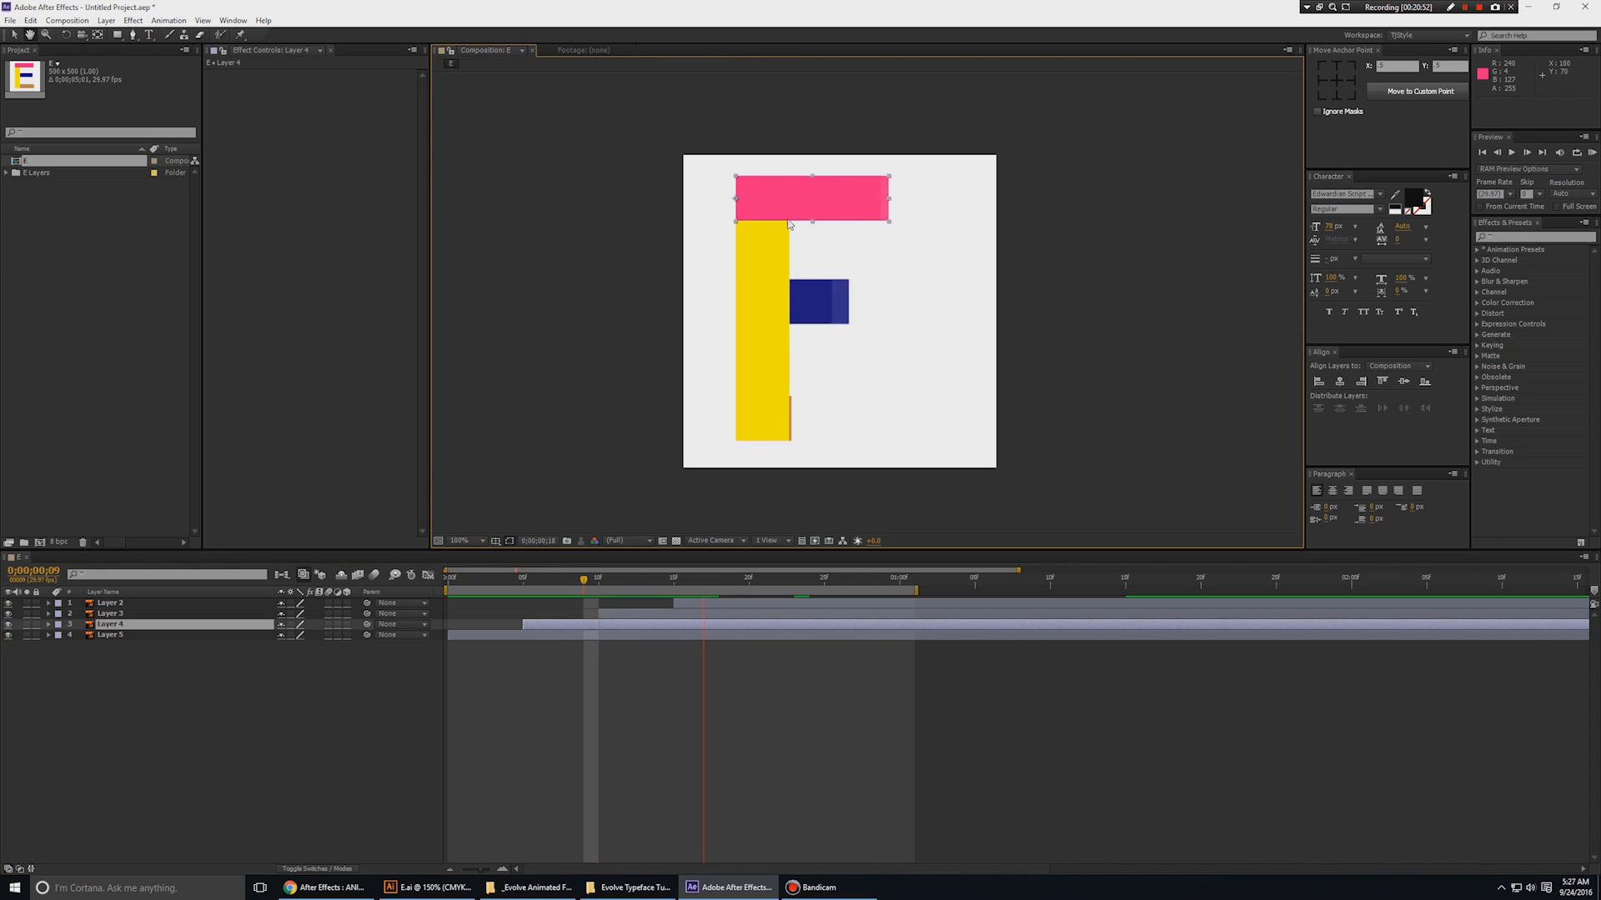
pyautogui.press('space')
pyautogui.press('space')
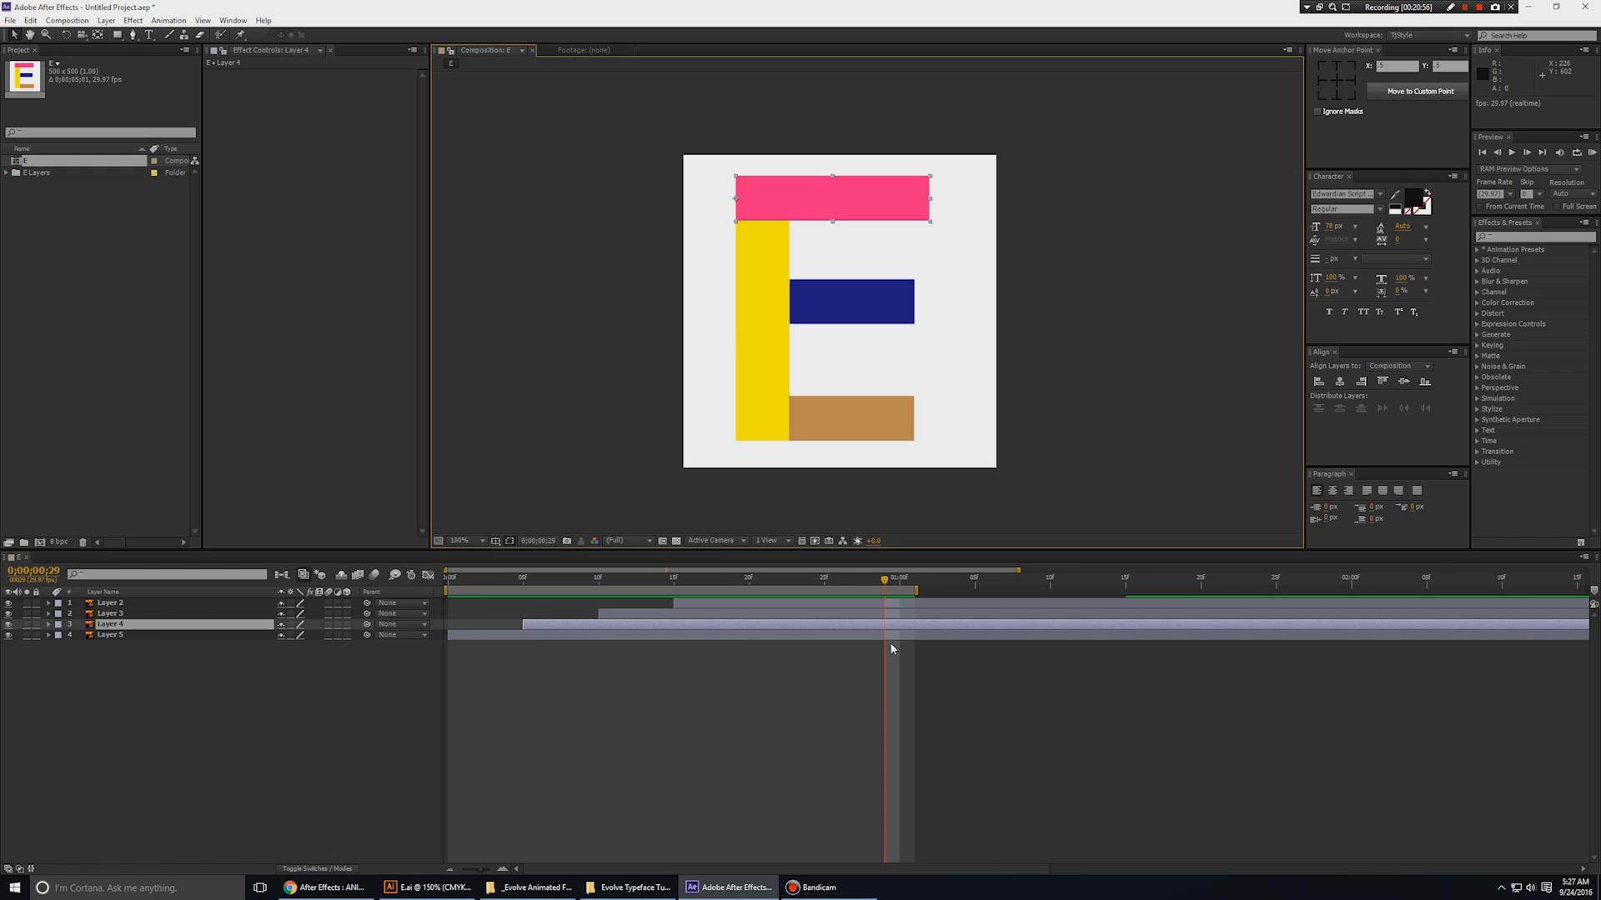
pyautogui.moveTo(917, 594); pyautogui.dragTo(1052, 593)
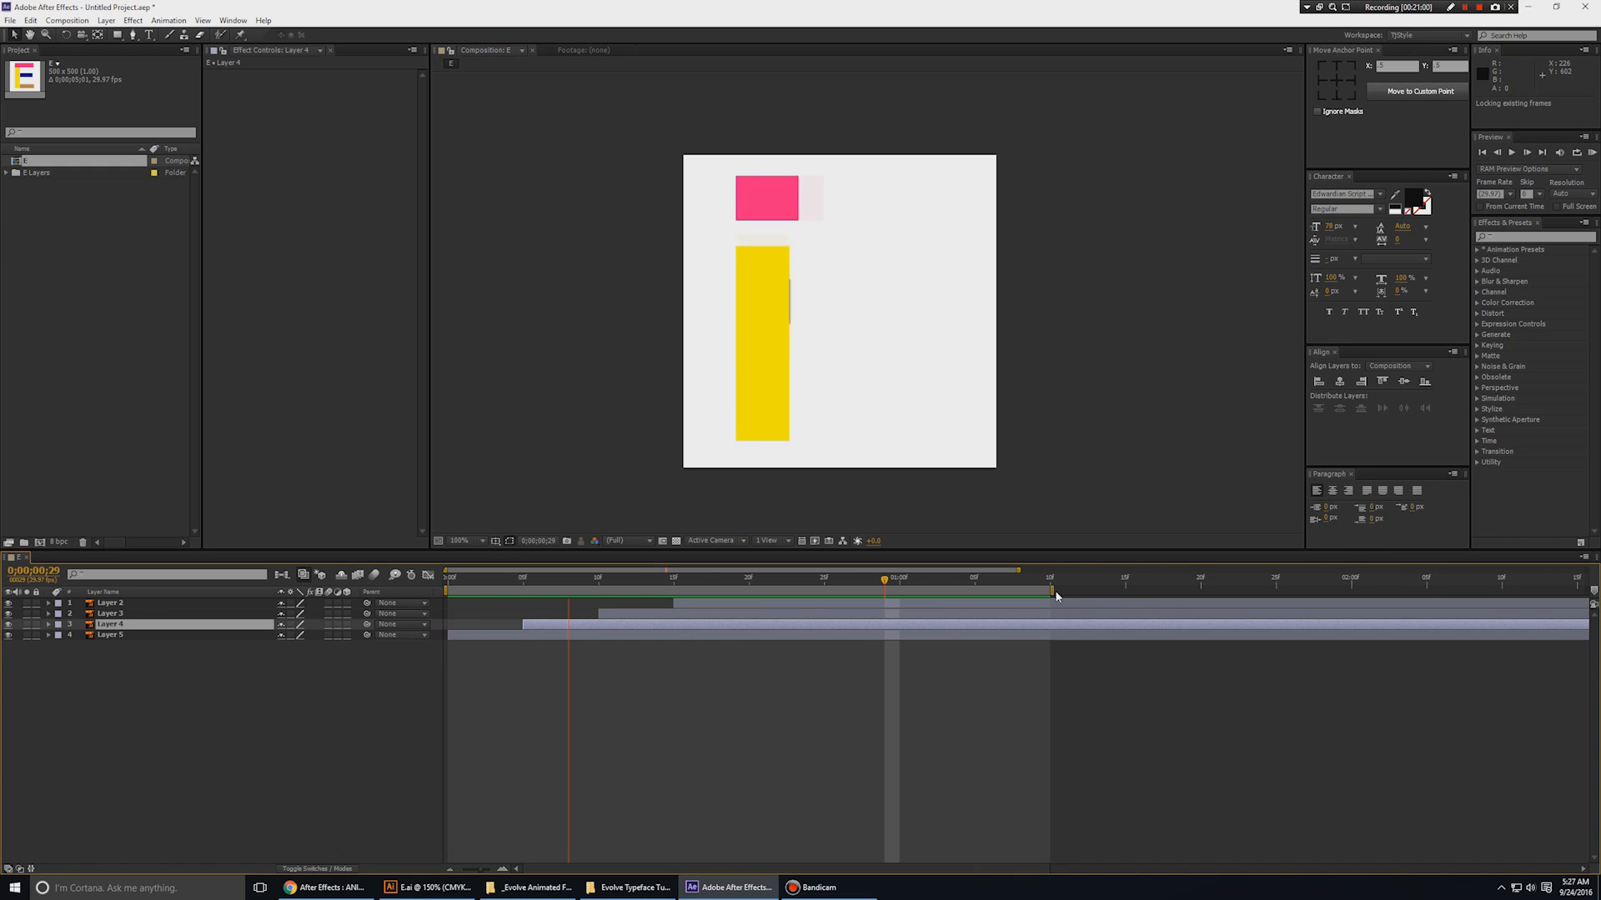
pyautogui.press('space')
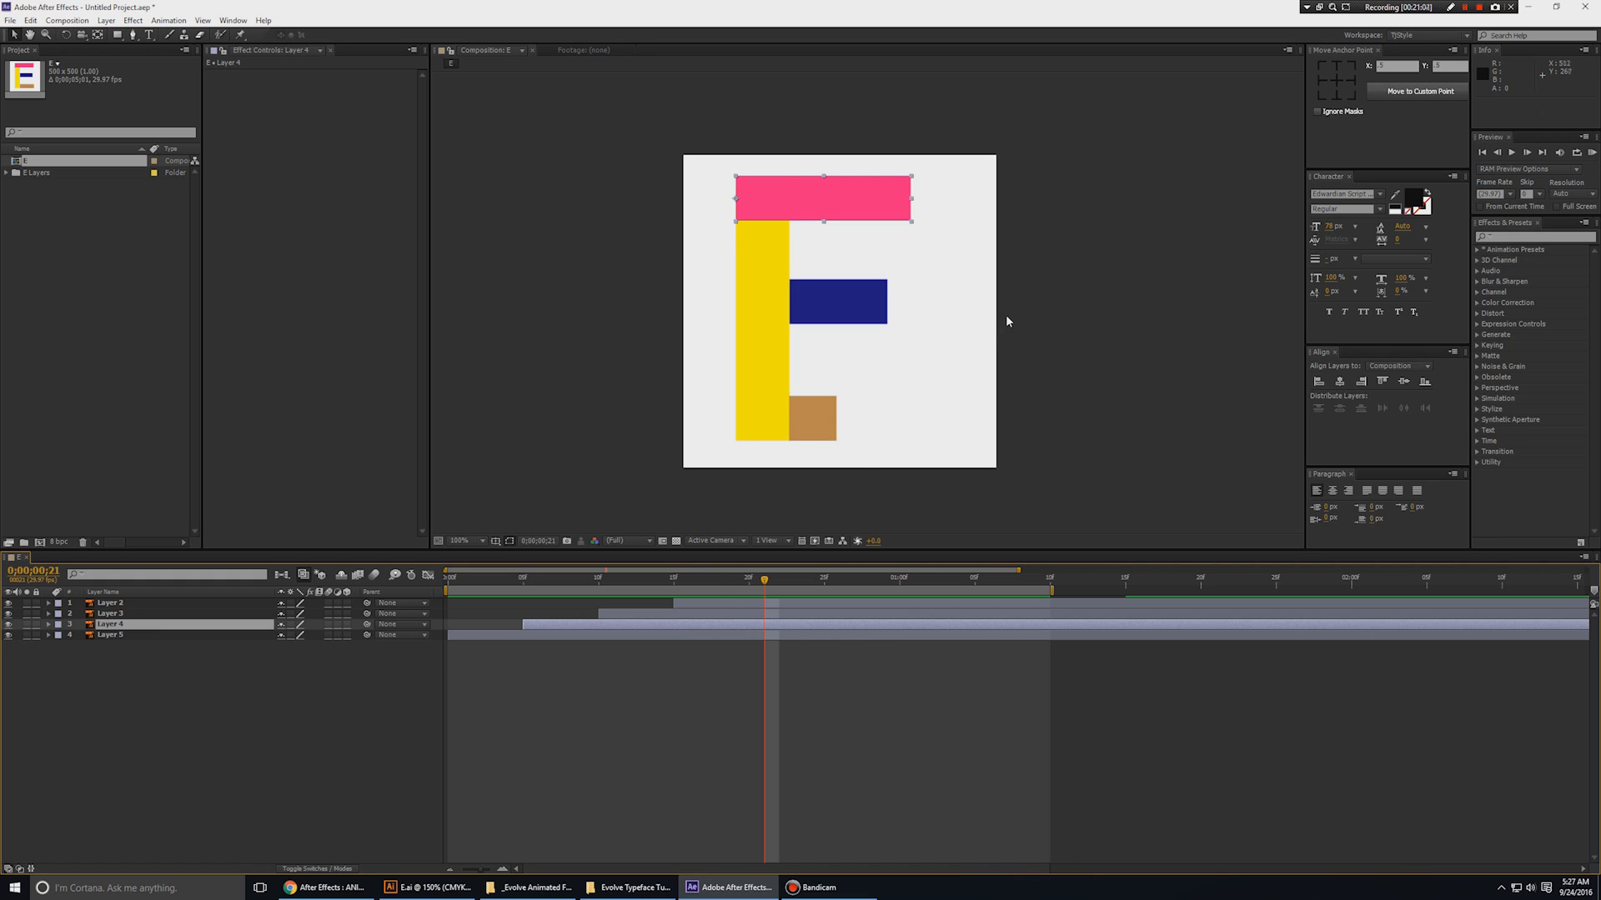
# - Try to shorten the pink bar in Illustrator so it starts at the yellow stem's right edge, and return to After Effects
pyautogui.click(427, 887)
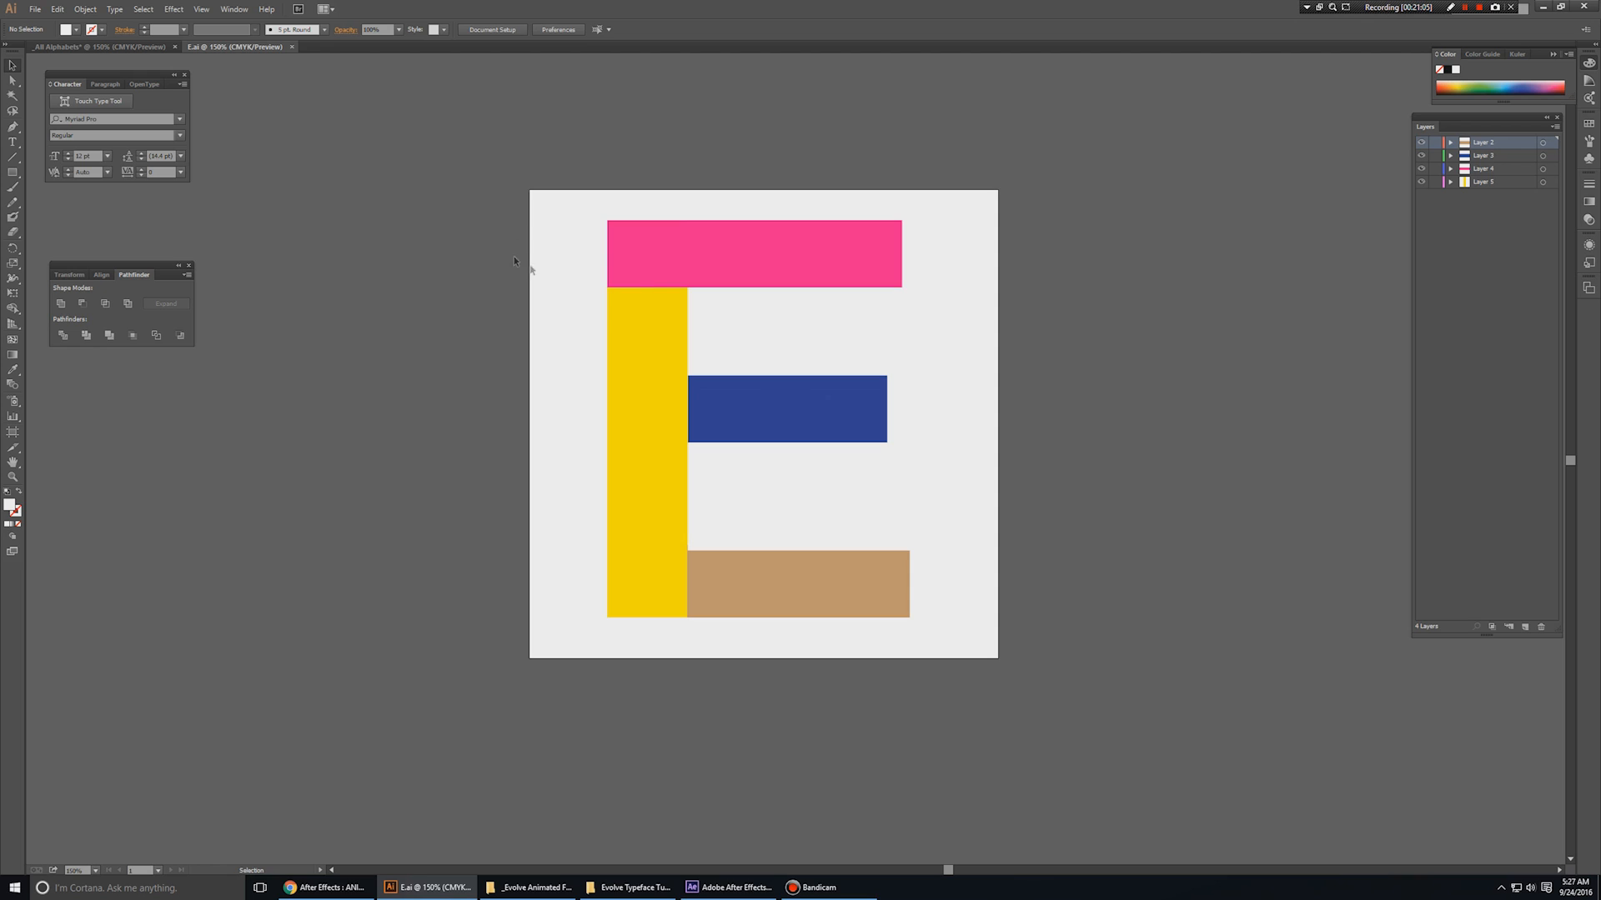
pyautogui.click(763, 232)
pyautogui.moveTo(609, 253); pyautogui.dragTo(683, 253)
pyautogui.click(1030, 331)
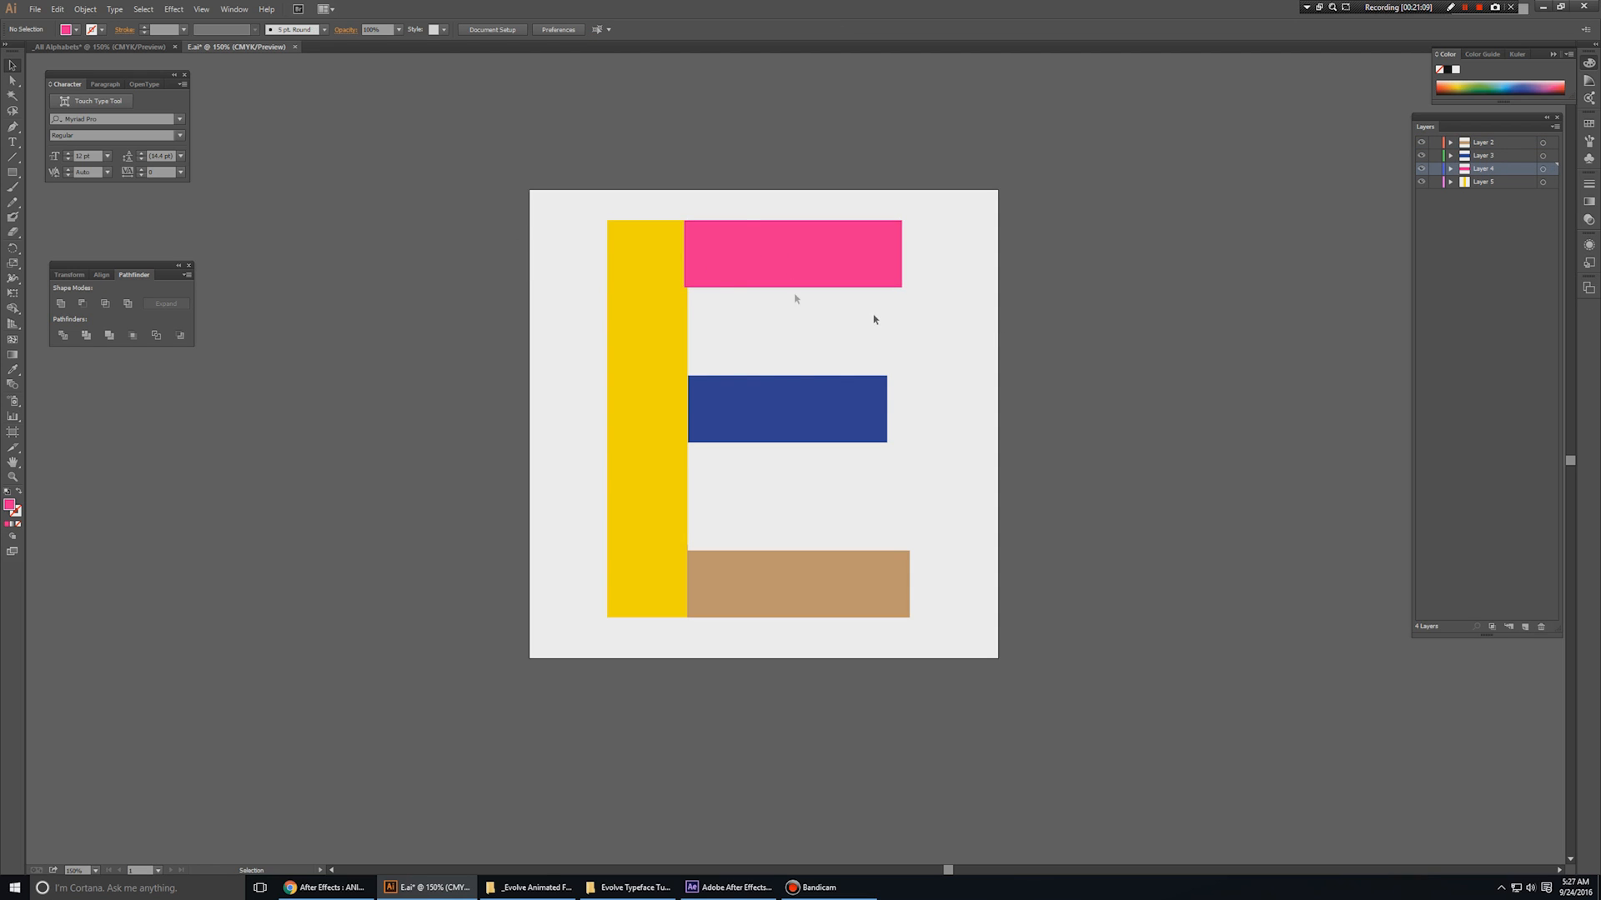
pyautogui.click(692, 267)
pyautogui.moveTo(684, 254); pyautogui.dragTo(686, 254)
pyautogui.hotkey('alt', 'Tab')
pyautogui.hotkey('alt', 'Tab')
pyautogui.hotkey('alt', 'Tab')
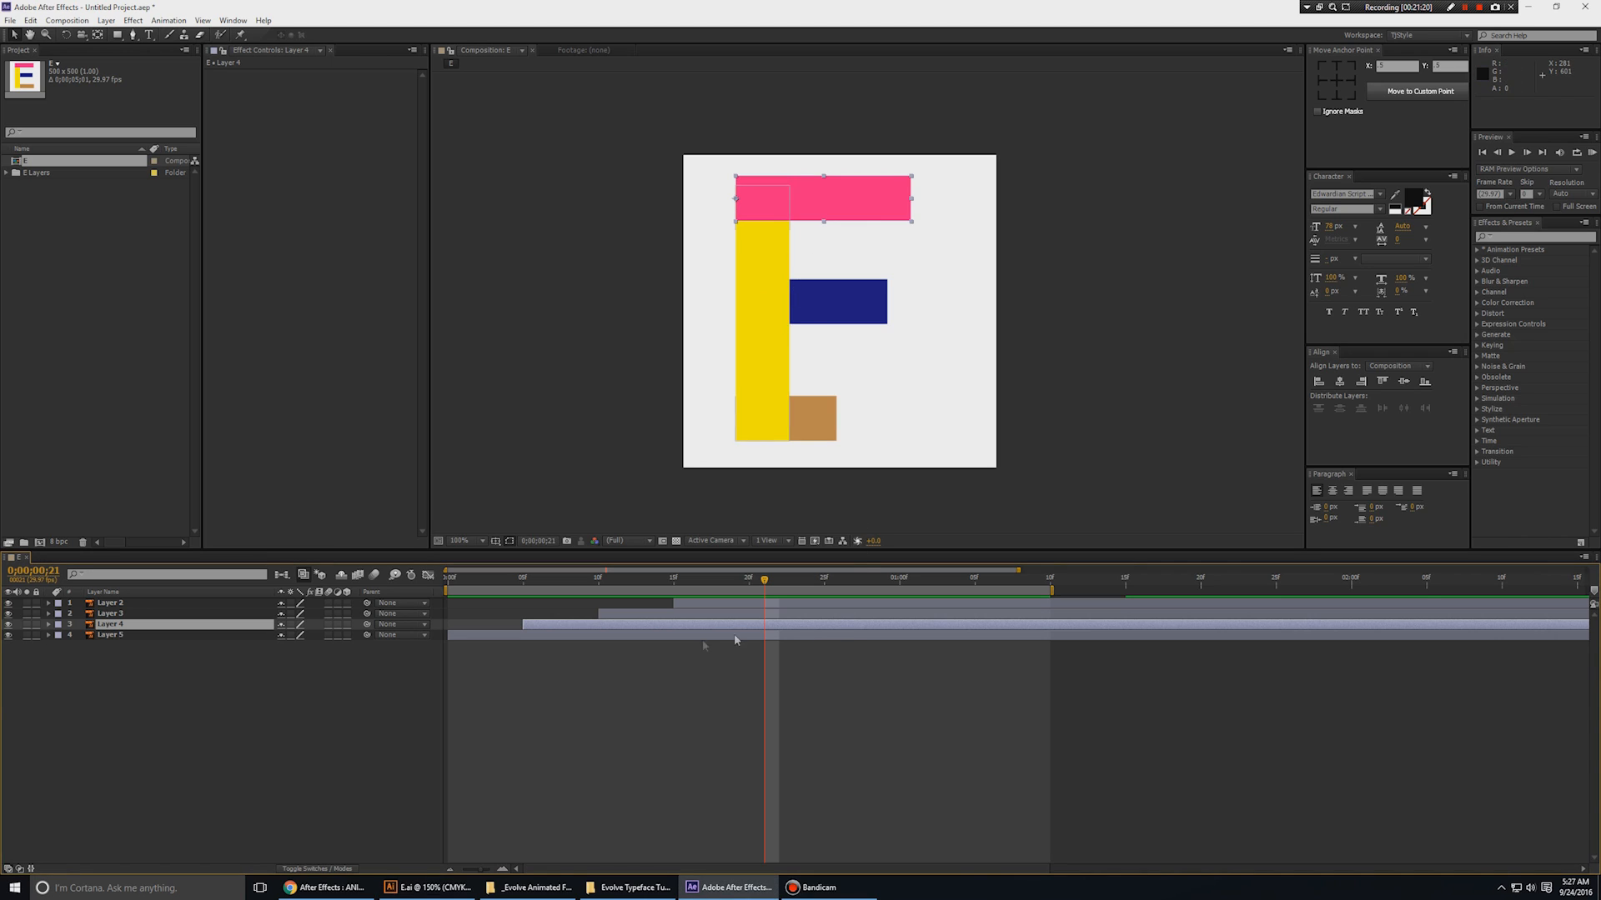
# - Add a Fill effect to Layer 5 and set its color to orange with RGB 255, 162, 0
pyautogui.moveTo(210, 723); pyautogui.dragTo(776, 519)
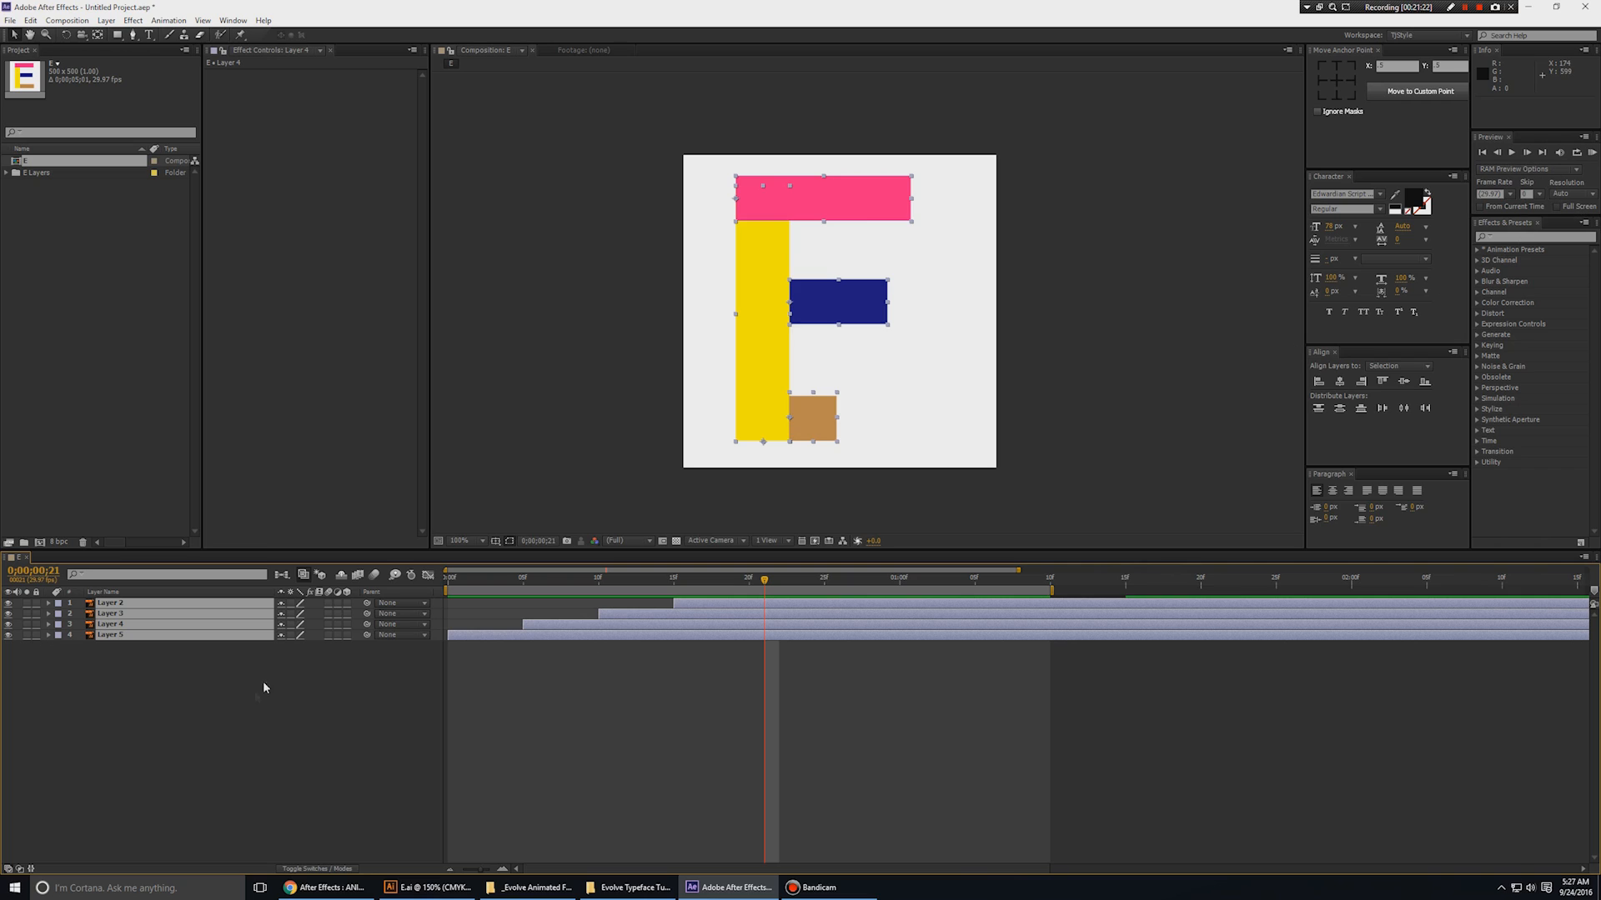
pyautogui.click(1512, 238)
pyautogui.write('f')
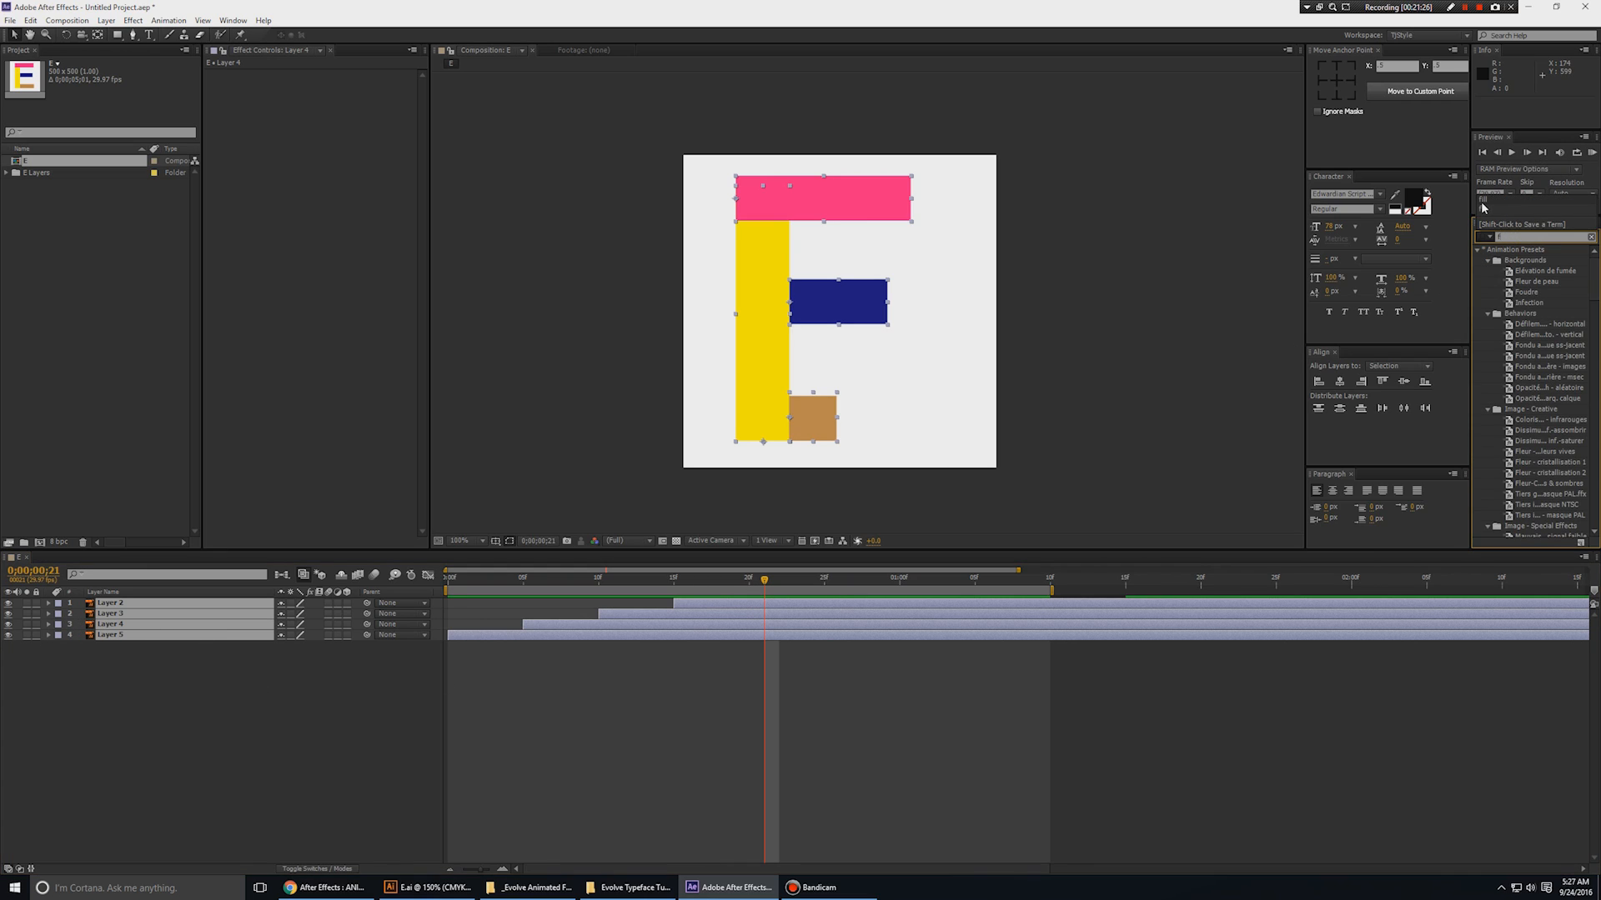
pyautogui.click(1482, 200)
pyautogui.moveTo(1509, 275); pyautogui.dragTo(107, 635)
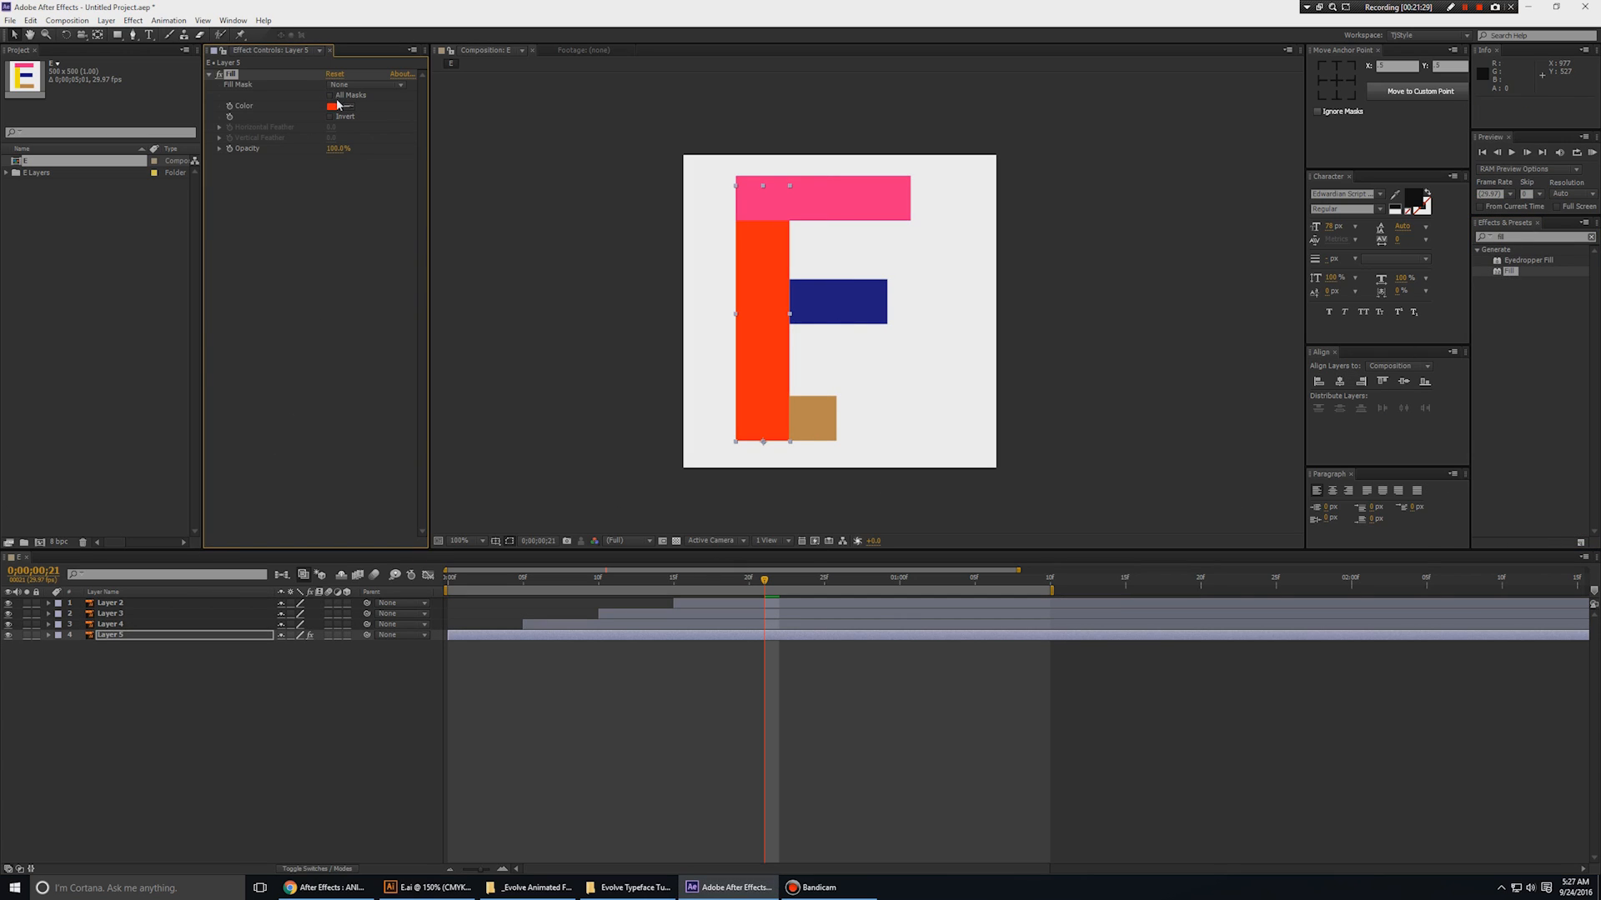
pyautogui.click(332, 106)
pyautogui.moveTo(822, 500)
pyautogui.mouseDown()
pyautogui.moveTo(830, 523)
pyautogui.moveTo(817, 512)
pyautogui.mouseUp()
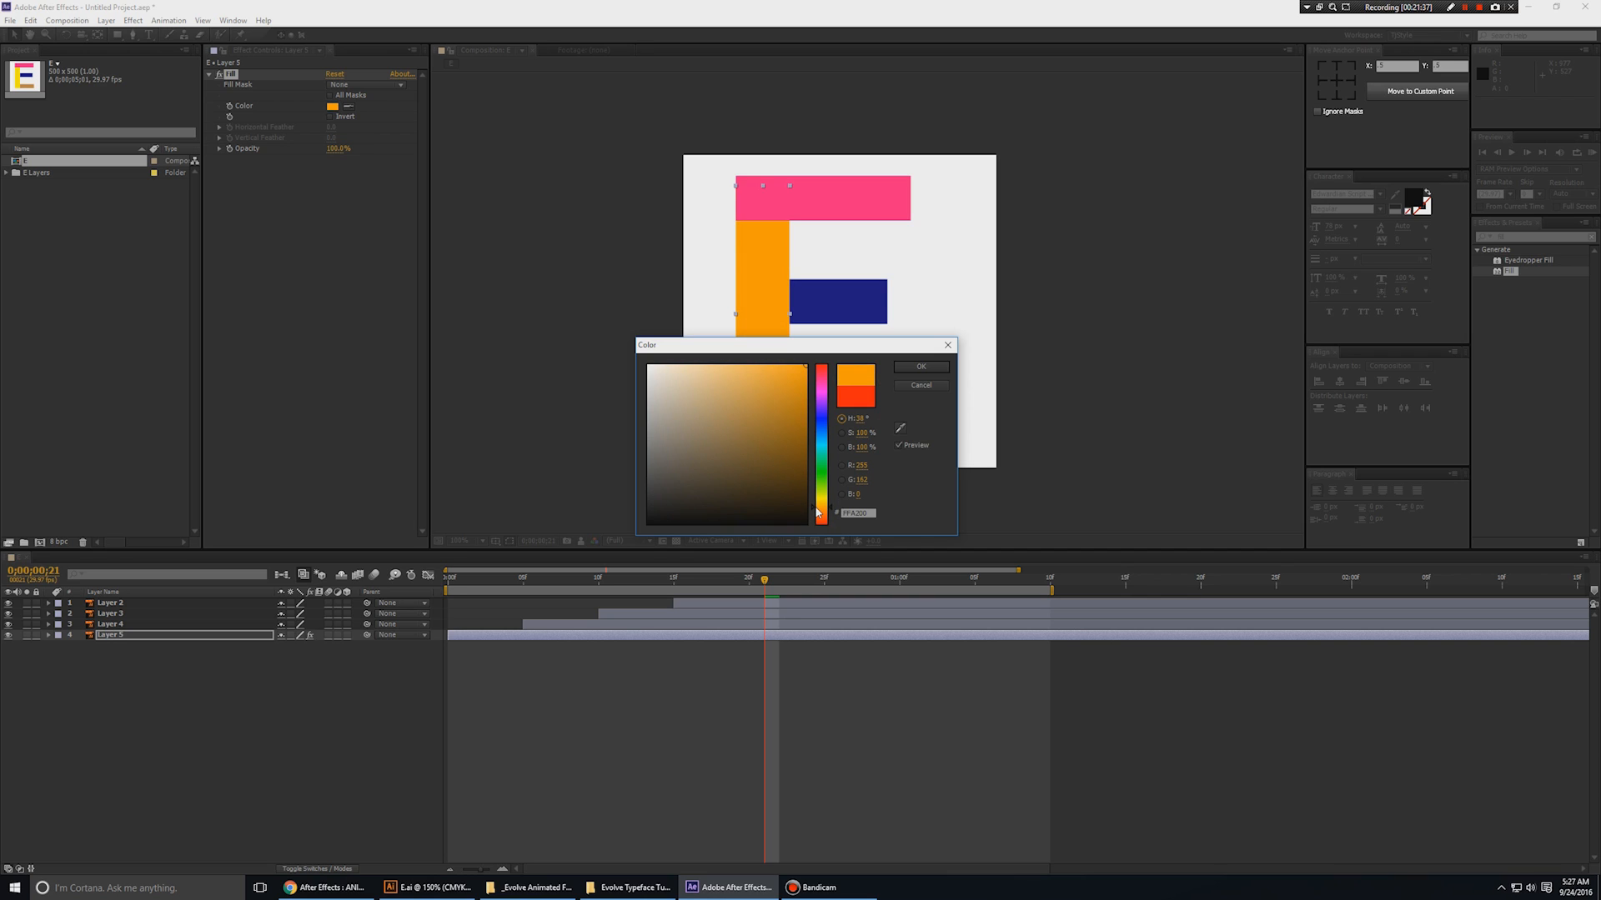
pyautogui.click(921, 366)
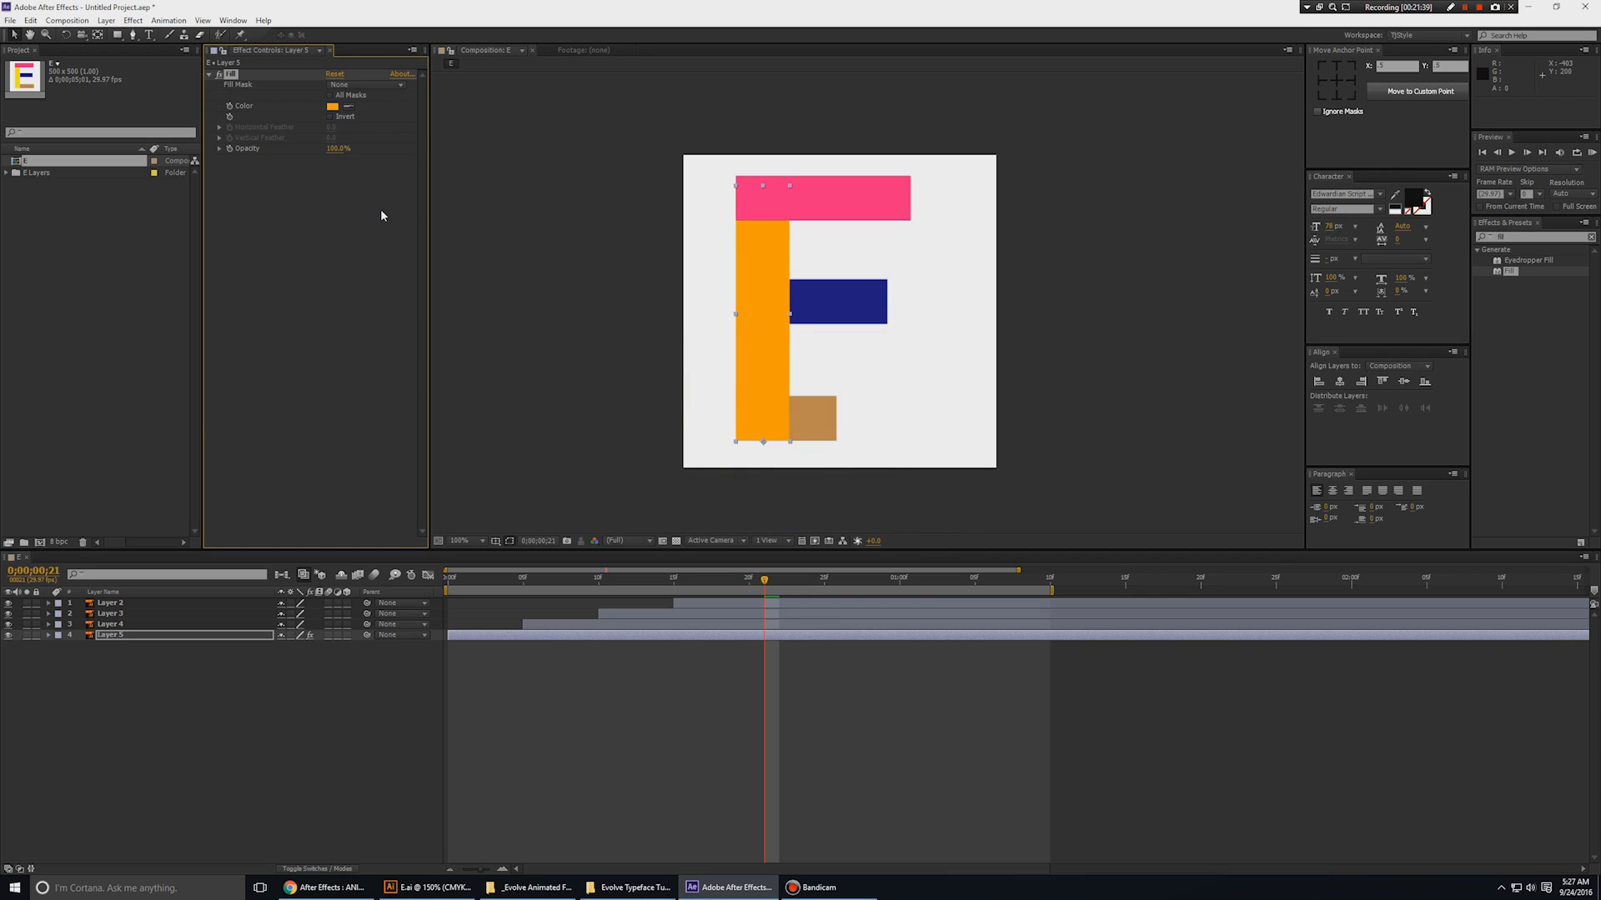
# - Copy the orange Fill effect from Layer 5 to Layers 2, 3 and 4, and preview the animation
pyautogui.click(126, 624)
pyautogui.keyDown('shift'); pyautogui.click(125, 604); pyautogui.keyUp('shift')
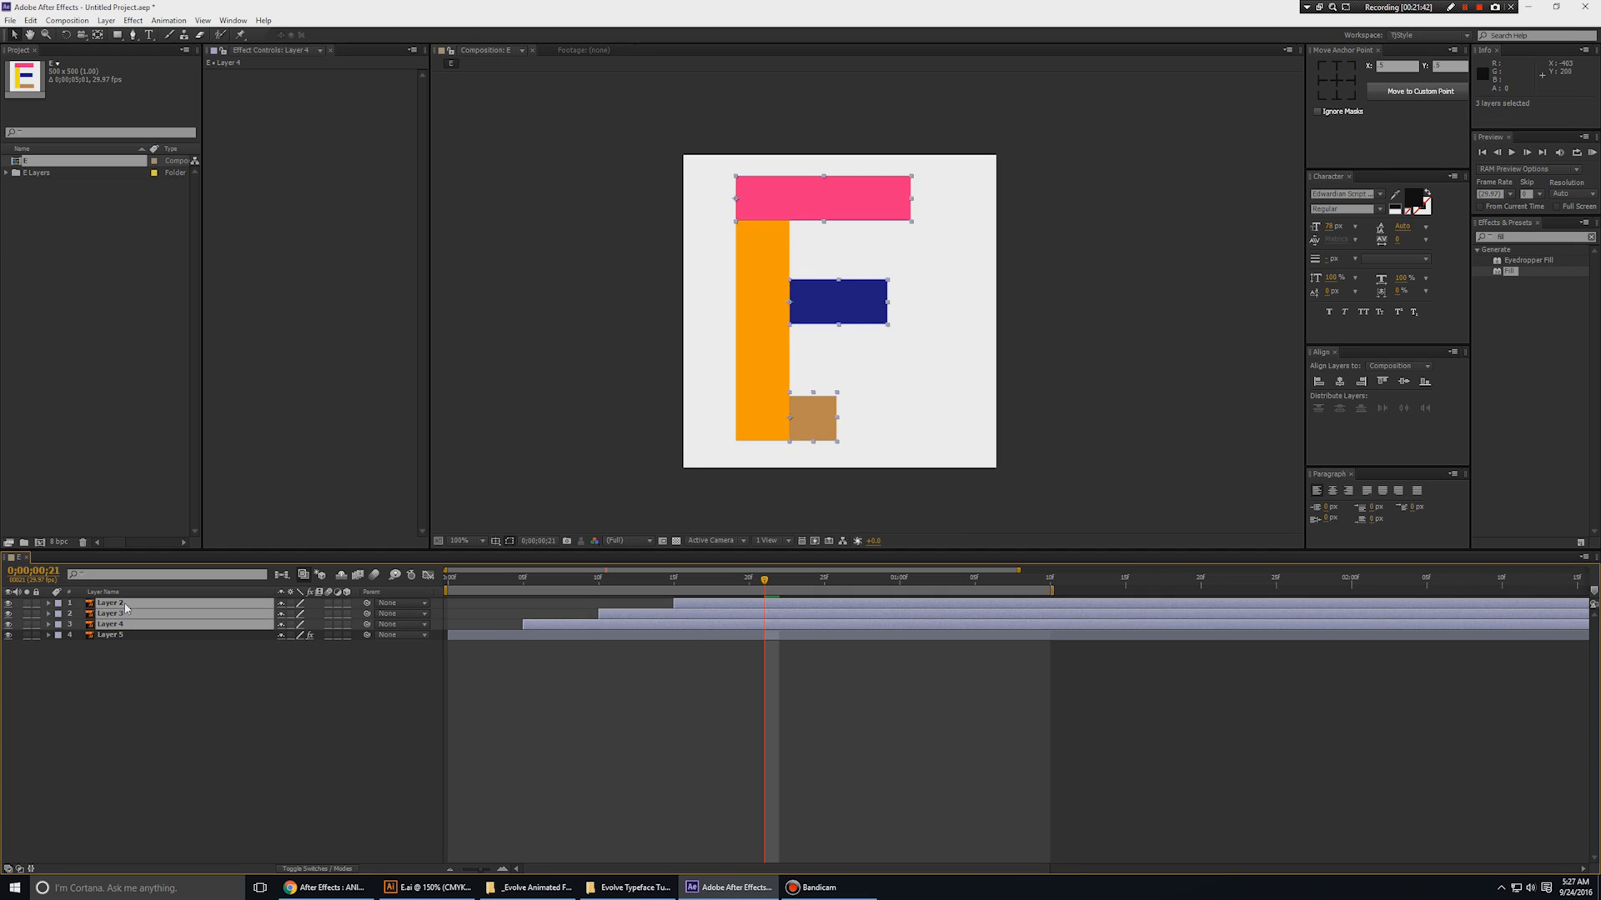
pyautogui.hotkey('ctrl', 'v')
pyautogui.click(463, 692)
pyautogui.press('KP_0')
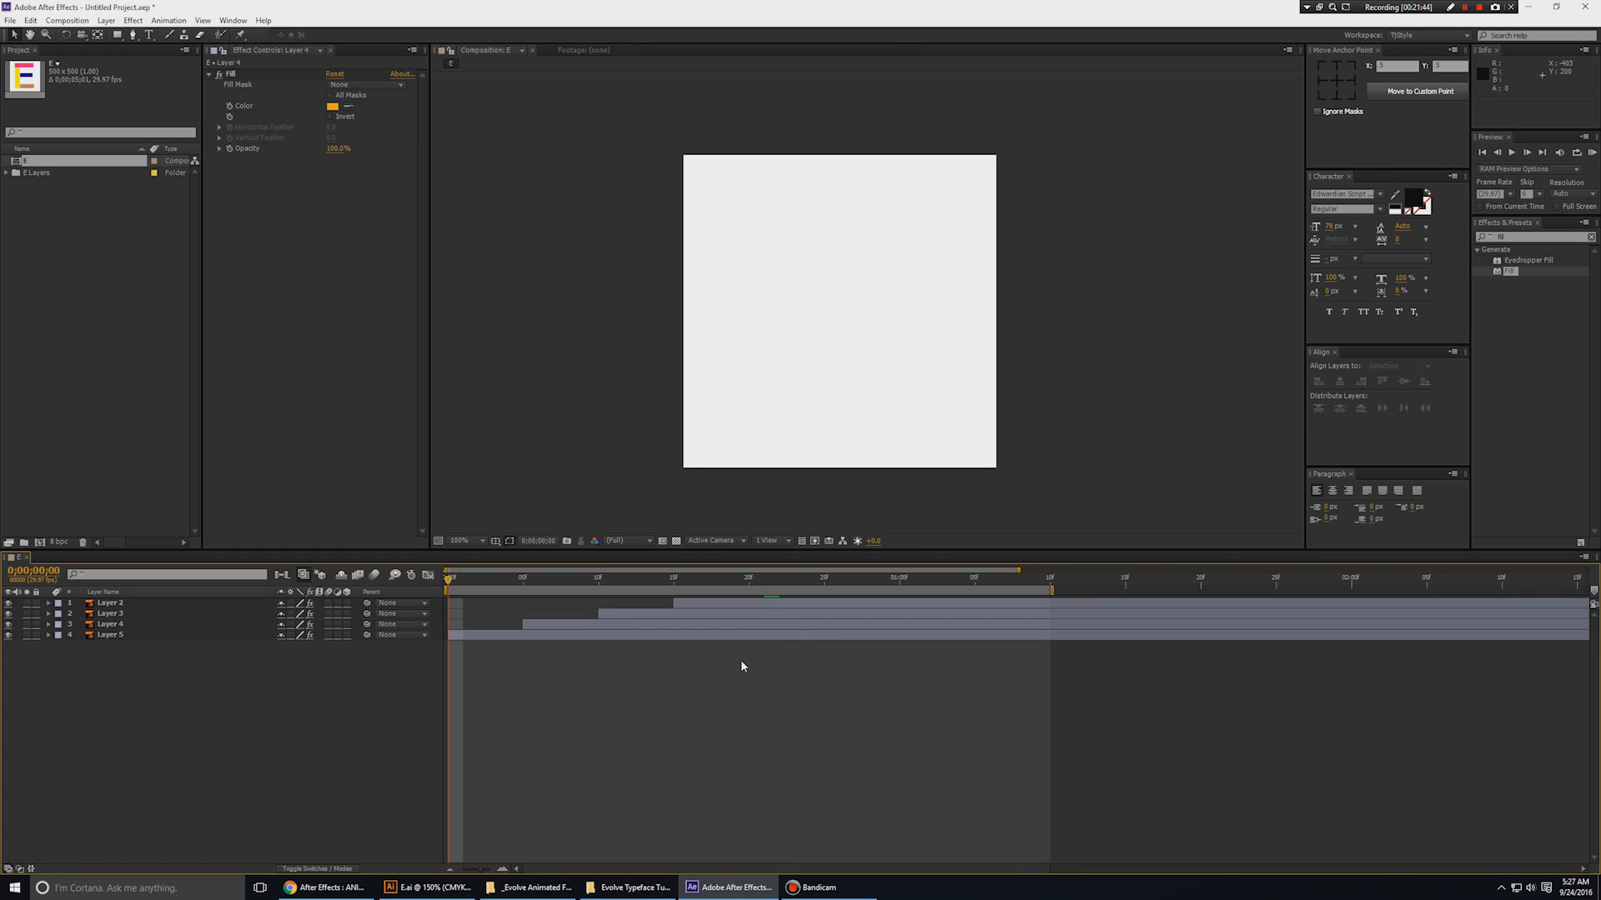
pyautogui.press('space')
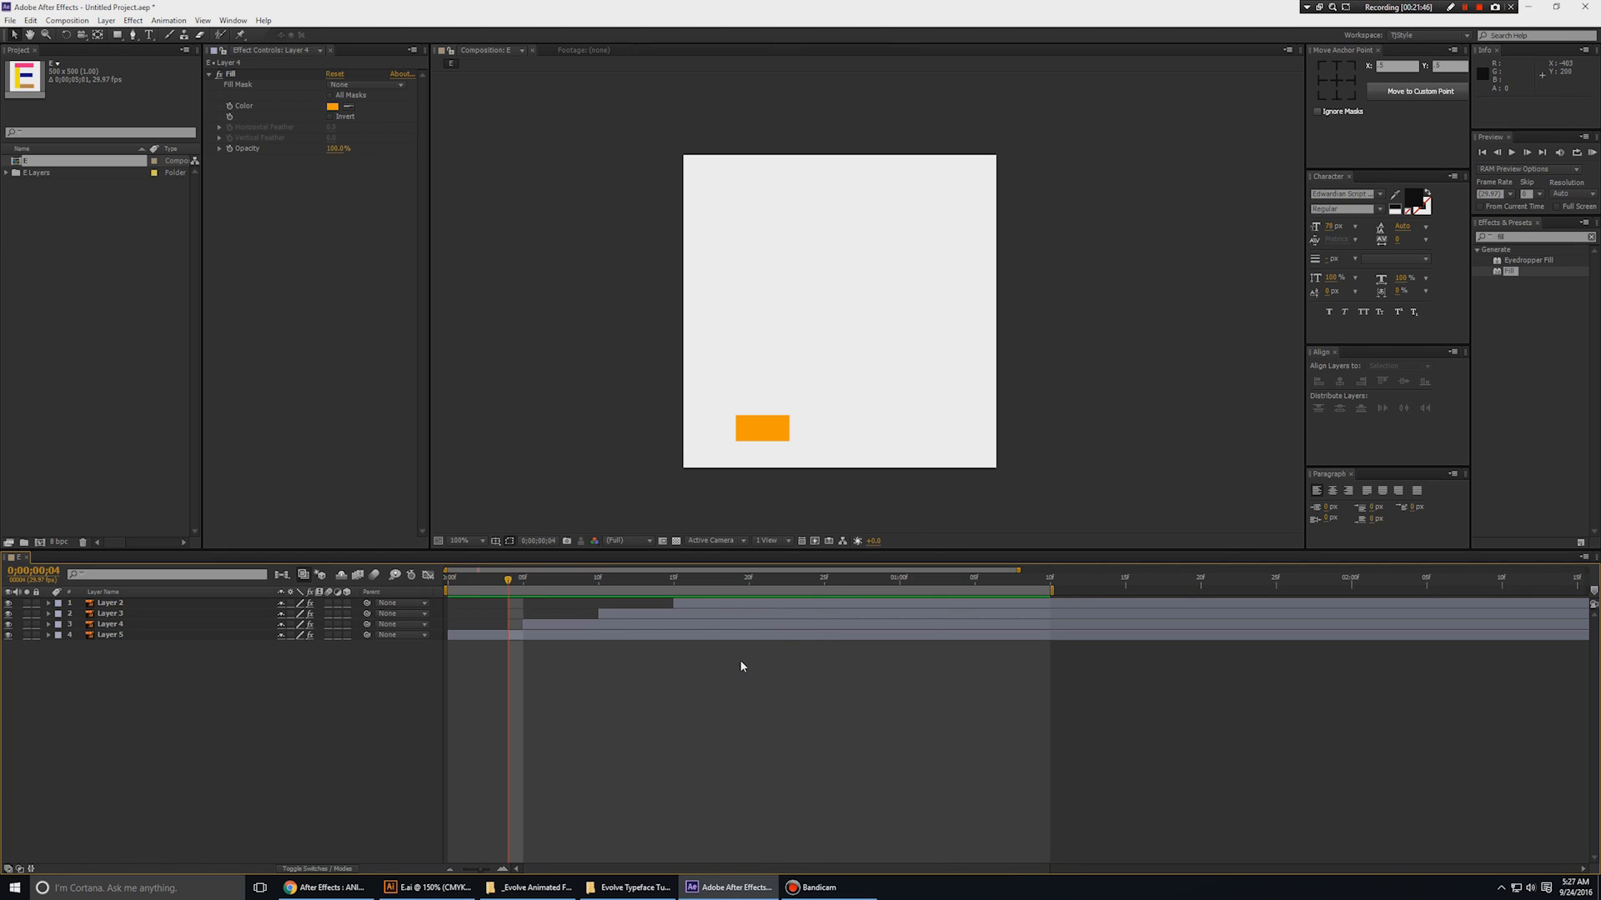
# - Inspect the joint between the stem and the middle bar up close, and show Layer 5's Scale keyframes at 0;00;01;00
pyautogui.press('End')
pyautogui.press('.')
pyautogui.click(671, 316)
pyautogui.press('.')
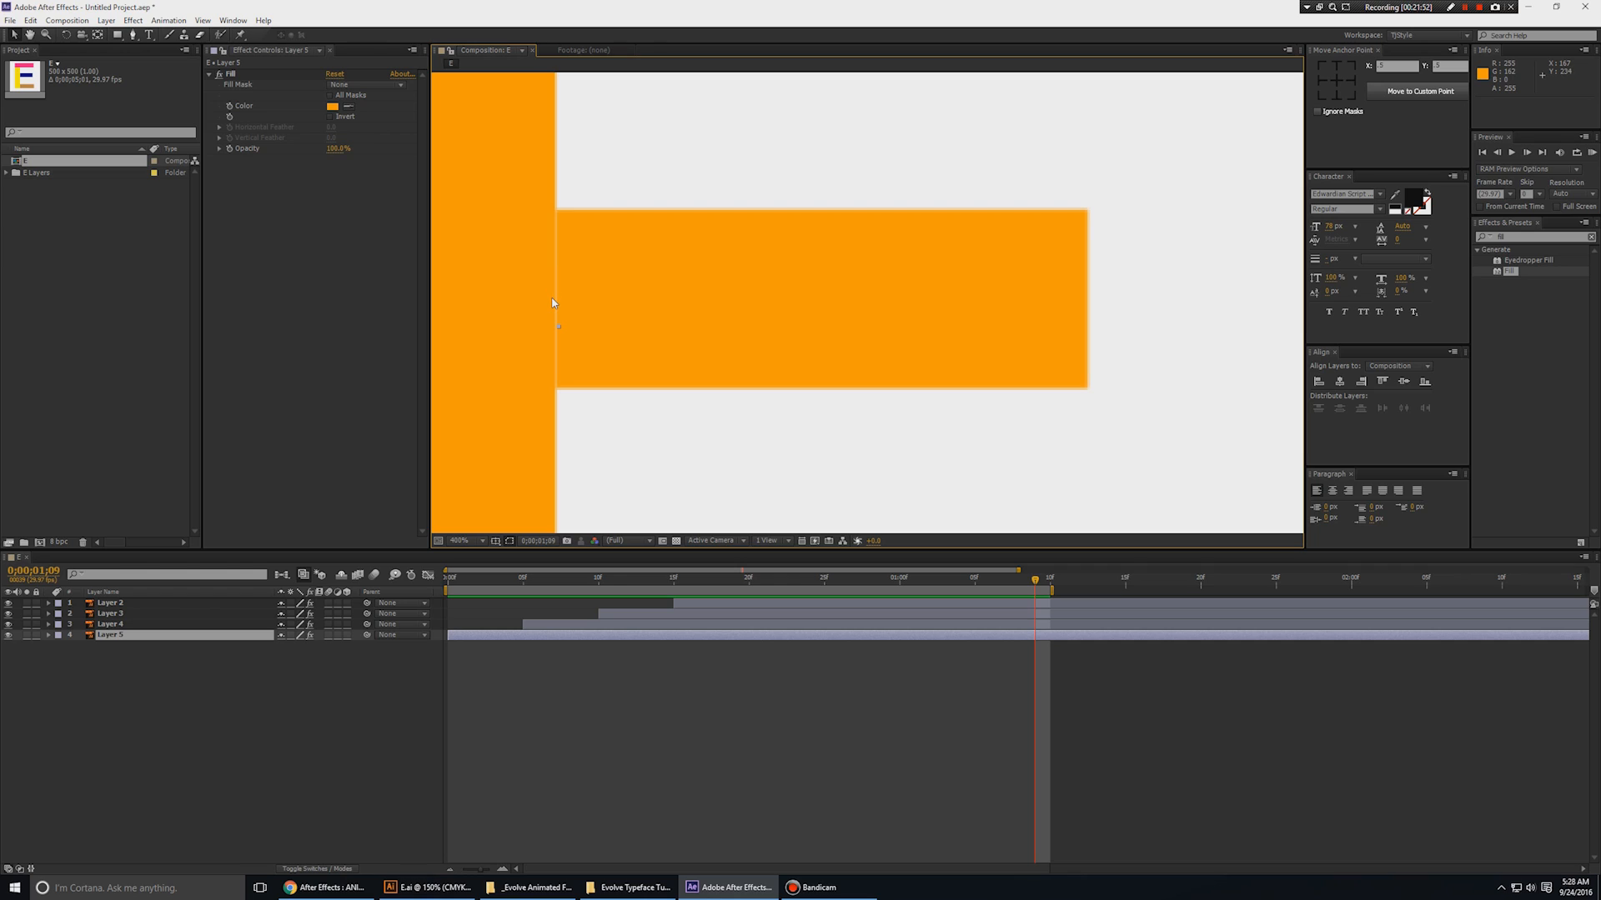
pyautogui.press('u')
pyautogui.press('j')
# - Try a horizontal scale of 102% on Layer 5 at 0;00;01;00, and undo it
pyautogui.click(293, 647)
pyautogui.write('102')
pyautogui.press('Return')
pyautogui.click(308, 732)
pyautogui.hotkey('ctrl', 'z')
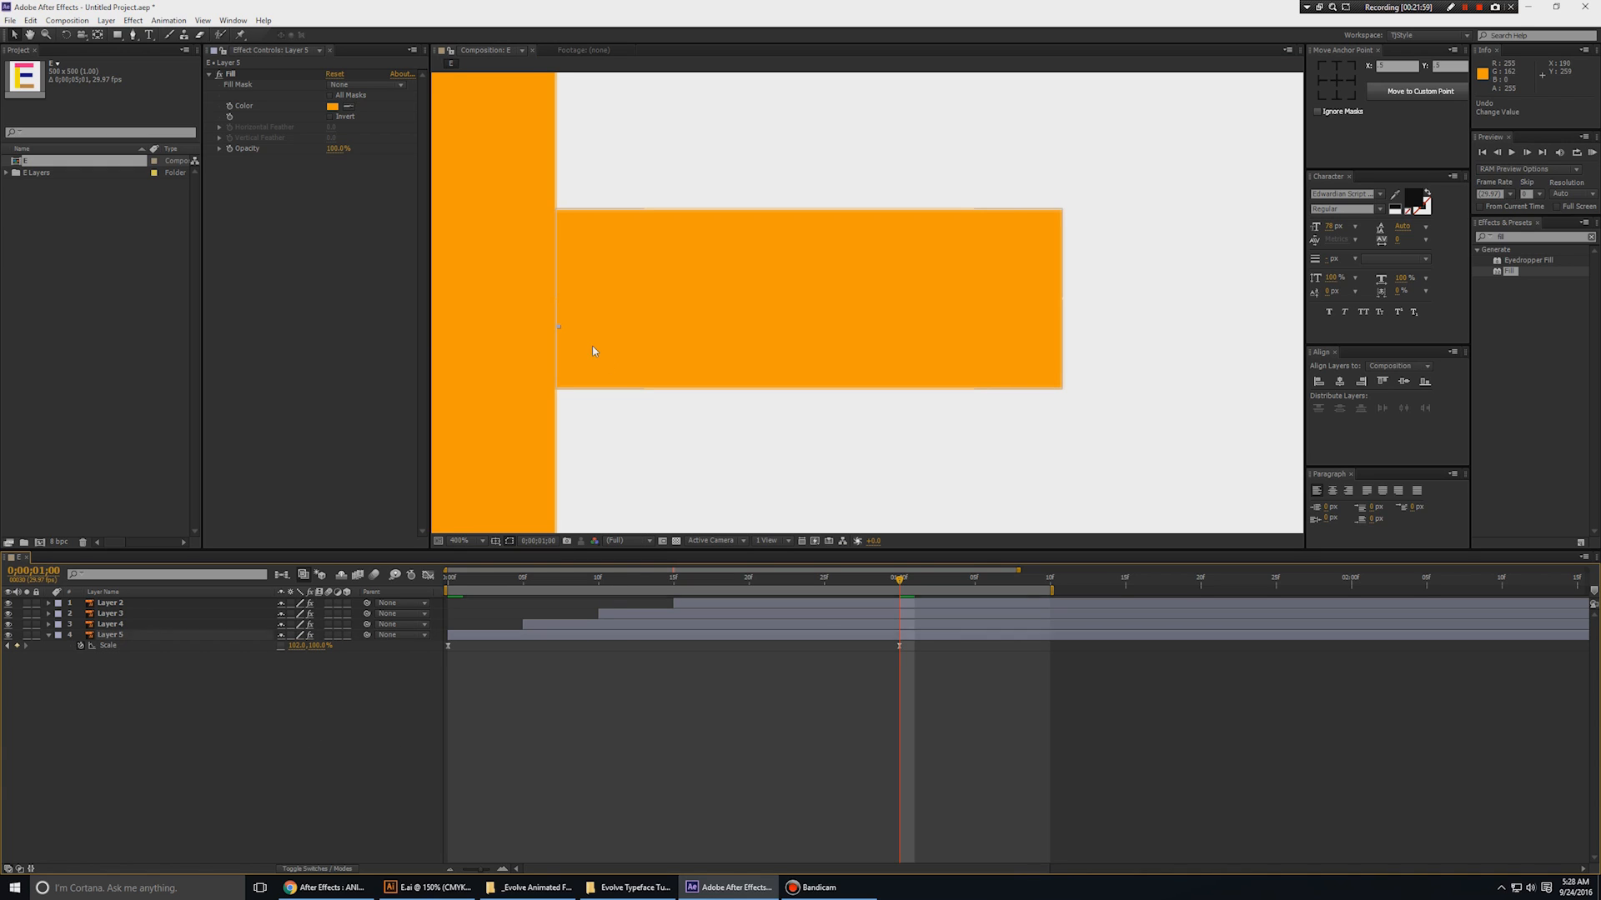
# - Set Layer 5's horizontal scale to 102% at 0;00;01;00 to close the gap between the stem and the bars
pyautogui.press(',')
pyautogui.click(1028, 234)
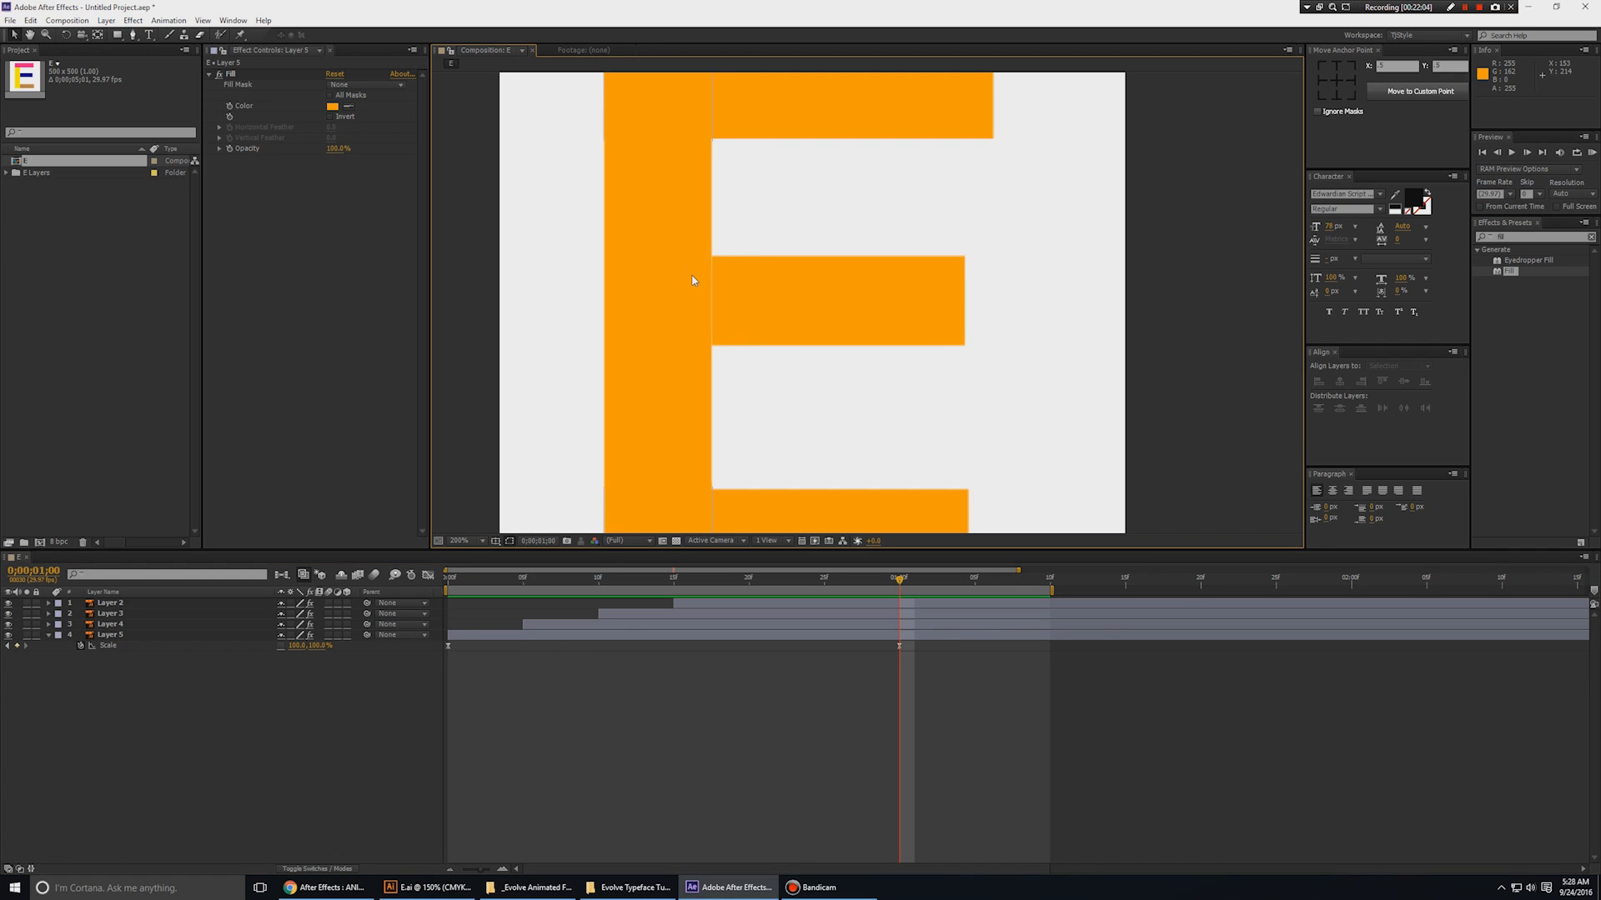
pyautogui.click(296, 646)
pyautogui.write('102')
pyautogui.press('Return')
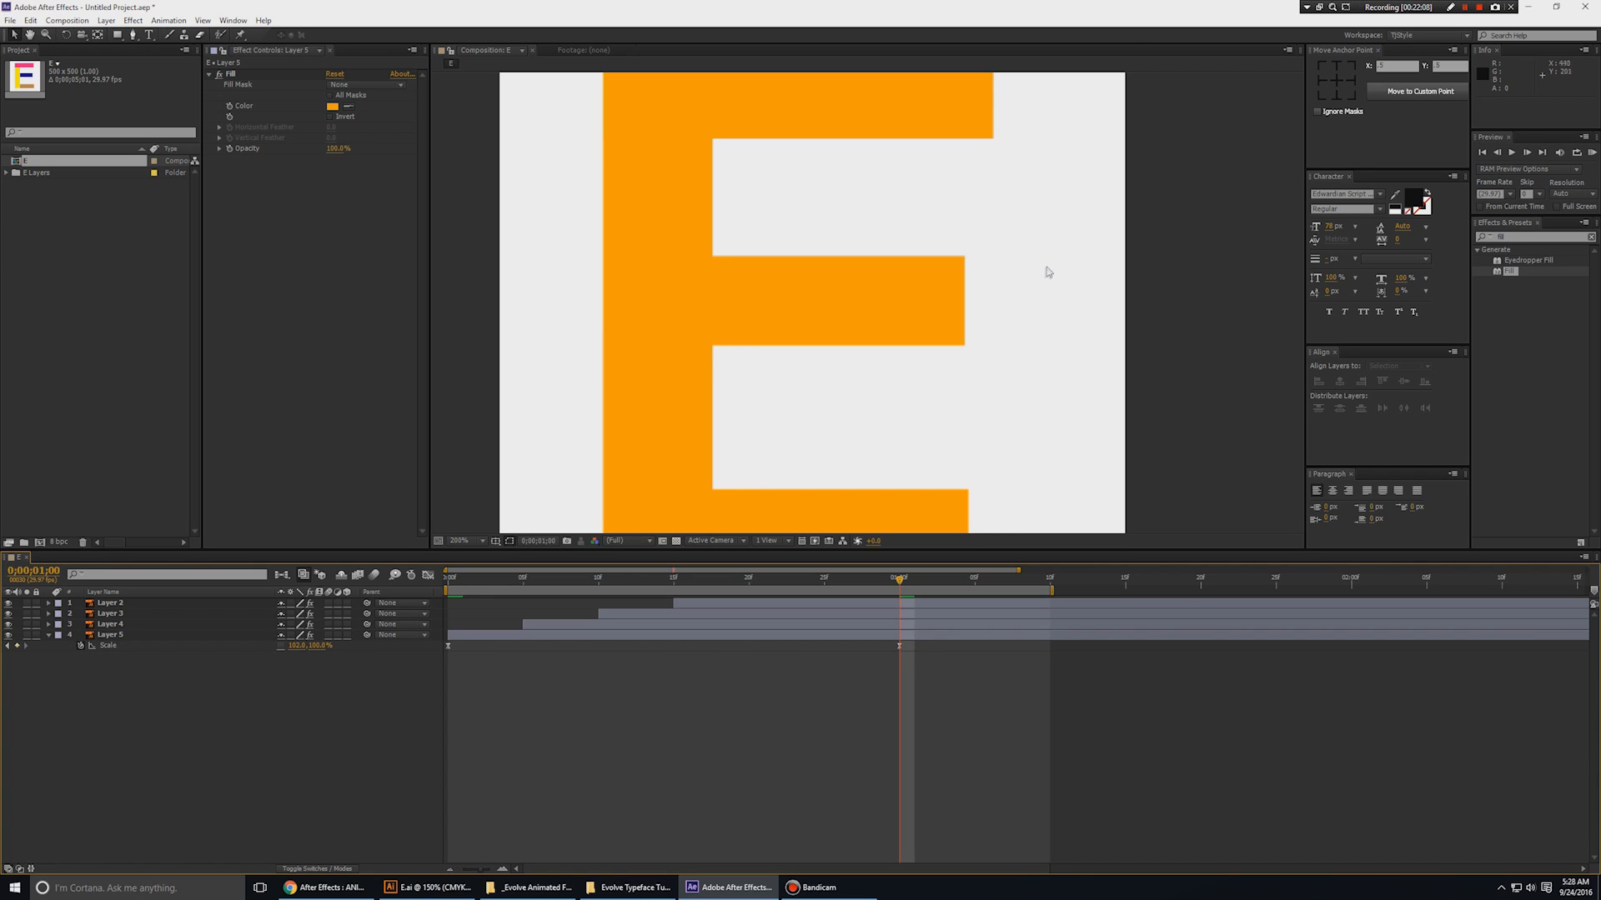
# - Preview the full orange E animation and collapse Layer 5's properties
pyautogui.press(',')
pyautogui.press('KP_0')
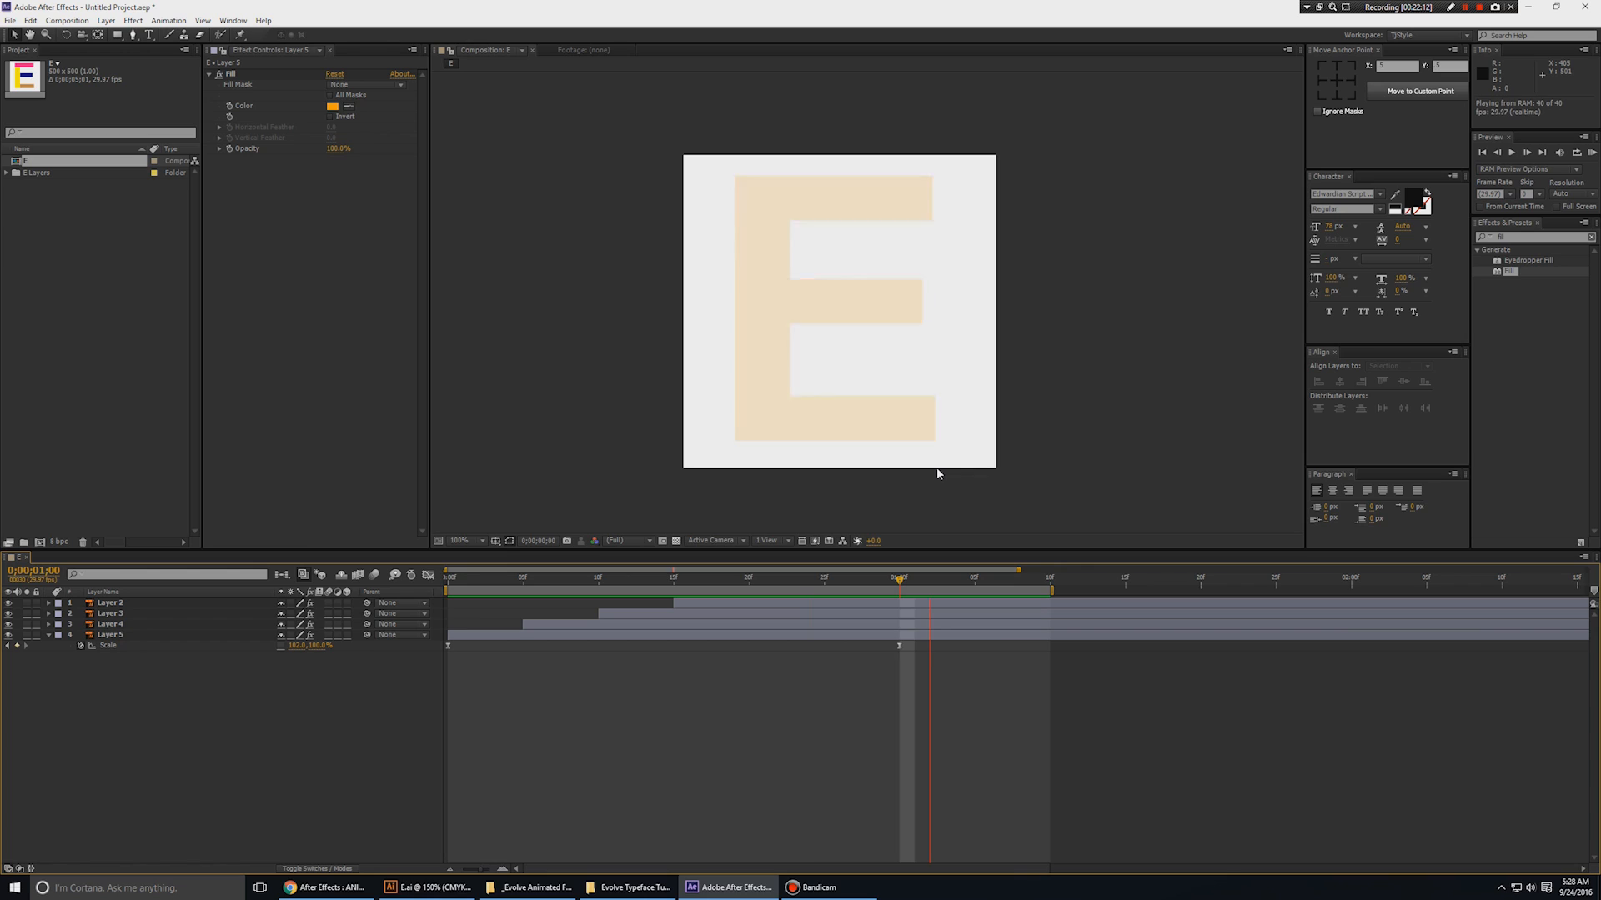
pyautogui.press('e')
pyautogui.press('e')
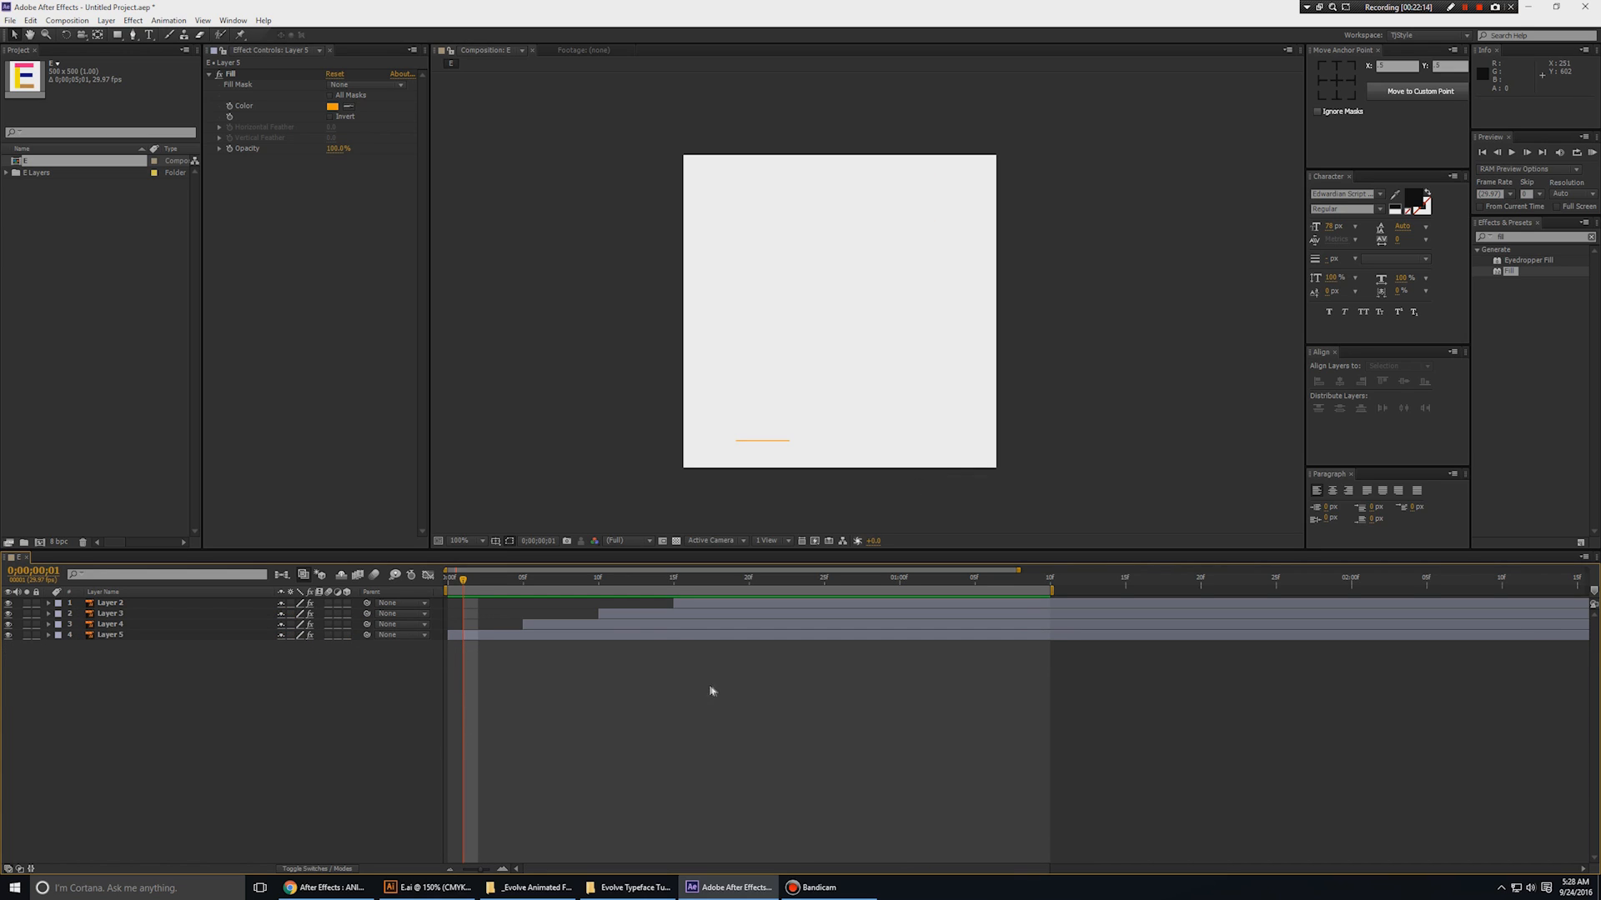
pyautogui.press('space')
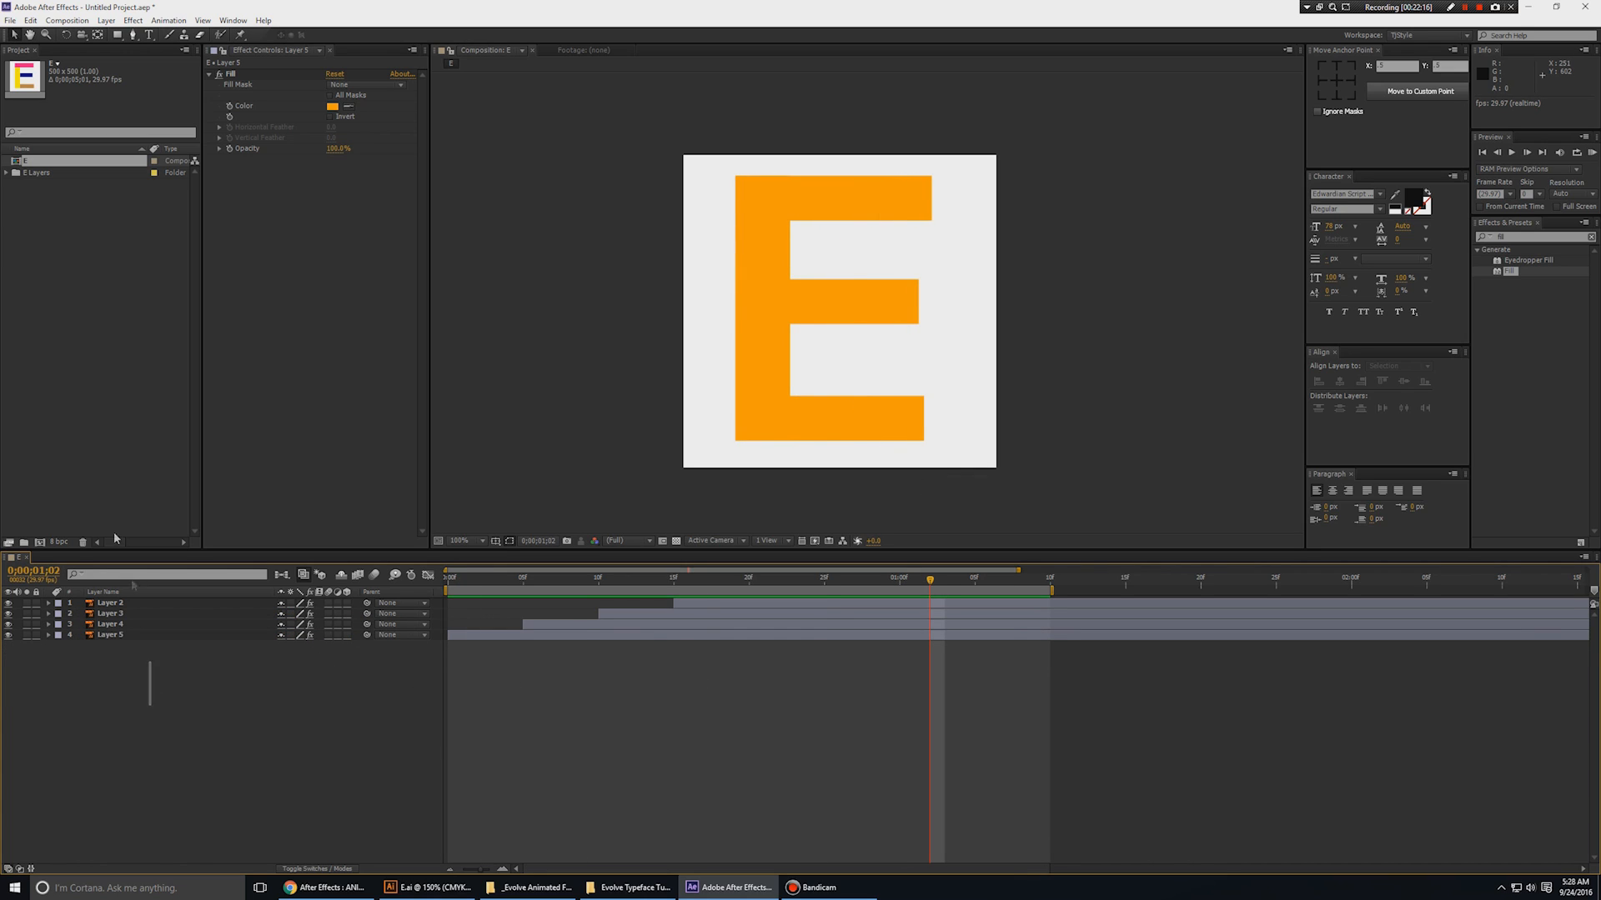
# - Assign the Red label to all four letter layers
pyautogui.hotkey('ctrl', 'a')
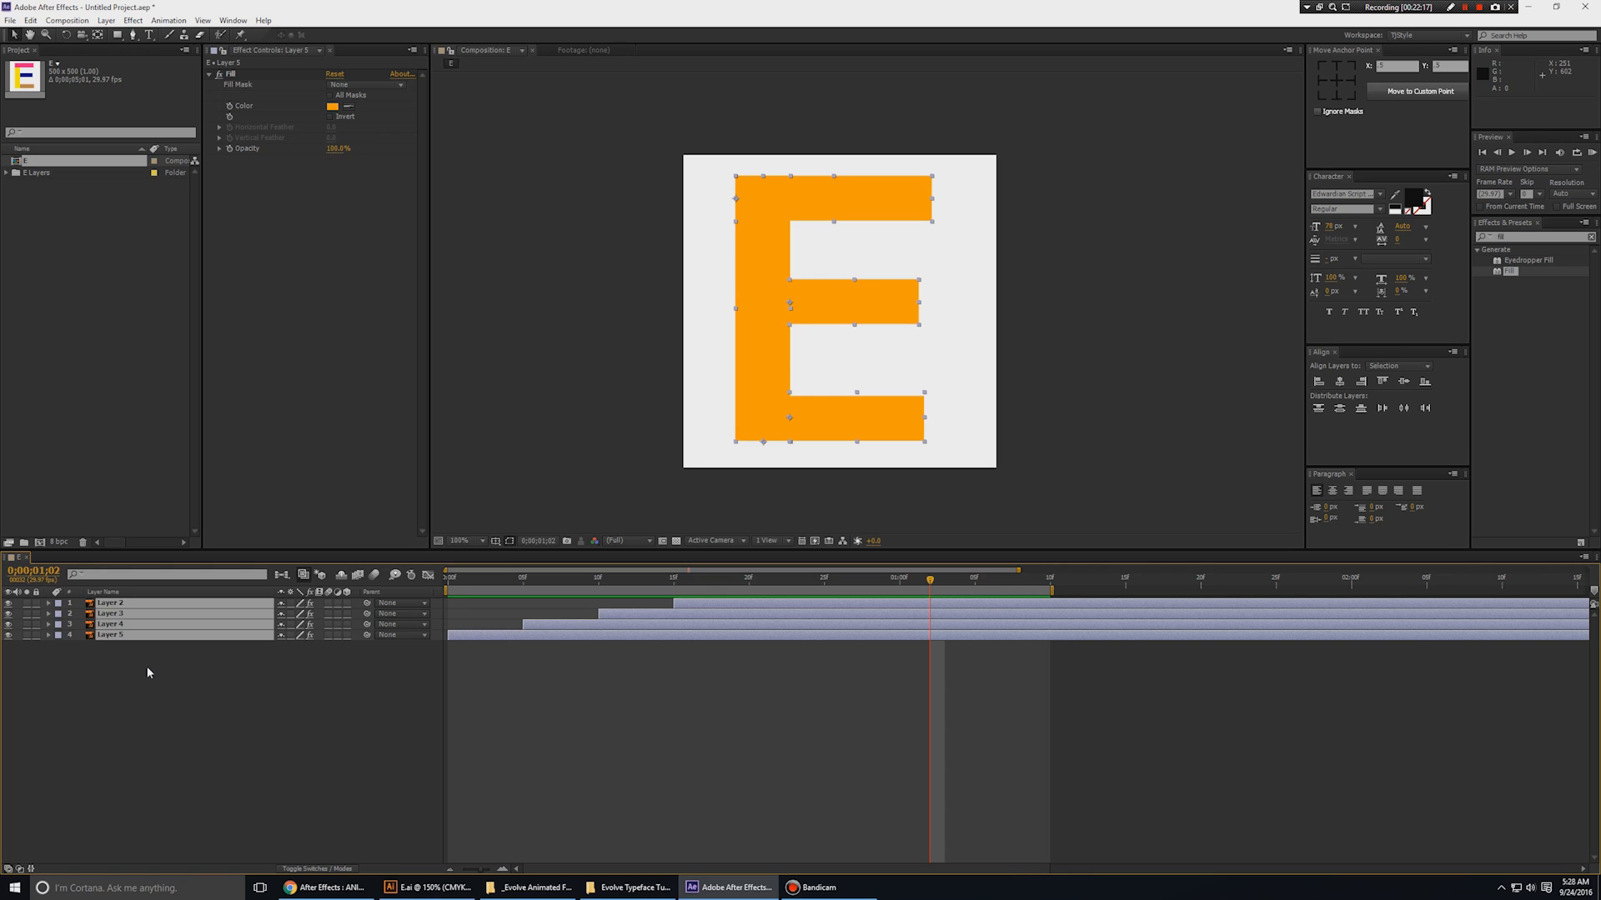
pyautogui.click(61, 611)
pyautogui.click(92, 652)
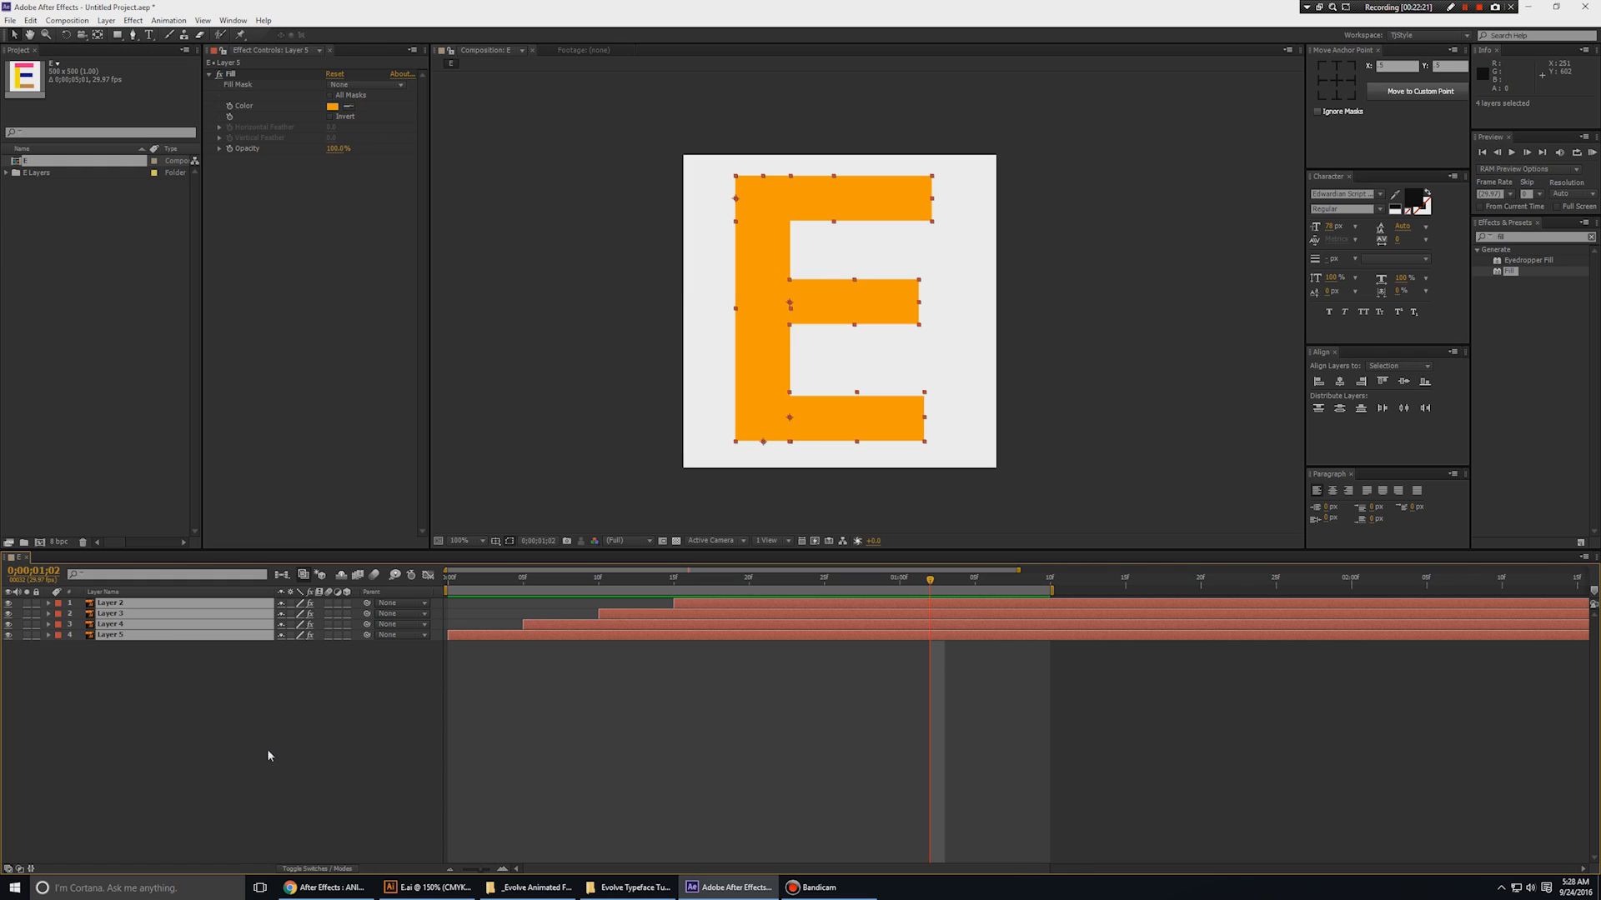
# - Duplicate the four layers above the originals, offset the copies 5 frames later, and give them the Blue label
pyautogui.hotkey('ctrl', 'd')
pyautogui.moveTo(115, 669); pyautogui.dragTo(90, 622)
pyautogui.moveTo(495, 637); pyautogui.dragTo(576, 637)
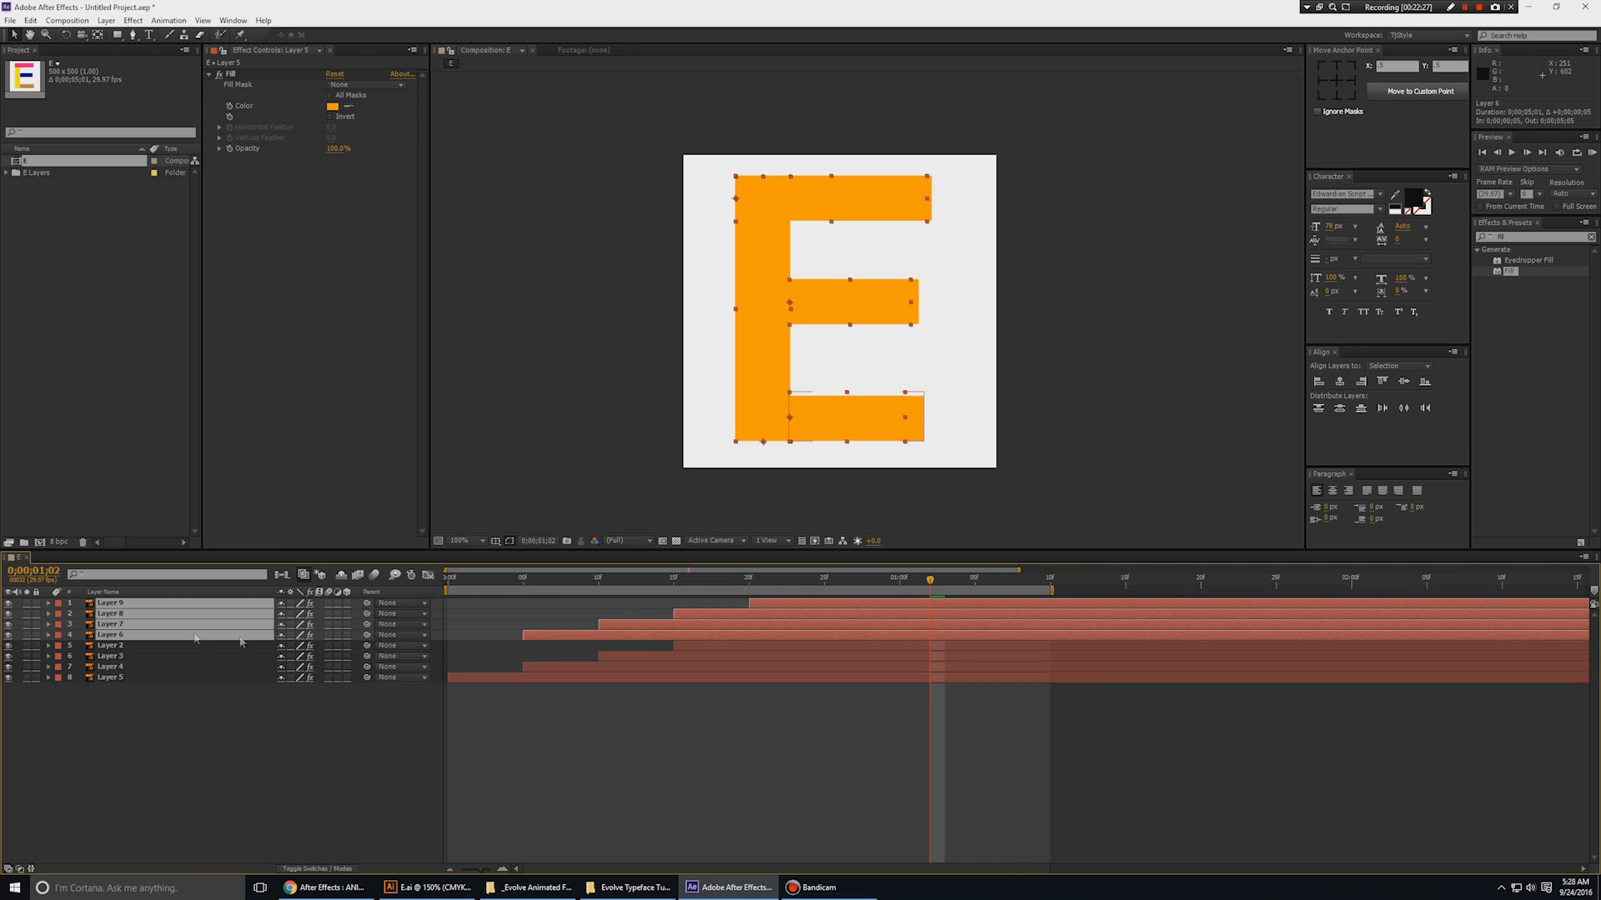
pyautogui.click(58, 636)
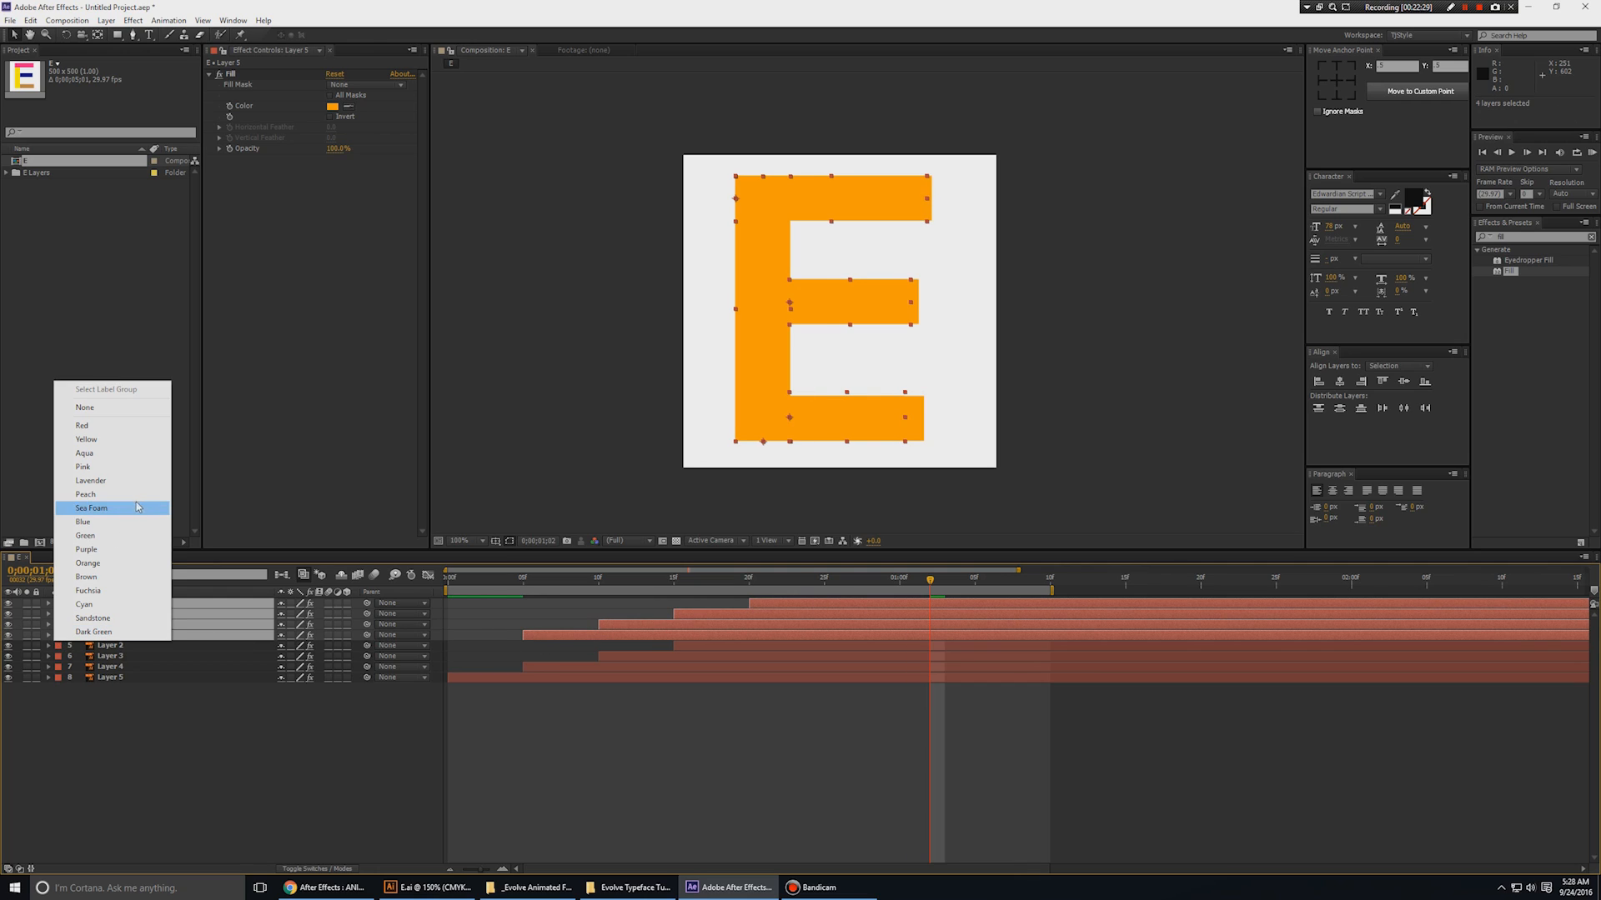
pyautogui.click(84, 522)
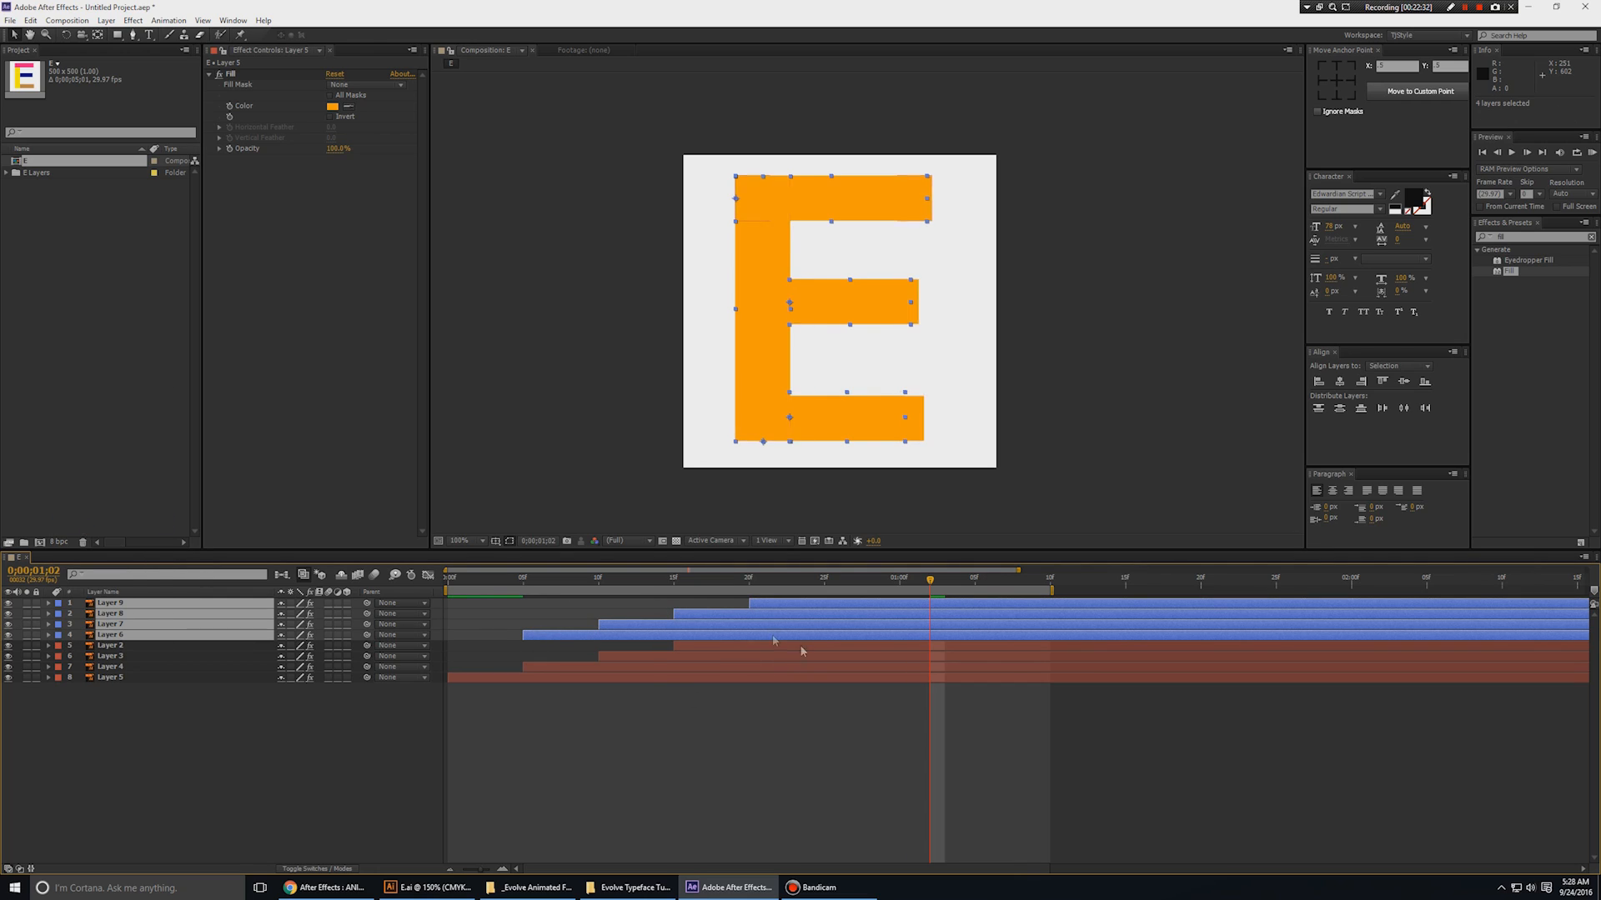
# - Change the Fill color of Layer 6, the upper copy of the stem, to a deeper orange with a hue of 21°
pyautogui.click(122, 635)
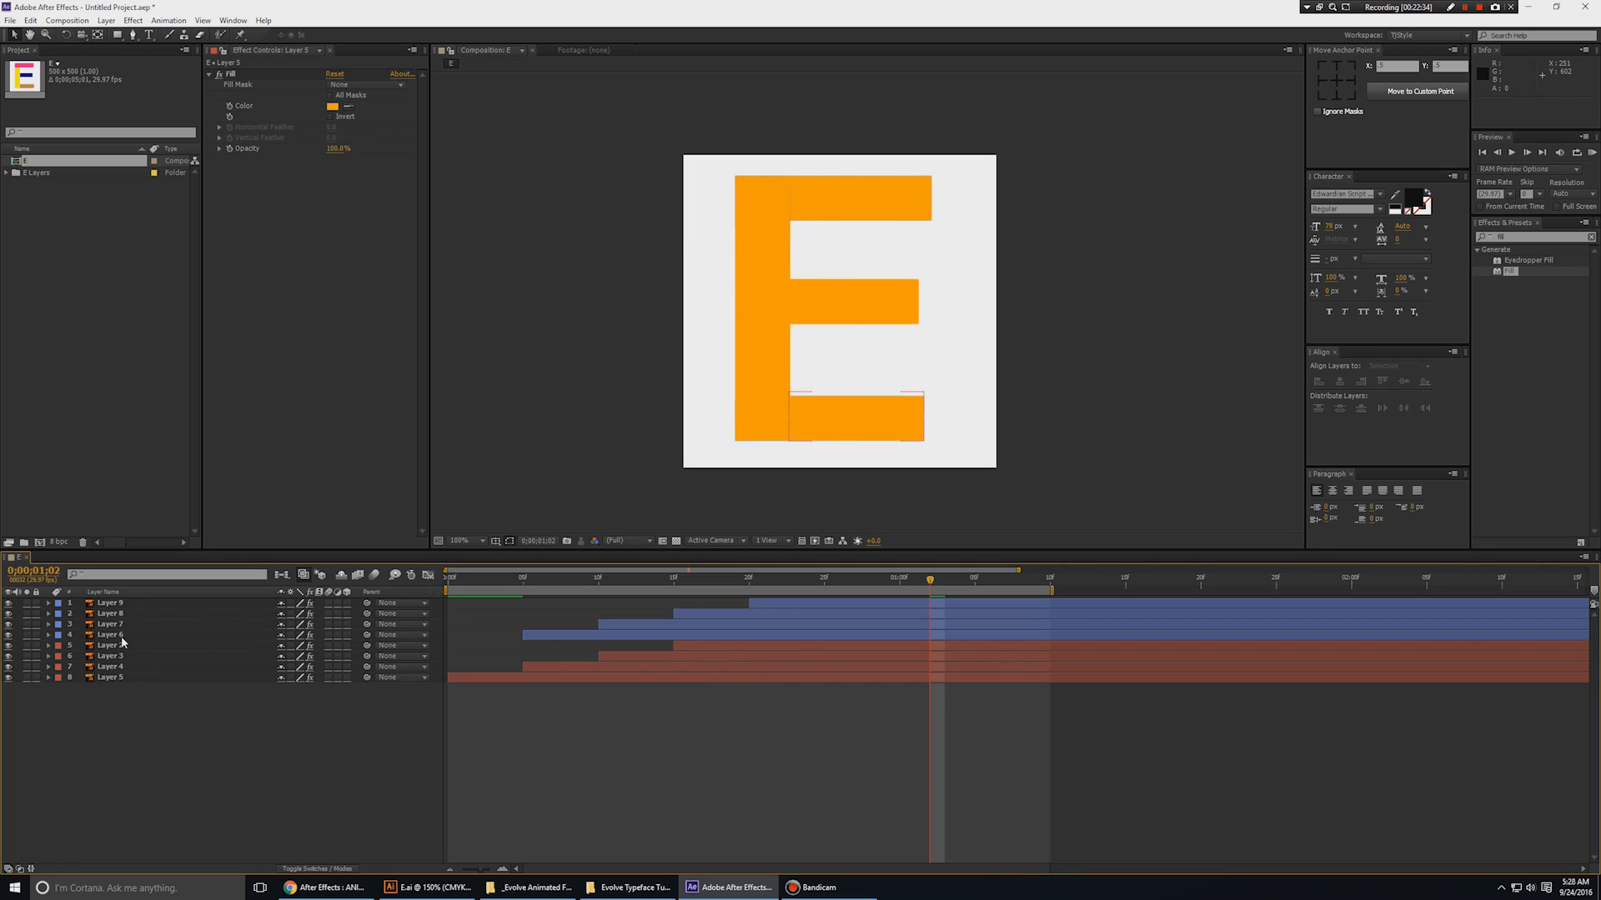
pyautogui.click(333, 107)
pyautogui.moveTo(831, 516); pyautogui.dragTo(837, 519)
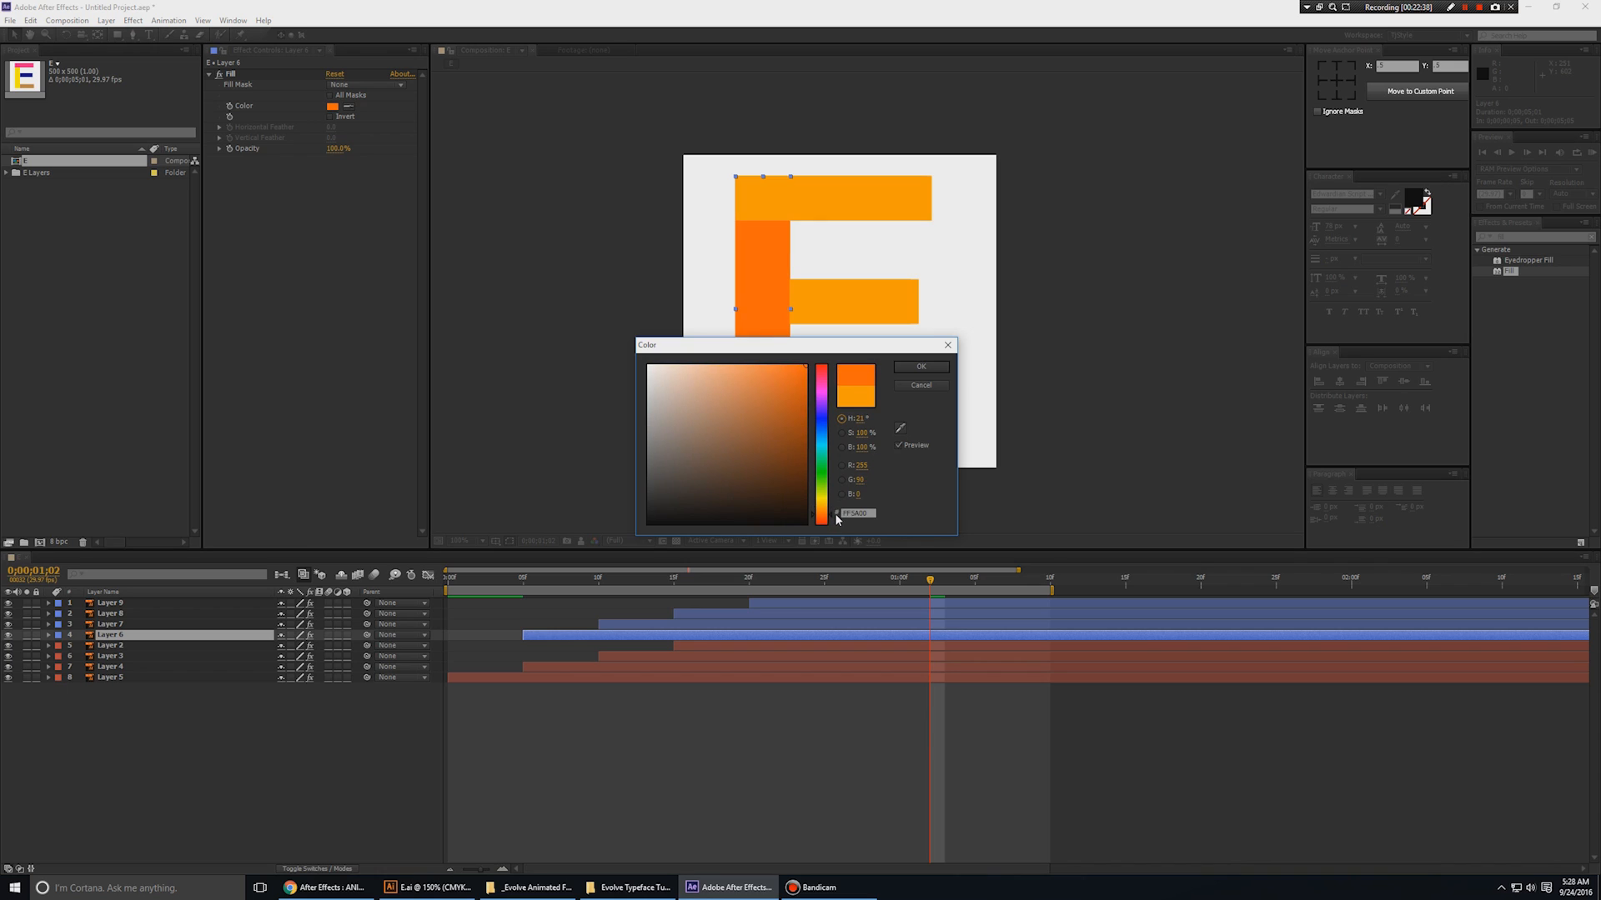
pyautogui.click(920, 368)
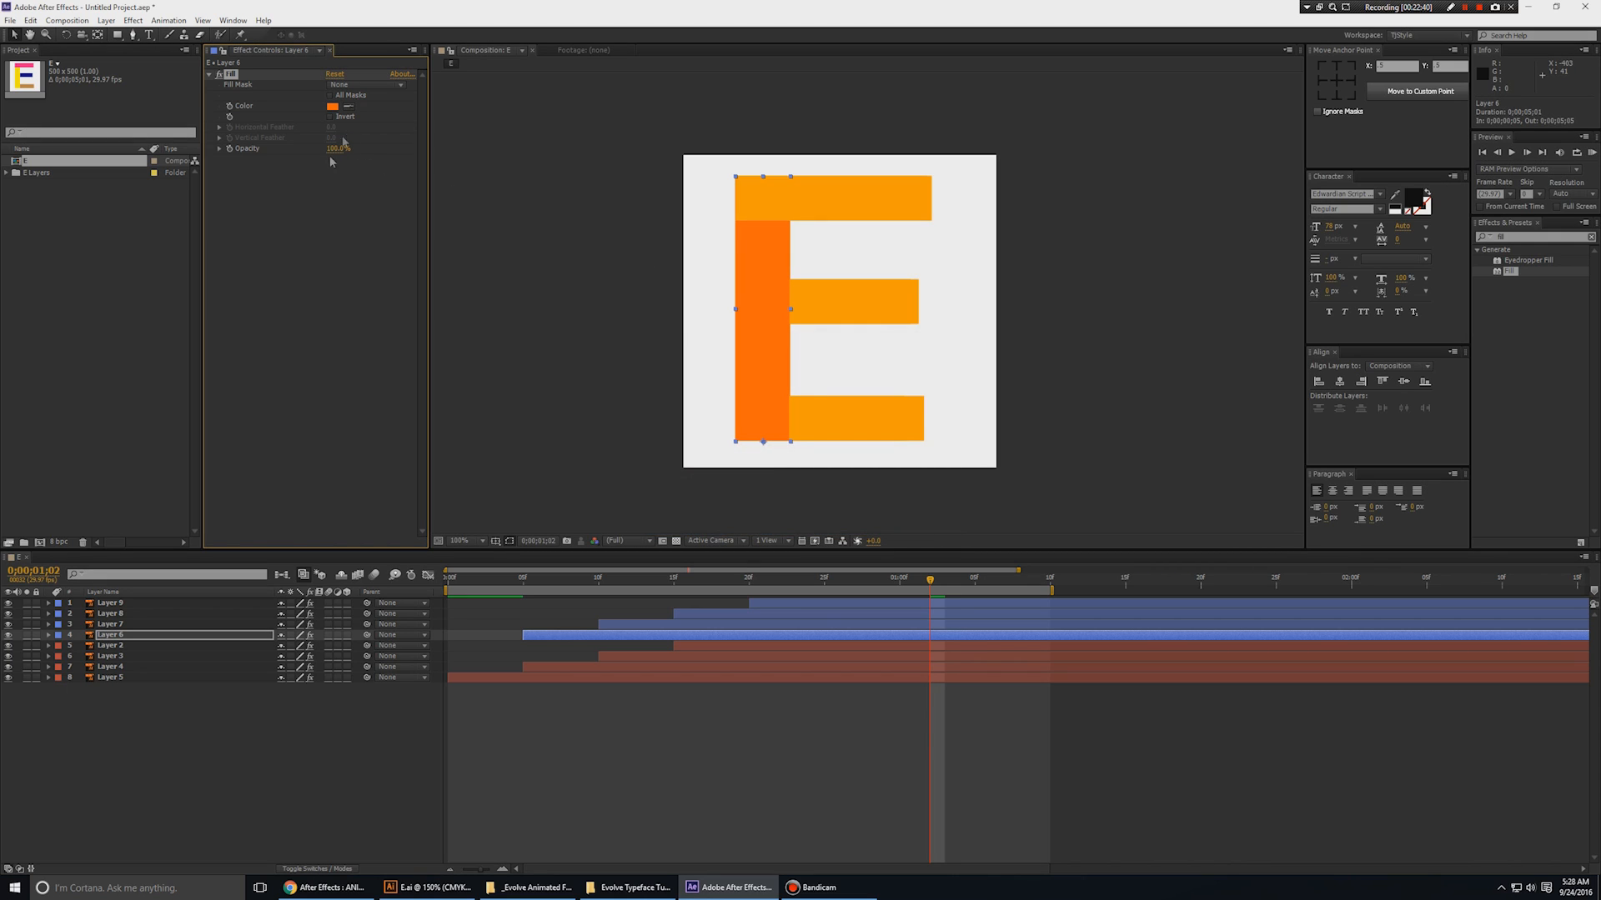
# - Copy Layer 6's deeper orange Fill onto Layers 7, 8 and 9 and preview the two-tone animation
pyautogui.click(115, 624)
pyautogui.hotkey('ctrl', 'v')
pyautogui.click(123, 603)
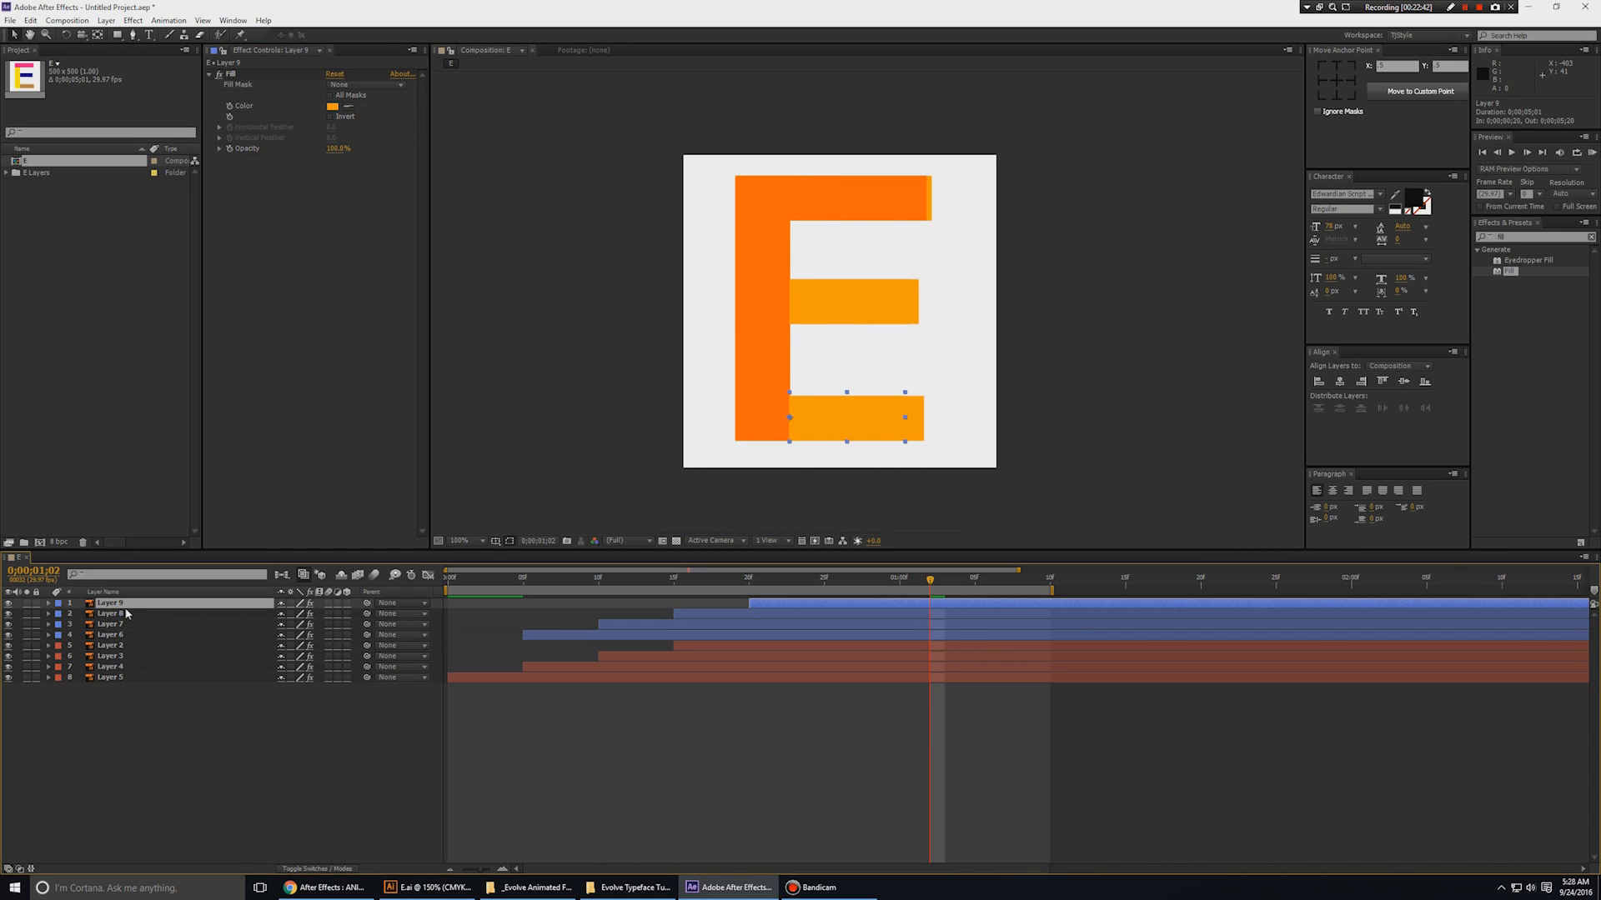
pyautogui.hotkey('ctrl', 'v')
pyautogui.click(126, 614)
pyautogui.hotkey('ctrl', 'v')
pyautogui.click(632, 757)
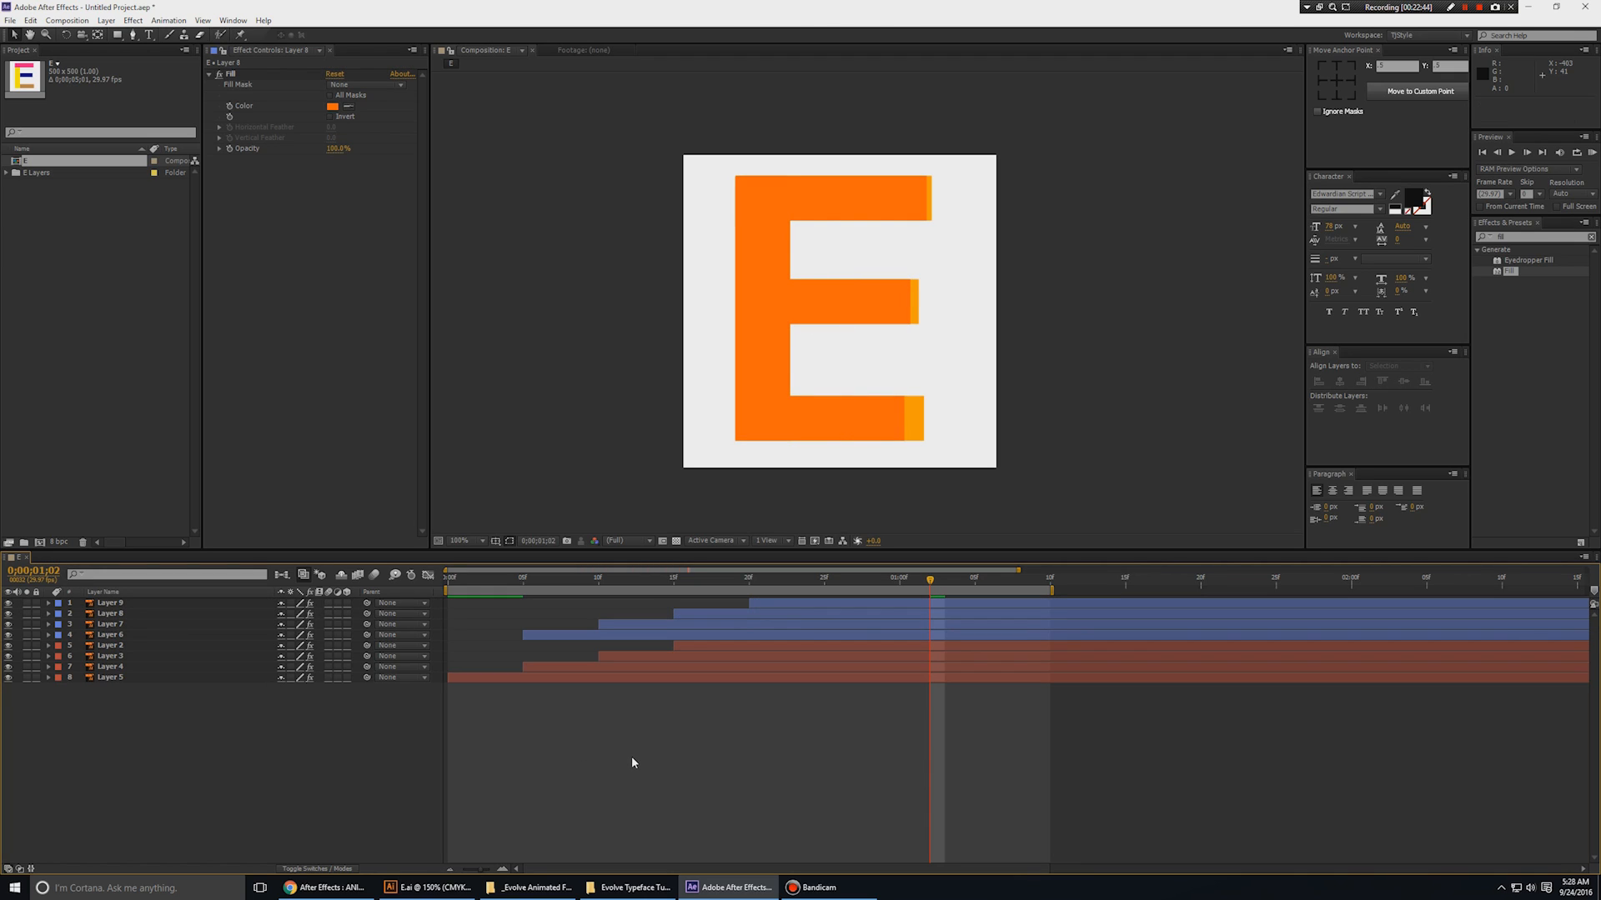
pyautogui.press('KP_0')
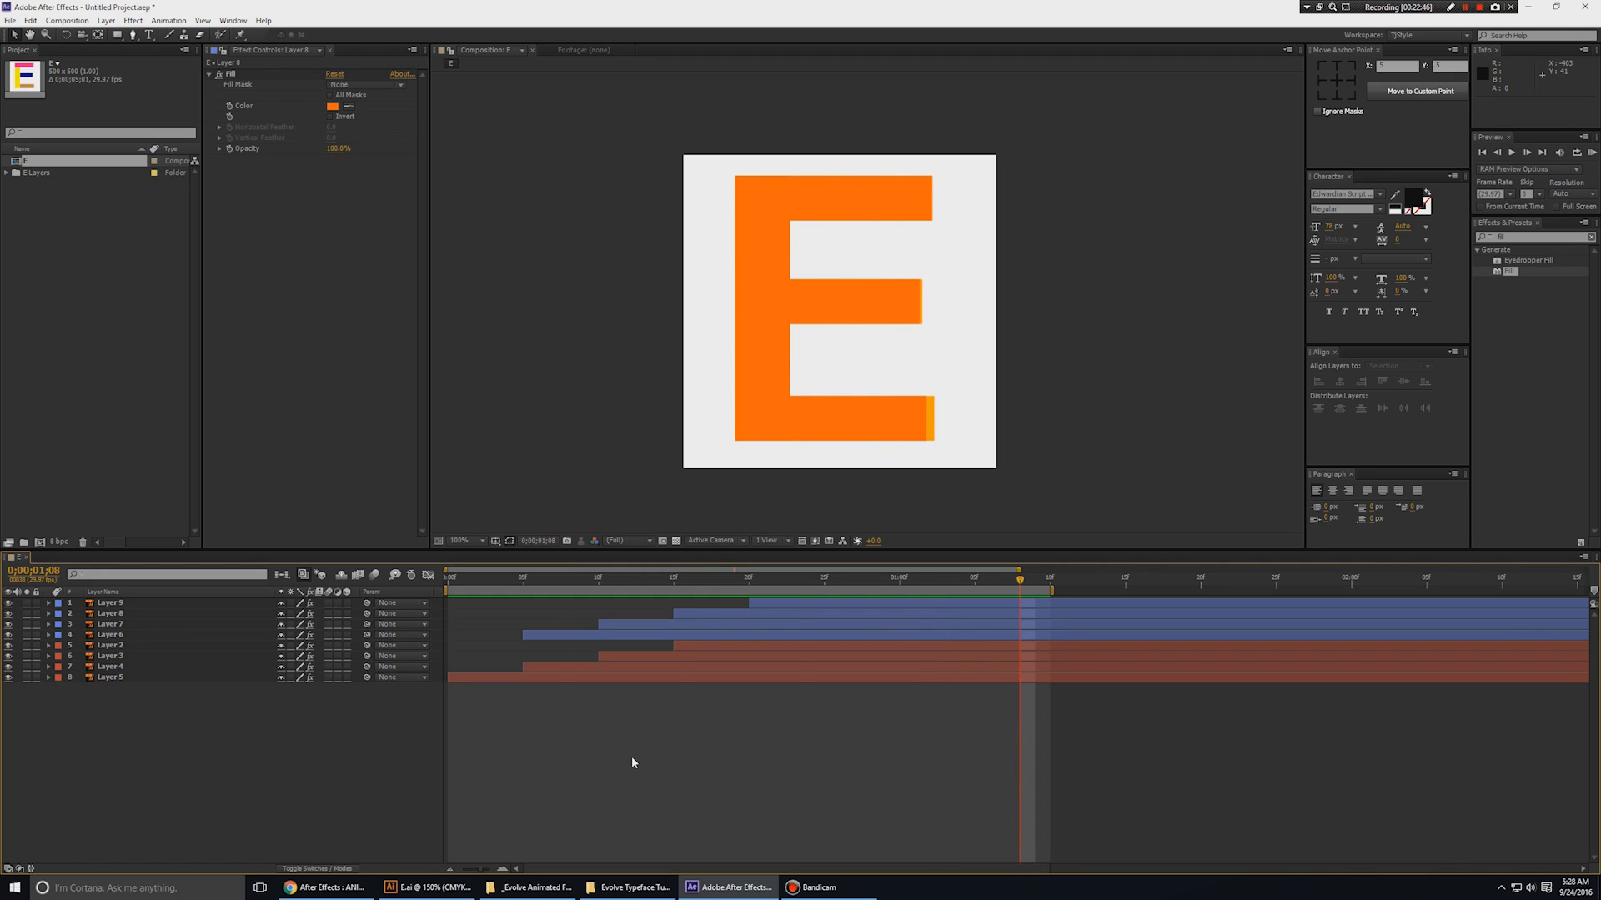
# - Duplicate Layers 6 to 9, stack the copies above the originals, and offset them 5 frames later in time
pyautogui.click(110, 634)
pyautogui.keyDown('shift'); pyautogui.click(110, 603); pyautogui.keyUp('shift')
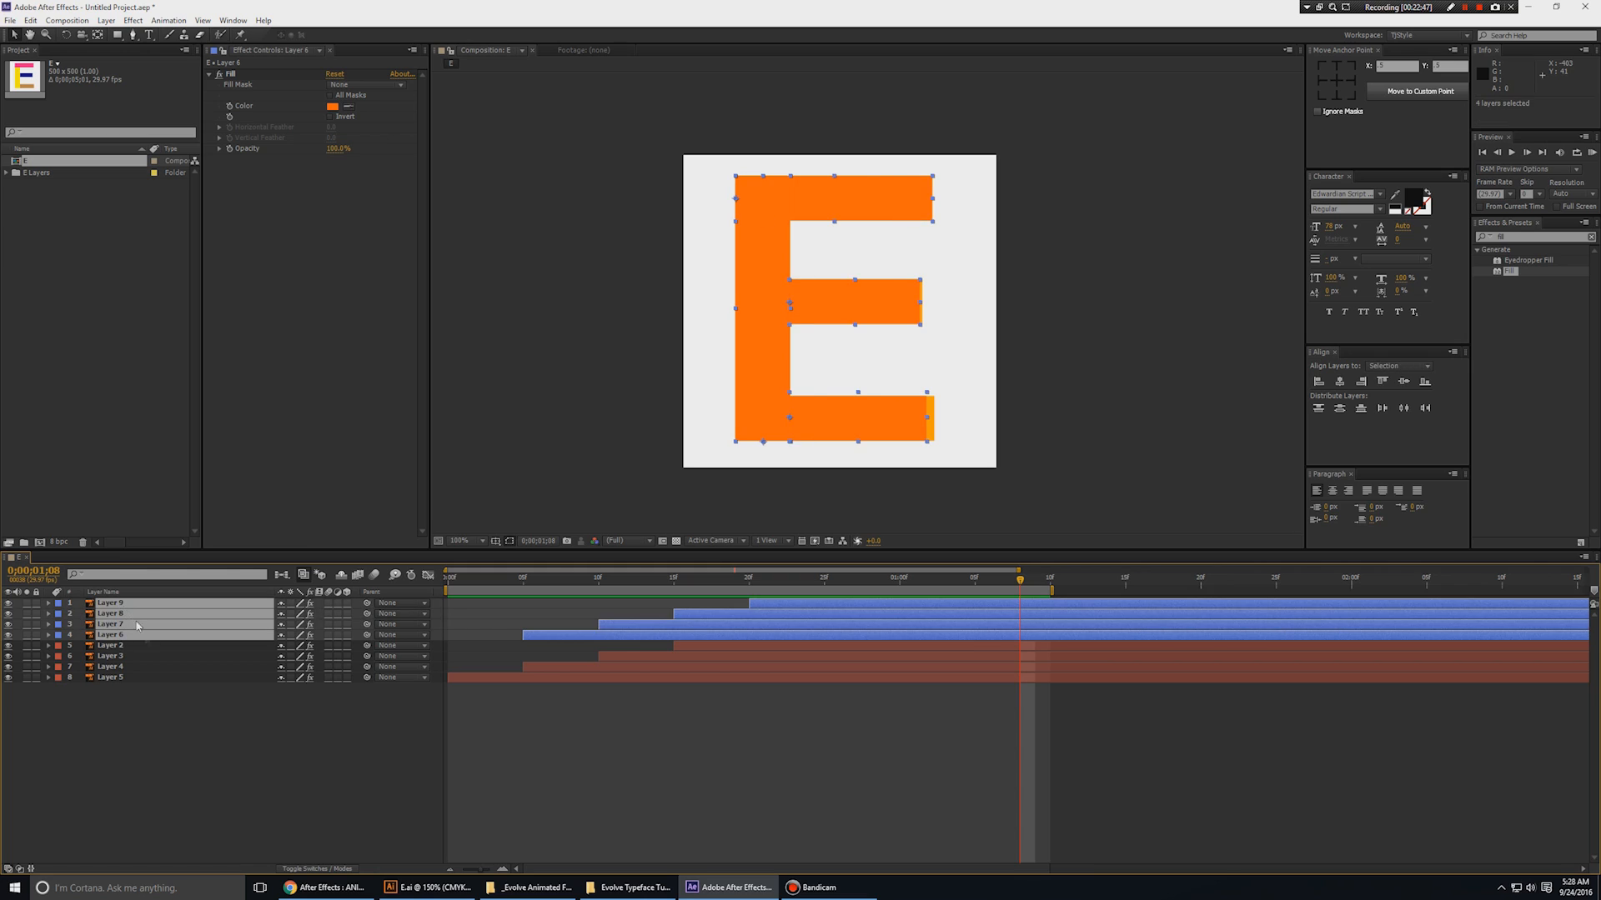
pyautogui.hotkey('ctrl', 'd')
pyautogui.moveTo(126, 674); pyautogui.dragTo(116, 619)
pyautogui.moveTo(583, 637); pyautogui.dragTo(661, 636)
# - Switch to the browser to check how the EVOLVE animated font video layers its letters, and return to After Effects
pyautogui.hotkey('alt', 'Tab')
pyautogui.hotkey('alt', 'Tab')
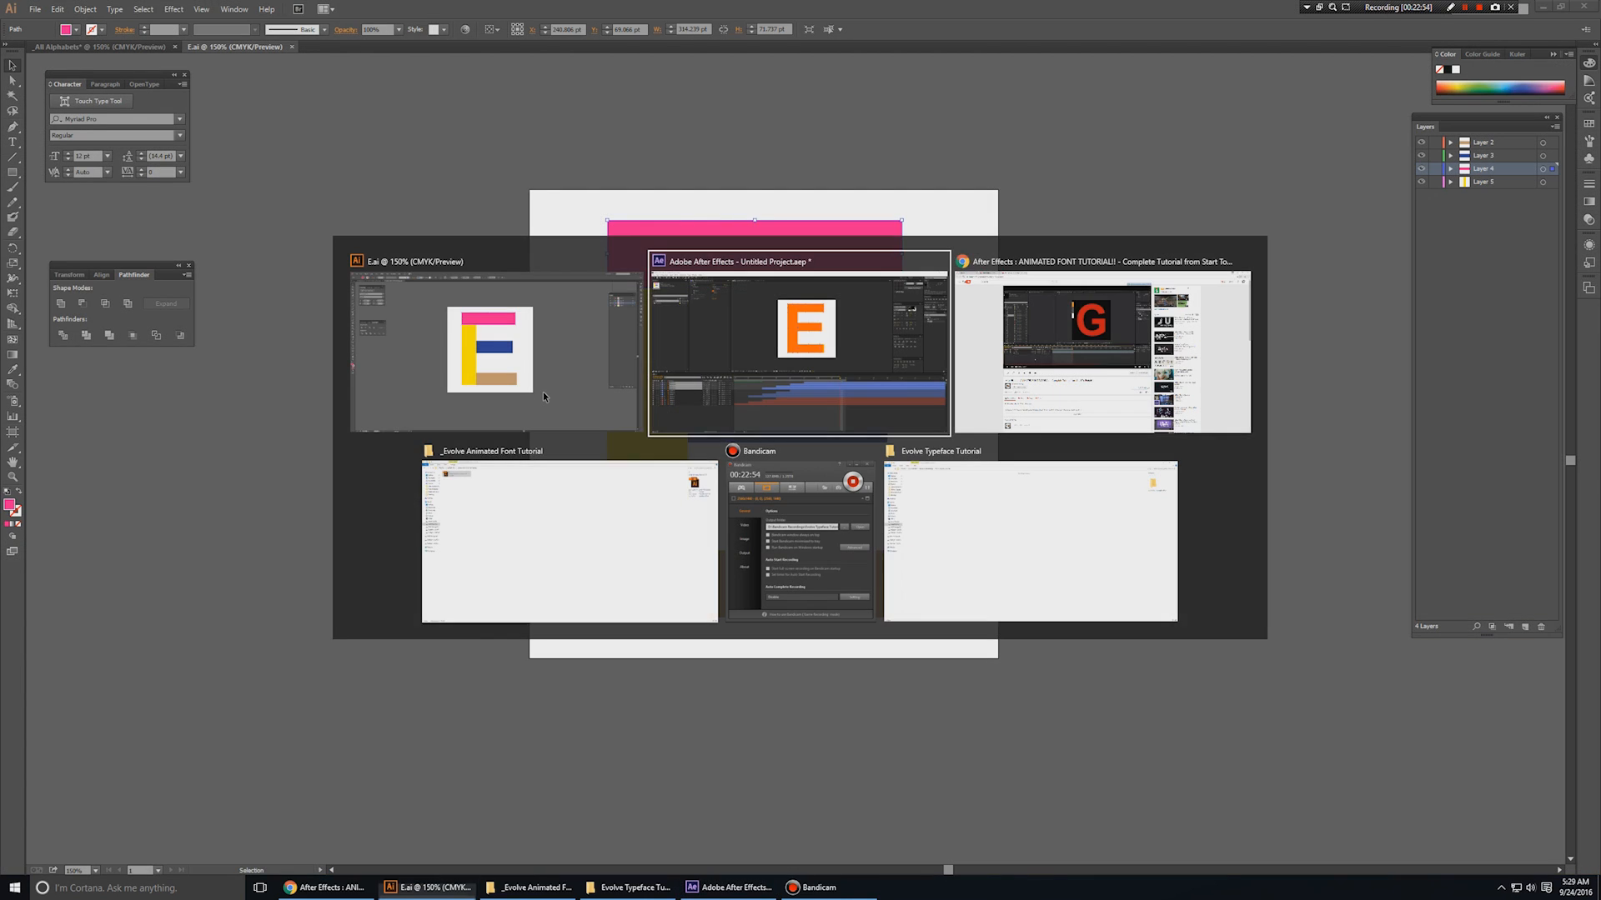
pyautogui.click(151, 8)
pyautogui.click(488, 360)
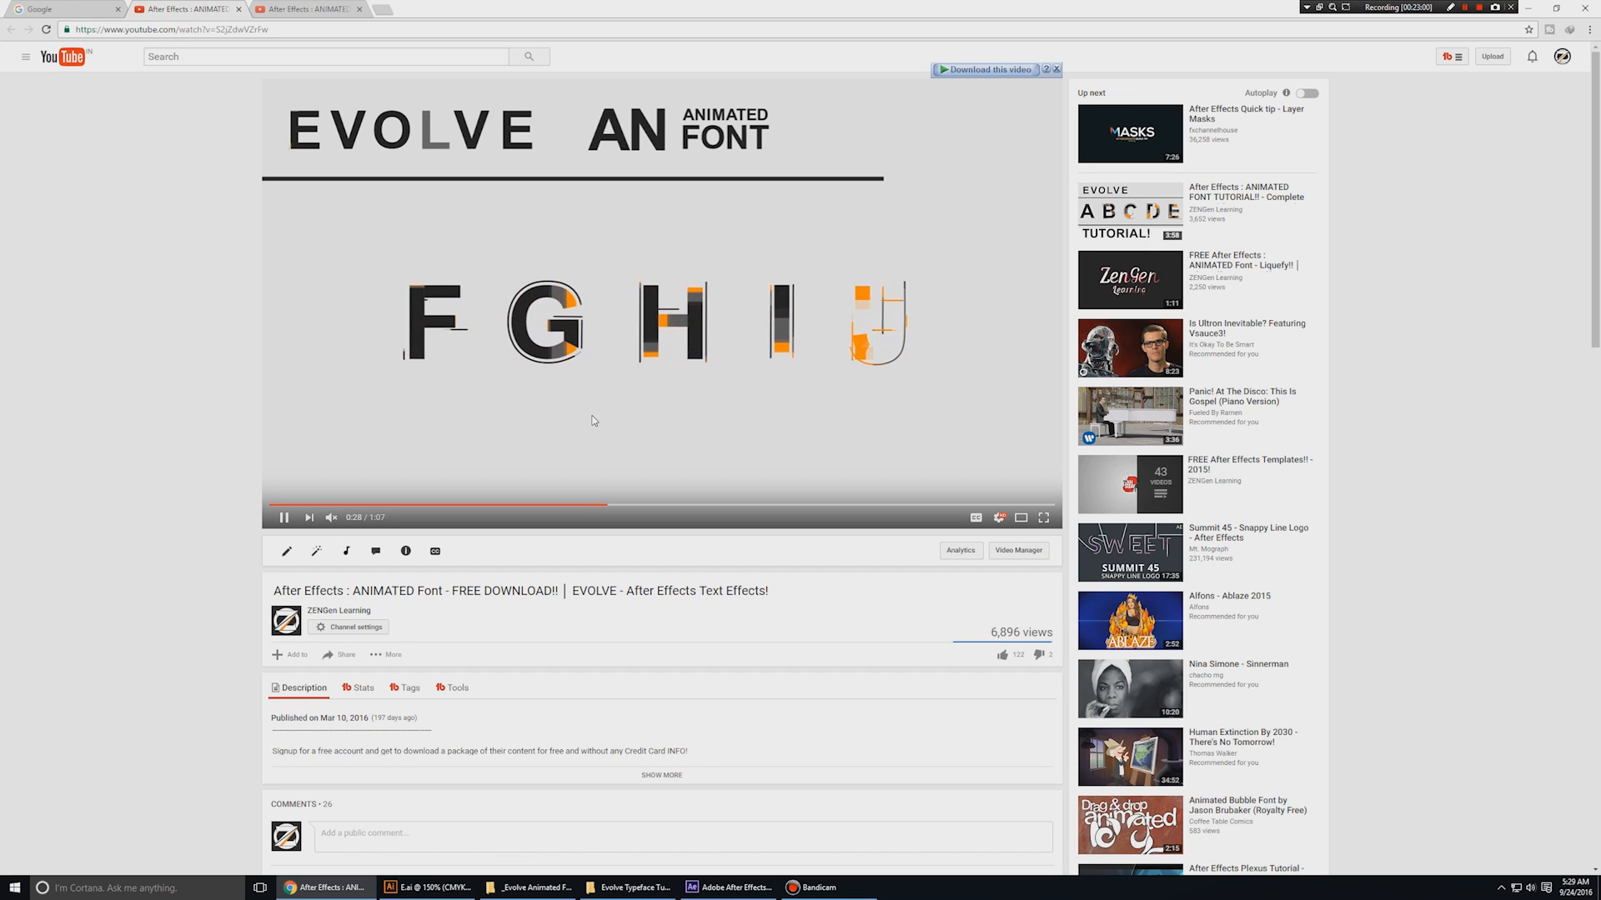
pyautogui.hotkey('alt', 'Tab')
pyautogui.hotkey('alt', 'Tab')
pyautogui.hotkey('alt', 'Tab')
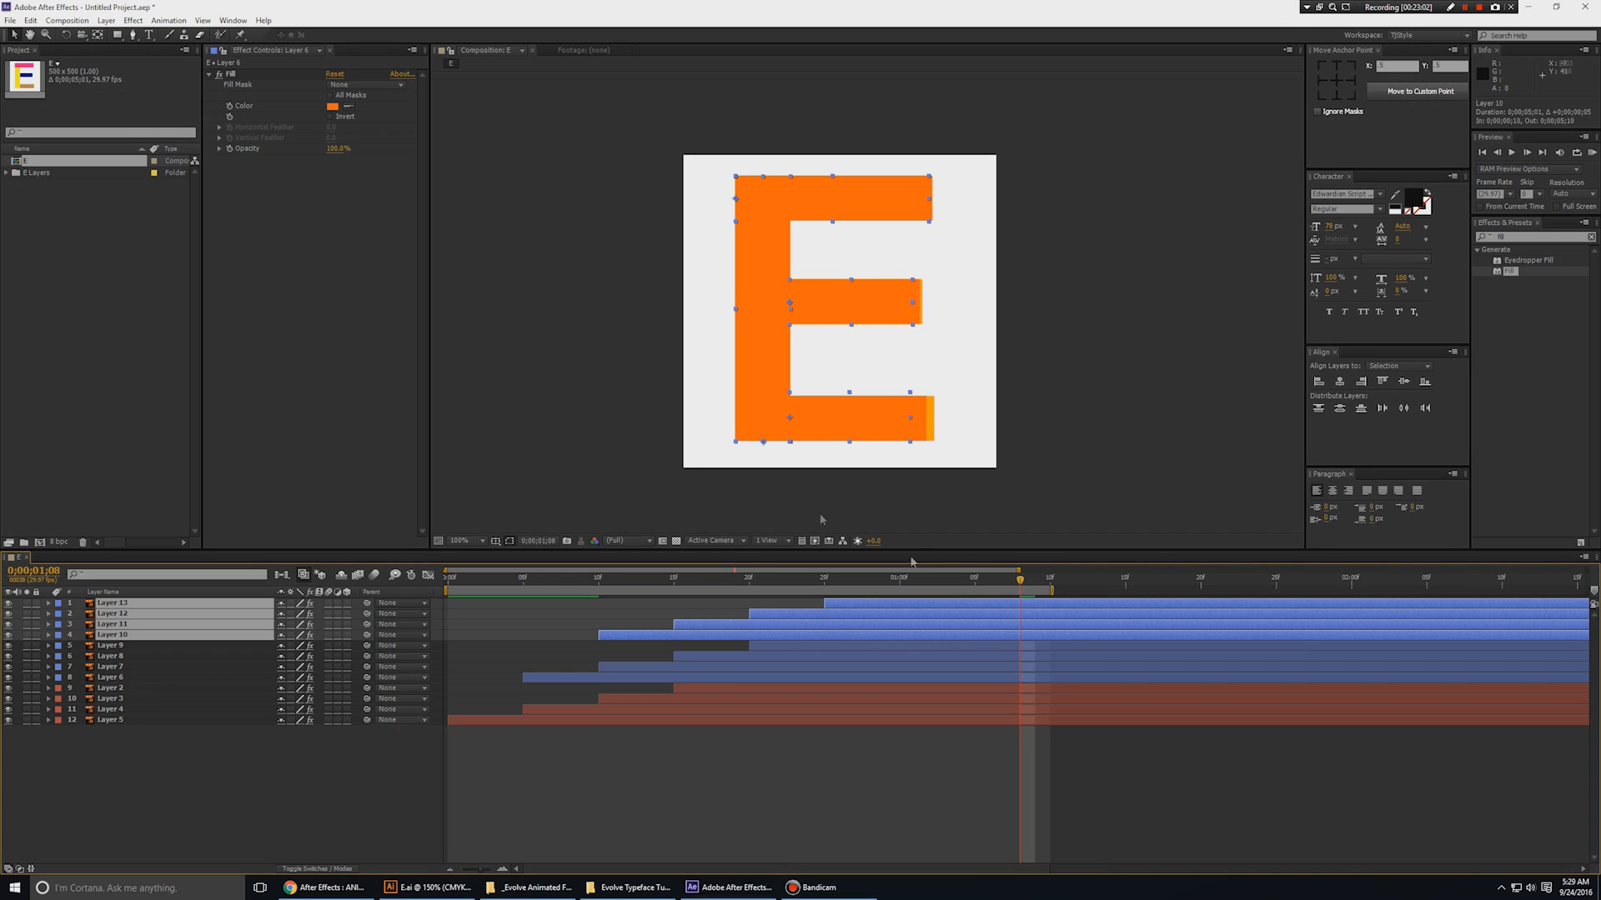
# - Assign the Orange label to the newest set of copies, Layers 10 to 13
pyautogui.click(116, 635)
pyautogui.keyDown('shift'); pyautogui.click(125, 603); pyautogui.keyUp('shift')
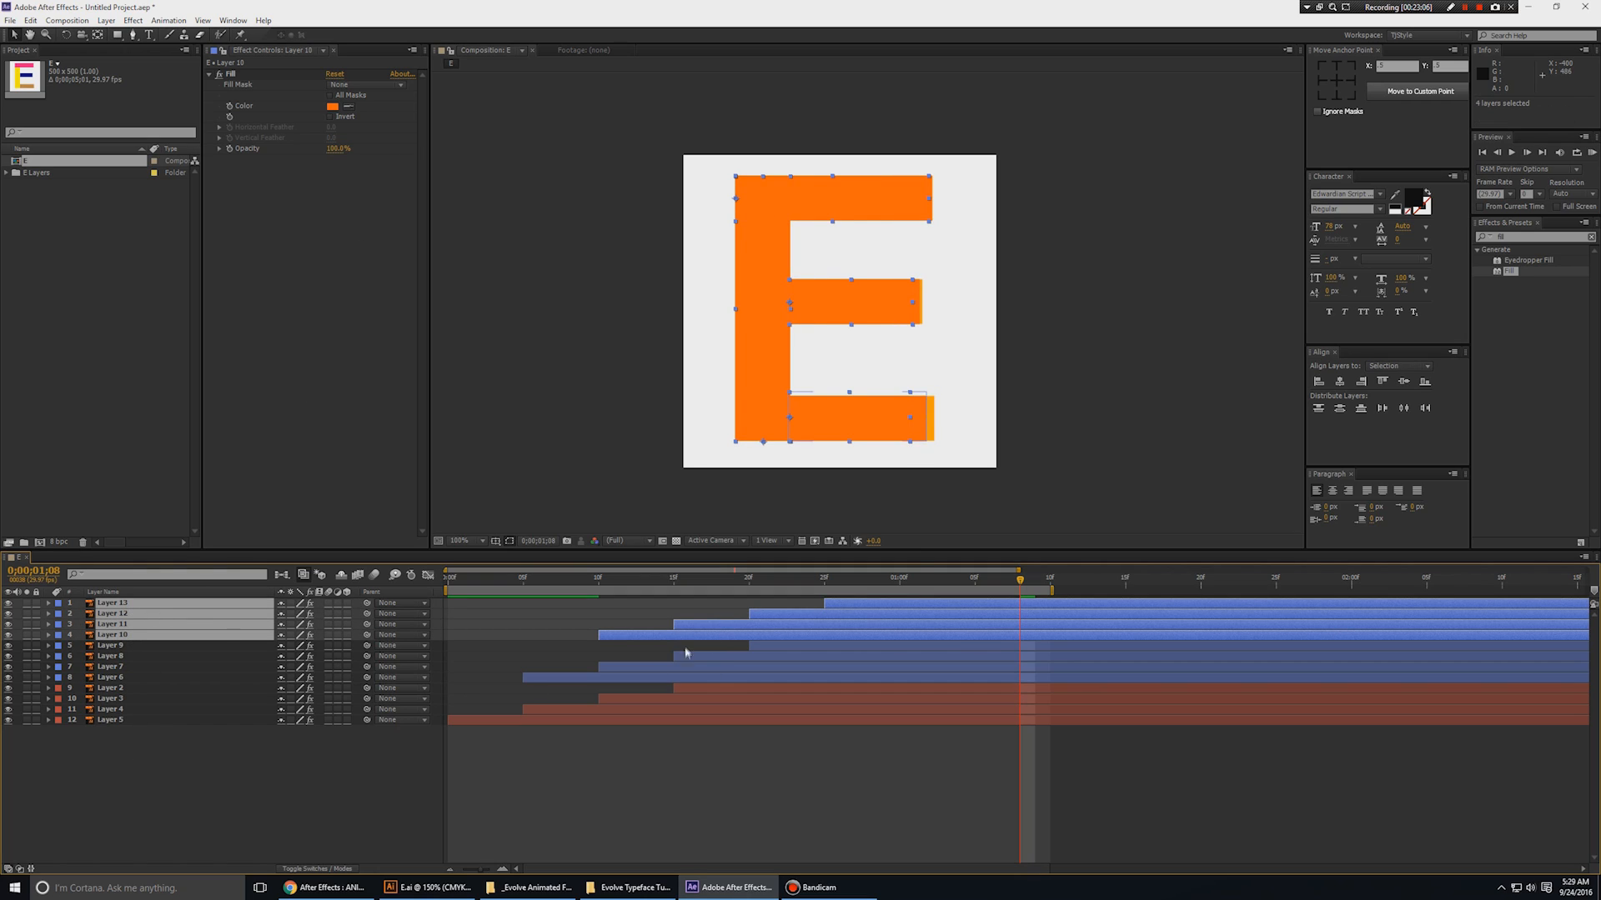
pyautogui.click(57, 635)
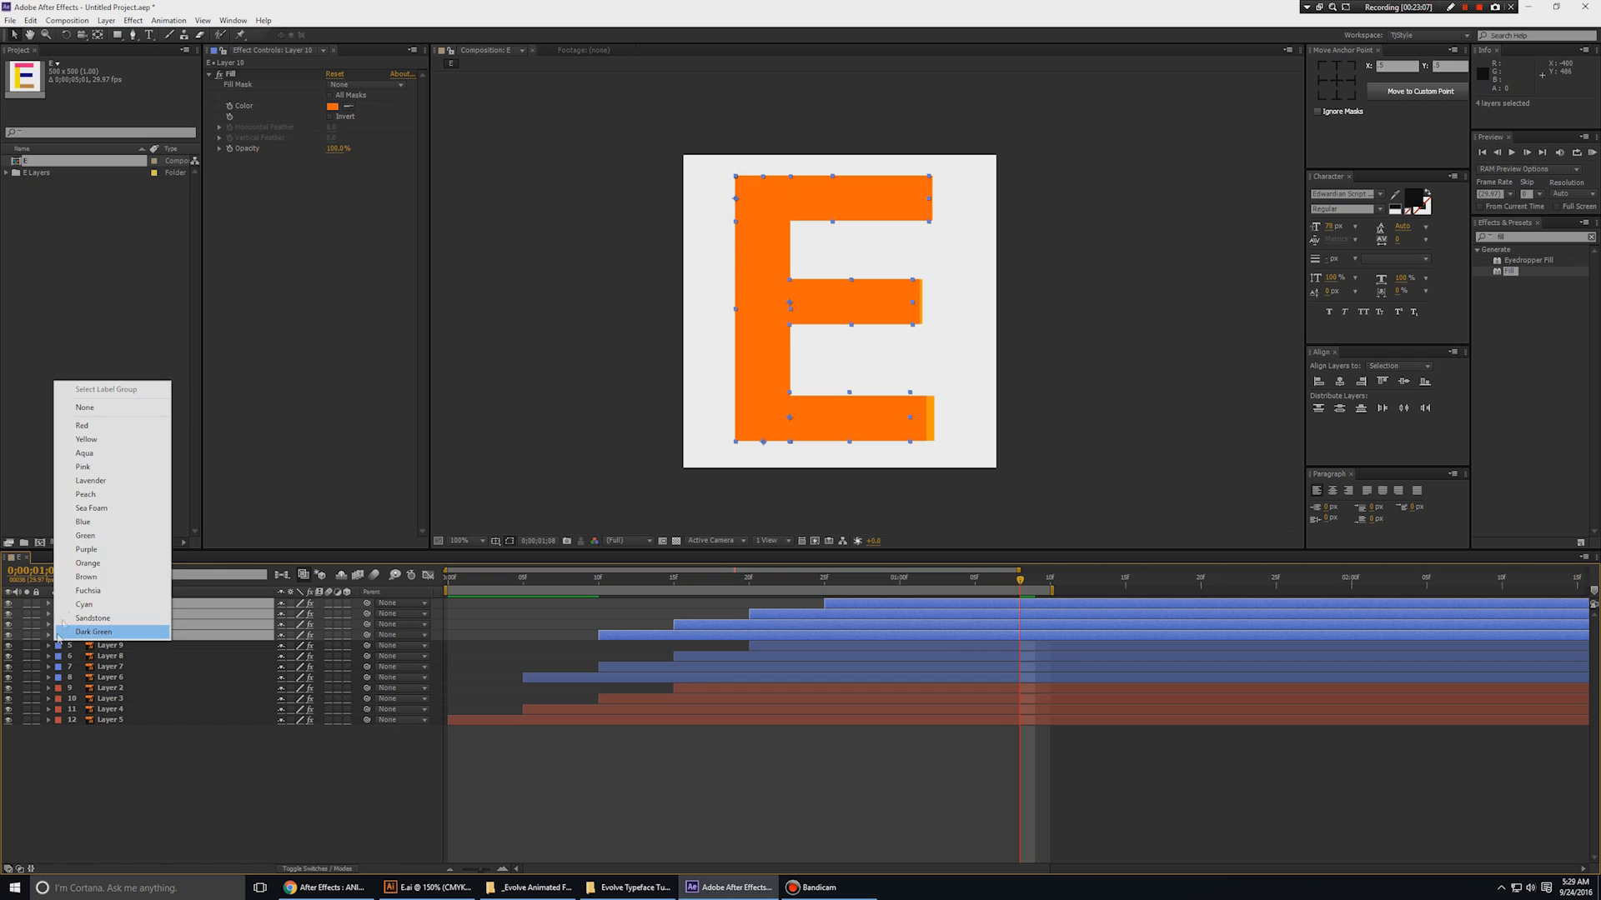
pyautogui.click(89, 525)
pyautogui.click(57, 617)
pyautogui.click(87, 538)
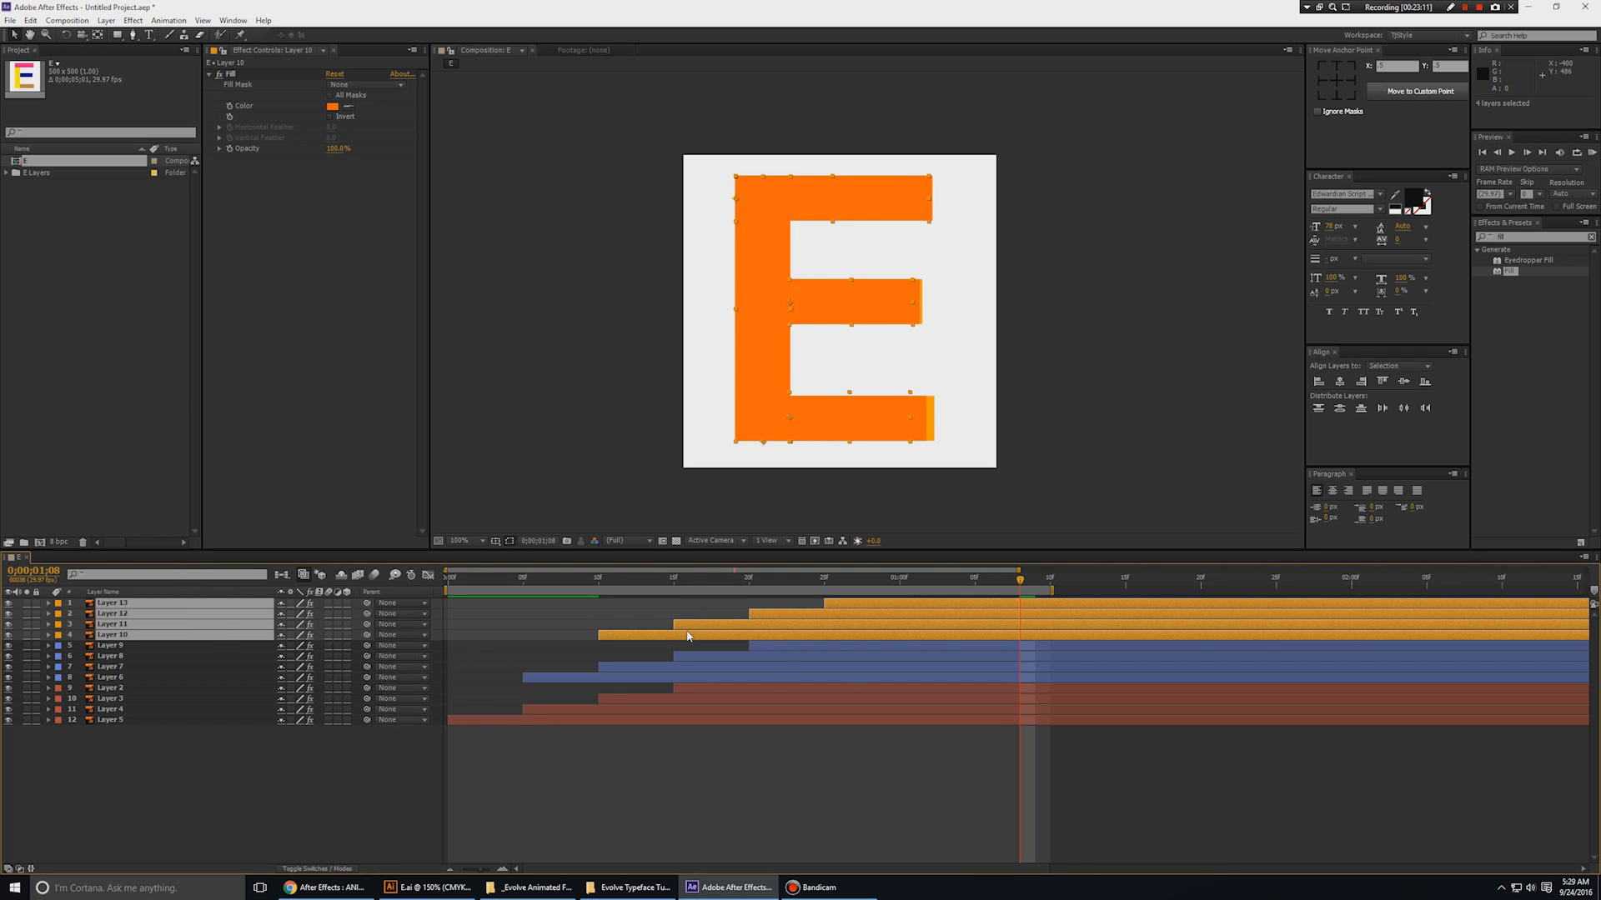
pyautogui.moveTo(644, 635)
pyautogui.mouseDown()
pyautogui.moveTo(732, 636)
pyautogui.moveTo(646, 636)
pyautogui.mouseUp()
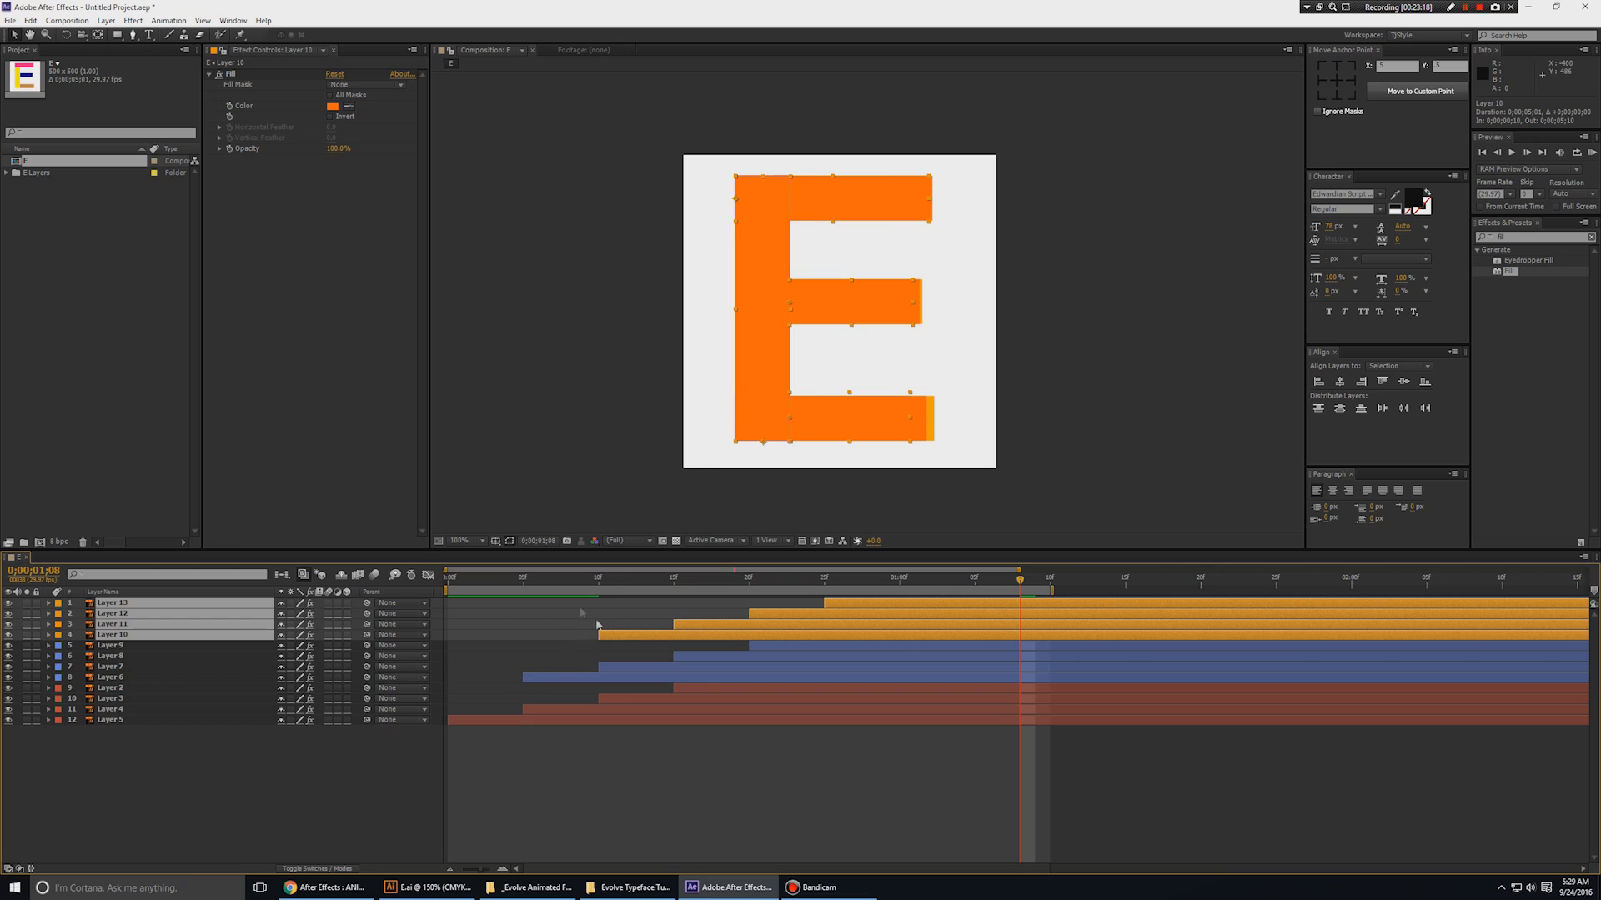
# - Copy the original lighter orange Fill from Layer 5 onto Layers 10, 11, 12 and 13
pyautogui.click(265, 730)
pyautogui.click(118, 717)
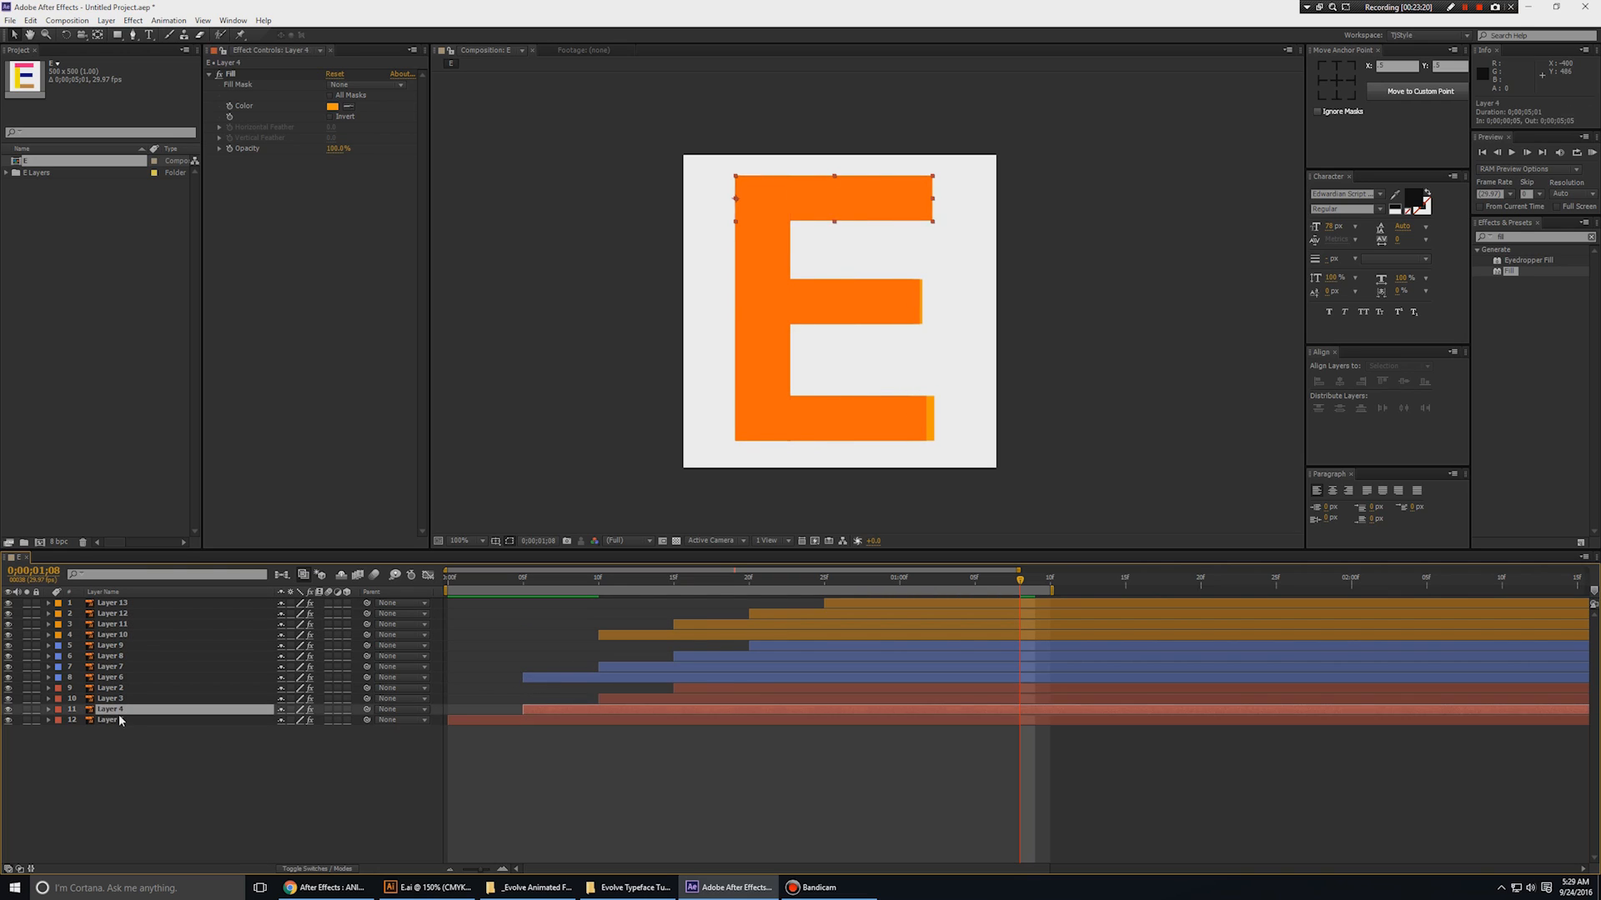
pyautogui.click(232, 75)
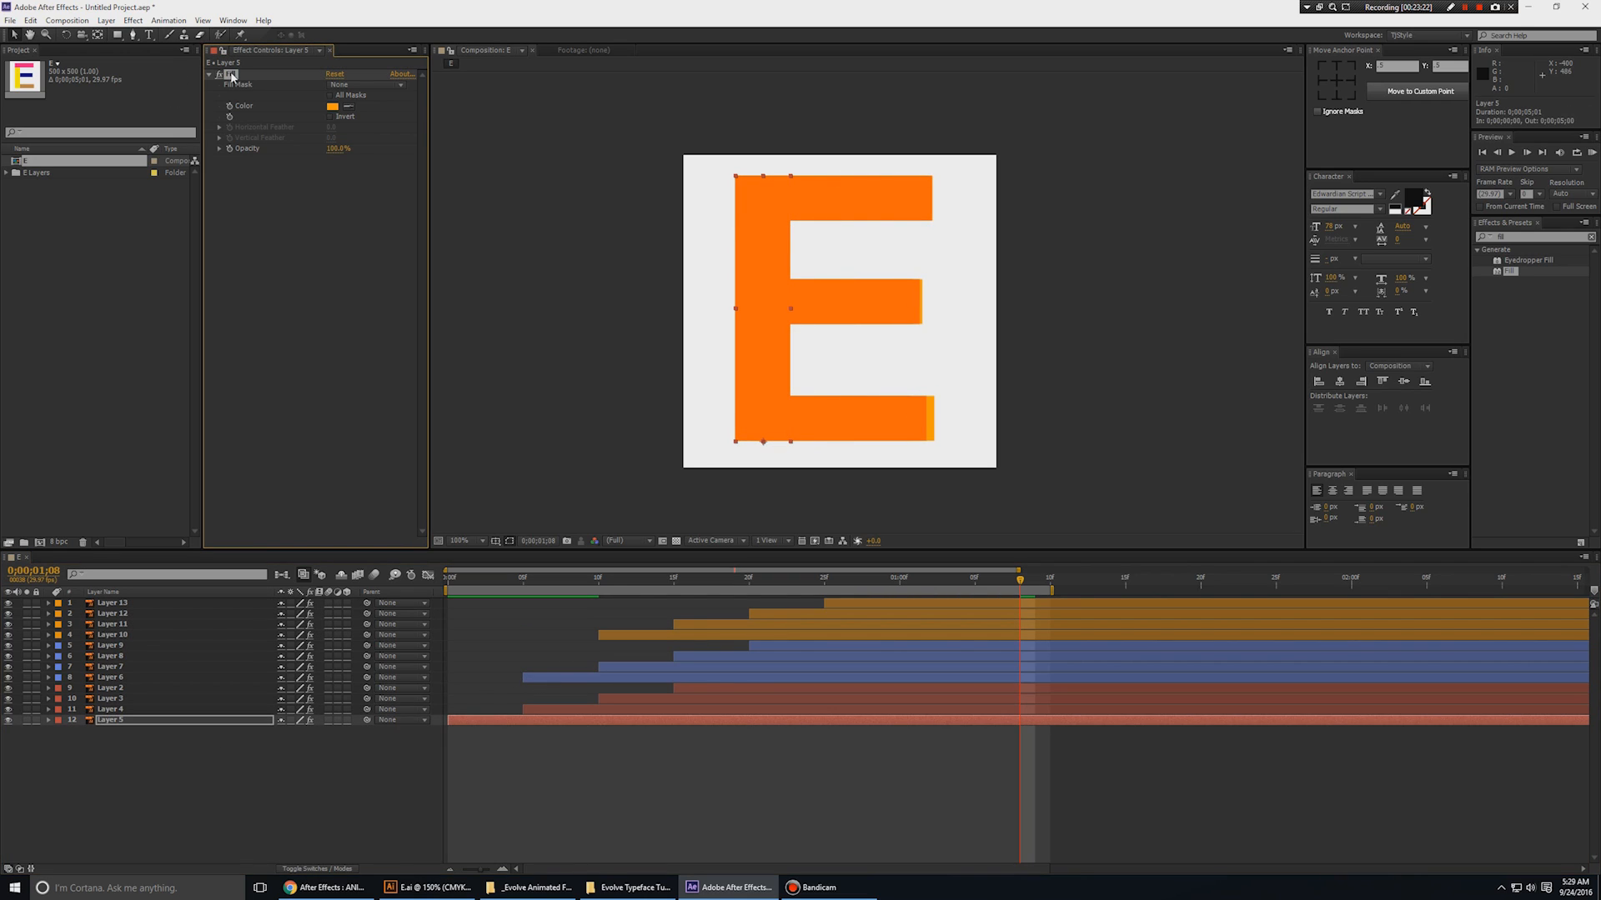
pyautogui.click(126, 636)
pyautogui.hotkey('ctrl', 'v')
pyautogui.click(119, 625)
pyautogui.hotkey('ctrl', 'v')
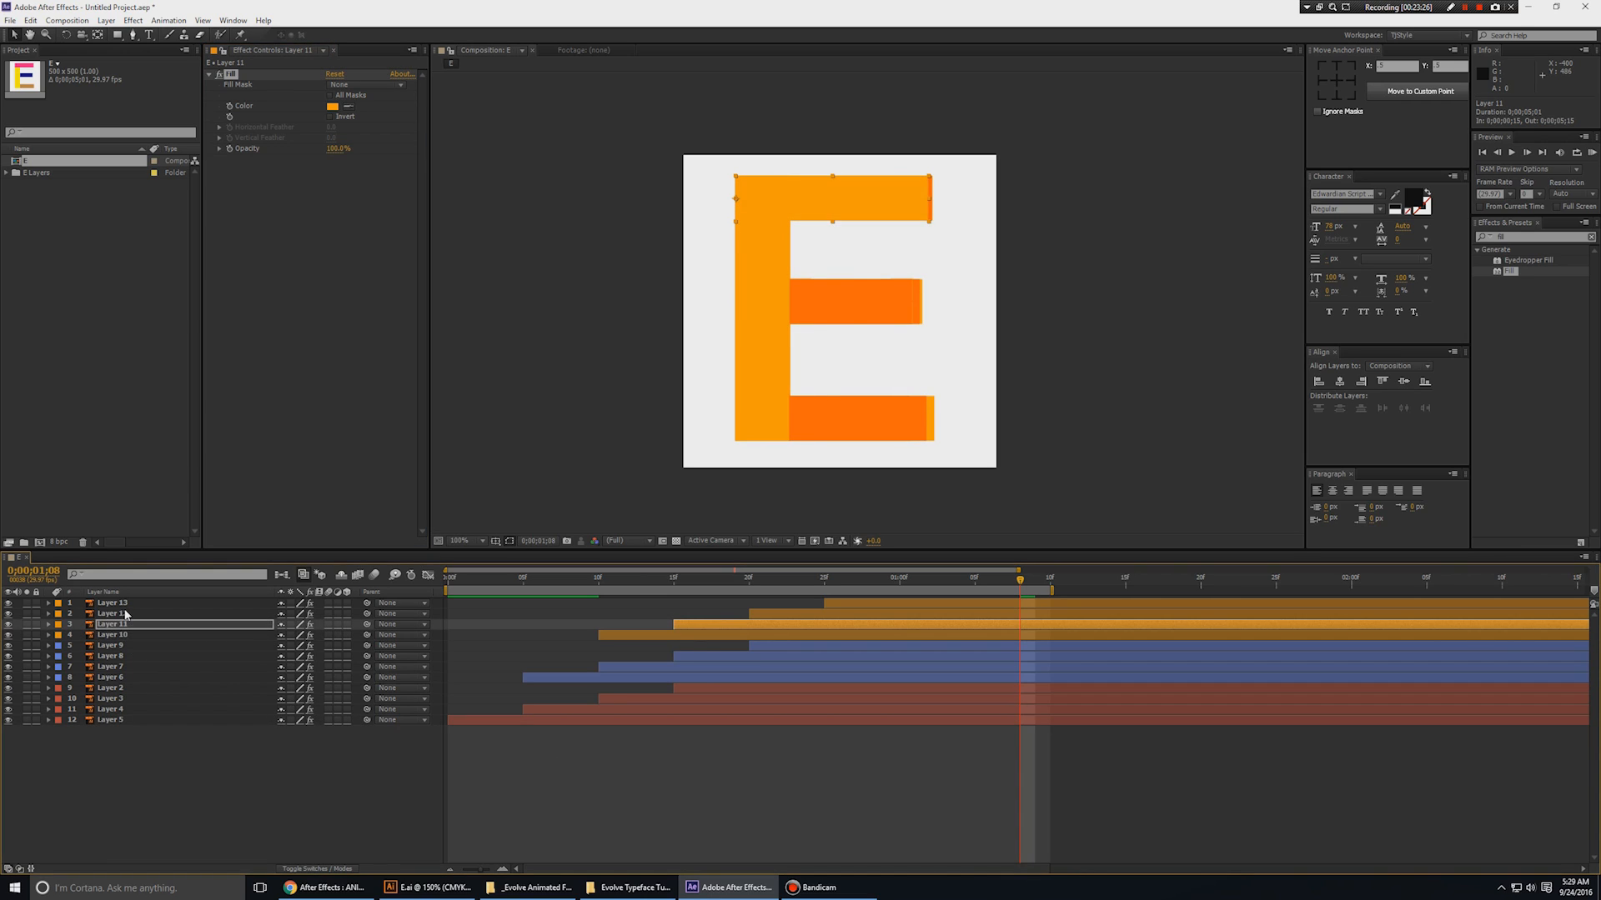
pyautogui.click(126, 614)
pyautogui.hotkey('ctrl', 'v')
pyautogui.click(125, 604)
pyautogui.hotkey('ctrl', 'v')
pyautogui.click(645, 790)
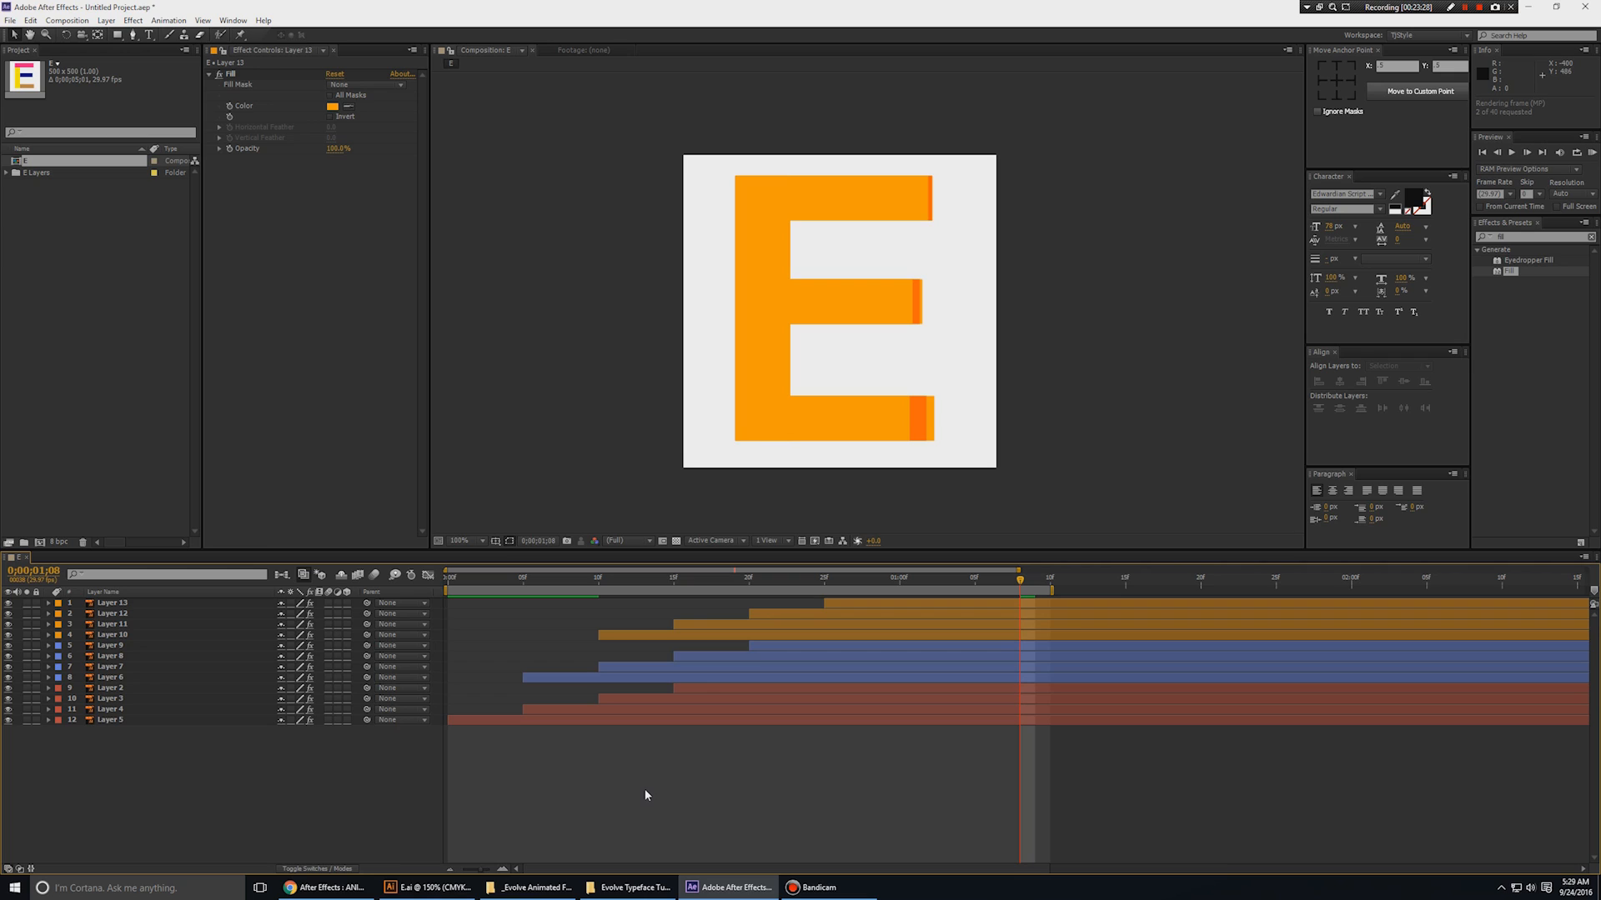
# - Preview the layered E animation and extend the work area's end to 0;00;01;24
pyautogui.press('space')
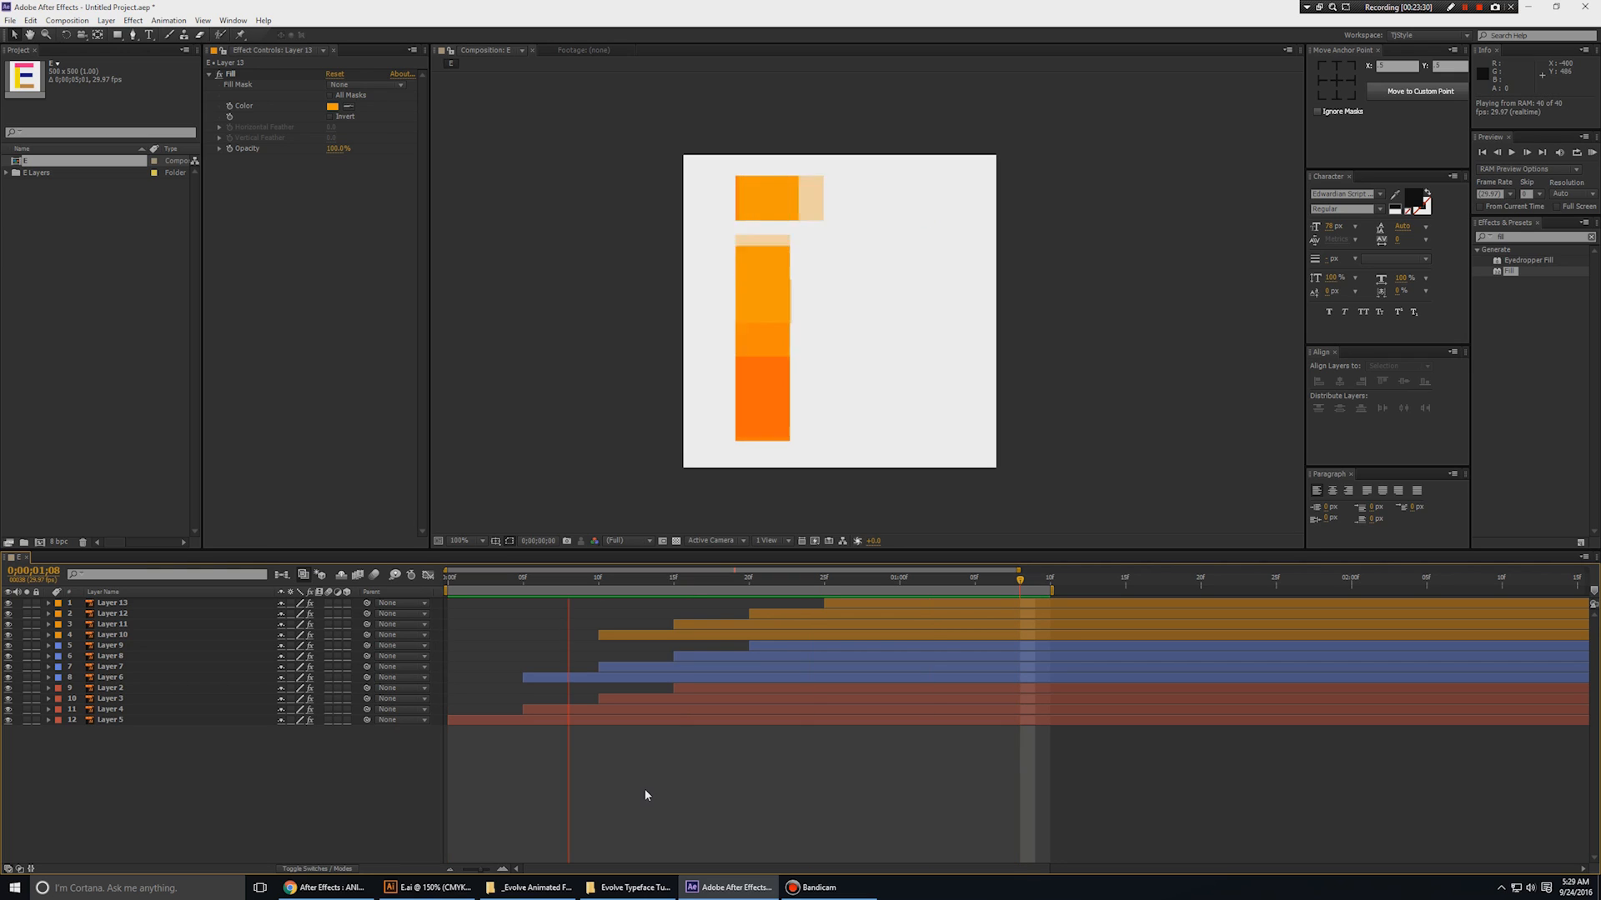
pyautogui.press('space')
pyautogui.moveTo(1052, 589); pyautogui.dragTo(1203, 590)
pyautogui.press('space')
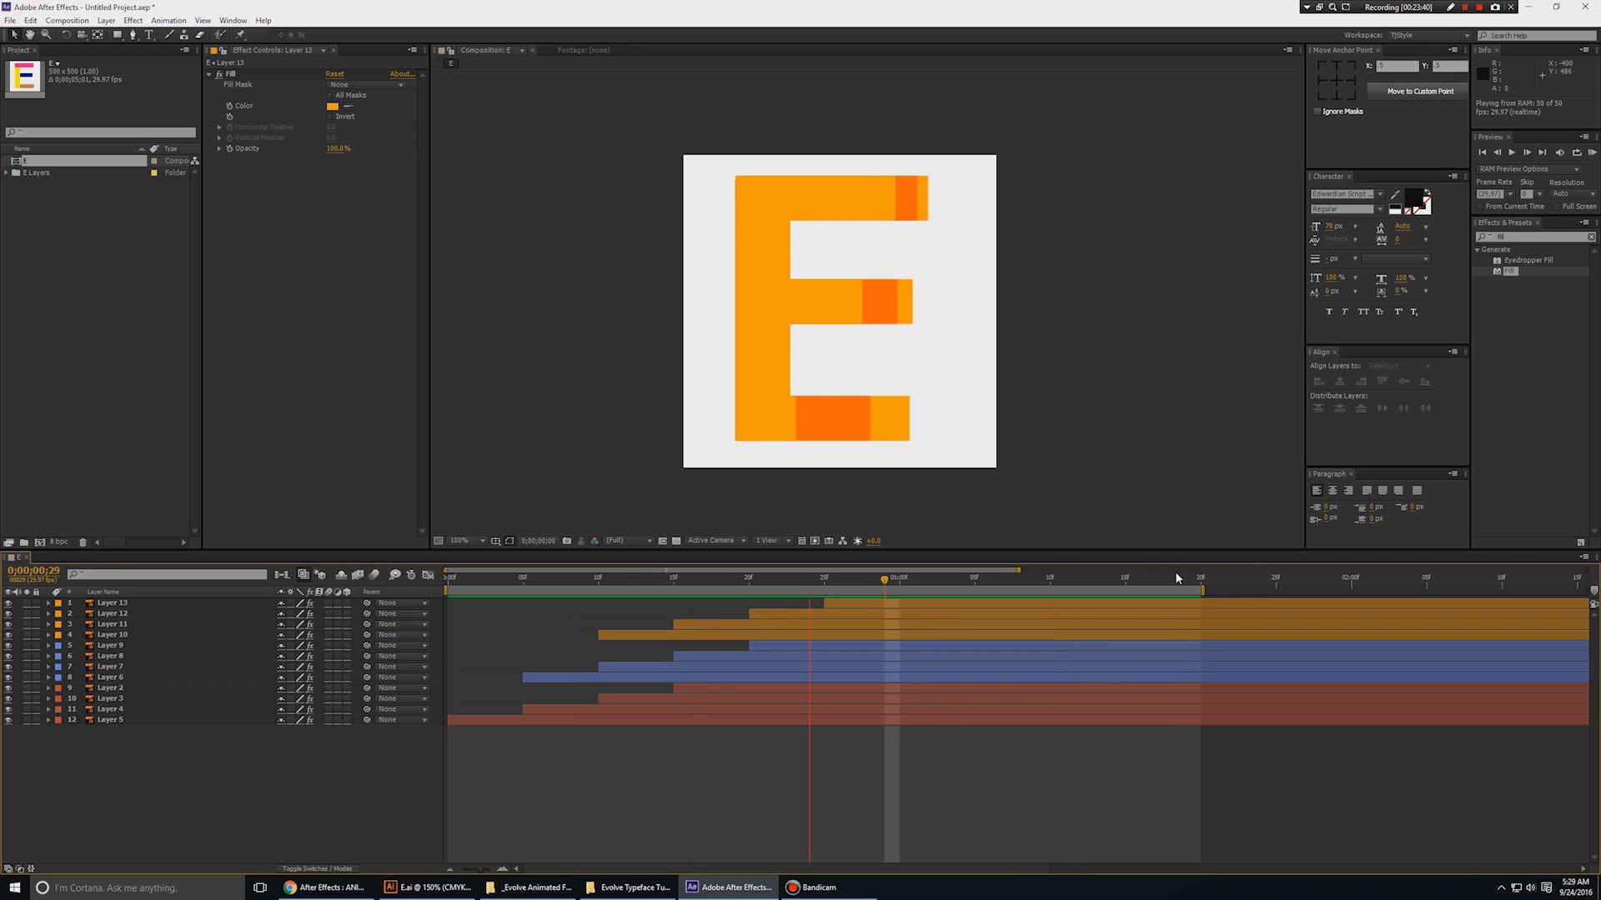
pyautogui.press('space')
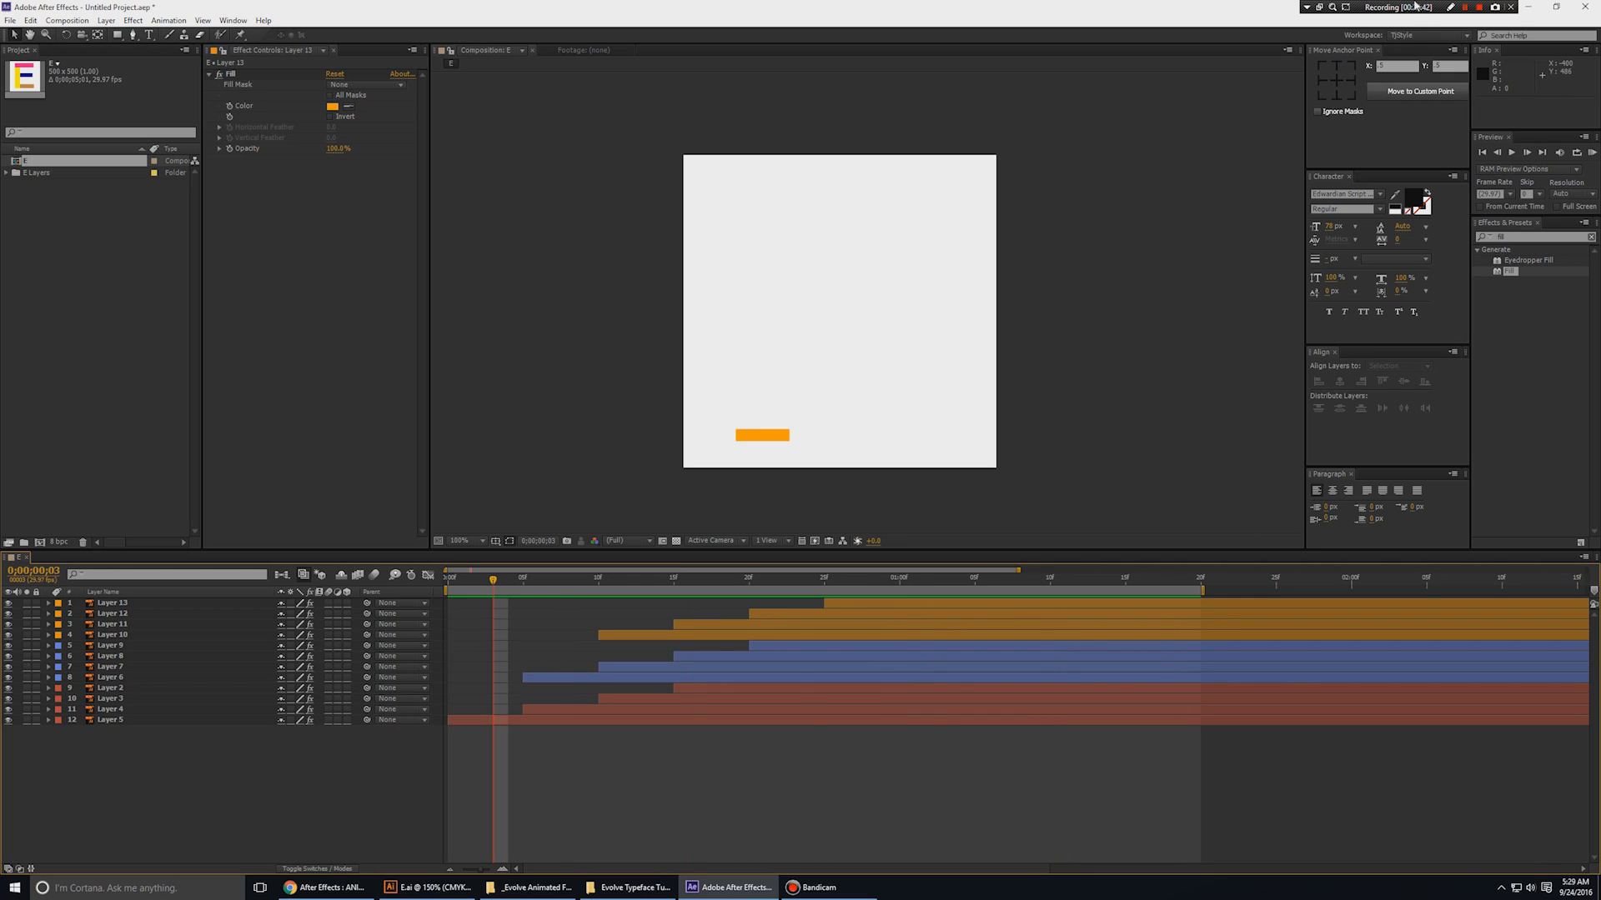
pyautogui.press('space')
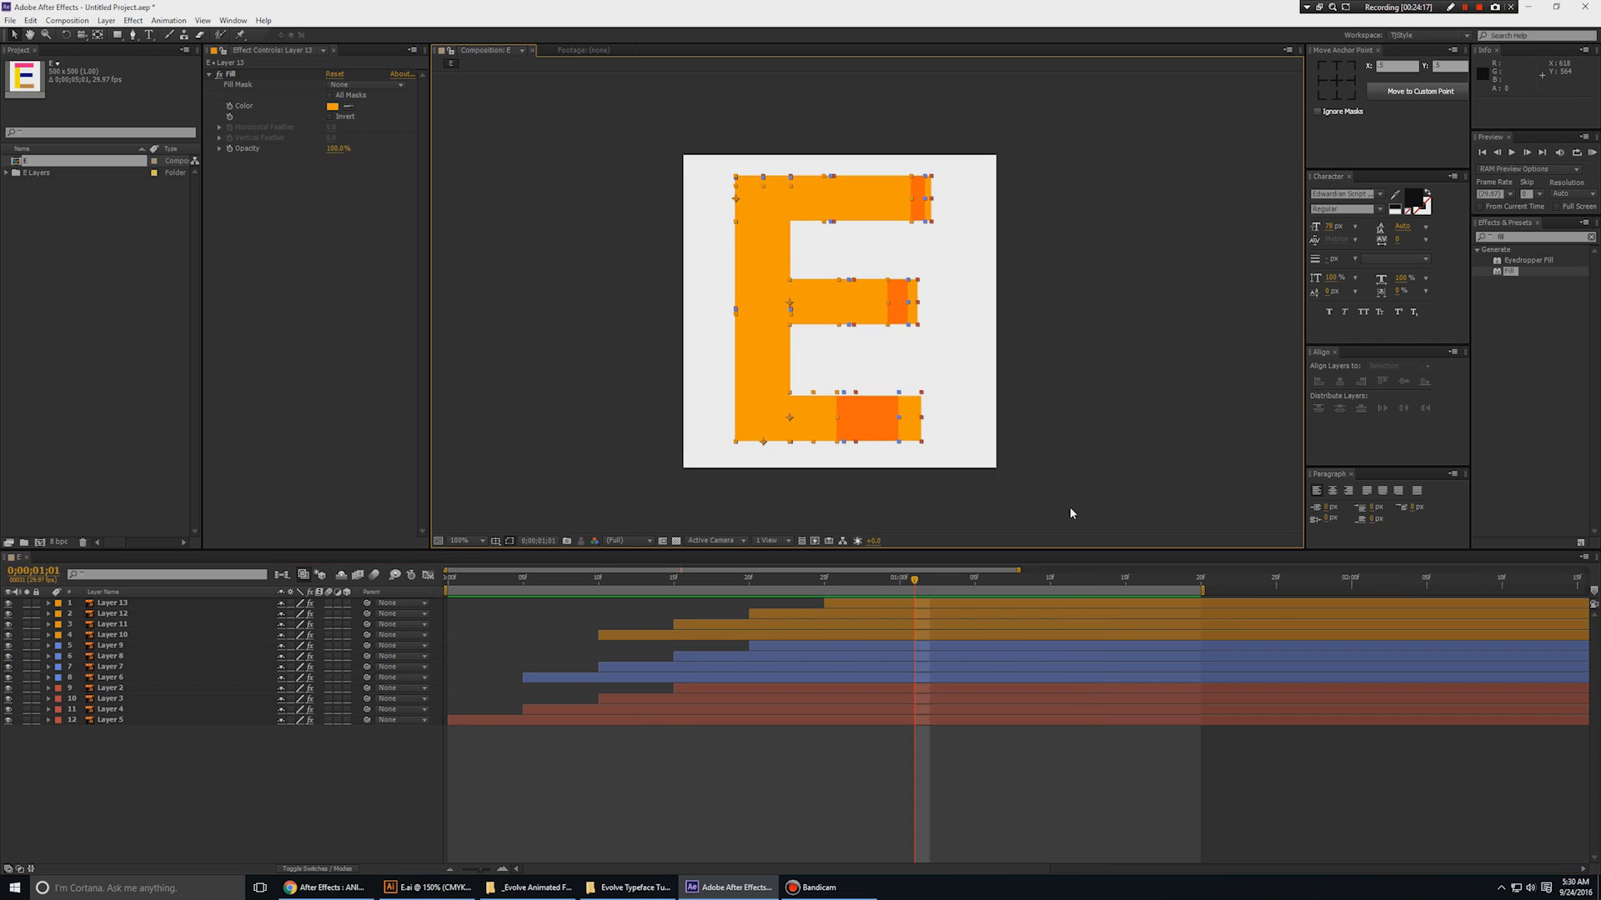
pyautogui.hotkey('ctrl', 'a')
pyautogui.click(1075, 480)
pyautogui.press('KP_0')
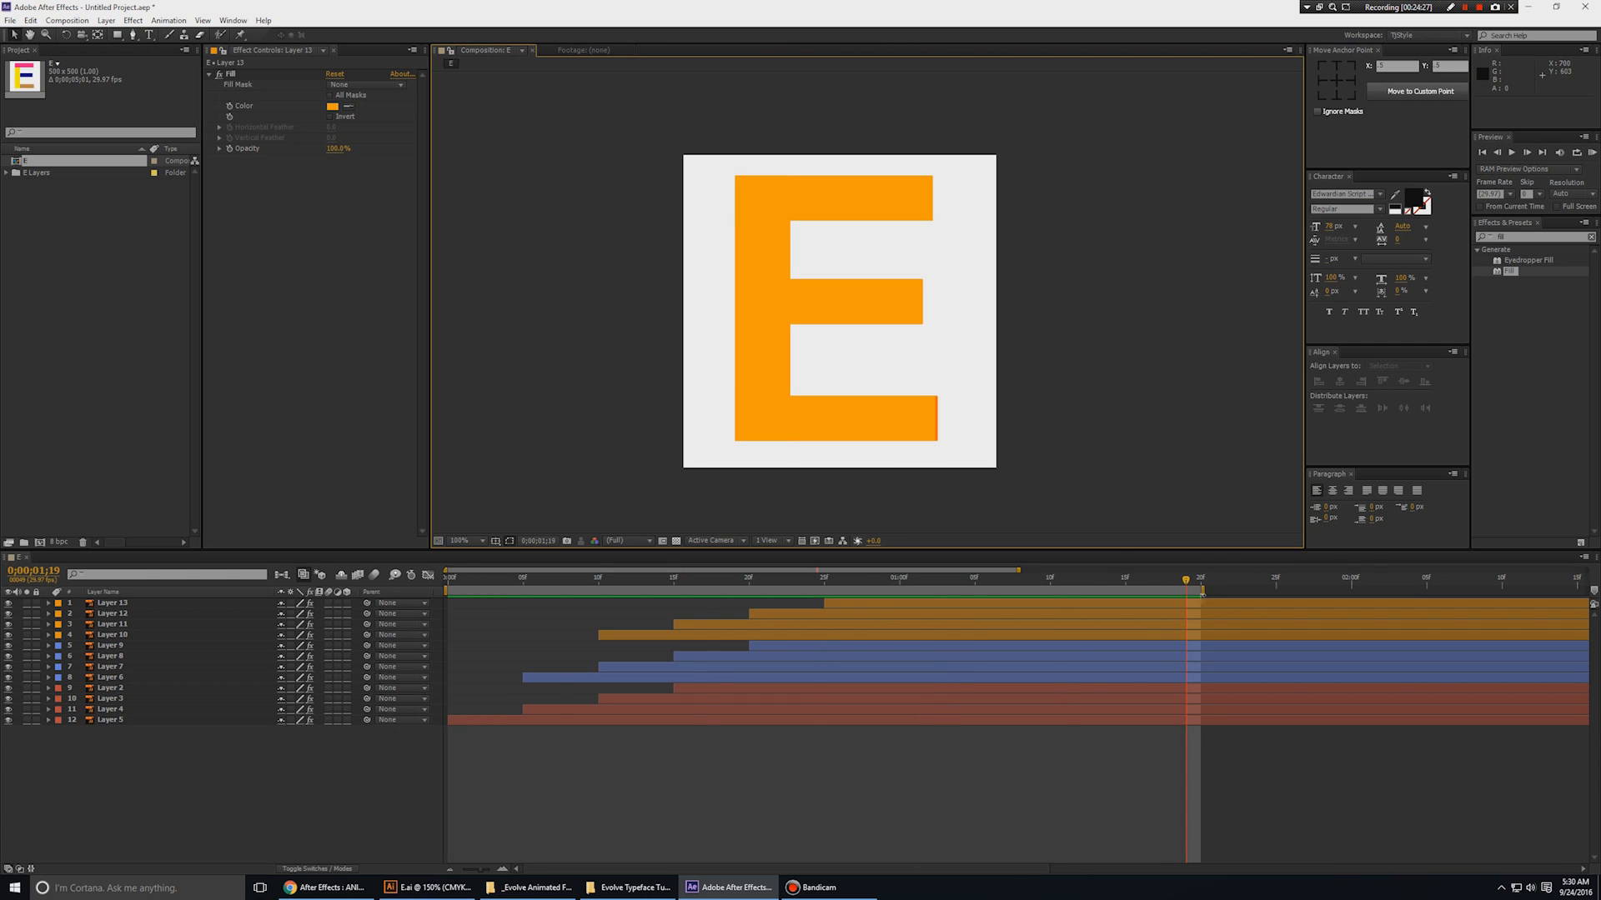
pyautogui.moveTo(1202, 590); pyautogui.dragTo(1264, 585)
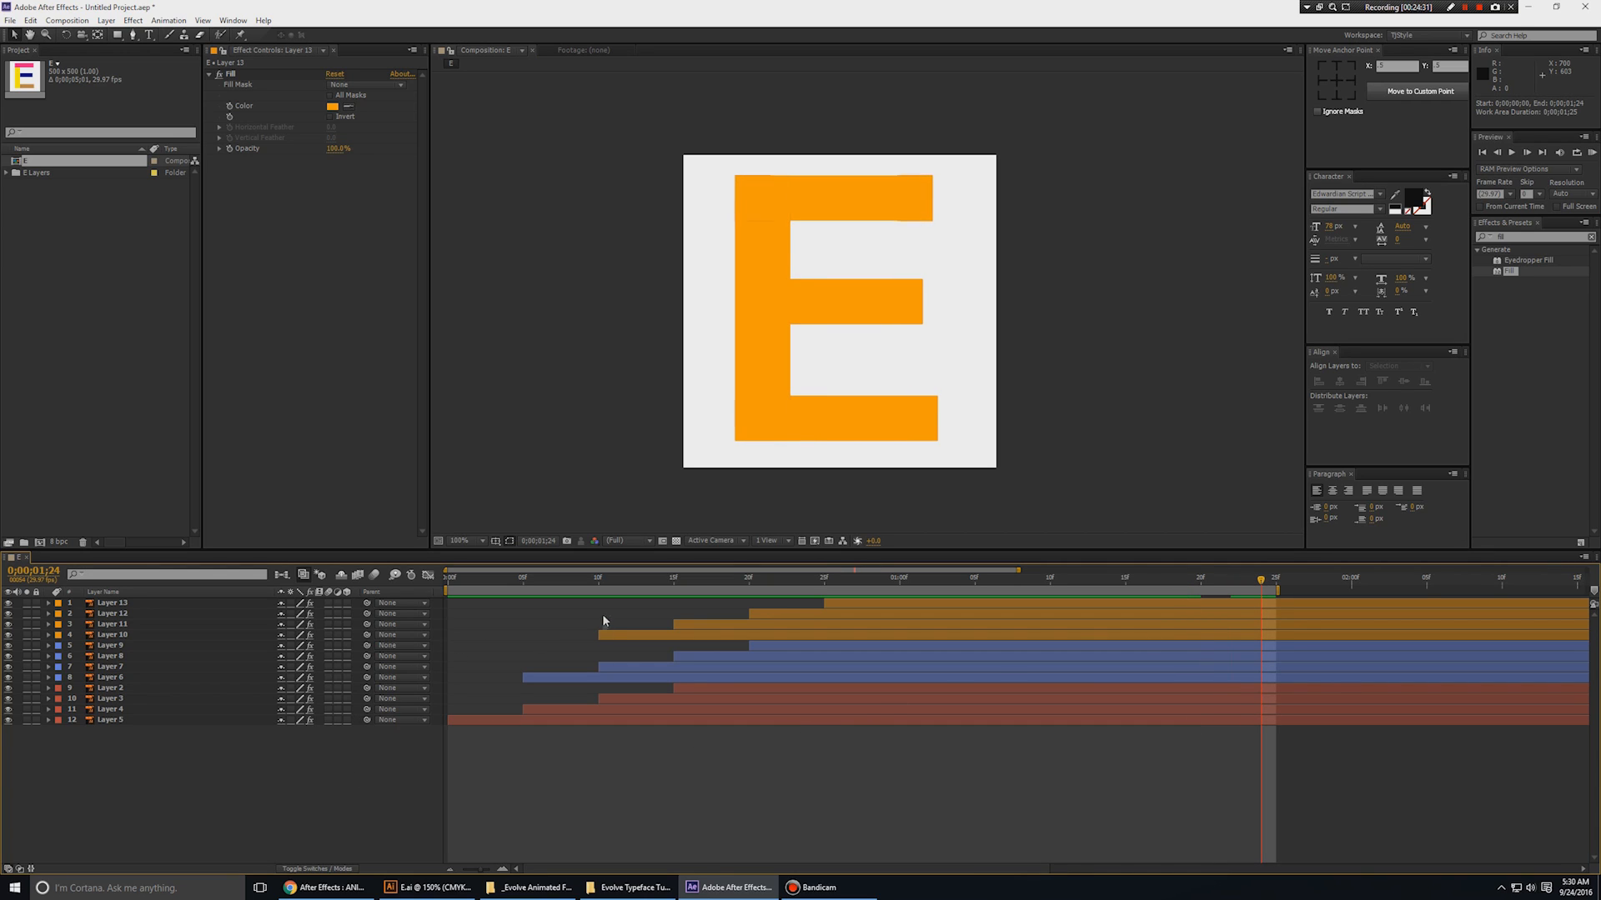
# - Draw a straight horizontal line just above the E's middle bar with the Pen tool and name its layer Line
pyautogui.press('g')
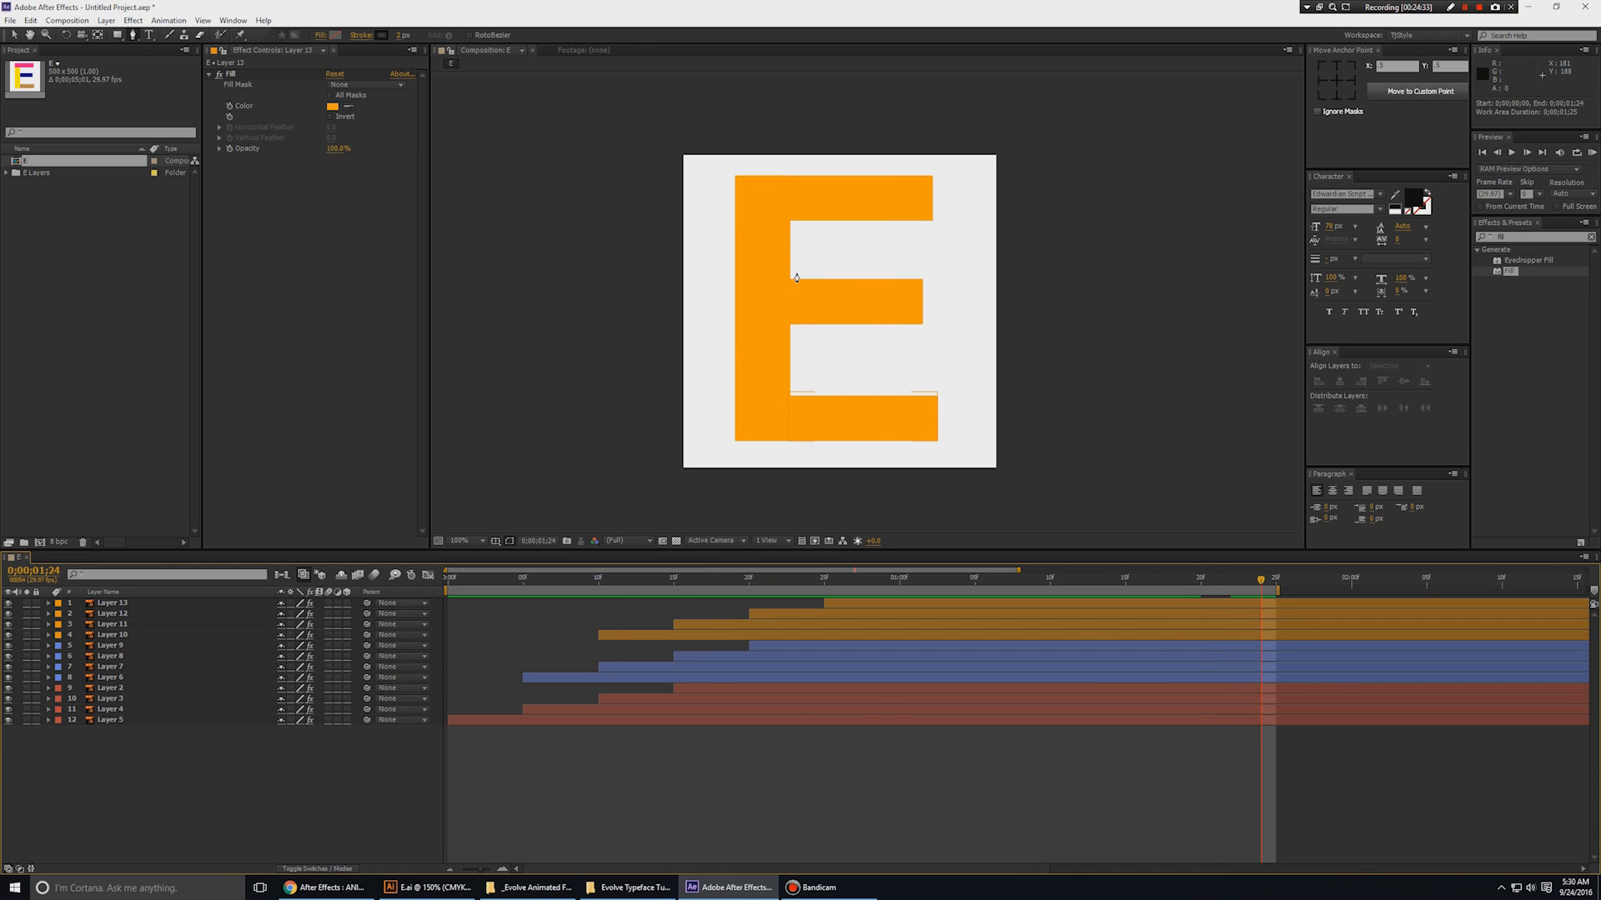
pyautogui.click(797, 272)
pyautogui.click(927, 272)
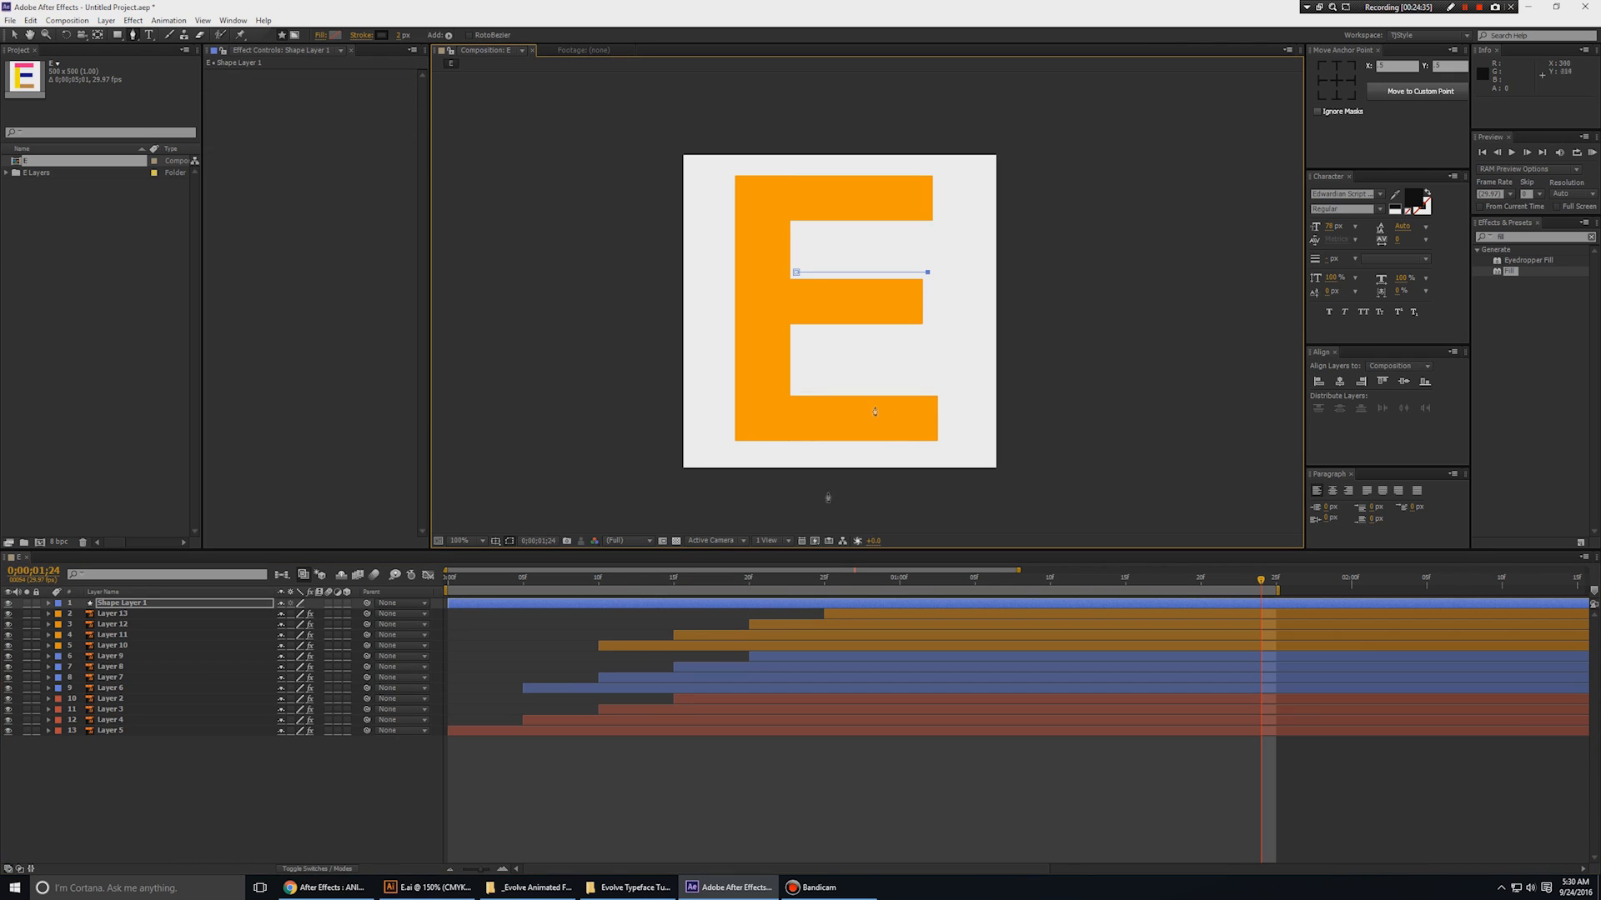
pyautogui.write('Line')
pyautogui.press('Return')
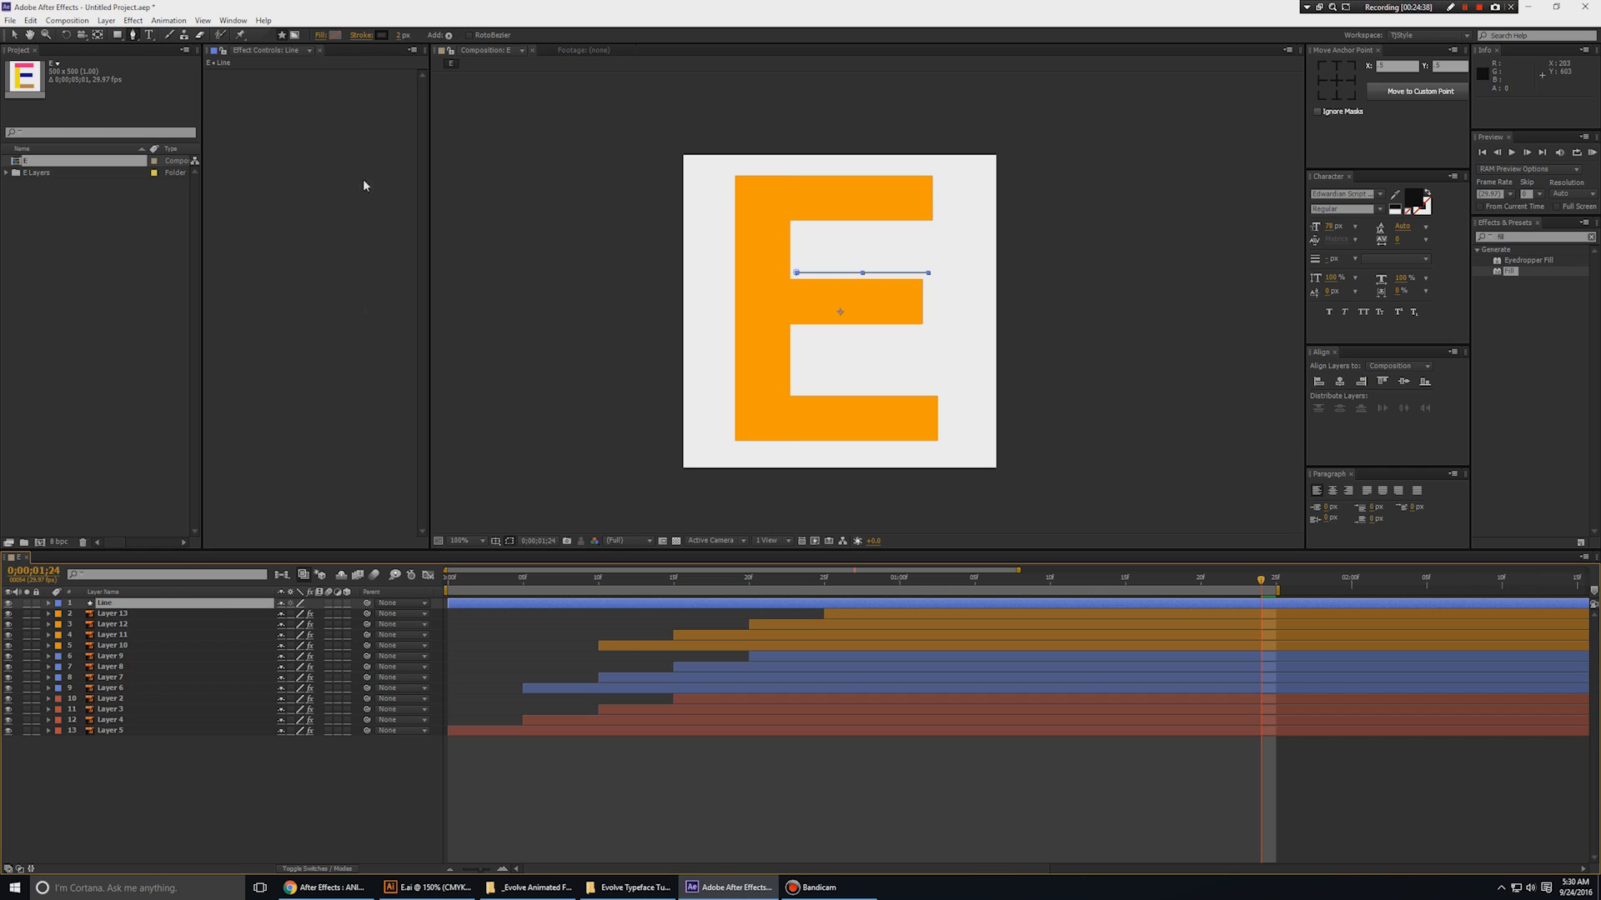
# - Add Trim Paths to the Line layer and reveal its Start, End and Offset properties
pyautogui.press('u')
pyautogui.press('u')
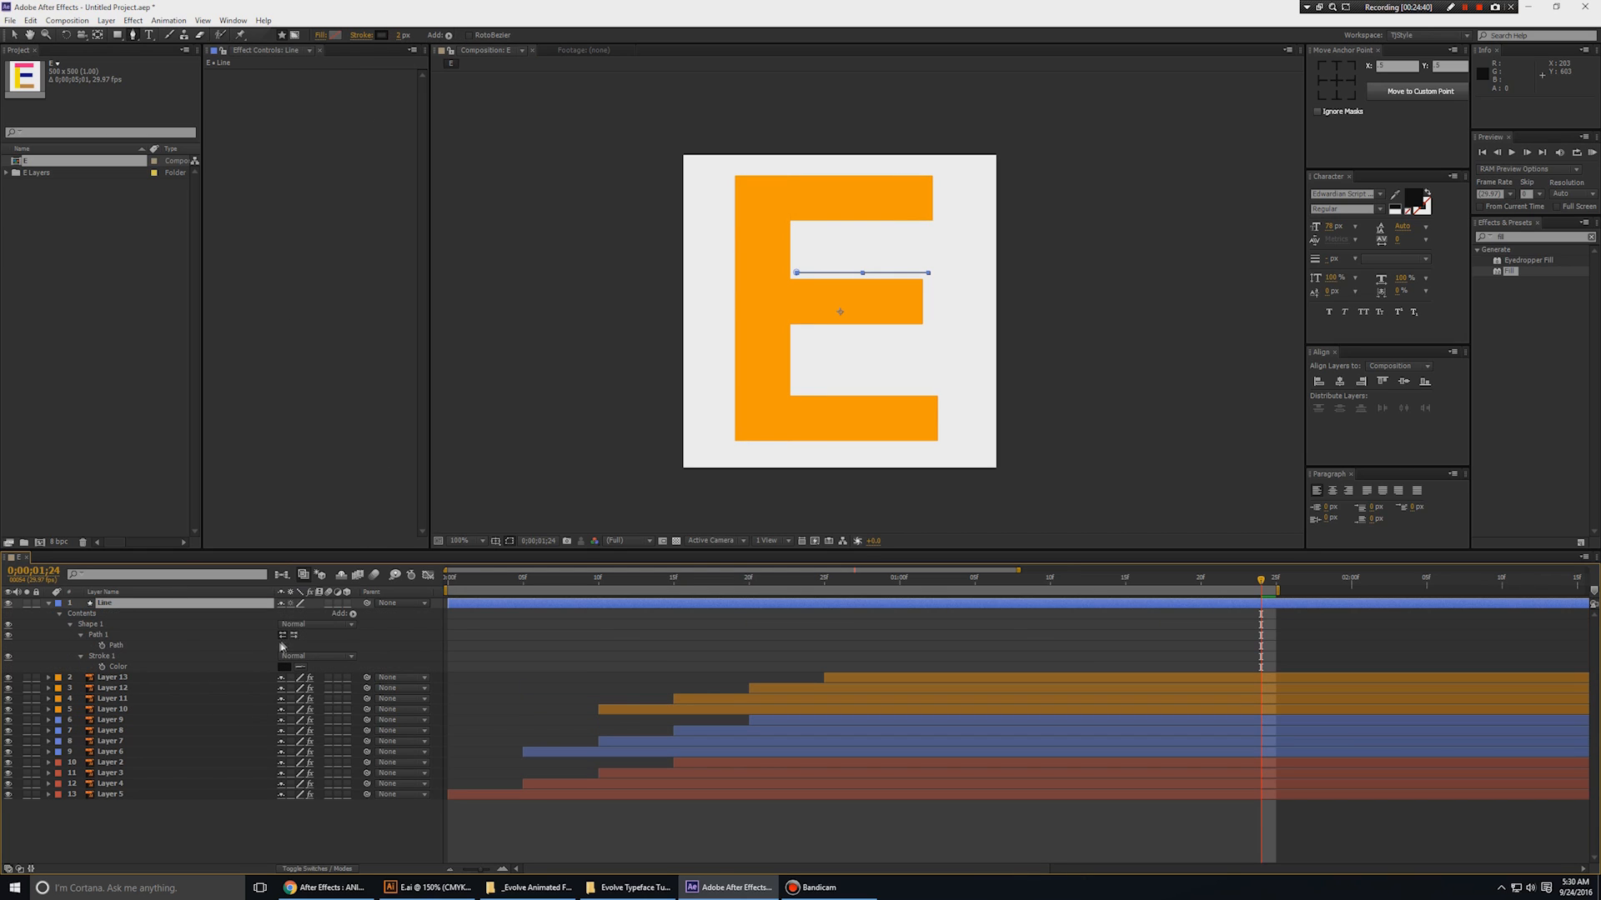
pyautogui.click(352, 613)
pyautogui.click(395, 545)
pyautogui.press('F2')
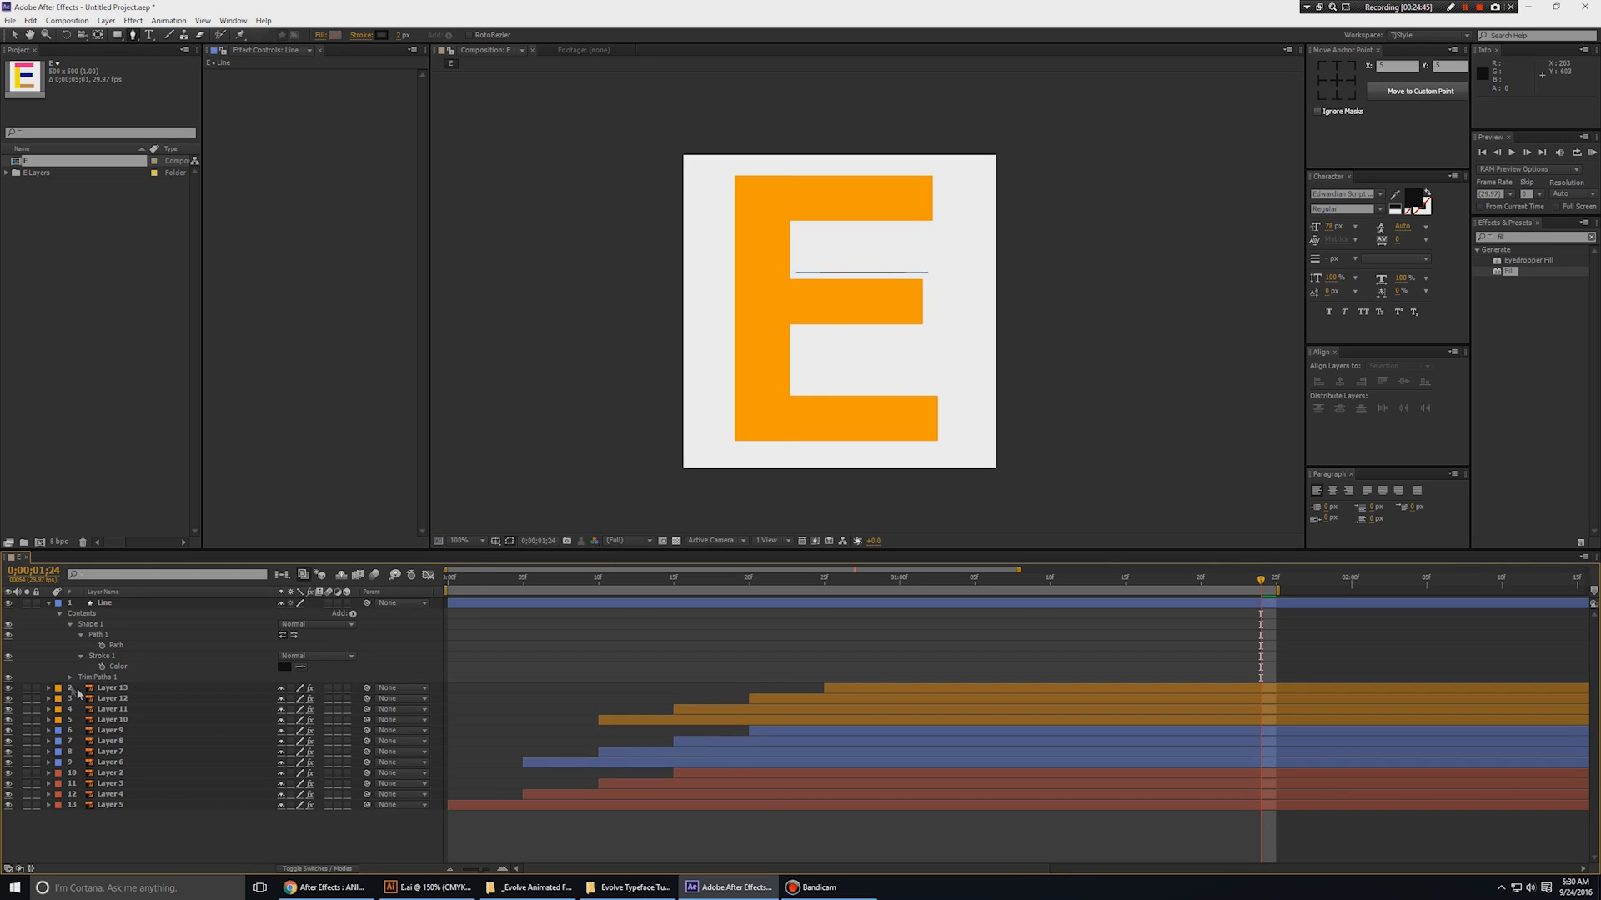
pyautogui.click(71, 677)
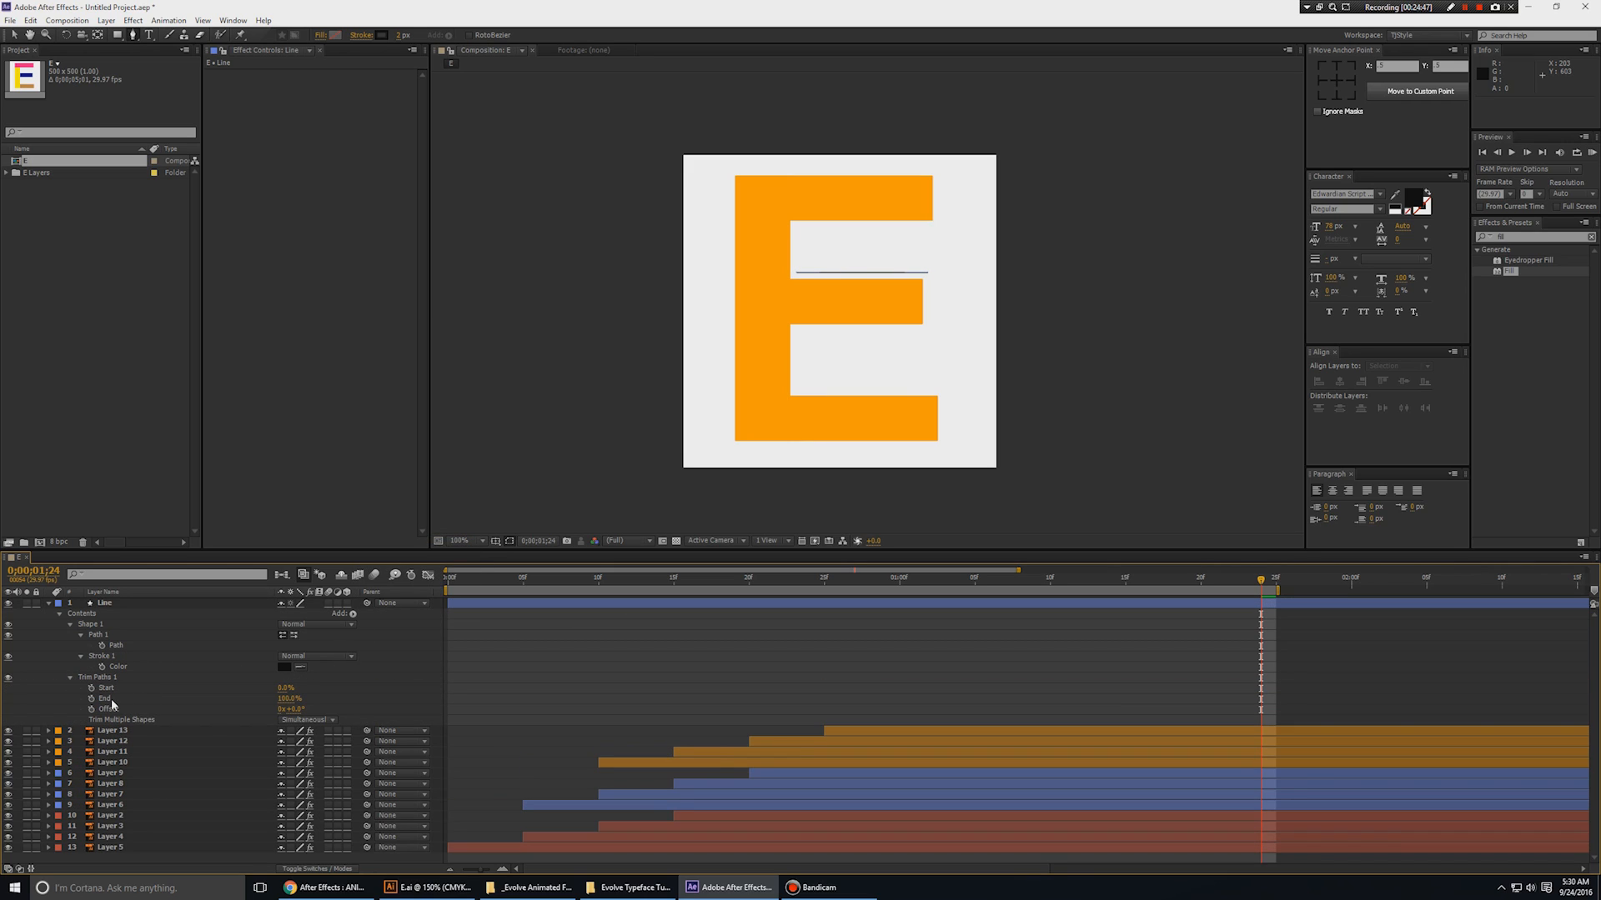
# - Keyframe the line's Trim Paths End from 0% at 0;00;00;00 to 100% at 0;00;01;00
pyautogui.moveTo(486, 584); pyautogui.dragTo(447, 581)
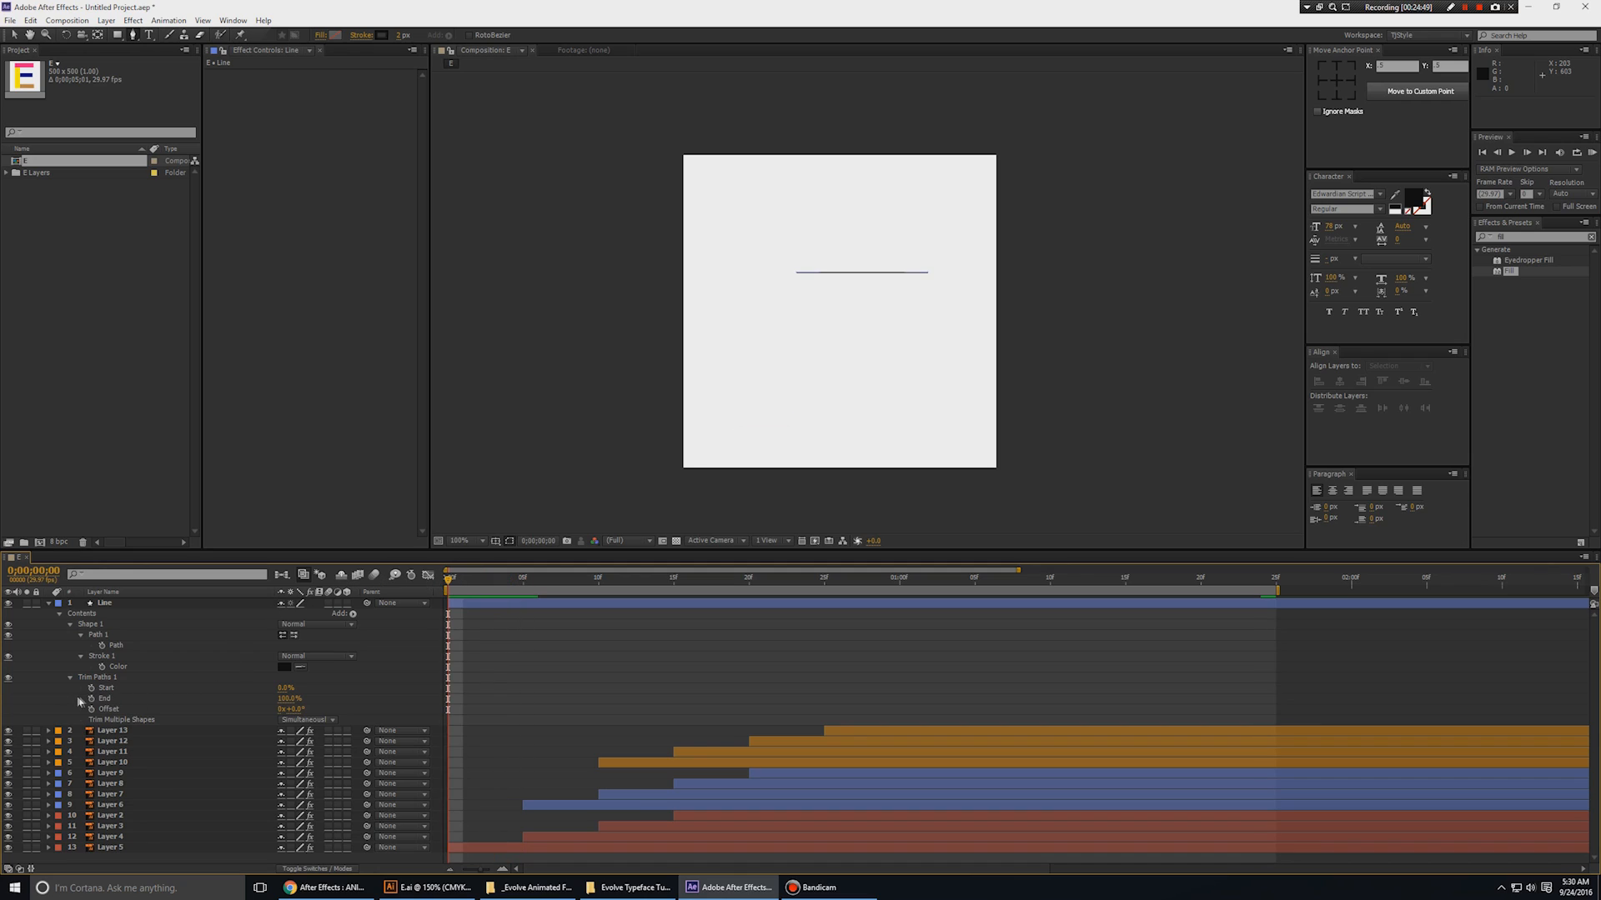
pyautogui.click(91, 698)
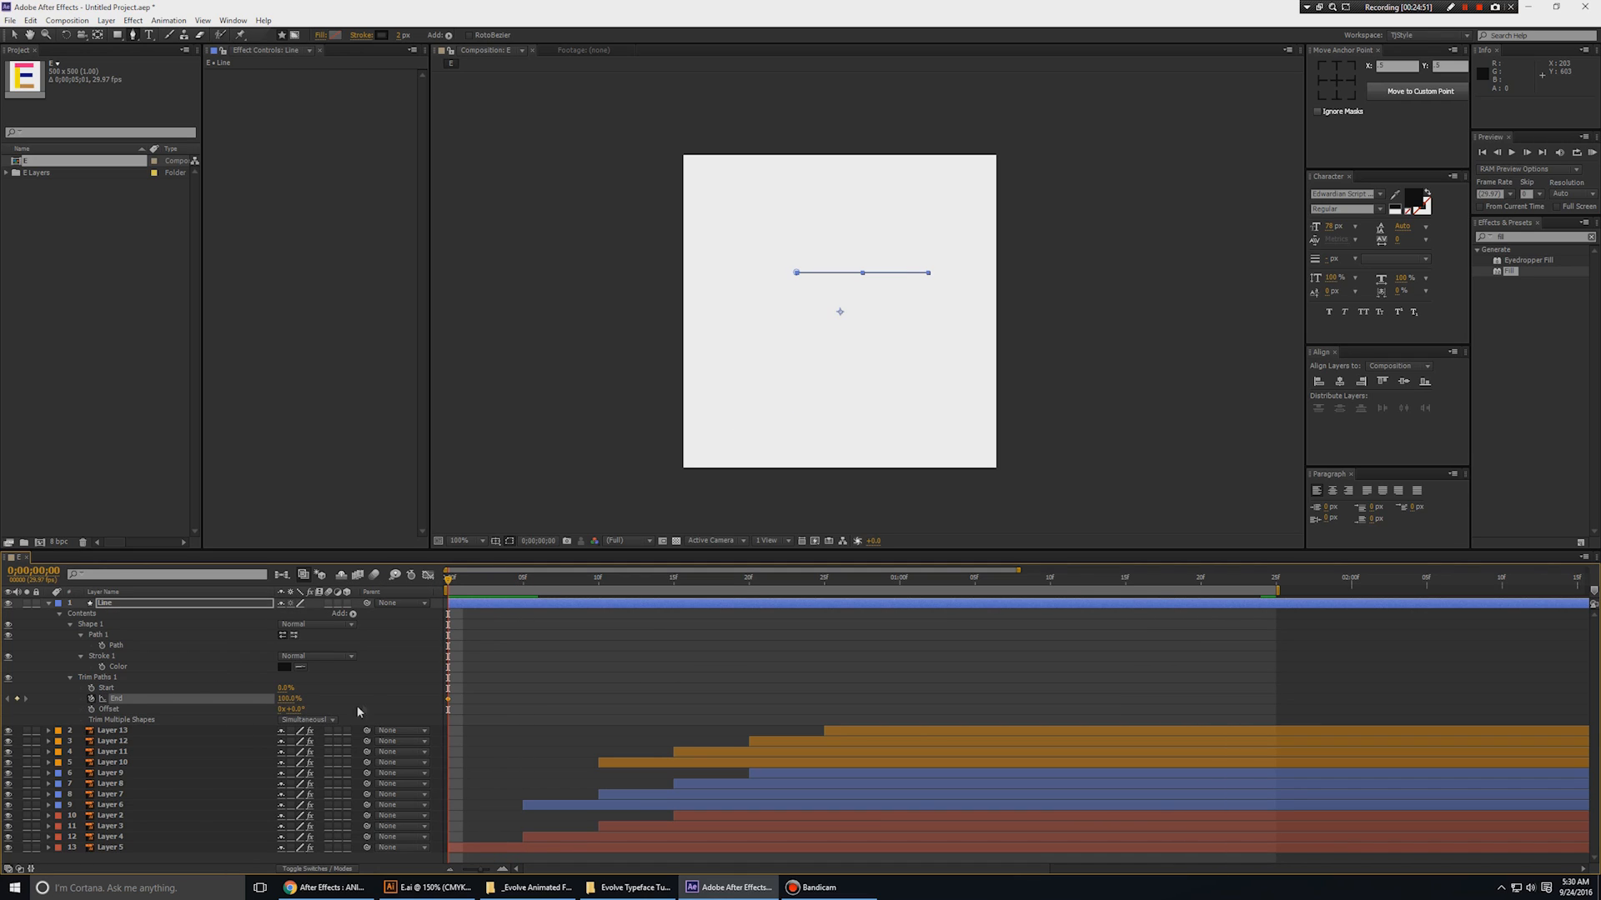
pyautogui.moveTo(284, 698); pyautogui.dragTo(65, 691)
pyautogui.moveTo(651, 577); pyautogui.dragTo(898, 577)
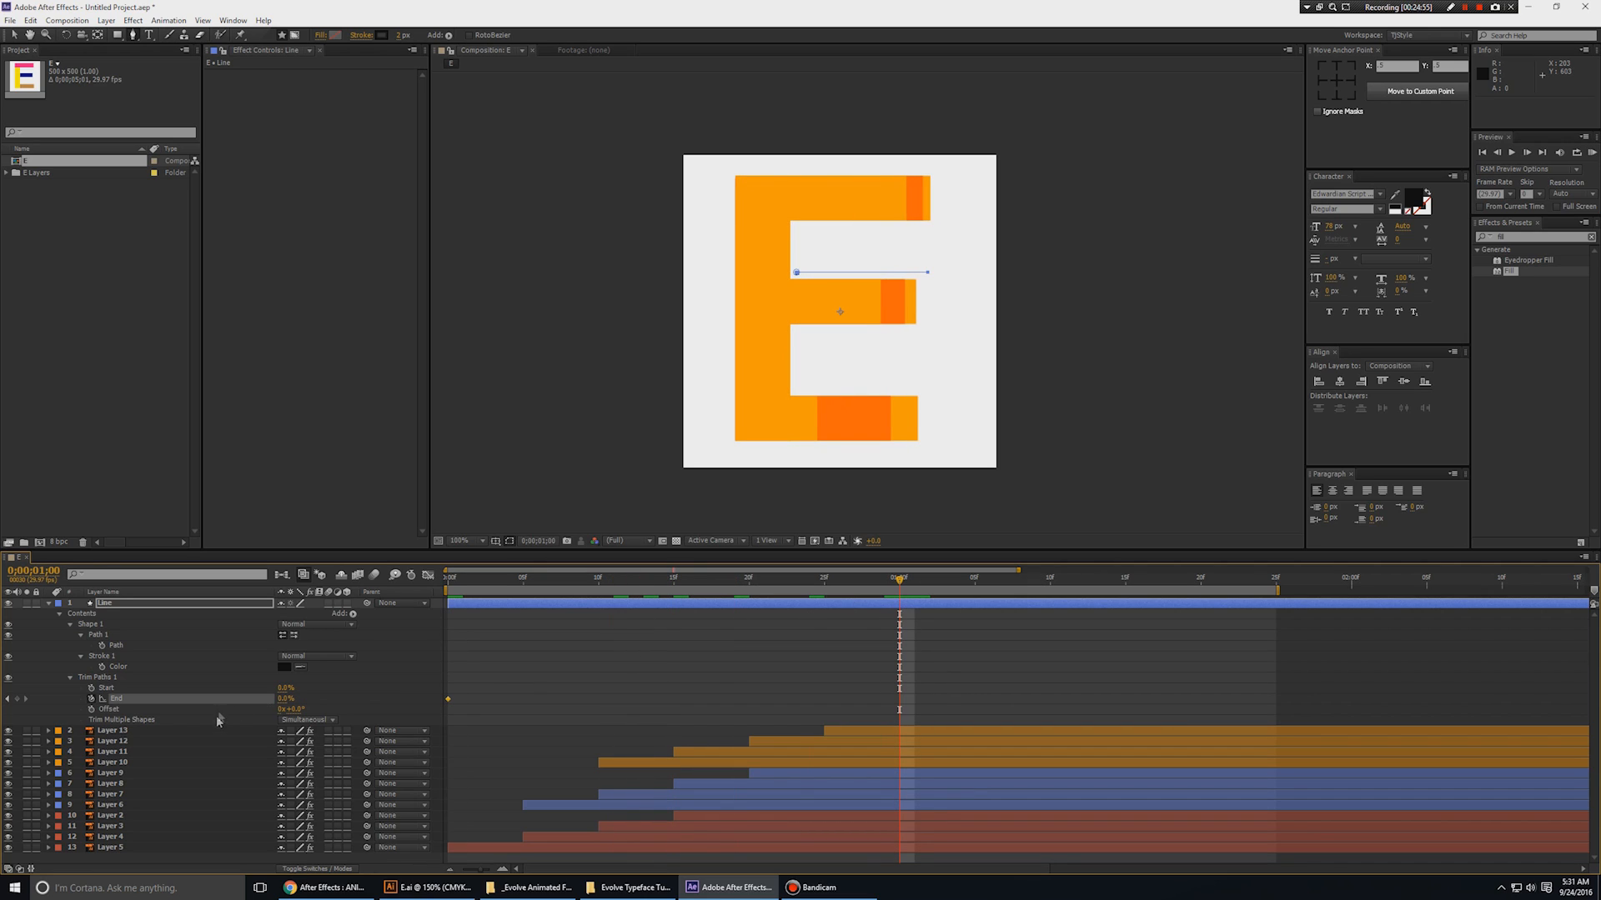
pyautogui.moveTo(285, 699); pyautogui.dragTo(959, 694)
# - Keyframe the Line layer's Trim Paths Start from 0% at 0;00;00;10 to 100% at 0;00;01;10
pyautogui.moveTo(526, 586); pyautogui.dragTo(598, 584)
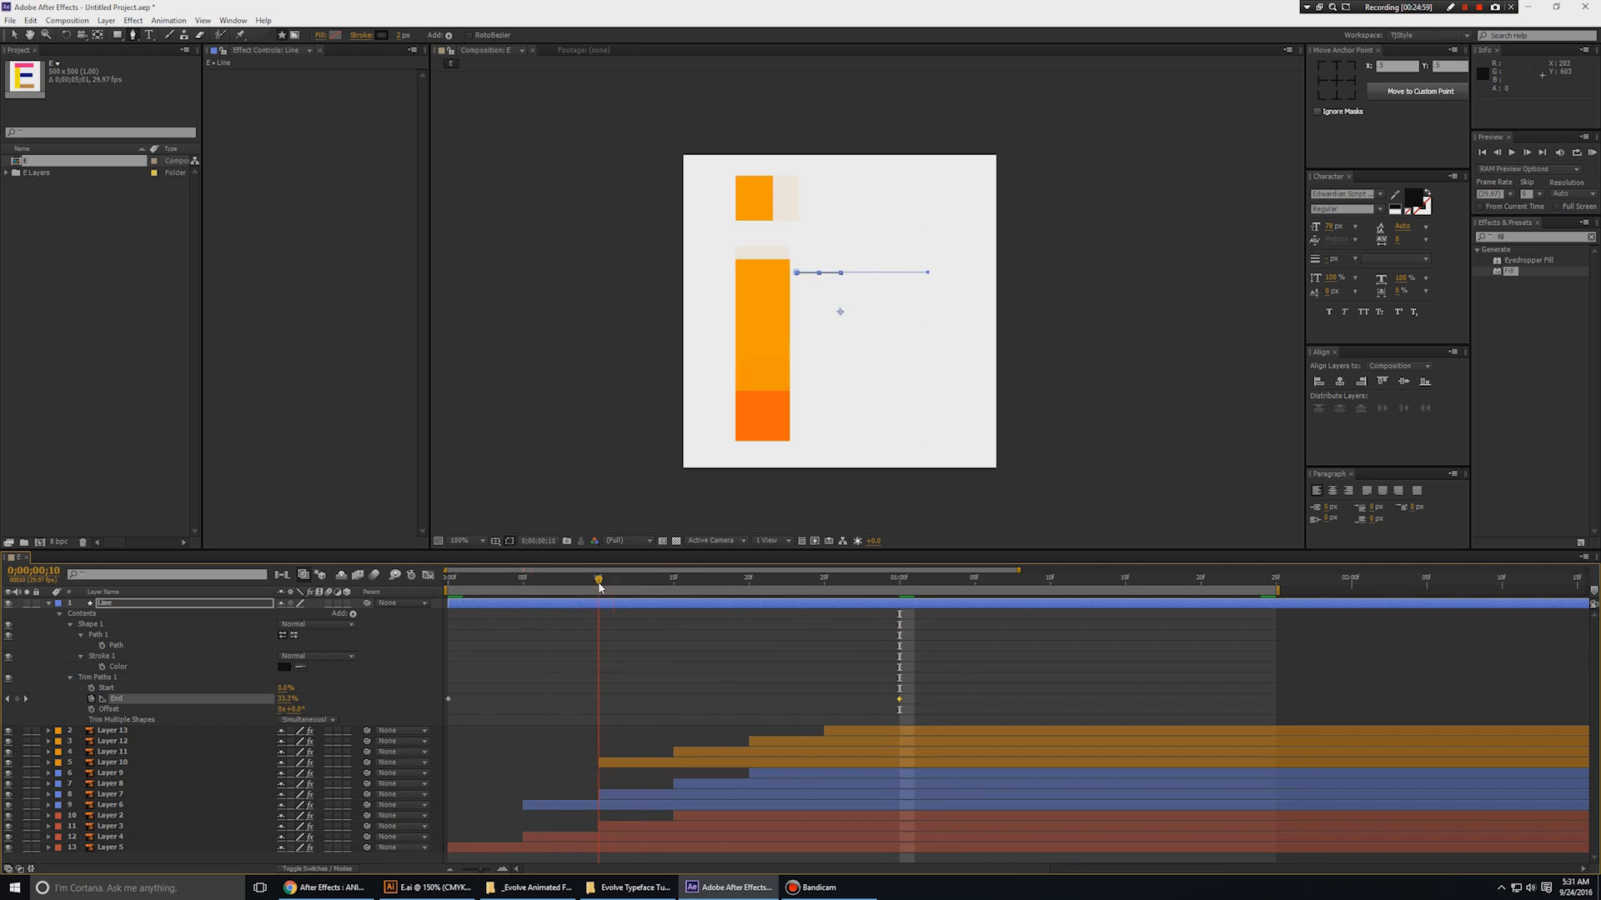
pyautogui.click(92, 688)
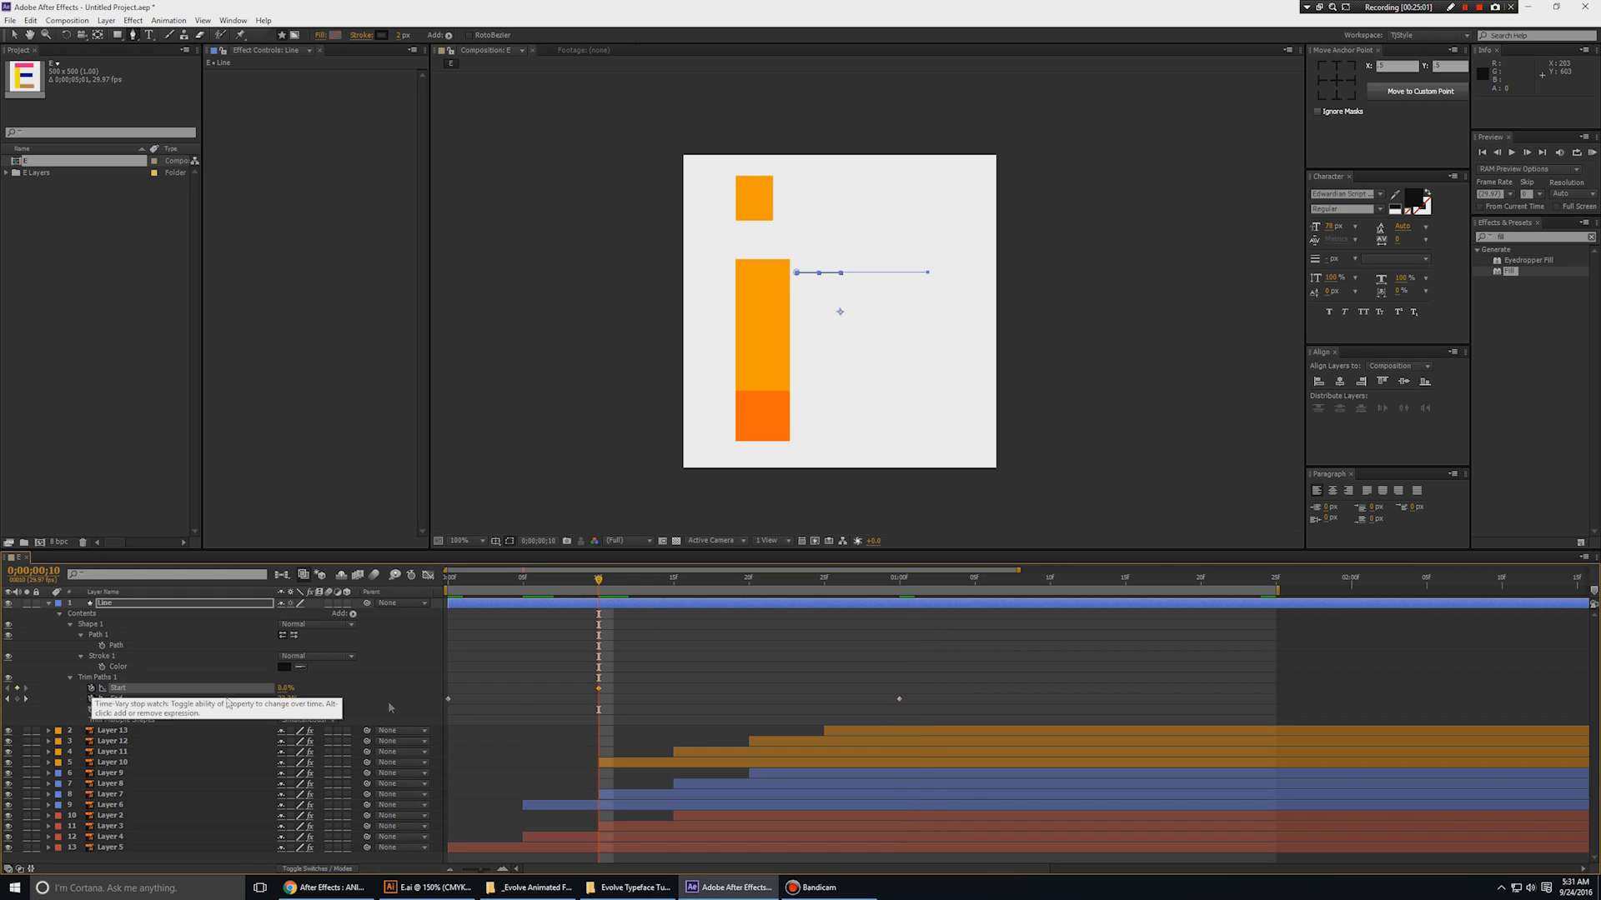
pyautogui.moveTo(598, 581); pyautogui.dragTo(1048, 597)
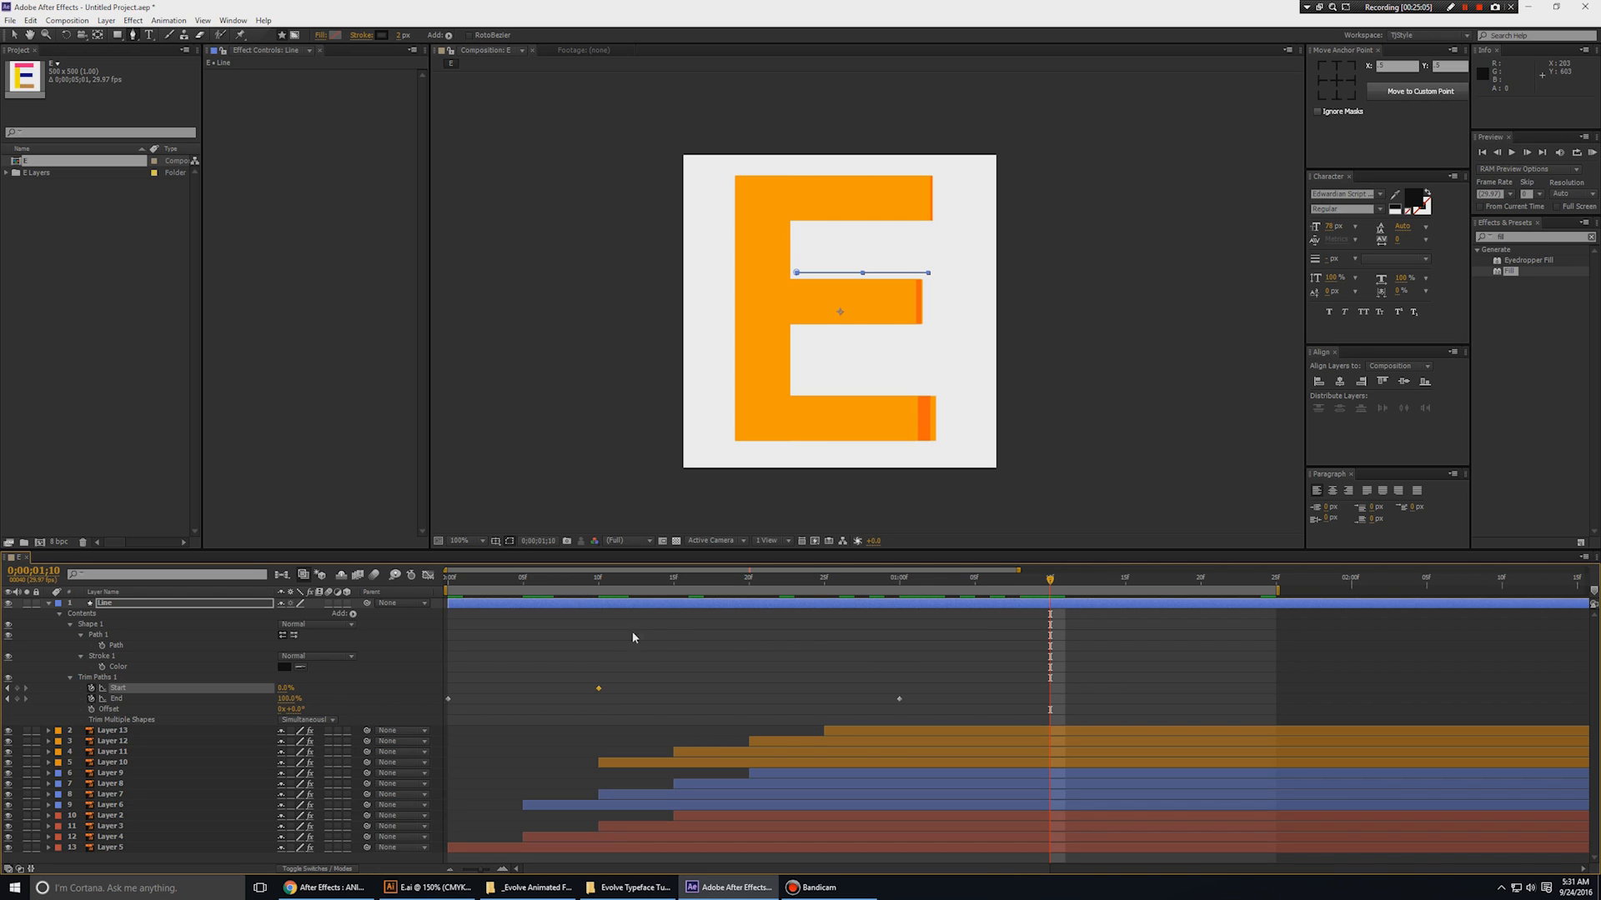
pyautogui.click(606, 586)
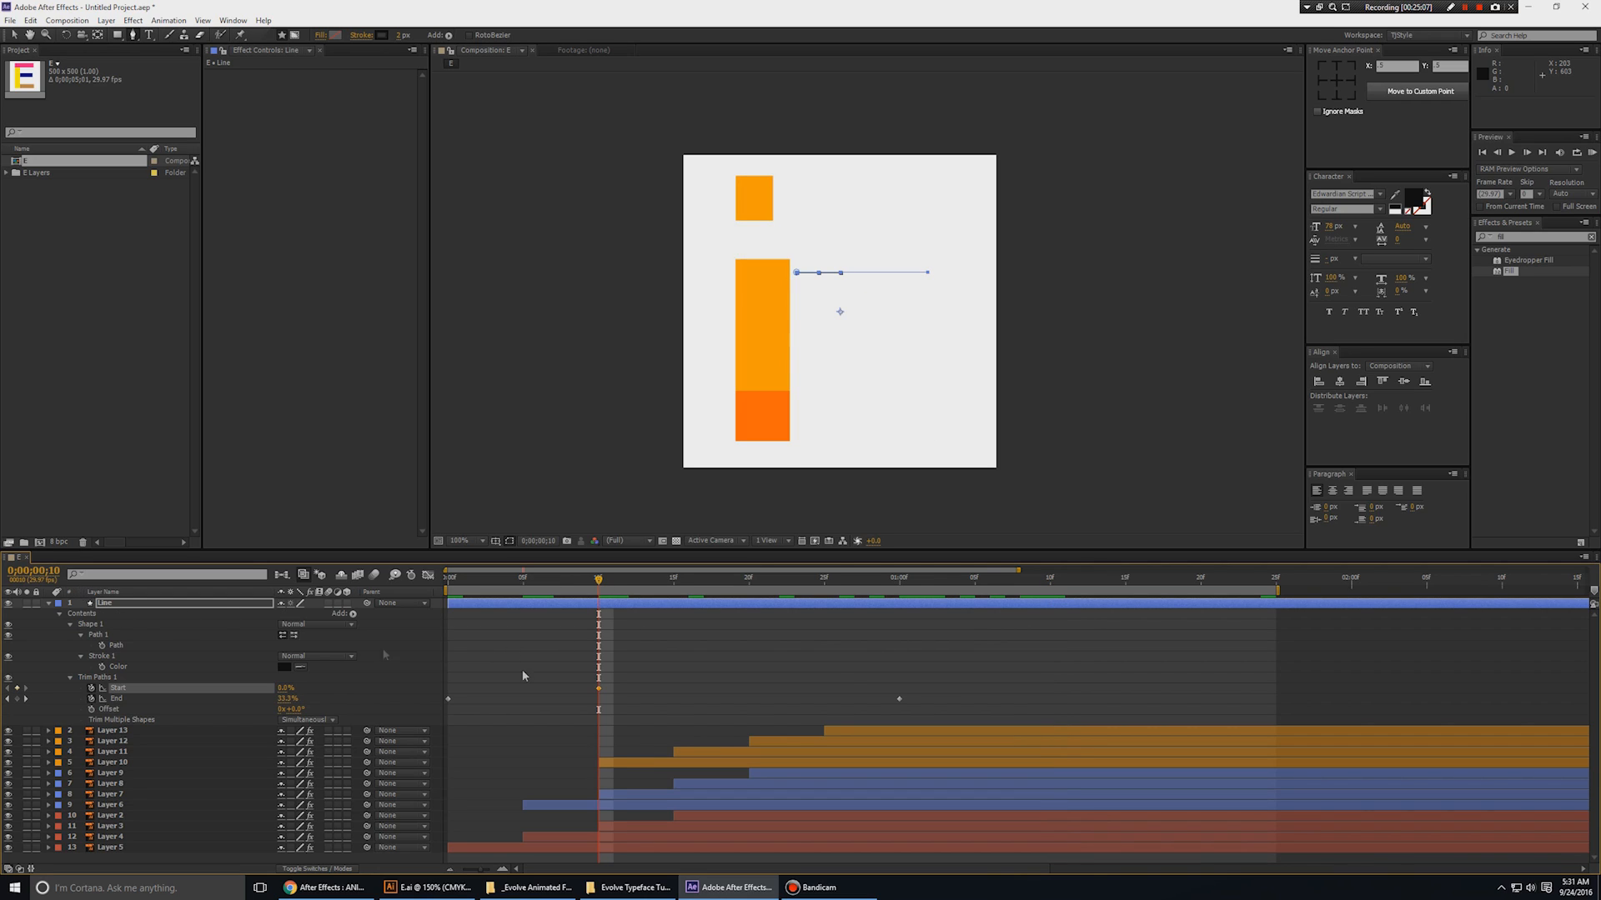
pyautogui.click(1050, 579)
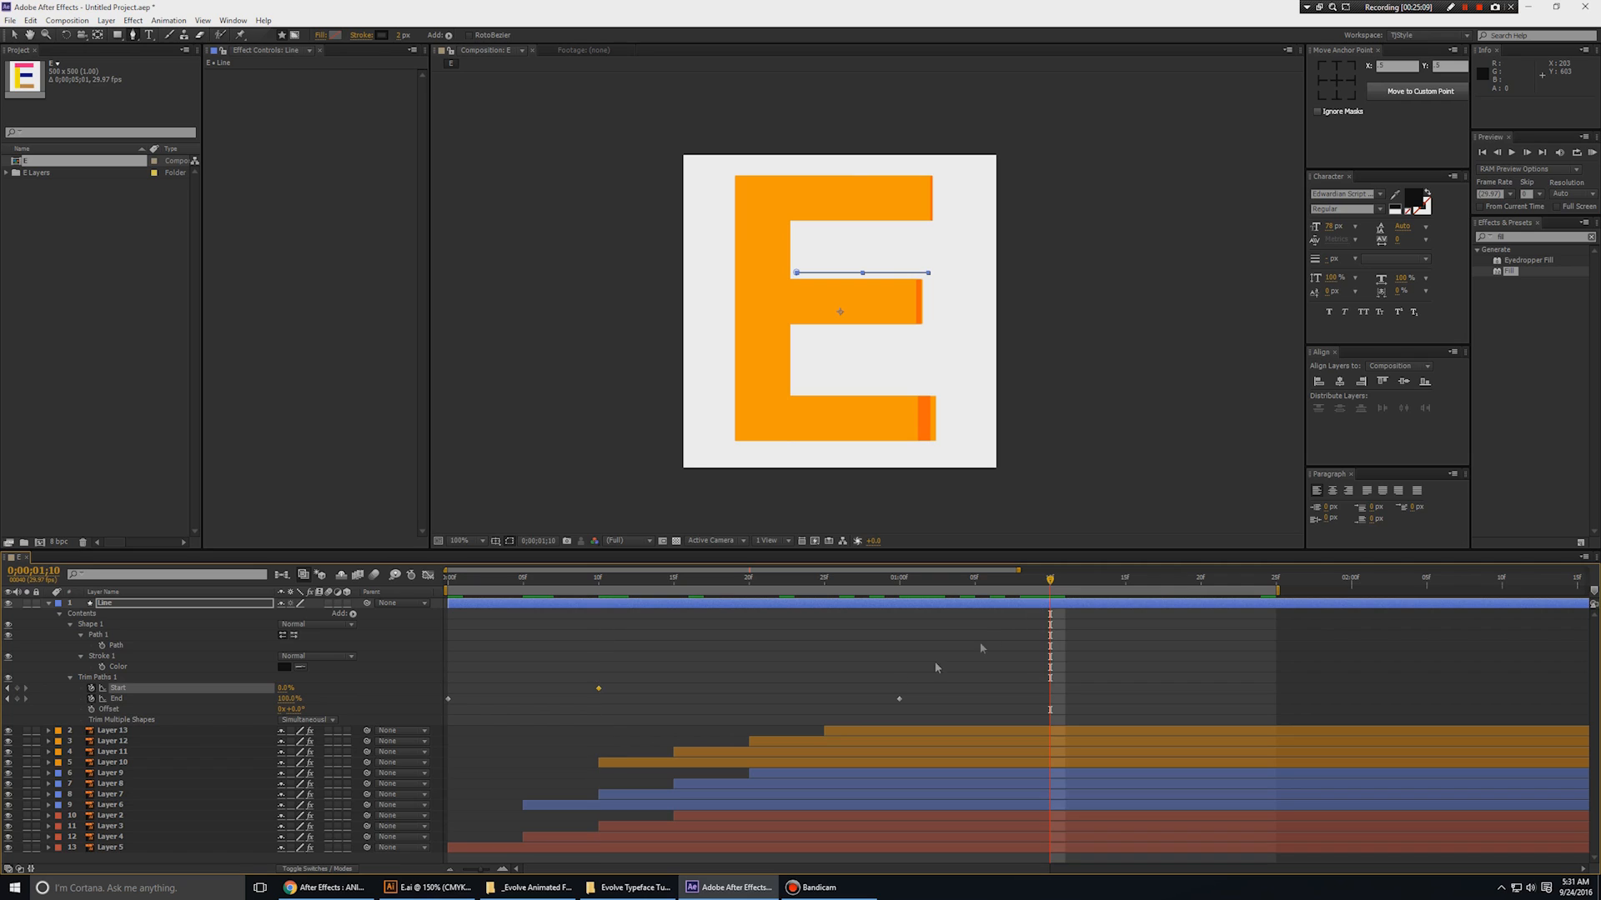
pyautogui.click(720, 681)
pyautogui.moveTo(291, 688); pyautogui.dragTo(533, 687)
# - Ease the Trim Paths Start and End keyframes, shape their speed curves to peak early with a long slowdown, and preview
pyautogui.moveTo(1076, 671); pyautogui.dragTo(437, 720)
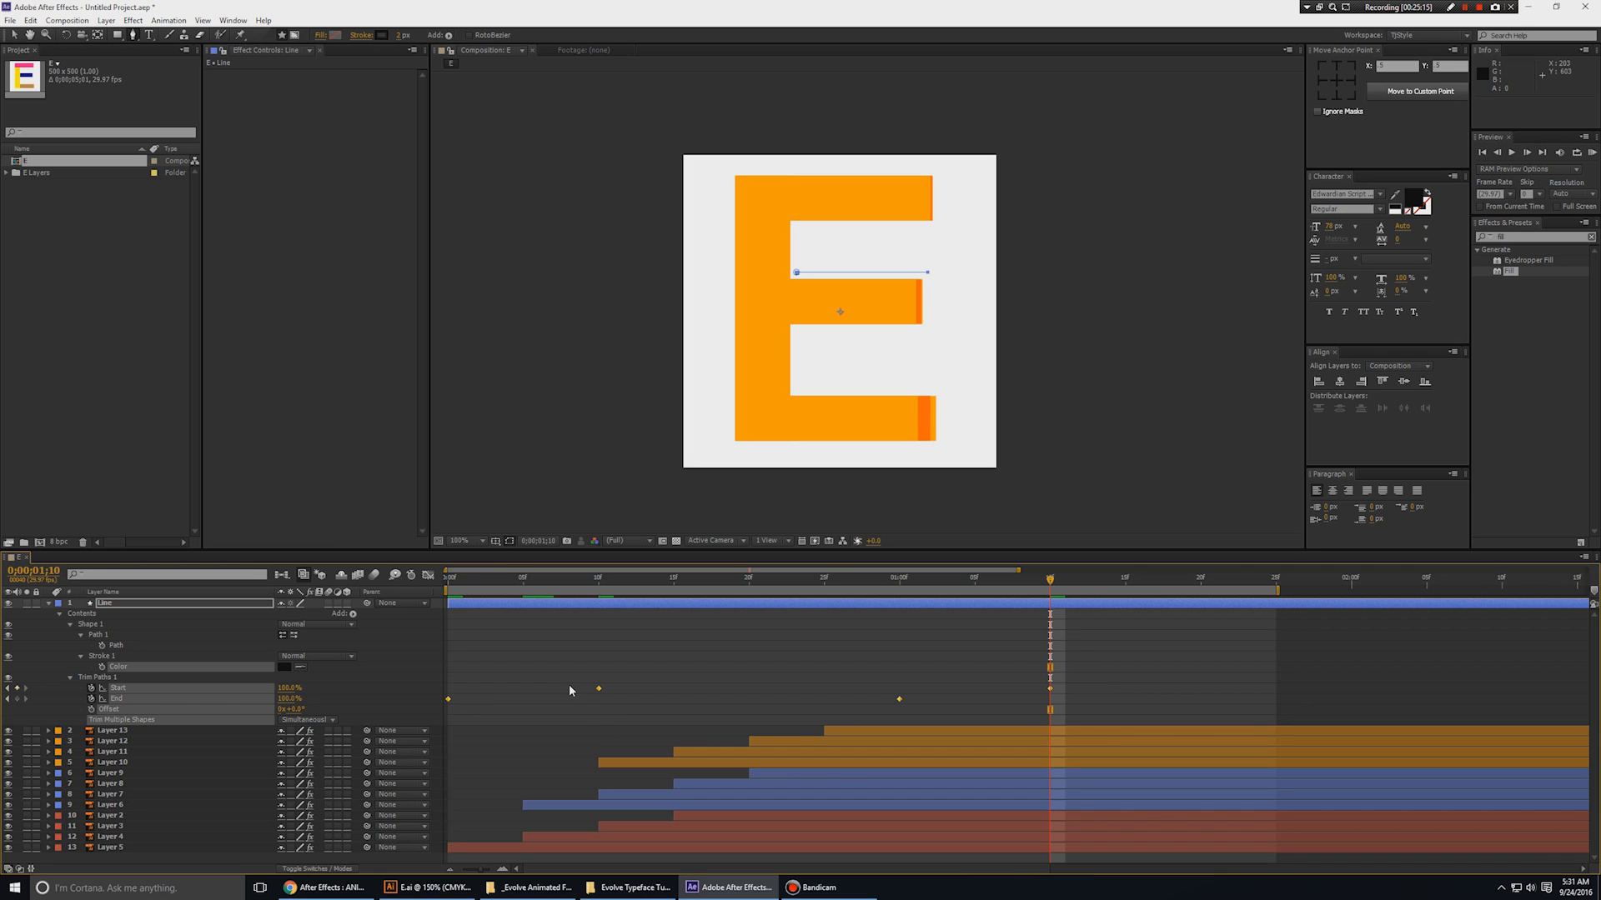
pyautogui.click(428, 575)
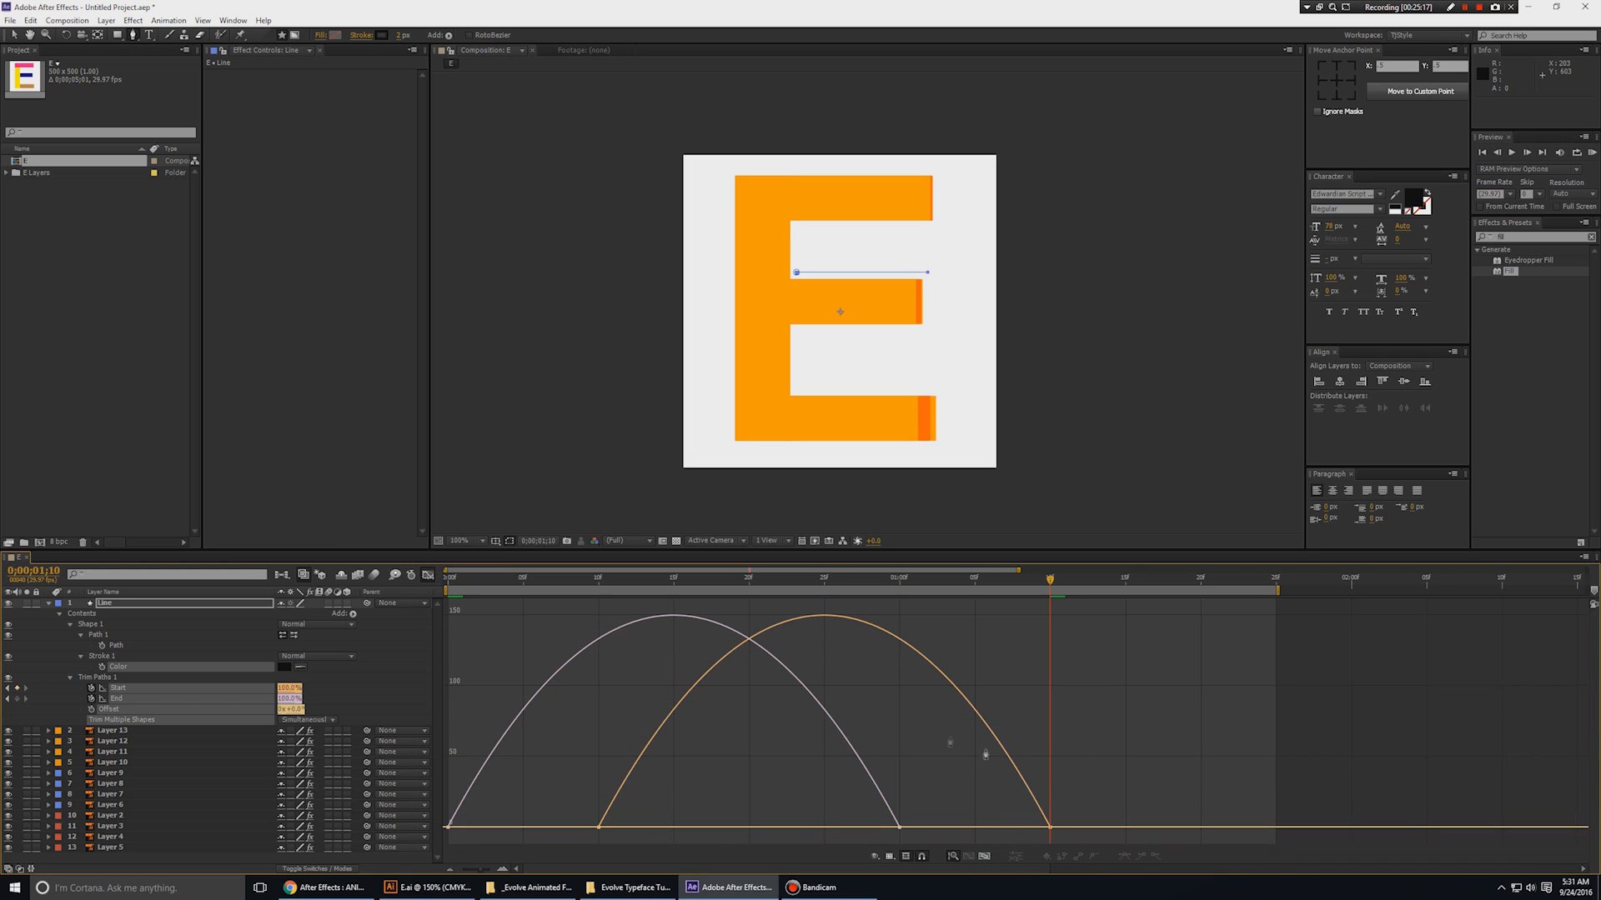
pyautogui.moveTo(830, 857); pyautogui.dragTo(1129, 662)
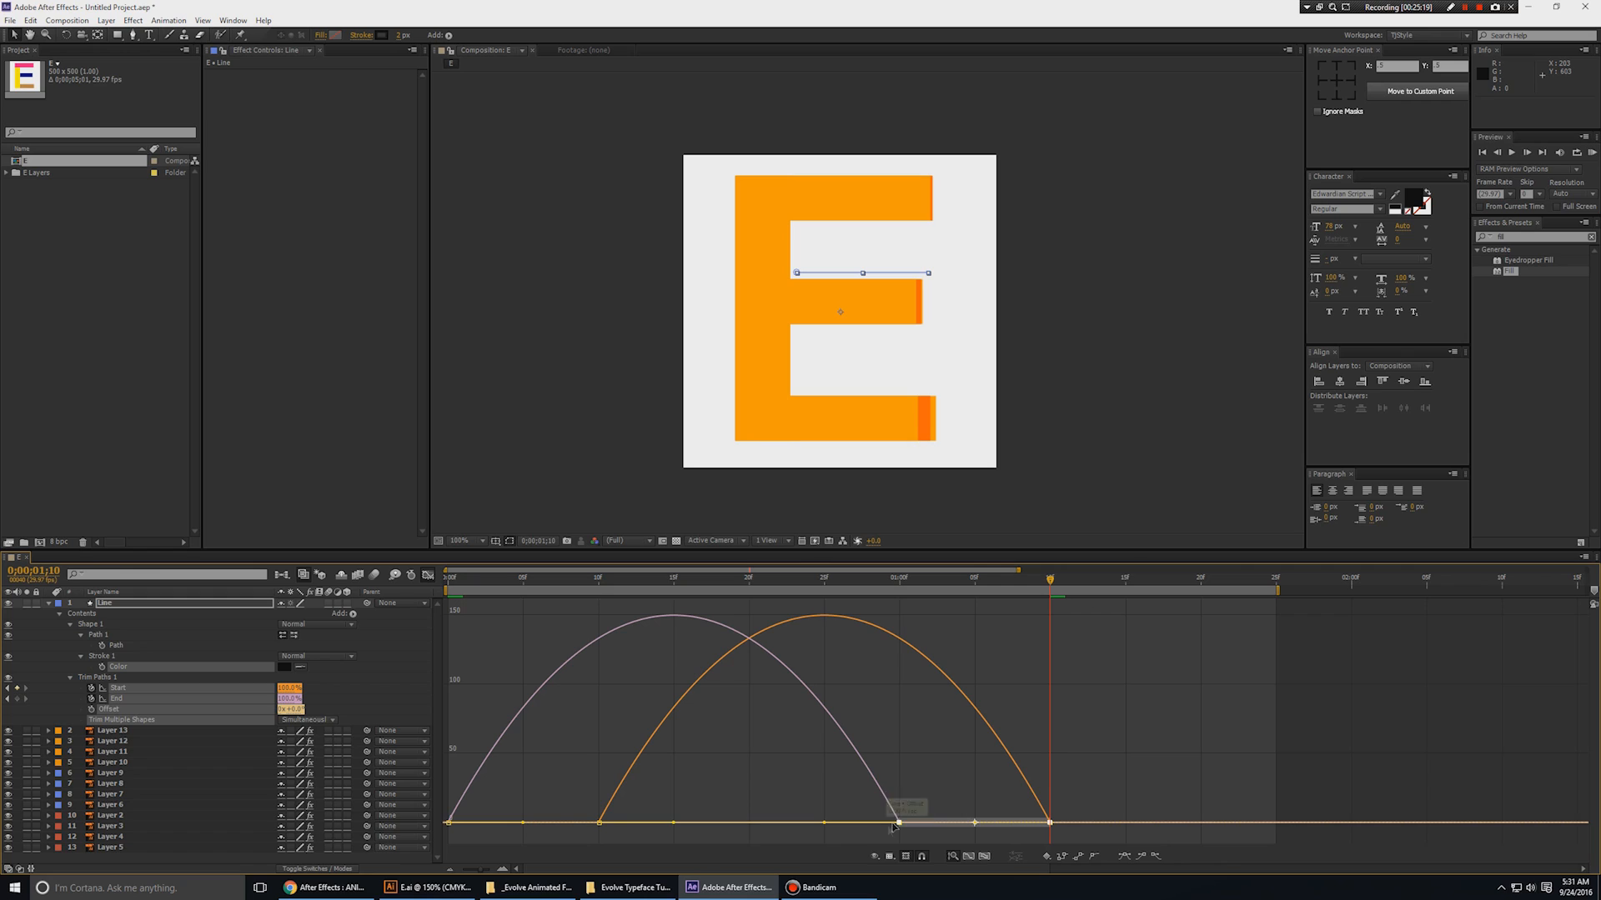
pyautogui.moveTo(825, 824); pyautogui.dragTo(607, 826)
pyautogui.press('KP_0')
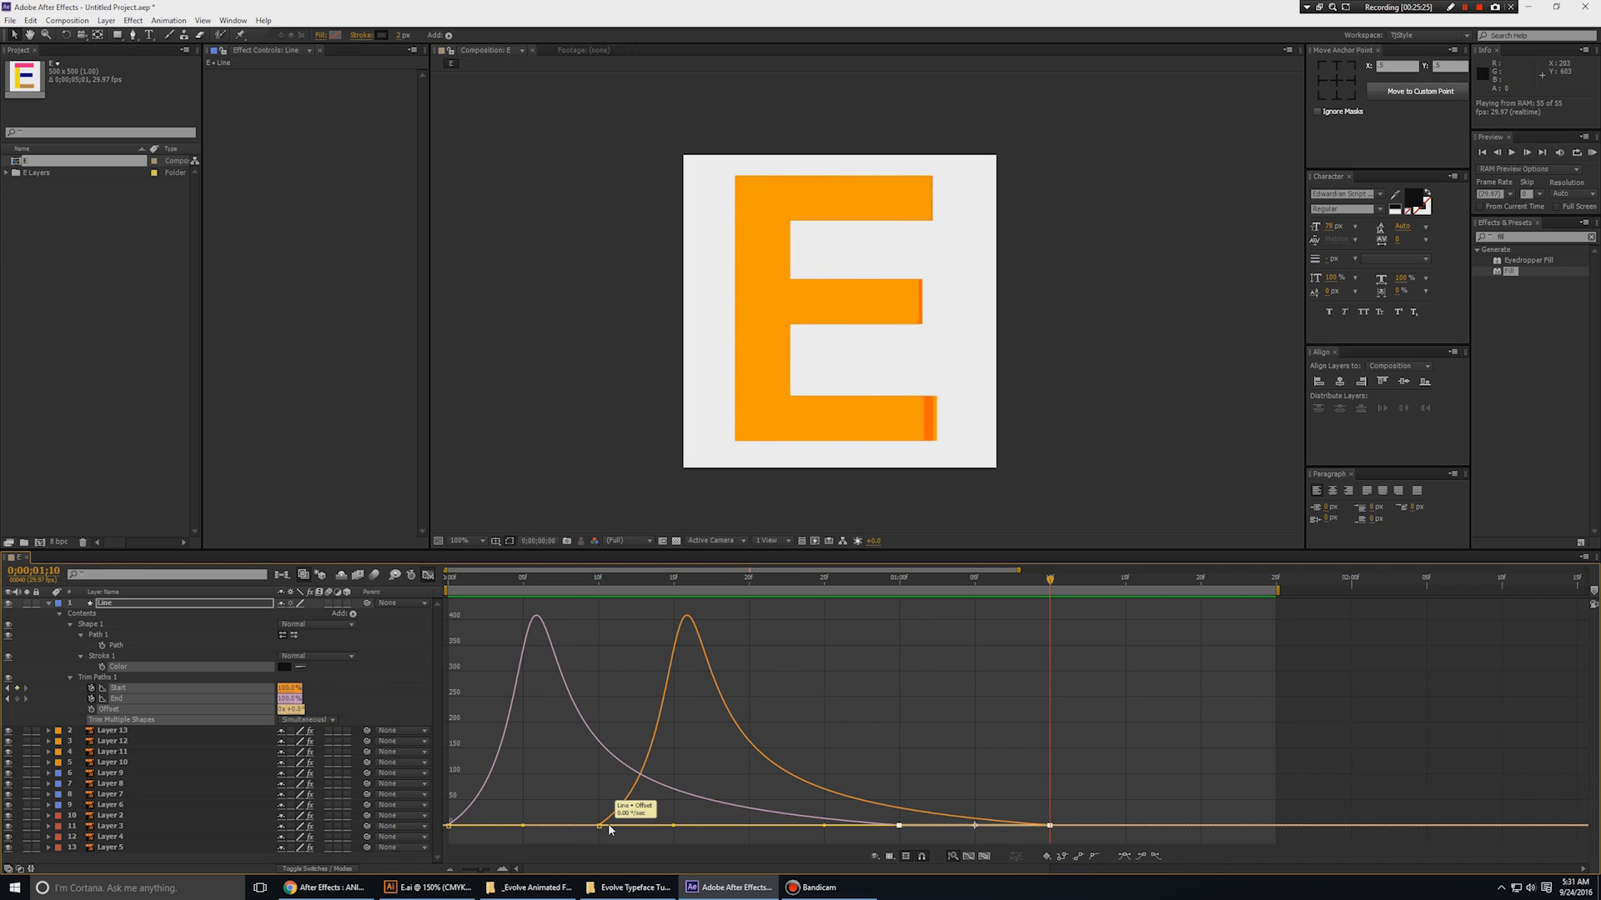
pyautogui.press('space')
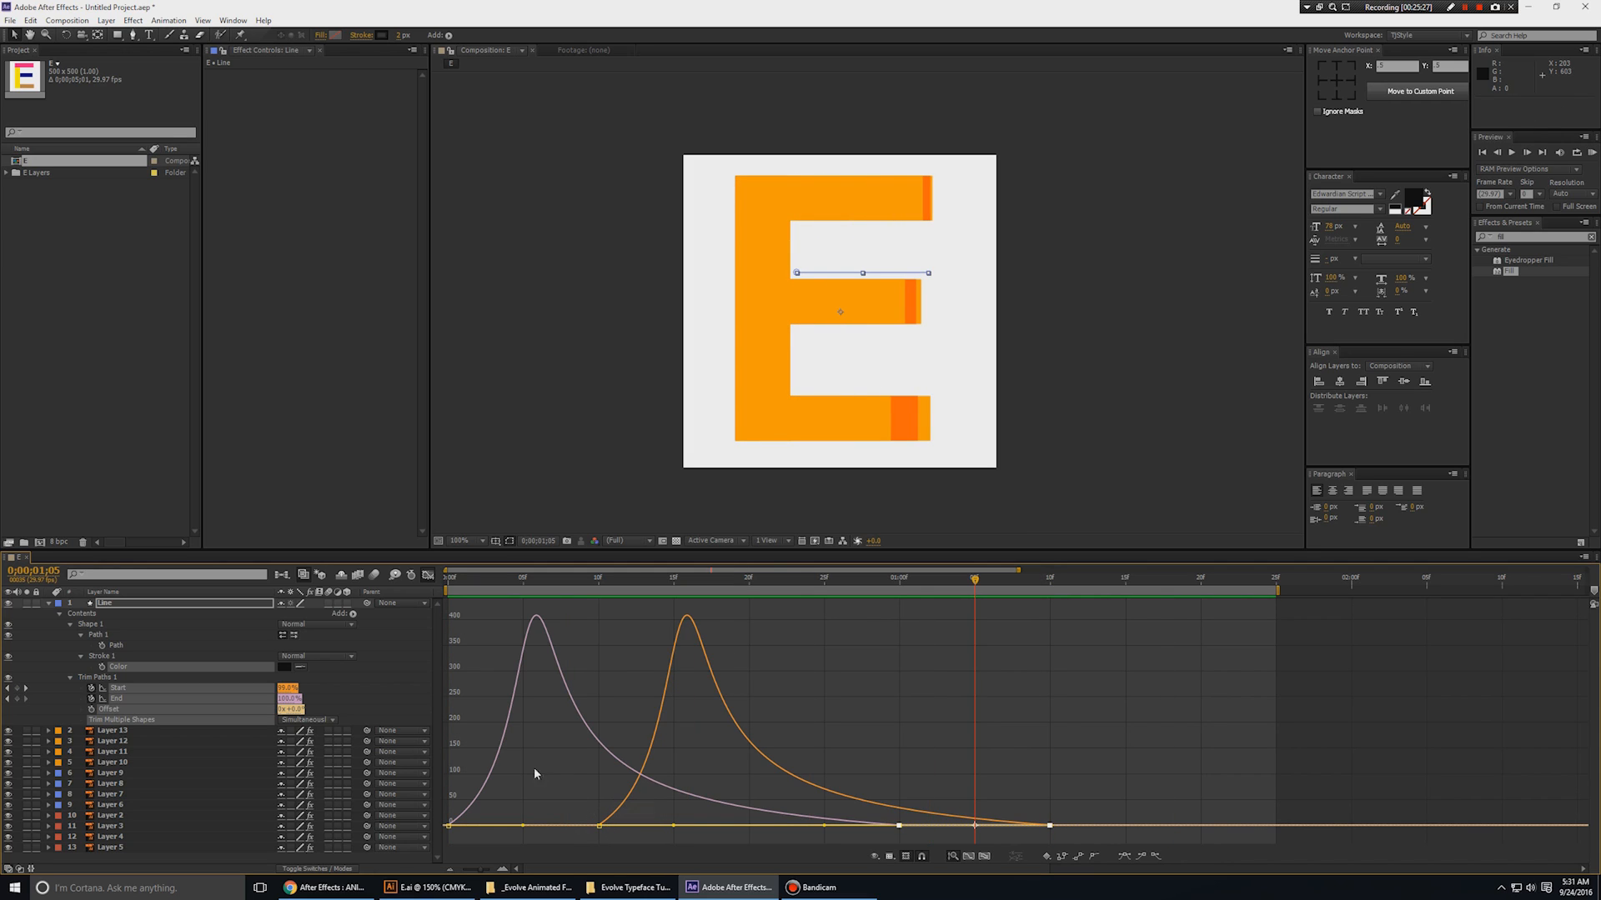
# - Return to the layer bars, collapse the Line layer's properties, and move the layer directly below Layer 10
pyautogui.click(428, 574)
pyautogui.press('u')
pyautogui.click(273, 826)
pyautogui.click(114, 604)
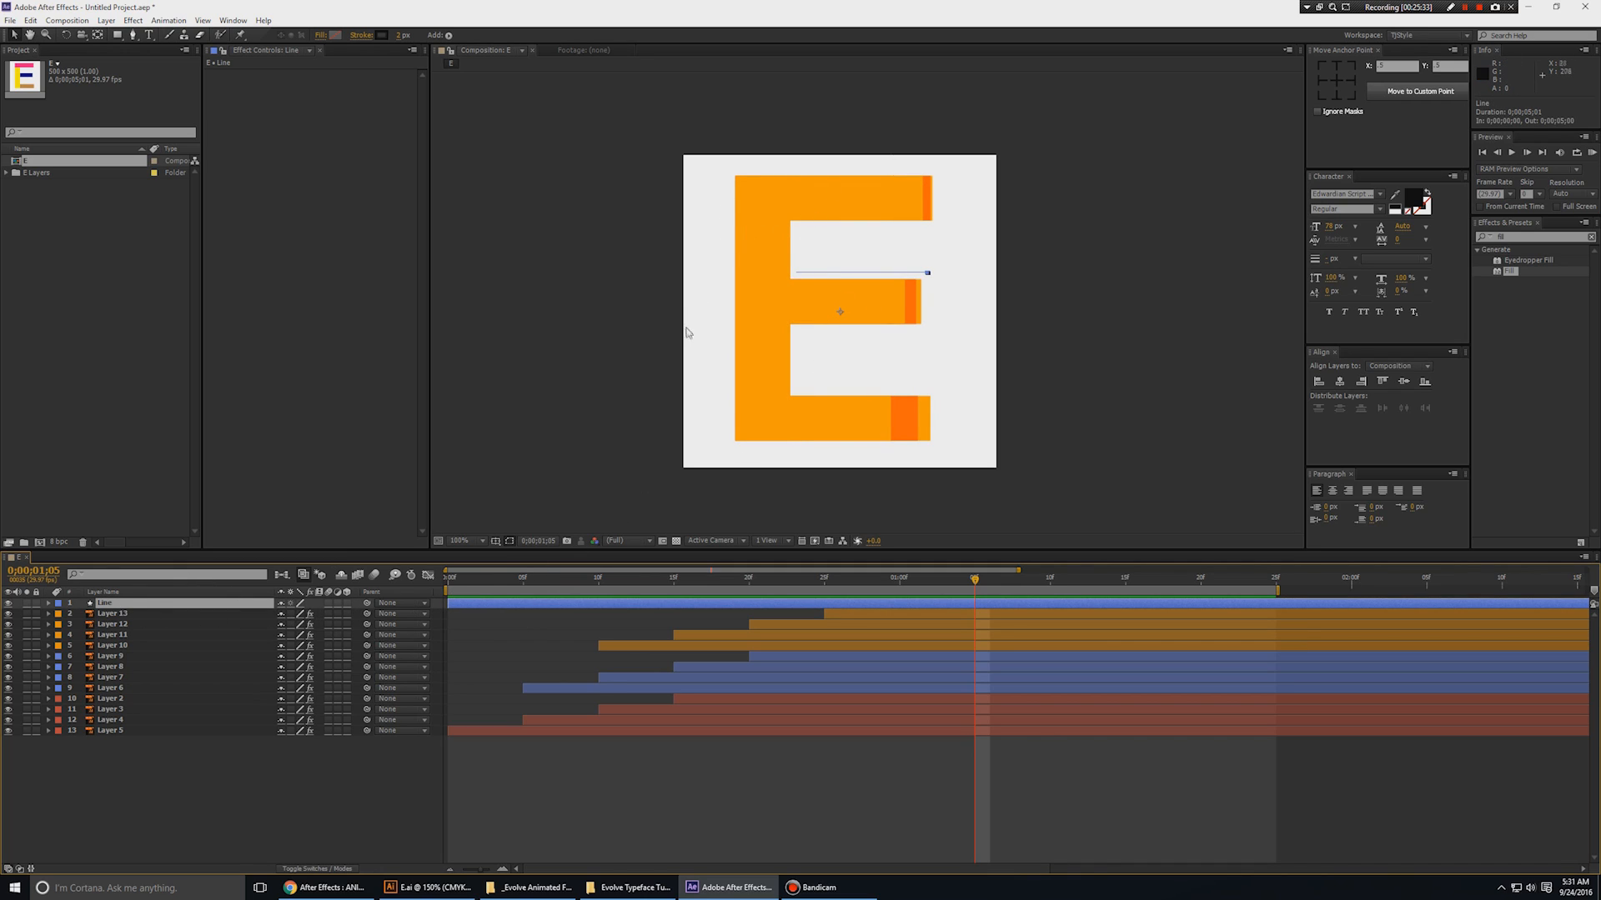
pyautogui.moveTo(125, 603); pyautogui.dragTo(113, 697)
pyautogui.moveTo(508, 570)
pyautogui.mouseDown()
pyautogui.moveTo(579, 587)
pyautogui.moveTo(519, 593)
pyautogui.mouseUp()
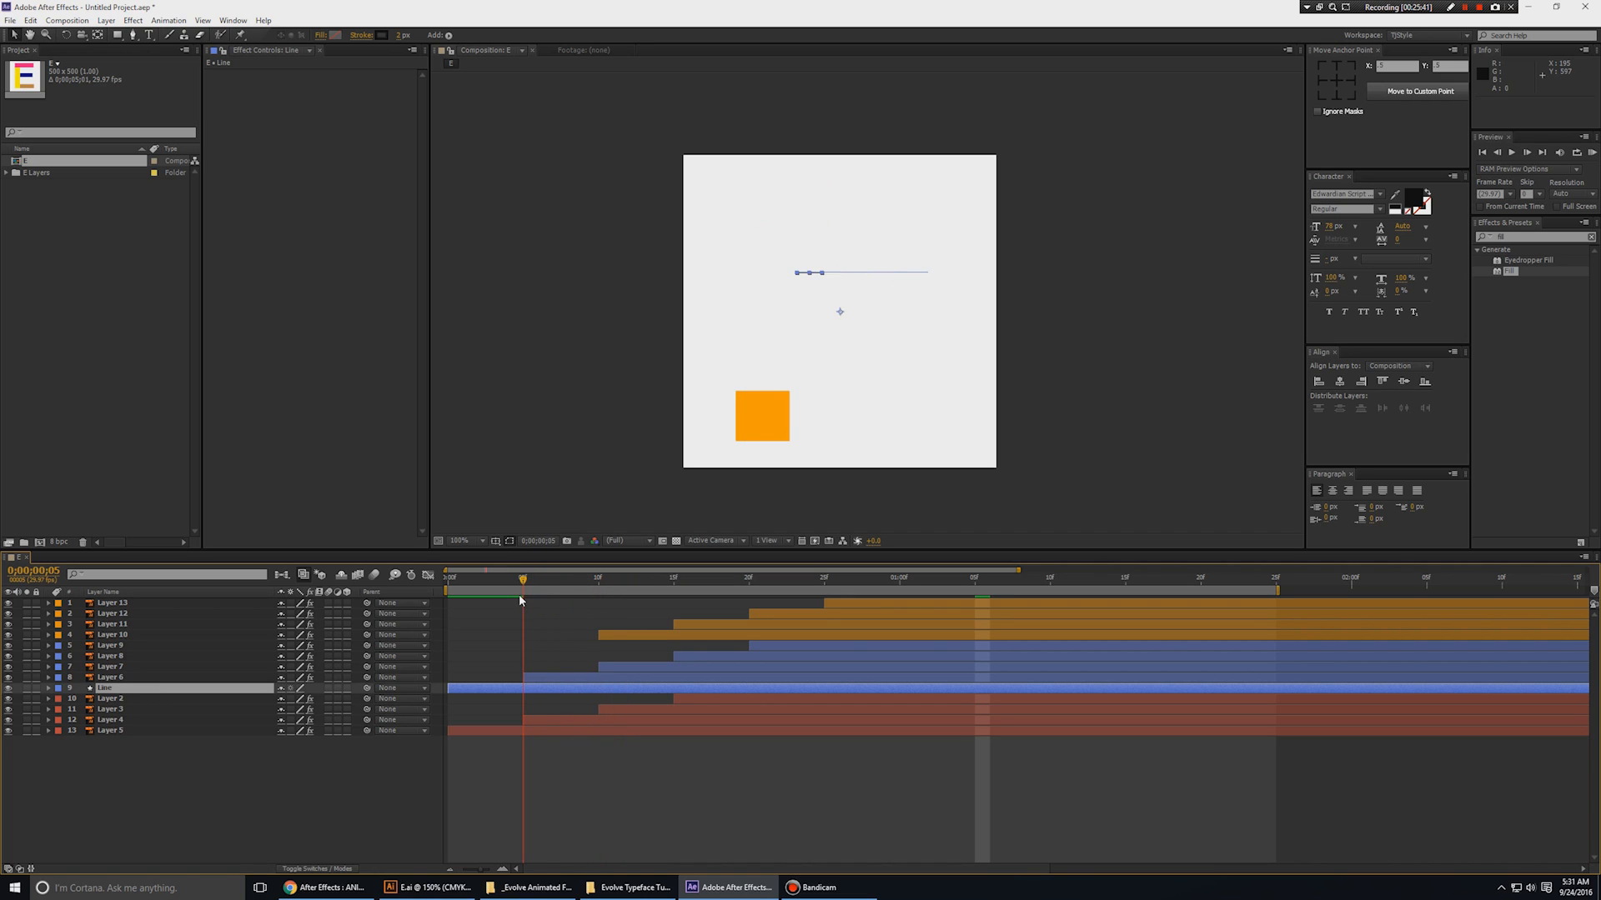
pyautogui.moveTo(129, 670); pyautogui.dragTo(128, 642)
# - Shift the Line layer to start at 0;00;00;05 and preview the E animation
pyautogui.moveTo(509, 648); pyautogui.dragTo(584, 648)
pyautogui.moveTo(534, 583); pyautogui.dragTo(930, 591)
pyautogui.press('KP_0')
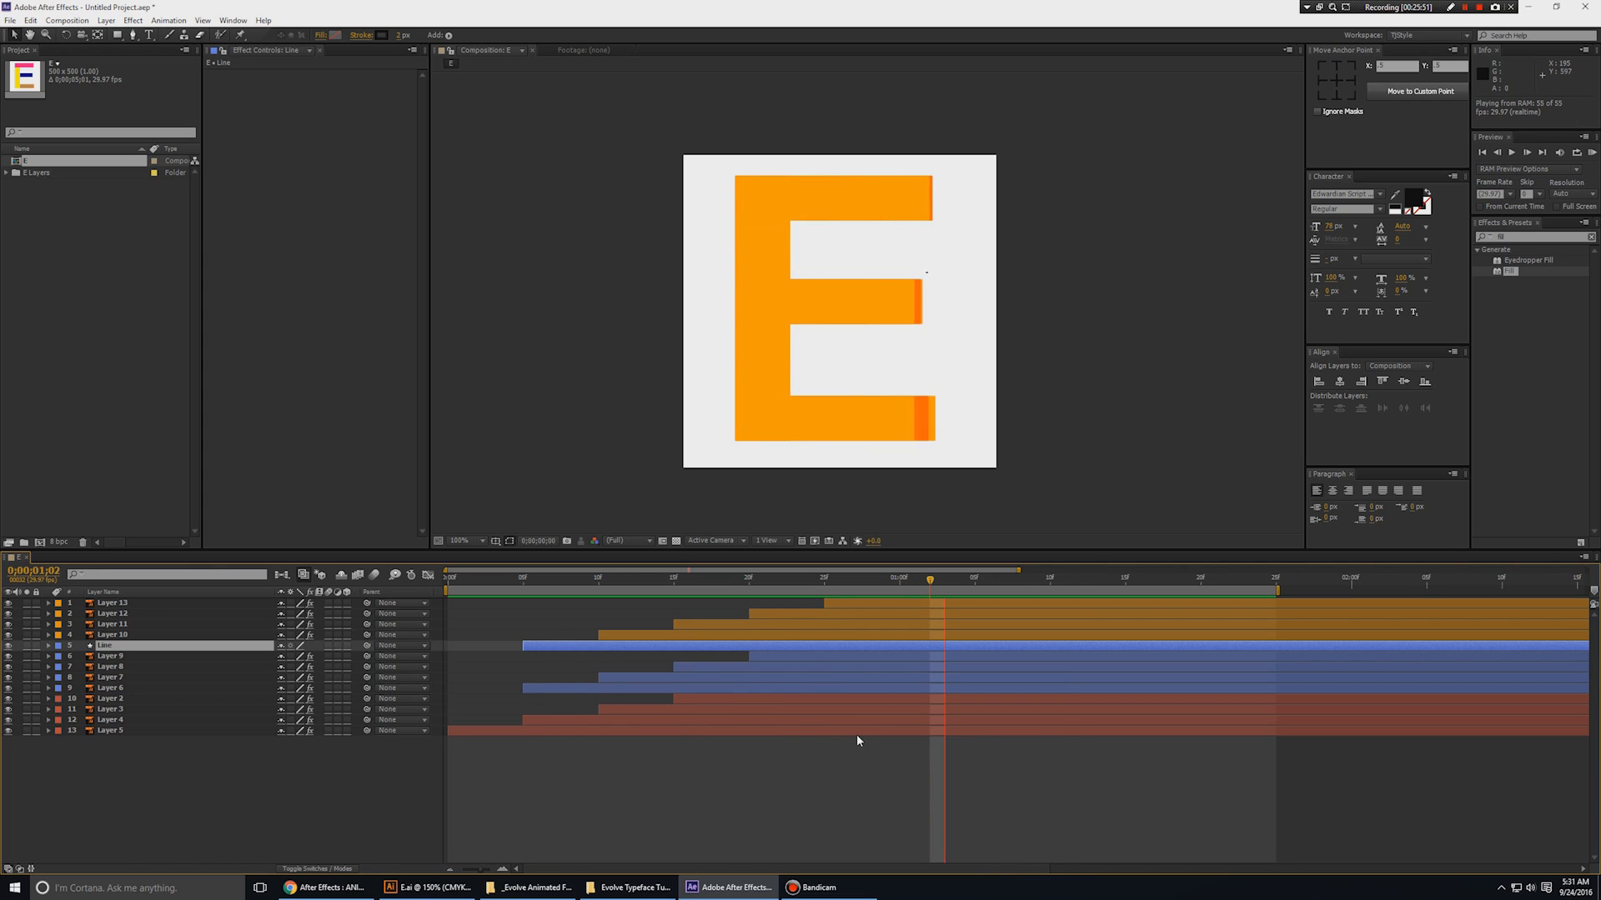
pyautogui.press('space')
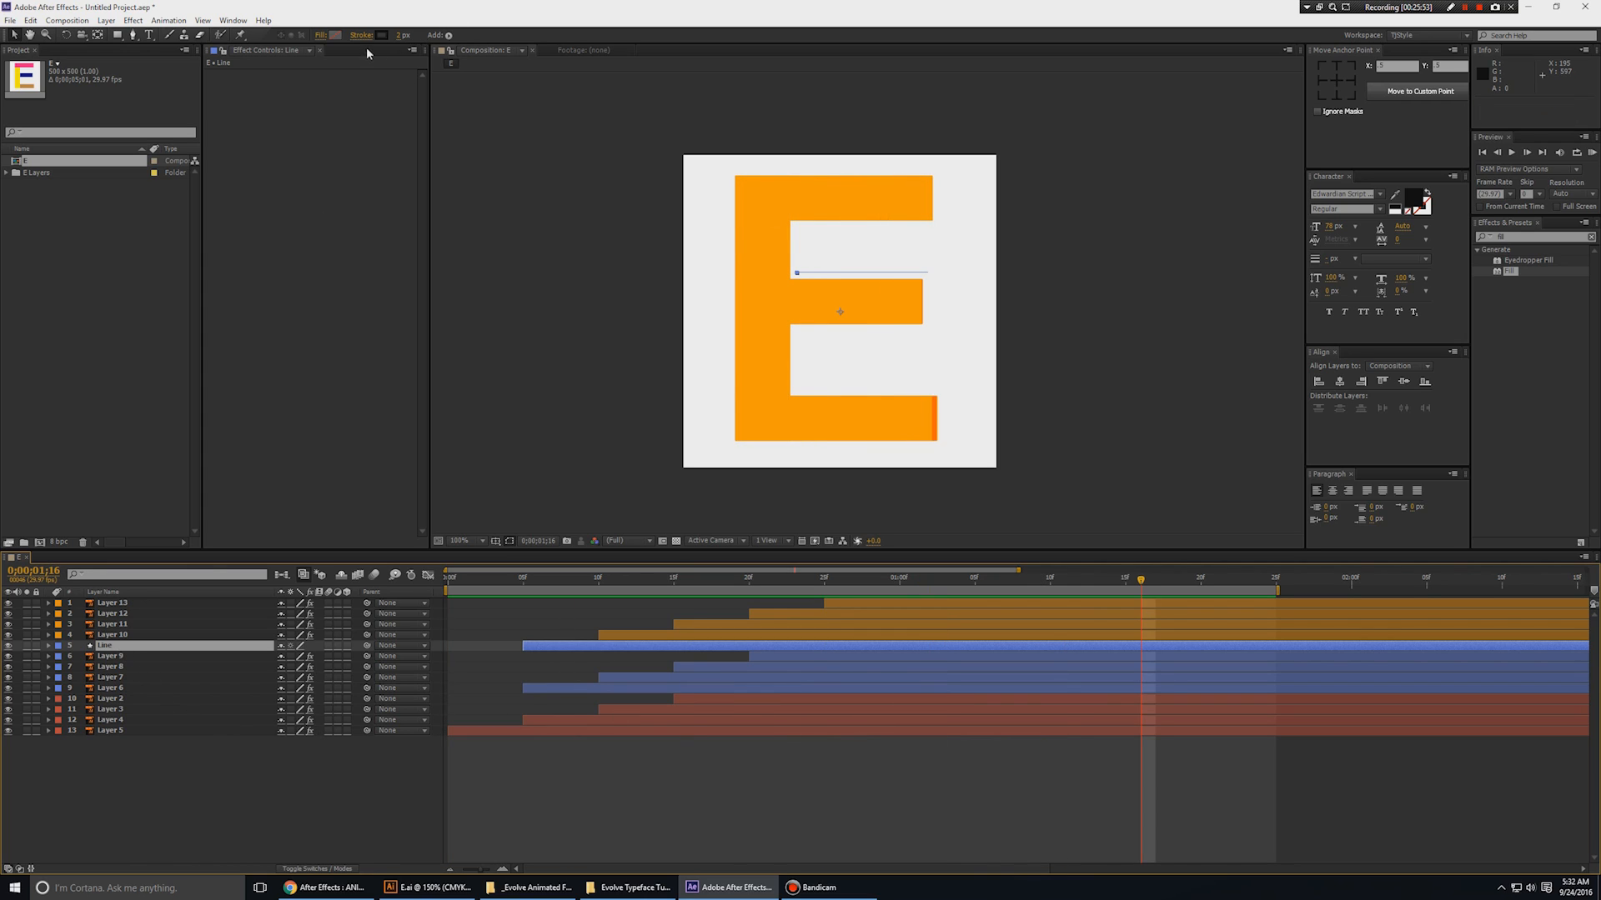
# - Set the Line layer's stroke width to 6 px and preview the thicker line
pyautogui.press('Return')
pyautogui.click(537, 209)
pyautogui.press('KP_0')
pyautogui.press('space')
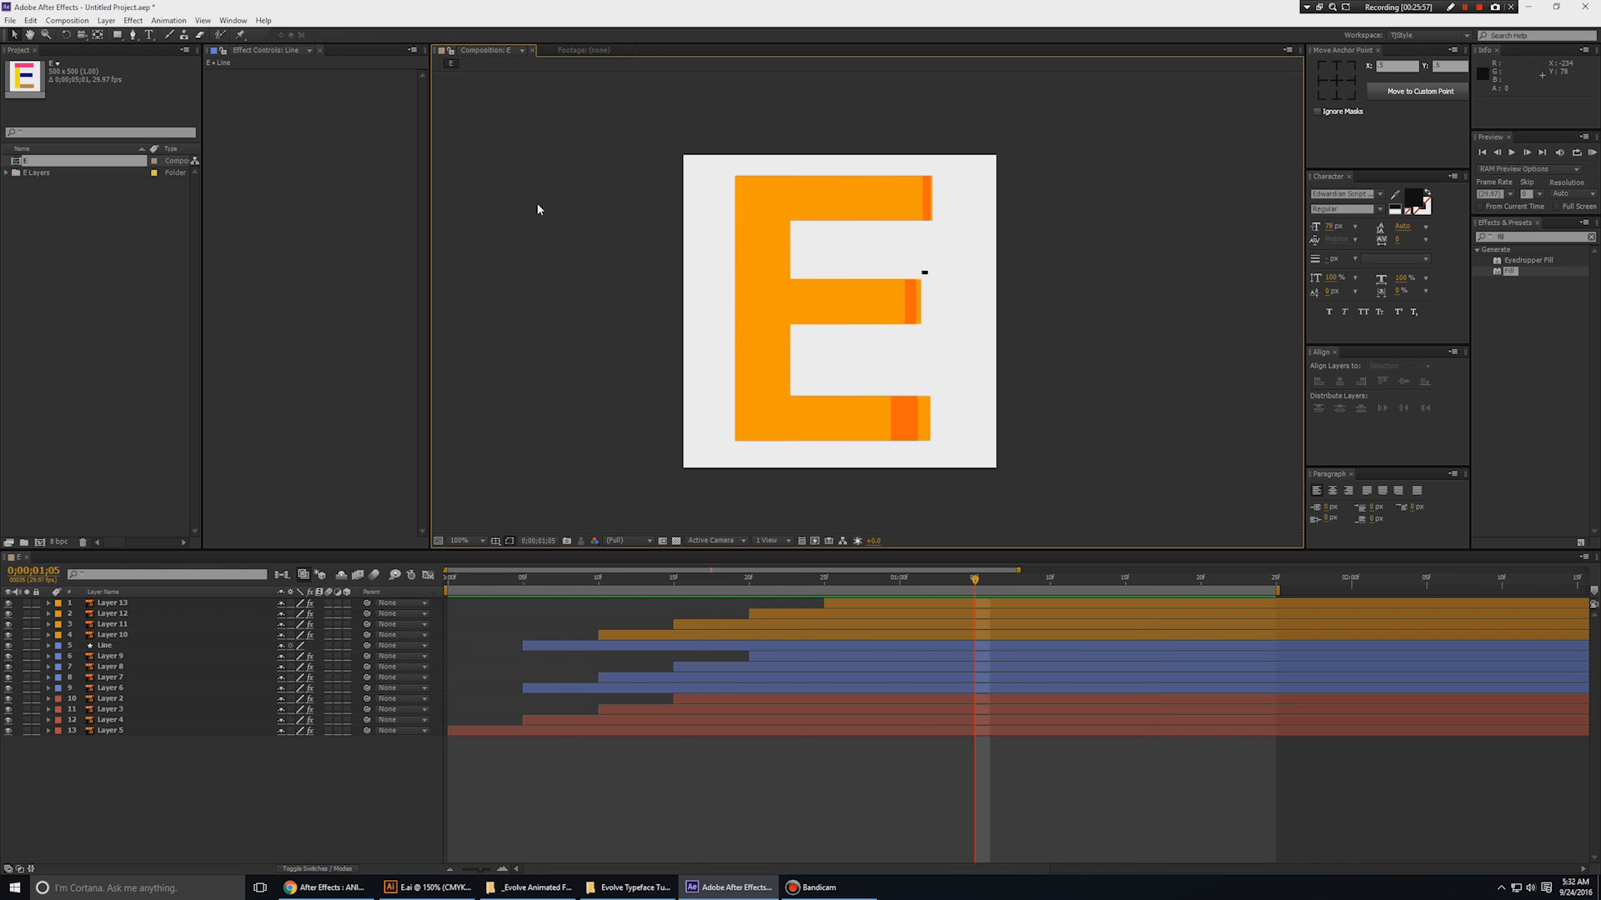
# - Reveal the Line layer's complete shape contents, including the Stroke 1 properties
pyautogui.scroll(2, 1207, 207)
pyautogui.scroll(-1, 1170, 250)
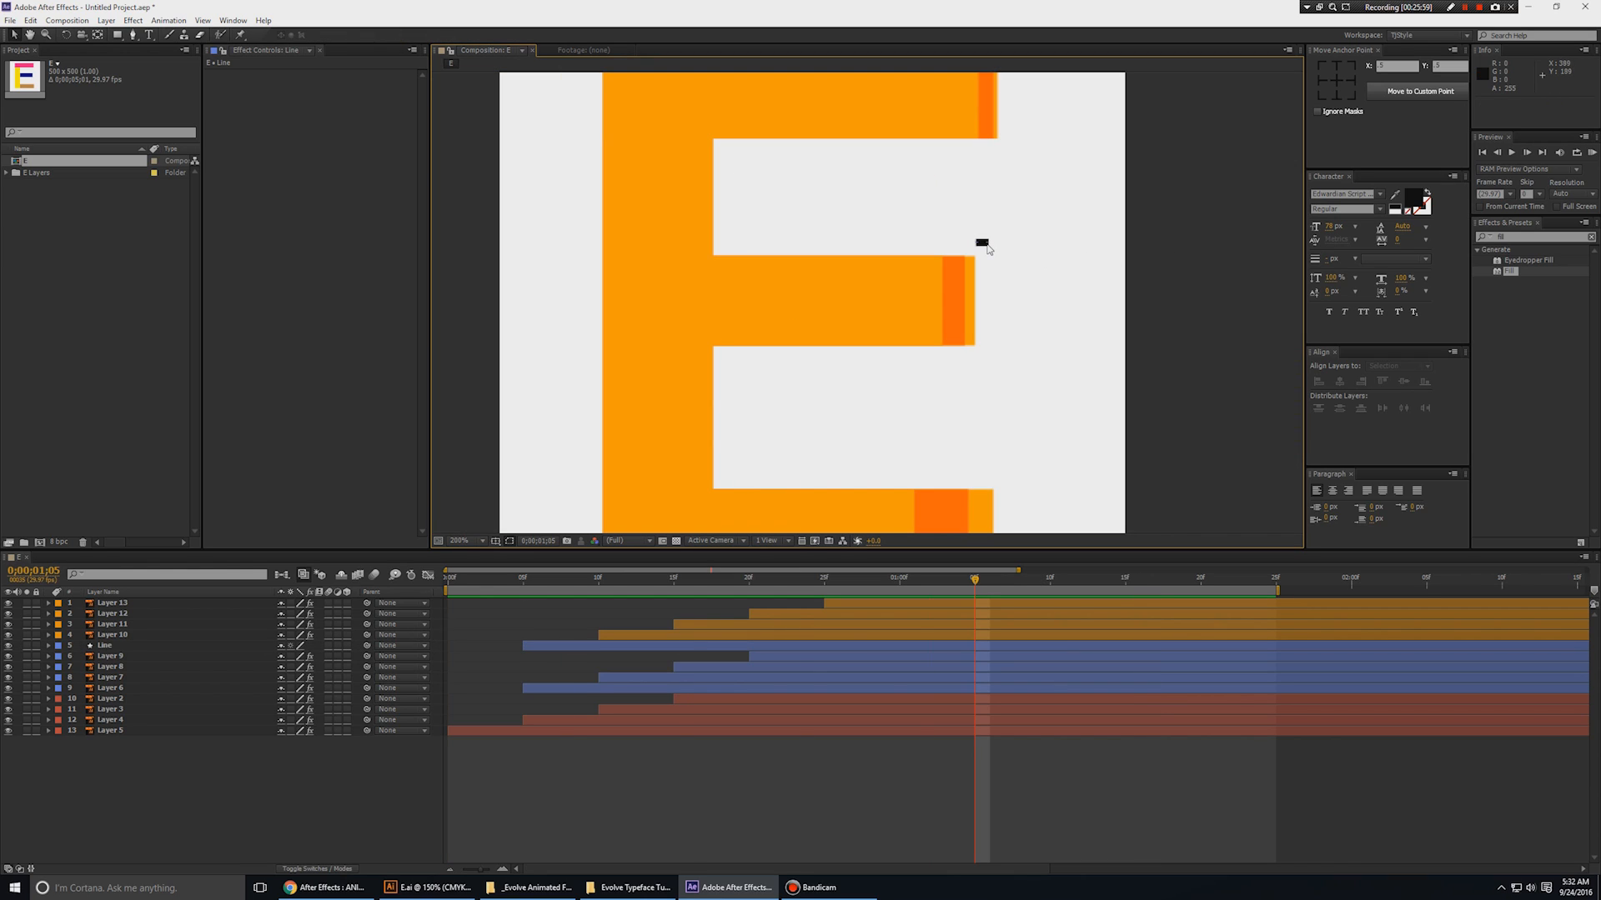
pyautogui.scroll(1, 1001, 247)
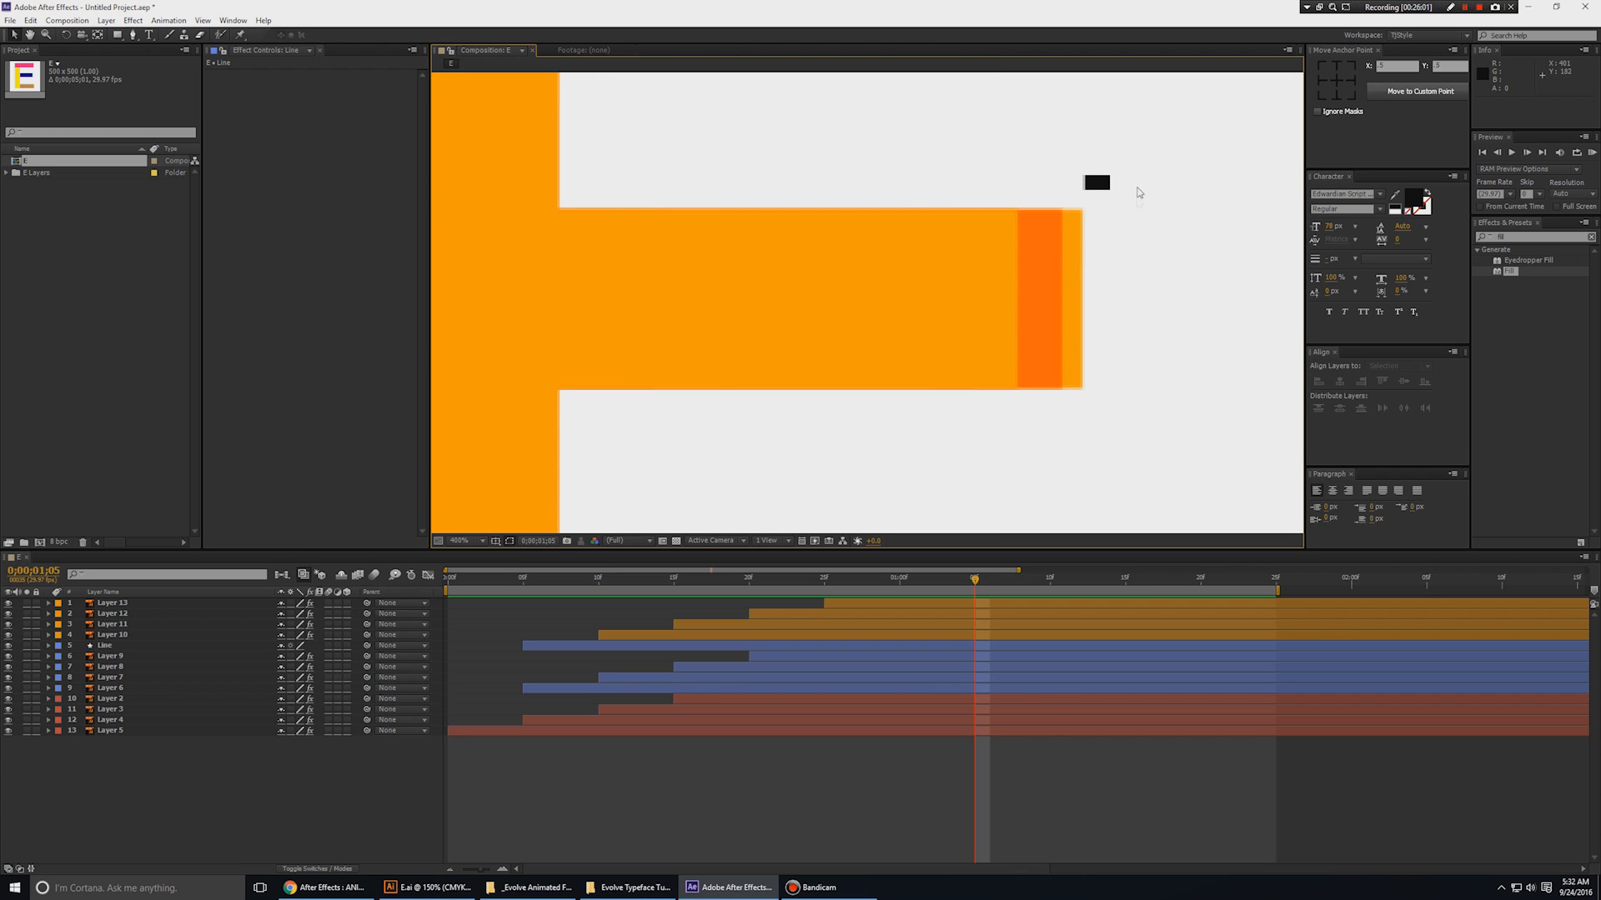
pyautogui.click(115, 647)
pyautogui.press('u')
pyautogui.press('u')
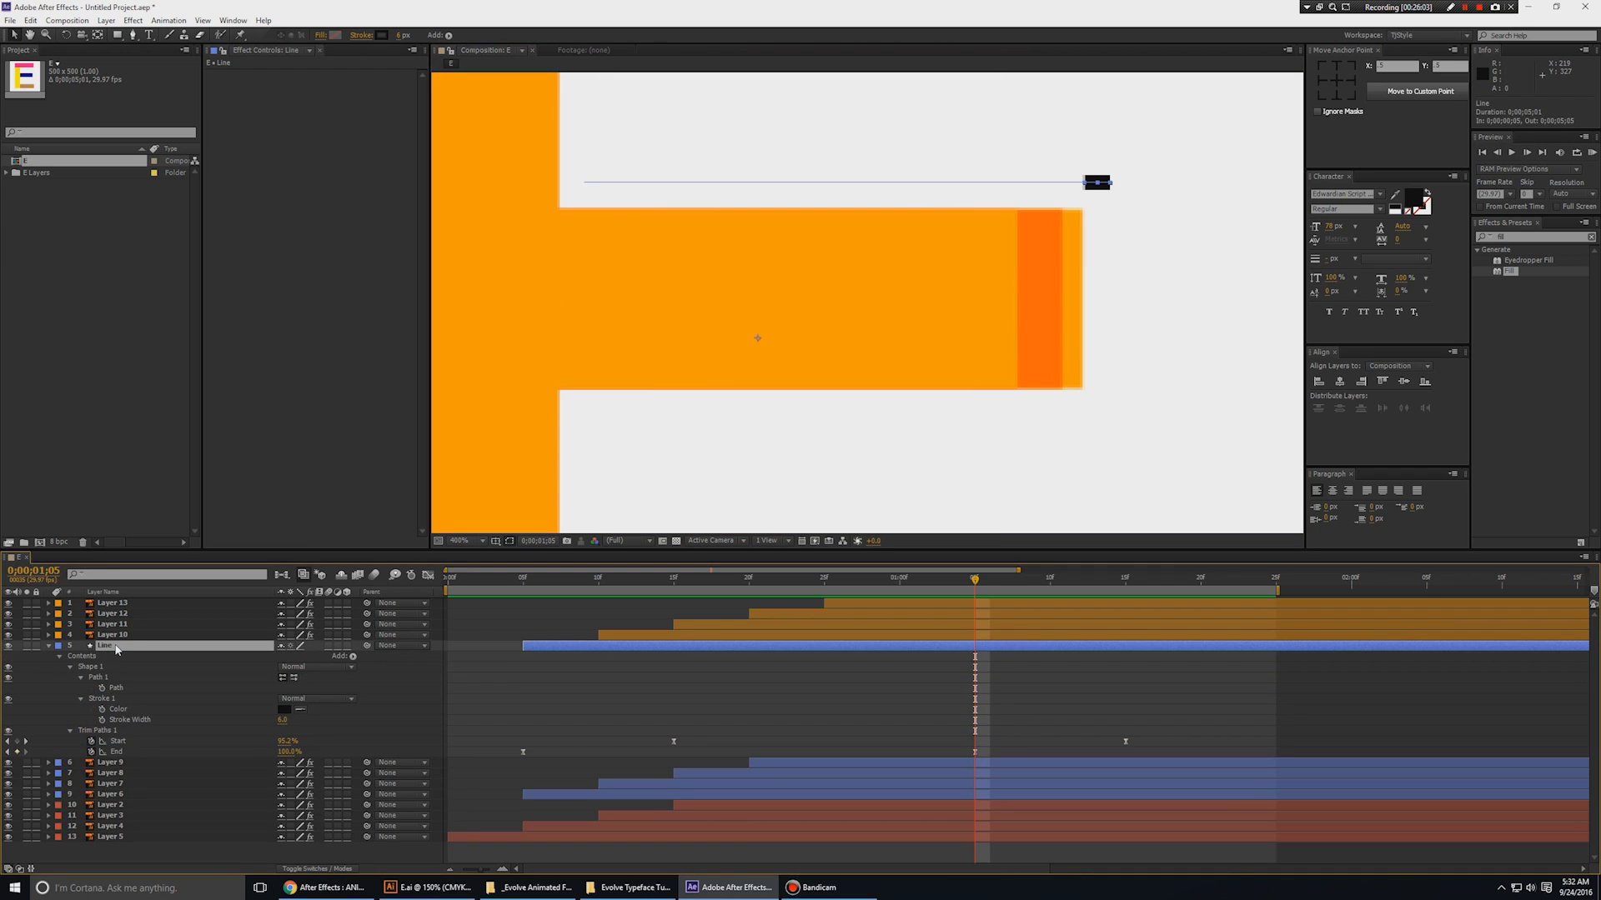
pyautogui.click(68, 657)
pyautogui.click(60, 656)
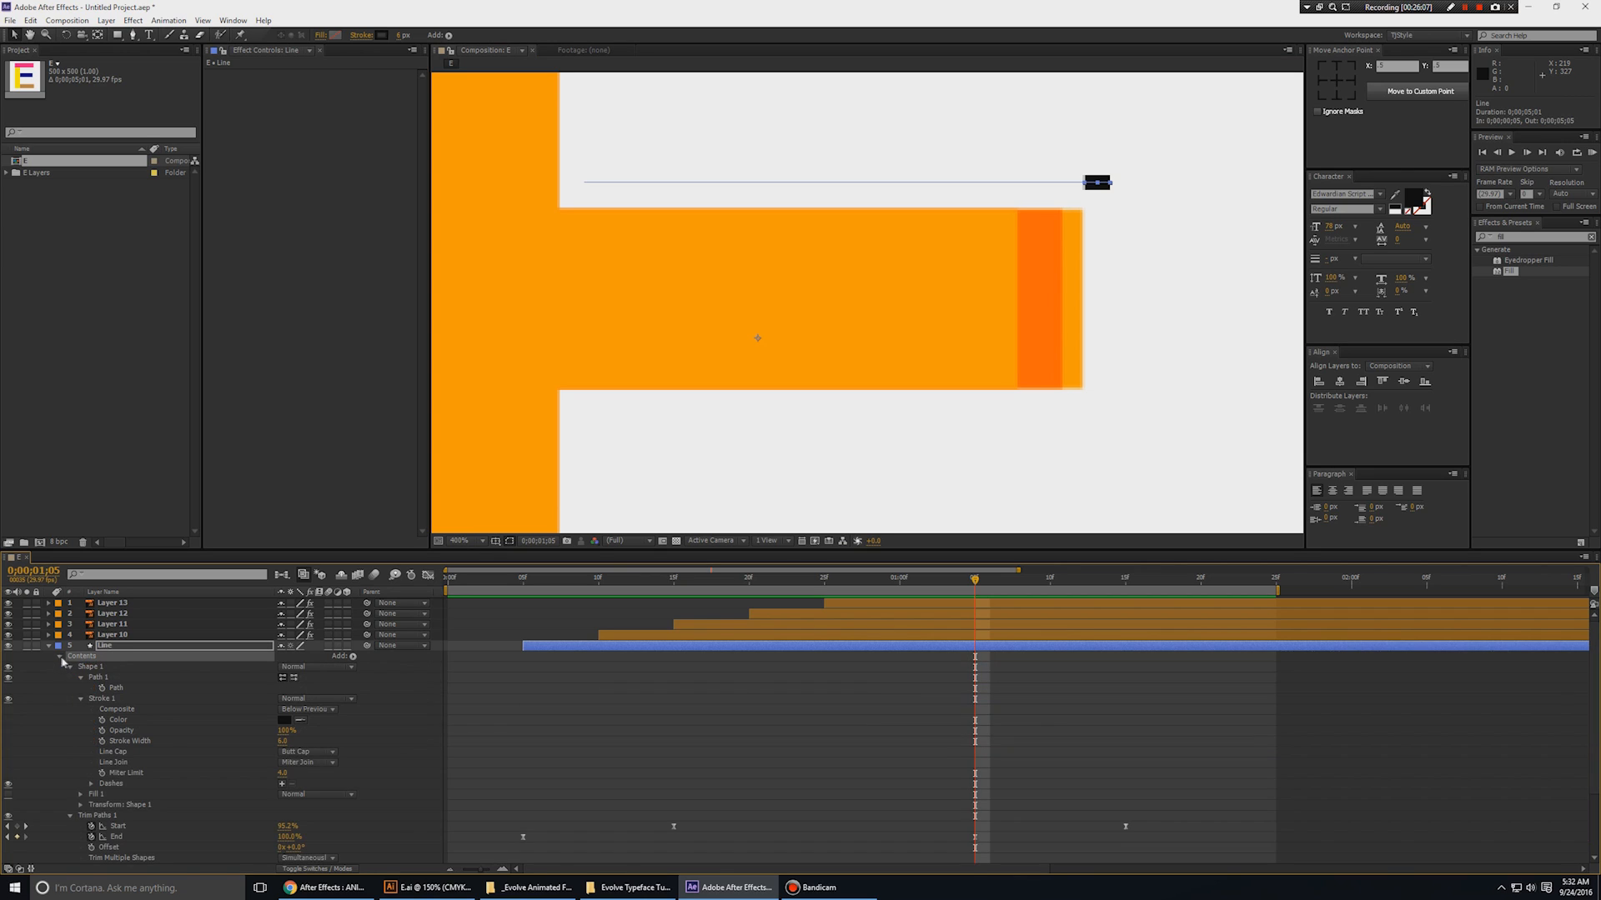
pyautogui.click(79, 699)
pyautogui.click(81, 699)
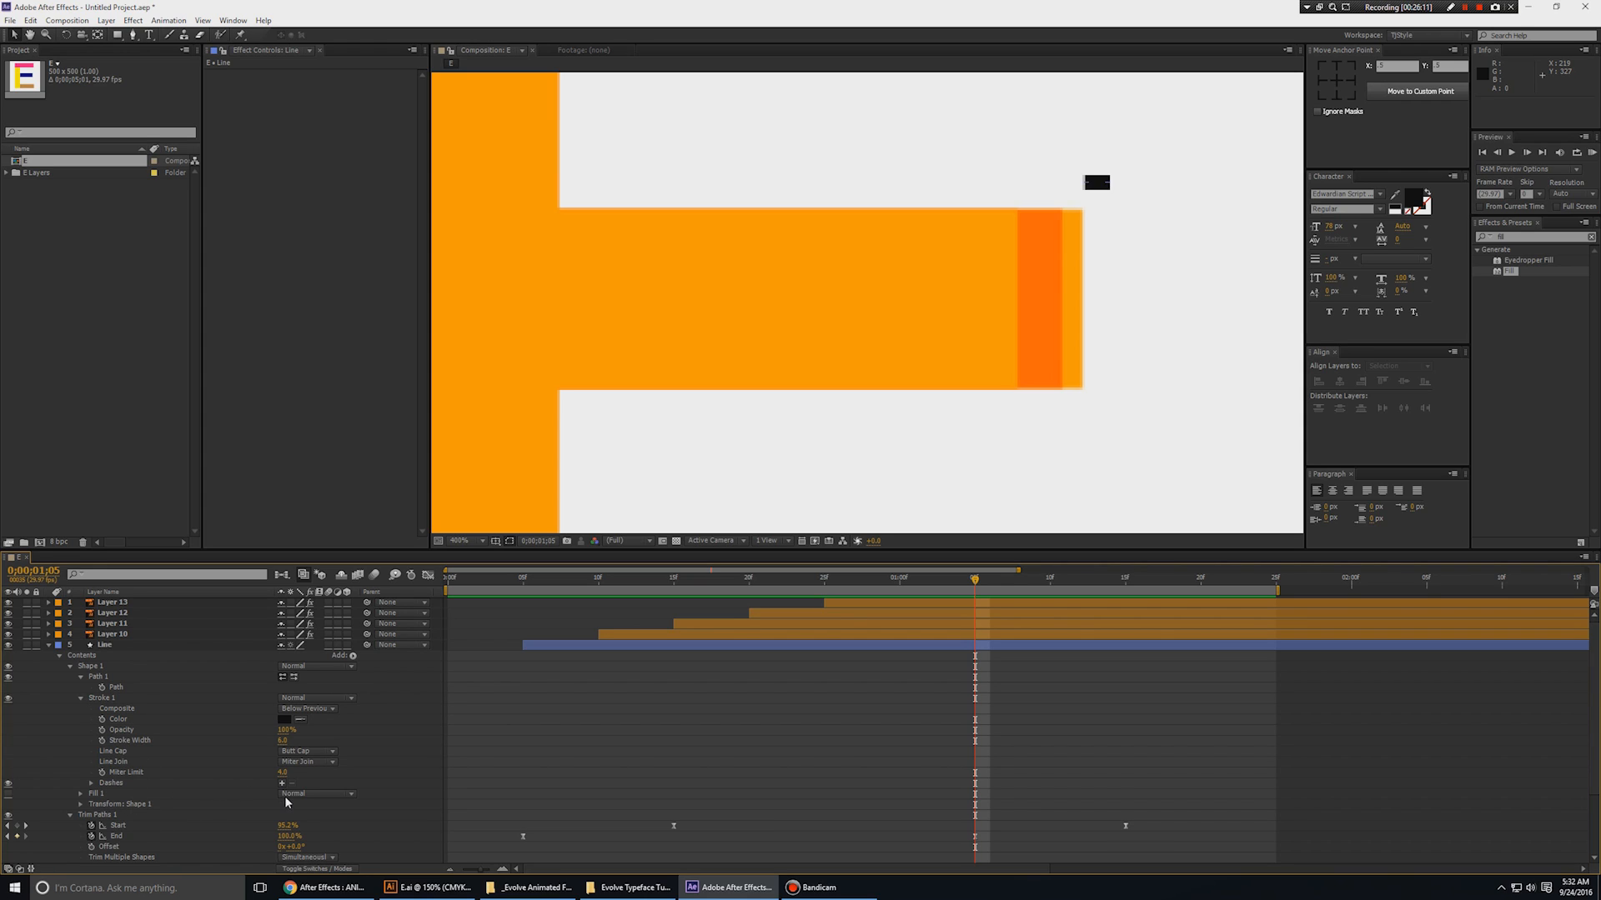
# - Set the line's stroke Line Cap to Round Cap, preview it, and collapse the layer's properties
pyautogui.click(113, 703)
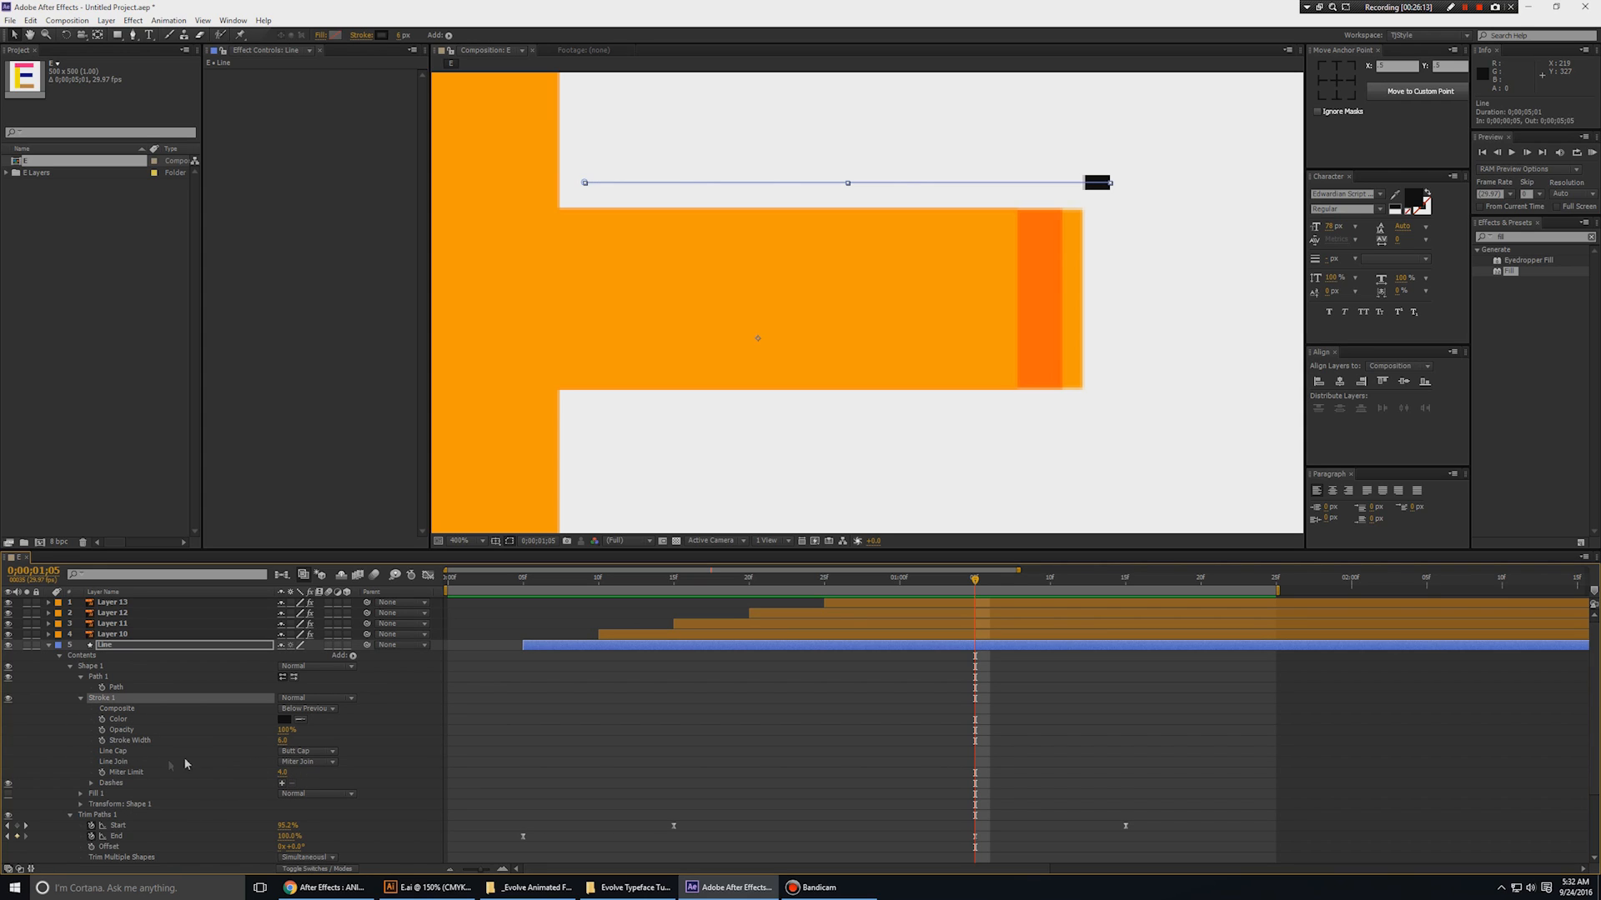
pyautogui.click(307, 751)
pyautogui.click(307, 775)
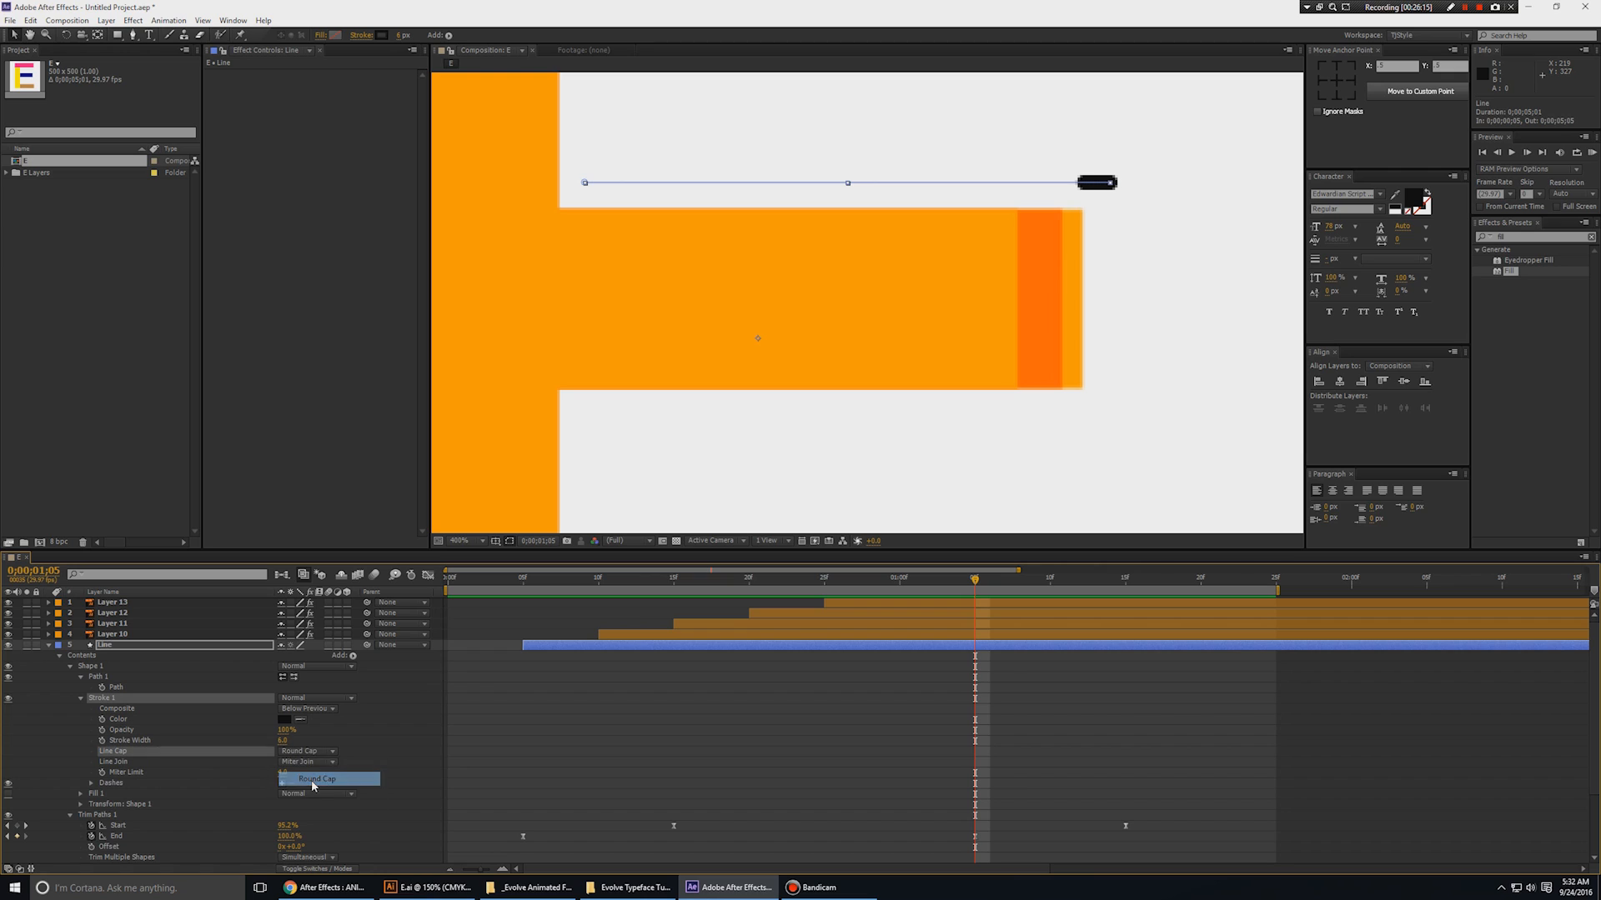
pyautogui.click(1036, 398)
pyautogui.scroll(-1, 1038, 395)
pyautogui.press('KP_0')
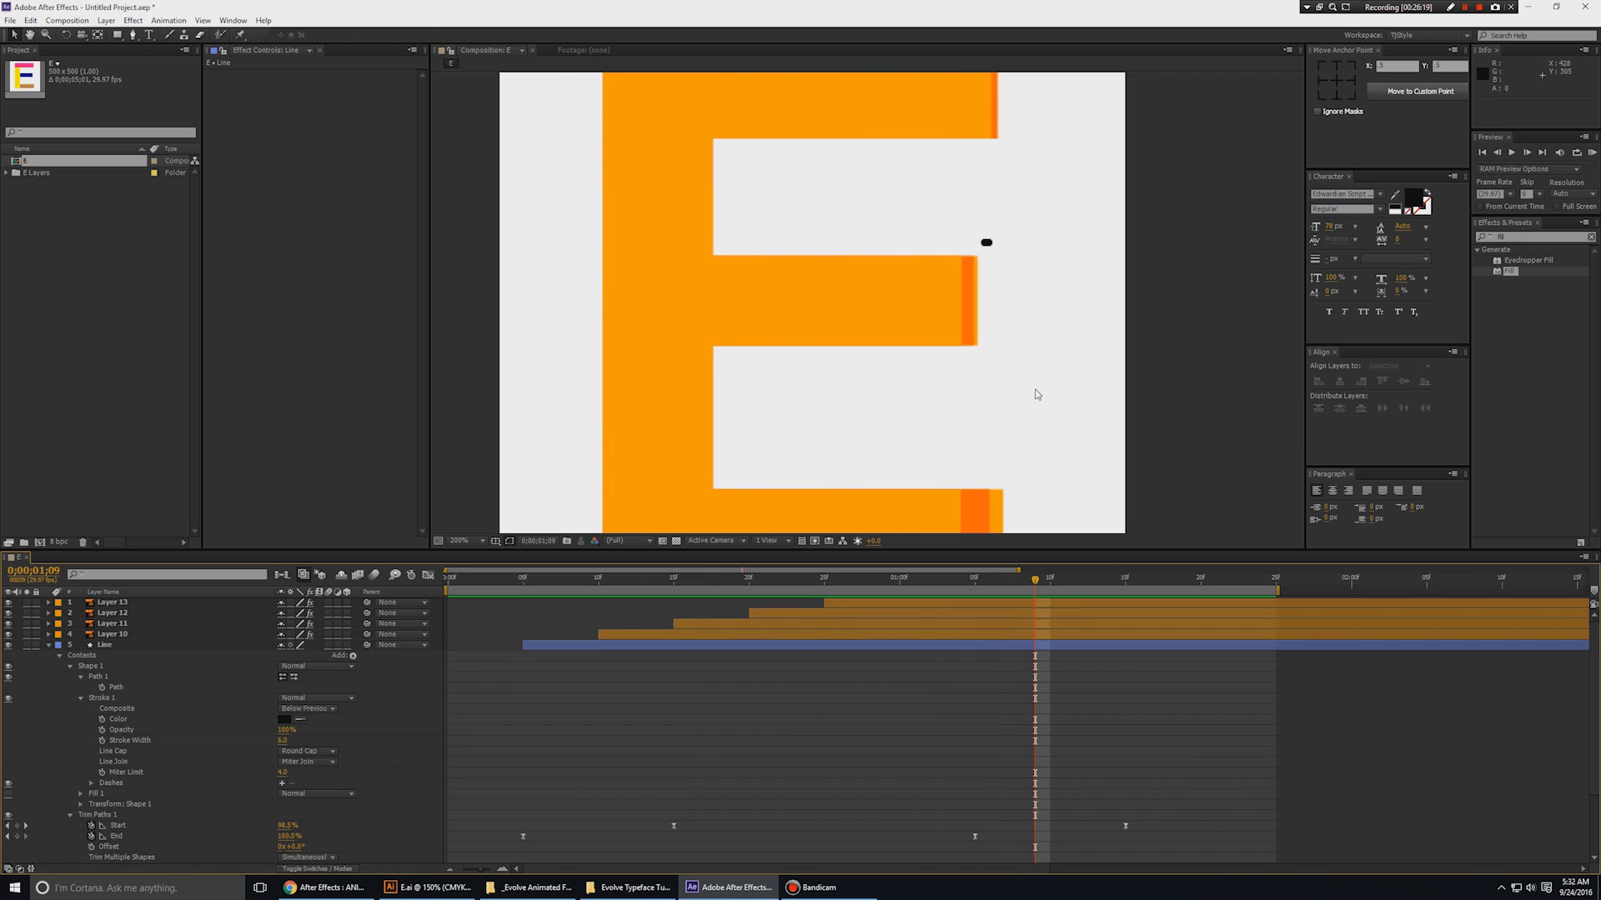
pyautogui.scroll(-1, 1036, 395)
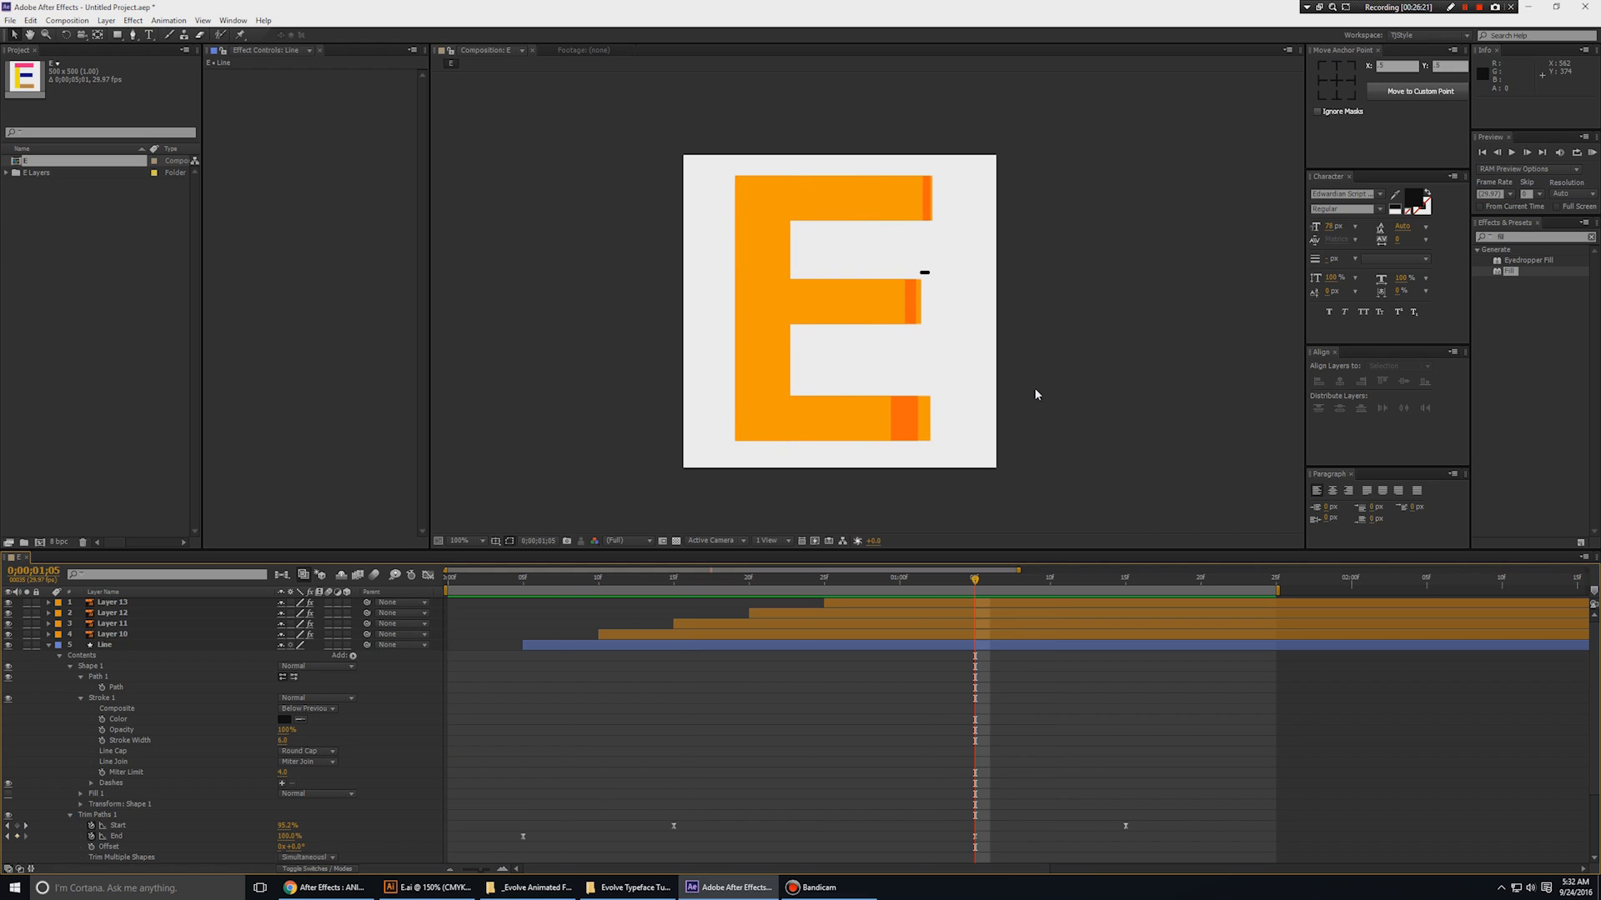
pyautogui.press('u')
pyautogui.press('u')
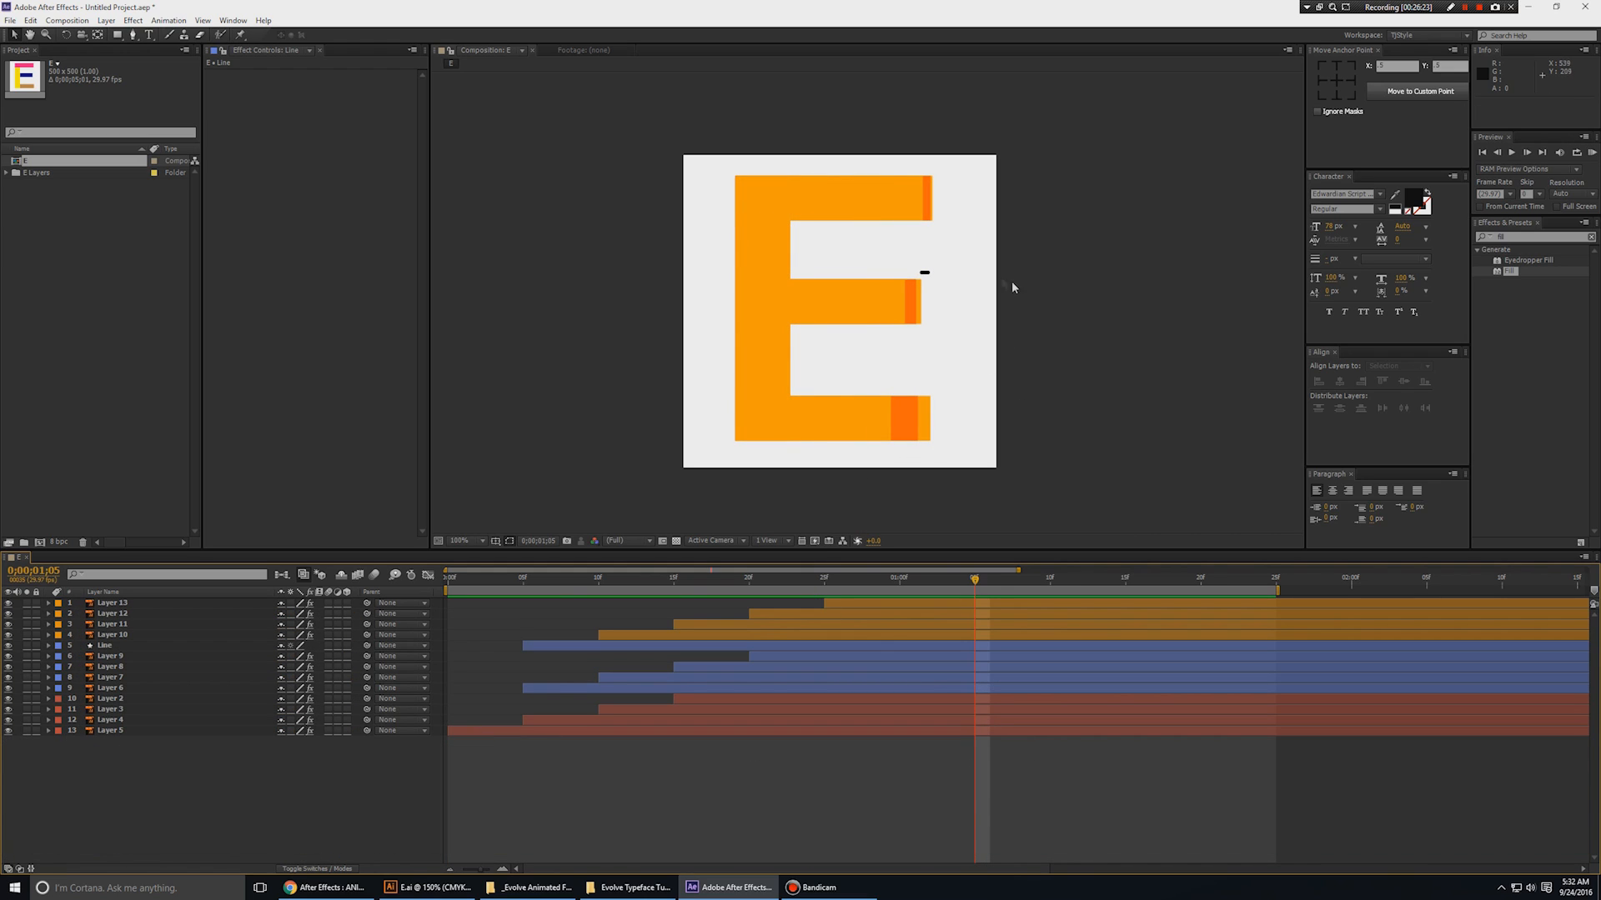
# - Duplicate the Line layer and rotate the copy to -90° so it stands vertically
pyautogui.click(104, 646)
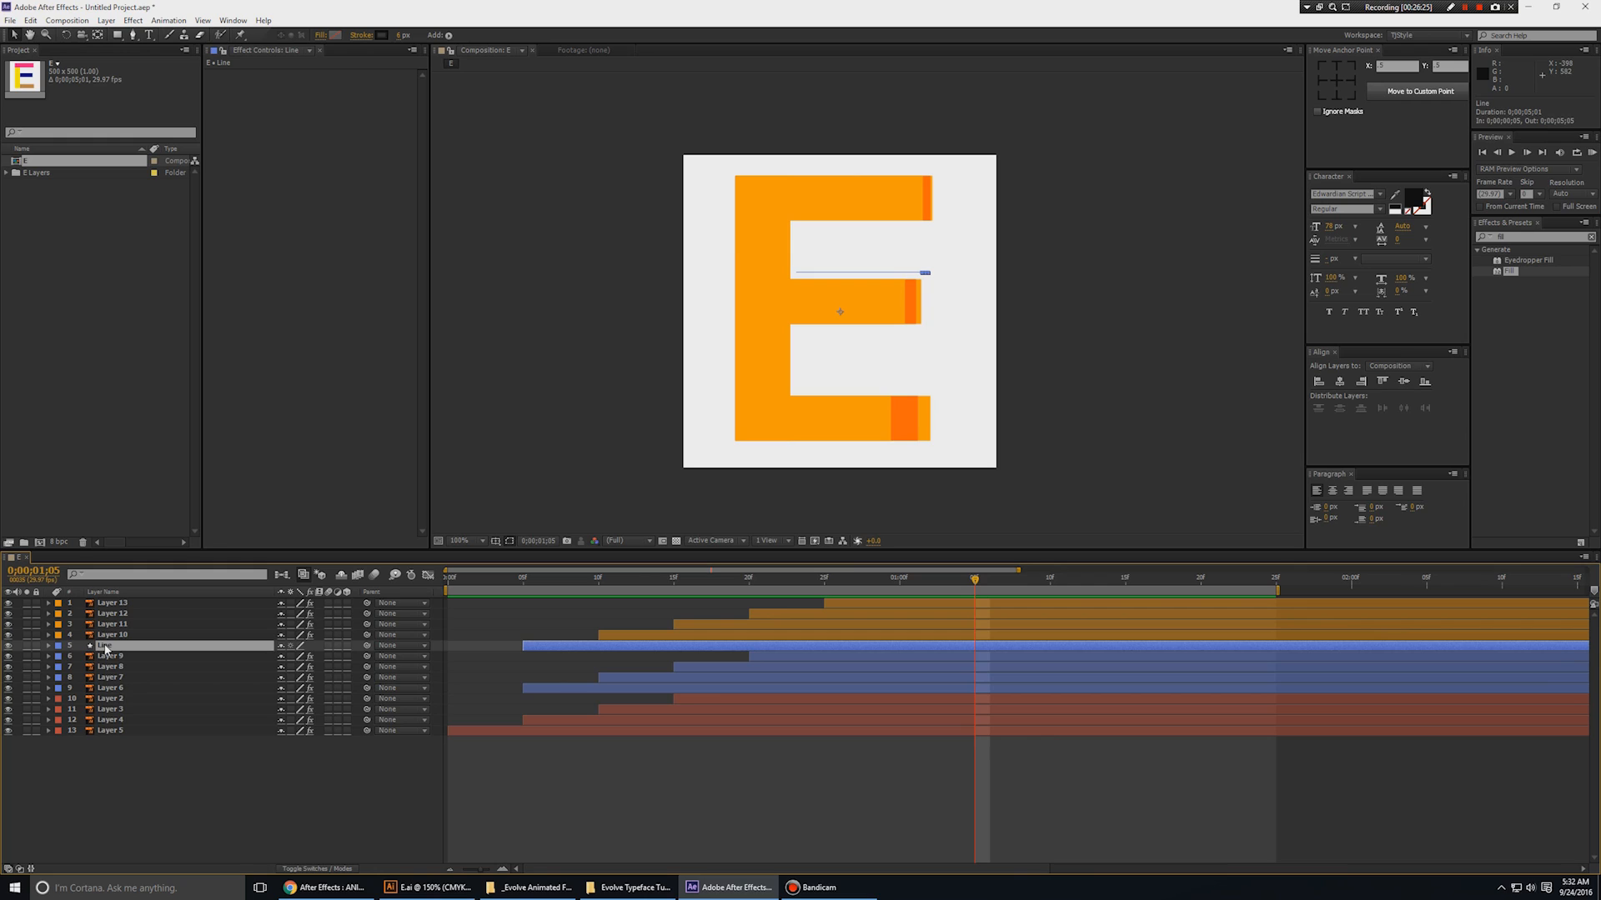
pyautogui.hotkey('ctrl', 'd')
pyautogui.hotkey('alt', 'shift', 'r')
pyautogui.moveTo(300, 656); pyautogui.dragTo(243, 658)
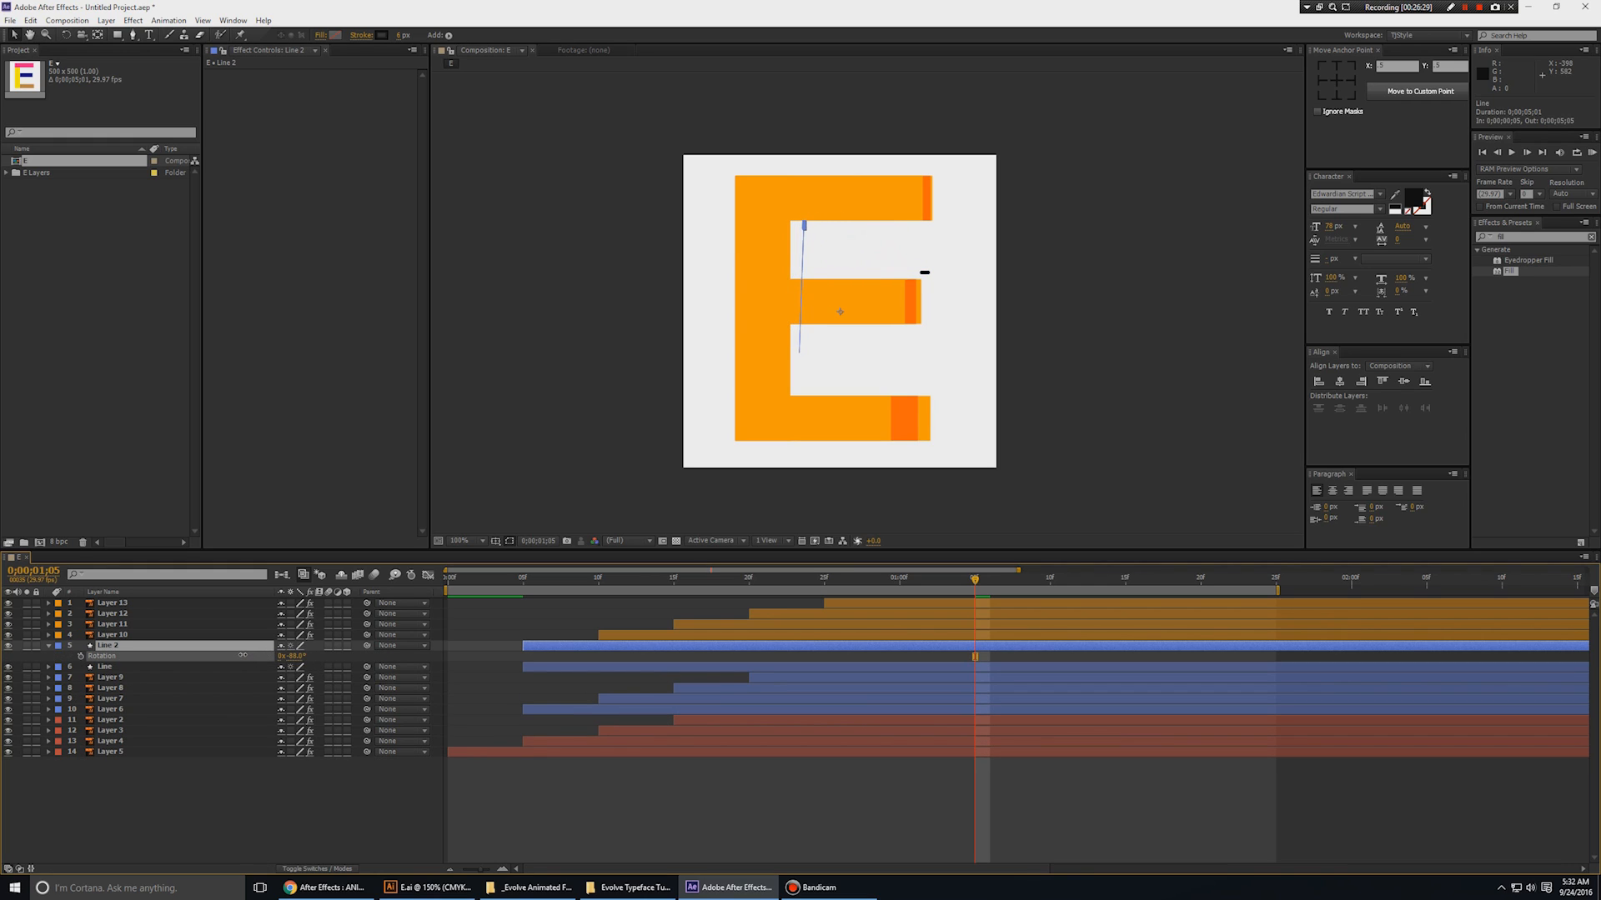
pyautogui.click(291, 656)
pyautogui.write('-90')
pyautogui.press('Return')
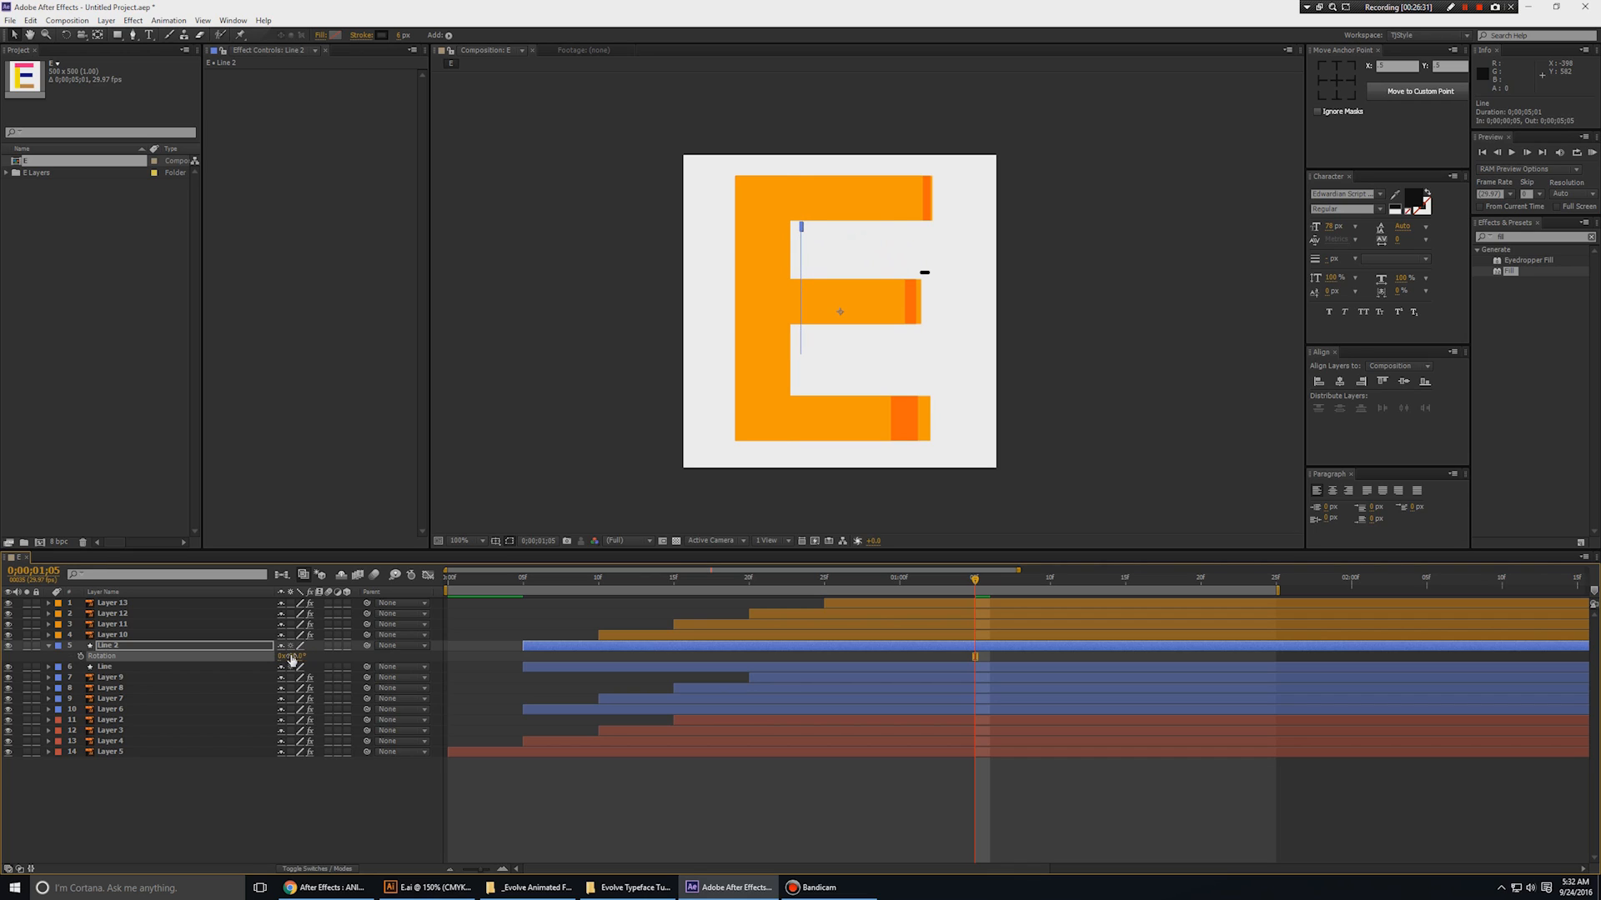
# - Move the vertical line copy just outside the E's stem and preview the animation
pyautogui.hotkey('shift', 'Left')
pyautogui.hotkey('shift', 'Left')
pyautogui.hotkey('shift', 'Left')
pyautogui.hotkey('shift', 'Left')
pyautogui.hotkey('shift', 'Left')
pyautogui.press('KP_0')
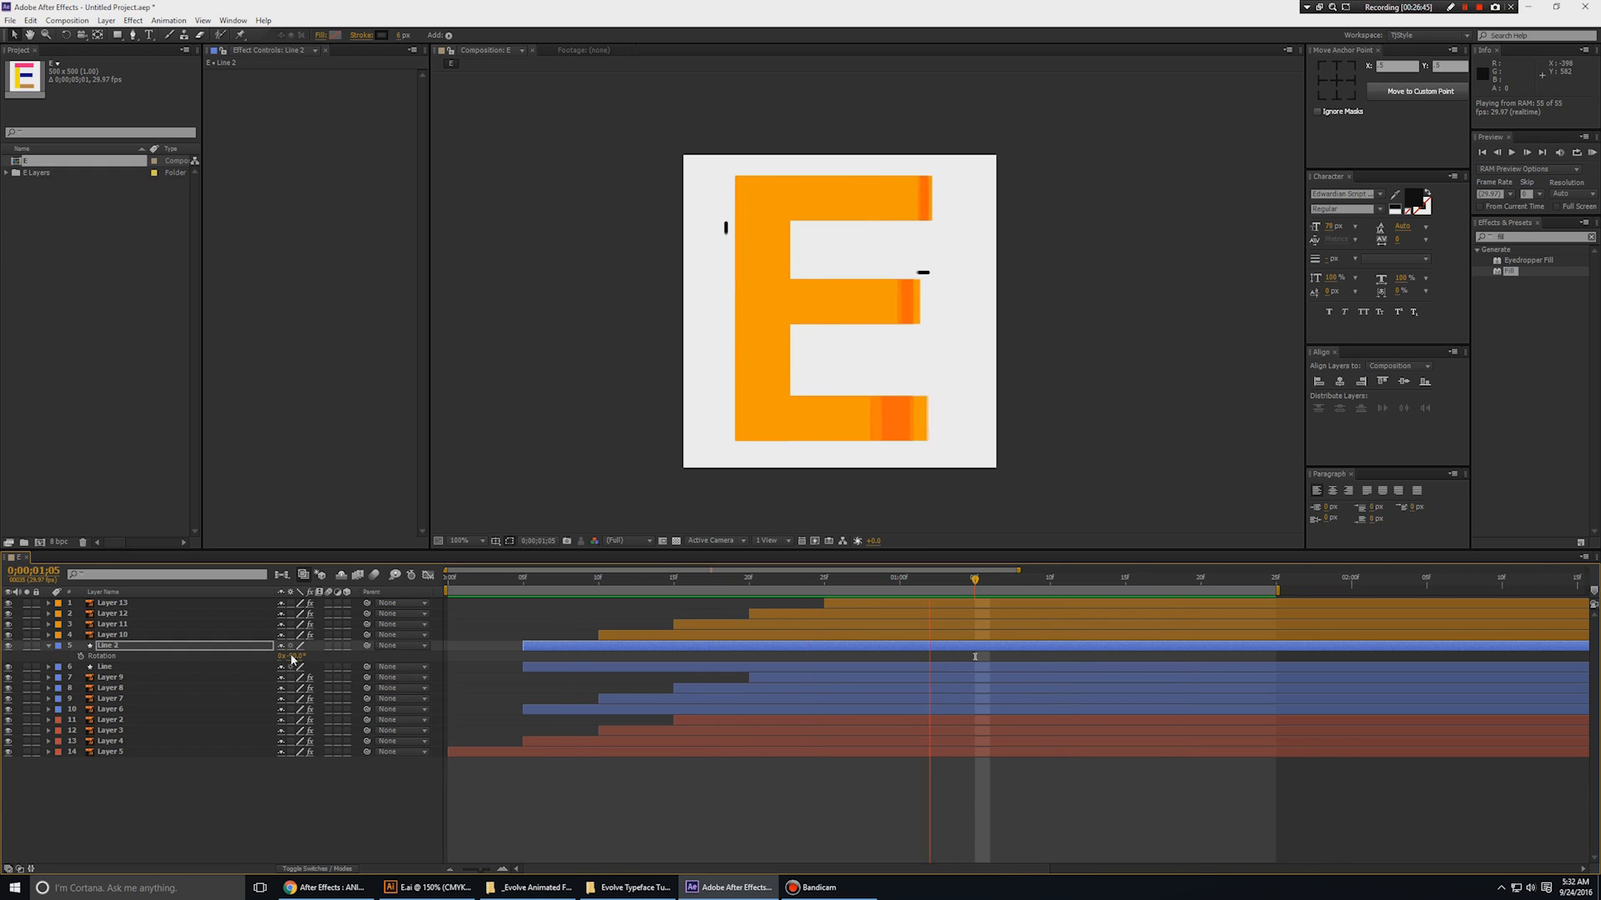
pyautogui.press('space')
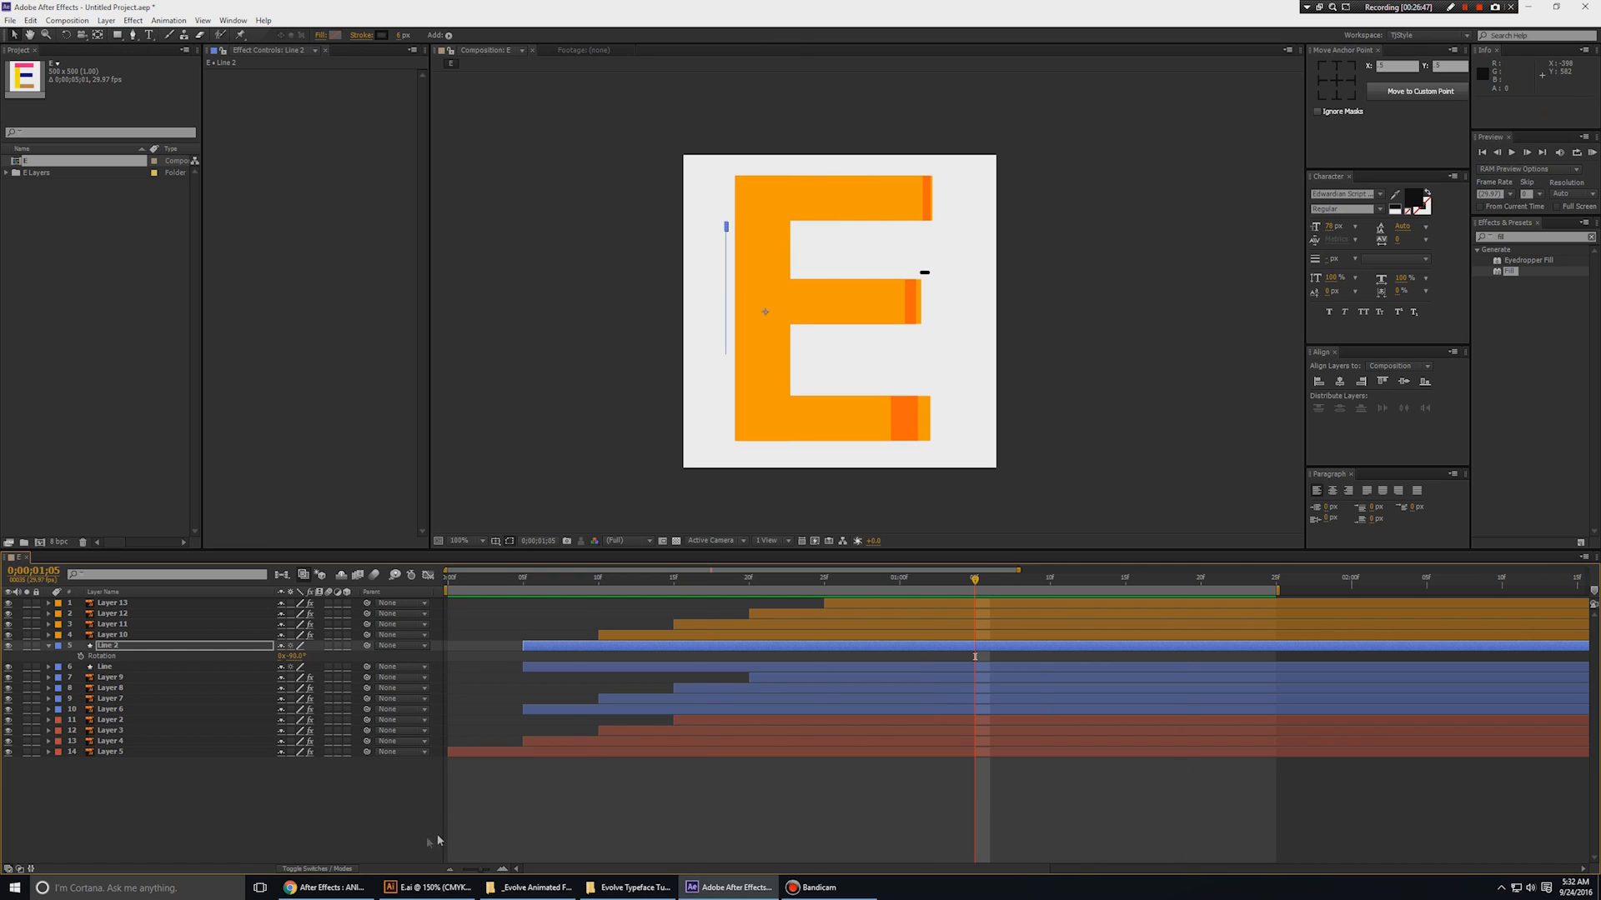
# - Switch to Chrome and play the EVOLVE animated font video to examine how its accent lines move
pyautogui.click(334, 887)
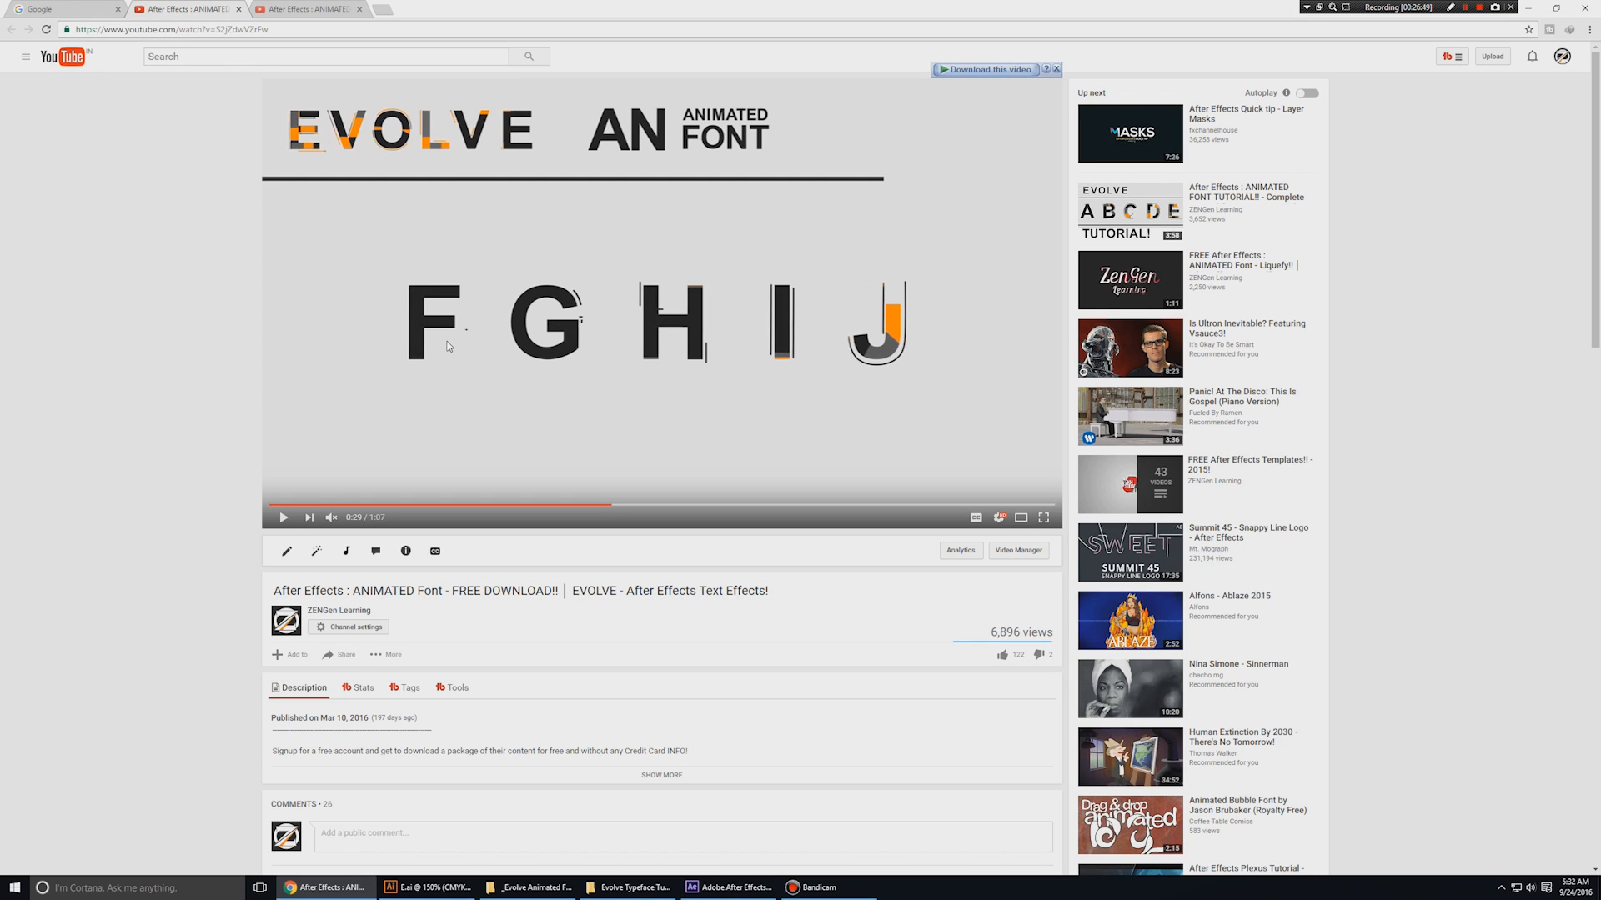
pyautogui.click(692, 352)
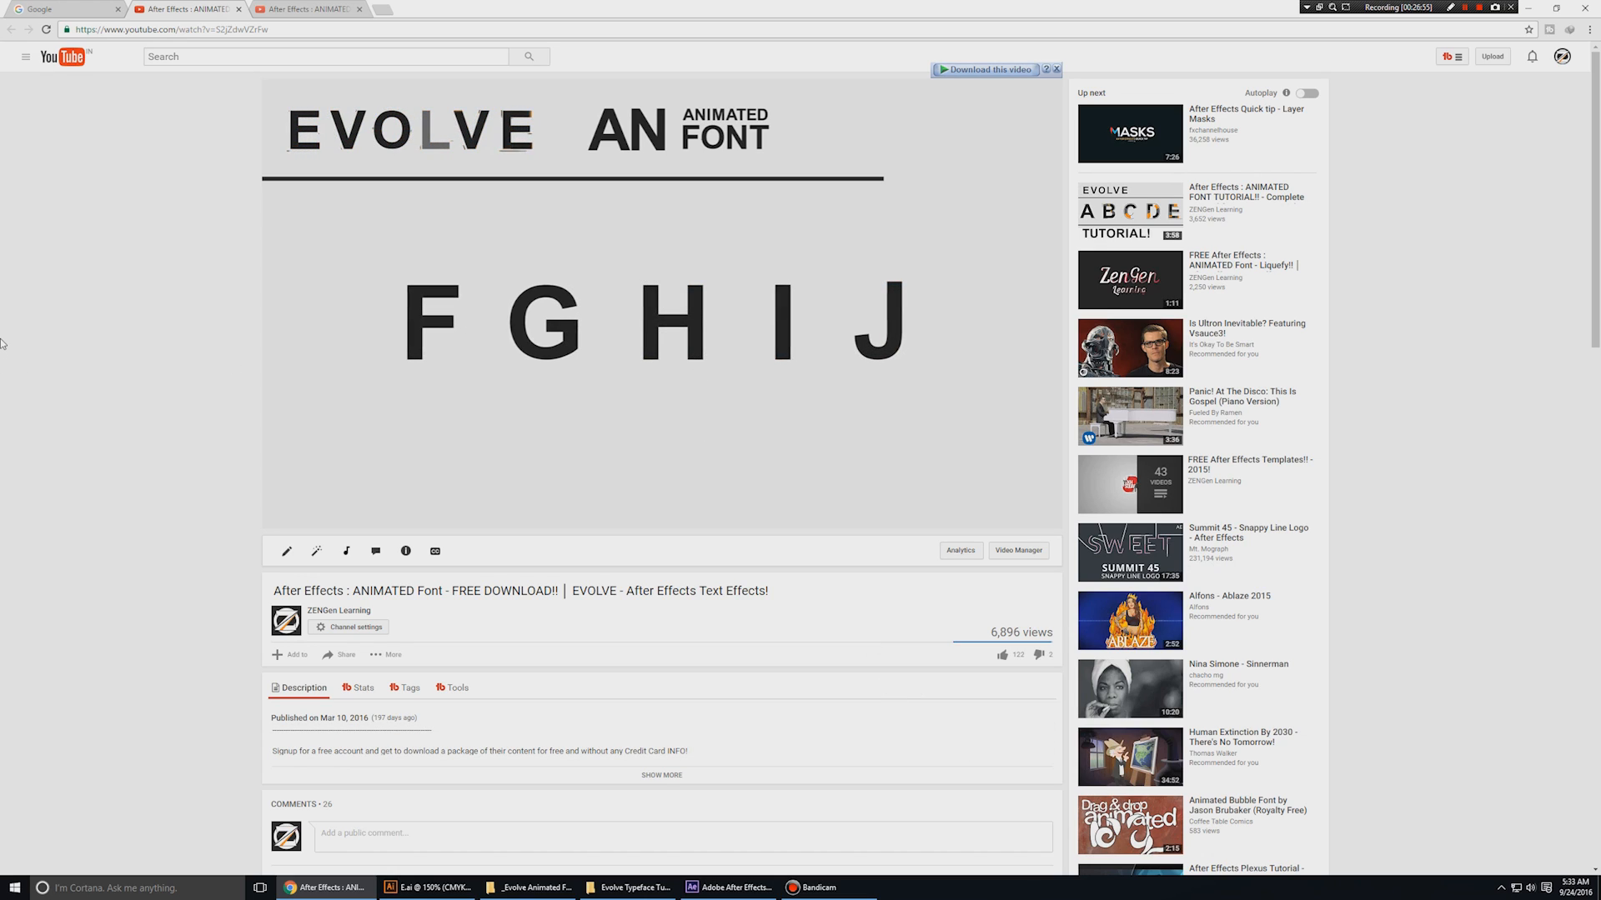